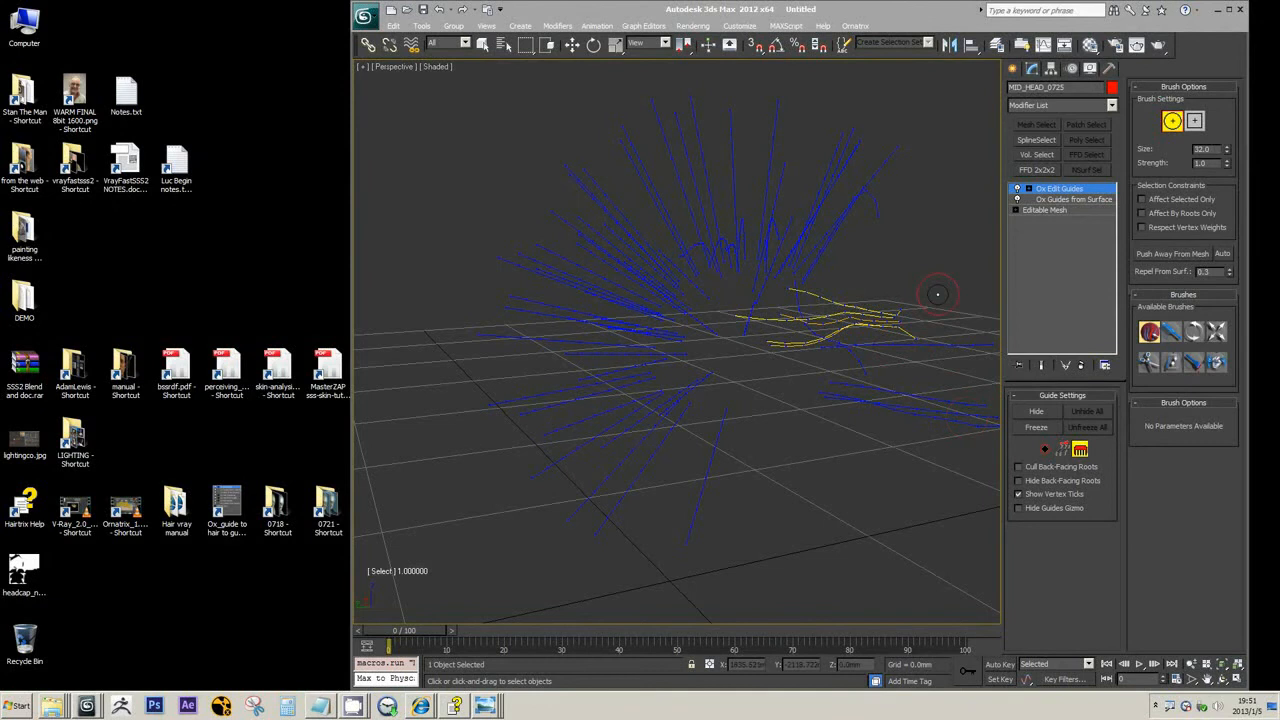
Leave the strand brush editing mode of the head's Ox Edit Guides modifier
{"action": "middle_click_drag", "start_coordinate": [937, 294], "coordinate": [917, 253], "text": "alt"}
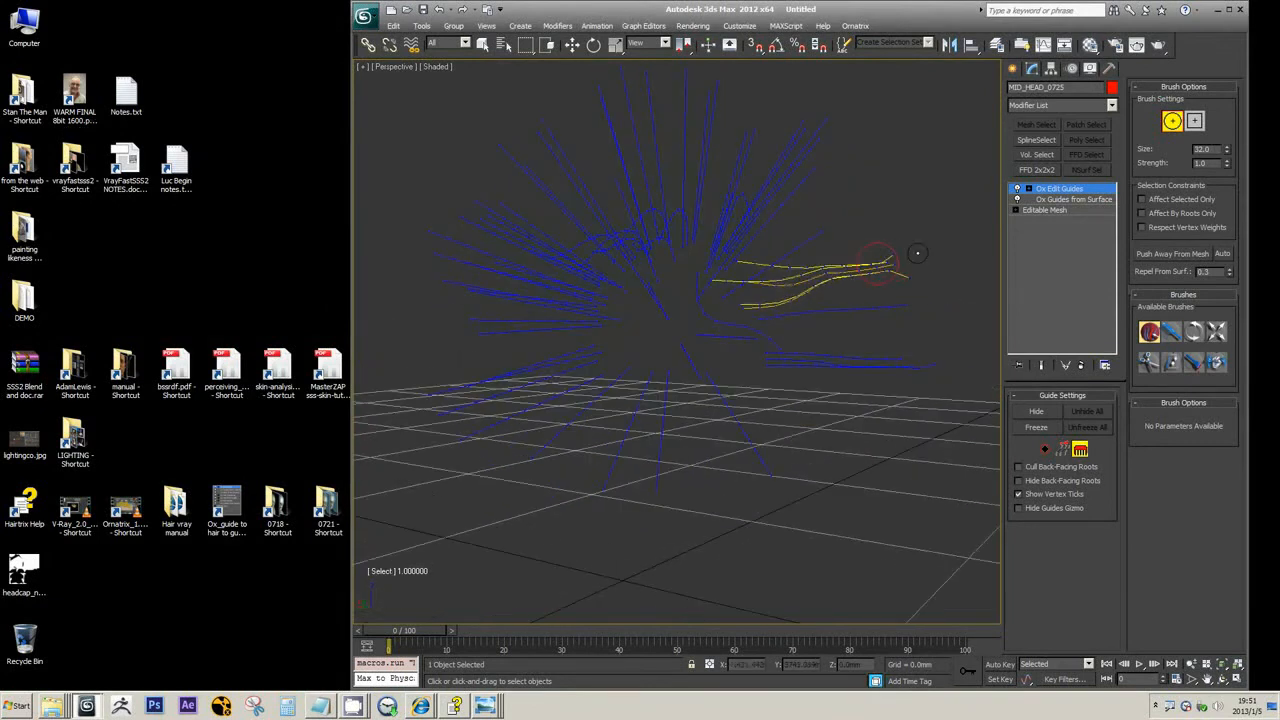
{"action": "left_click", "coordinate": [1072, 190]}
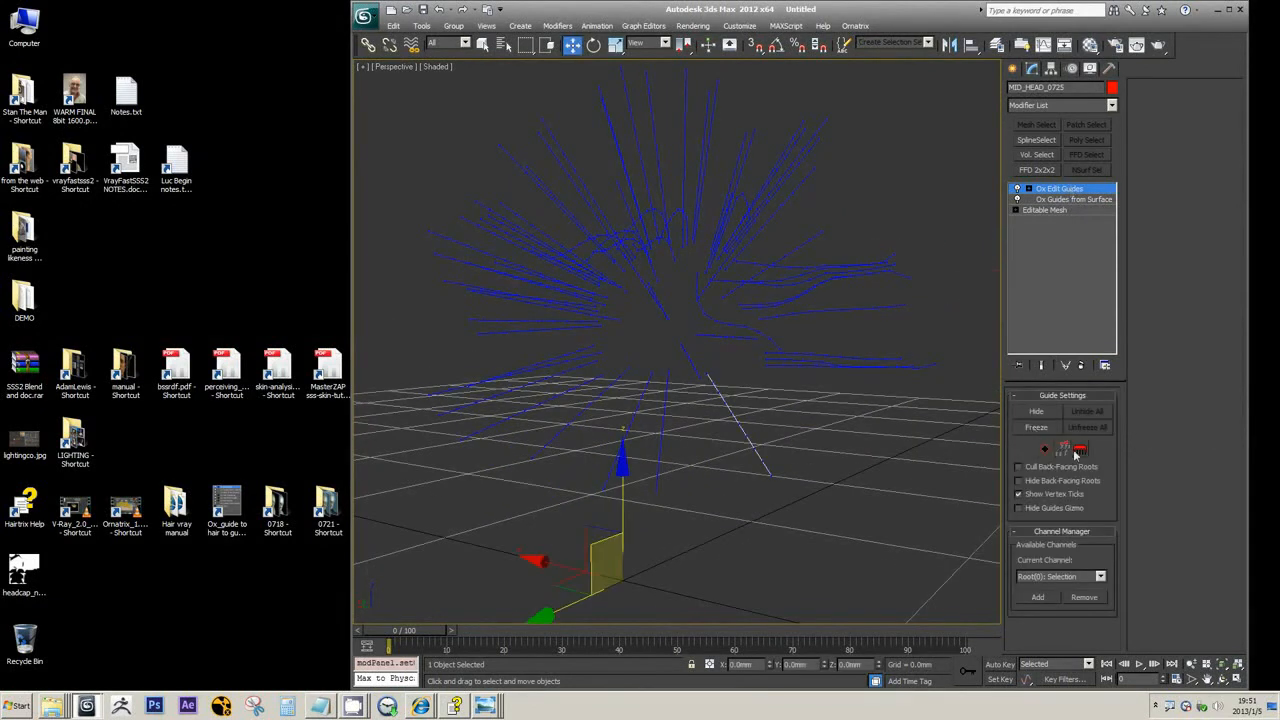
{"action": "middle_click_drag", "start_coordinate": [825, 390], "coordinate": [782, 358], "text": "alt"}
{"action": "middle_click_drag", "start_coordinate": [812, 290], "coordinate": [834, 300], "text": "alt"}
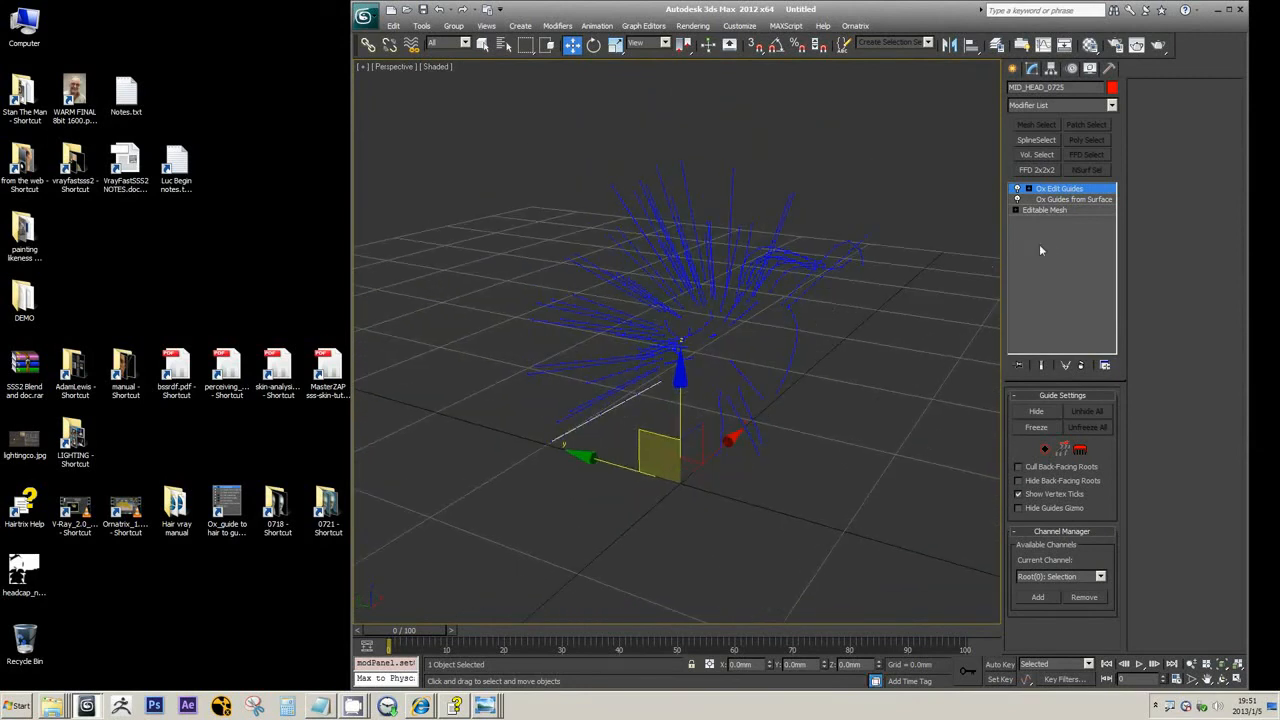
Try the Ox Guides from Shape modifier on top of the head's Ox Edit Guides modifier
{"action": "left_click", "coordinate": [1111, 105]}
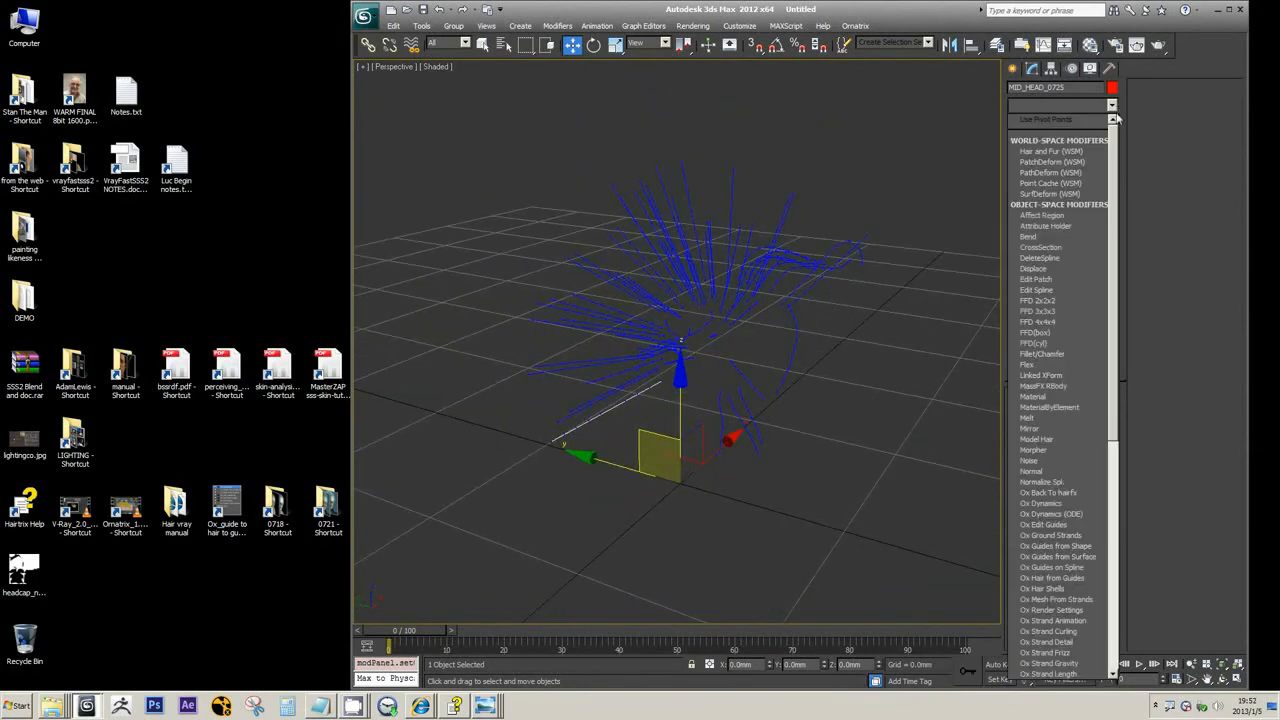
{"action": "scroll", "coordinate": [1118, 271], "scroll_direction": "down", "scroll_amount": 5}
{"action": "scroll", "coordinate": [1118, 271], "scroll_direction": "down", "scroll_amount": 3}
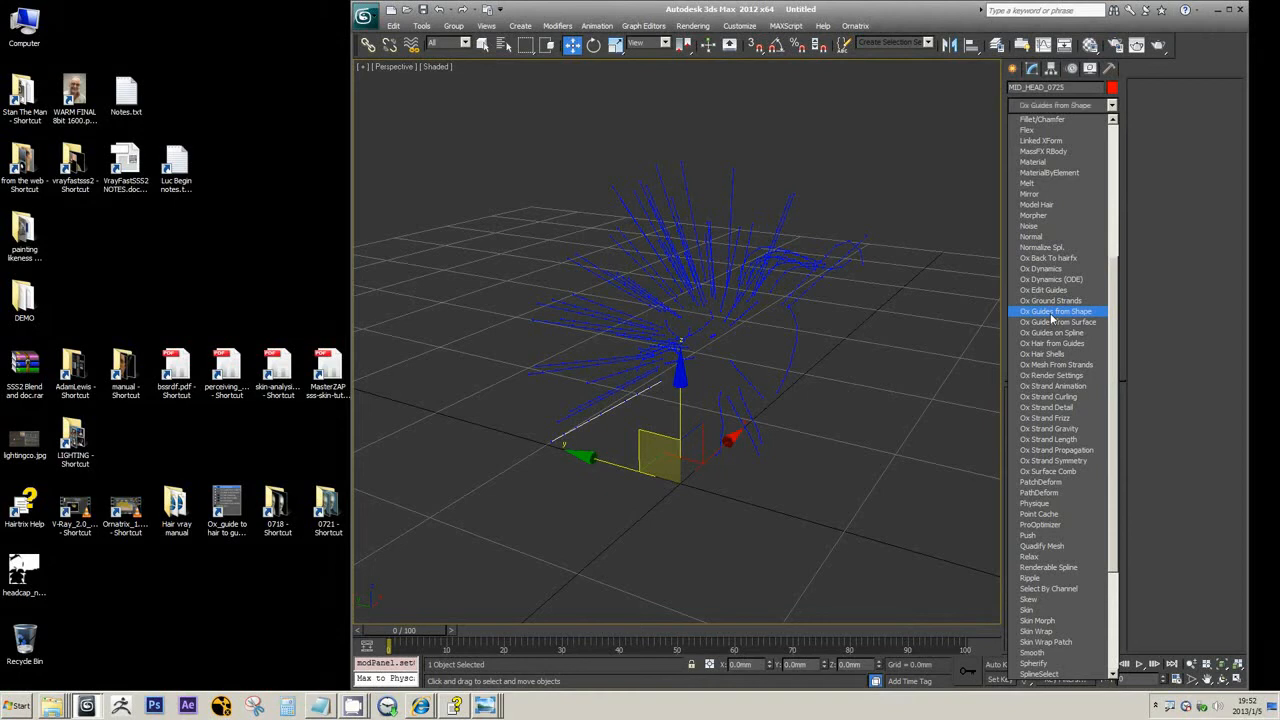
{"action": "left_click", "coordinate": [1051, 312]}
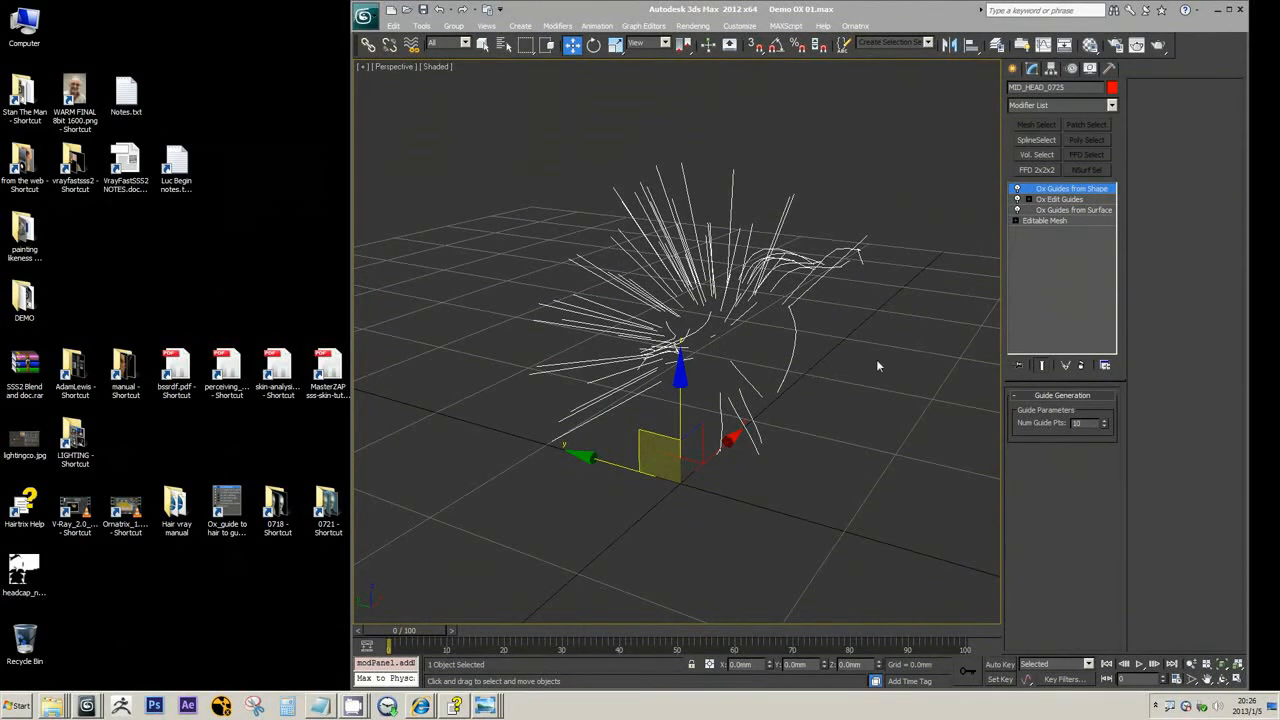
{"action": "middle_click_drag", "start_coordinate": [875, 416], "coordinate": [823, 382]}
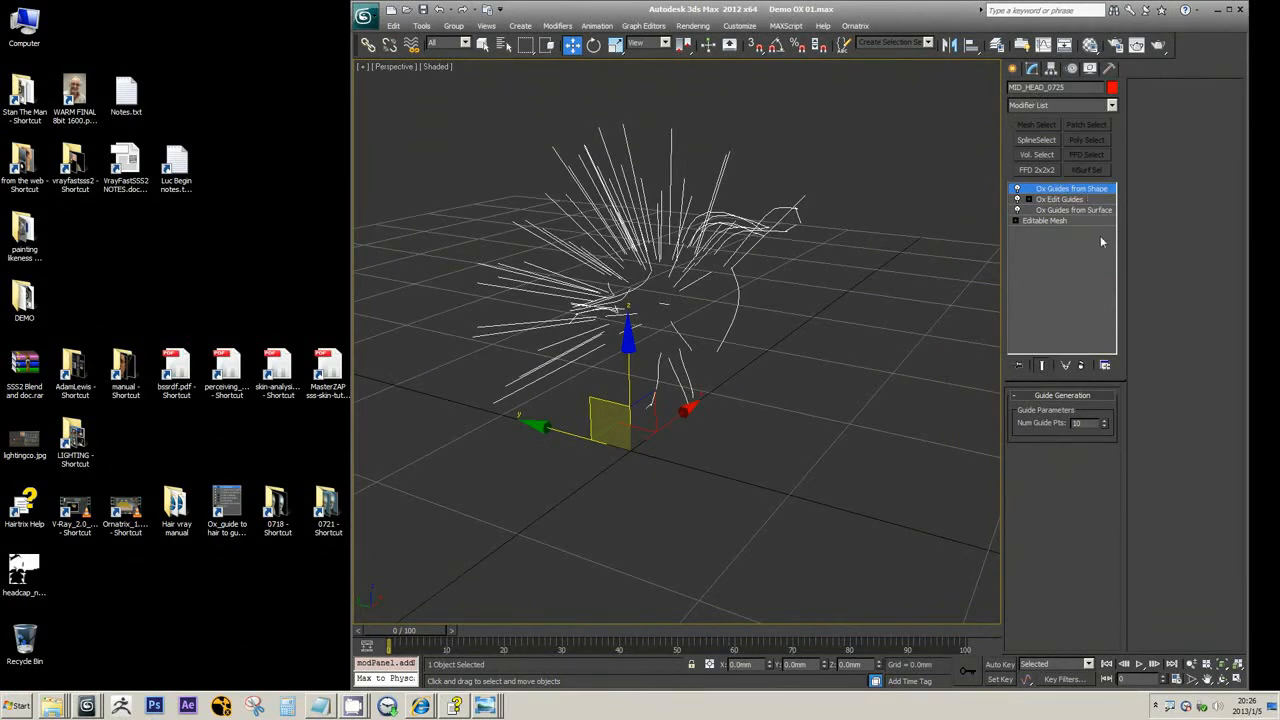
{"action": "left_click", "coordinate": [1081, 368]}
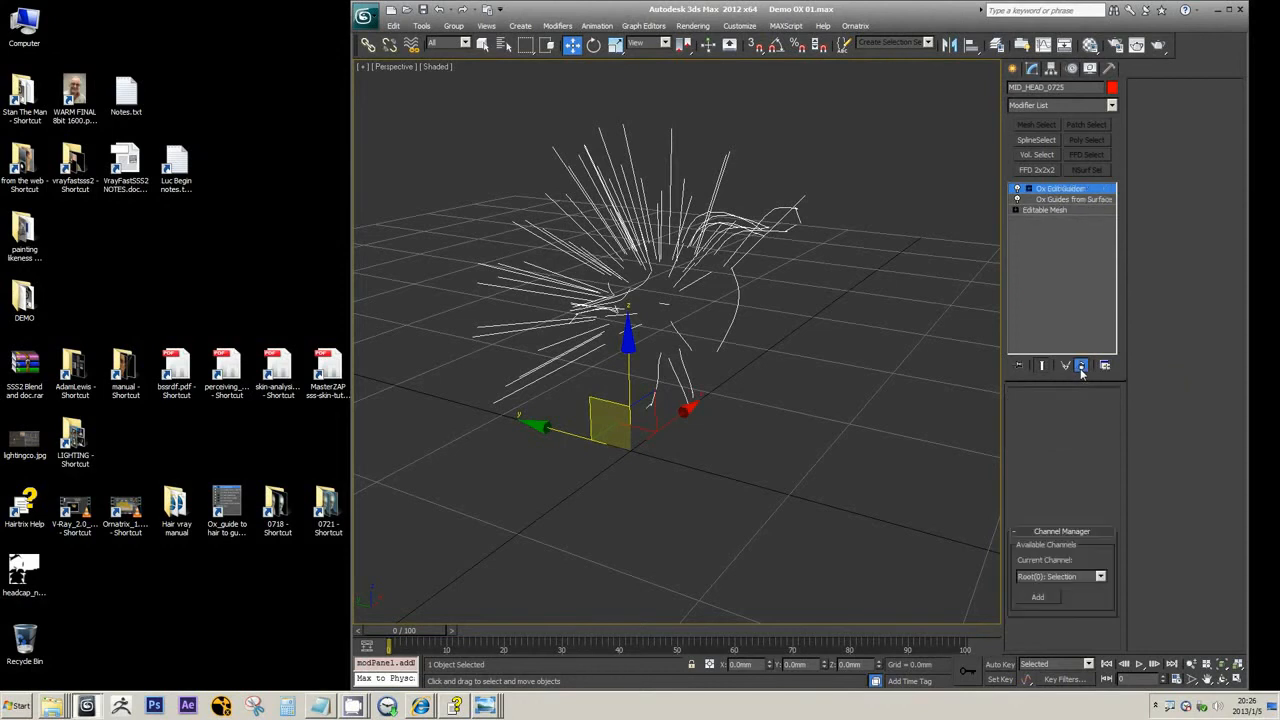
{"action": "middle_click_drag", "start_coordinate": [766, 366], "coordinate": [808, 350]}
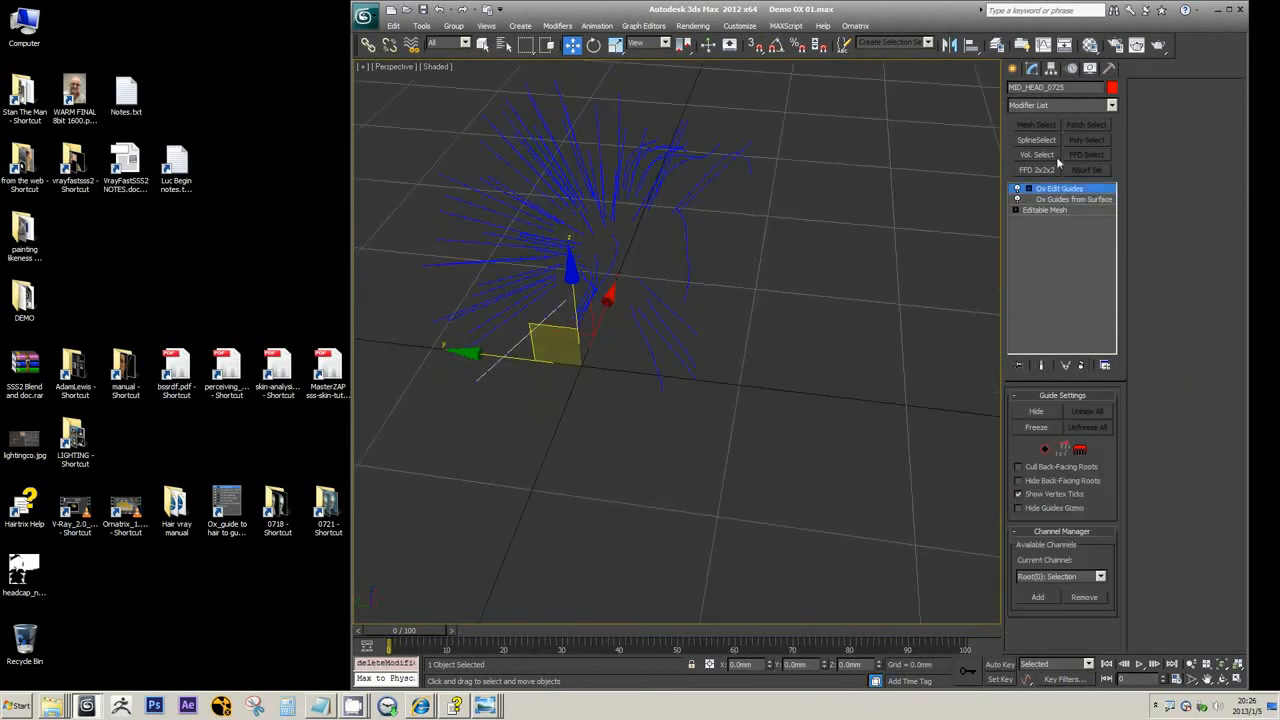
{"action": "left_click", "coordinate": [1054, 188]}
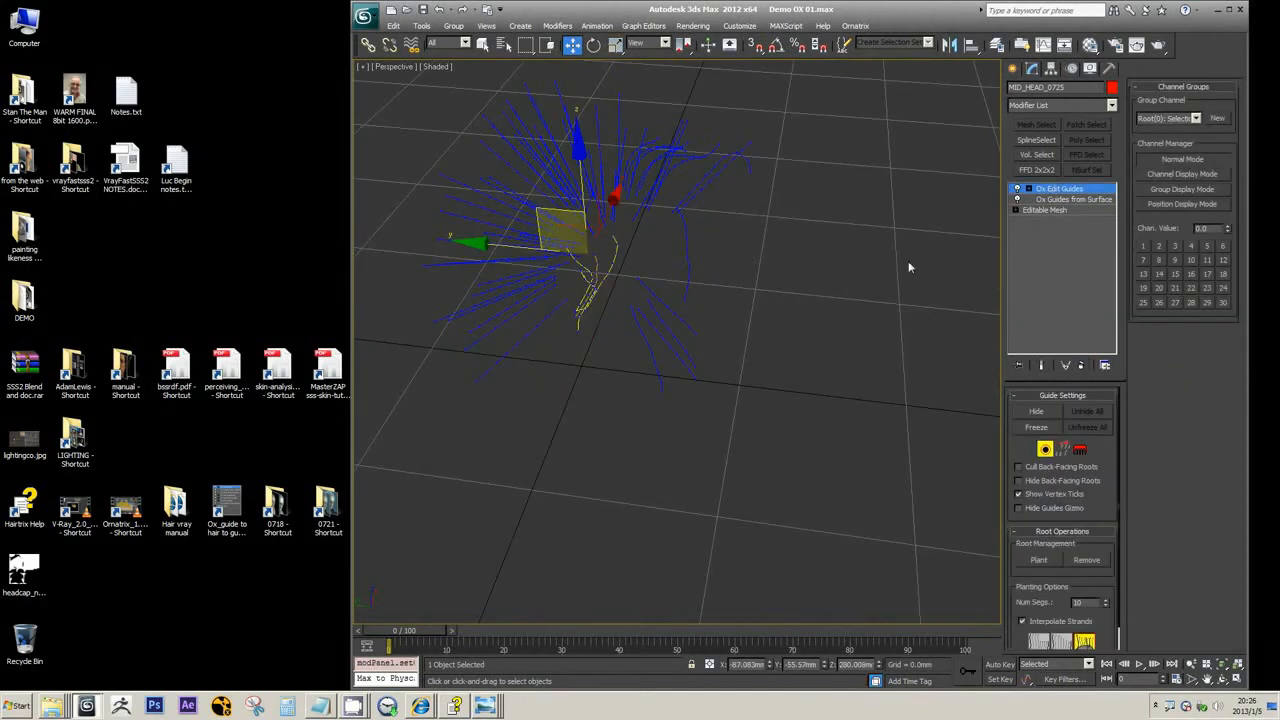
{"action": "left_click", "coordinate": [1059, 190]}
Draw a smooth, wavy open spline with four points on the grid beside the head's hair guides
{"action": "left_click", "coordinate": [1013, 71]}
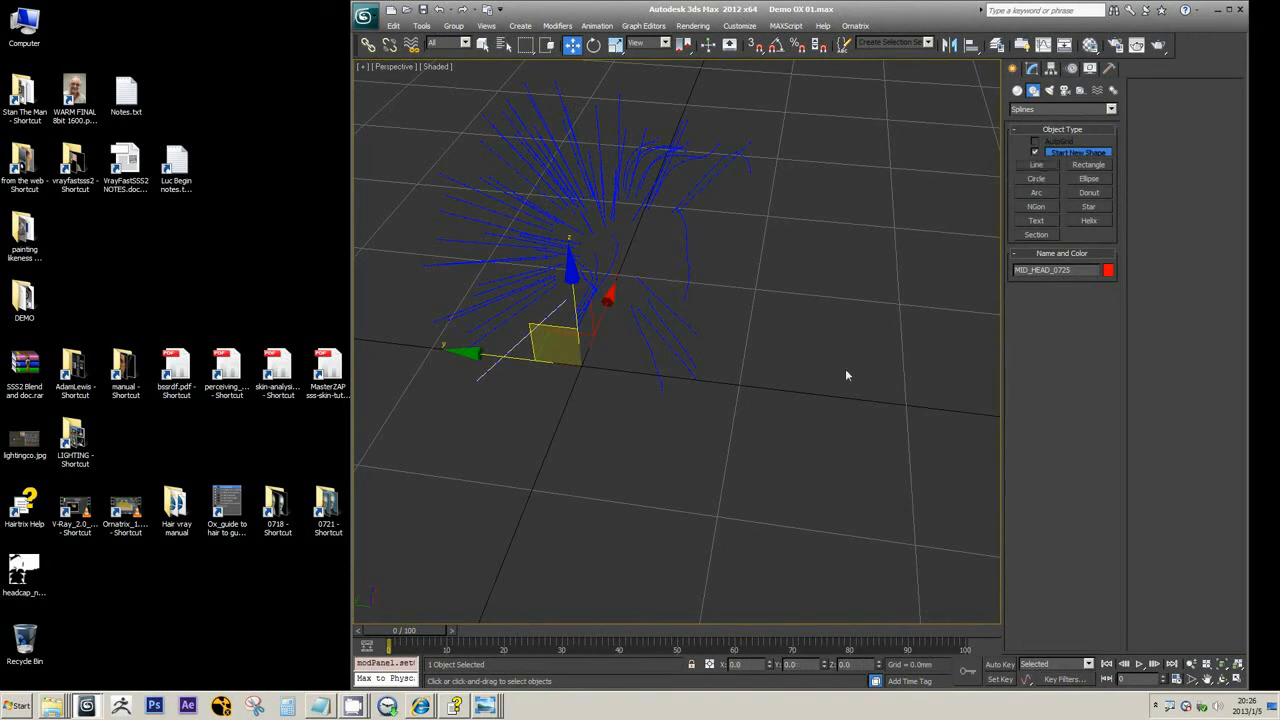
{"action": "left_click", "coordinate": [719, 389]}
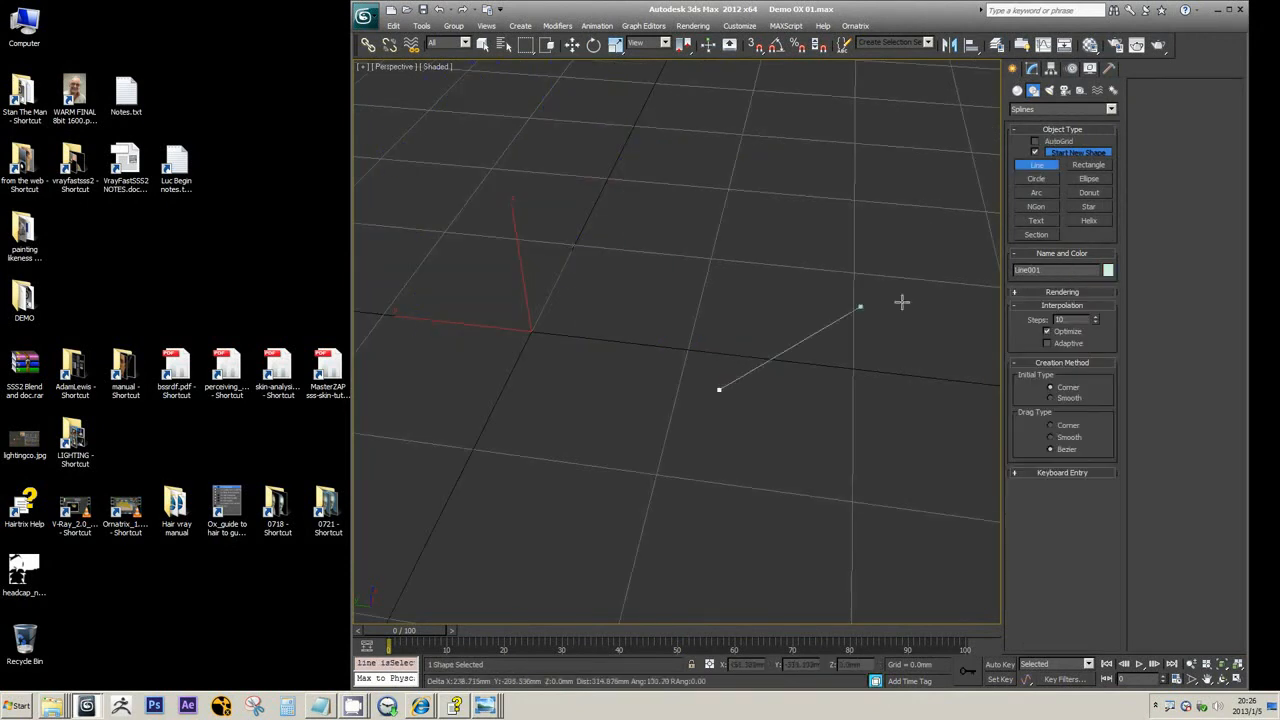
{"action": "left_click_drag", "start_coordinate": [860, 307], "coordinate": [903, 302]}
{"action": "left_click_drag", "start_coordinate": [941, 347], "coordinate": [971, 329]}
{"action": "left_click_drag", "start_coordinate": [988, 257], "coordinate": [982, 230]}
{"action": "right_click", "coordinate": [949, 229]}
{"action": "key", "text": "w"}
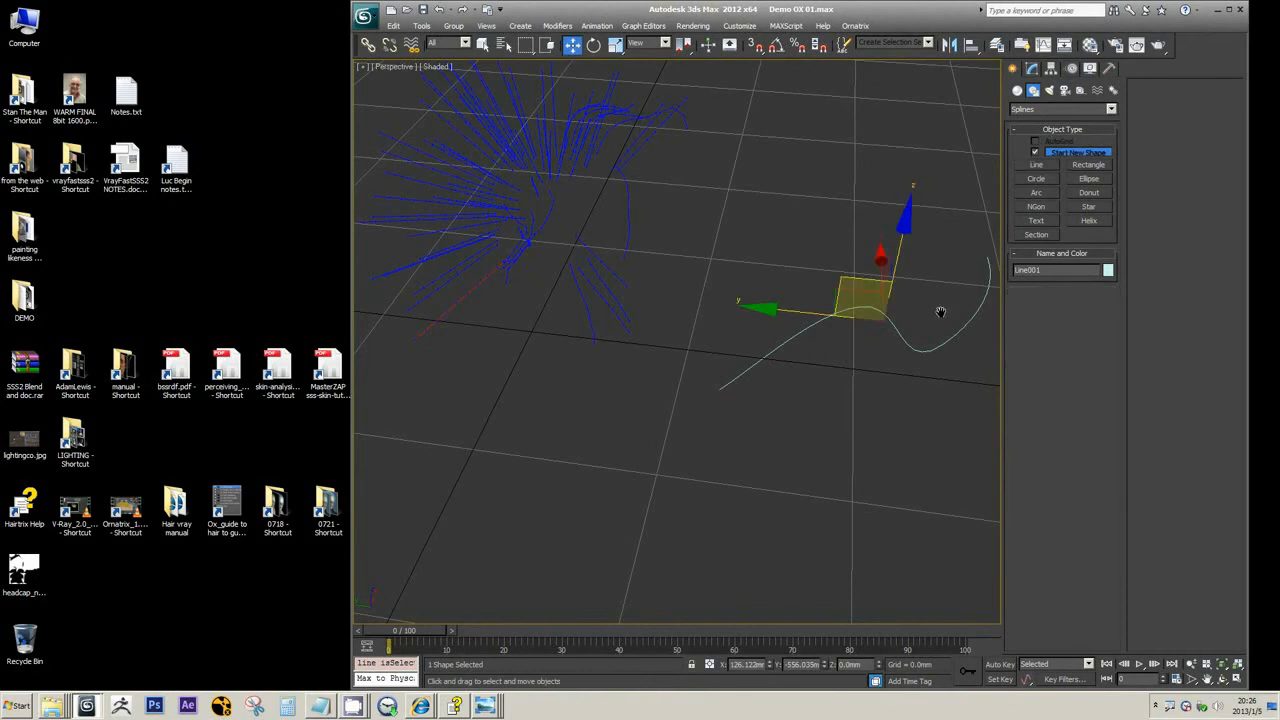
{"action": "middle_click_drag", "start_coordinate": [937, 314], "coordinate": [889, 323], "text": "alt"}
Clone the wavy spline three times at Spline level to form four roughly parallel curves within the same line object
{"action": "left_click", "coordinate": [1032, 70]}
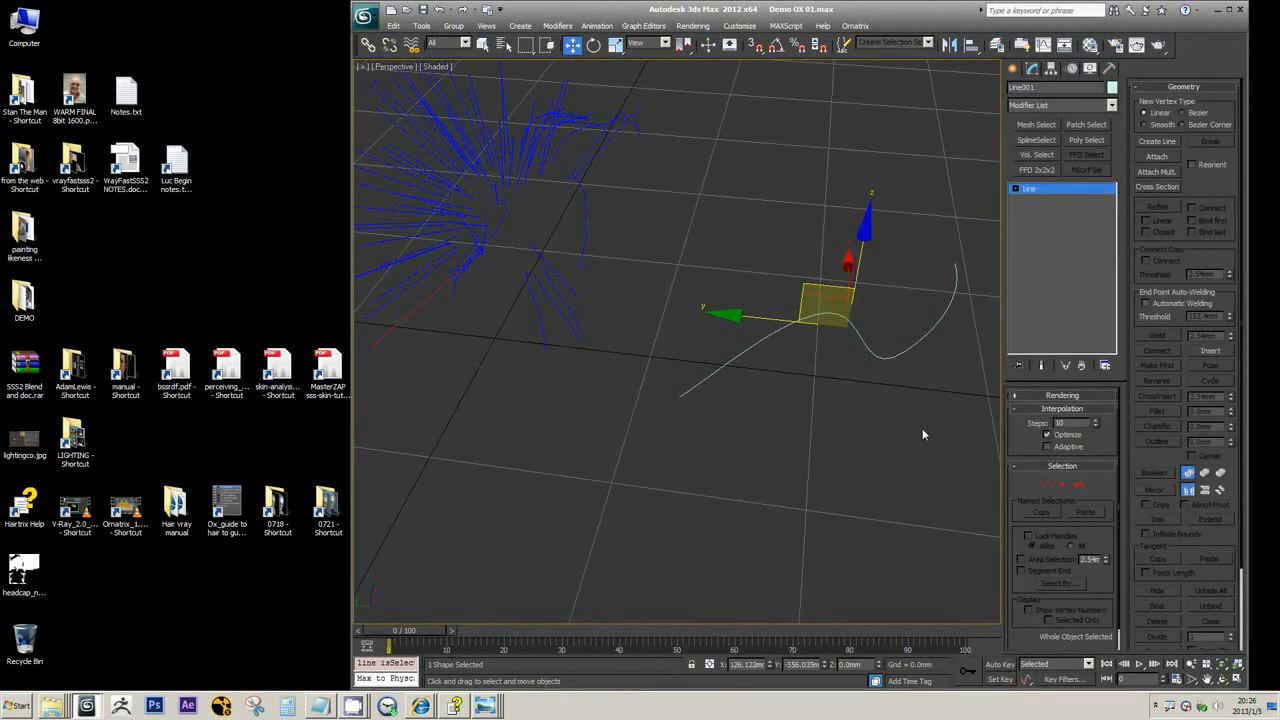
{"action": "key", "text": "3"}
{"action": "left_click_drag", "start_coordinate": [851, 437], "coordinate": [889, 340]}
{"action": "middle_click_drag", "start_coordinate": [848, 320], "coordinate": [803, 316], "text": "alt"}
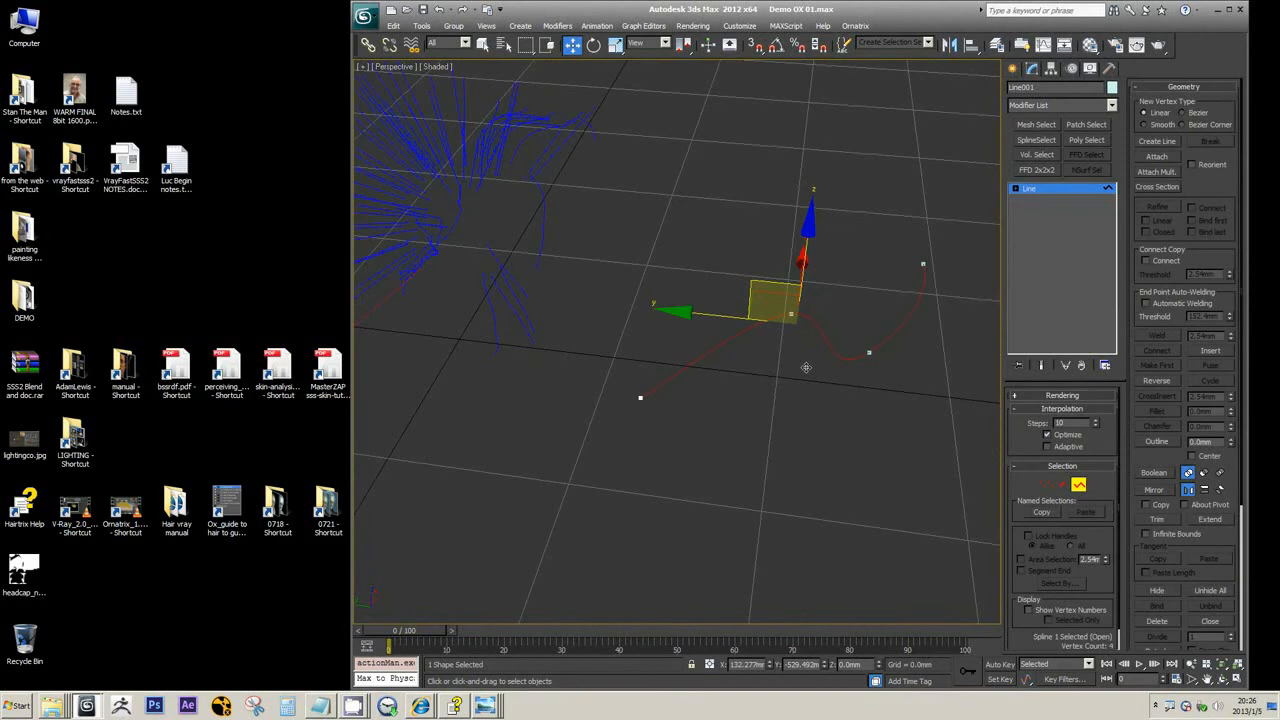
{"action": "middle_click_drag", "start_coordinate": [806, 363], "coordinate": [806, 373], "text": "alt"}
{"action": "left_click_drag", "start_coordinate": [778, 273], "coordinate": [778, 332], "text": "shift"}
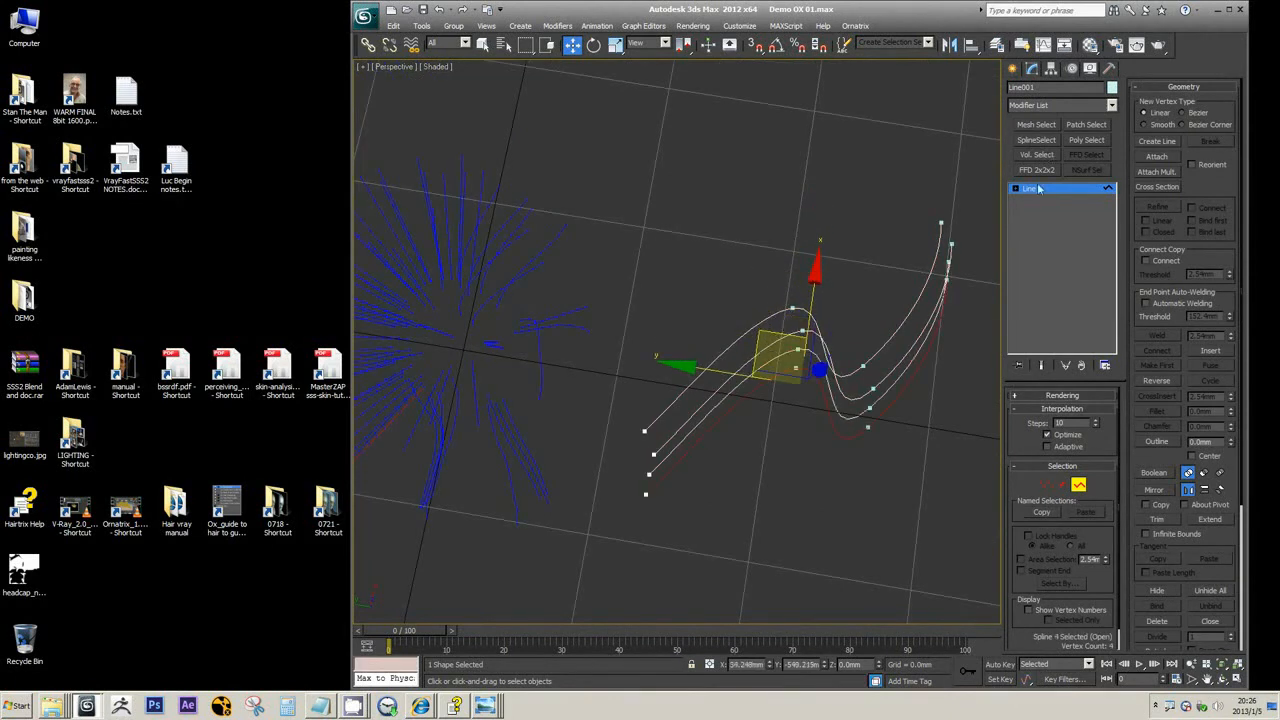
{"action": "left_click", "coordinate": [1038, 188]}
Apply the Ox Guides from Shape modifier to the line object containing the four curves
{"action": "left_click", "coordinate": [1092, 105]}
{"action": "scroll", "coordinate": [1112, 340], "scroll_direction": "down", "scroll_amount": 1}
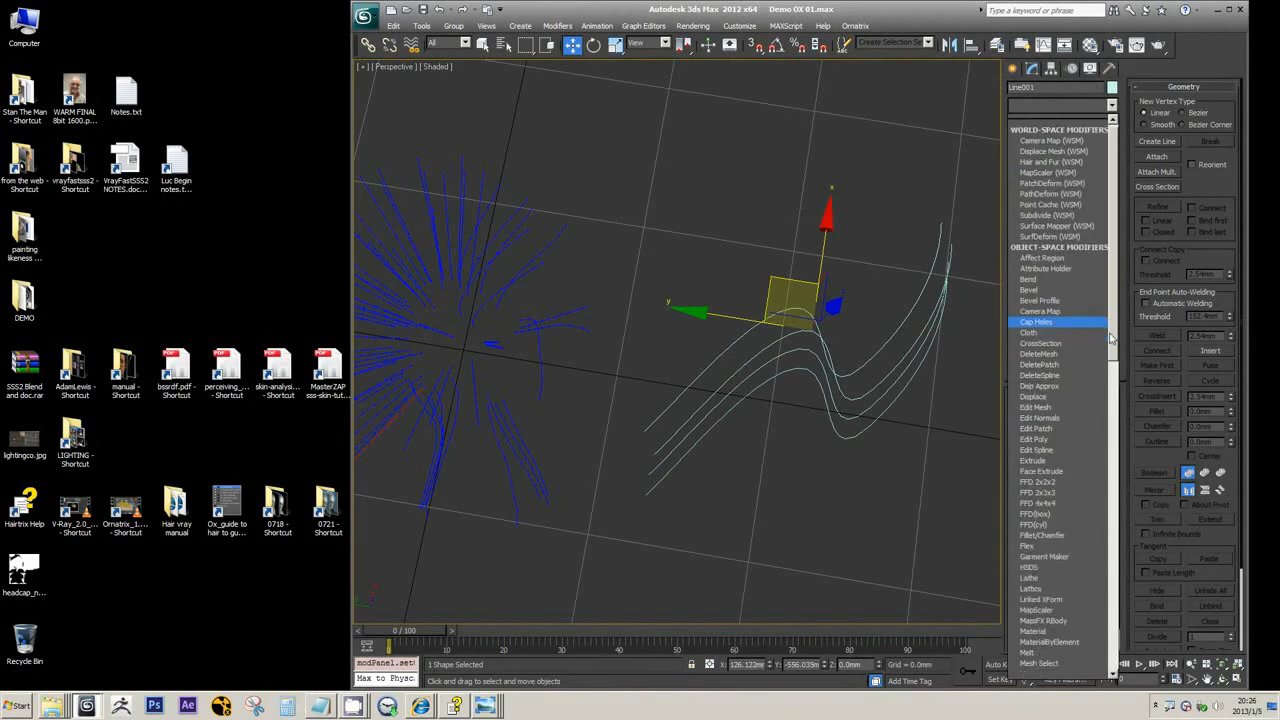
{"action": "left_click_drag", "start_coordinate": [1112, 340], "coordinate": [1113, 470]}
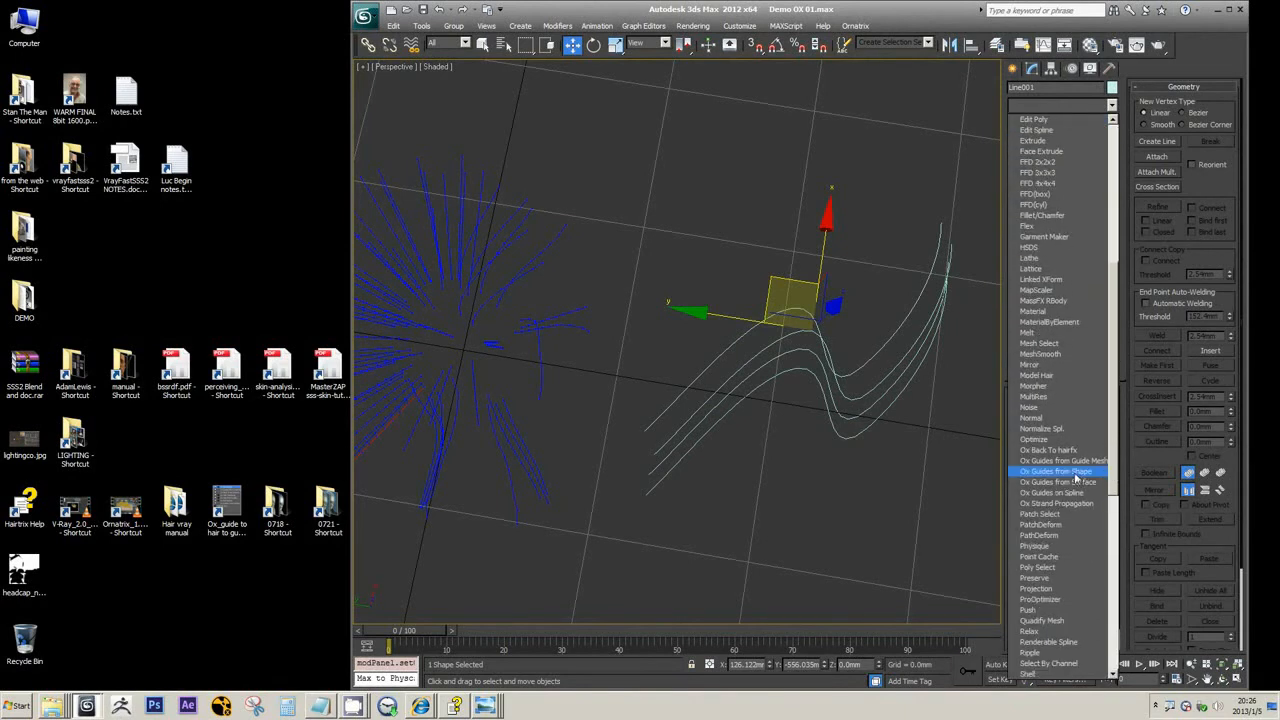
{"action": "left_click", "coordinate": [1060, 471]}
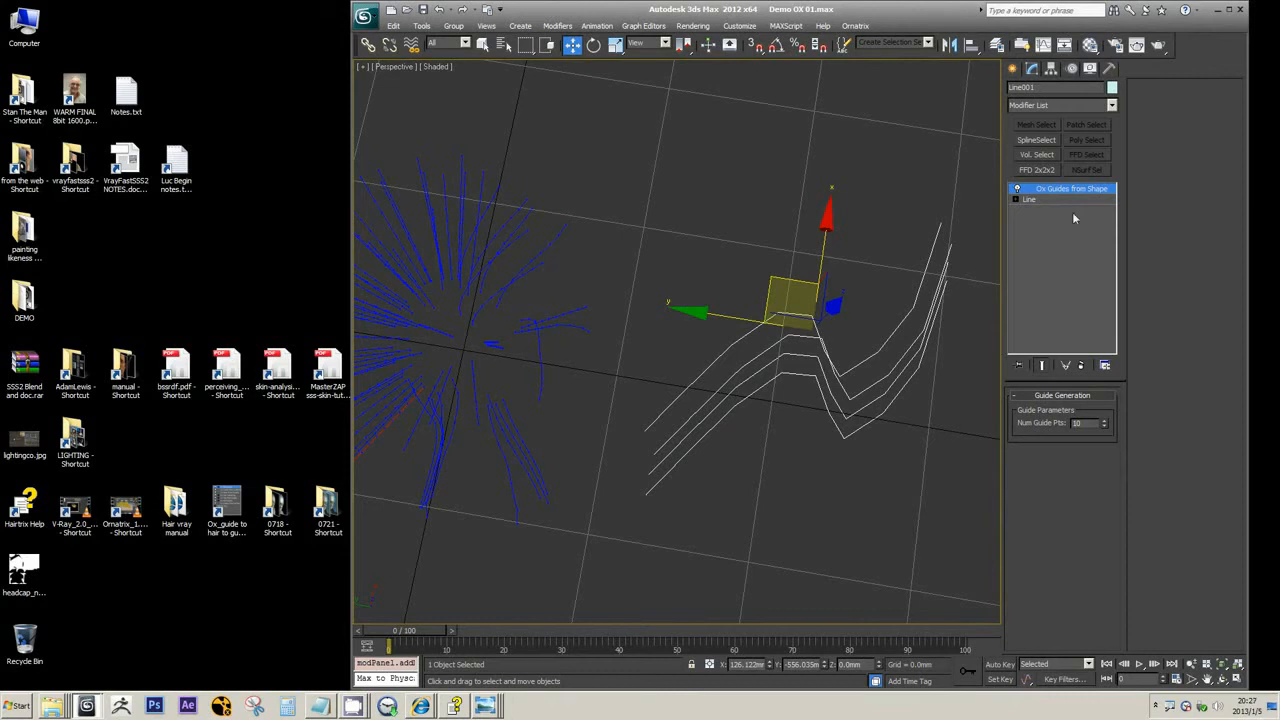
Try an Ox Edit Guides modifier with strand brushing on the guides generated from the four curves
{"action": "left_click", "coordinate": [1108, 107]}
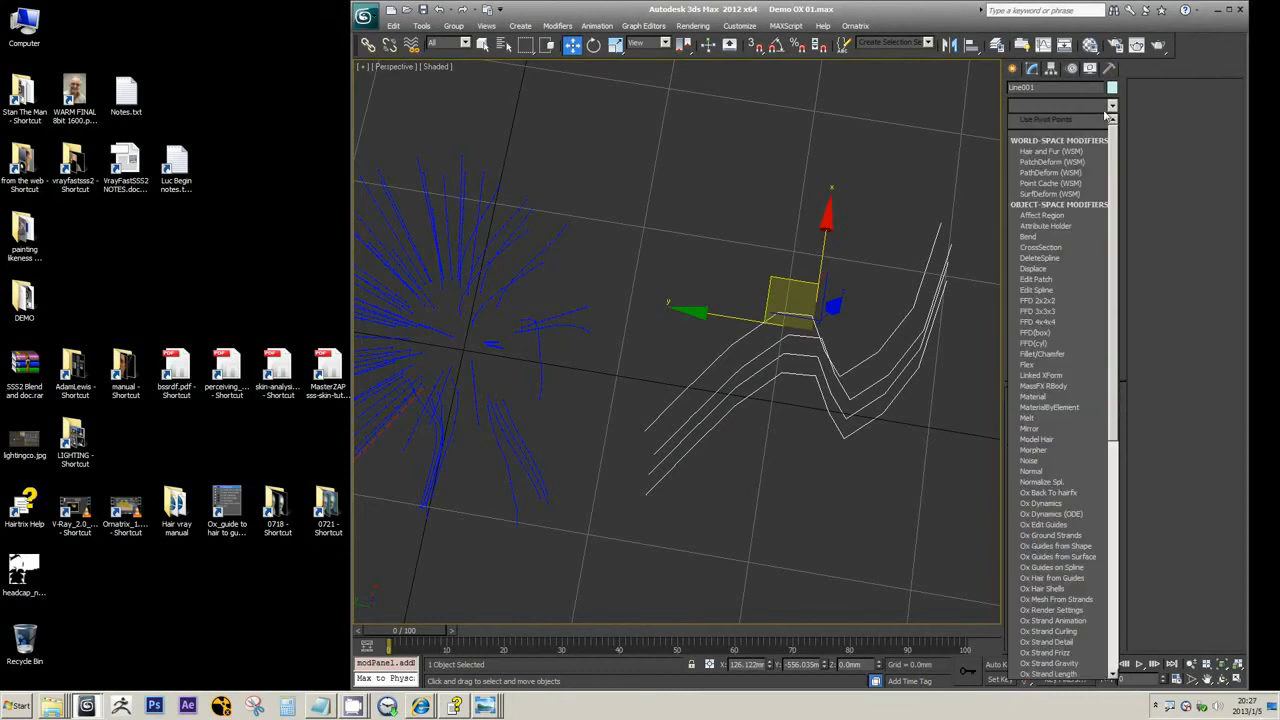
{"action": "left_click", "coordinate": [1046, 525]}
{"action": "key", "text": "3"}
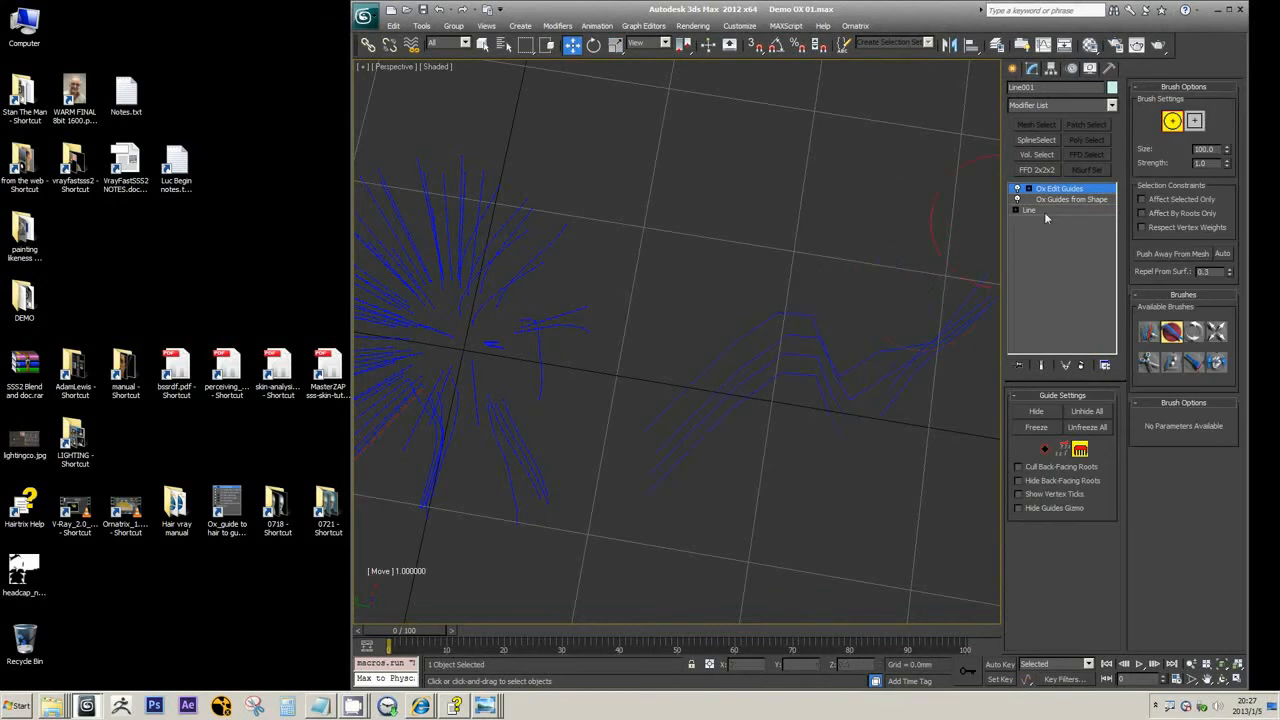
{"action": "key", "text": "Delete"}
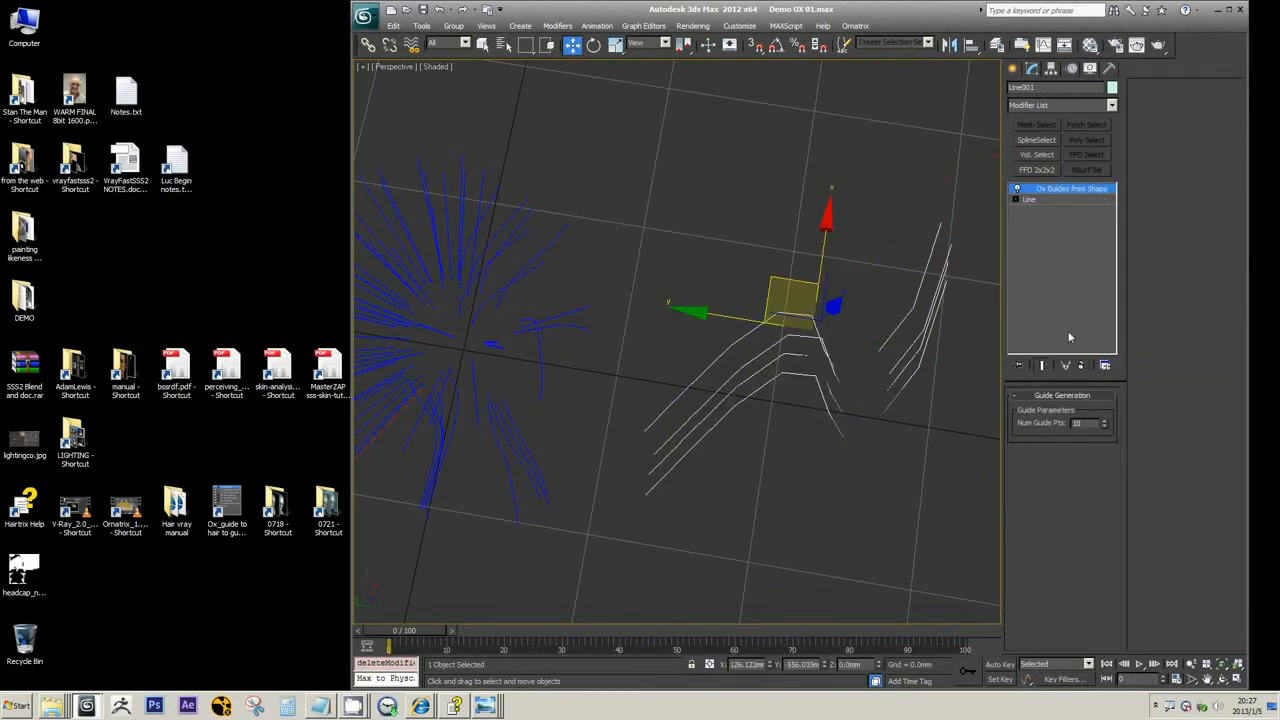
Lower Num Guide Pts of the Ox Guides from Shape modifier to 3, and set it back to 10
{"action": "left_click", "coordinate": [1105, 427]}
{"action": "left_click", "coordinate": [1105, 427]}
{"action": "left_click", "coordinate": [1105, 427]}
{"action": "left_click", "coordinate": [1105, 427]}
{"action": "left_click", "coordinate": [1105, 427]}
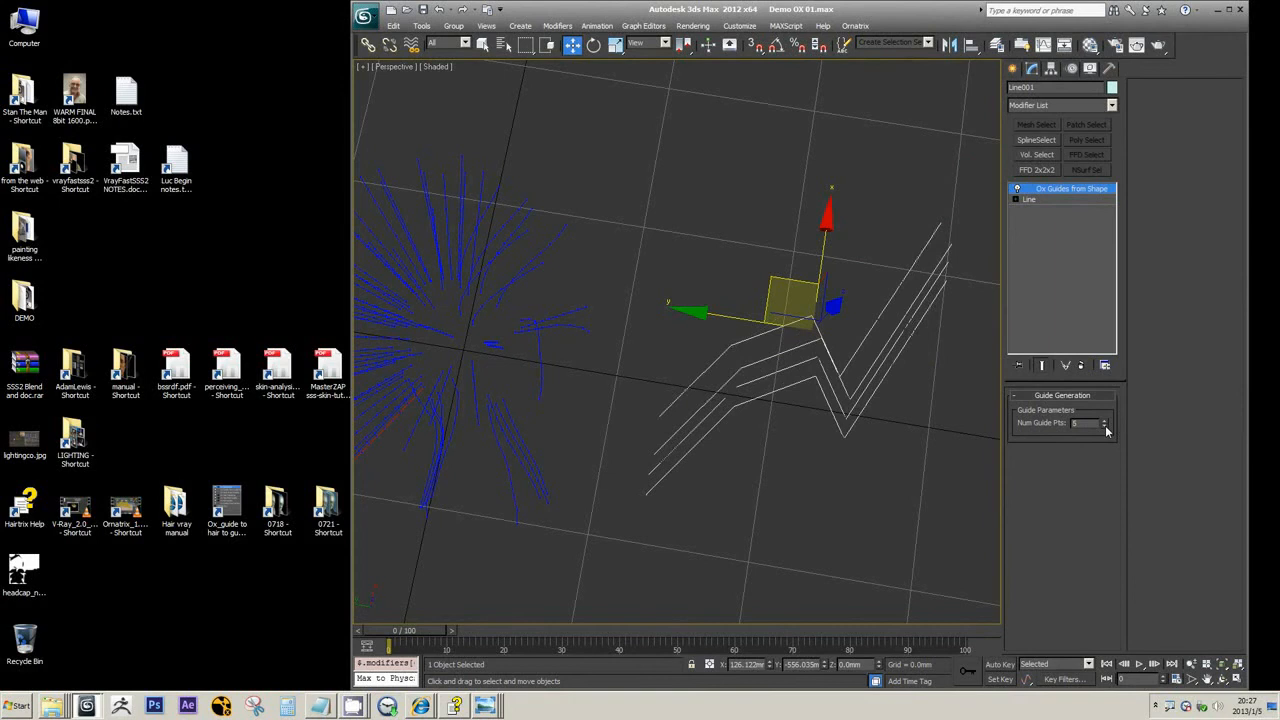
{"action": "left_click", "coordinate": [1105, 427]}
{"action": "left_click", "coordinate": [1105, 427]}
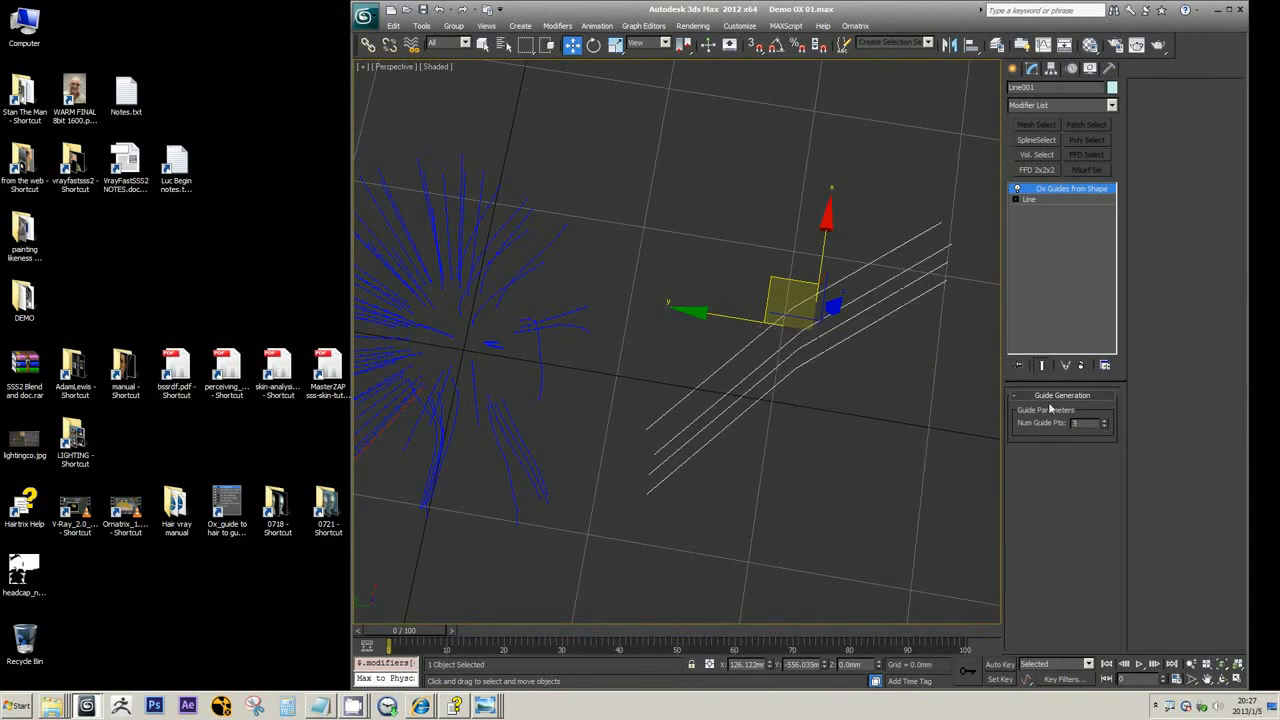
{"action": "left_click", "coordinate": [1106, 421]}
{"action": "left_click_drag", "start_coordinate": [1106, 421], "coordinate": [1106, 421]}
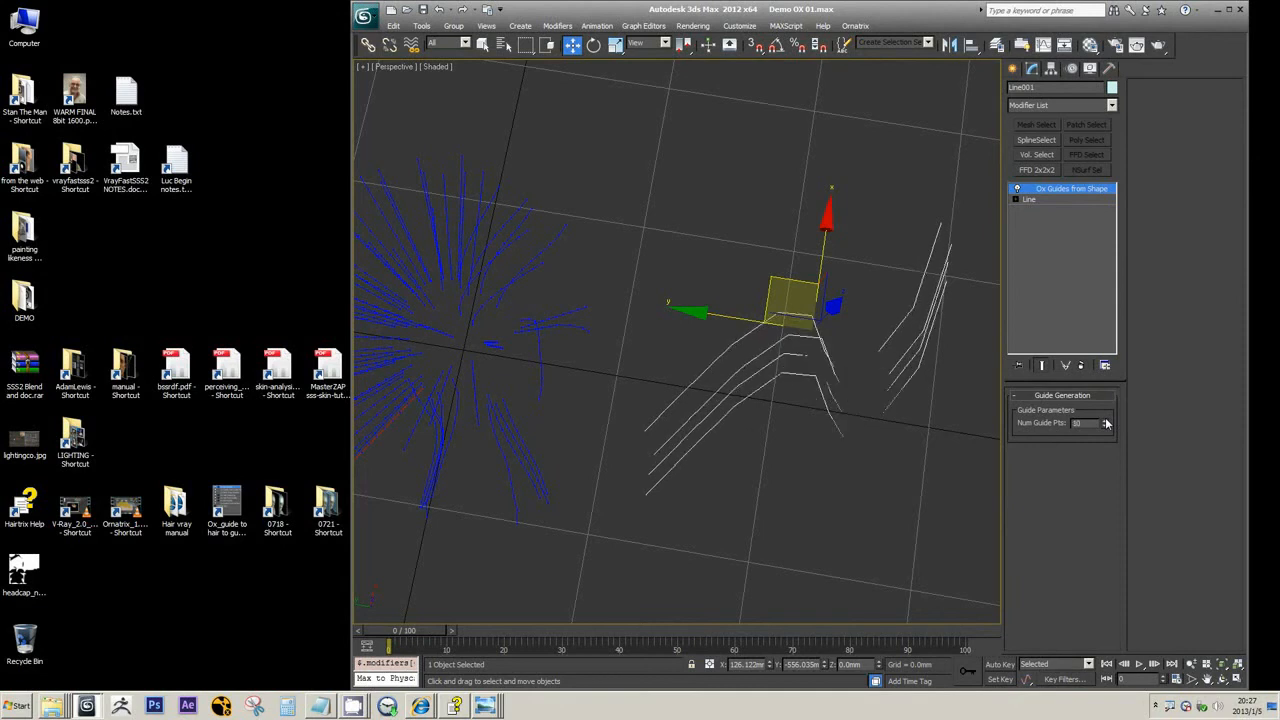
{"action": "middle_click_drag", "start_coordinate": [864, 396], "coordinate": [820, 375]}
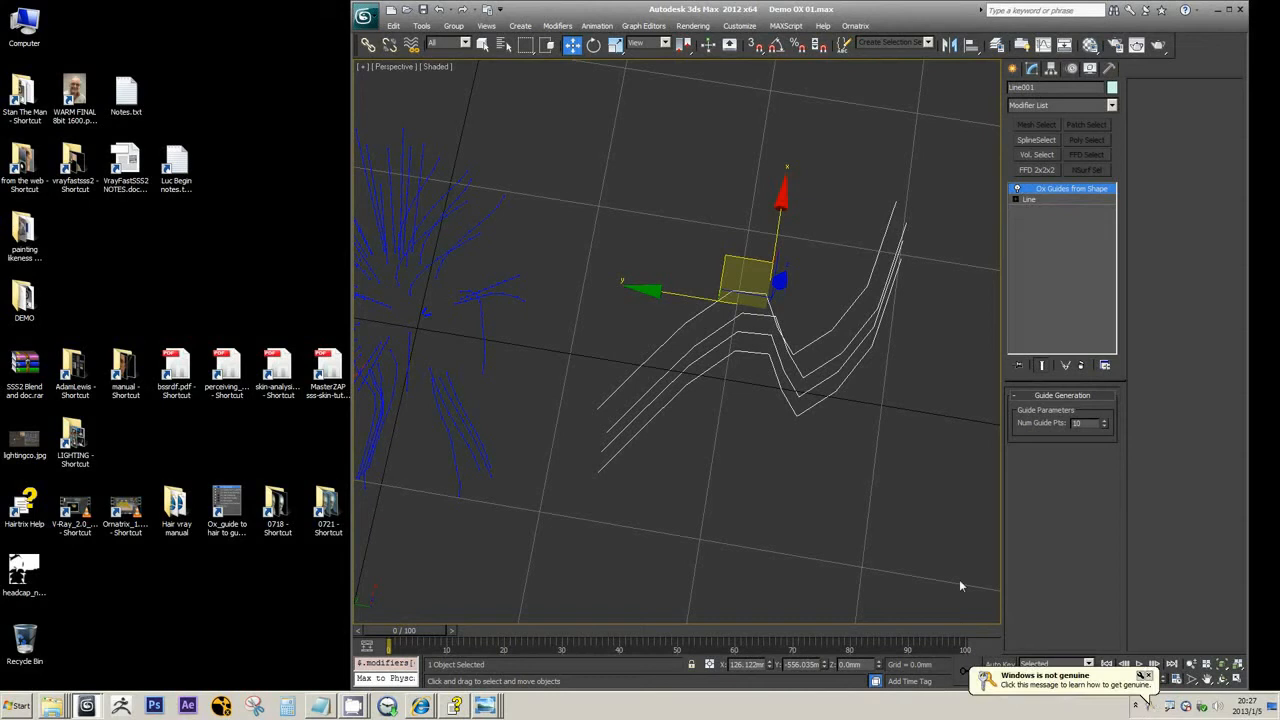
{"action": "left_click", "coordinate": [1147, 677]}
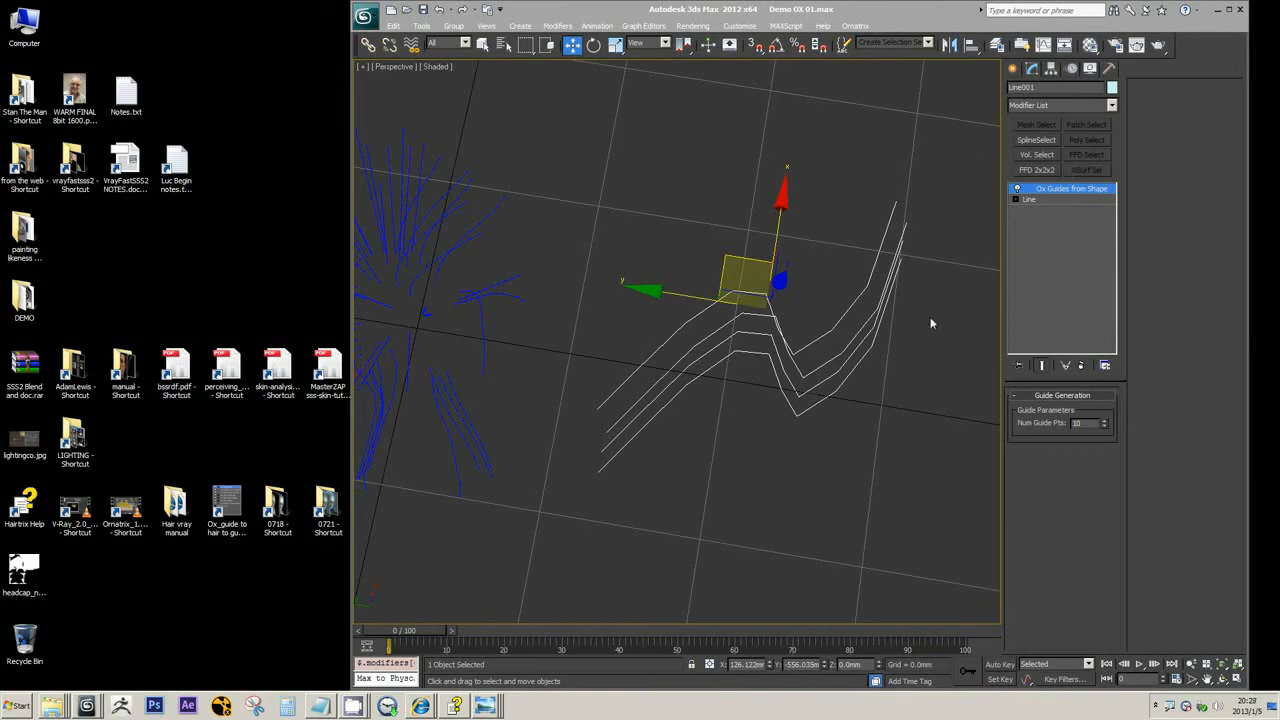
{"action": "left_click", "coordinate": [1013, 68]}
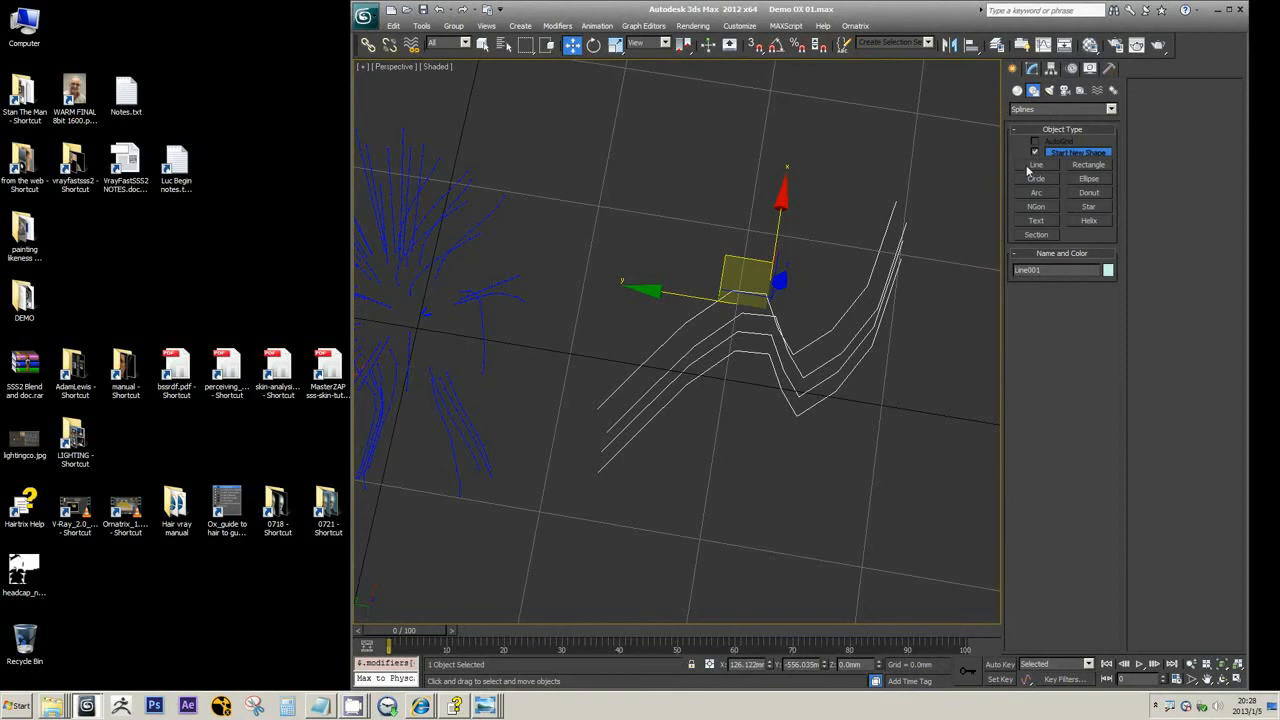
{"action": "left_click", "coordinate": [1029, 168]}
{"action": "right_click", "coordinate": [920, 314]}
{"action": "left_click", "coordinate": [1031, 68]}
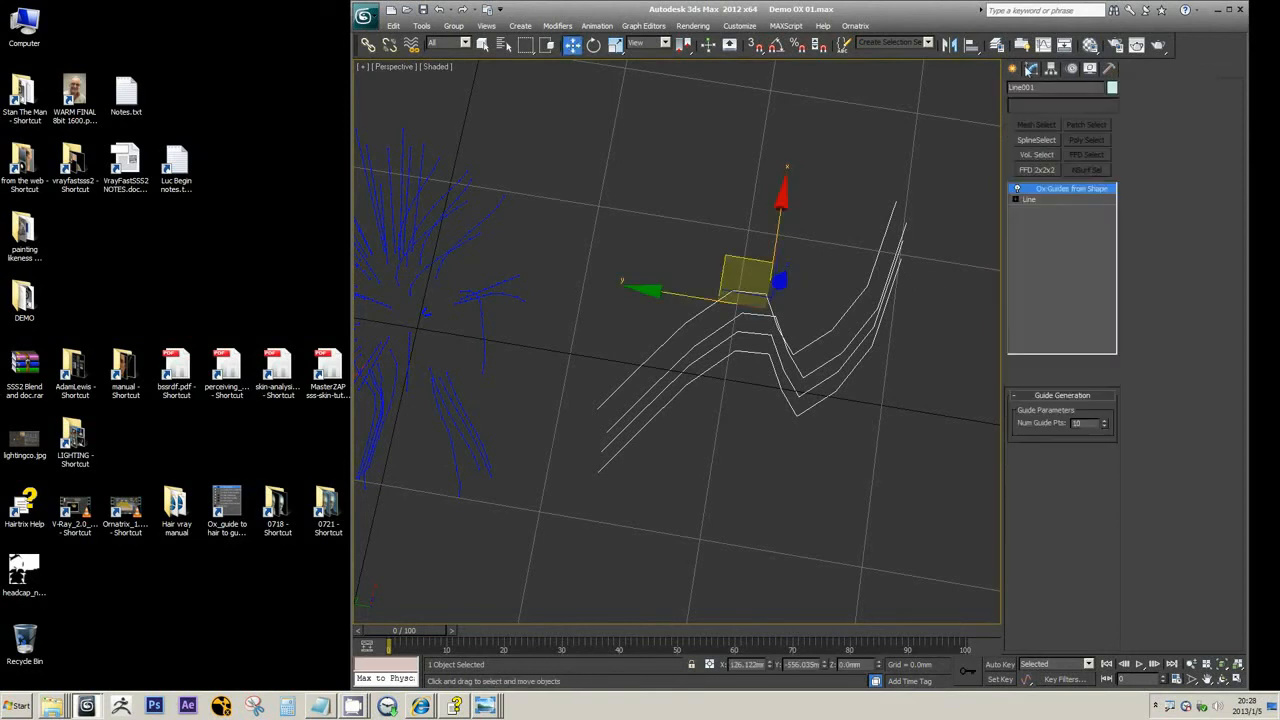
Remove the Ox Guides from Shape modifier from Line001, leaving only the base line object
{"action": "middle_click_drag", "start_coordinate": [775, 271], "coordinate": [845, 218]}
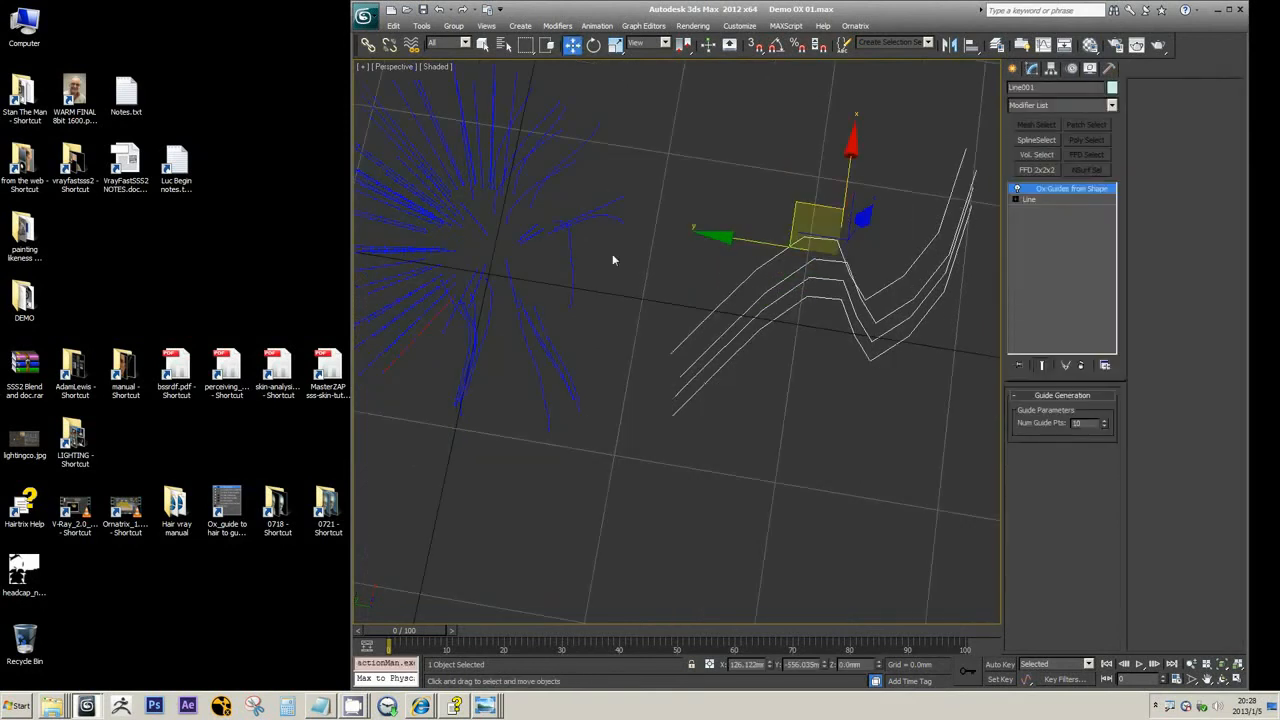
{"action": "middle_click_drag", "start_coordinate": [854, 272], "coordinate": [875, 275]}
{"action": "scroll", "coordinate": [875, 275], "scroll_direction": "down", "scroll_amount": 4}
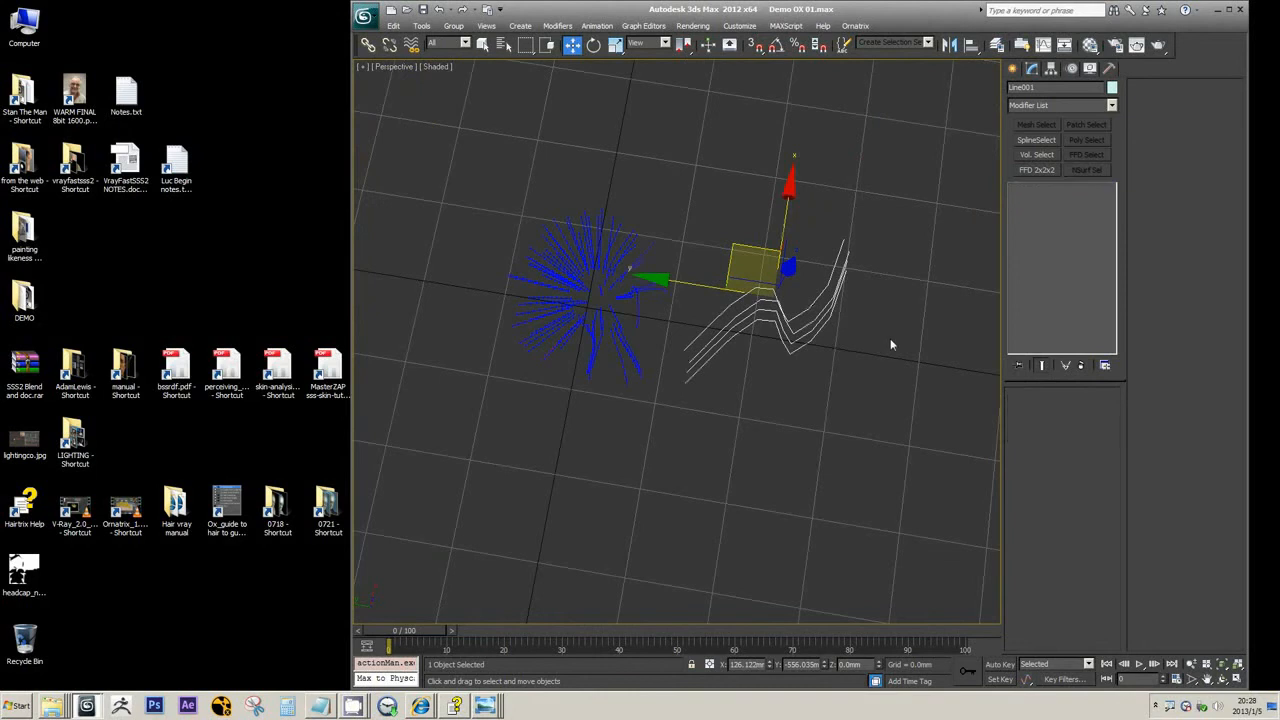
{"action": "right_click", "coordinate": [806, 264]}
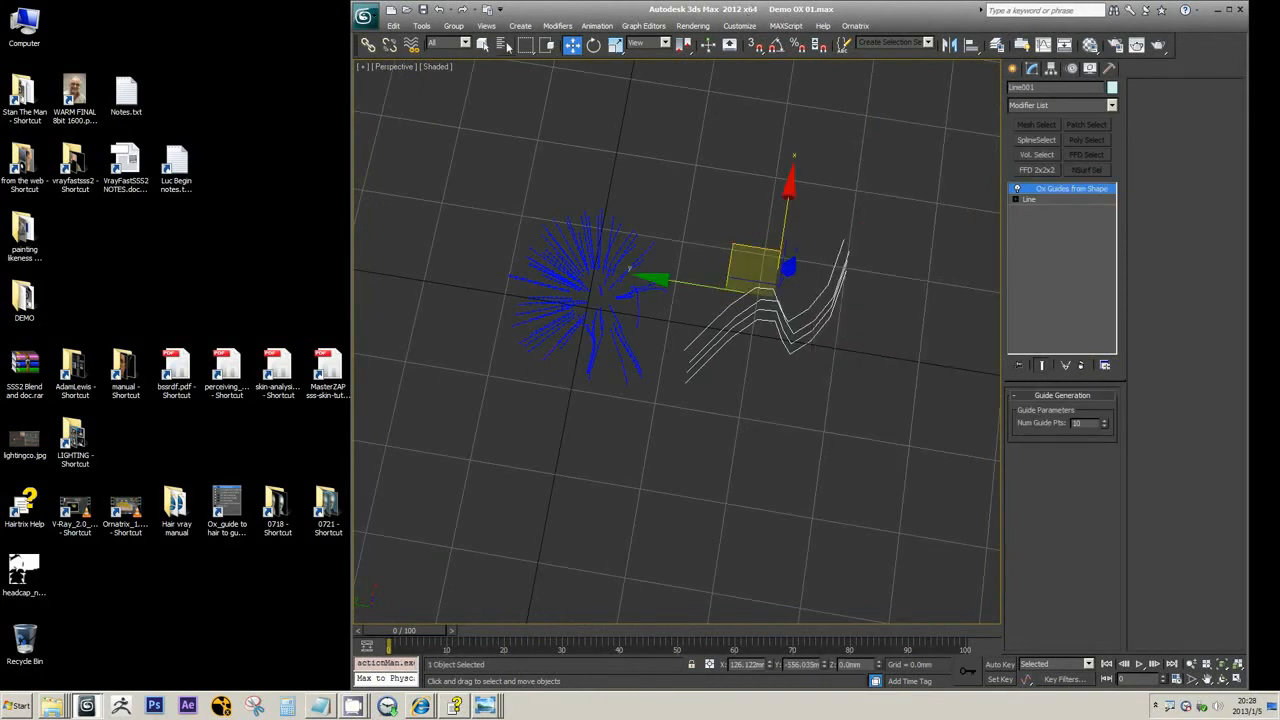
{"action": "left_click", "coordinate": [505, 44]}
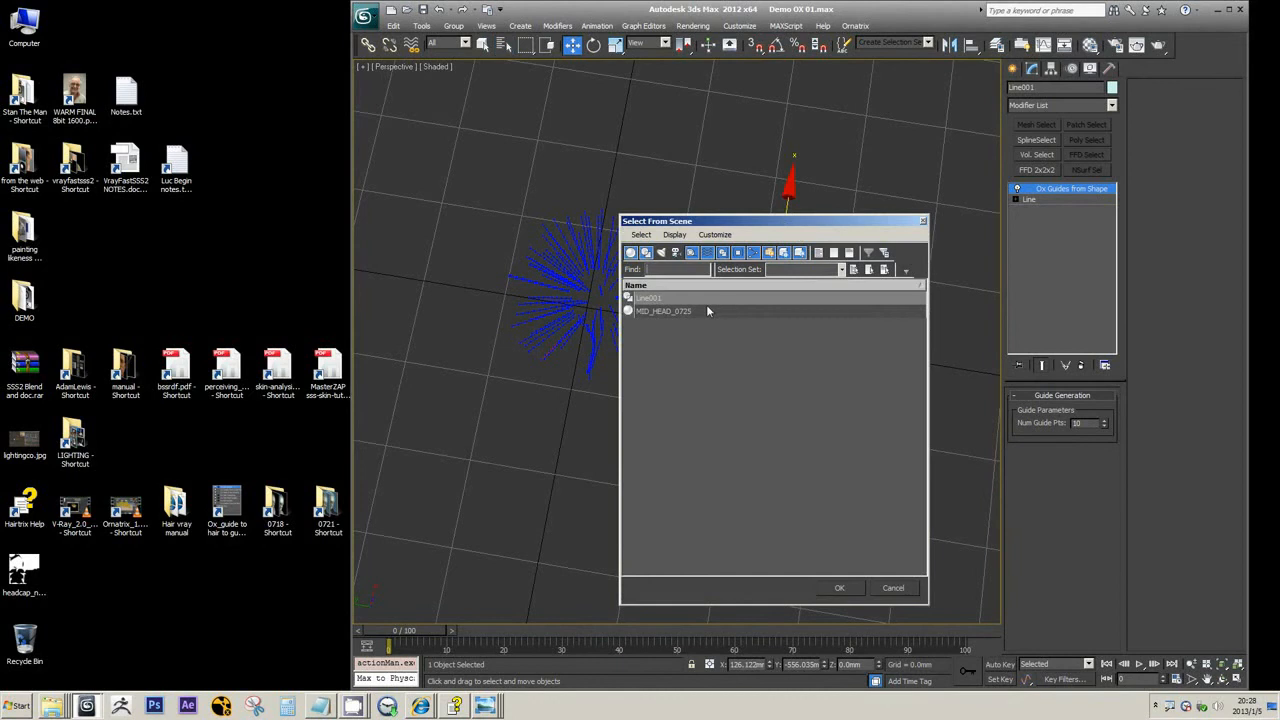
{"action": "left_click", "coordinate": [848, 589]}
{"action": "left_click", "coordinate": [1080, 365]}
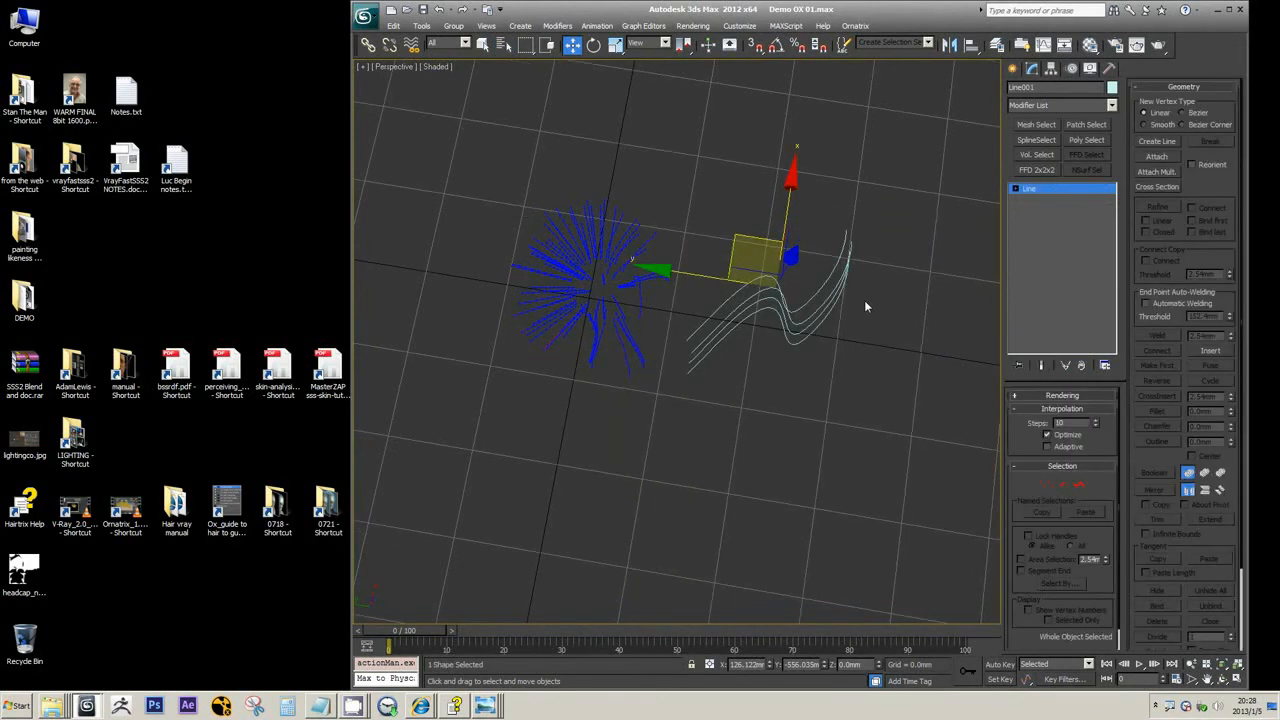
{"action": "right_click", "coordinate": [785, 276]}
{"action": "left_click", "coordinate": [393, 25]}
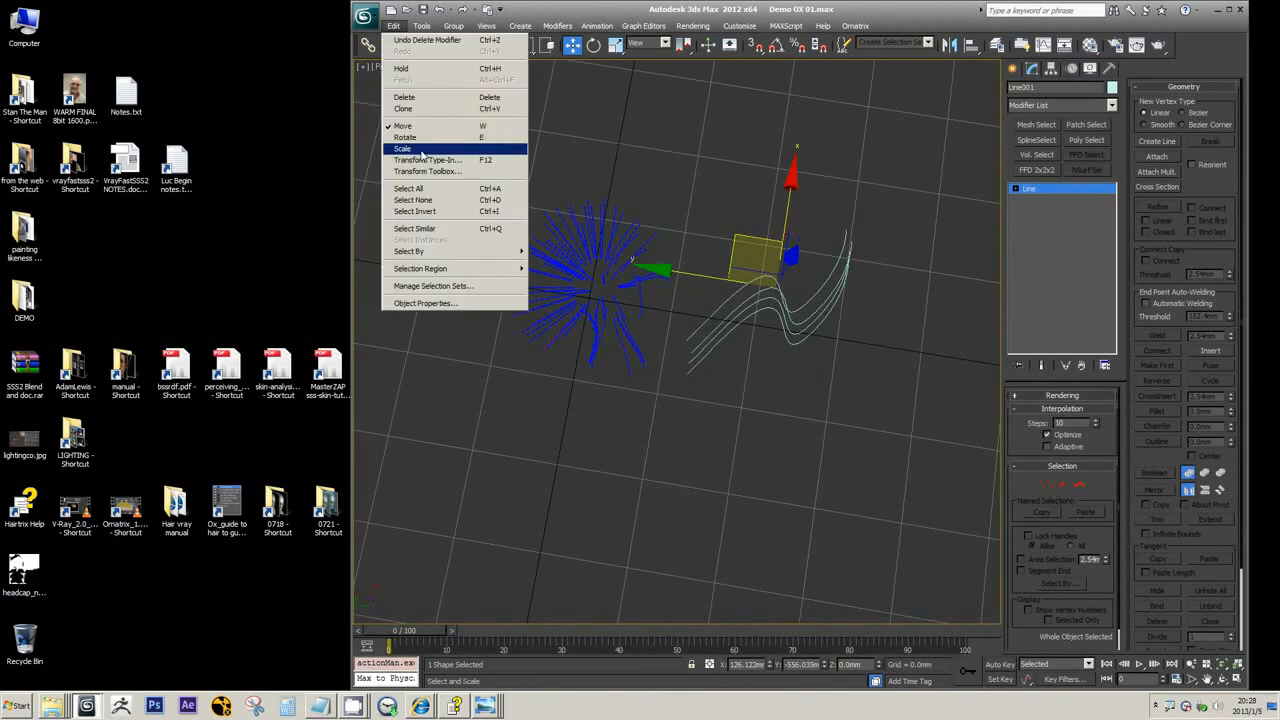
{"action": "key", "text": "Escape"}
{"action": "right_click", "coordinate": [677, 176]}
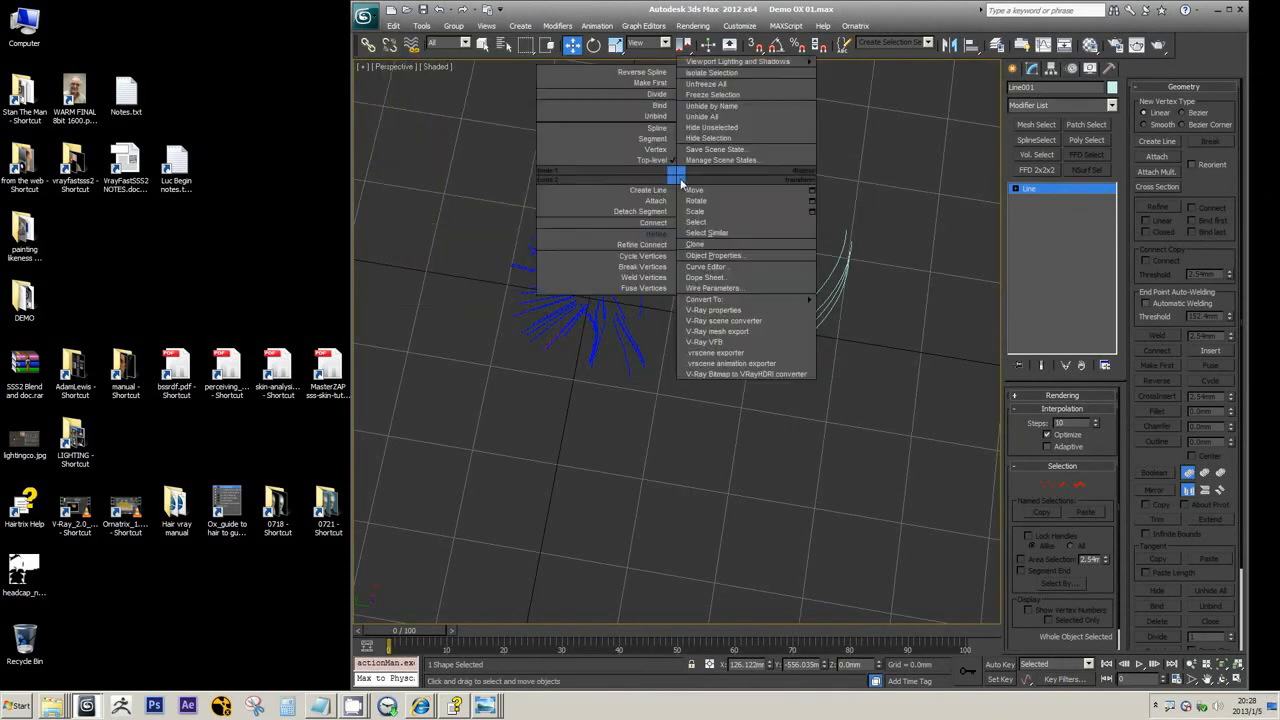
{"action": "left_click", "coordinate": [651, 162]}
{"action": "left_click", "coordinate": [777, 202]}
{"action": "left_click_drag", "start_coordinate": [763, 216], "coordinate": [844, 427]}
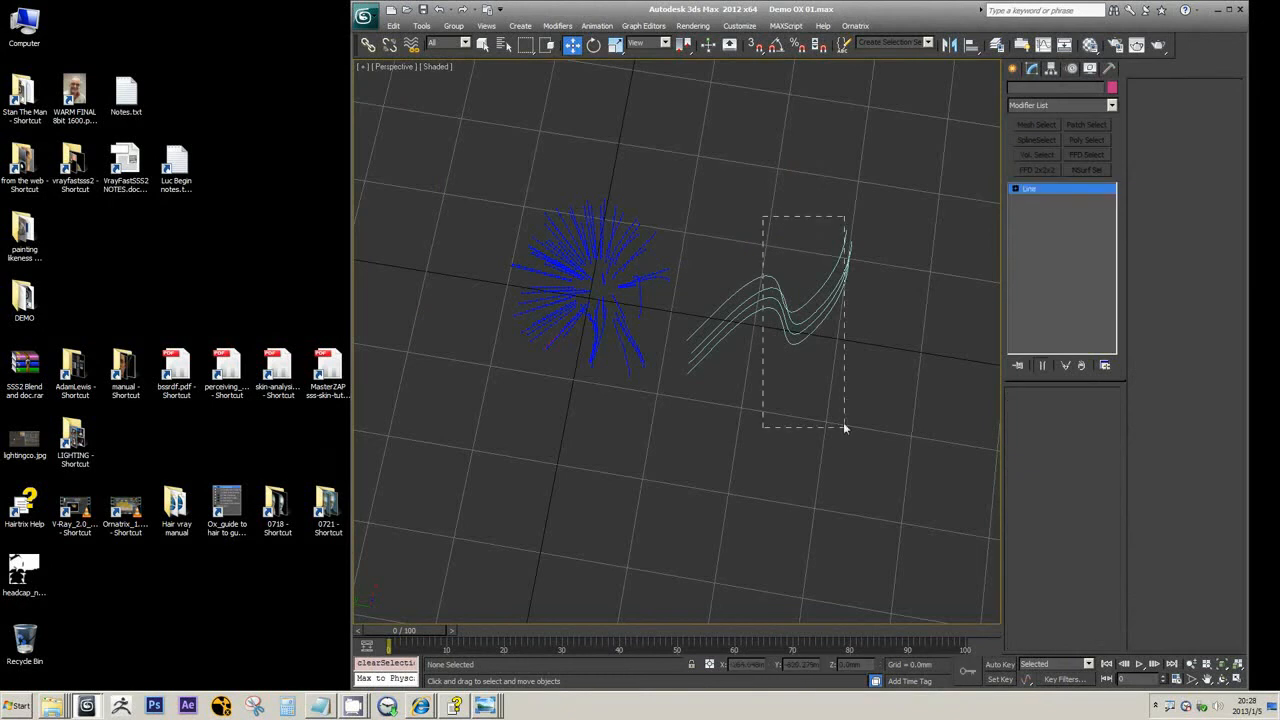
{"action": "left_click", "coordinate": [394, 26]}
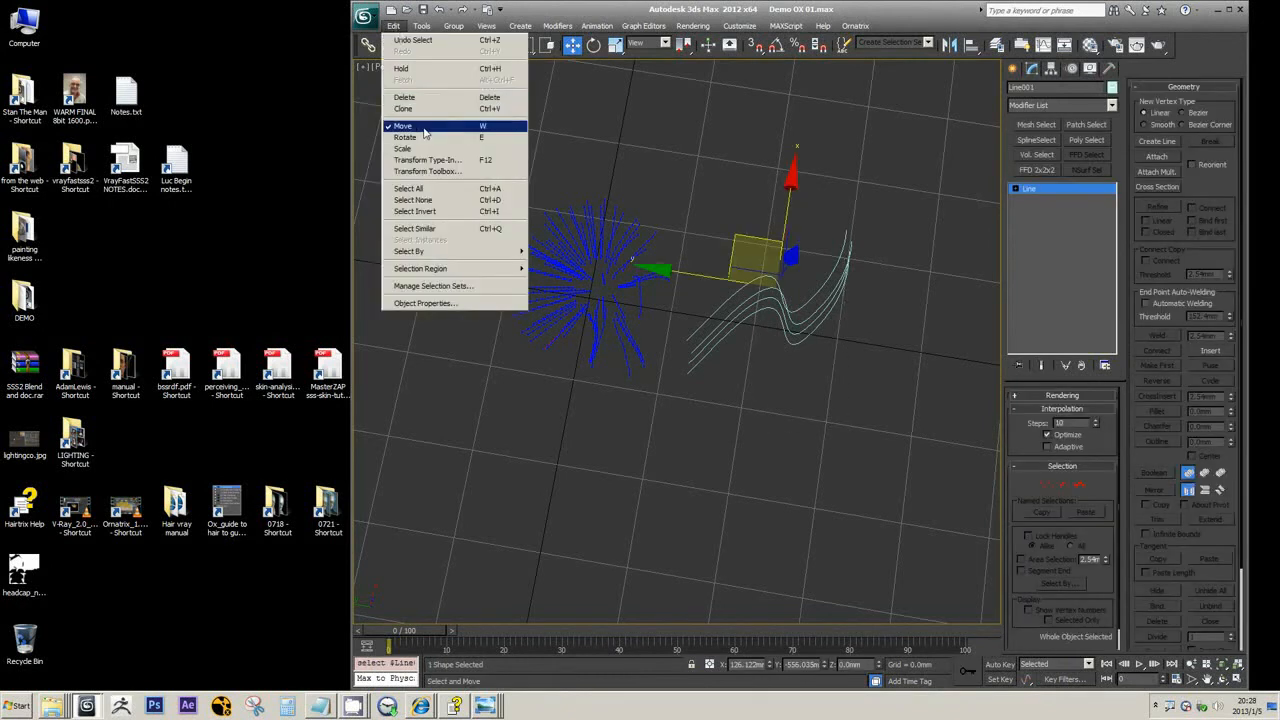
{"action": "key", "text": "Escape"}
{"action": "left_click", "coordinate": [392, 27]}
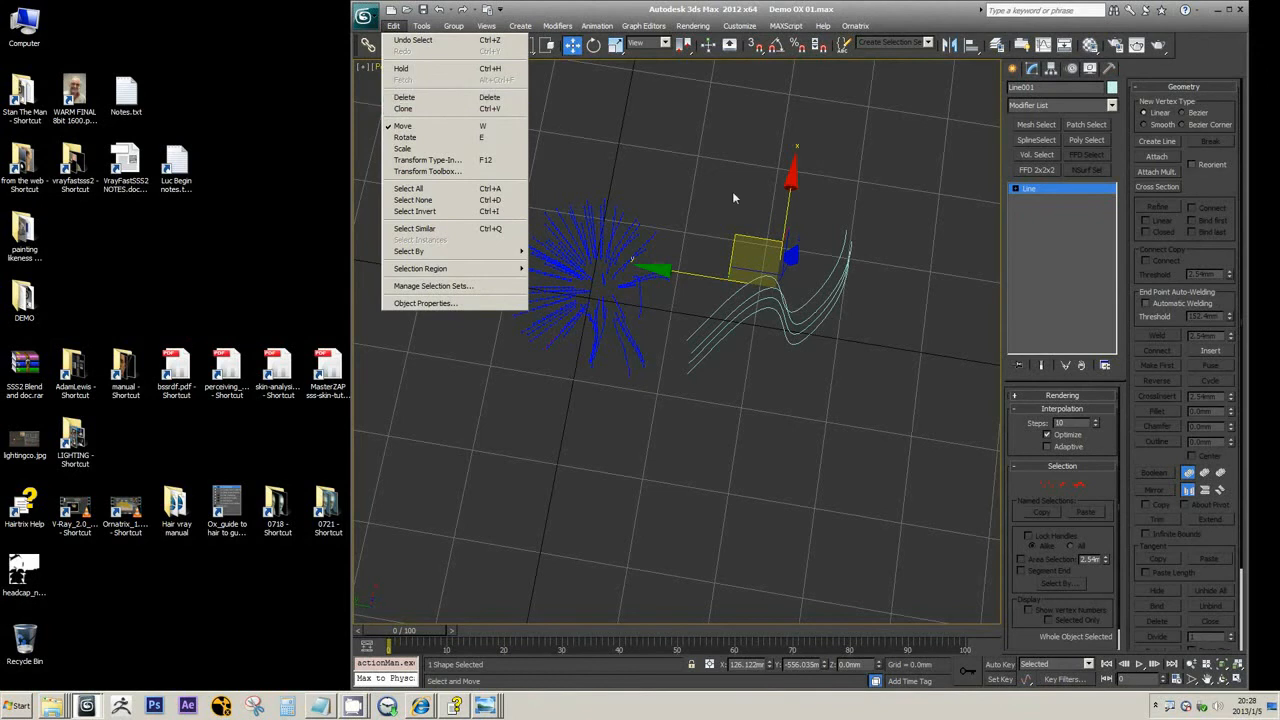
{"action": "left_click", "coordinate": [790, 7]}
{"action": "scroll", "coordinate": [764, 254], "scroll_direction": "up", "scroll_amount": 4}
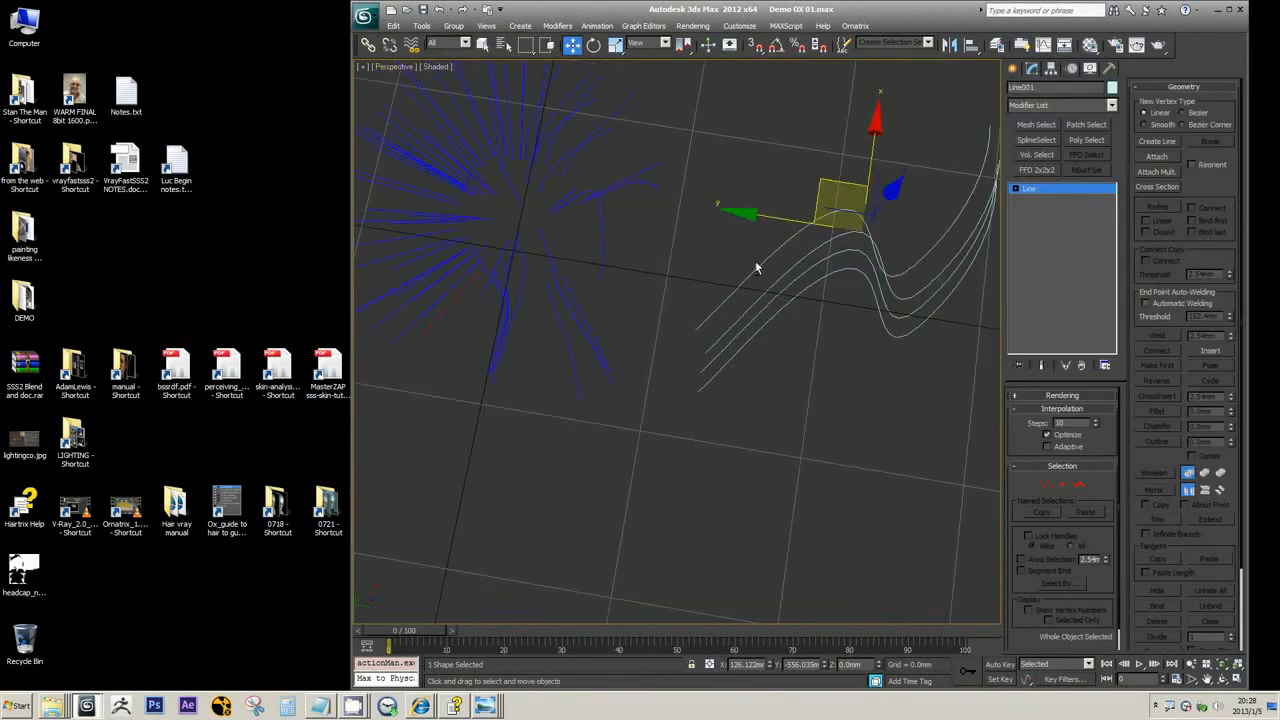
{"action": "middle_click_drag", "start_coordinate": [757, 266], "coordinate": [761, 306], "text": "alt"}
{"action": "scroll", "coordinate": [742, 240], "scroll_direction": "down", "scroll_amount": 3}
{"action": "right_click", "coordinate": [740, 272]}
{"action": "left_click", "coordinate": [762, 238]}
{"action": "scroll", "coordinate": [660, 338], "scroll_direction": "up", "scroll_amount": 3}
Try the Ox Guides on Spline modifier on top of the head's Ox Edit Guides, and remove it
{"action": "left_click", "coordinate": [598, 311]}
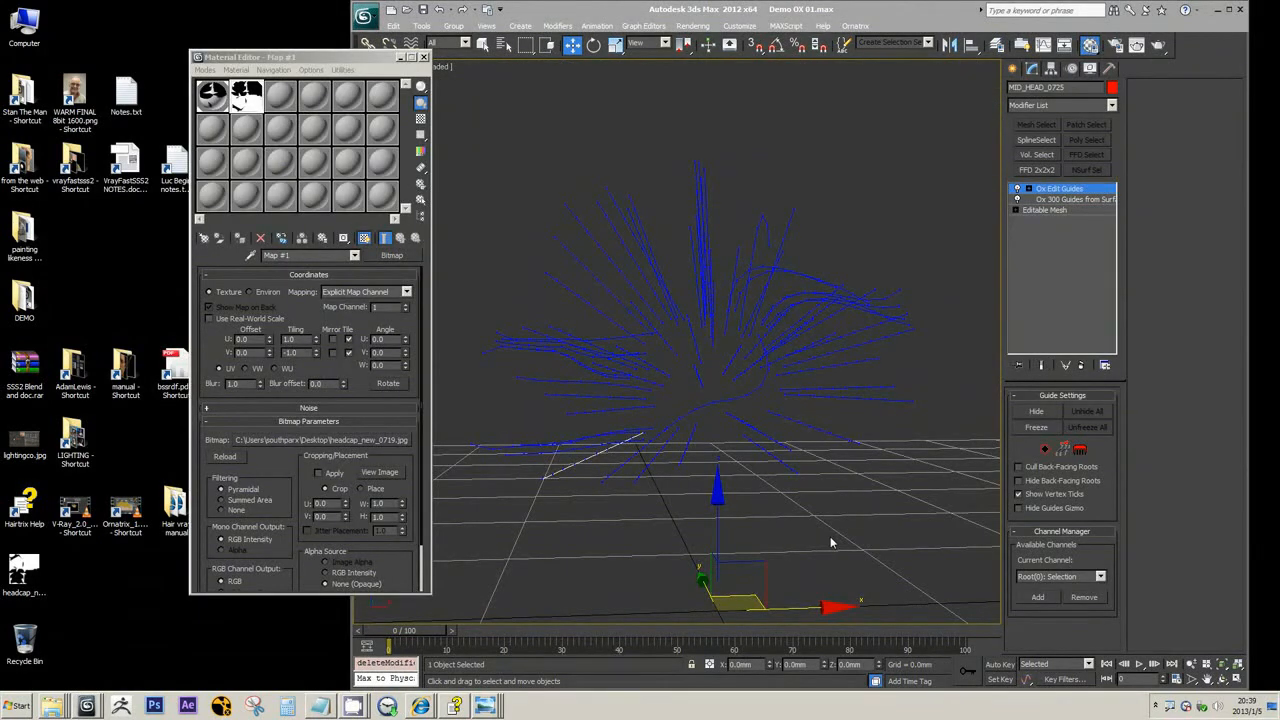
{"action": "left_click", "coordinate": [1111, 105]}
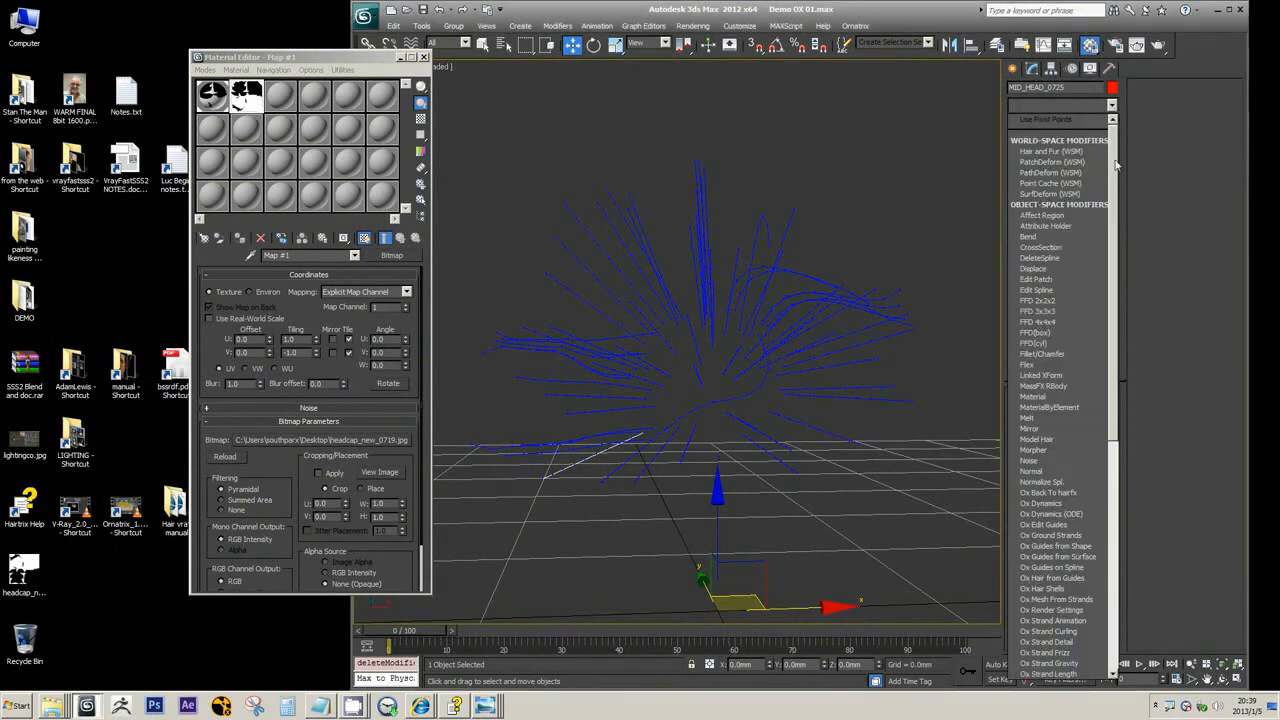
{"action": "left_click", "coordinate": [1118, 365]}
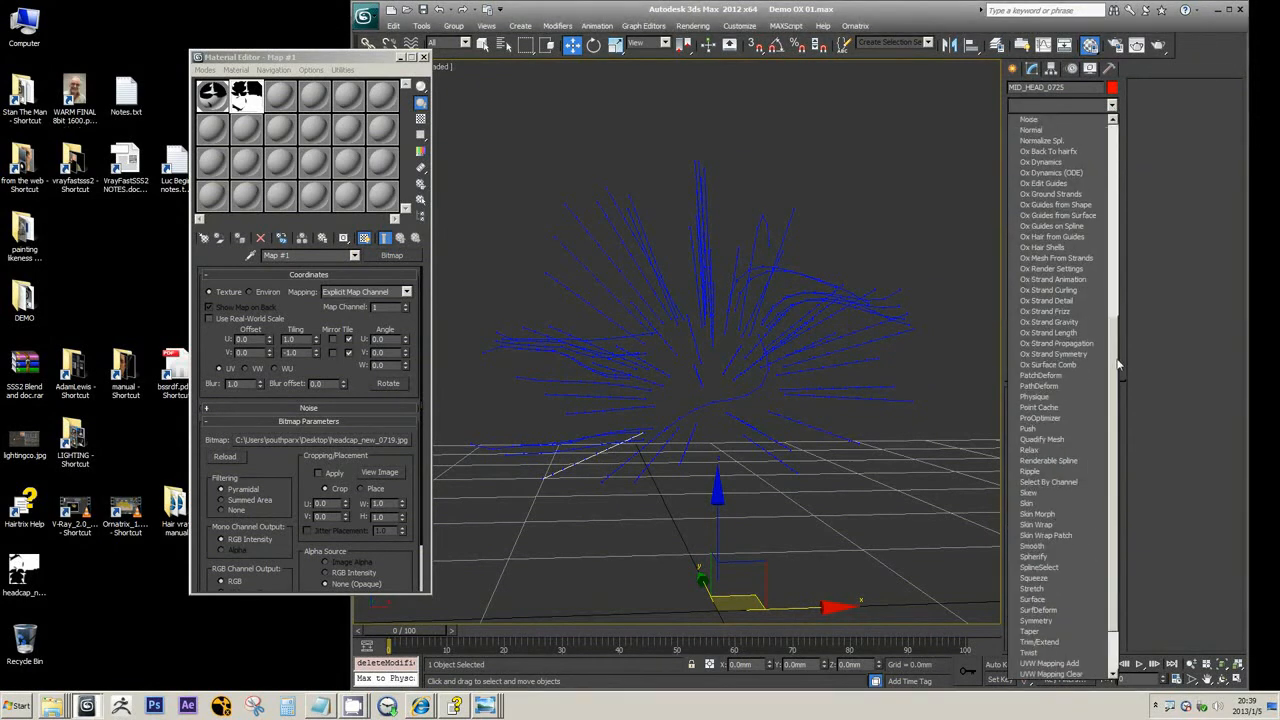
{"action": "left_click", "coordinate": [1039, 227]}
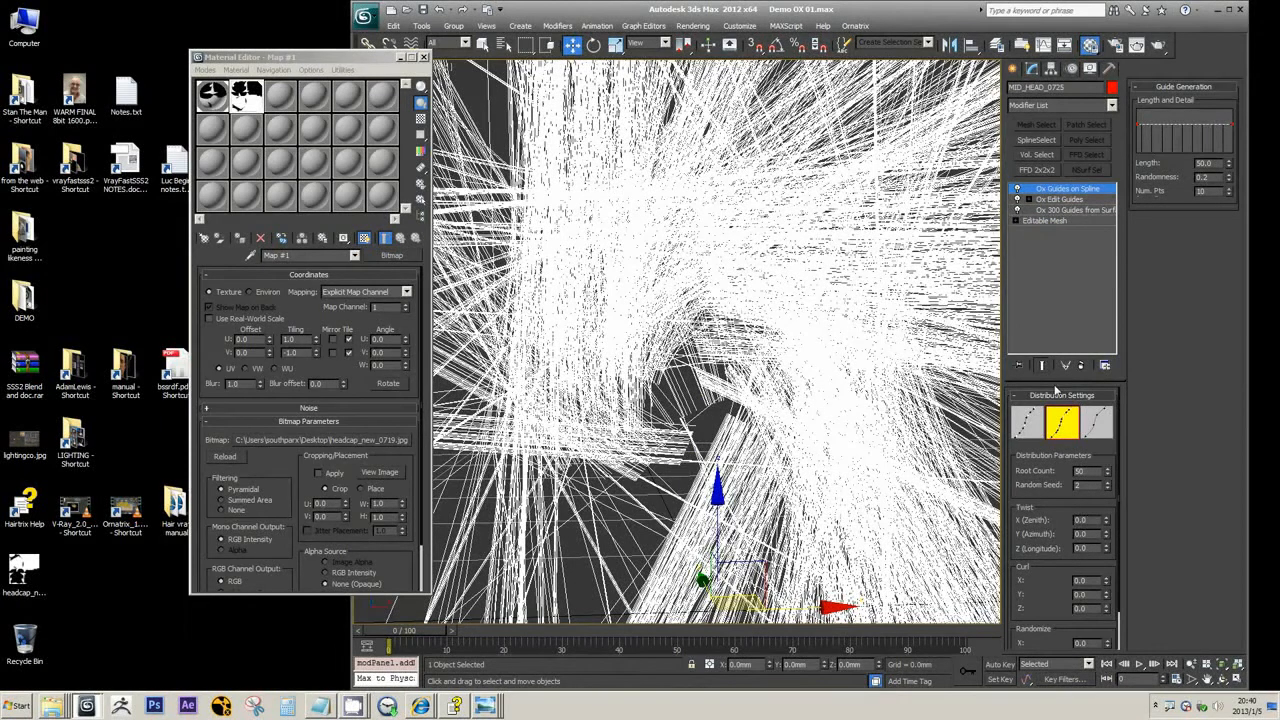
{"action": "scroll", "coordinate": [798, 390], "scroll_direction": "down", "scroll_amount": 5}
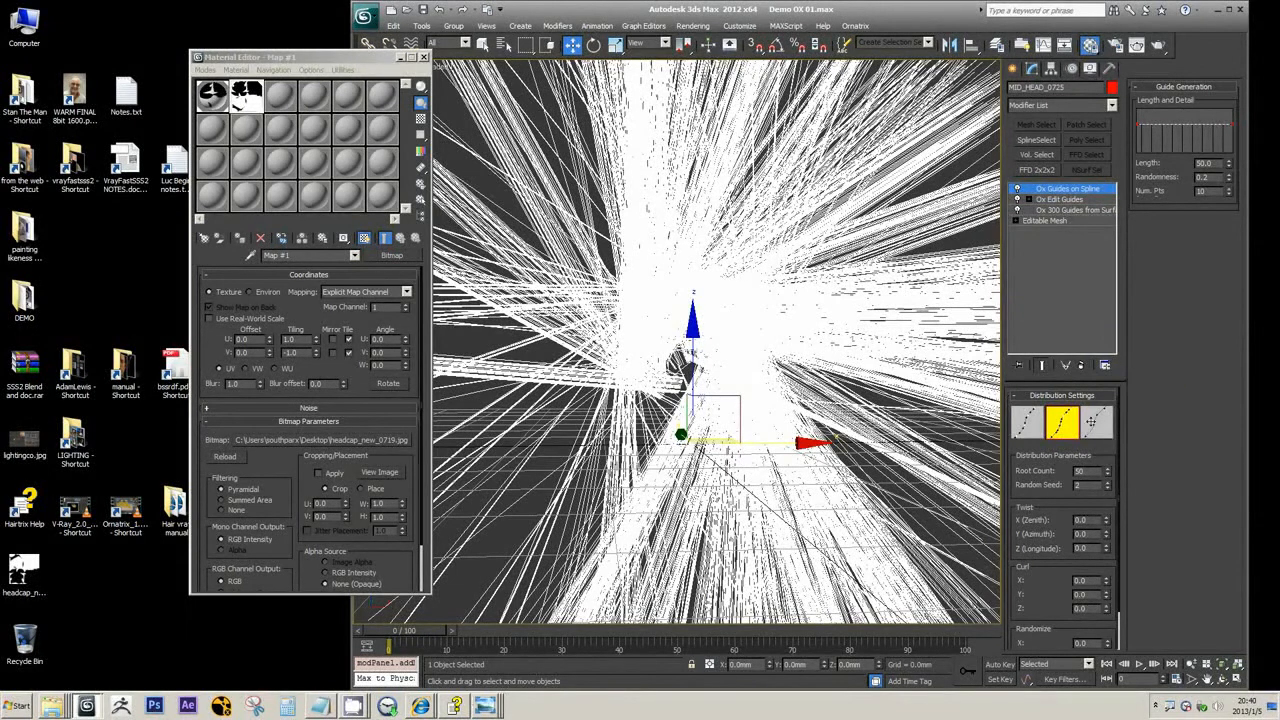
{"action": "left_click", "coordinate": [1081, 365]}
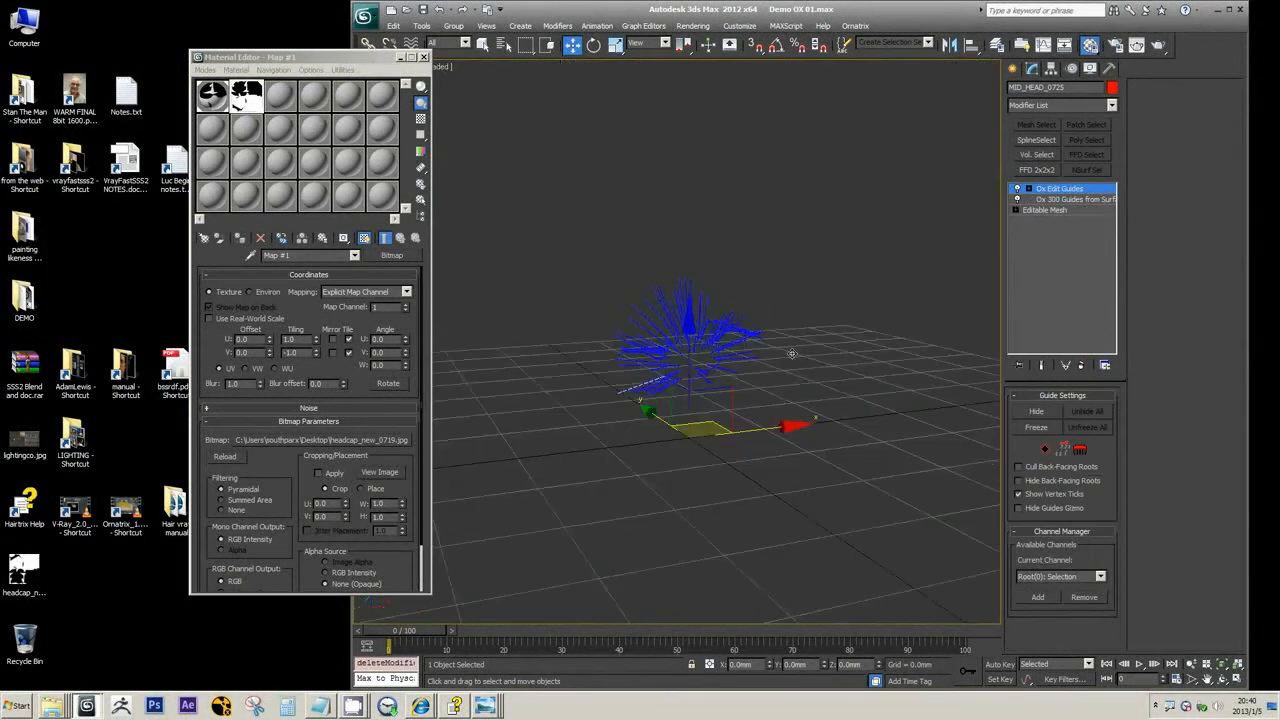
Add an Ox Hair from Guides modifier on top of the head's Ox Edit Guides and inspect the hair all around
{"action": "middle_click_drag", "start_coordinate": [792, 354], "coordinate": [765, 332], "text": "alt"}
{"action": "scroll", "coordinate": [778, 360], "scroll_direction": "up", "scroll_amount": 3}
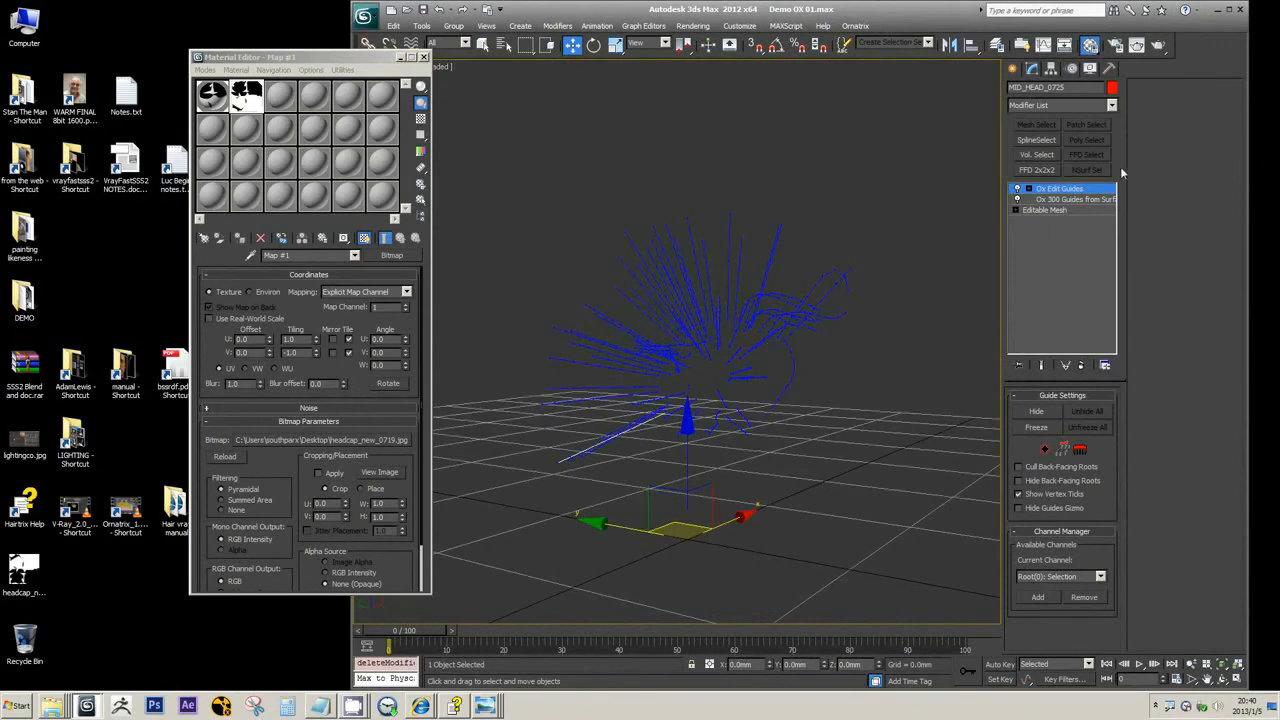
{"action": "left_click", "coordinate": [1112, 105]}
{"action": "left_click_drag", "start_coordinate": [1114, 165], "coordinate": [1117, 330]}
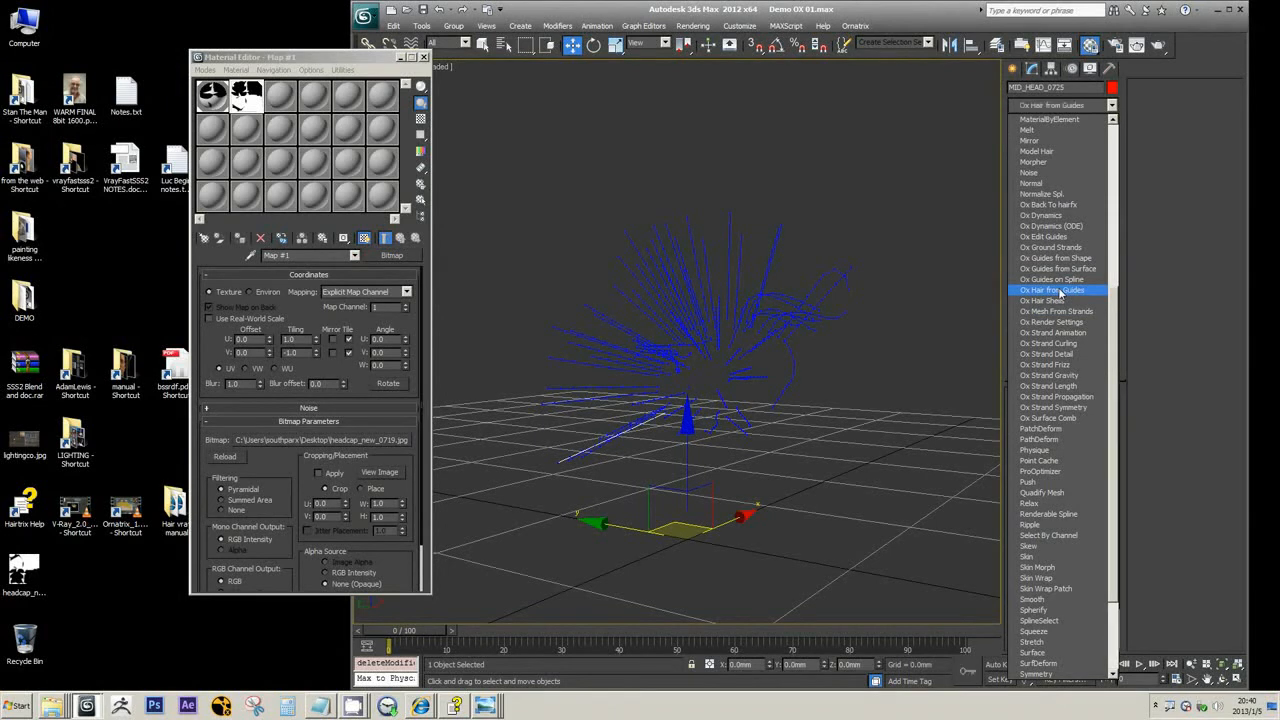
{"action": "left_click", "coordinate": [1060, 291]}
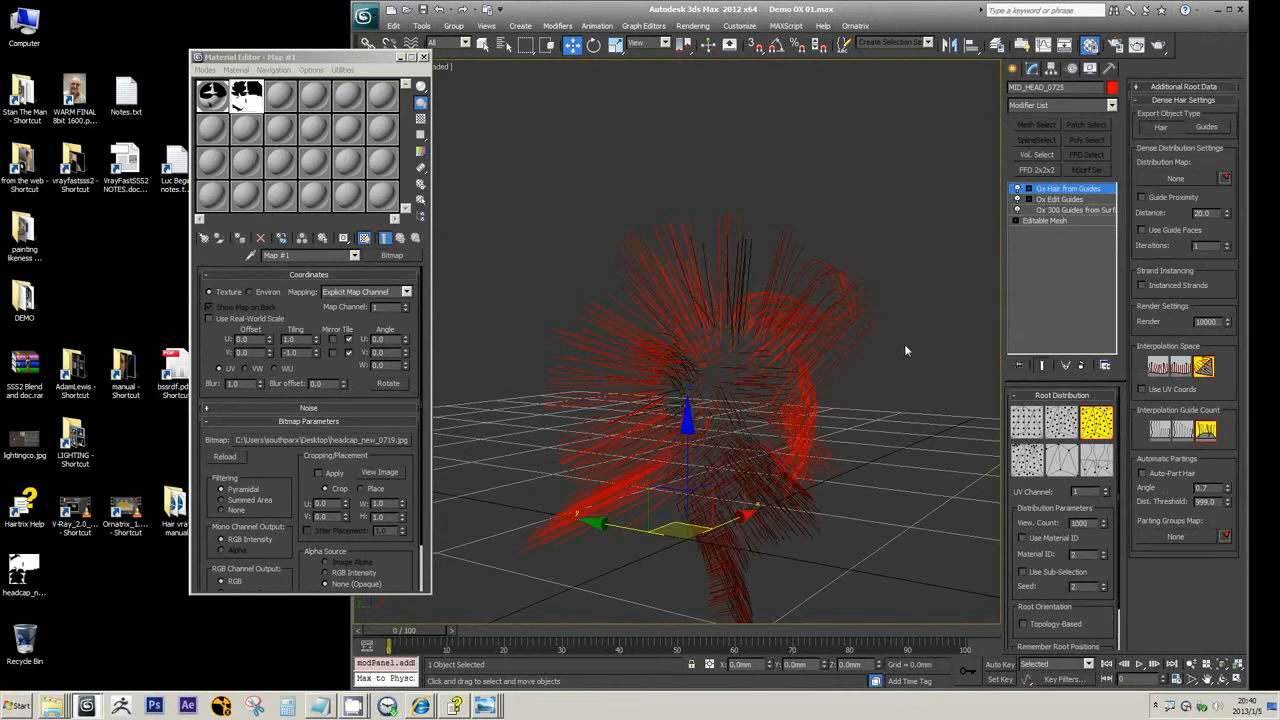
{"action": "mouse_move", "coordinate": [904, 344]}
{"action": "middle_mouse_down"}
{"action": "mouse_move", "coordinate": [912, 284]}
{"action": "mouse_move", "coordinate": [853, 298]}
{"action": "mouse_move", "coordinate": [909, 318]}
{"action": "mouse_move", "coordinate": [896, 323]}
{"action": "middle_mouse_up"}
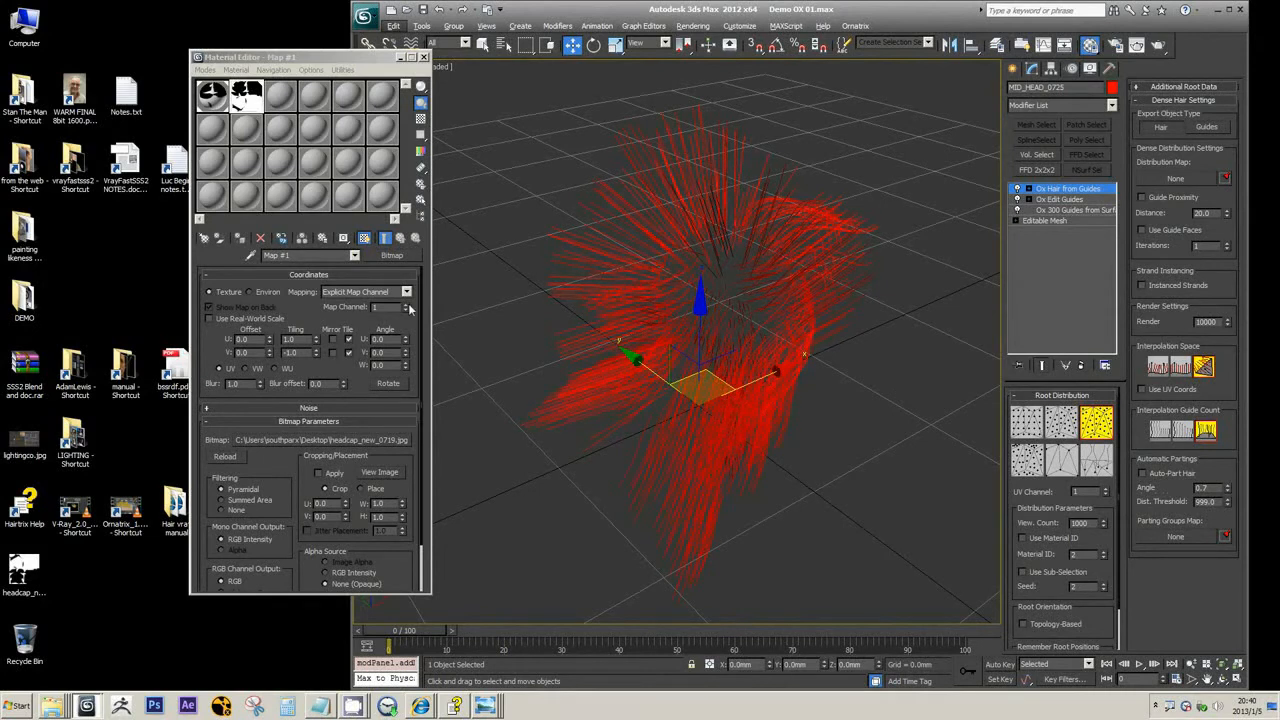
{"action": "middle_click_drag", "start_coordinate": [903, 270], "coordinate": [901, 261], "text": "alt"}
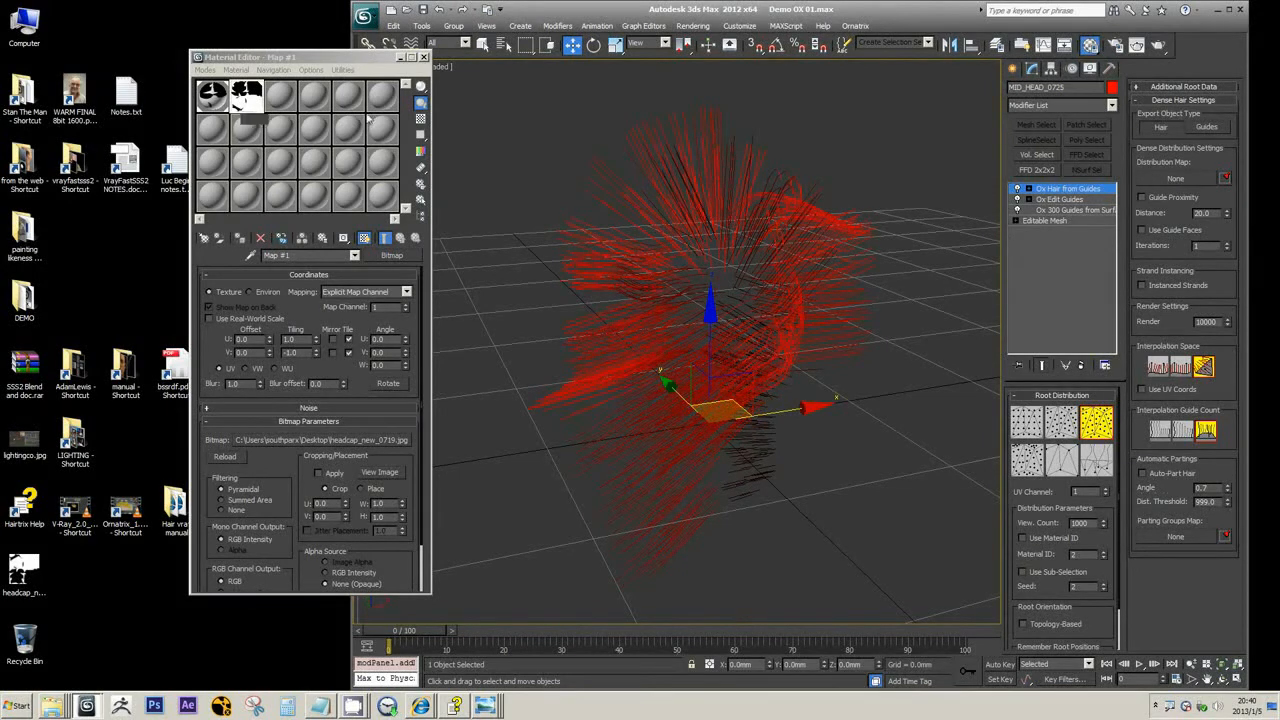
{"action": "middle_click_drag", "start_coordinate": [789, 403], "coordinate": [777, 347]}
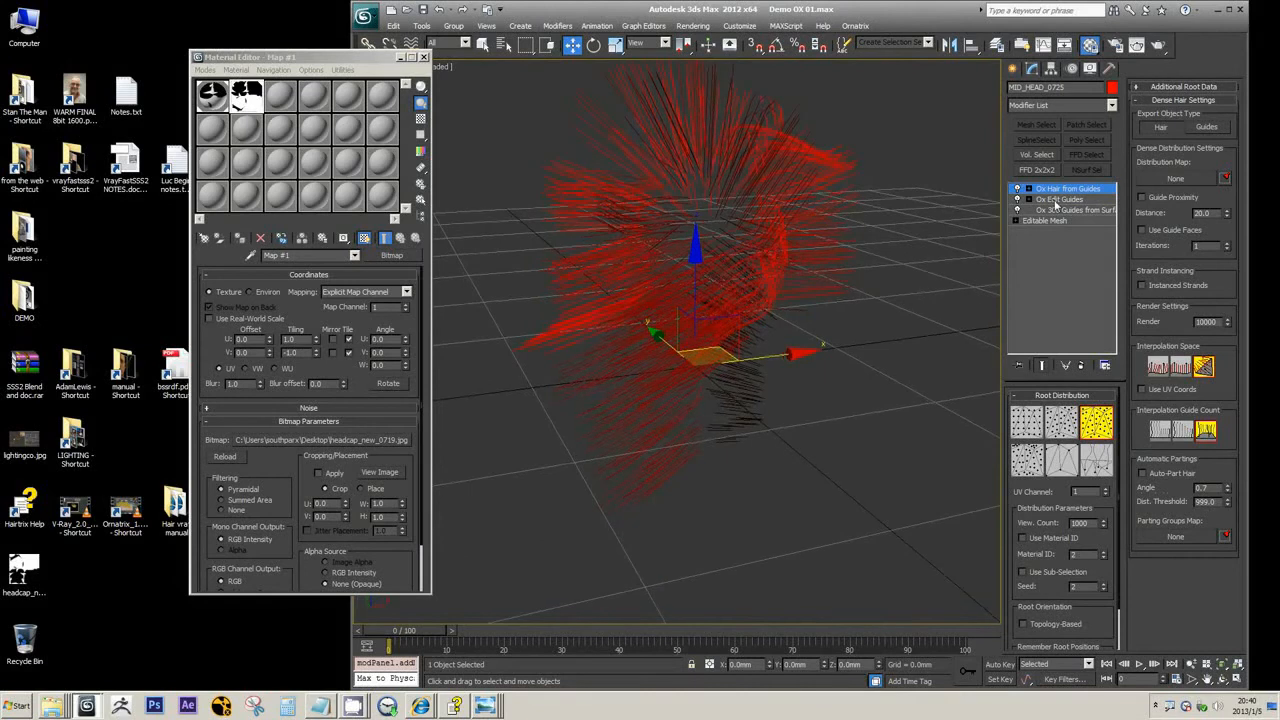
Assign the headcap_new_0719.jpg map as an instance to the dense Distribution Map of Ox Hair from Guides
{"action": "left_click", "coordinate": [1055, 201]}
{"action": "left_click", "coordinate": [1057, 211]}
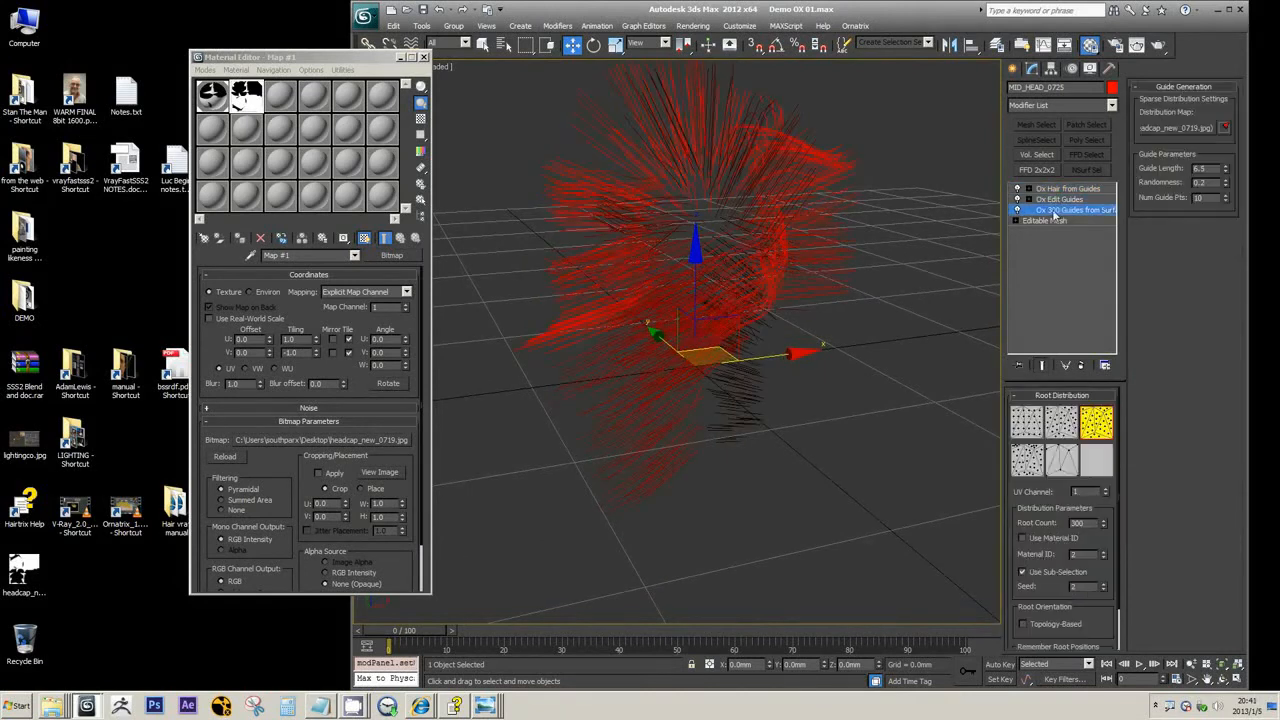
{"action": "left_click", "coordinate": [1066, 189]}
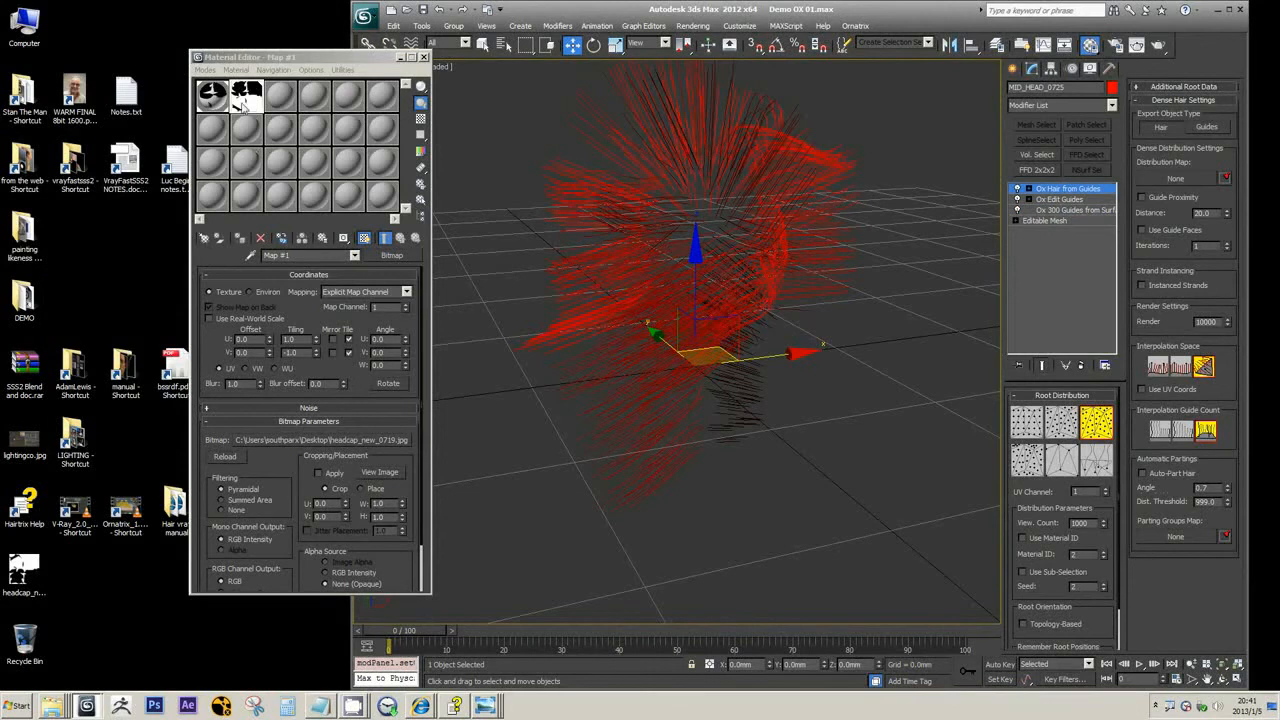
{"action": "left_click_drag", "start_coordinate": [1135, 128], "coordinate": [1150, 180]}
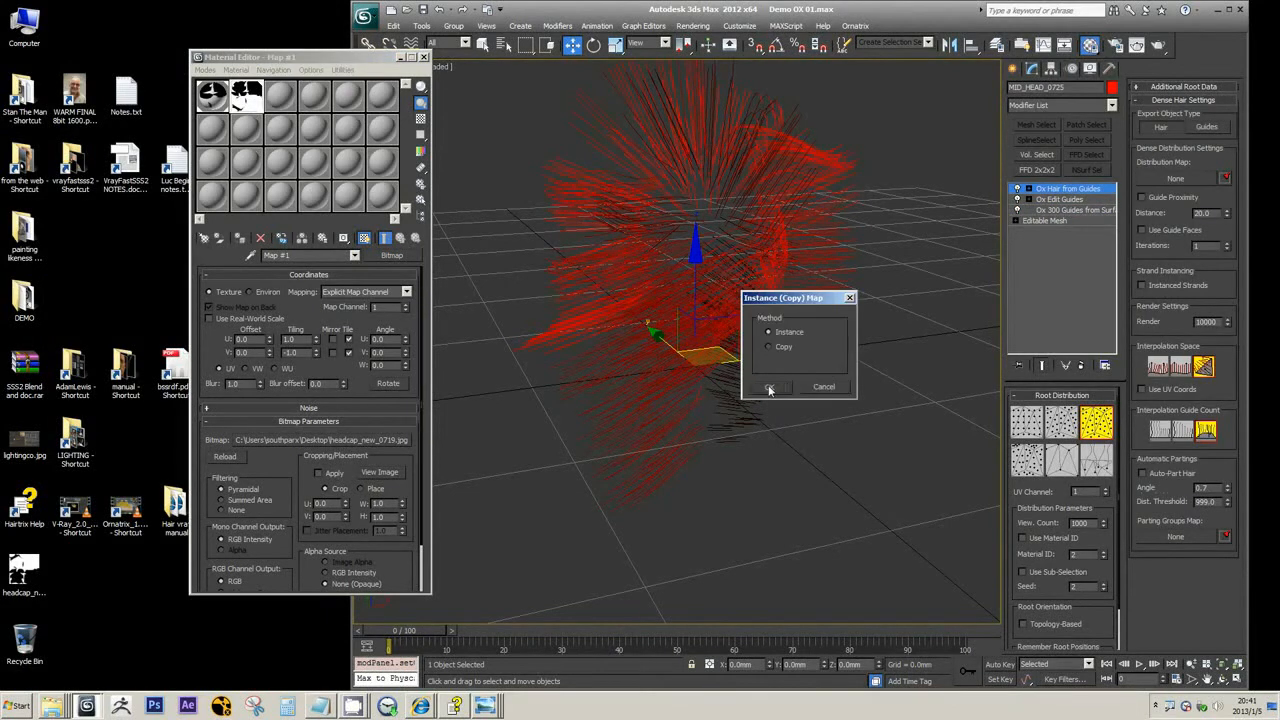
{"action": "left_click", "coordinate": [770, 388]}
{"action": "mouse_move", "coordinate": [782, 340]}
{"action": "middle_mouse_down", "text": "alt"}
{"action": "mouse_move", "coordinate": [814, 357]}
{"action": "mouse_move", "coordinate": [792, 327]}
{"action": "middle_mouse_up", "text": "alt"}
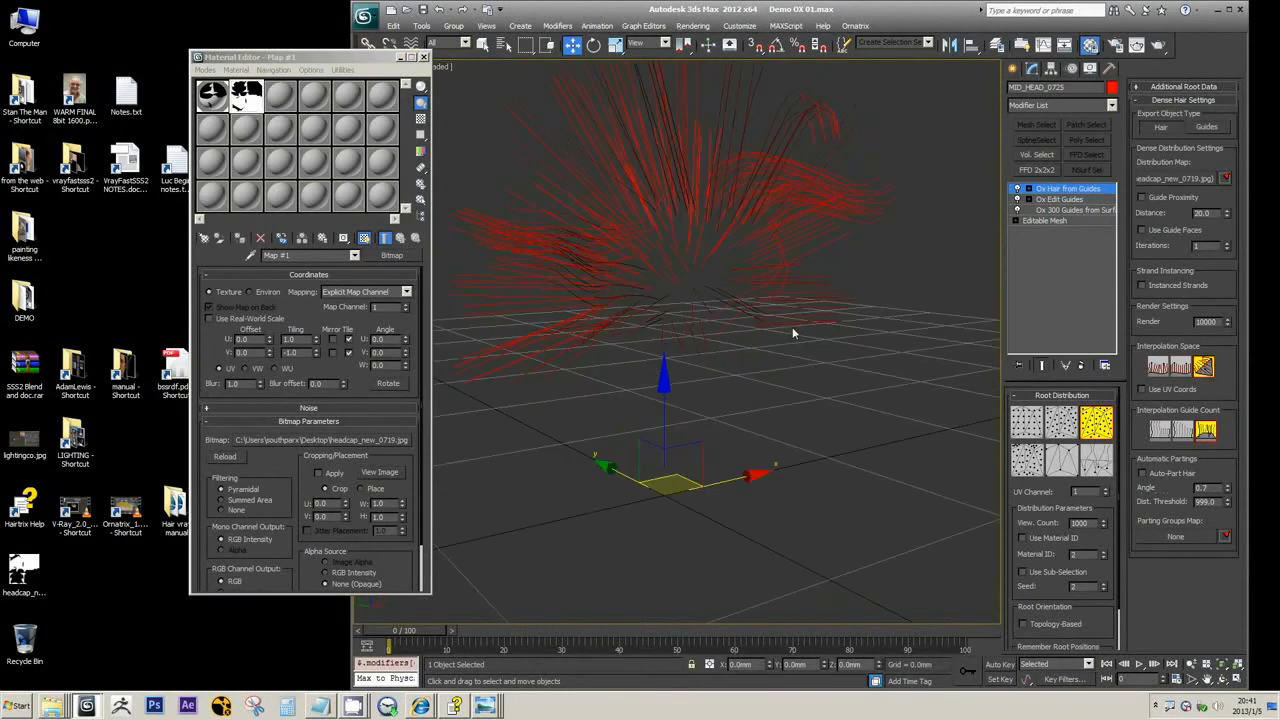
Turn off the end-result display at the Ox 300 Guides from Surface level of the head's modifier stack
{"action": "left_click", "coordinate": [1058, 211]}
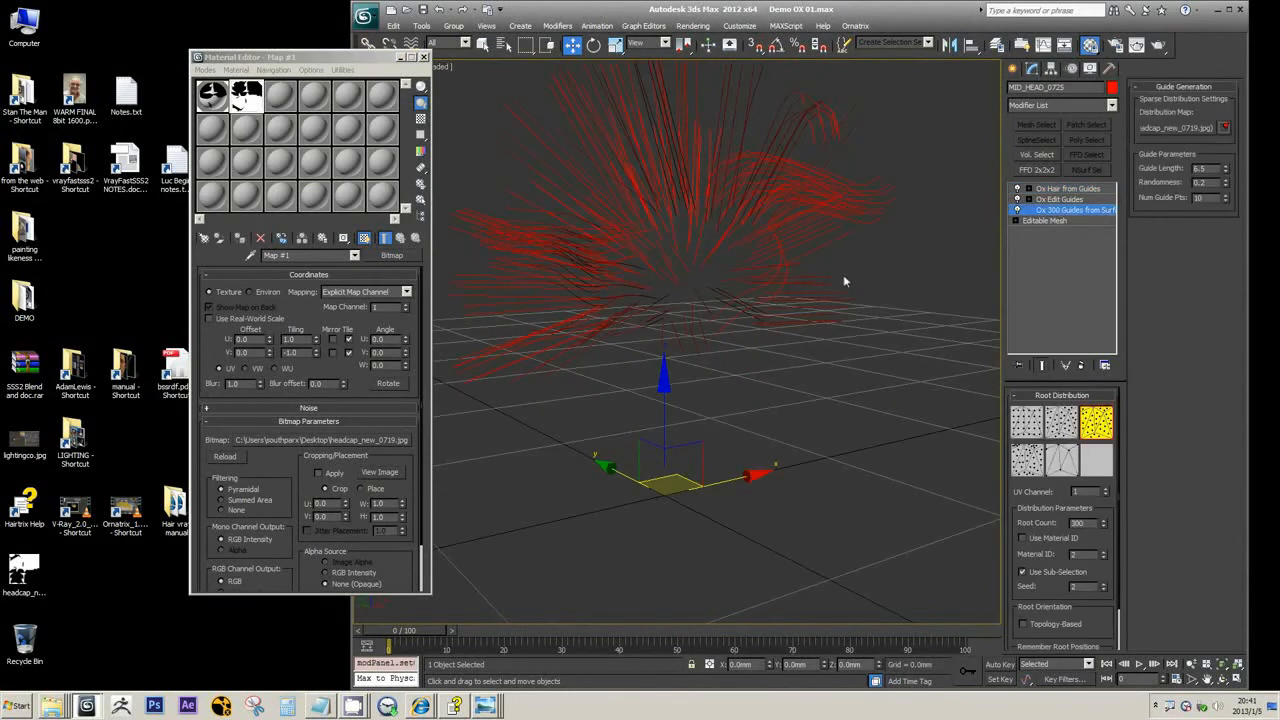
{"action": "middle_click_drag", "start_coordinate": [844, 279], "coordinate": [836, 273], "text": "alt"}
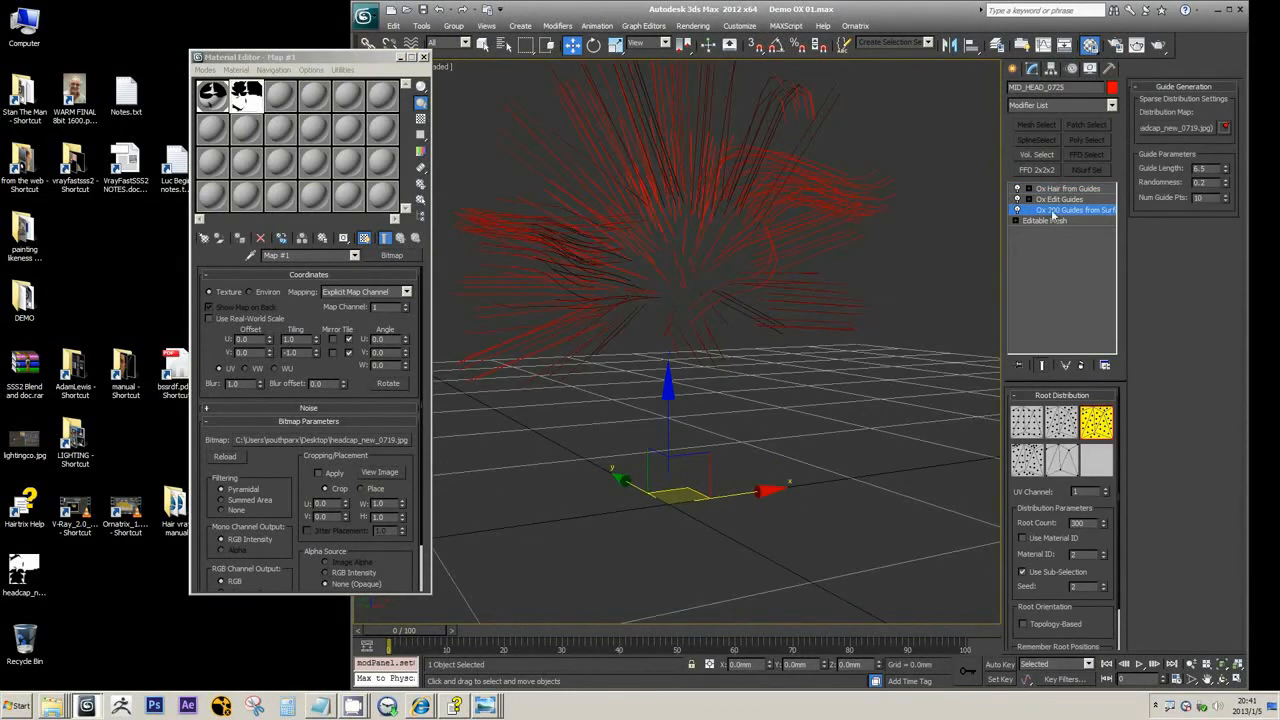
{"action": "left_click", "coordinate": [1041, 365]}
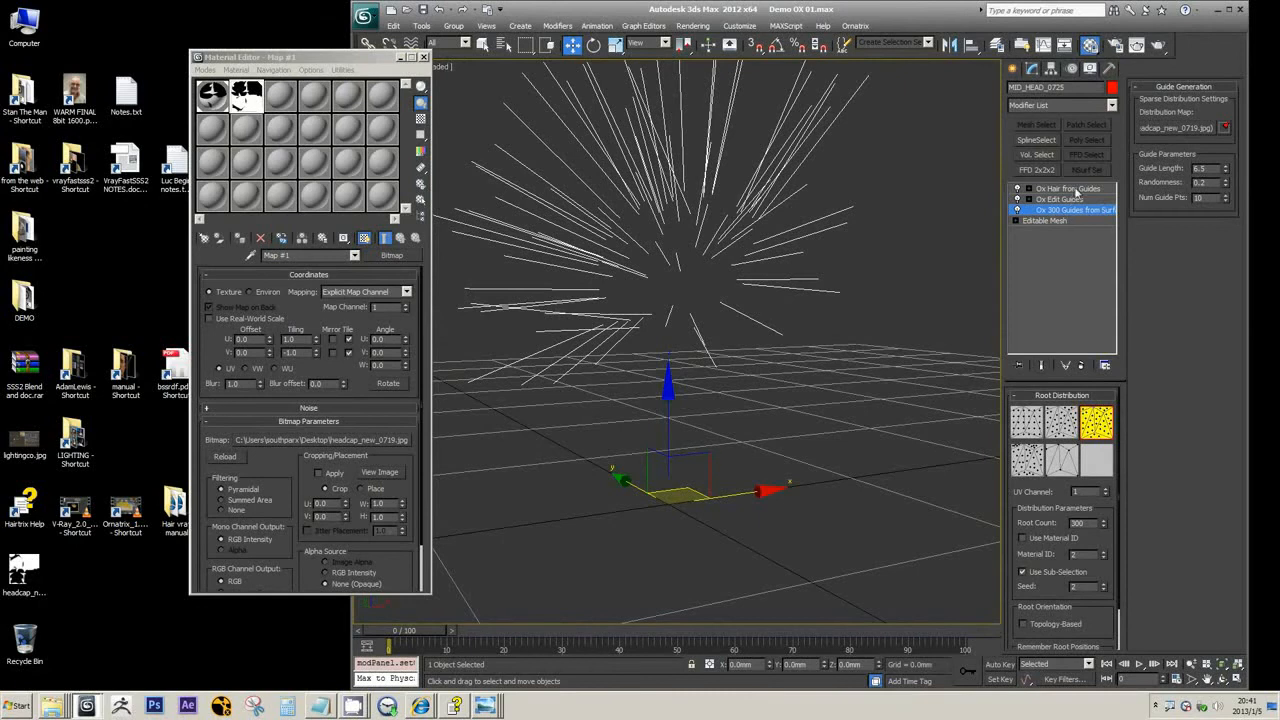
Compare the edited guides at the Ox Edit Guides level with the hair at the Ox Hair from Guides level
{"action": "left_click", "coordinate": [1066, 200]}
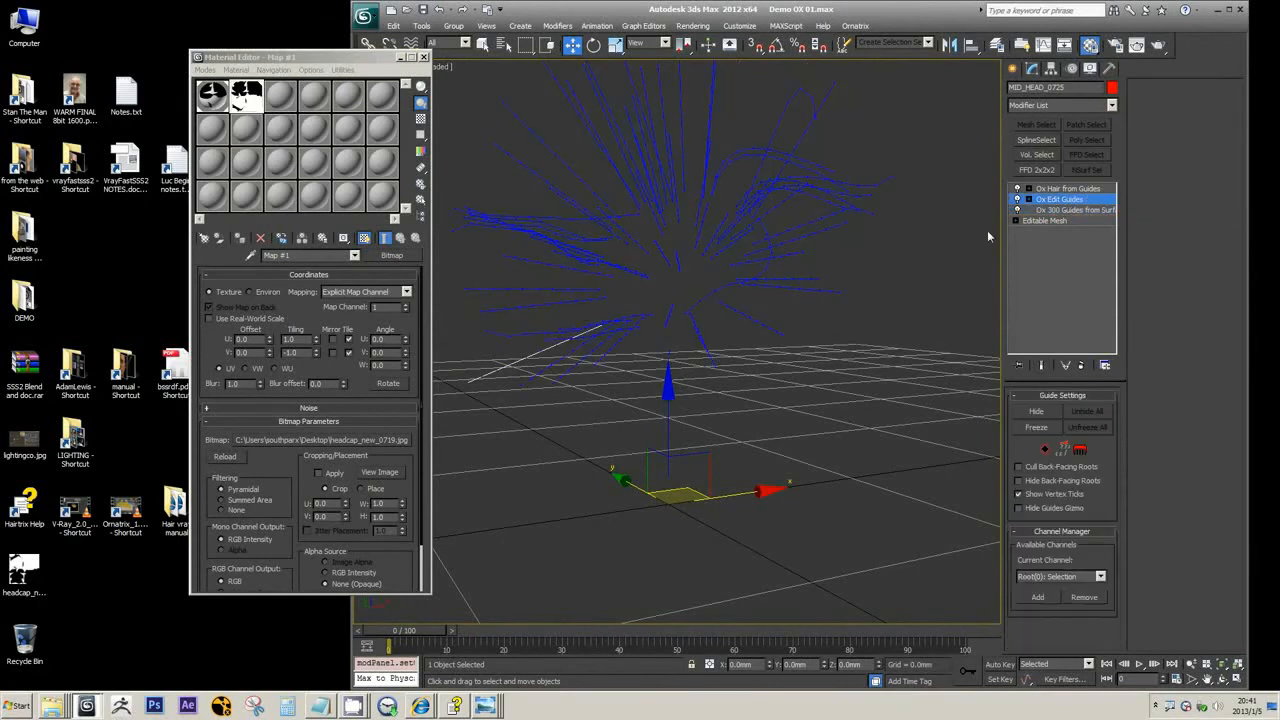
{"action": "middle_click_drag", "start_coordinate": [987, 230], "coordinate": [903, 233], "text": "alt"}
{"action": "left_click", "coordinate": [1075, 188]}
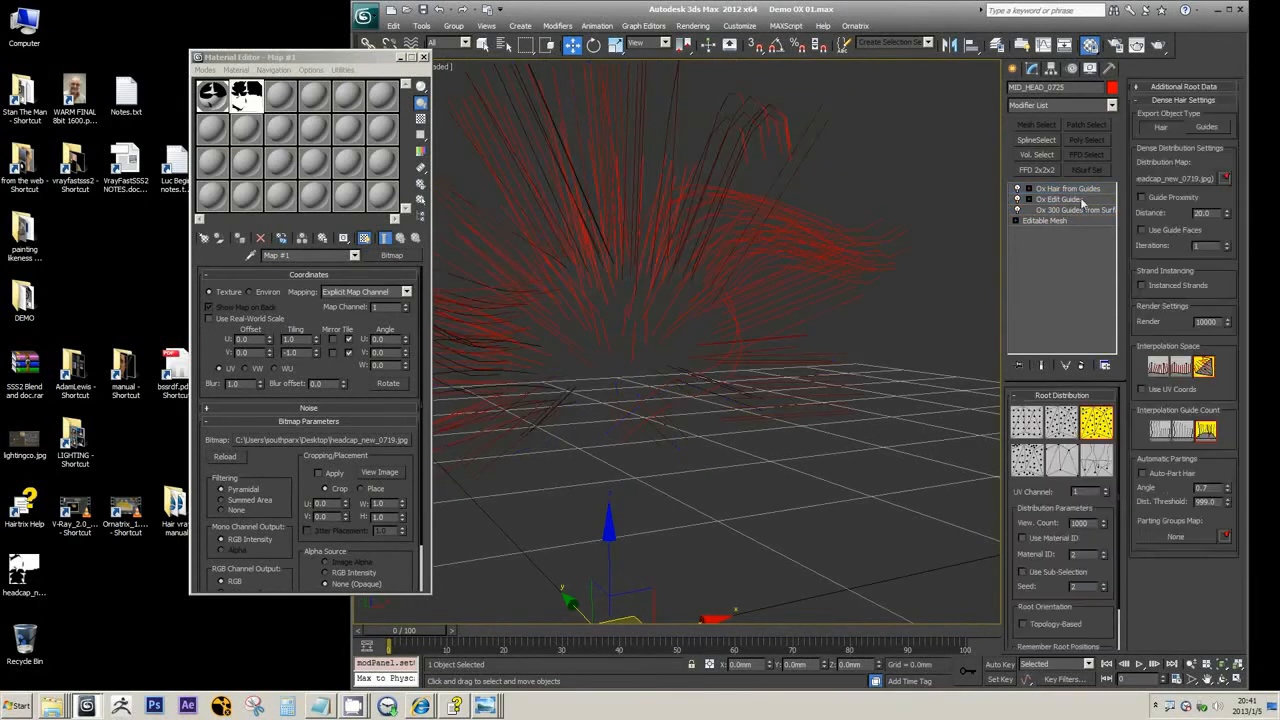
{"action": "left_click", "coordinate": [1083, 201]}
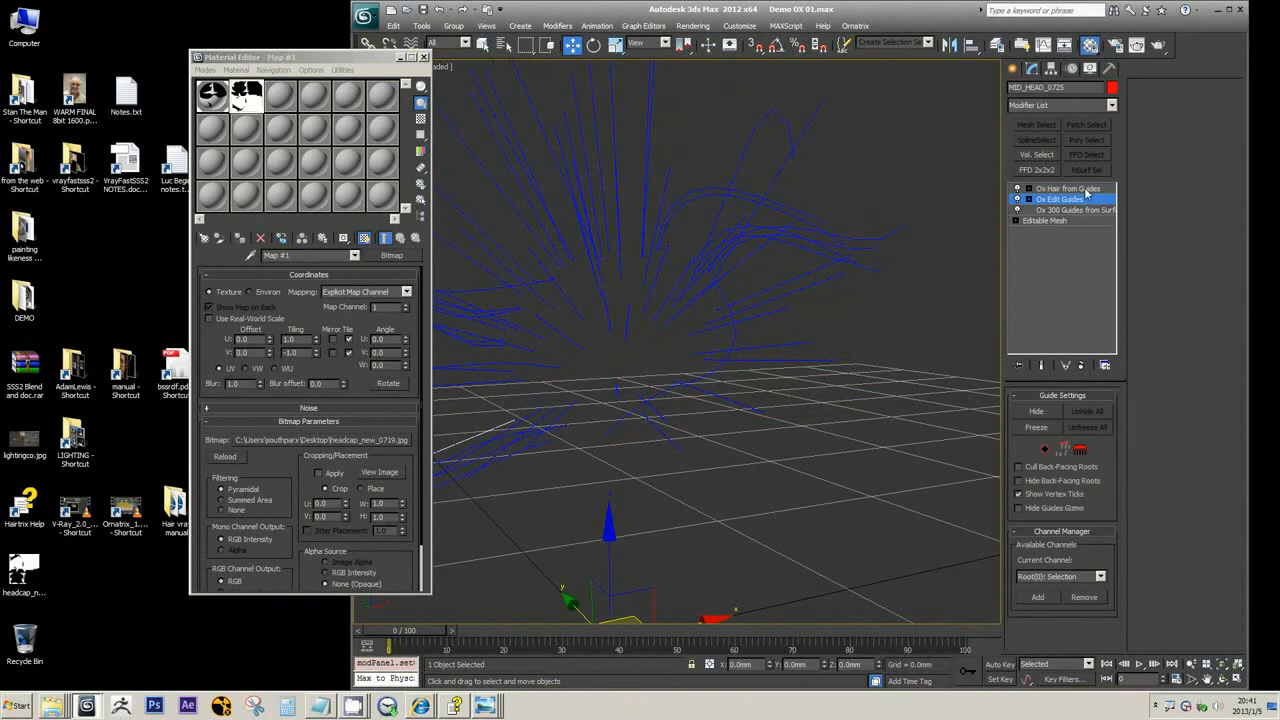
{"action": "left_click", "coordinate": [1086, 190]}
{"action": "scroll", "coordinate": [807, 318], "scroll_direction": "down", "scroll_amount": 5}
{"action": "middle_click_drag", "start_coordinate": [807, 318], "coordinate": [846, 336], "text": "alt"}
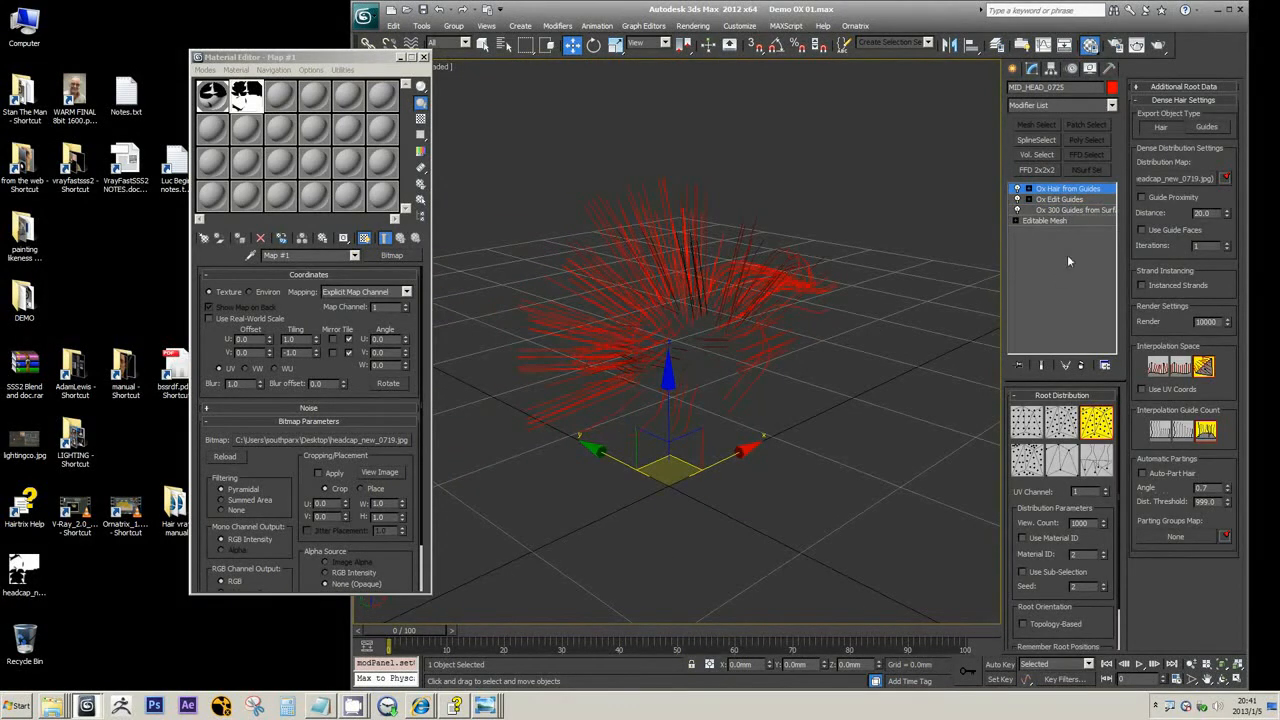
Check the Root Count of the Ox Guides from Surface modifier against the number in its stack name
{"action": "left_click", "coordinate": [1052, 211]}
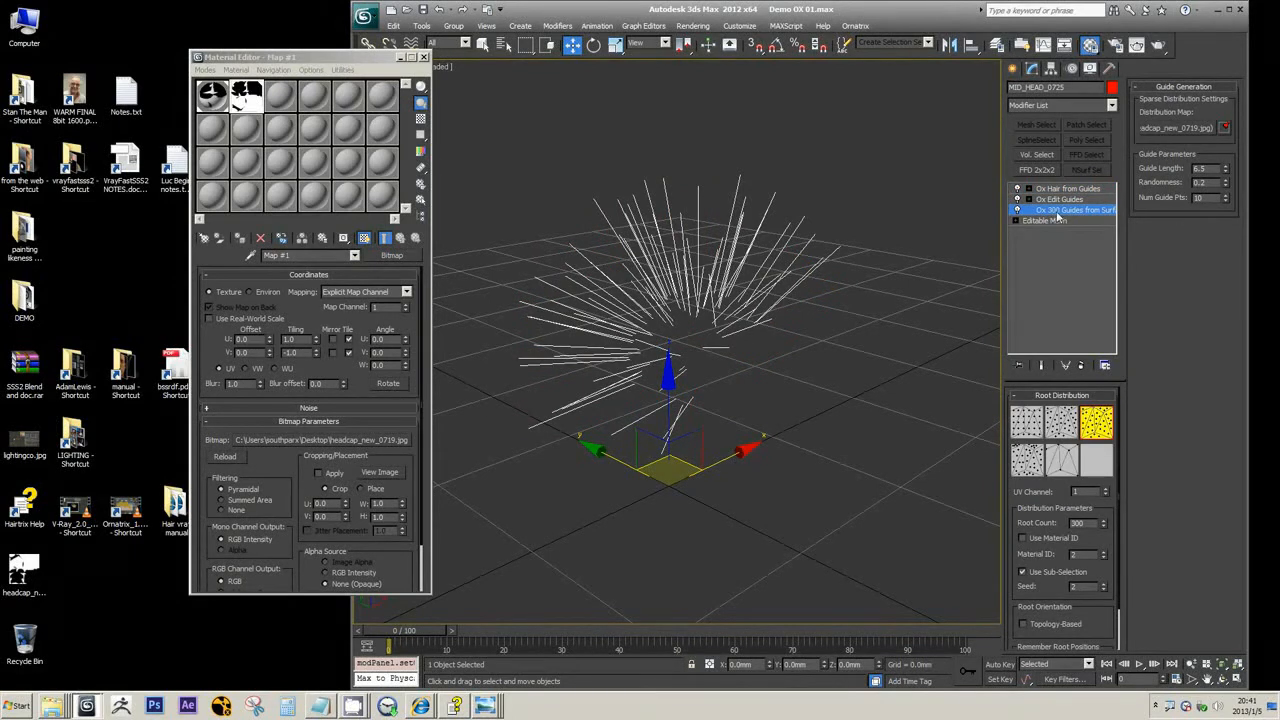
{"action": "right_click", "coordinate": [1057, 215]}
{"action": "left_click", "coordinate": [1066, 219]}
{"action": "double_click", "coordinate": [1053, 210]}
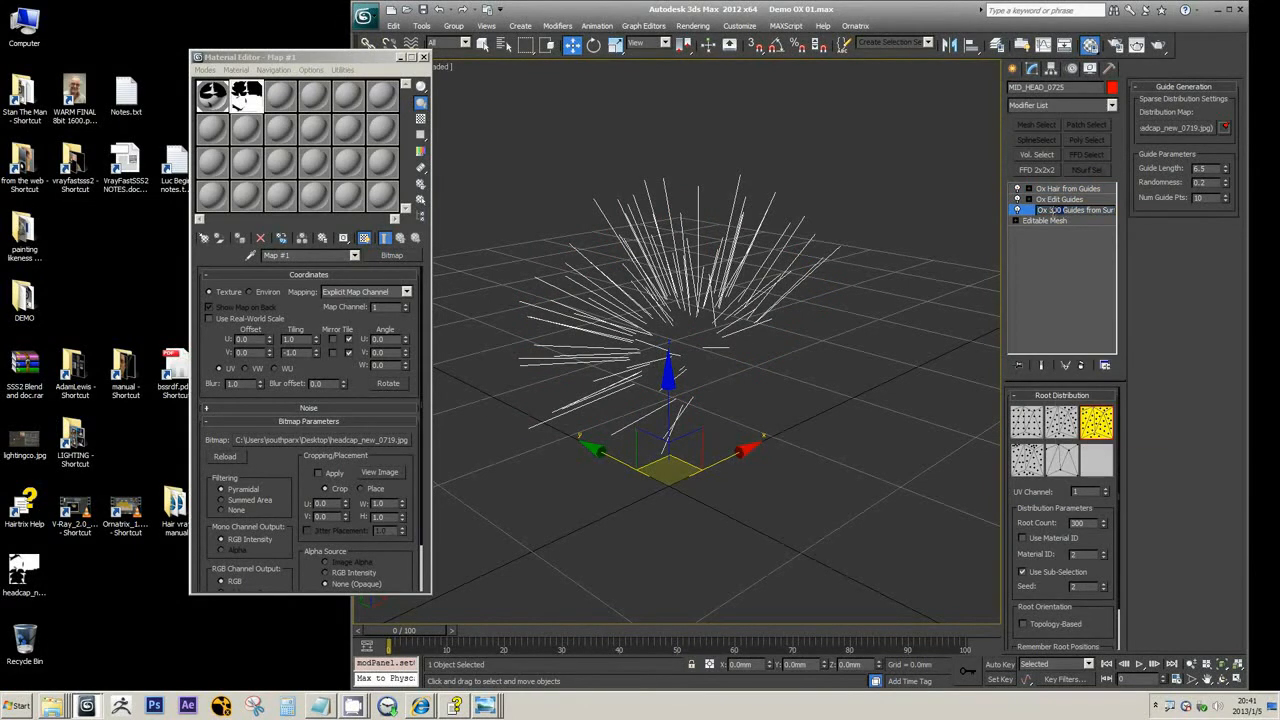
{"action": "double_click", "coordinate": [1085, 523]}
Inspect the generated hair, disable the Ox Hair from Guides modifier, and return to the Ox Edit Guides level
{"action": "left_click", "coordinate": [1070, 188]}
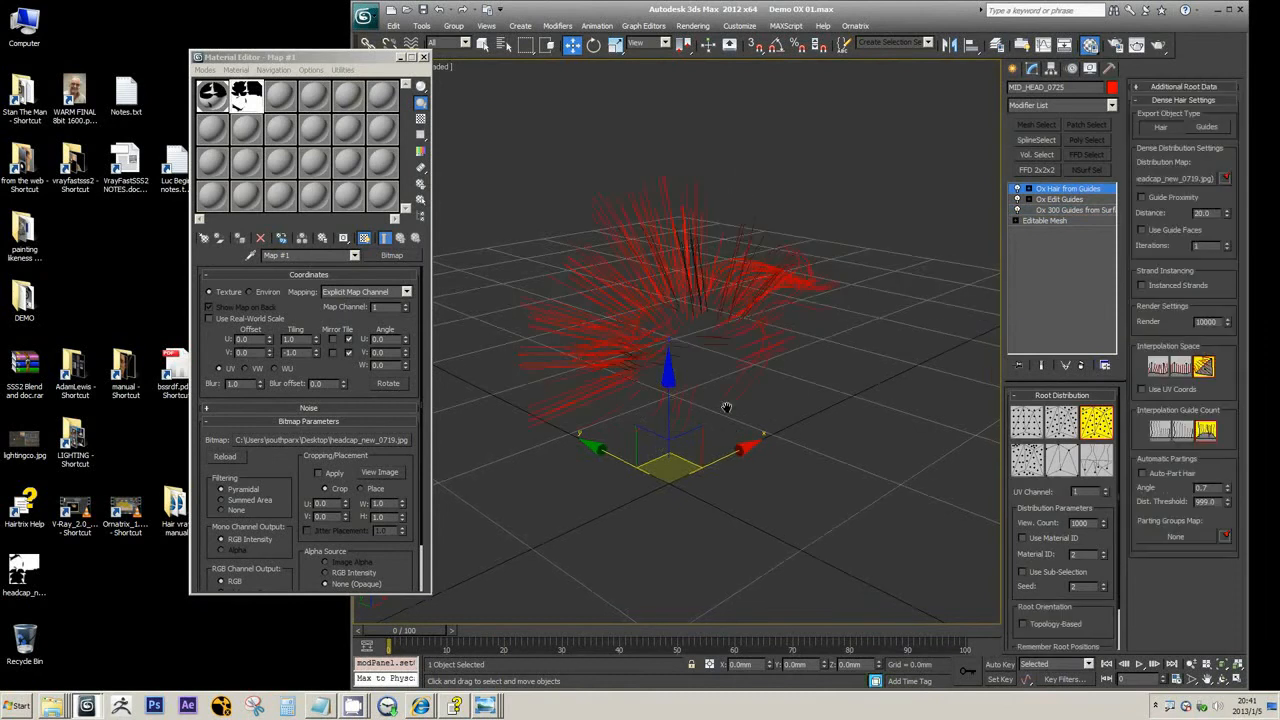
{"action": "scroll", "coordinate": [727, 406], "scroll_direction": "up", "scroll_amount": 5}
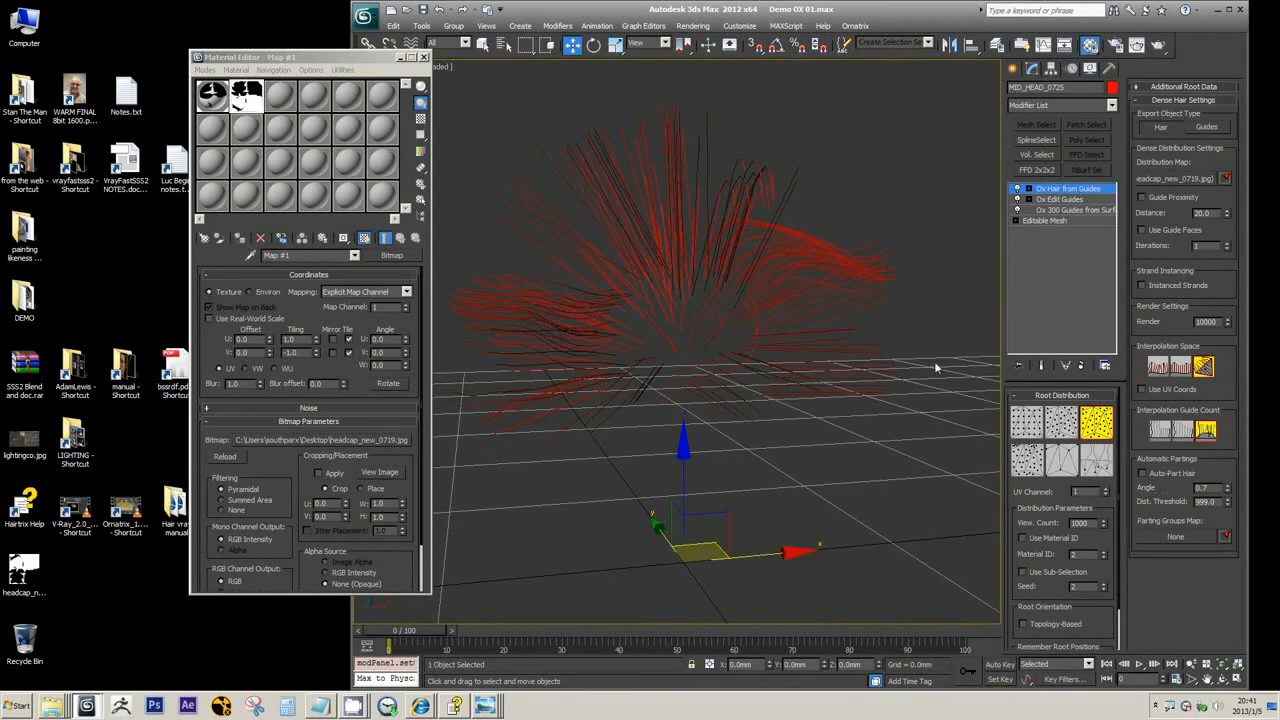
{"action": "middle_click_drag", "start_coordinate": [842, 246], "coordinate": [852, 278]}
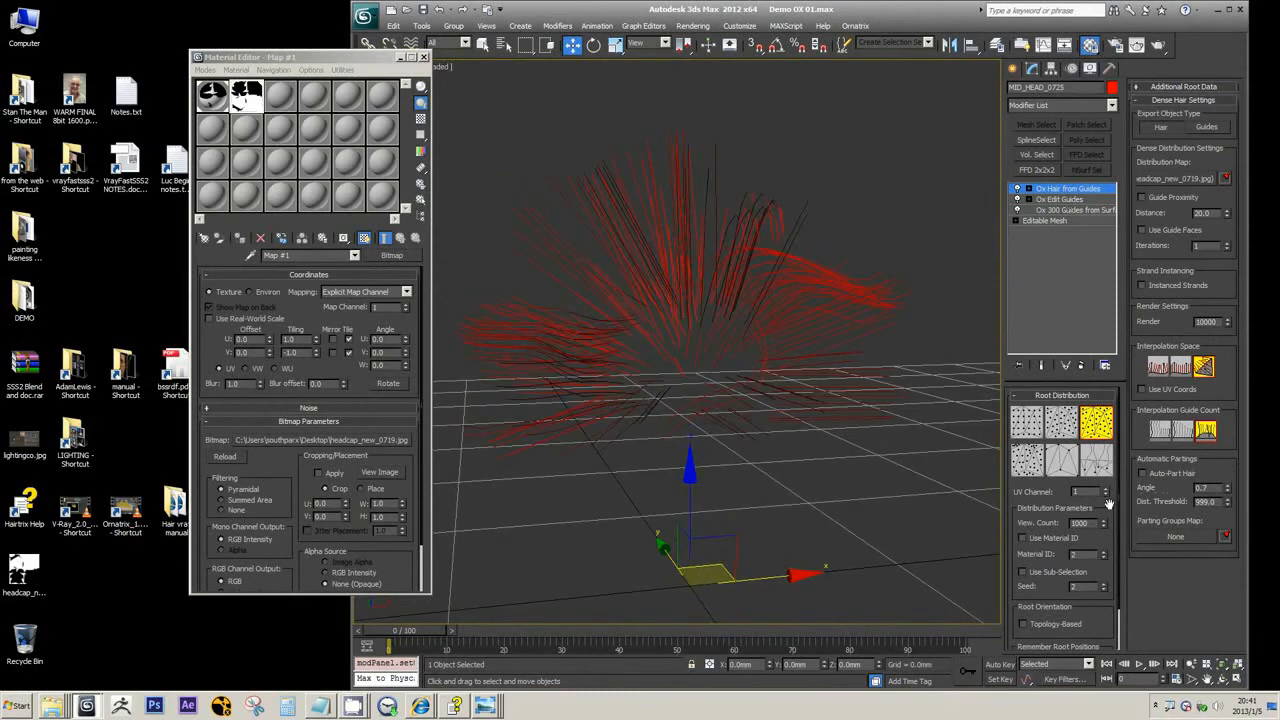
{"action": "left_click", "coordinate": [1017, 190]}
{"action": "left_click", "coordinate": [1058, 199]}
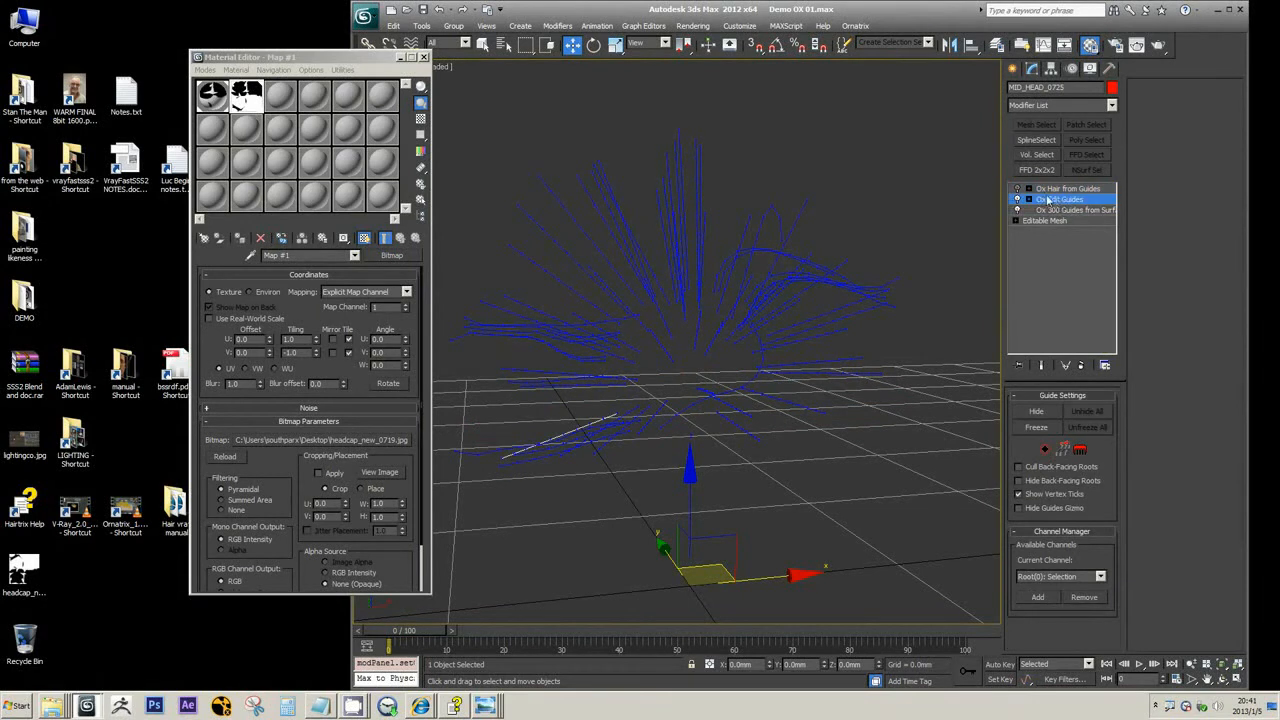
Re-enable the Ox Hair from Guides modifier and set its render count to 100000 and viewport count to 3000
{"action": "left_click", "coordinate": [1067, 190]}
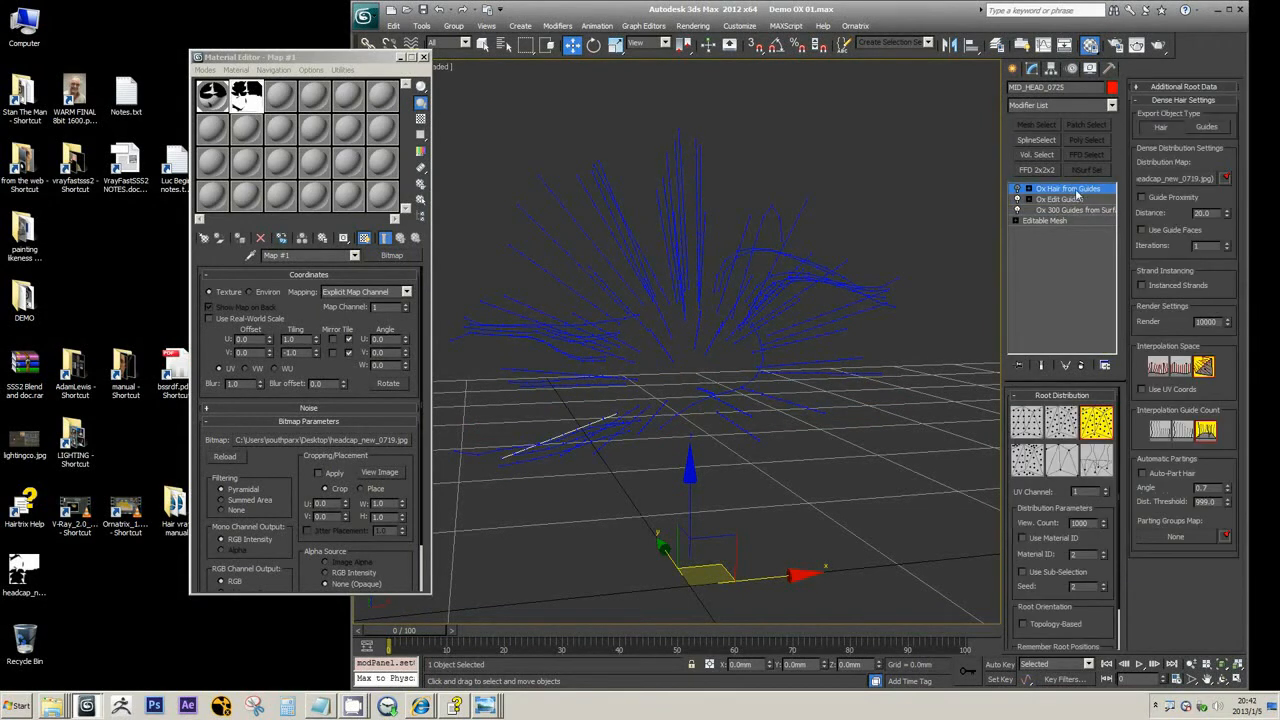
{"action": "left_click", "coordinate": [1018, 191]}
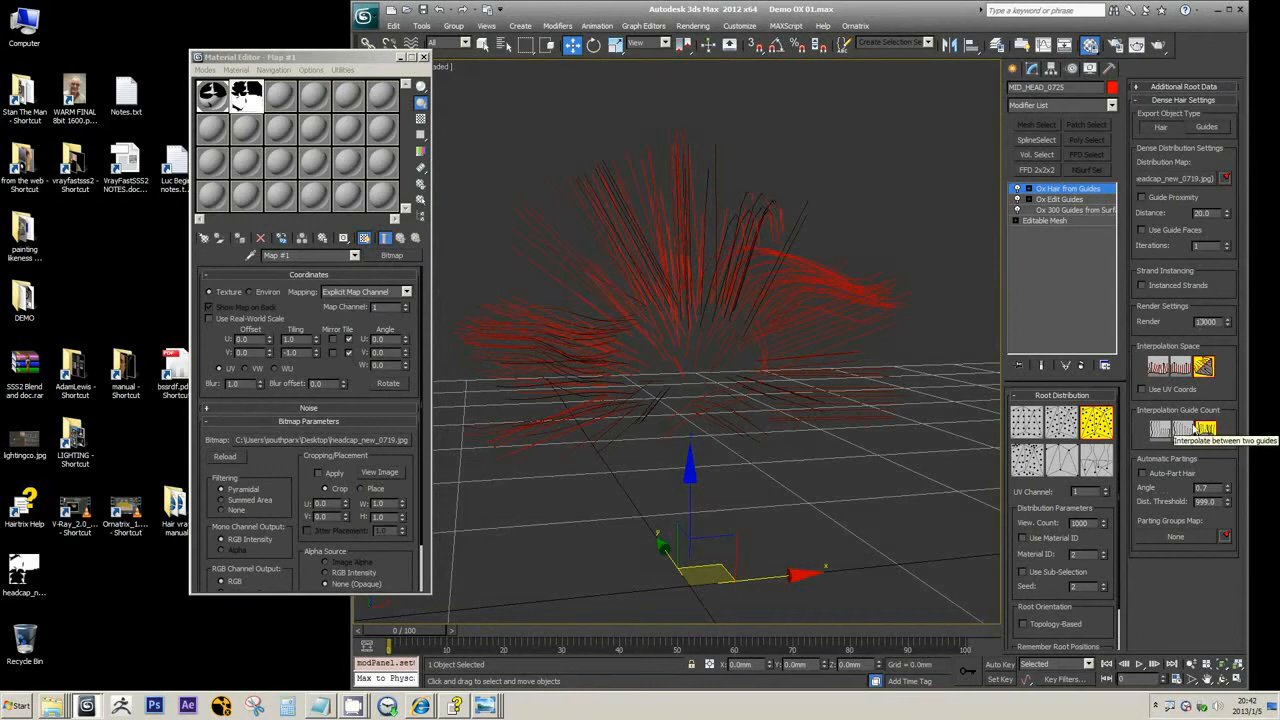
{"action": "key", "text": "Return"}
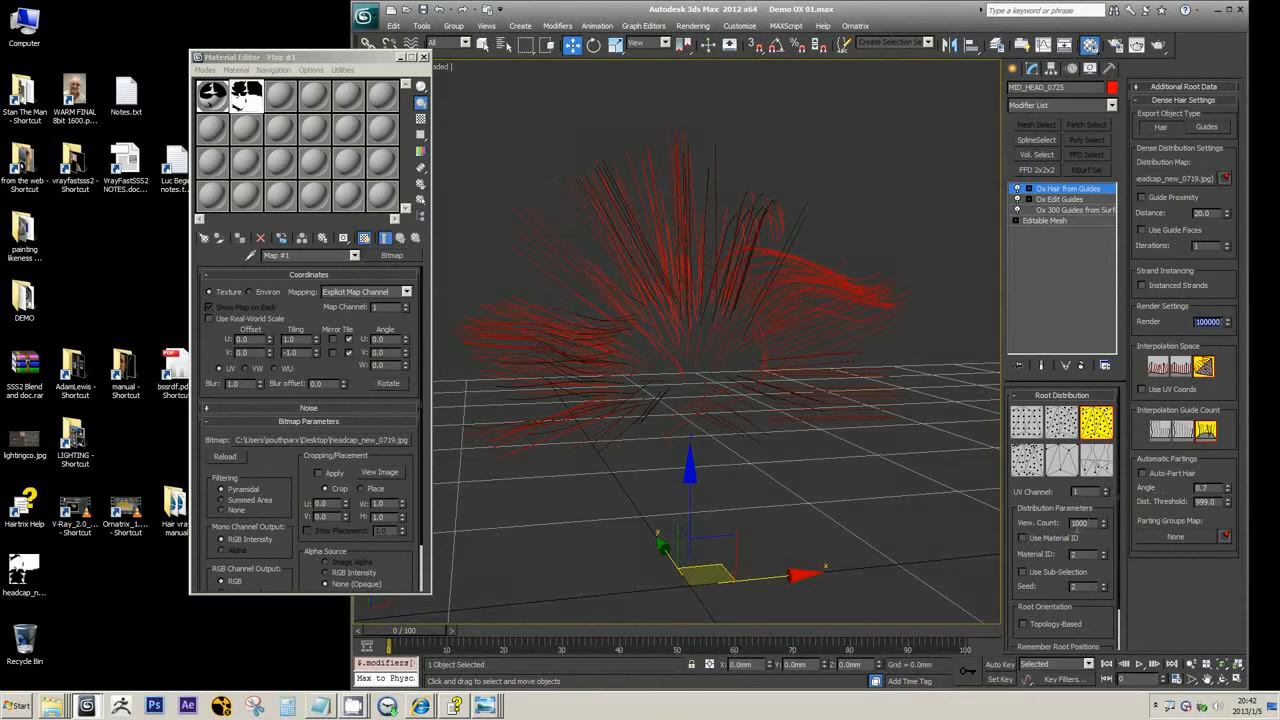
{"action": "left_click", "coordinate": [1069, 523]}
{"action": "key", "text": "Return"}
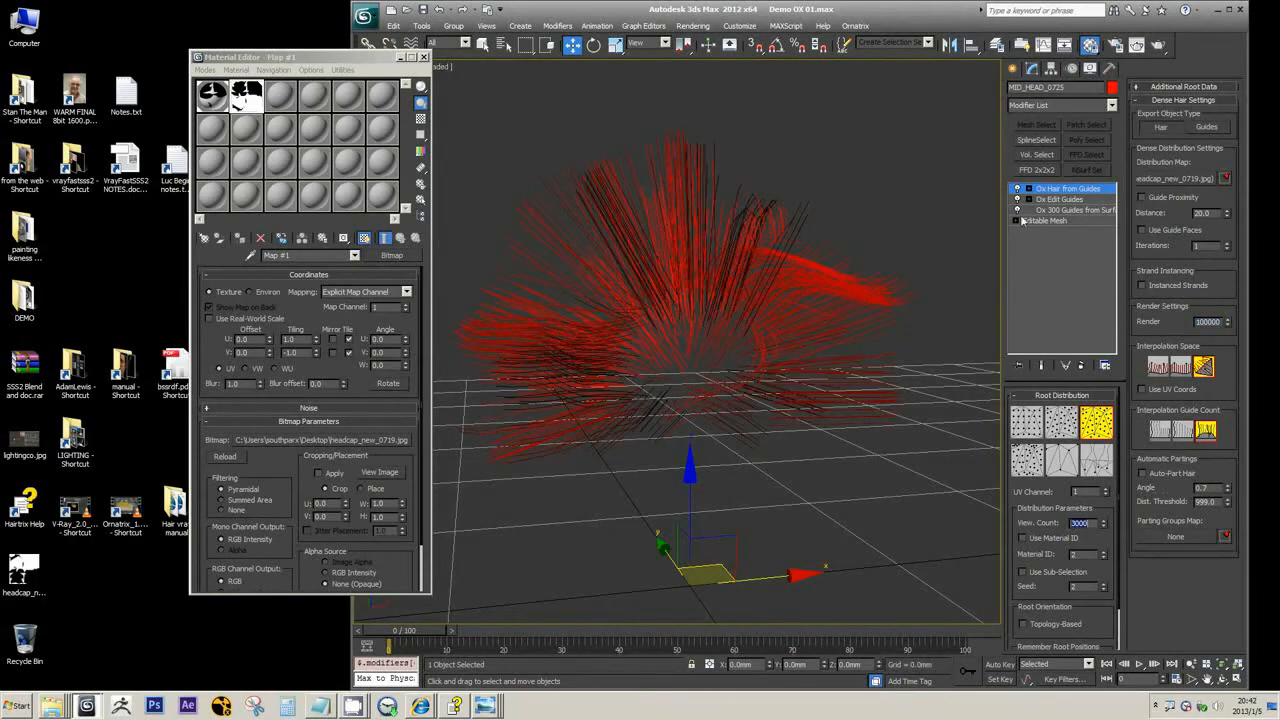
{"action": "middle_click_drag", "start_coordinate": [862, 244], "coordinate": [891, 230], "text": "alt"}
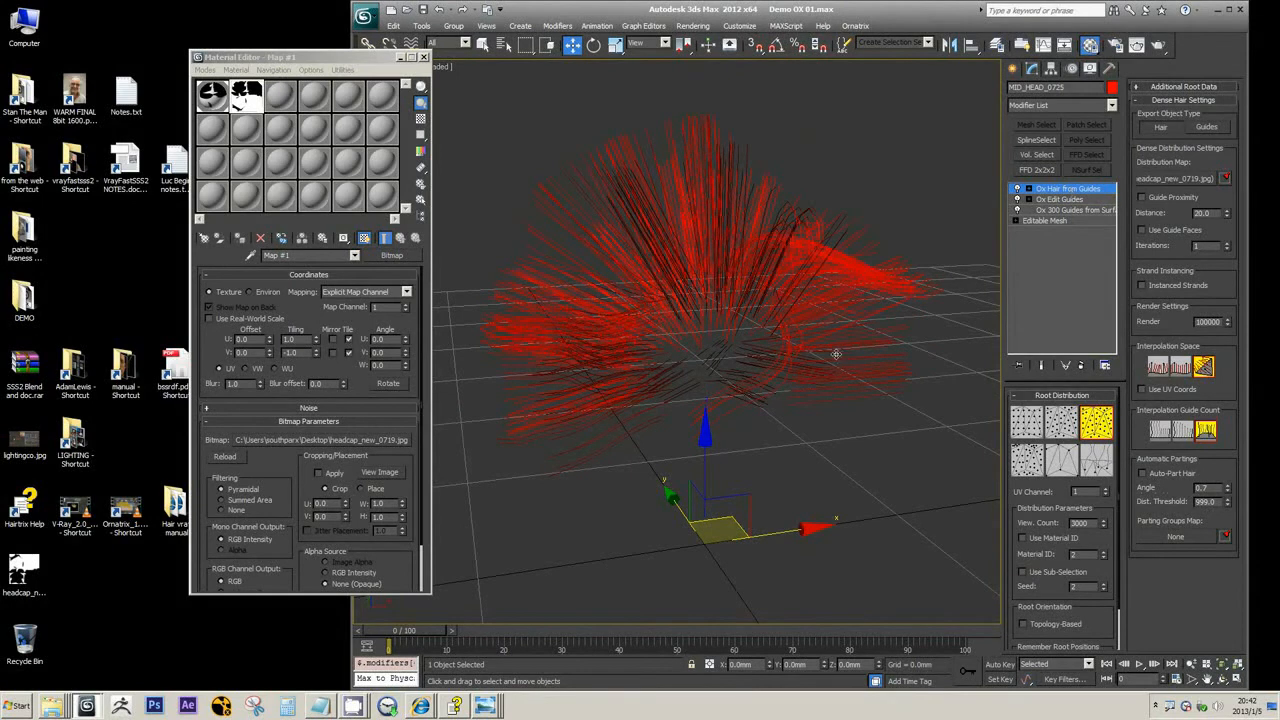
{"action": "mouse_move", "coordinate": [814, 348]}
{"action": "middle_mouse_down"}
{"action": "mouse_move", "coordinate": [817, 361]}
{"action": "mouse_move", "coordinate": [837, 334]}
{"action": "mouse_move", "coordinate": [808, 337]}
{"action": "middle_mouse_up"}
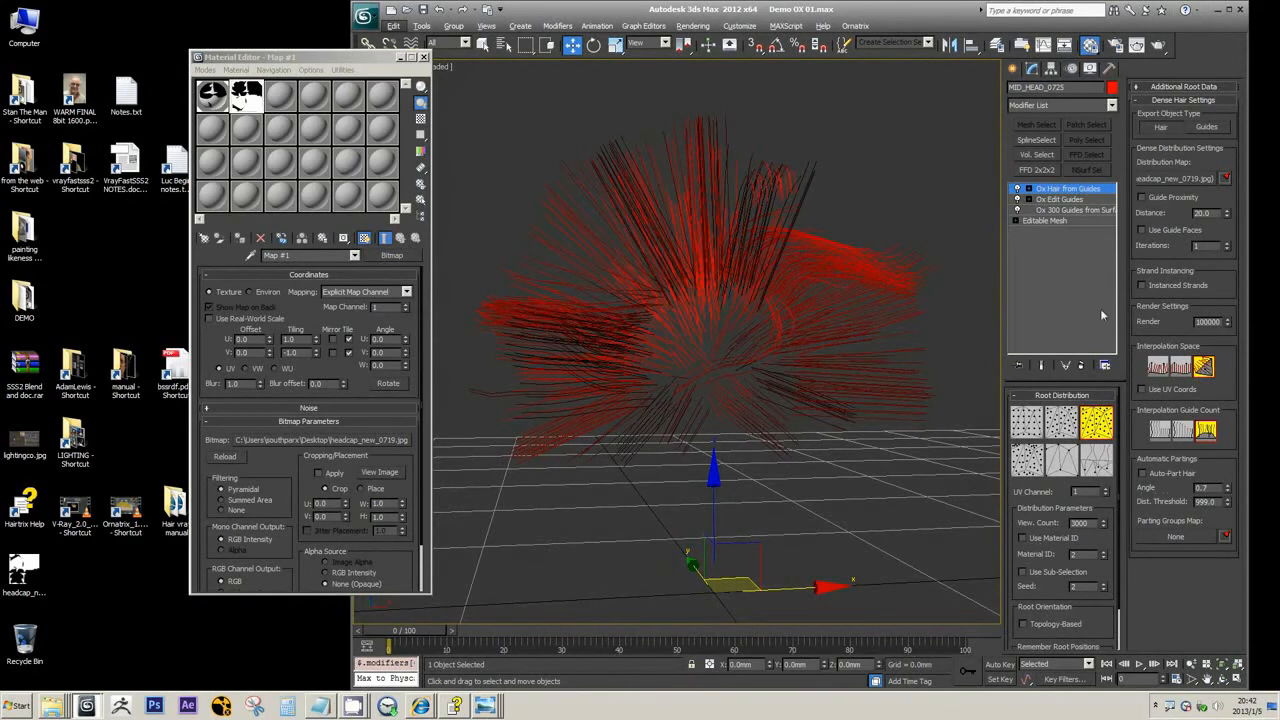
Export the generated hair as guides, add an Ox Edit Guides modifier on top, and brush the strands on one side of the head
{"action": "left_click", "coordinate": [1196, 128]}
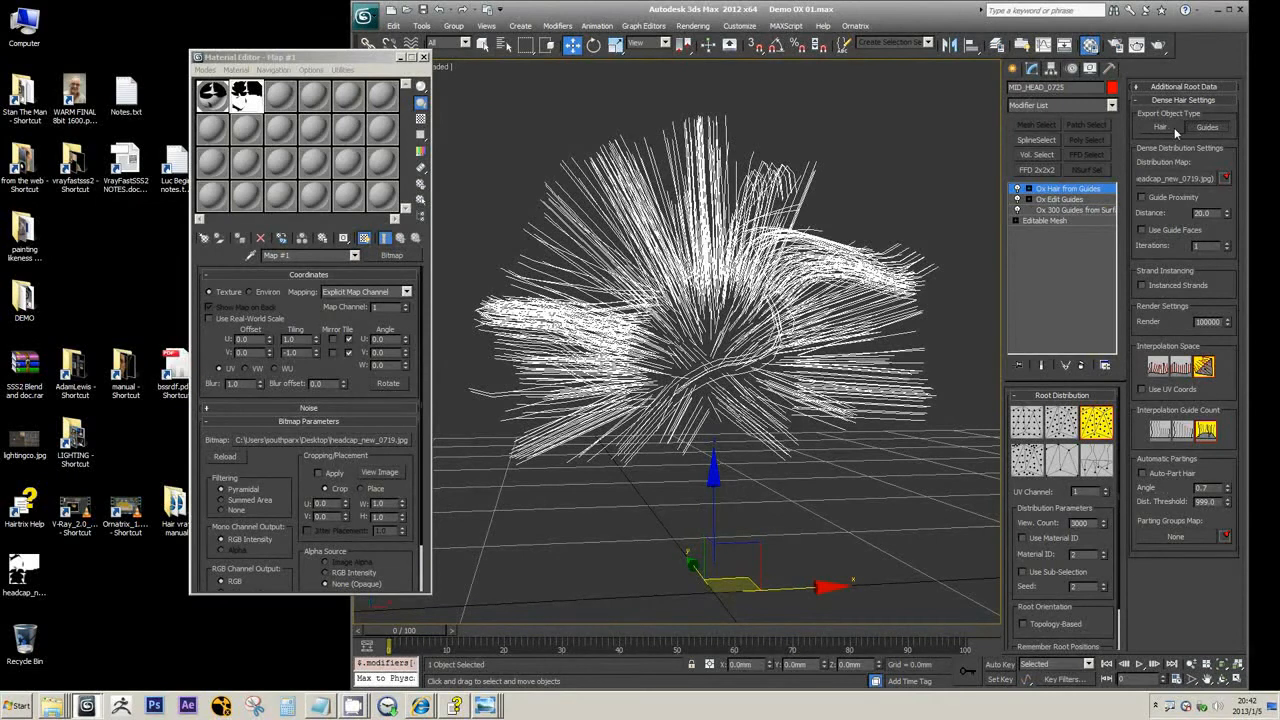
{"action": "left_click", "coordinate": [1108, 105]}
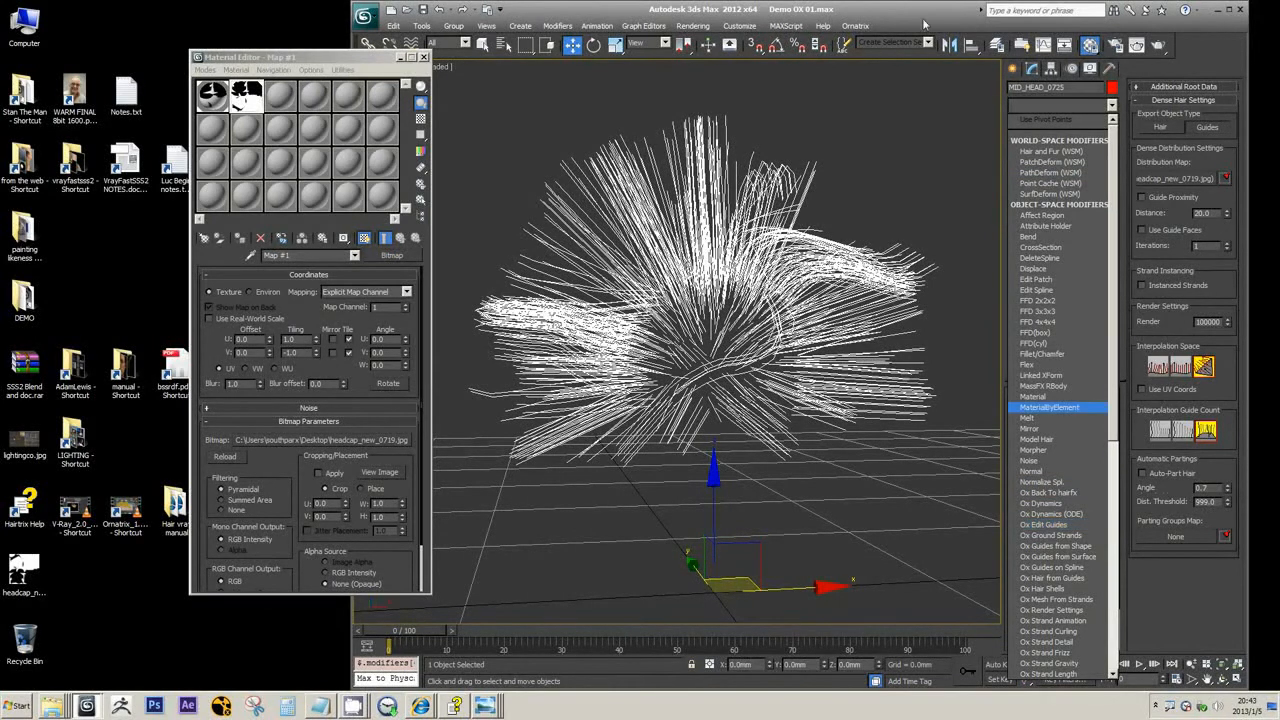
{"action": "left_click", "coordinate": [1043, 525]}
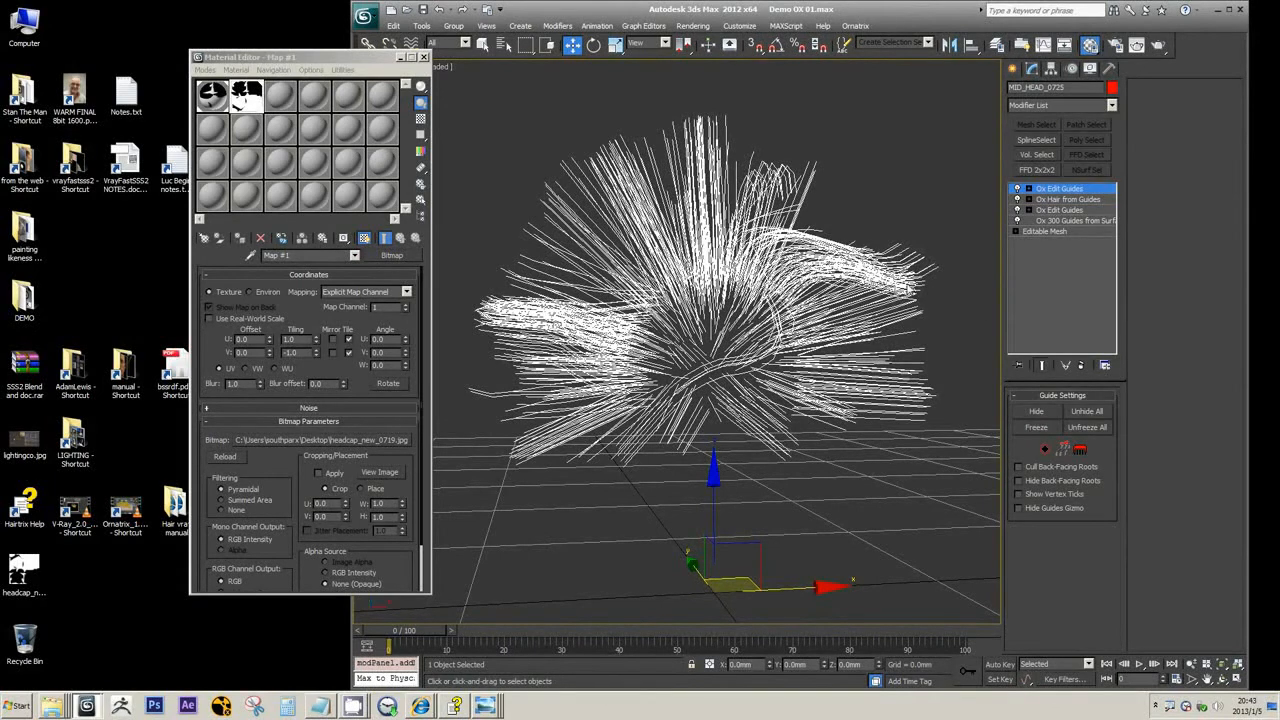
{"action": "key", "text": "3"}
{"action": "mouse_move", "coordinate": [892, 281]}
{"action": "left_mouse_down"}
{"action": "mouse_move", "coordinate": [868, 312]}
{"action": "mouse_move", "coordinate": [868, 268]}
{"action": "mouse_move", "coordinate": [881, 293]}
{"action": "left_mouse_up"}
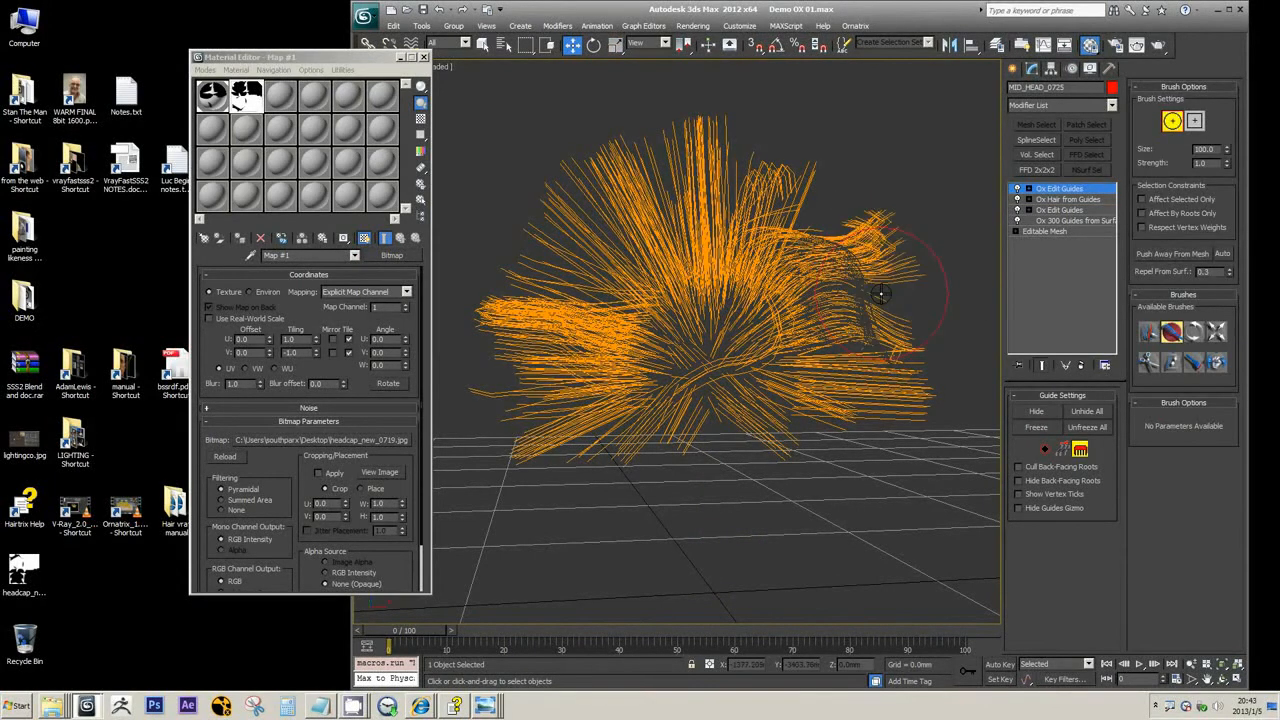
Set the export object type of Ox Hair from Guides back to Hair and delete the topmost Ox Edit Guides modifier
{"action": "left_click", "coordinate": [1077, 198]}
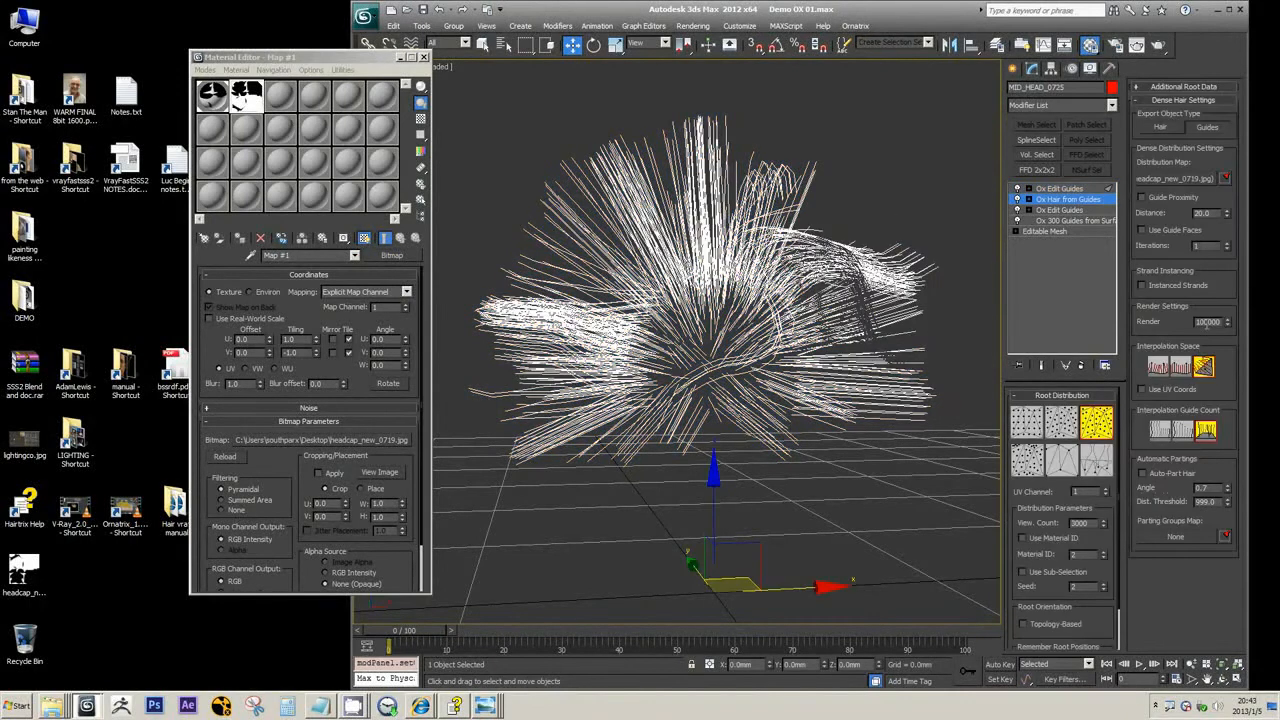
{"action": "left_click", "coordinate": [1060, 189]}
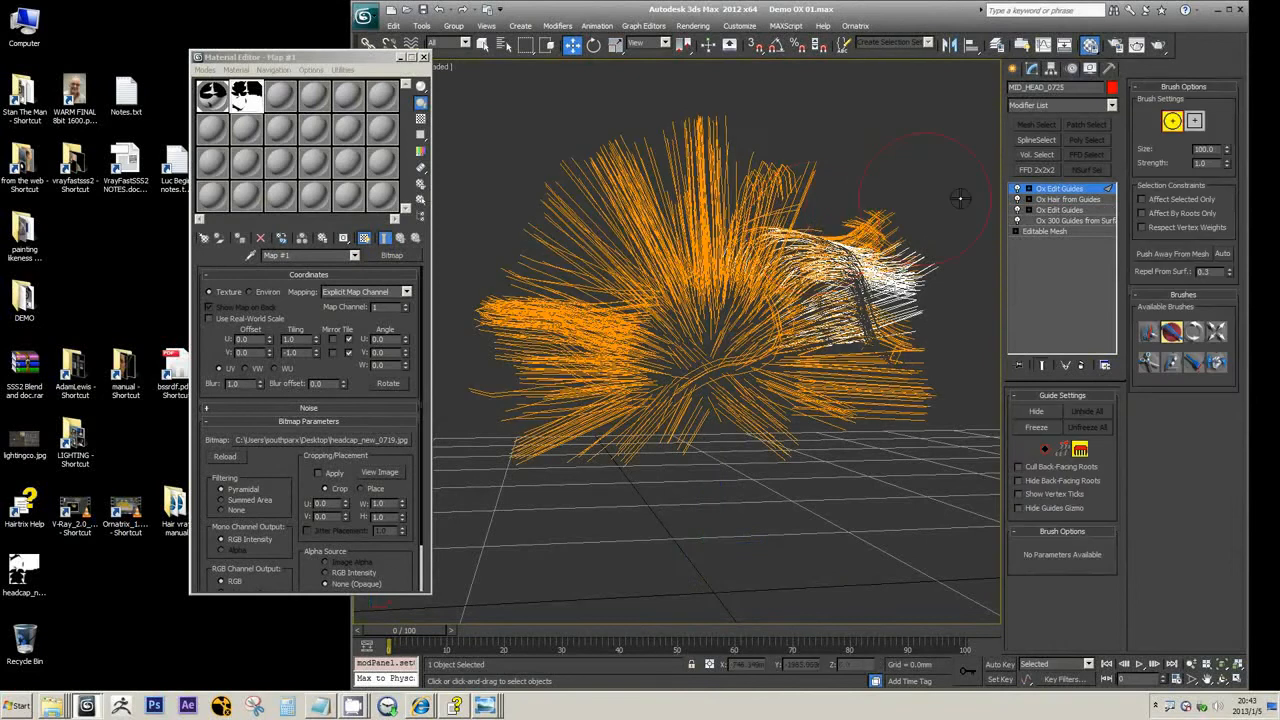
{"action": "left_click", "coordinate": [1058, 199]}
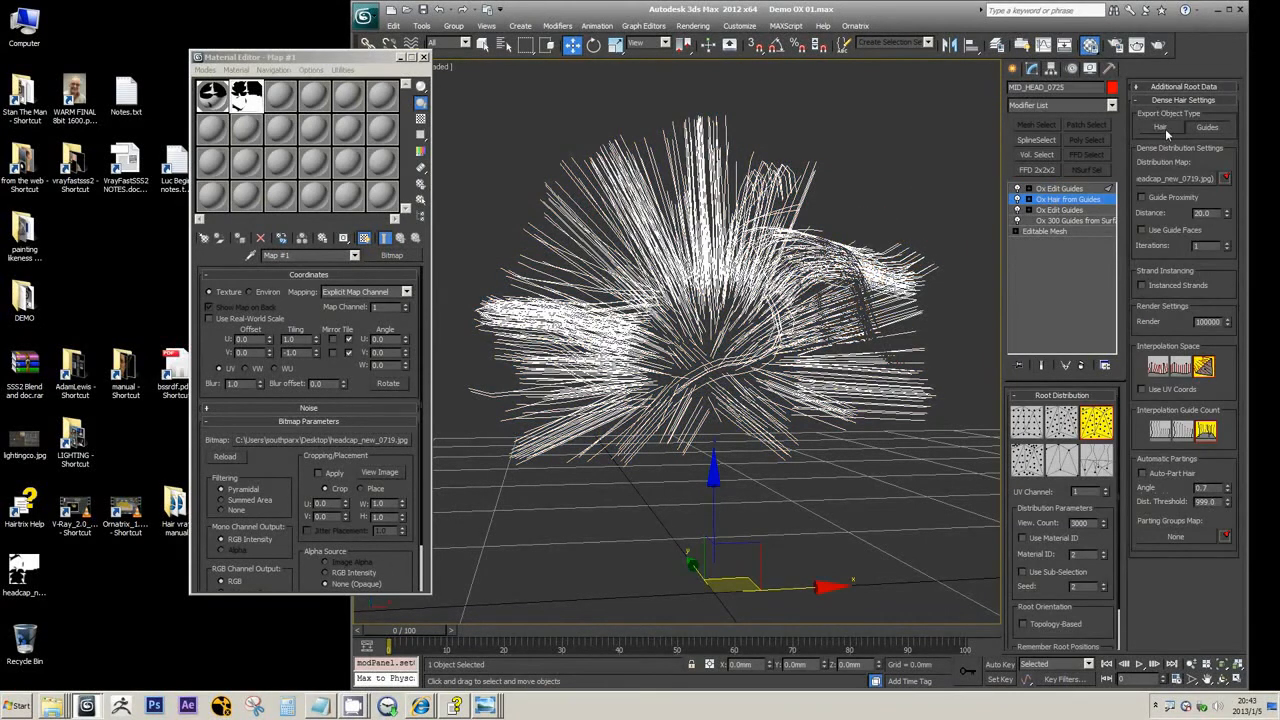
{"action": "left_click", "coordinate": [1165, 128]}
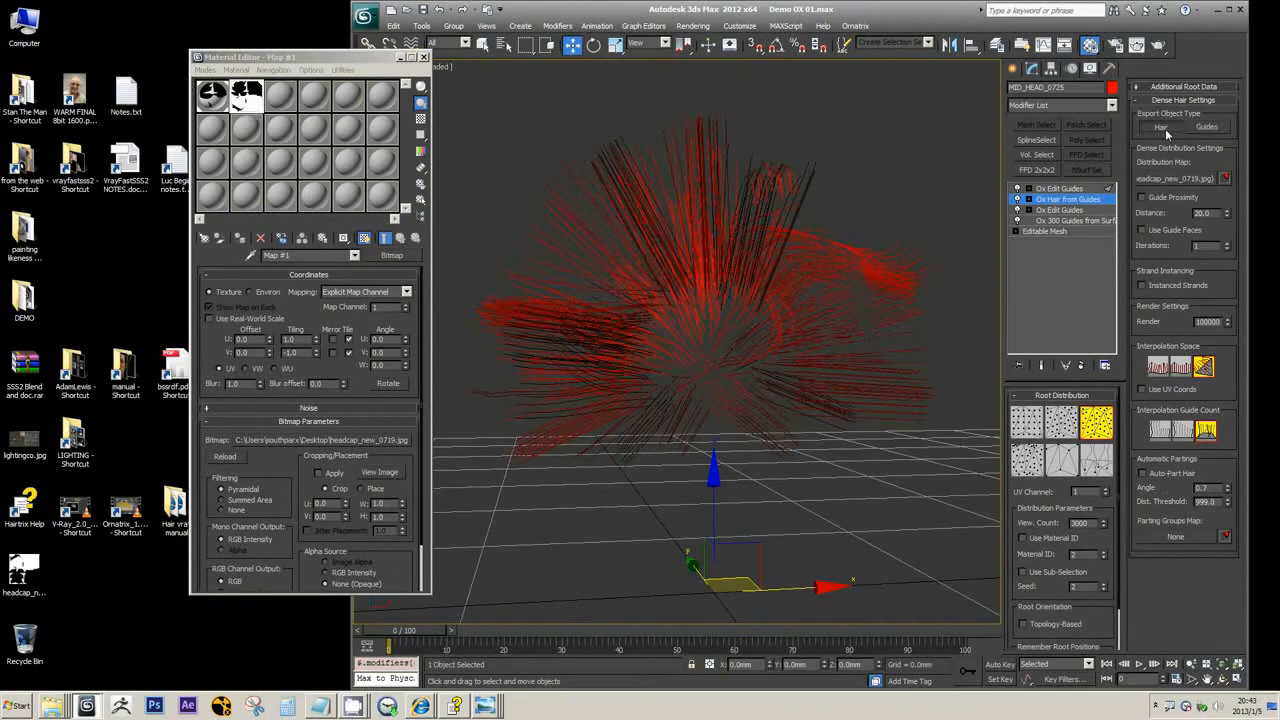
{"action": "left_click", "coordinate": [1075, 190]}
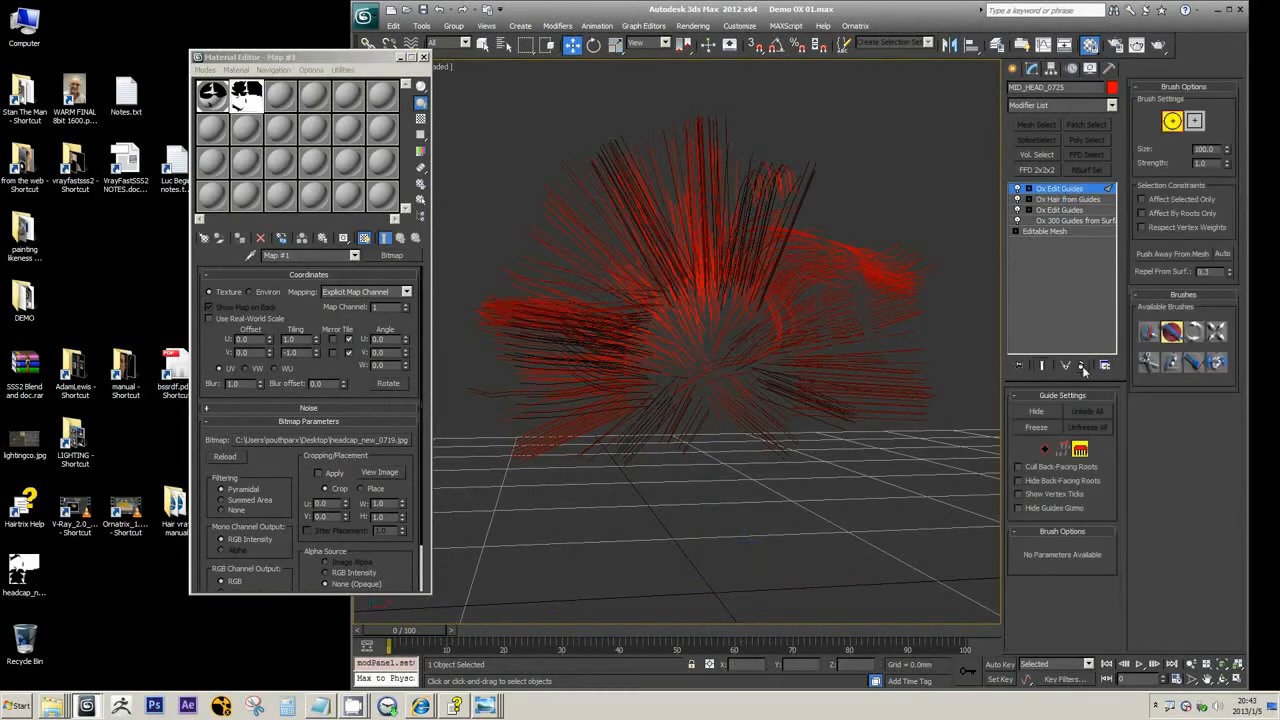
{"action": "left_click", "coordinate": [1081, 365]}
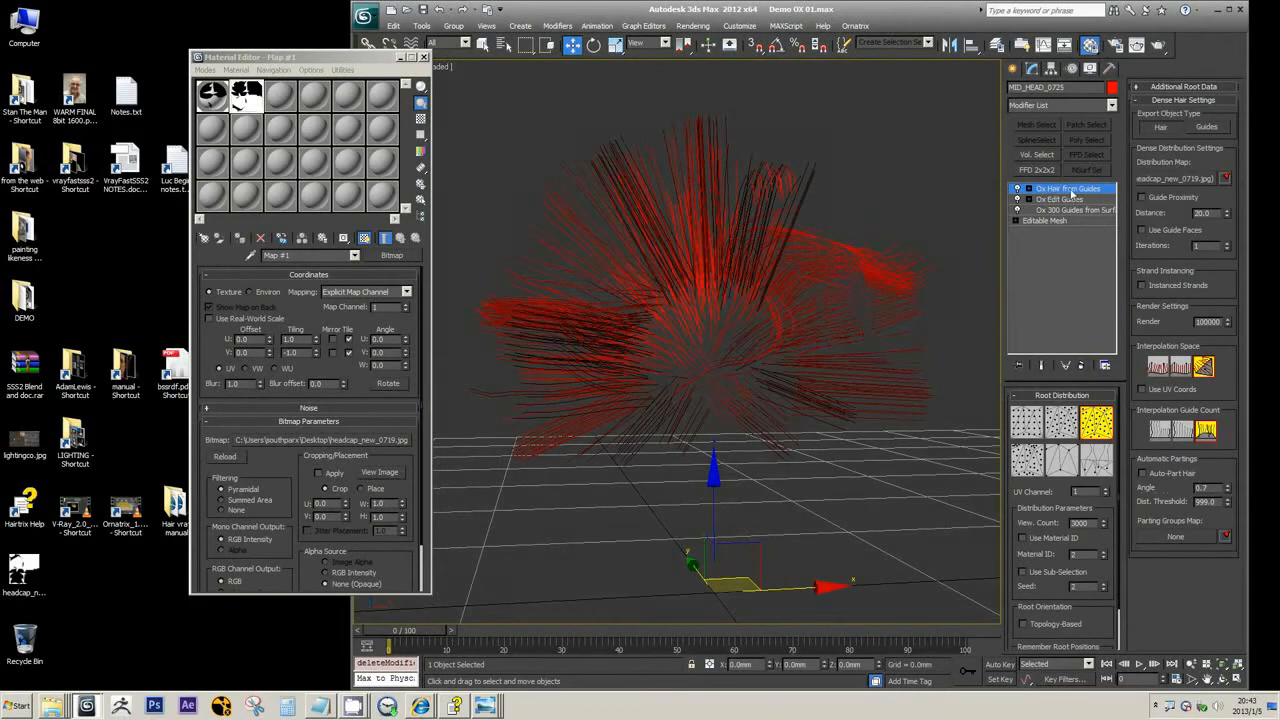
Review which modifiers can be added on top of Ox Hair from Guides while it outputs hair
{"action": "left_click", "coordinate": [1111, 105]}
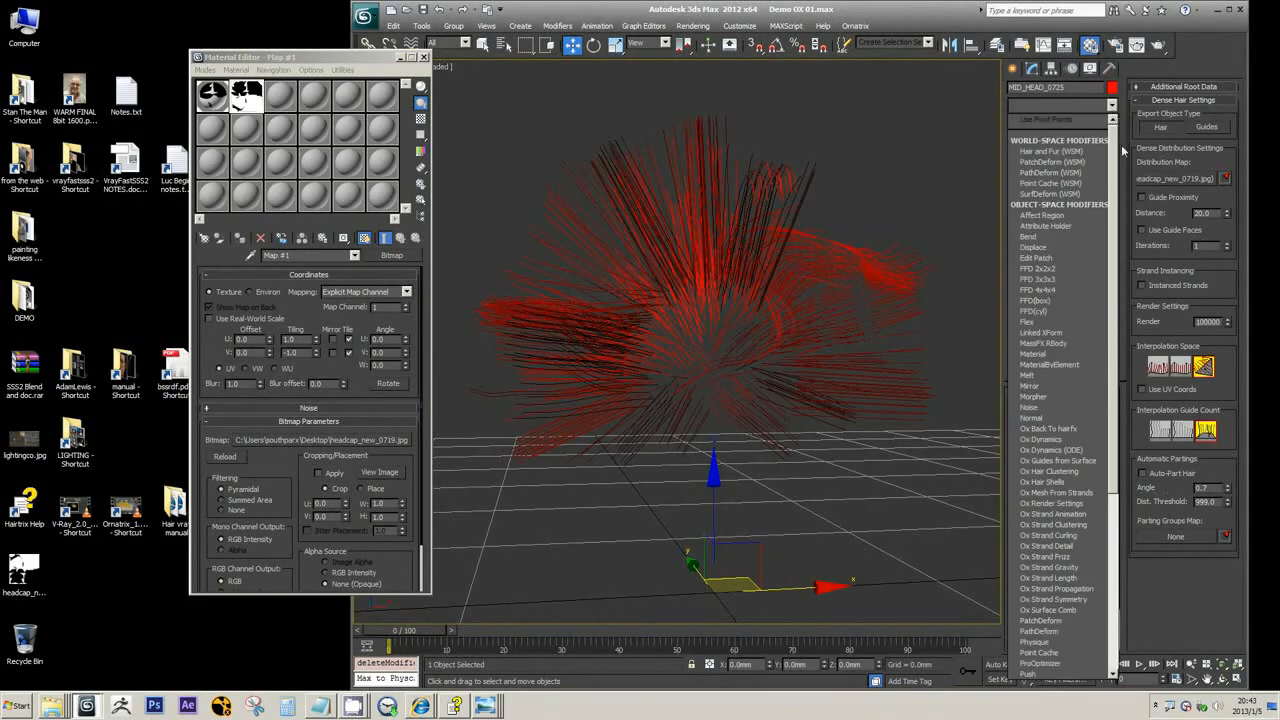
{"action": "scroll", "coordinate": [1117, 190], "scroll_direction": "down", "scroll_amount": 3}
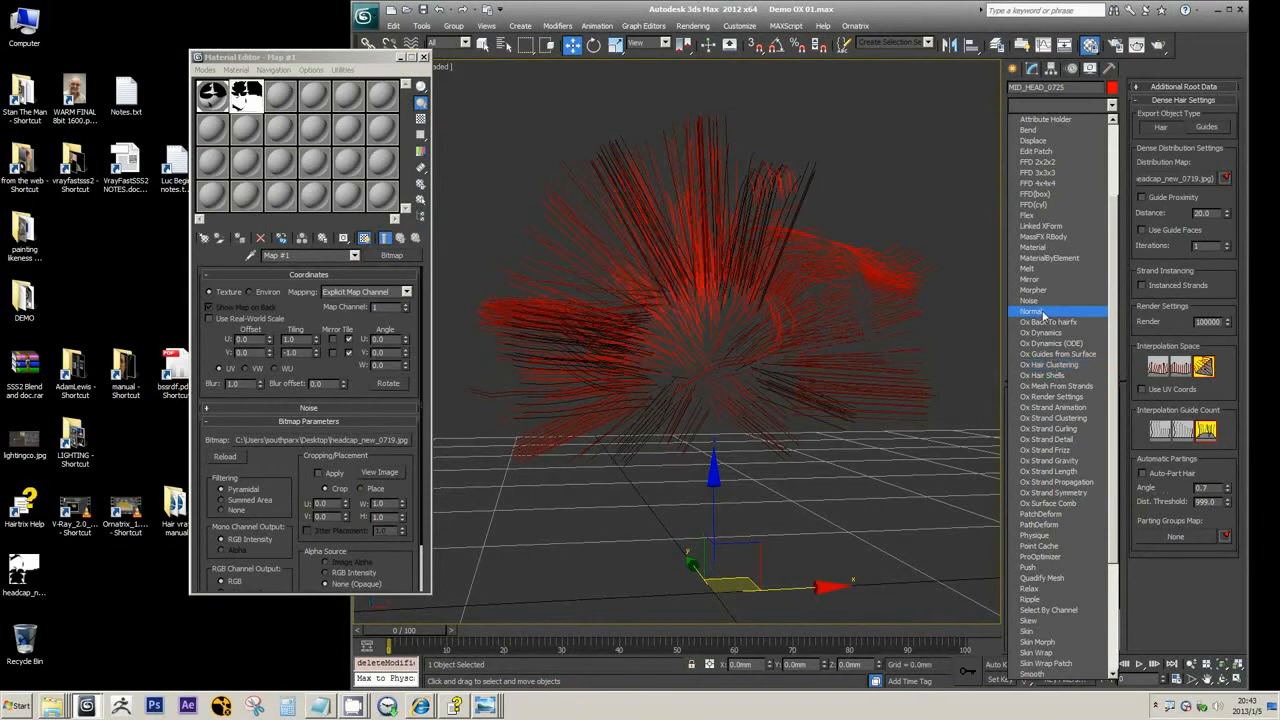
{"action": "left_click", "coordinate": [943, 25]}
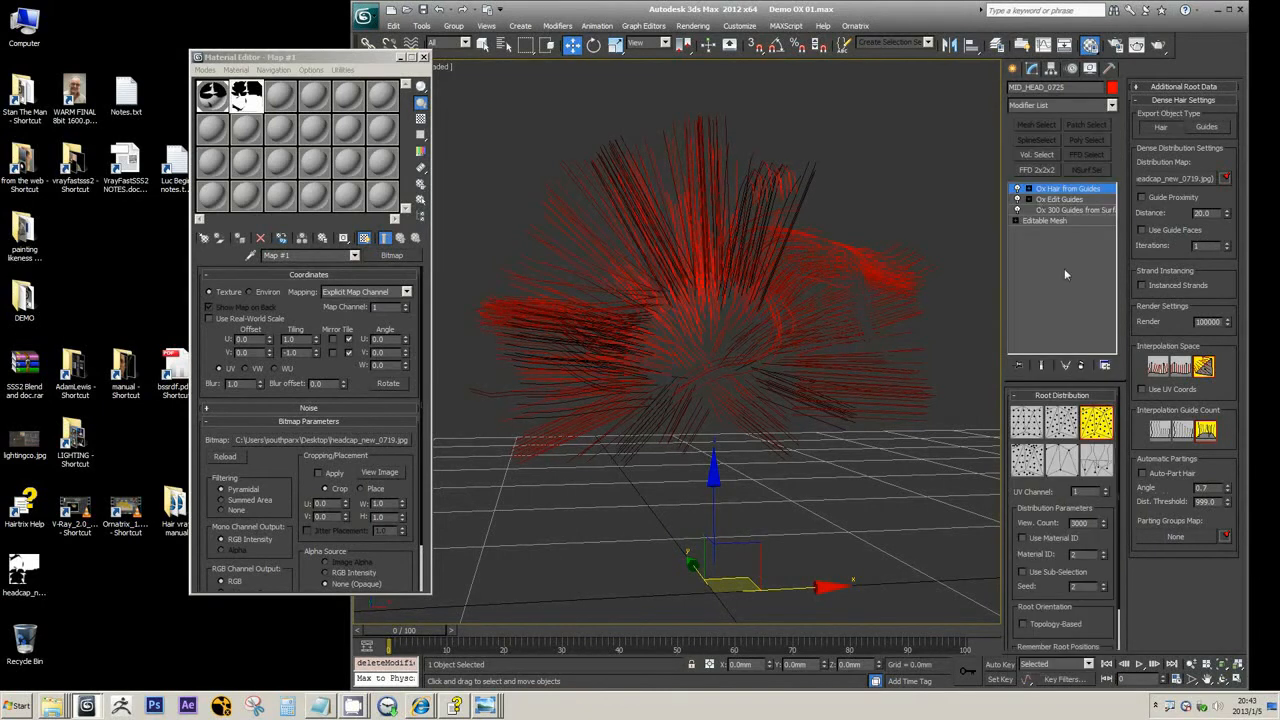
Delete the Ox Hair from Guides modifier and review which modifiers can be added on top of the edited guides
{"action": "left_click", "coordinate": [1081, 365]}
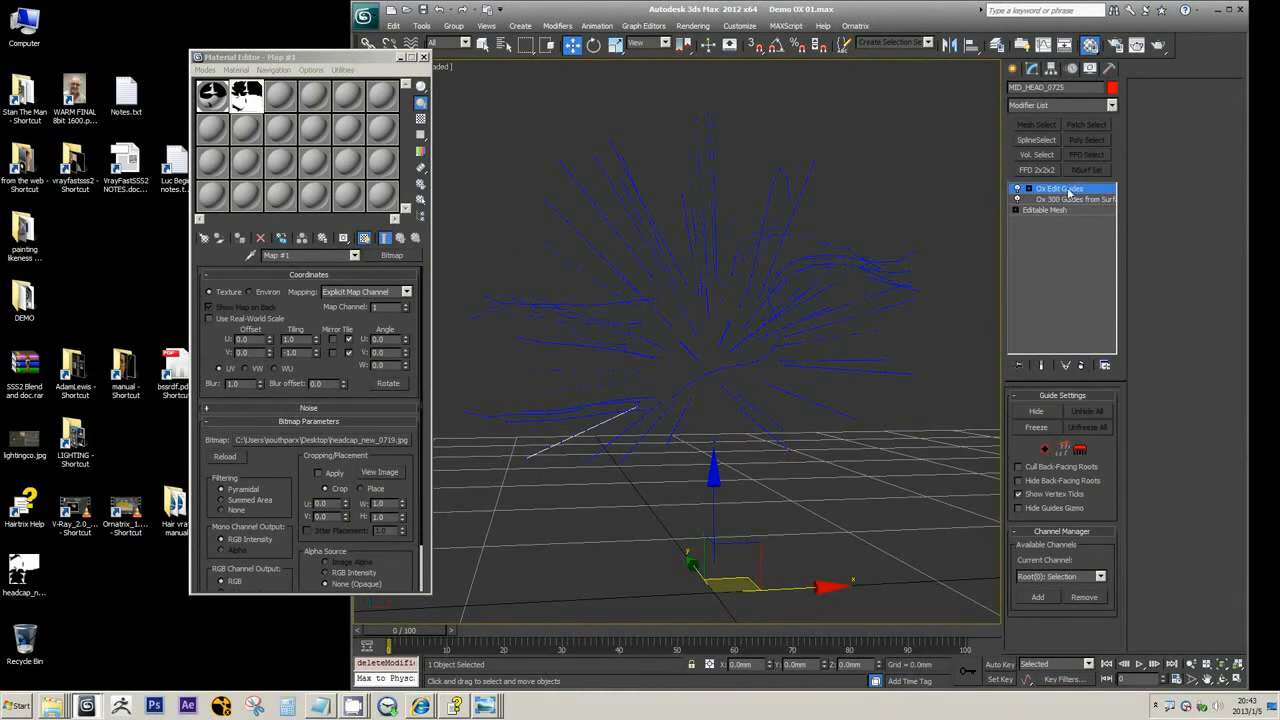
{"action": "left_click", "coordinate": [1111, 106]}
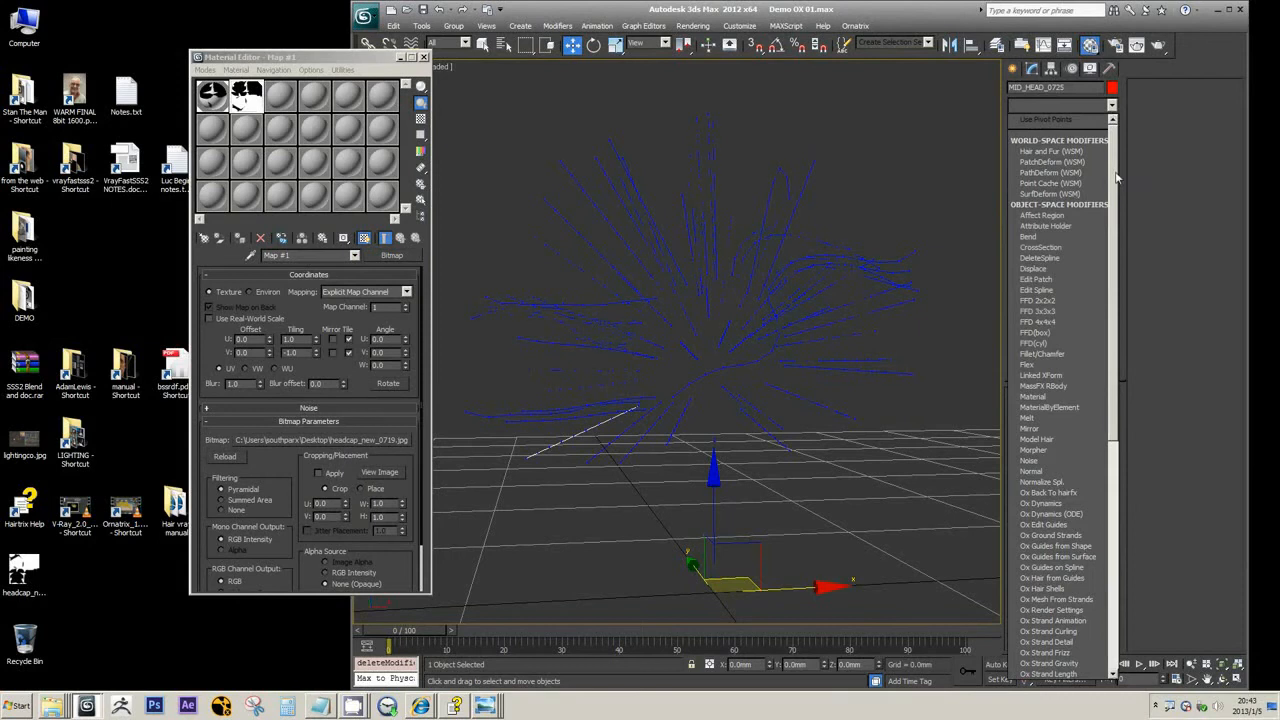
{"action": "scroll", "coordinate": [1117, 180], "scroll_direction": "down", "scroll_amount": 5}
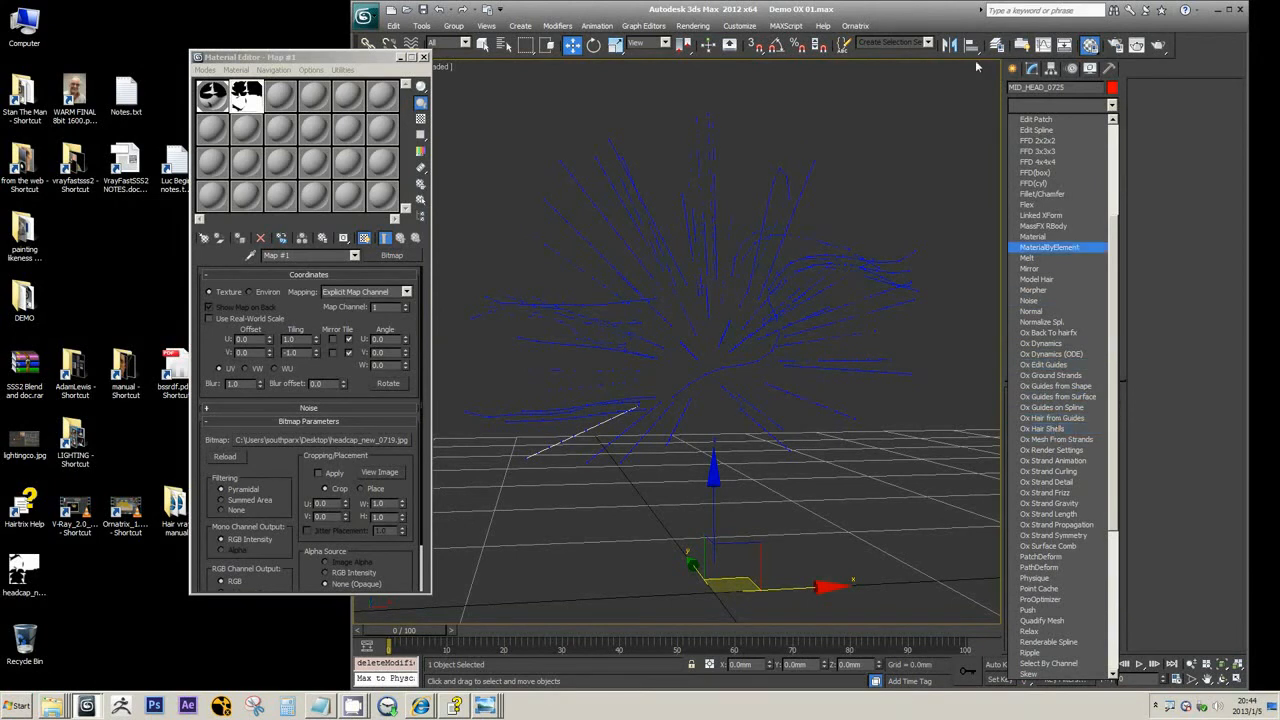
{"action": "left_click", "coordinate": [958, 22]}
Add a new Ox Hair from Guides modifier on top of Ox Edit Guides
{"action": "left_click", "coordinate": [1078, 106]}
{"action": "scroll", "coordinate": [1090, 400], "scroll_direction": "down", "scroll_amount": 3}
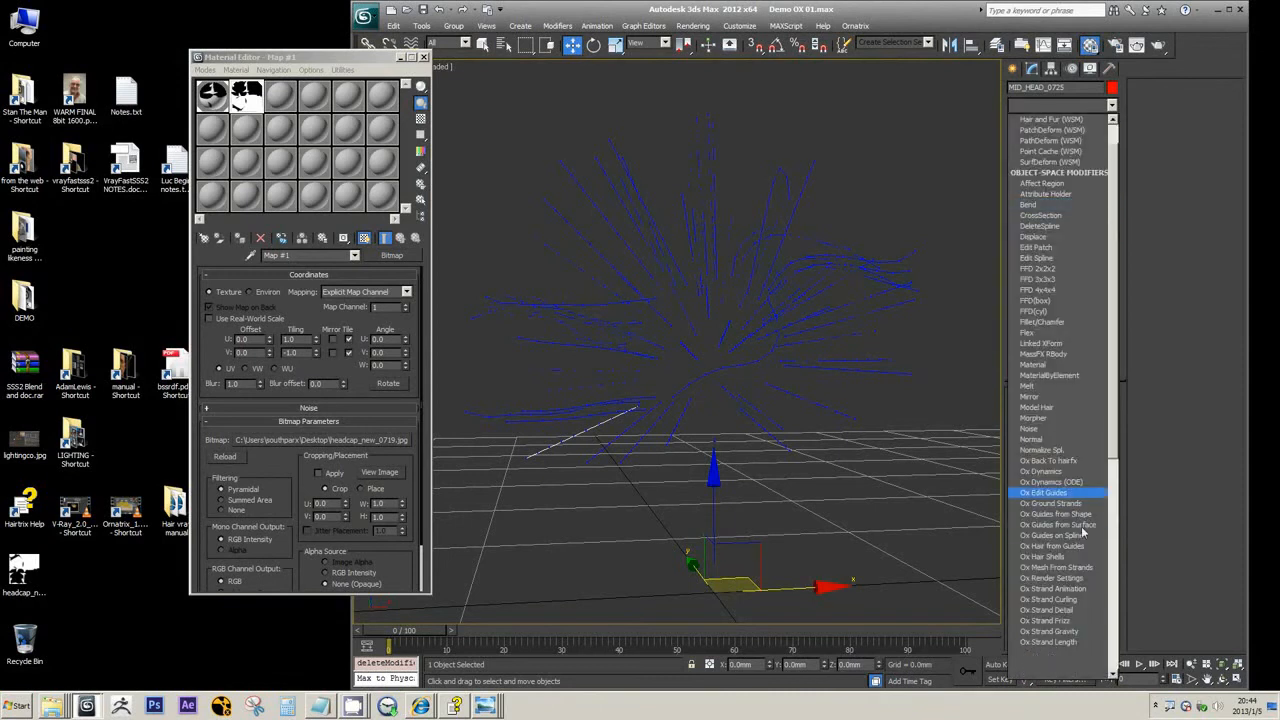
{"action": "scroll", "coordinate": [1083, 535], "scroll_direction": "down", "scroll_amount": 3}
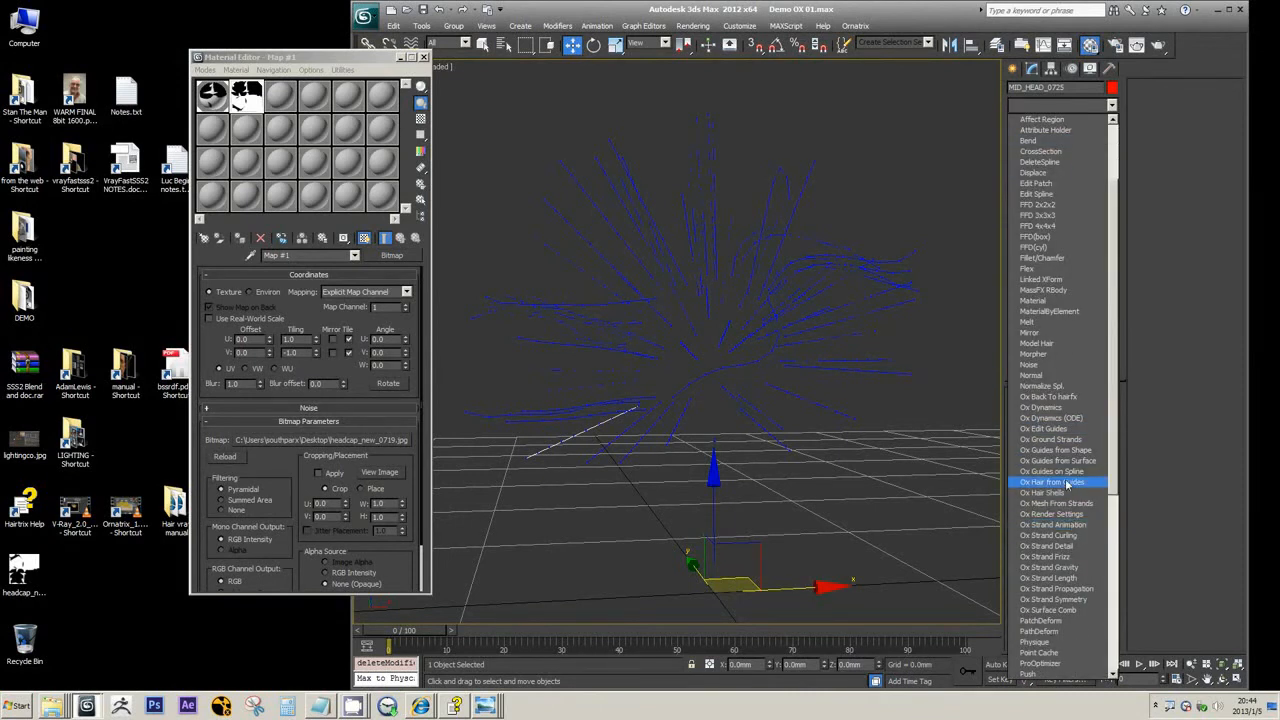
{"action": "left_click", "coordinate": [1077, 480]}
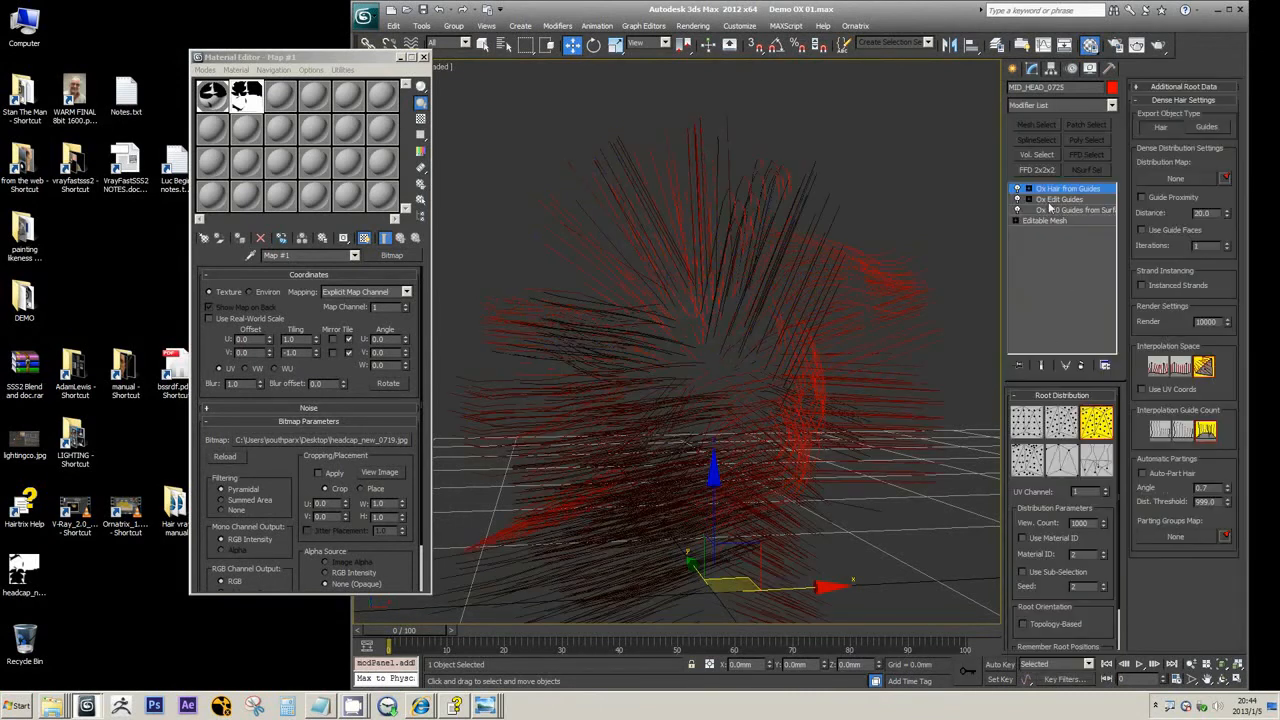
Switch the hair's export object type to Guides, review the modifiers offered for it, and switch back to Hair
{"action": "left_click", "coordinate": [1111, 105]}
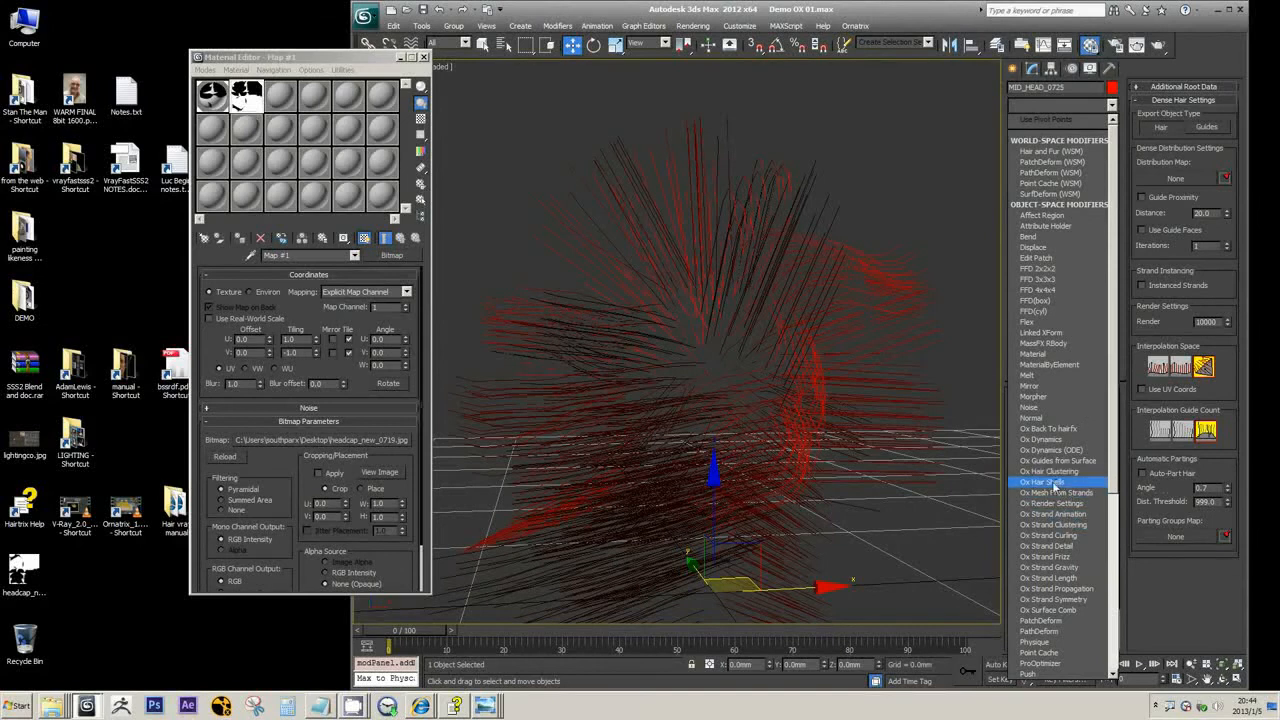
{"action": "left_click", "coordinate": [1211, 132]}
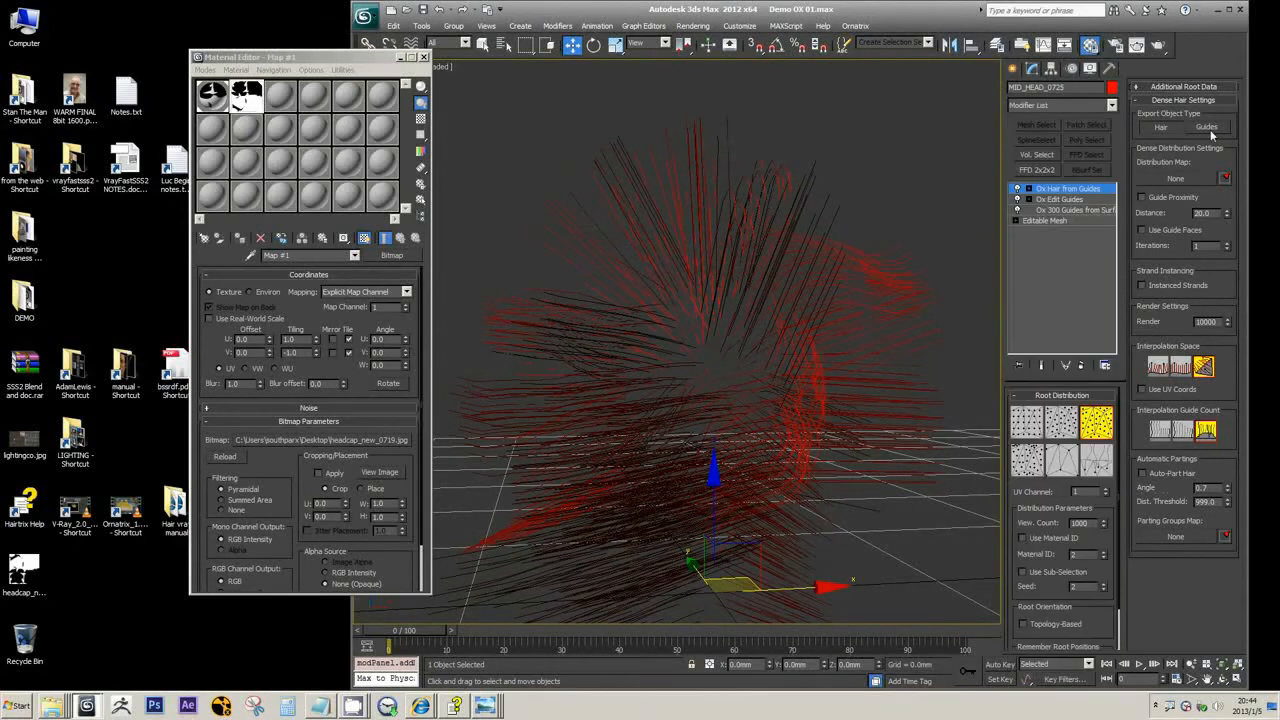
{"action": "left_click", "coordinate": [1212, 131]}
{"action": "left_click", "coordinate": [1104, 104]}
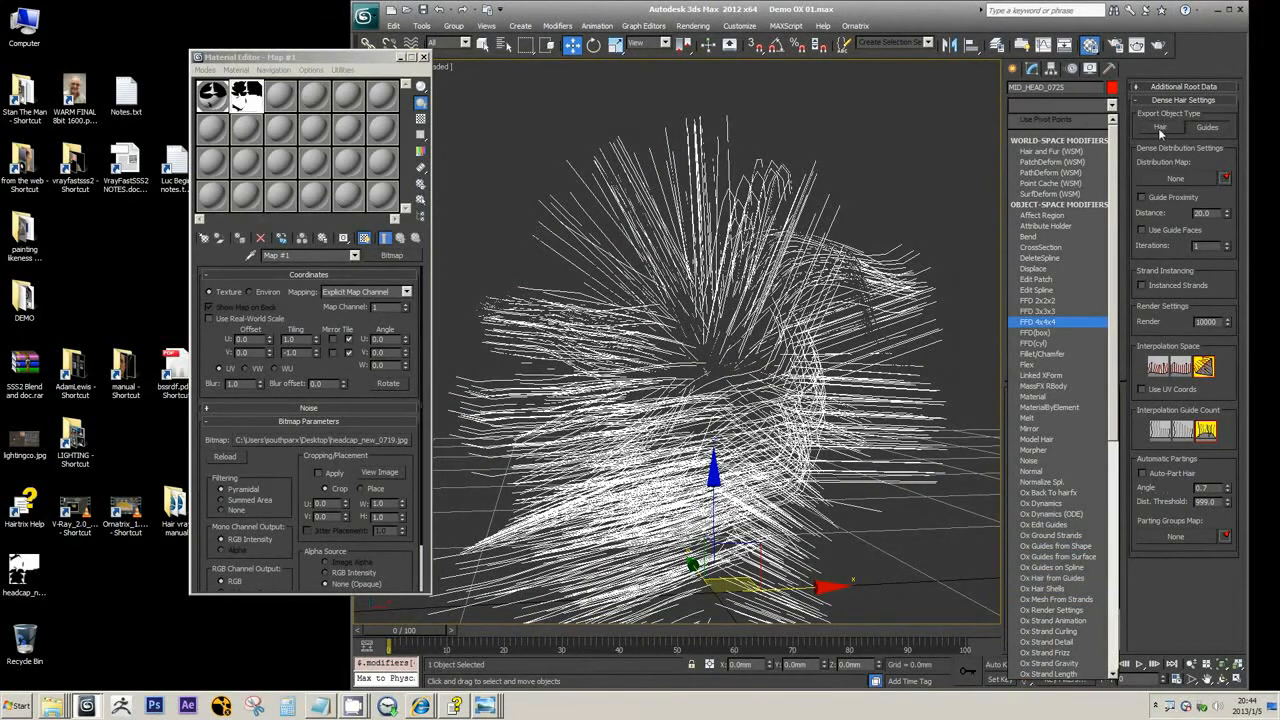
{"action": "left_click_drag", "start_coordinate": [1112, 170], "coordinate": [1138, 311]}
{"action": "left_click", "coordinate": [915, 8]}
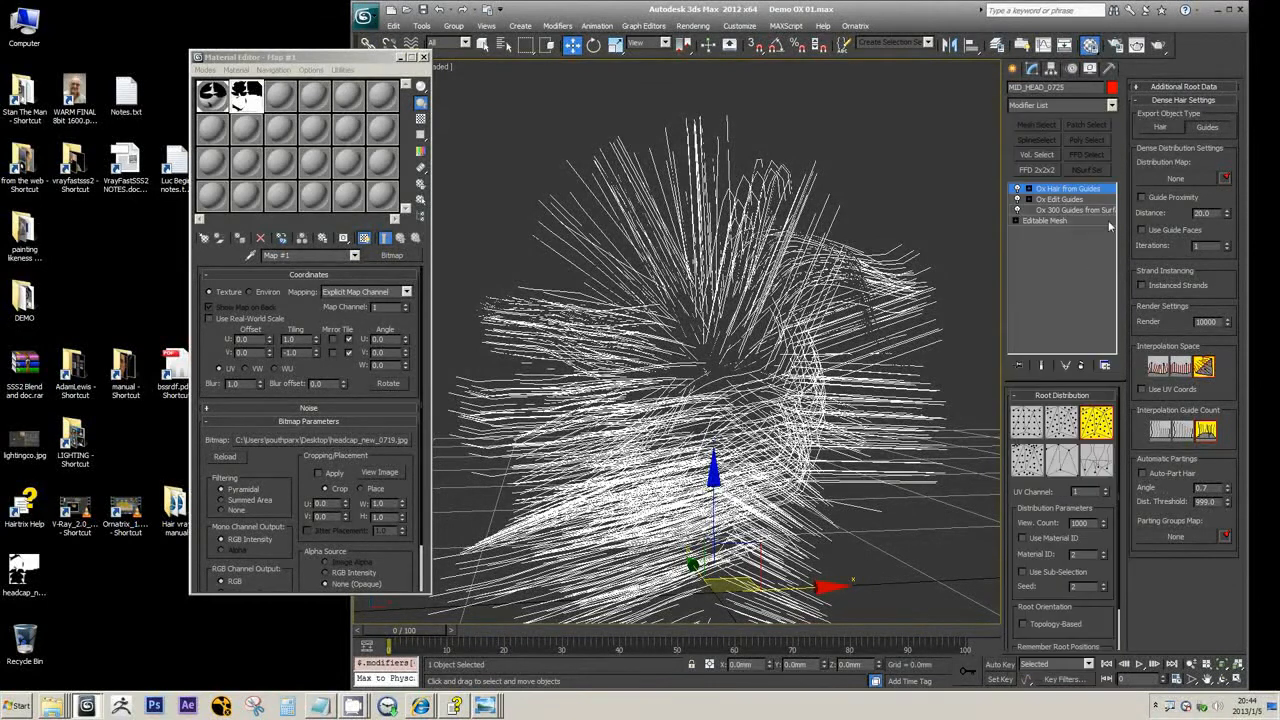
{"action": "left_click", "coordinate": [1208, 127]}
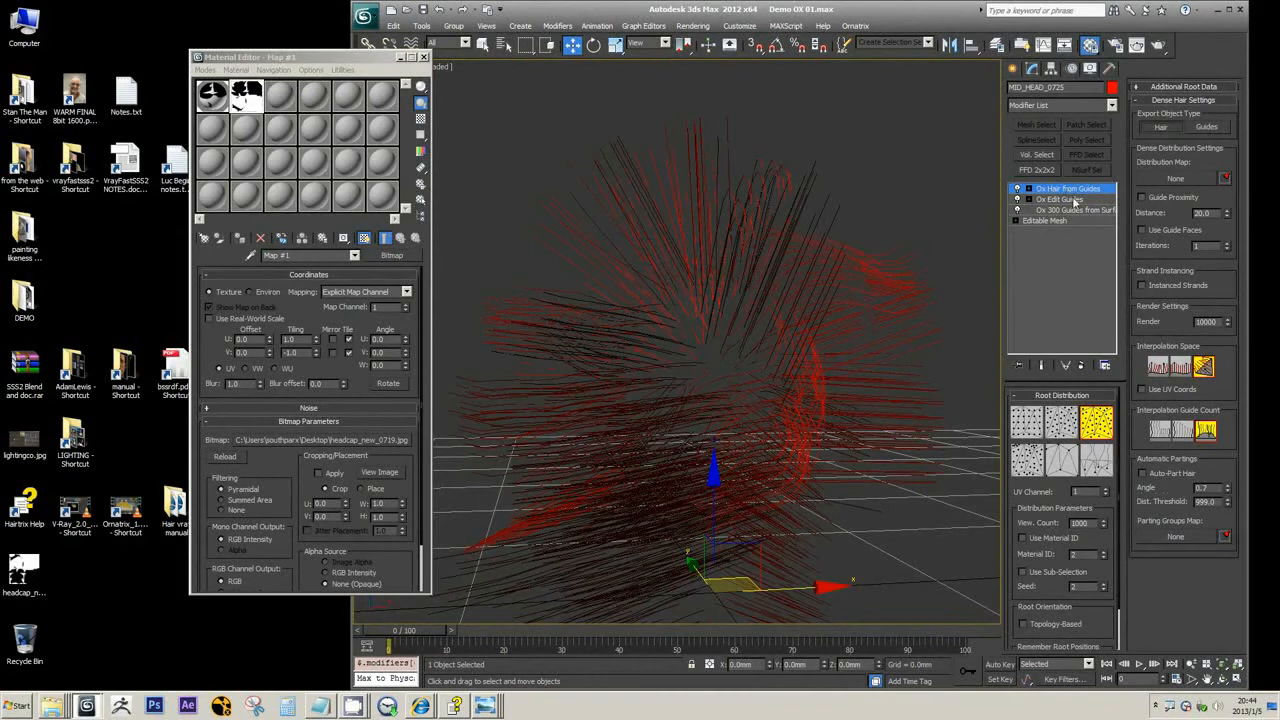
Examine the Ornatrix modifiers offered for hair output, such as Ox Hair Clustering and Ox Back To hairfx
{"action": "left_click", "coordinate": [1112, 105]}
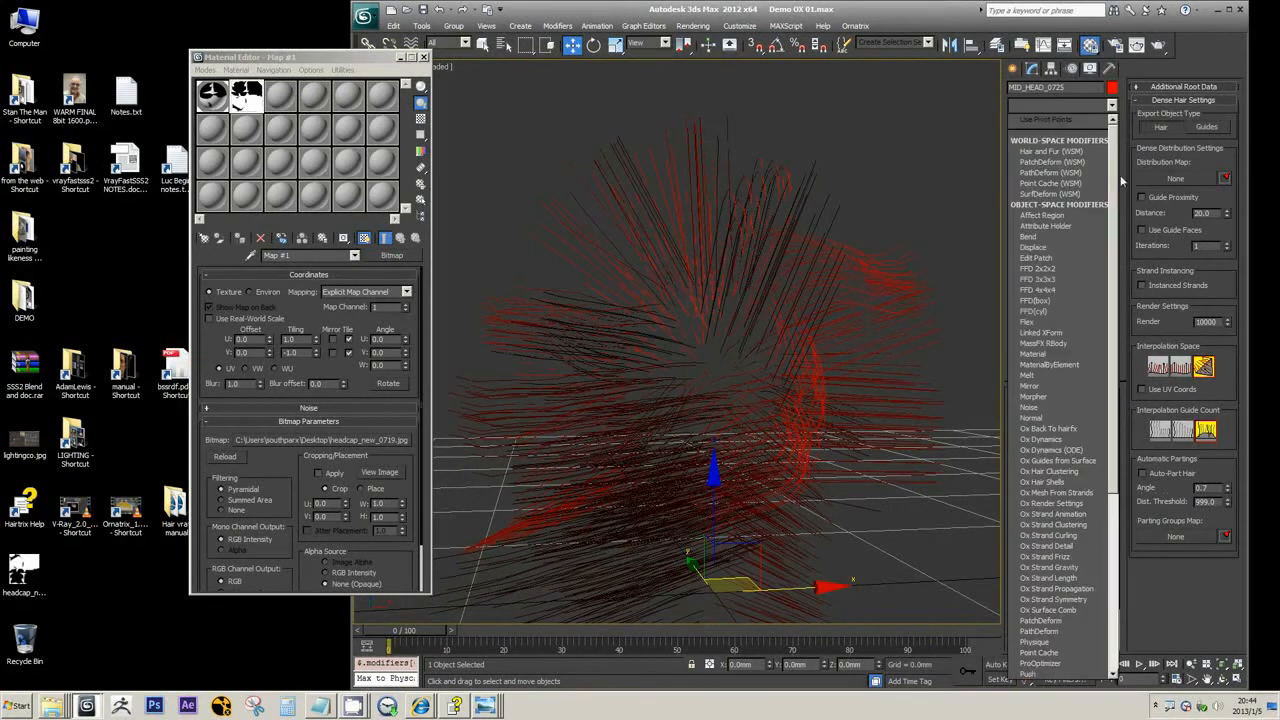
{"action": "scroll", "coordinate": [1118, 184], "scroll_direction": "down", "scroll_amount": 10}
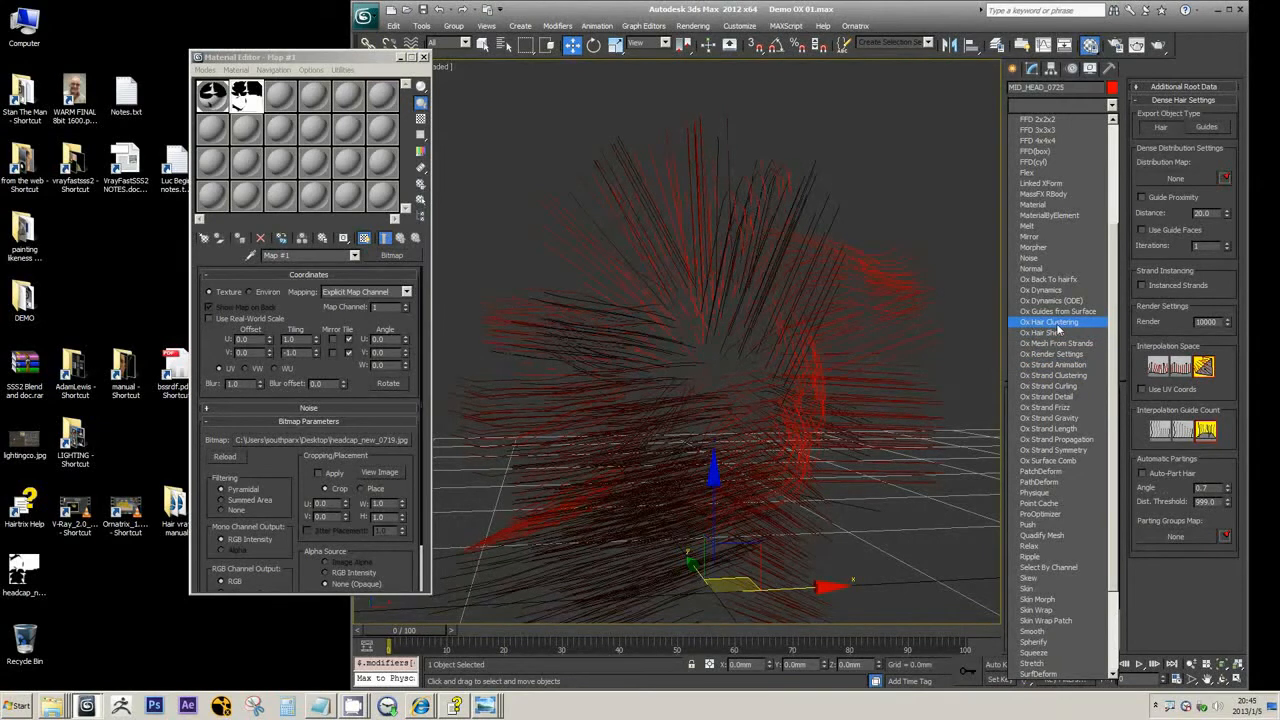
{"action": "left_click", "coordinate": [1111, 106]}
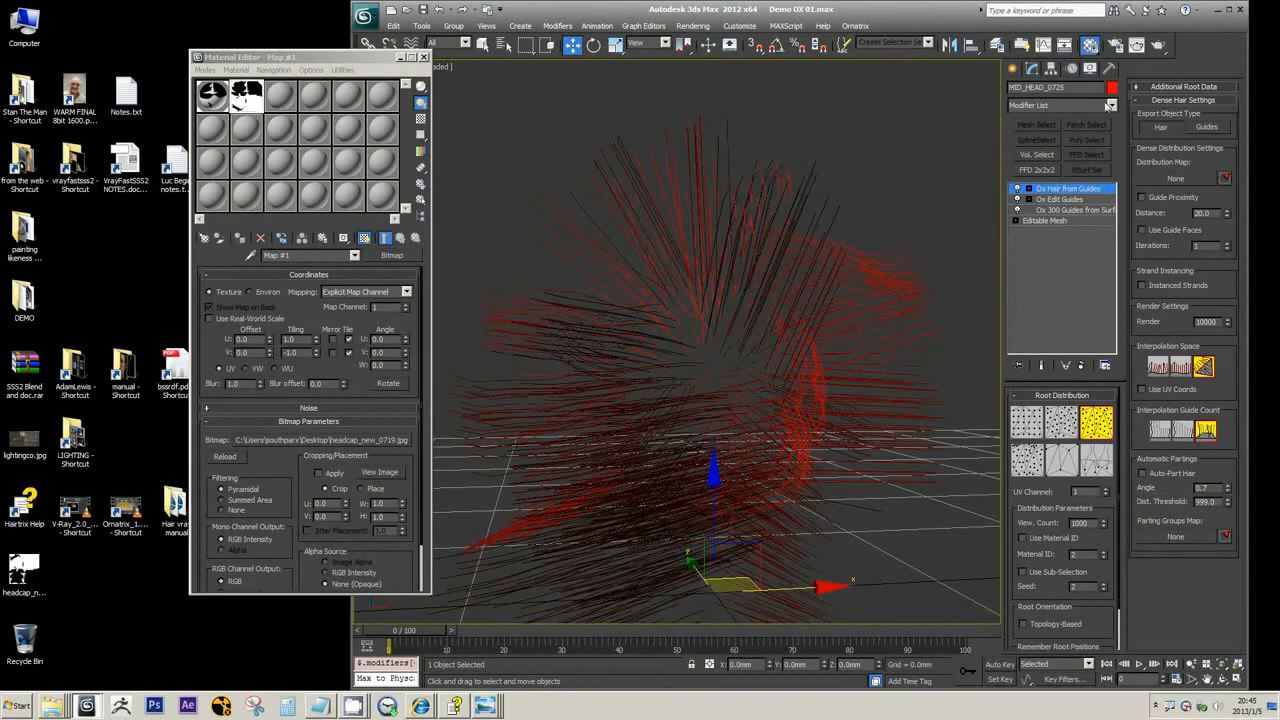
{"action": "left_click", "coordinate": [1111, 105]}
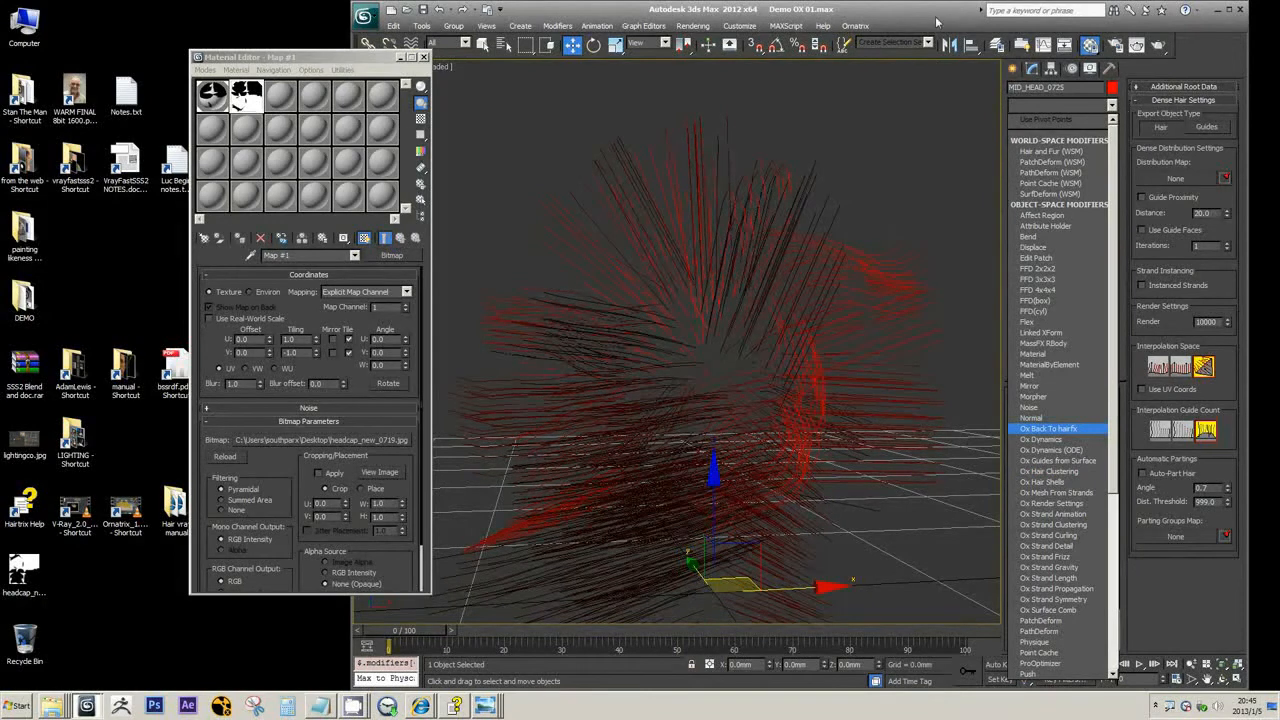
{"action": "left_click", "coordinate": [1052, 104]}
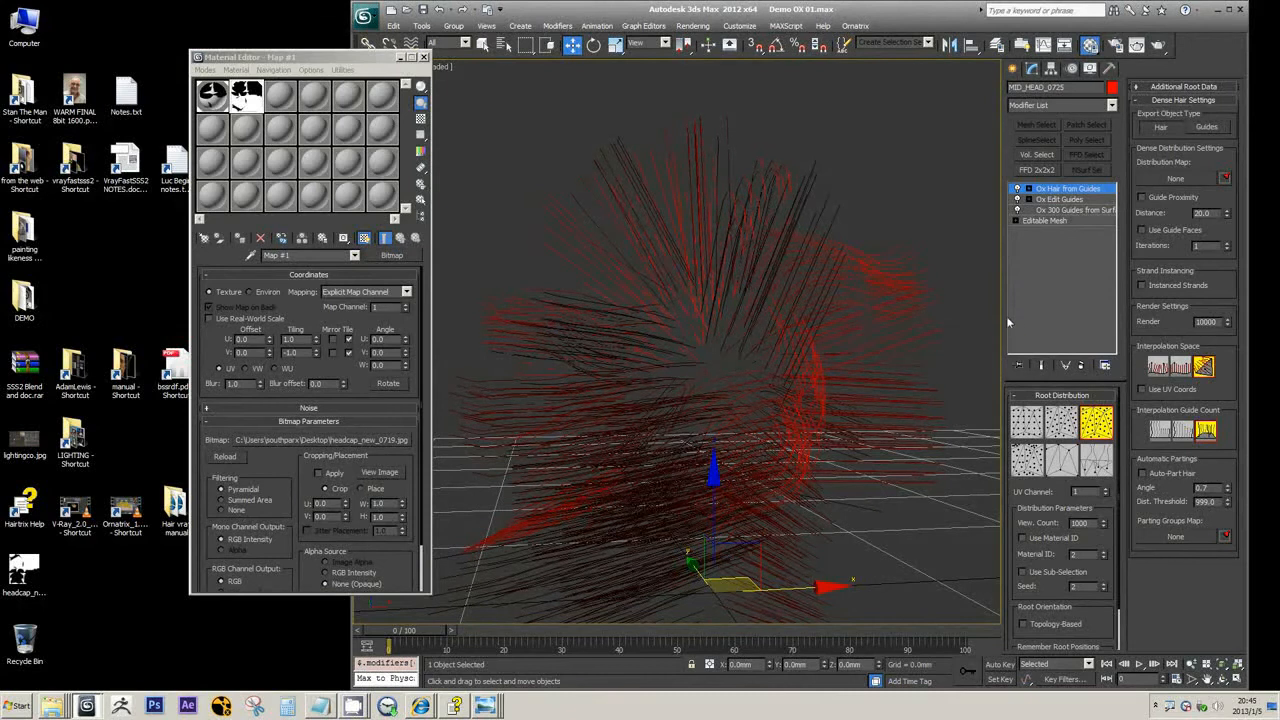
Assign the black-and-white headcap_new_0719.jpg map as an instance to the distribution map of Ox Hair from Guides
{"action": "middle_click_drag", "start_coordinate": [814, 302], "coordinate": [815, 215]}
{"action": "scroll", "coordinate": [815, 215], "scroll_direction": "down", "scroll_amount": 2}
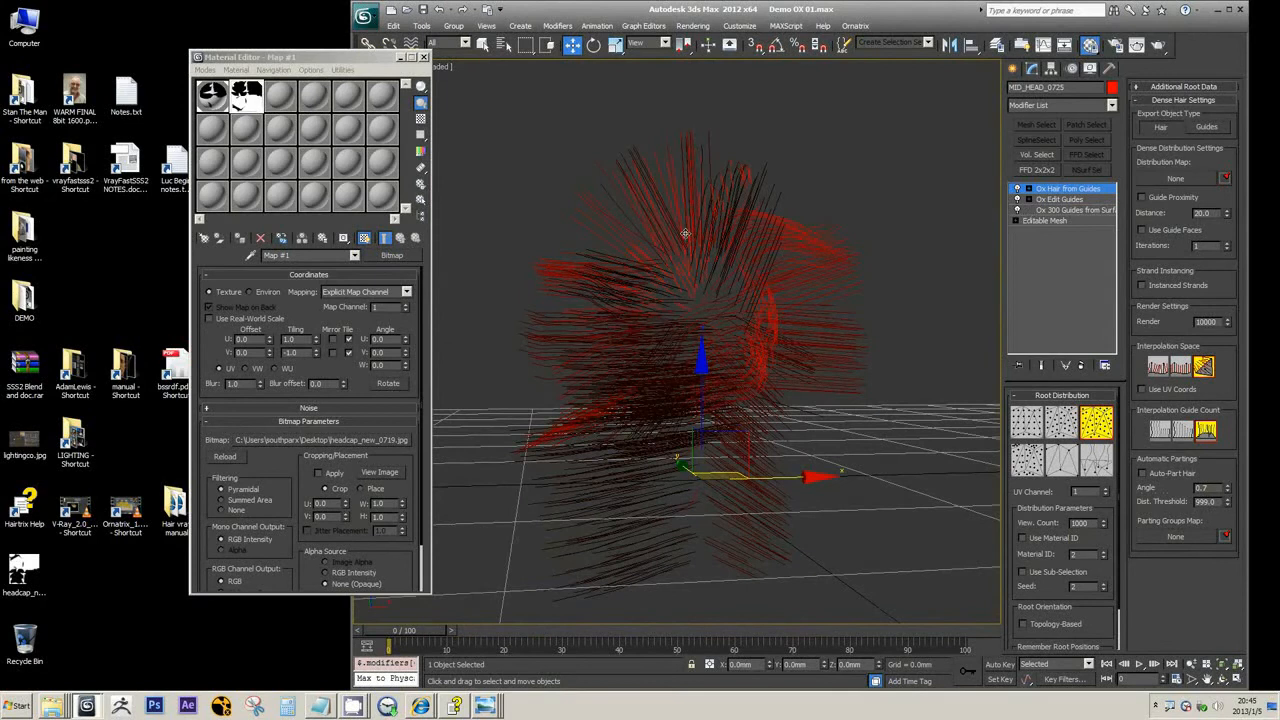
{"action": "left_click_drag", "start_coordinate": [246, 96], "coordinate": [1168, 182]}
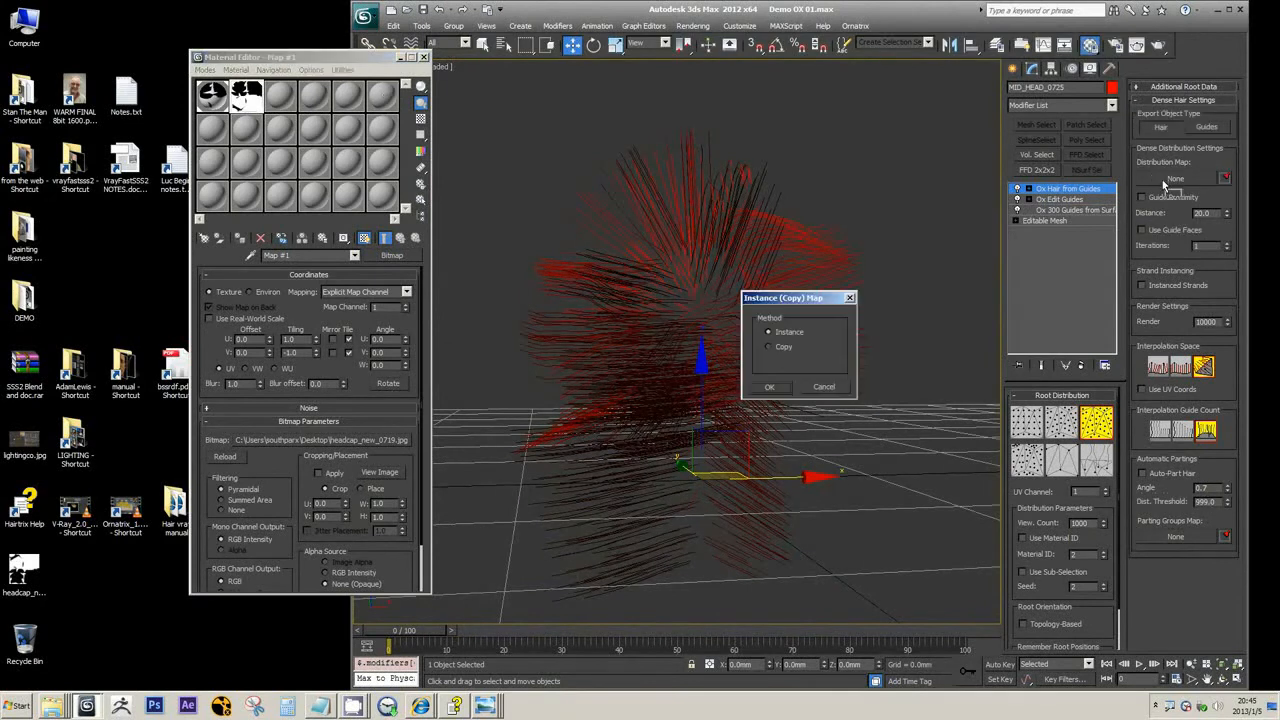
{"action": "left_click", "coordinate": [770, 388]}
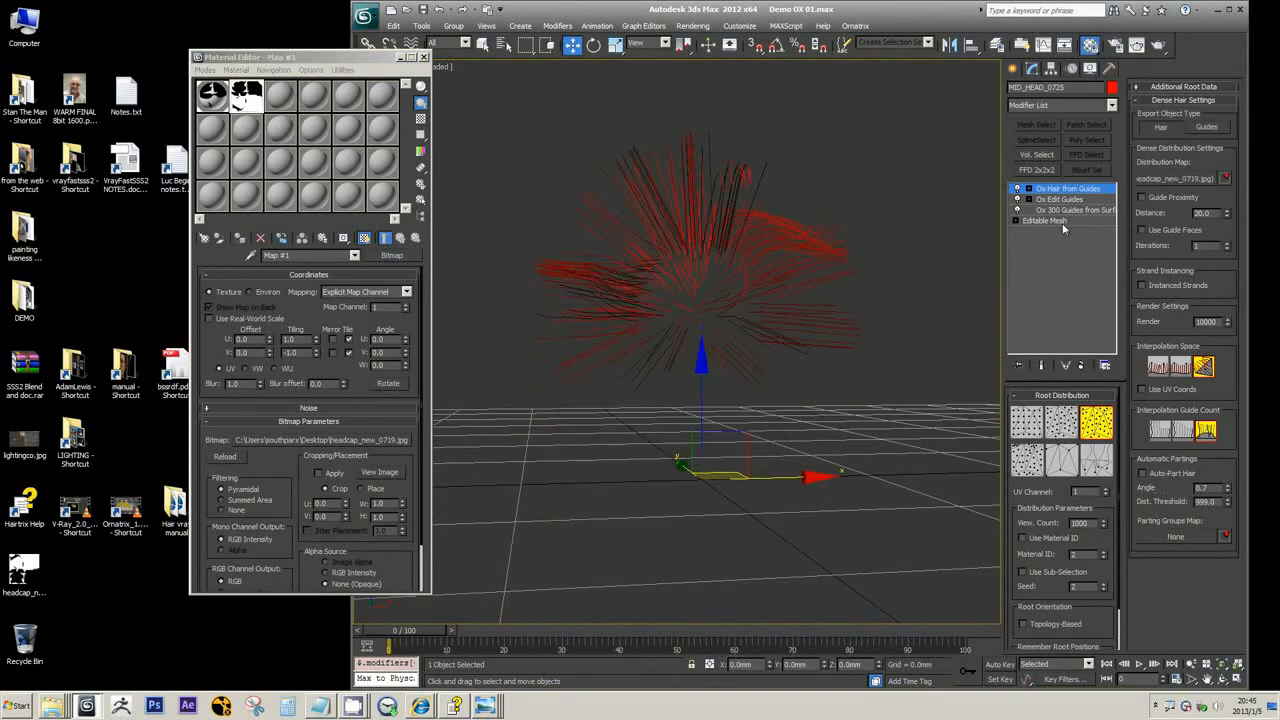
{"action": "middle_click_drag", "start_coordinate": [848, 308], "coordinate": [845, 320], "text": "alt"}
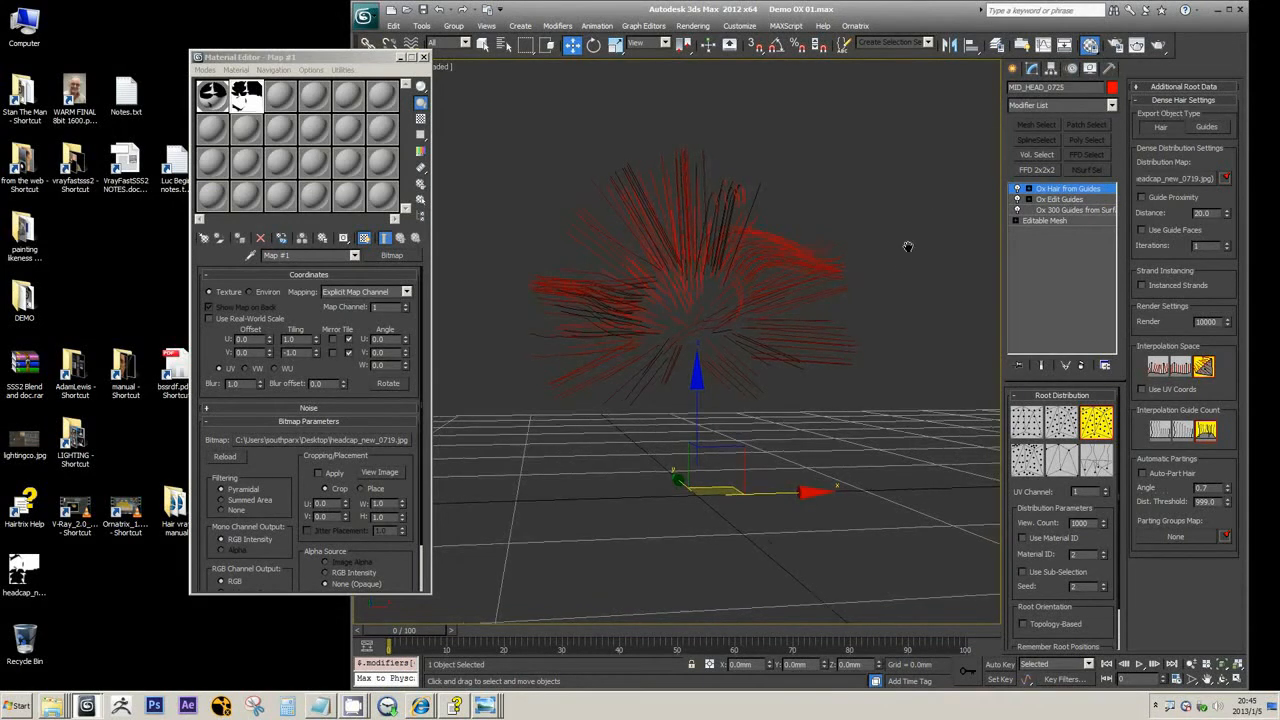
{"action": "scroll", "coordinate": [908, 246], "scroll_direction": "up", "scroll_amount": 3}
{"action": "middle_click_drag", "start_coordinate": [858, 262], "coordinate": [879, 272], "text": "alt"}
{"action": "scroll", "coordinate": [879, 272], "scroll_direction": "down", "scroll_amount": 2}
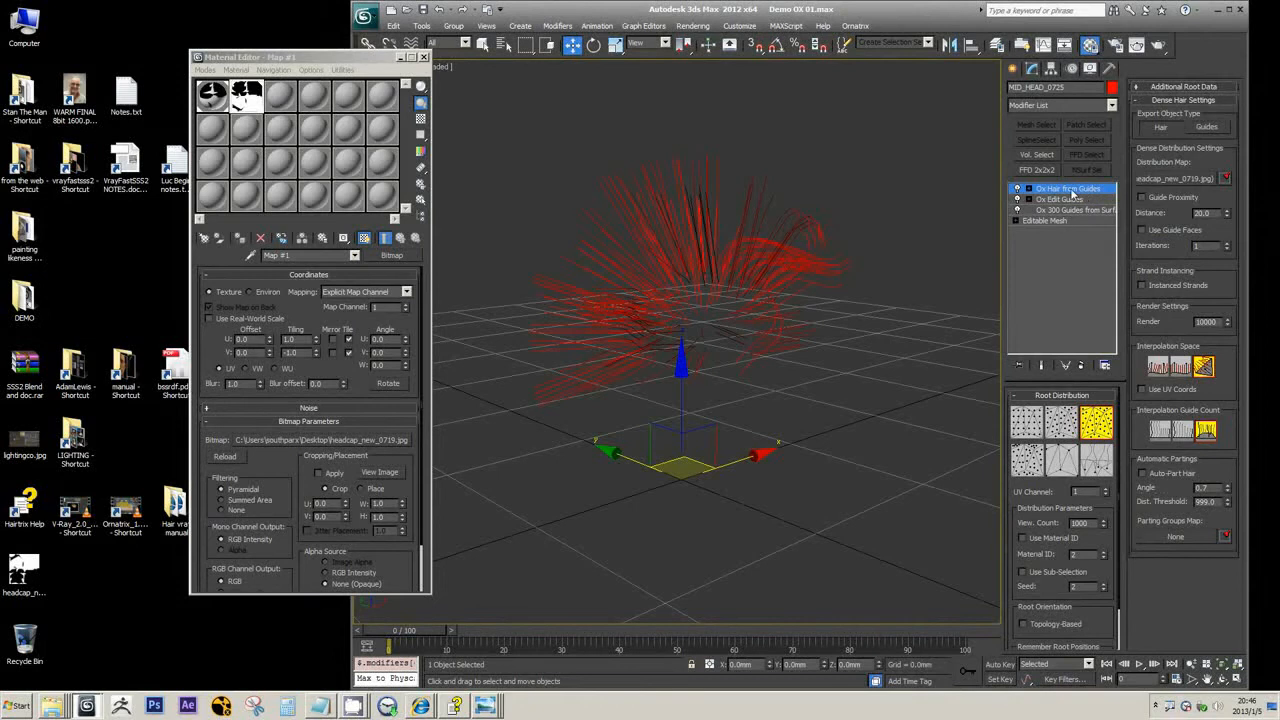
Open the Partings sub-level of Ox Hair from Guides to view its settings, and return to the modifier level
{"action": "left_click", "coordinate": [1072, 190]}
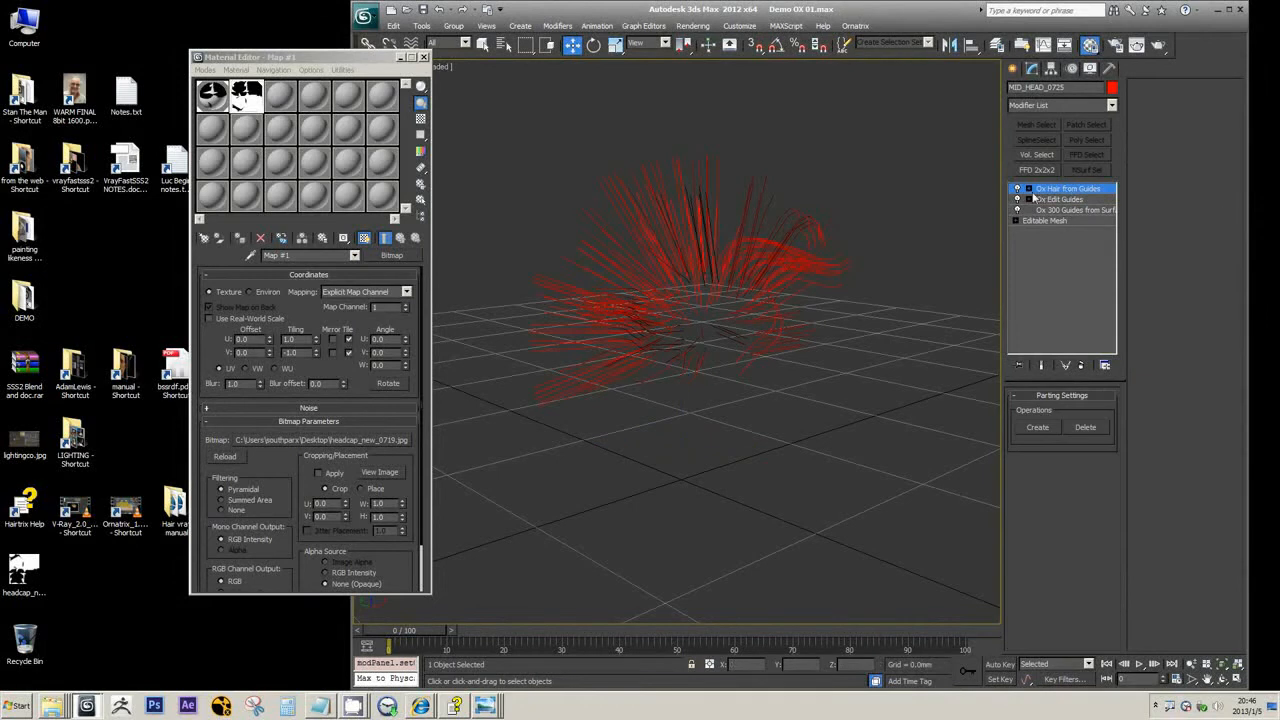
{"action": "left_click", "coordinate": [1029, 191]}
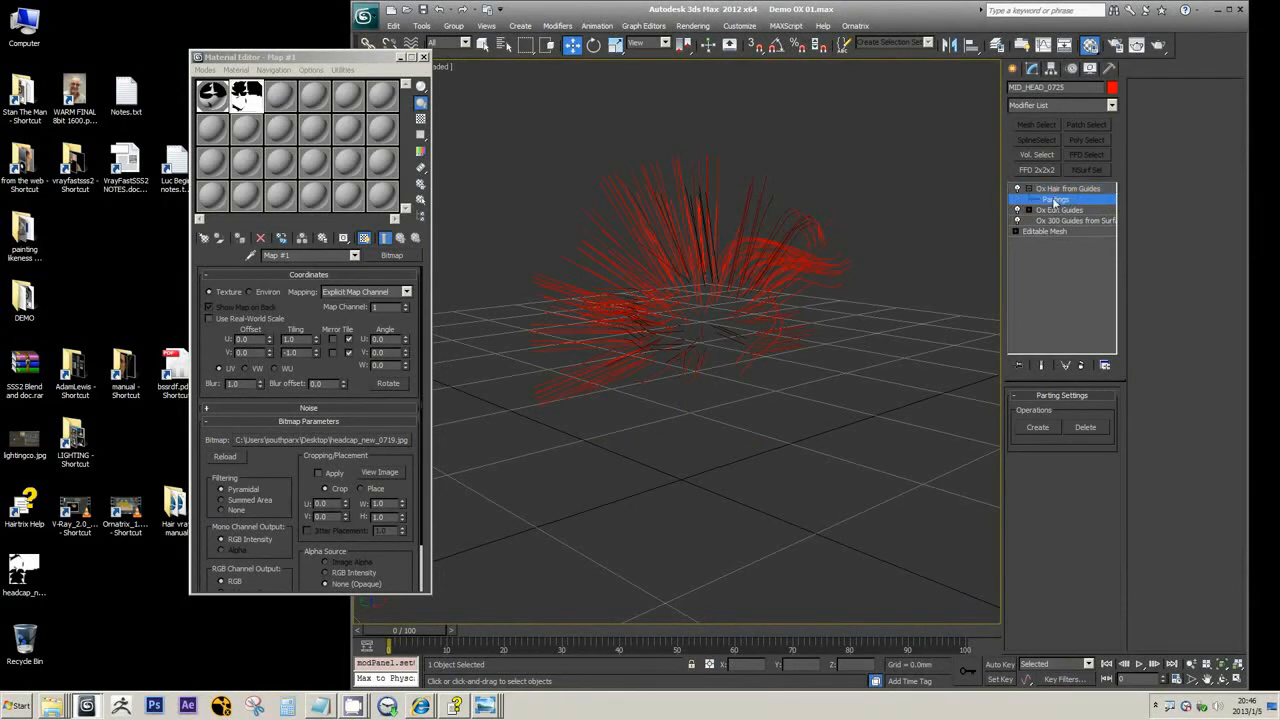
{"action": "left_click", "coordinate": [1062, 190]}
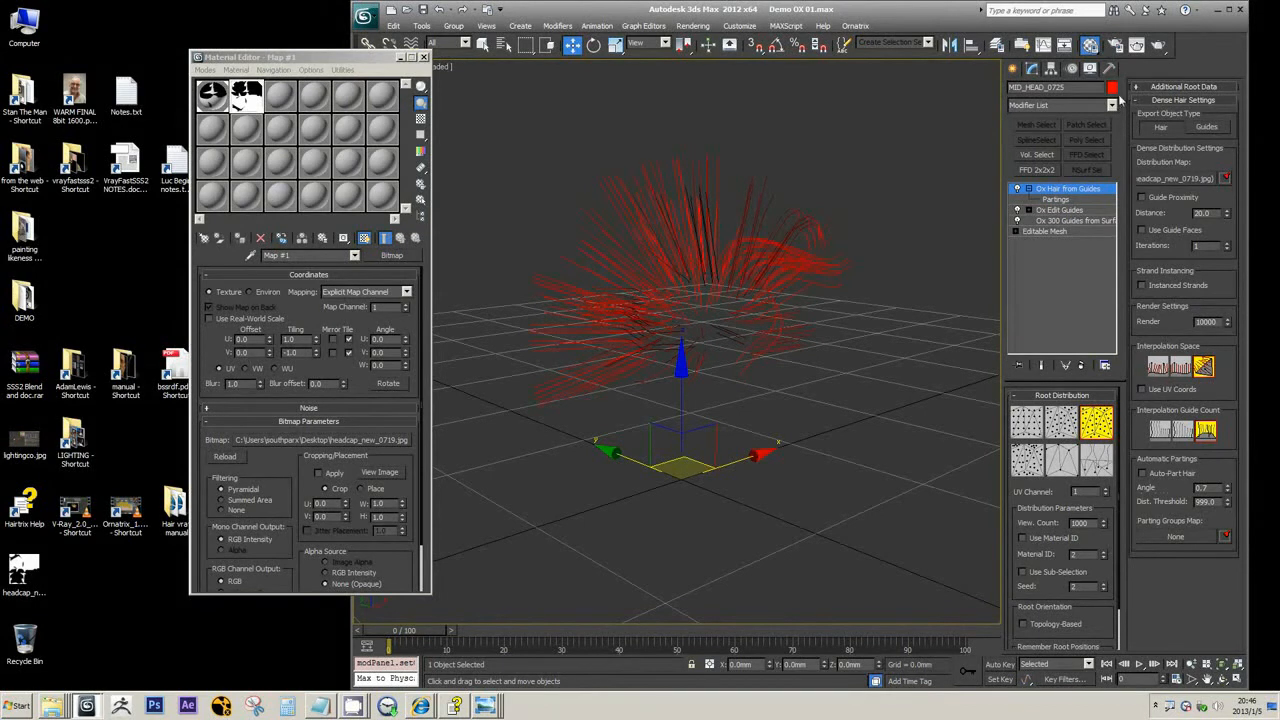
Add an Ox Hair Clustering modifier on top of Ox Hair from Guides
{"action": "left_click", "coordinate": [1112, 105]}
{"action": "scroll", "coordinate": [1116, 291], "scroll_direction": "down", "scroll_amount": 4}
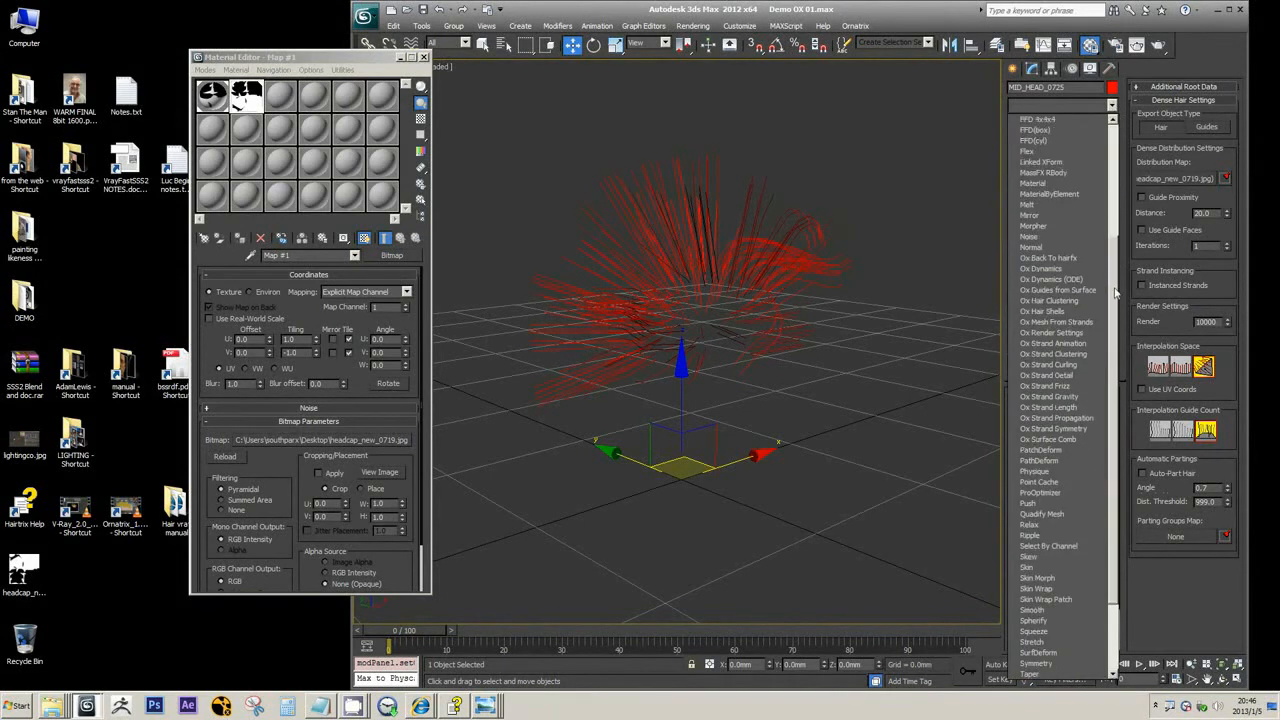
{"action": "left_click", "coordinate": [1068, 91]}
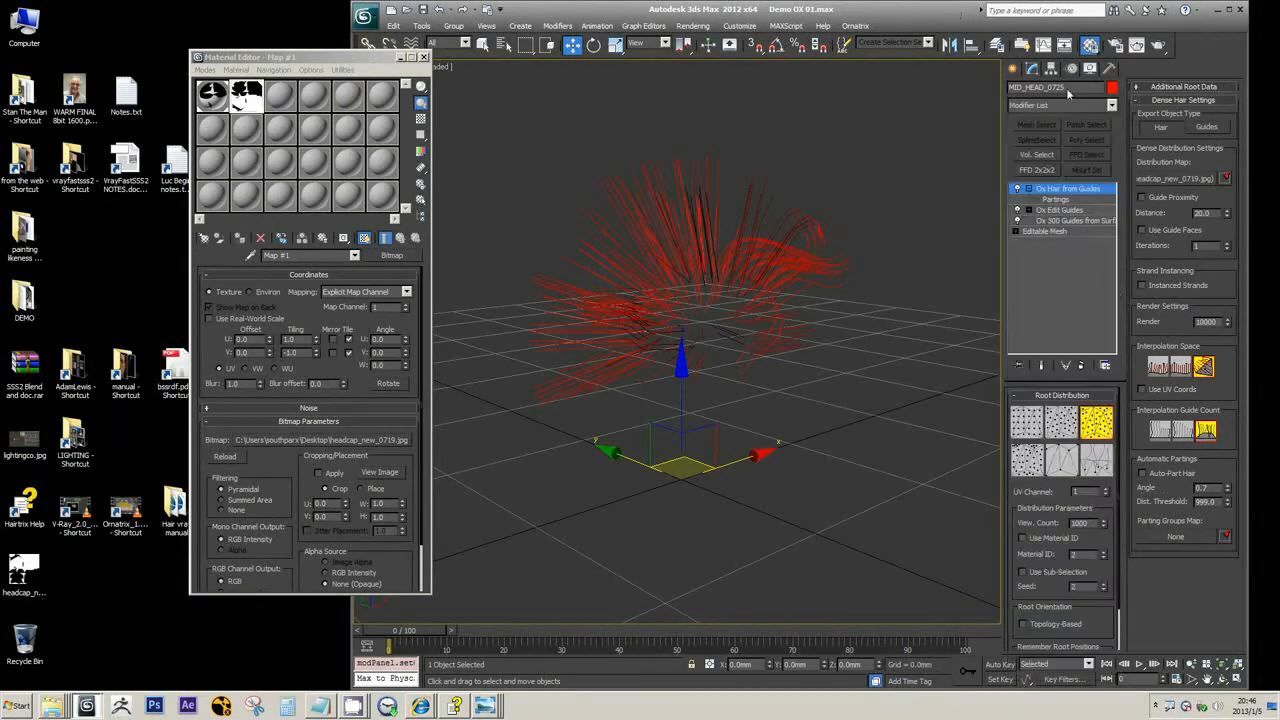
{"action": "left_click", "coordinate": [1113, 106]}
{"action": "left_click_drag", "start_coordinate": [1110, 186], "coordinate": [1114, 310]}
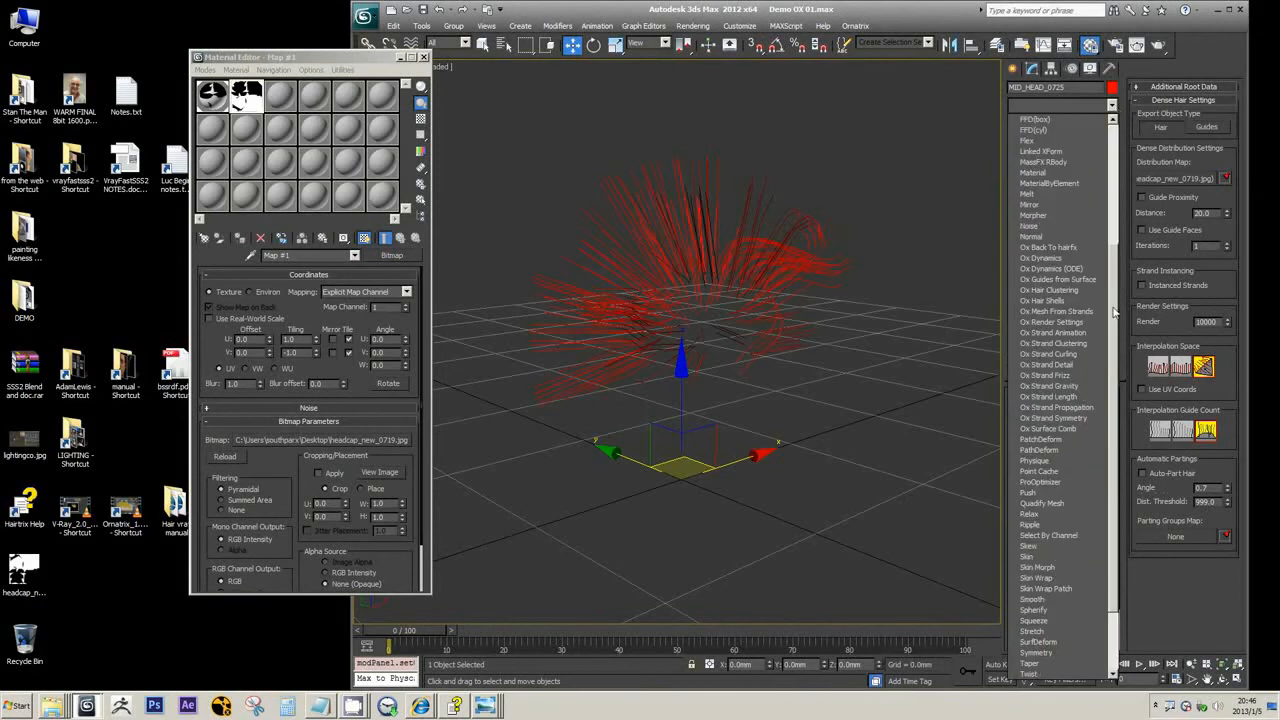
{"action": "left_click", "coordinate": [1048, 292]}
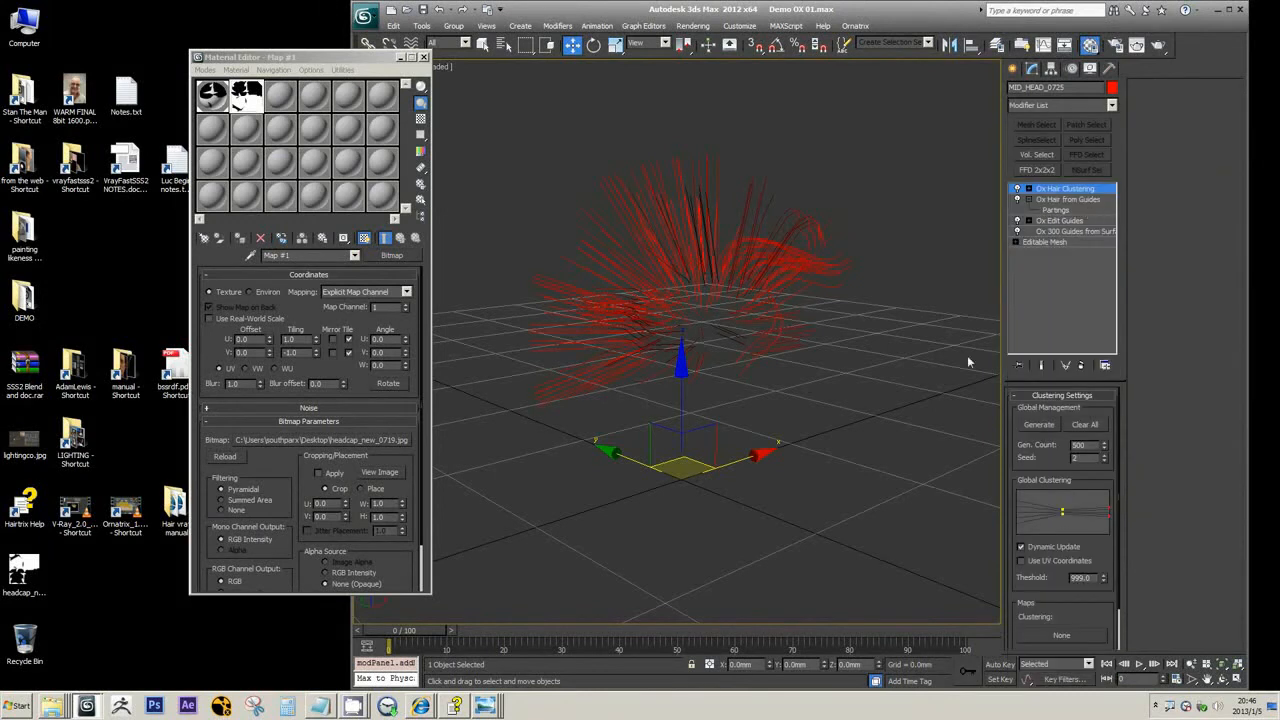
Examine the hair strands under Ox Hair Clustering up close and from several angles
{"action": "middle_click_drag", "start_coordinate": [969, 360], "coordinate": [811, 277], "text": "alt"}
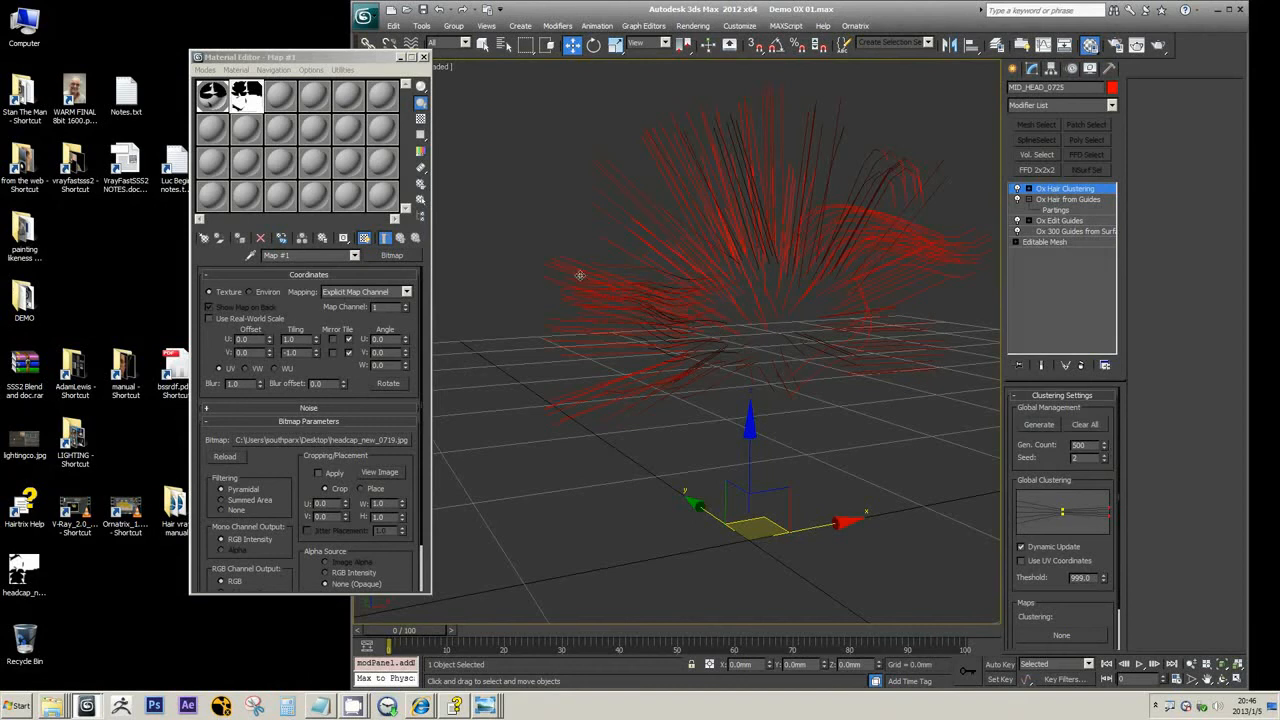
{"action": "middle_click_drag", "start_coordinate": [600, 292], "coordinate": [629, 323]}
{"action": "scroll", "coordinate": [629, 323], "scroll_direction": "up", "scroll_amount": 2}
{"action": "middle_click_drag", "start_coordinate": [547, 318], "coordinate": [562, 323]}
{"action": "scroll", "coordinate": [562, 323], "scroll_direction": "up", "scroll_amount": 2}
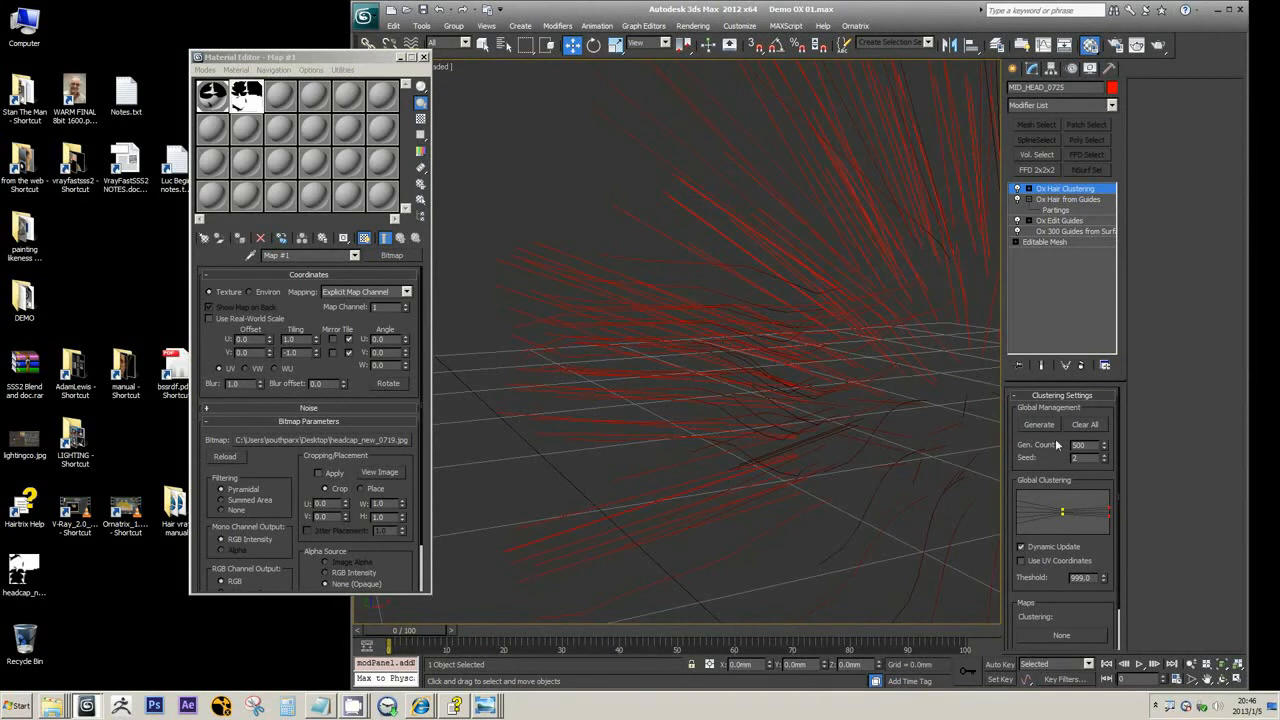
{"action": "scroll", "coordinate": [700, 335], "scroll_direction": "down", "scroll_amount": 4}
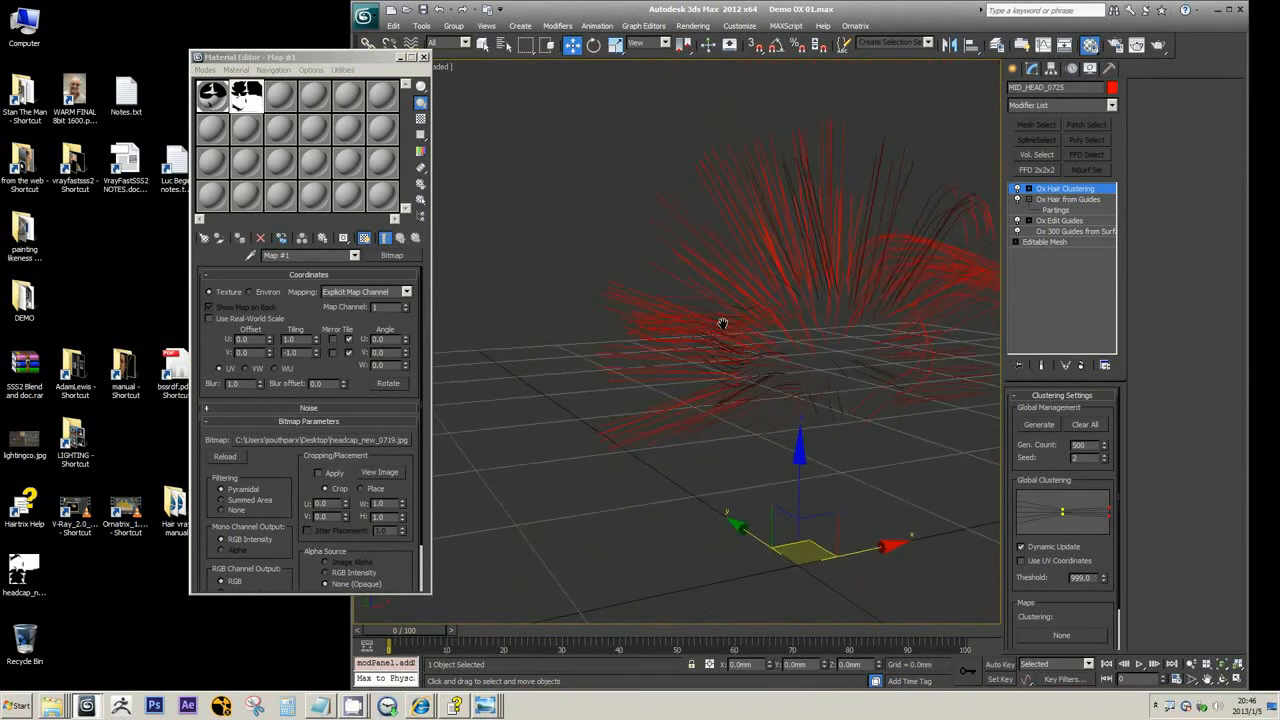
{"action": "middle_click_drag", "start_coordinate": [732, 339], "coordinate": [670, 369], "text": "alt"}
{"action": "scroll", "coordinate": [610, 313], "scroll_direction": "up", "scroll_amount": 3}
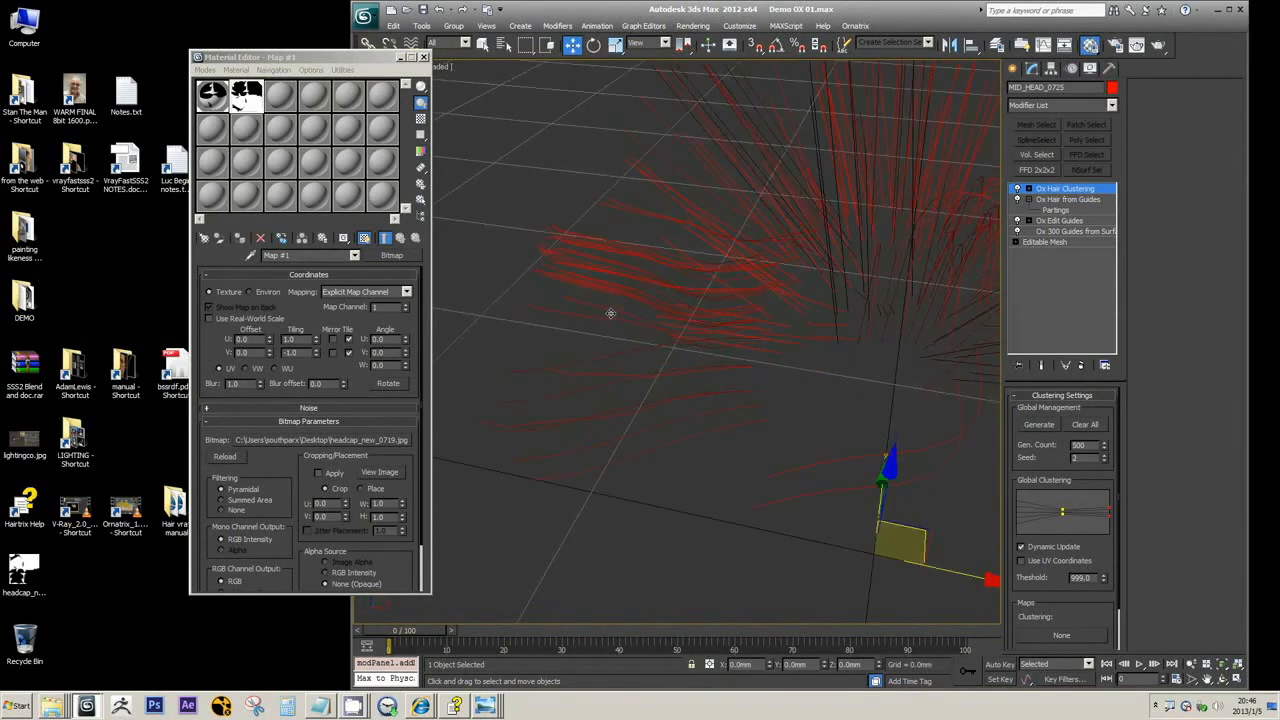
{"action": "middle_click_drag", "start_coordinate": [610, 313], "coordinate": [643, 354]}
{"action": "key", "text": "f"}
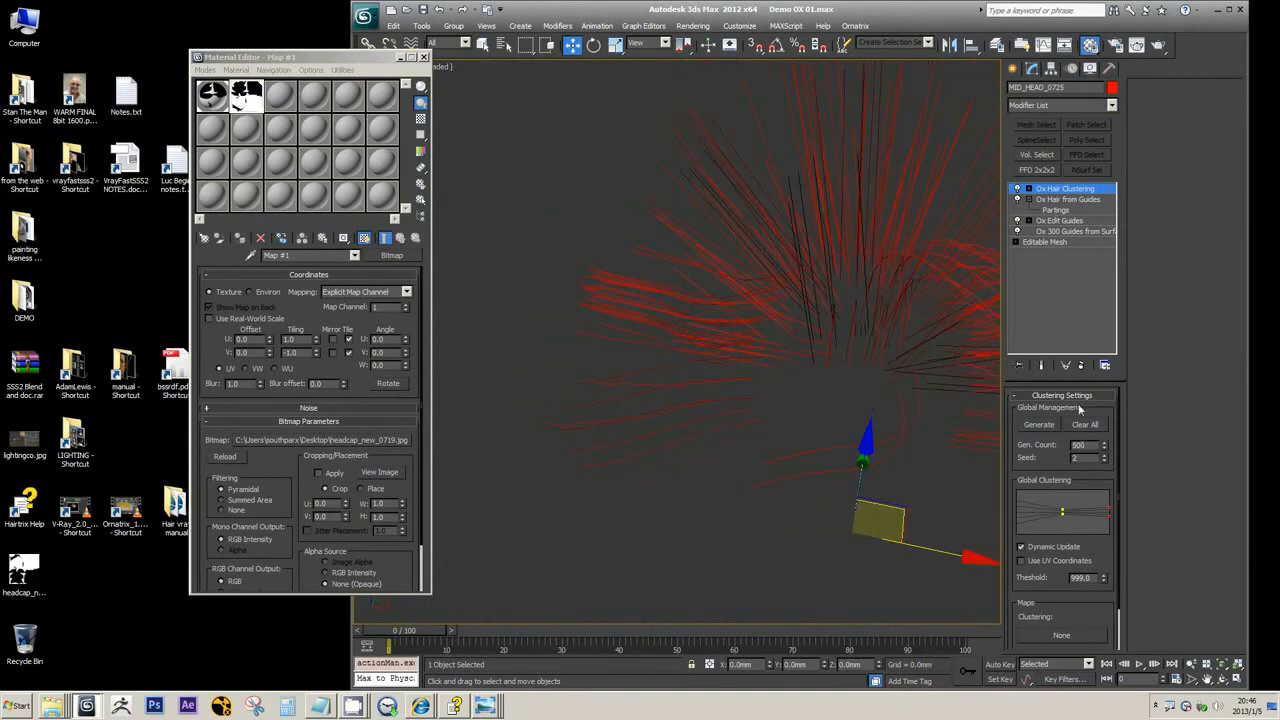
Set the render hair count of the Ox Hair from Guides modifier to 1000
{"action": "left_click", "coordinate": [1068, 199]}
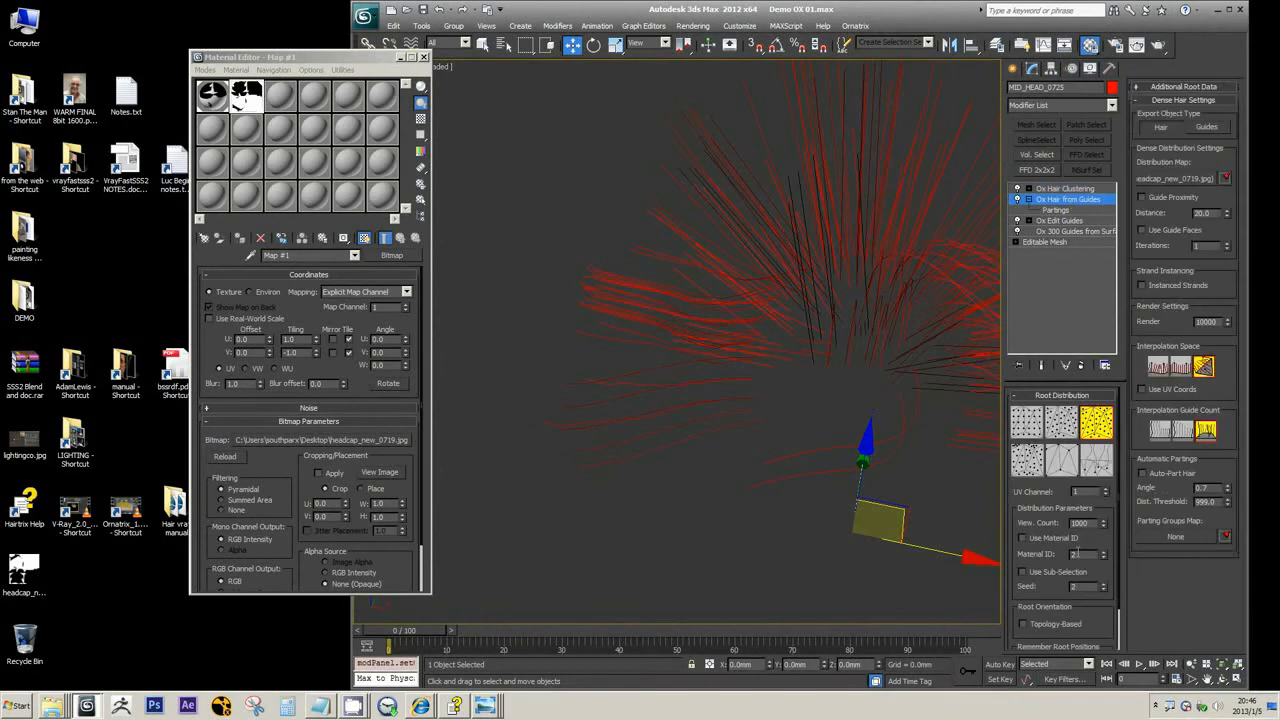
{"action": "double_click", "coordinate": [1080, 523]}
{"action": "middle_click_drag", "start_coordinate": [820, 234], "coordinate": [594, 251], "text": "alt"}
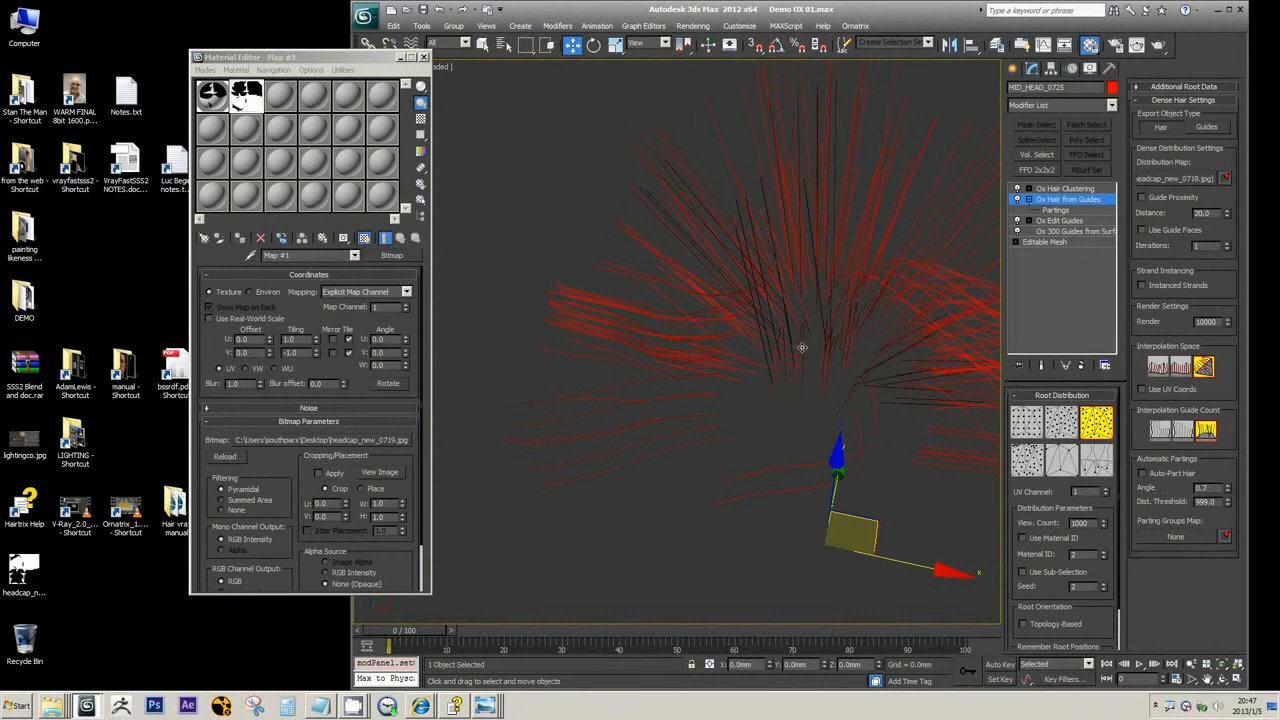
{"action": "middle_click_drag", "start_coordinate": [802, 347], "coordinate": [817, 340], "text": "alt"}
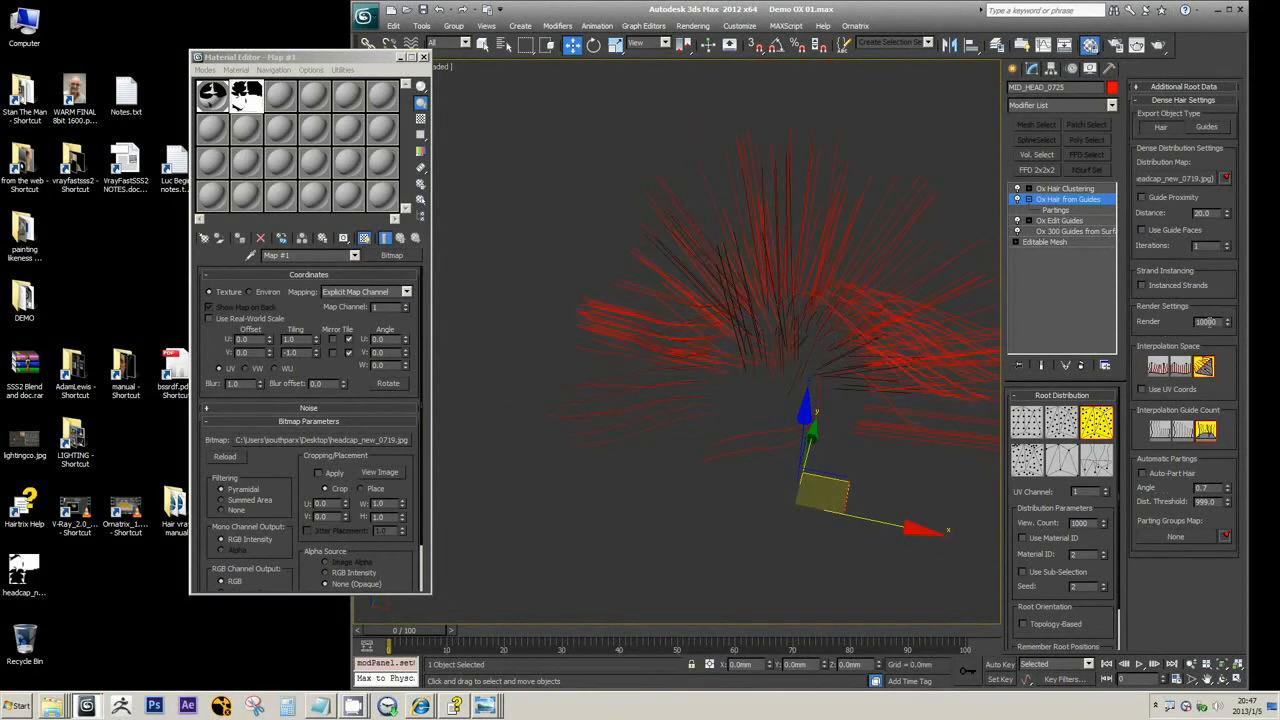
{"action": "type", "text": "0"}
{"action": "key", "text": "BackSpace"}
Rename the Ox Hair from Guides modifier as Ox 1000 Hair from Guides
{"action": "right_click", "coordinate": [1051, 201]}
{"action": "left_click", "coordinate": [1074, 207]}
{"action": "left_click", "coordinate": [1104, 200]}
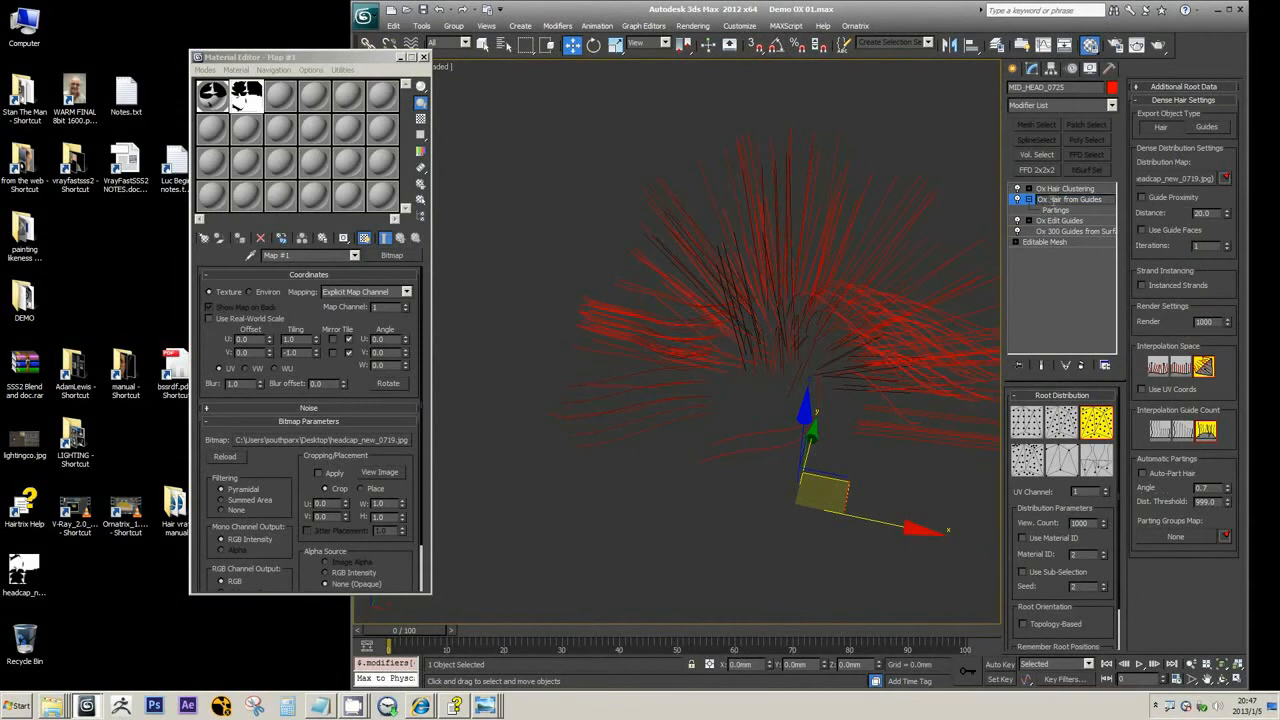
{"action": "type", "text": "1000"}
{"action": "key", "text": "Return"}
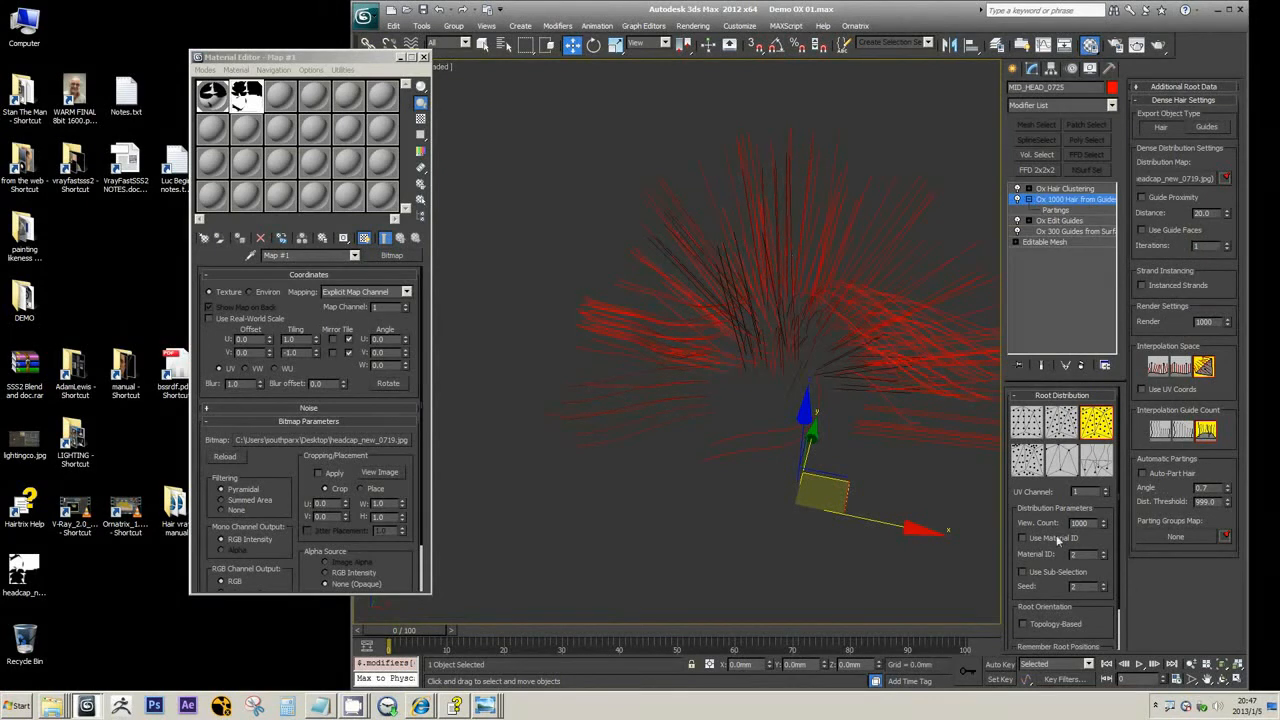
Set the Ox Hair Clustering generation count to 10, generate the clusters, and inspect the clumps from several angles
{"action": "left_click", "coordinate": [1075, 190]}
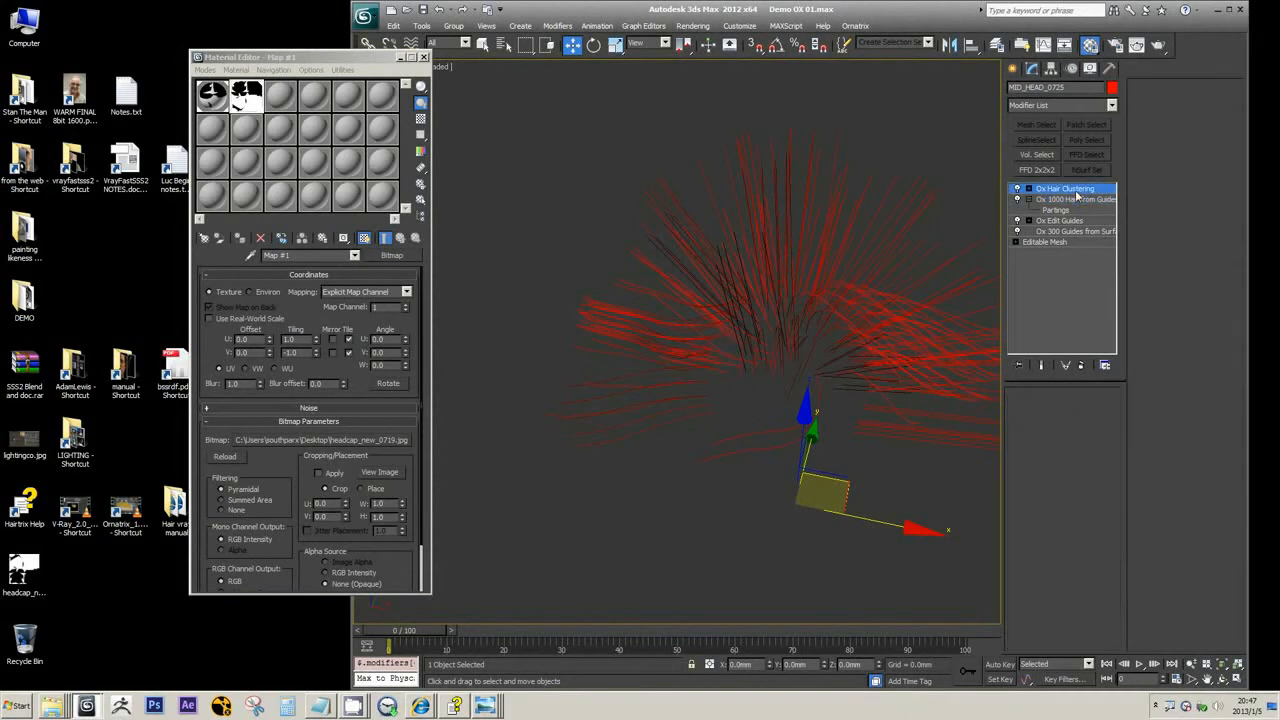
{"action": "double_click", "coordinate": [1090, 446]}
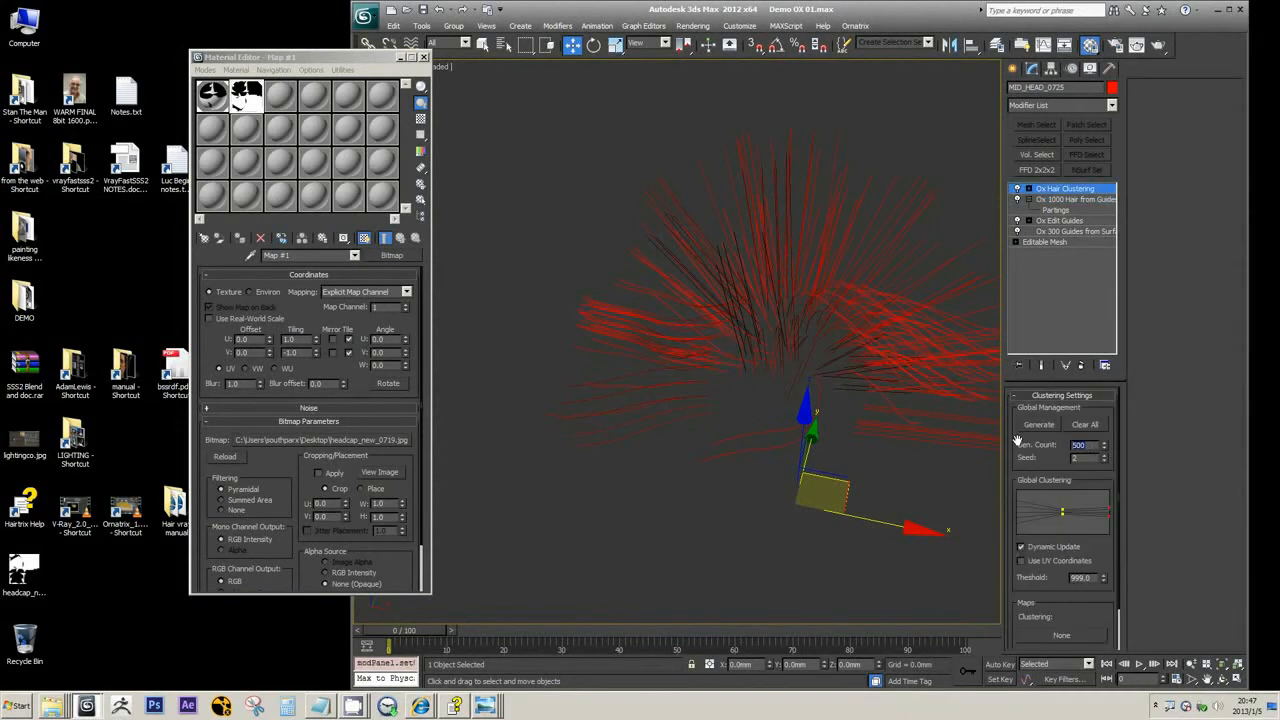
{"action": "type", "text": "3"}
{"action": "key", "text": "Return"}
{"action": "middle_click_drag", "start_coordinate": [928, 342], "coordinate": [850, 343]}
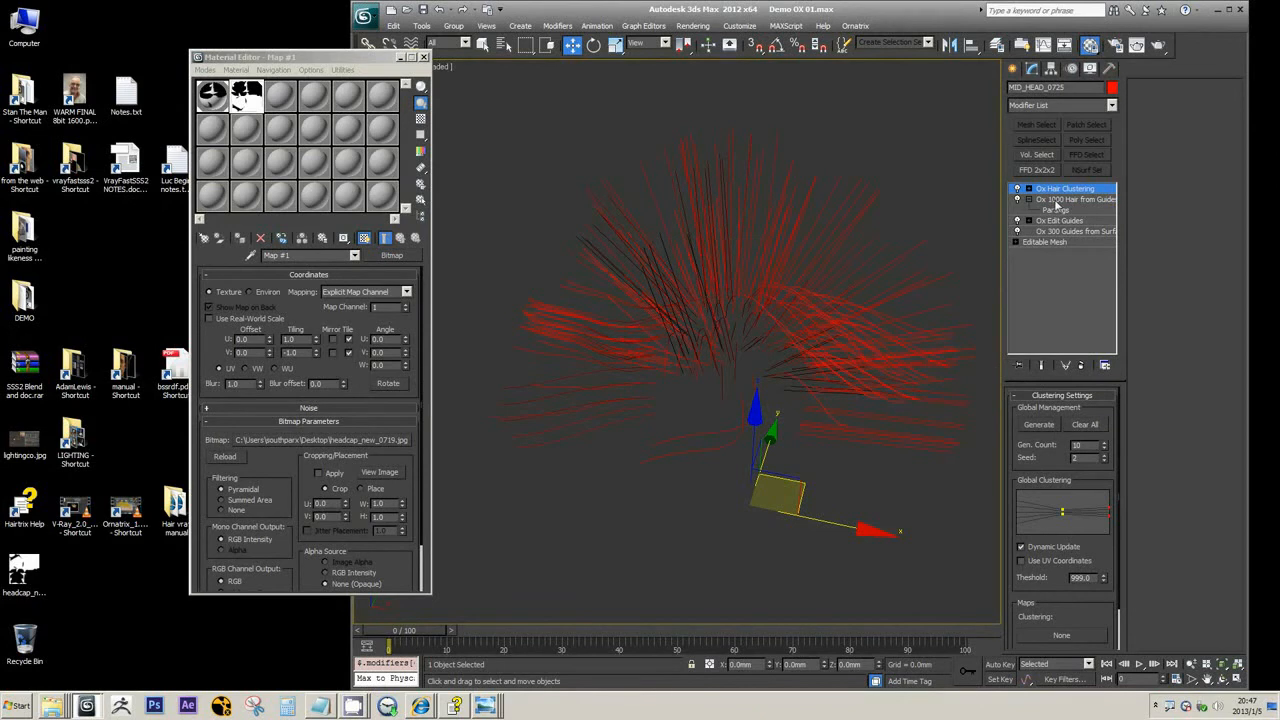
{"action": "left_click", "coordinate": [1040, 425]}
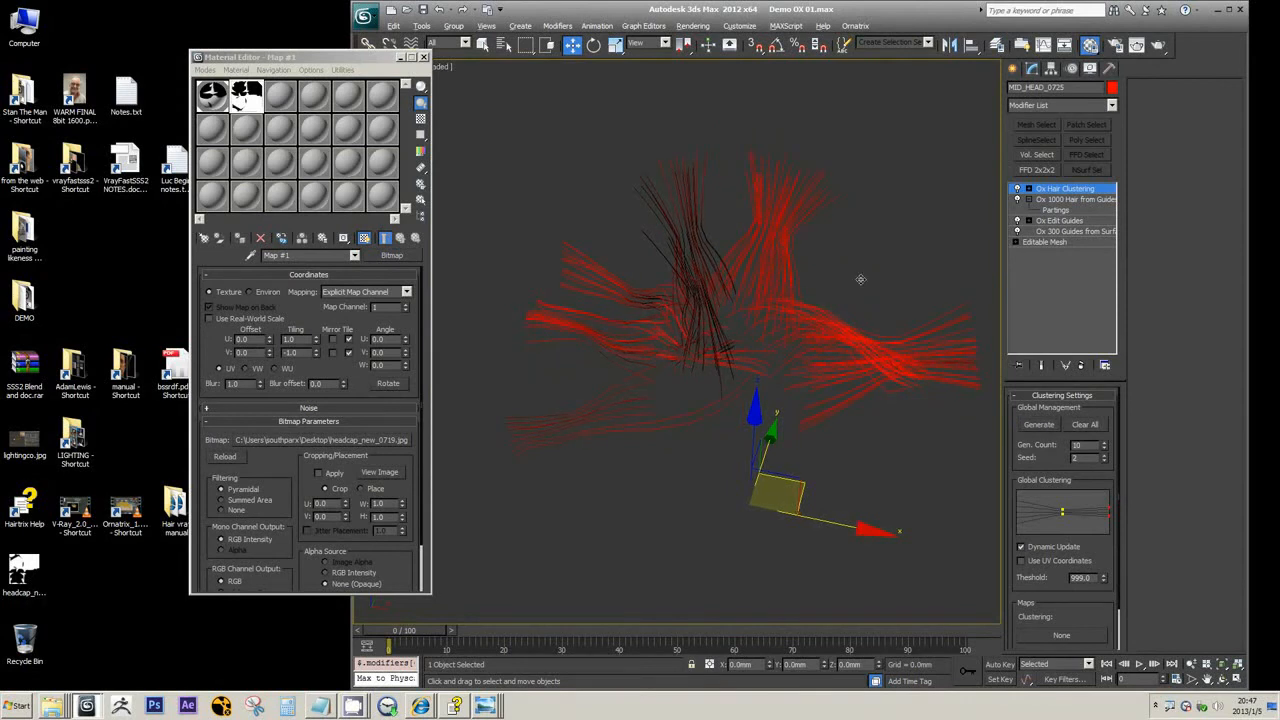
{"action": "middle_click_drag", "start_coordinate": [860, 279], "coordinate": [897, 493], "text": "alt"}
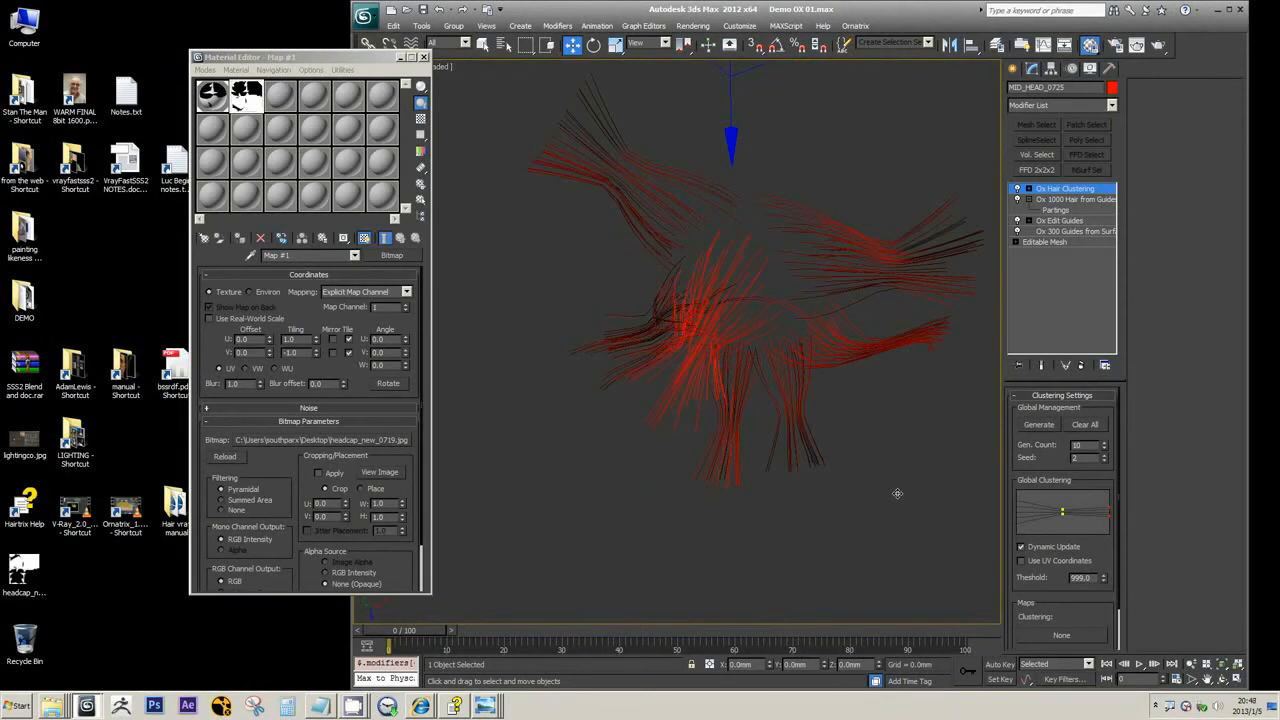
{"action": "middle_click_drag", "start_coordinate": [809, 266], "coordinate": [783, 320], "text": "alt"}
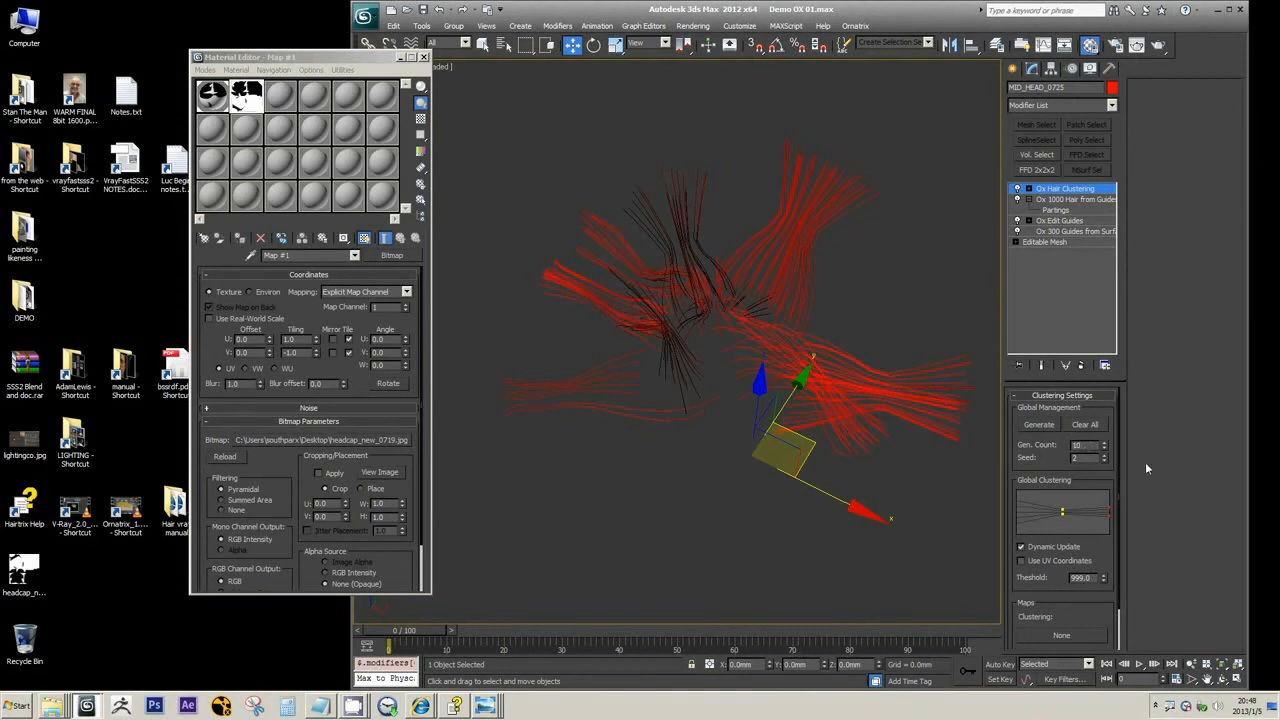
Set the clustering generation count to 500 and regenerate the hair clusters
{"action": "key", "text": "BackSpace"}
{"action": "type", "text": "500"}
{"action": "left_click", "coordinate": [1036, 426]}
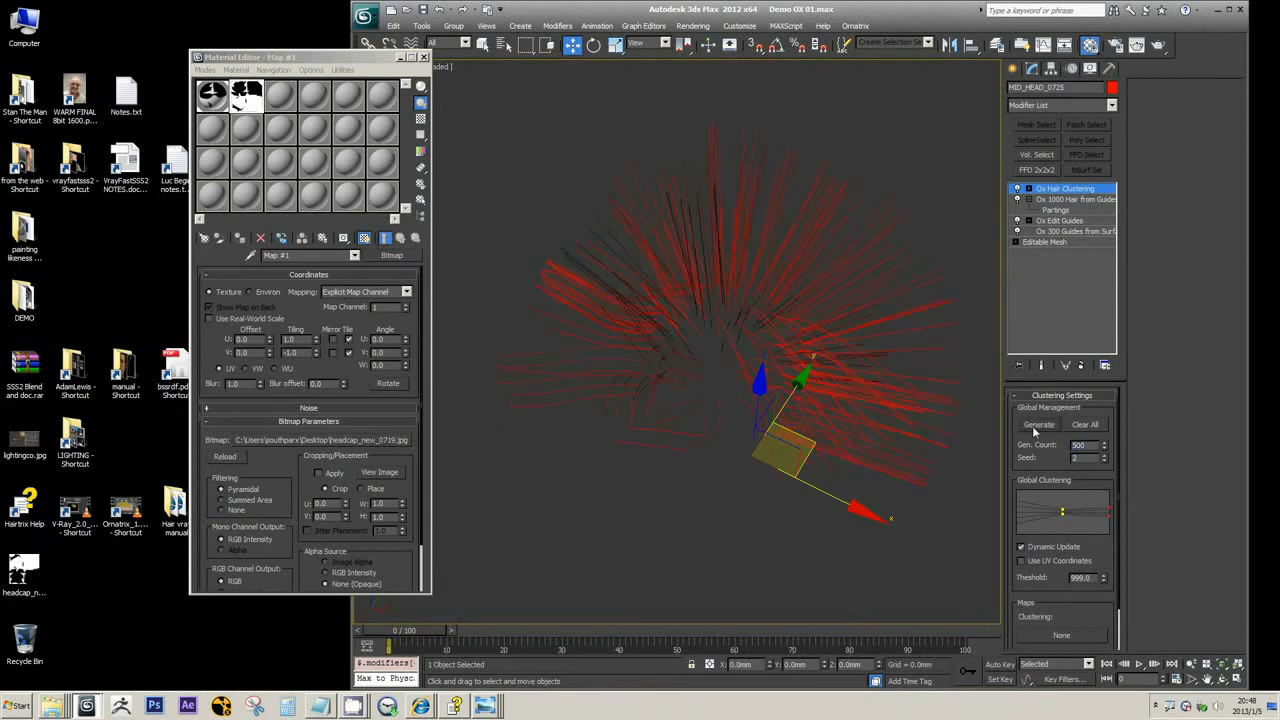
{"action": "middle_click_drag", "start_coordinate": [778, 393], "coordinate": [751, 379], "text": "alt"}
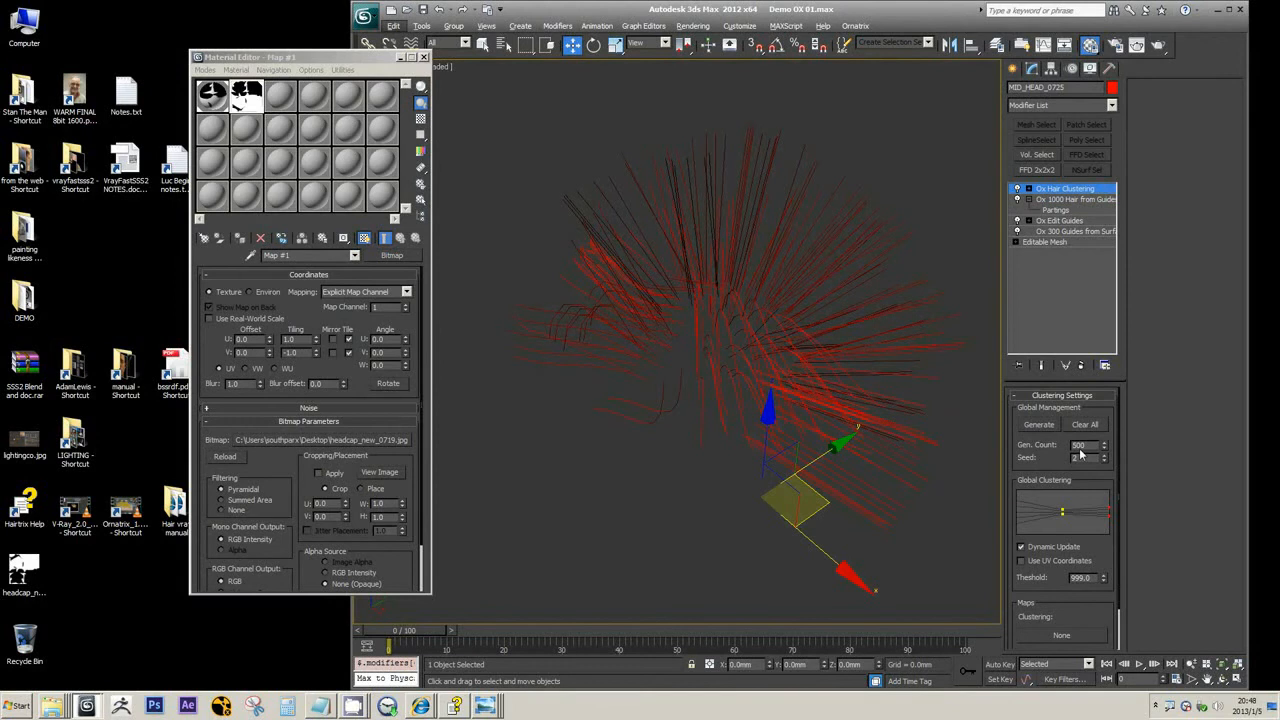
Reduce the clustering generation count to 100, regenerate the clusters, and check the hair
{"action": "left_click_drag", "start_coordinate": [1096, 445], "coordinate": [1053, 445]}
{"action": "type", "text": "100"}
{"action": "key", "text": "Return"}
{"action": "left_click", "coordinate": [1046, 430]}
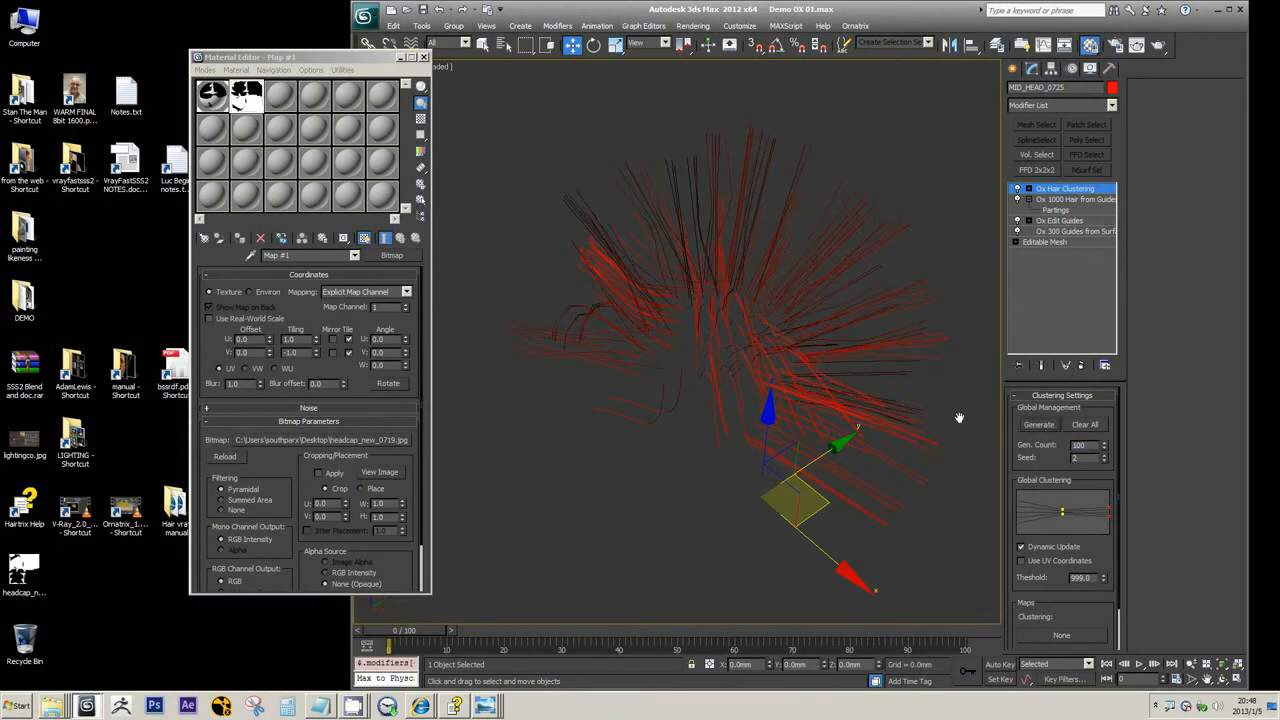
{"action": "mouse_move", "coordinate": [740, 340]}
{"action": "middle_mouse_down", "text": "alt"}
{"action": "mouse_move", "coordinate": [813, 338]}
{"action": "mouse_move", "coordinate": [764, 338]}
{"action": "middle_mouse_up", "text": "alt"}
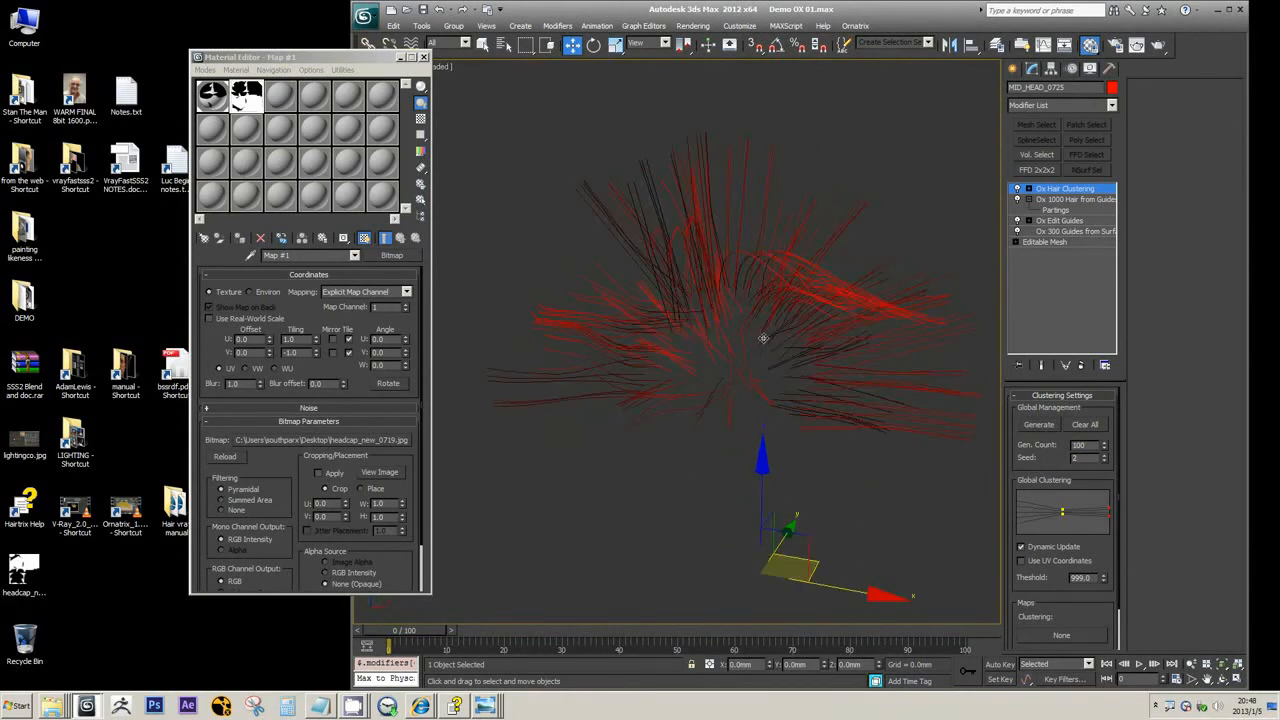
Set the clustering generation count to 50, regenerate the clusters, and review the hair and the remaining clustering settings
{"action": "double_click", "coordinate": [1080, 445]}
{"action": "type", "text": "50"}
{"action": "left_click", "coordinate": [1041, 427]}
{"action": "middle_click_drag", "start_coordinate": [617, 296], "coordinate": [648, 256], "text": "alt"}
{"action": "scroll", "coordinate": [613, 254], "scroll_direction": "up", "scroll_amount": 2}
{"action": "middle_click_drag", "start_coordinate": [609, 207], "coordinate": [636, 225], "text": "alt"}
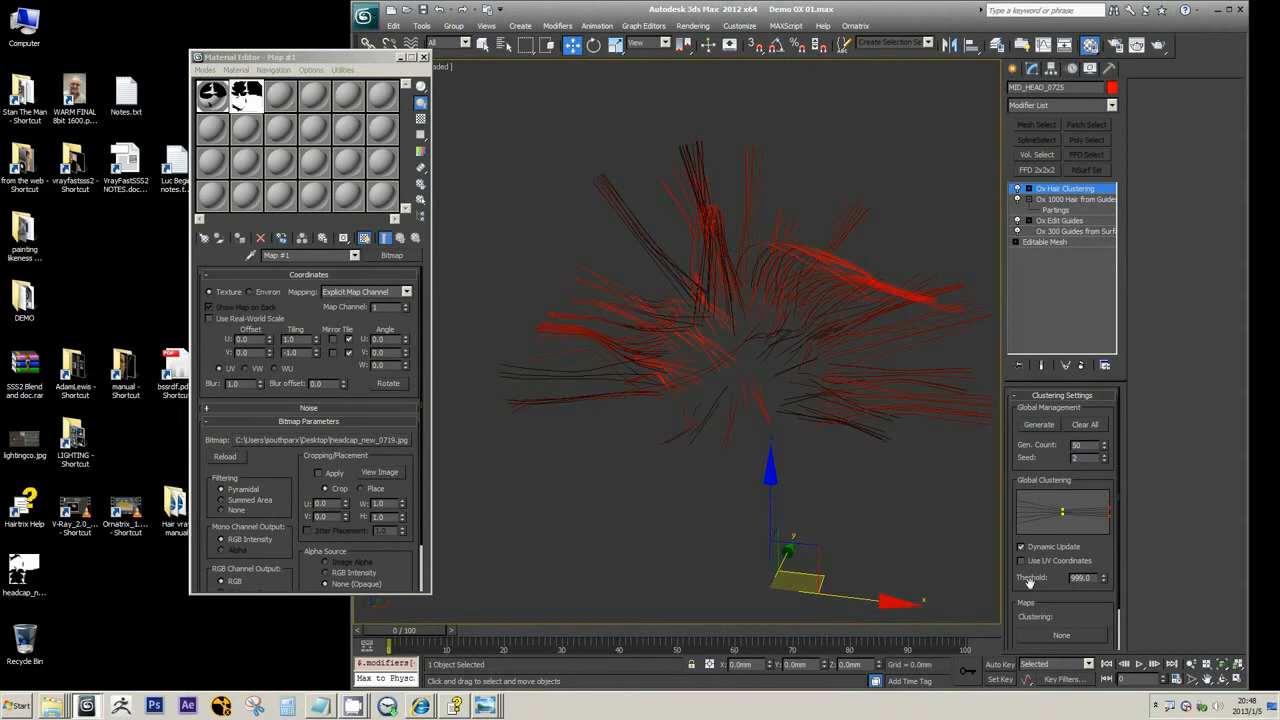
{"action": "scroll", "coordinate": [1010, 560], "scroll_direction": "down", "scroll_amount": 2}
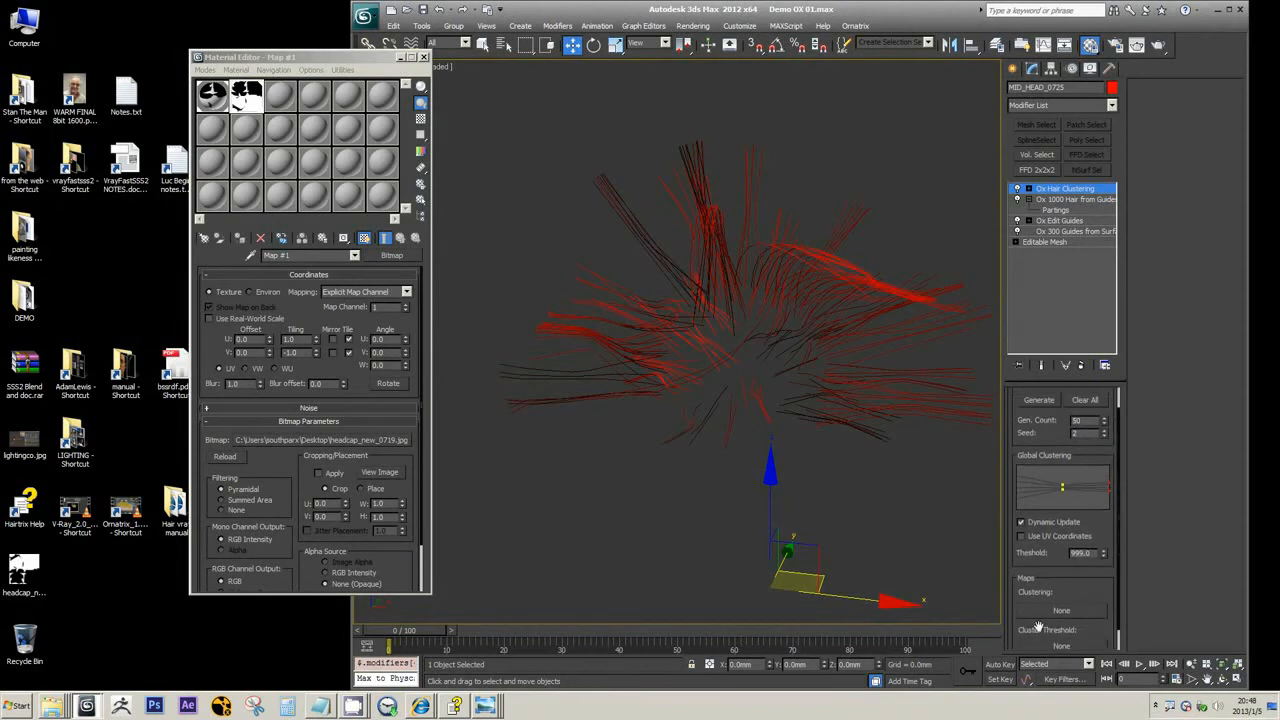
{"action": "scroll", "coordinate": [1014, 555], "scroll_direction": "up", "scroll_amount": 2}
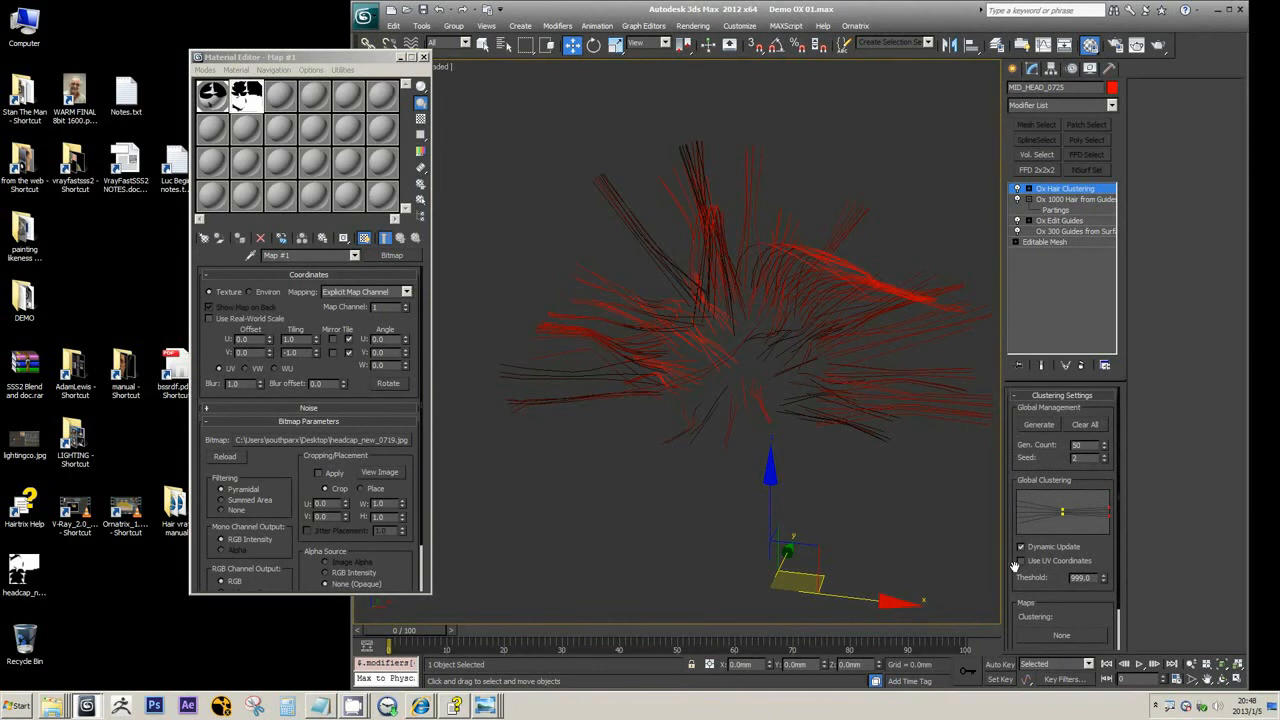
Search the Hairtrix Reference Guide for "hair shell" and open the Ox Hair Shells Modifier topic
{"action": "middle_click_drag", "start_coordinate": [828, 292], "coordinate": [832, 313], "text": "alt"}
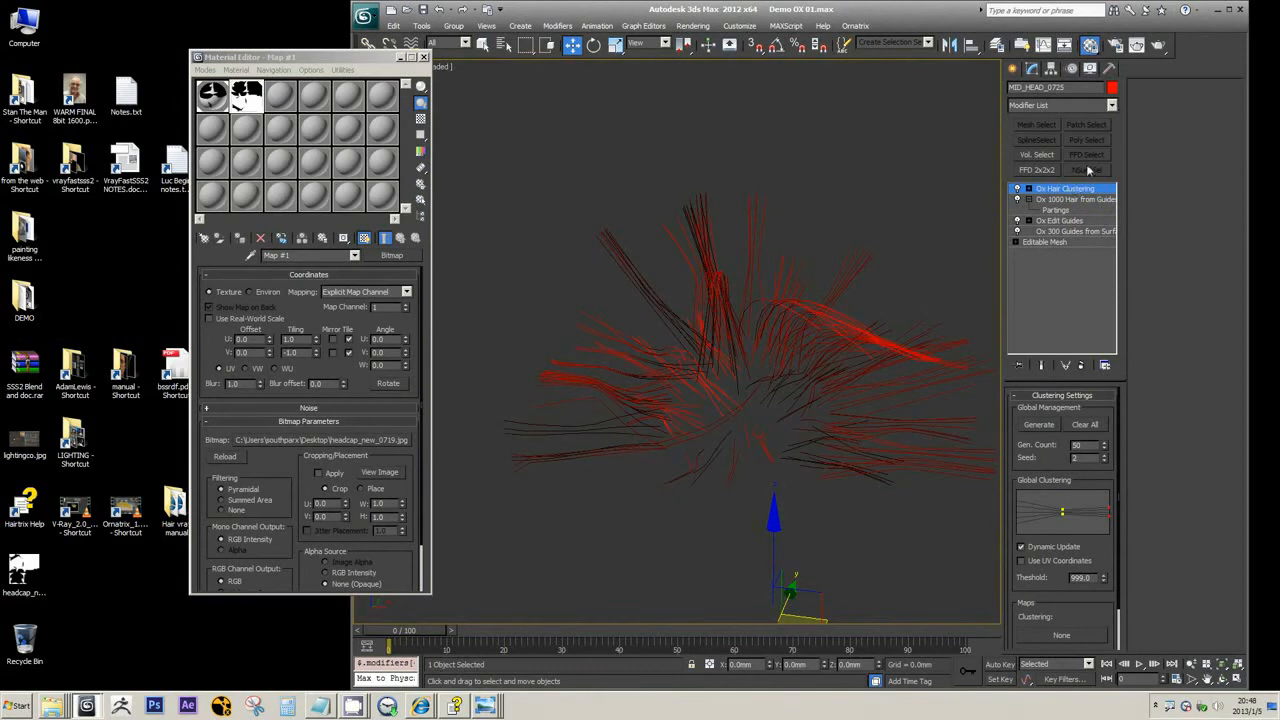
{"action": "left_click", "coordinate": [1112, 105]}
{"action": "scroll", "coordinate": [1118, 320], "scroll_direction": "down", "scroll_amount": 2}
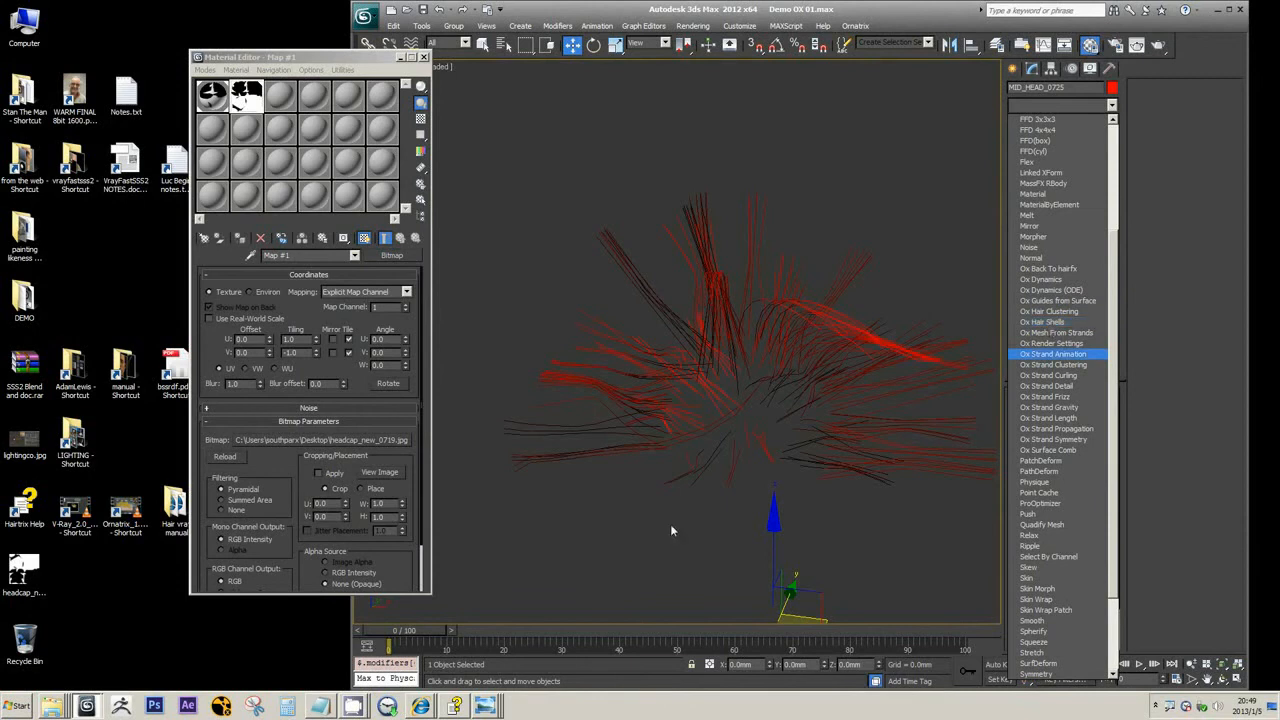
{"action": "left_click", "coordinate": [449, 708]}
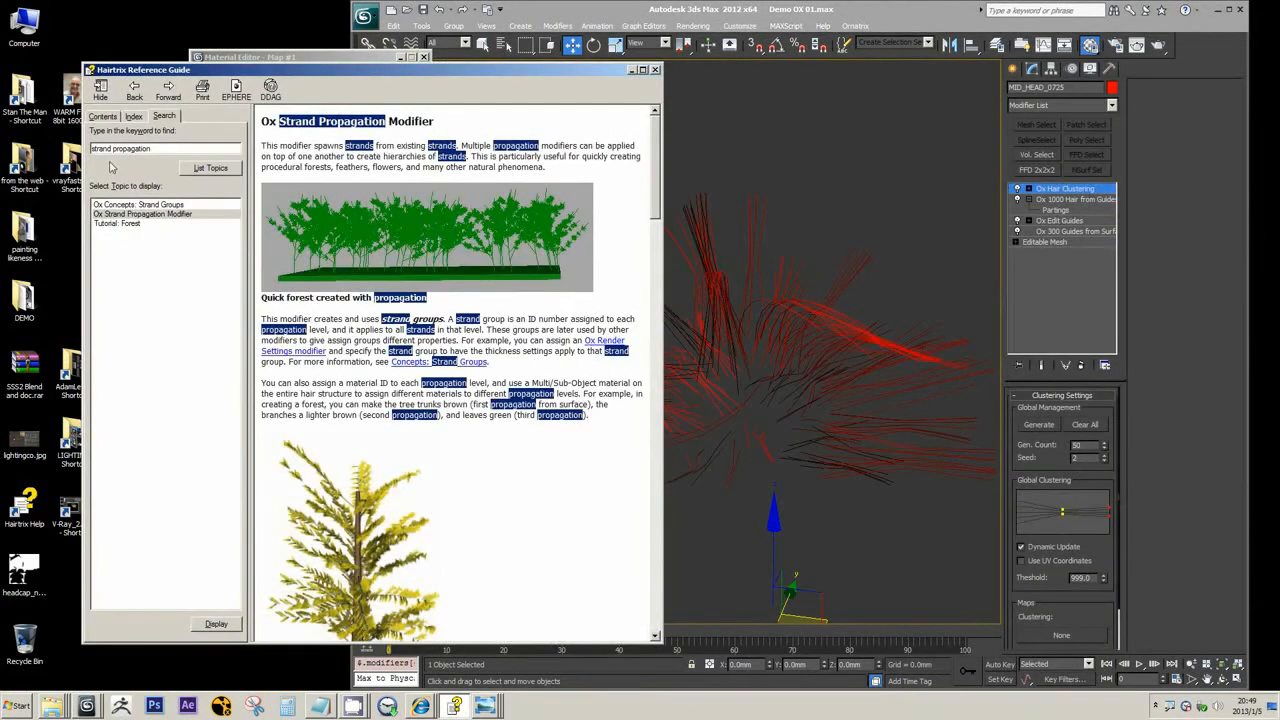
{"action": "left_click_drag", "start_coordinate": [152, 149], "coordinate": [3, 153]}
{"action": "type", "text": "hair shell"}
{"action": "key", "text": "Return"}
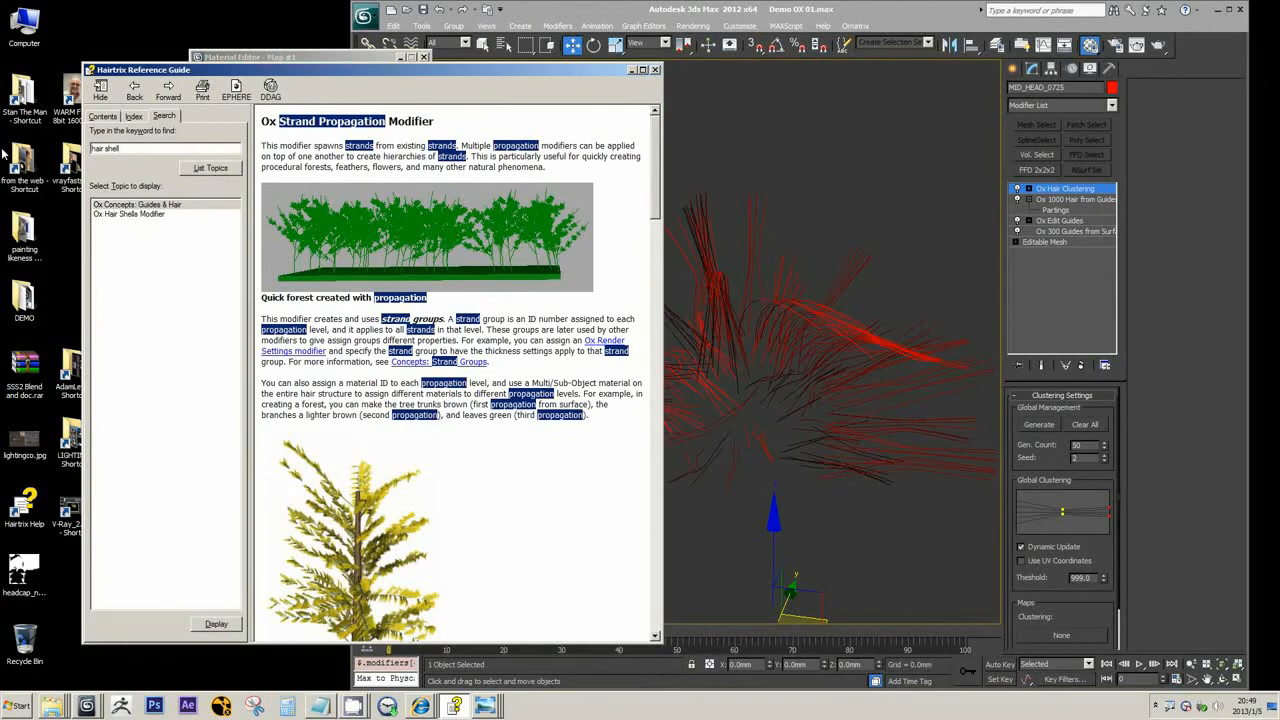
{"action": "left_click", "coordinate": [130, 214]}
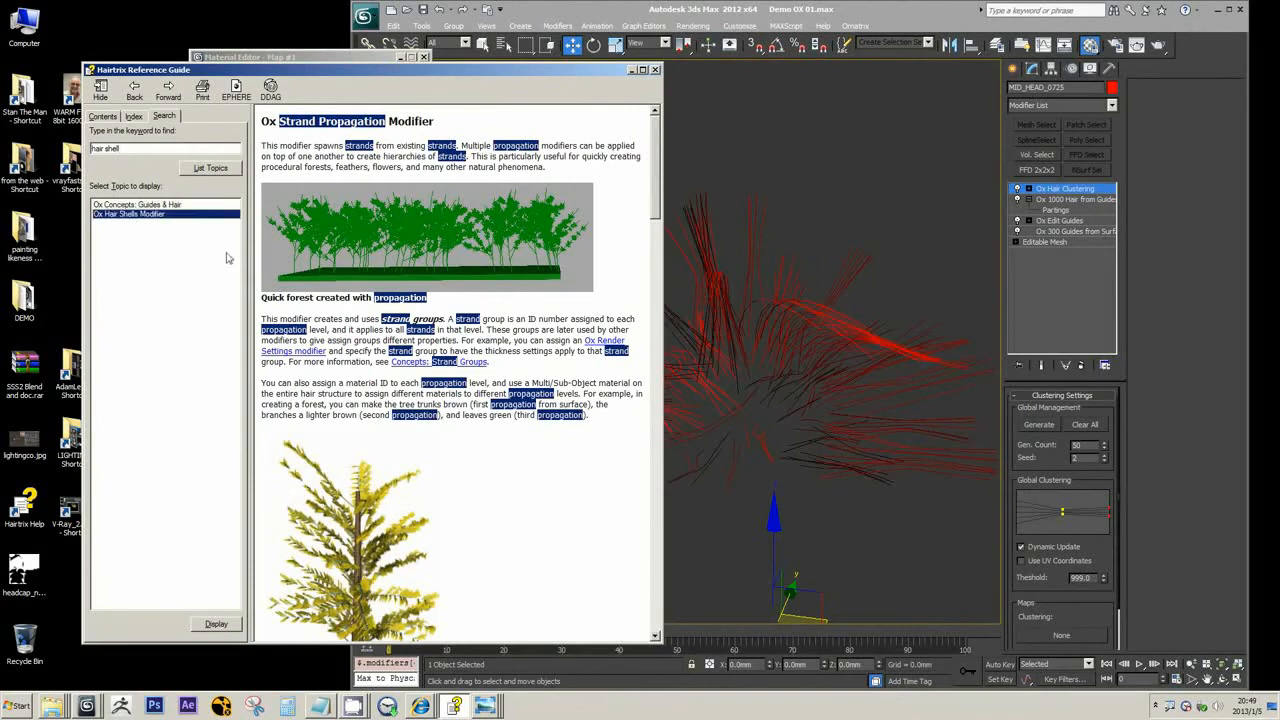
{"action": "double_click", "coordinate": [137, 219]}
Read through the Ox Hair Shells page, including its Shelling Volume options, and return to 3ds Max
{"action": "scroll", "coordinate": [398, 305], "scroll_direction": "down", "scroll_amount": 5}
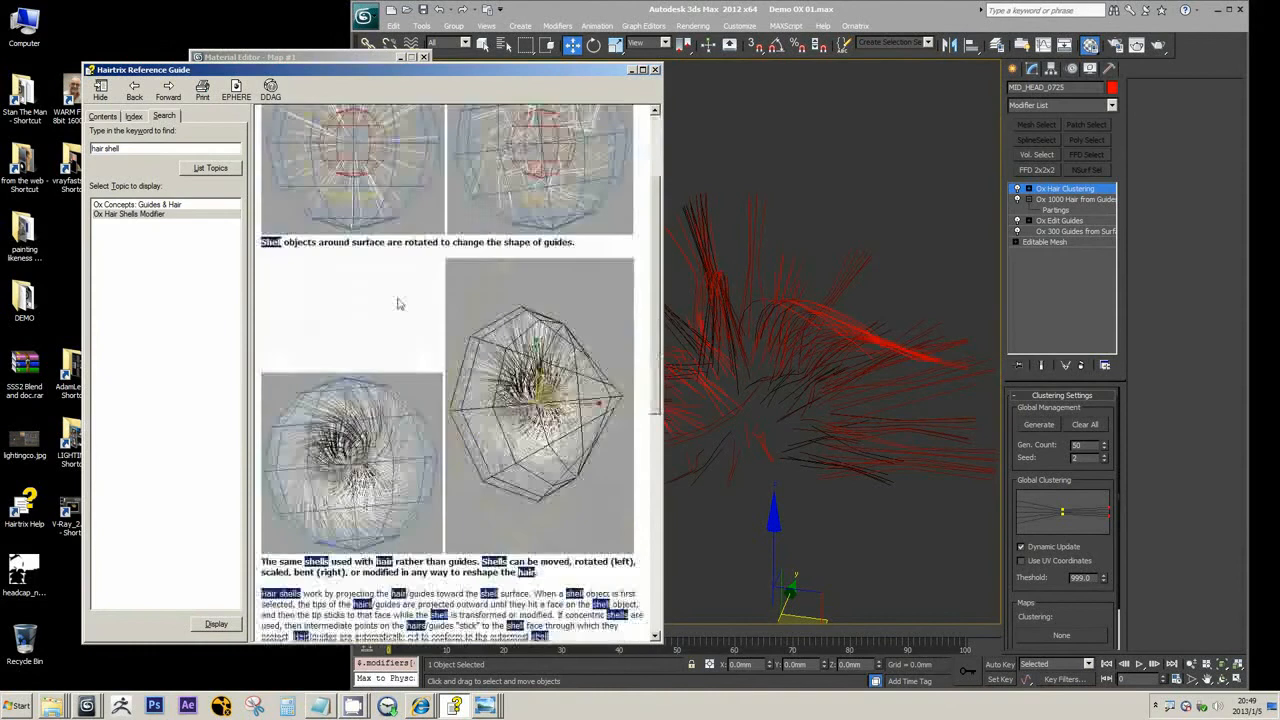
{"action": "scroll", "coordinate": [398, 305], "scroll_direction": "down", "scroll_amount": 3}
{"action": "scroll", "coordinate": [405, 315], "scroll_direction": "up", "scroll_amount": 8}
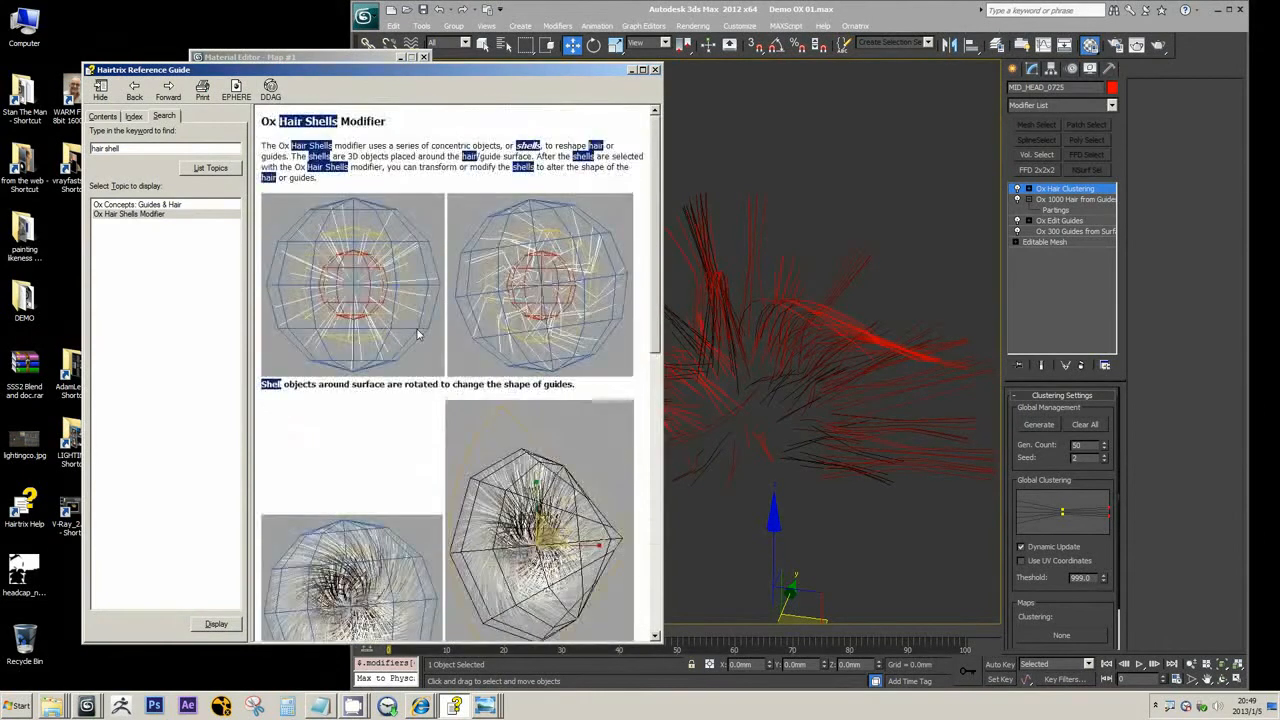
{"action": "scroll", "coordinate": [415, 330], "scroll_direction": "down", "scroll_amount": 3}
{"action": "scroll", "coordinate": [418, 337], "scroll_direction": "down", "scroll_amount": 5}
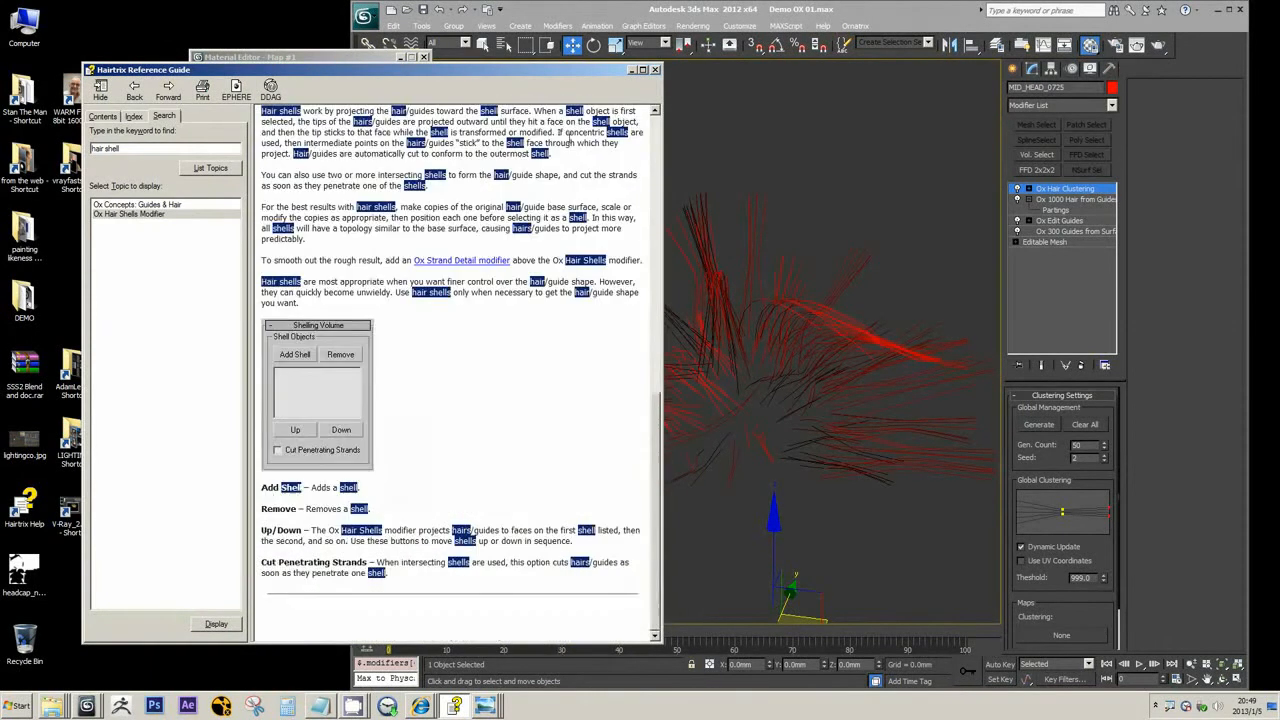
{"action": "left_click", "coordinate": [631, 70]}
Add the Ox Mesh From Strands modifier using flat billboards with Export Guide Mesh Data enabled, and show edged faces in the viewport
{"action": "left_click", "coordinate": [1111, 104]}
{"action": "scroll", "coordinate": [1062, 300], "scroll_direction": "down", "scroll_amount": 2}
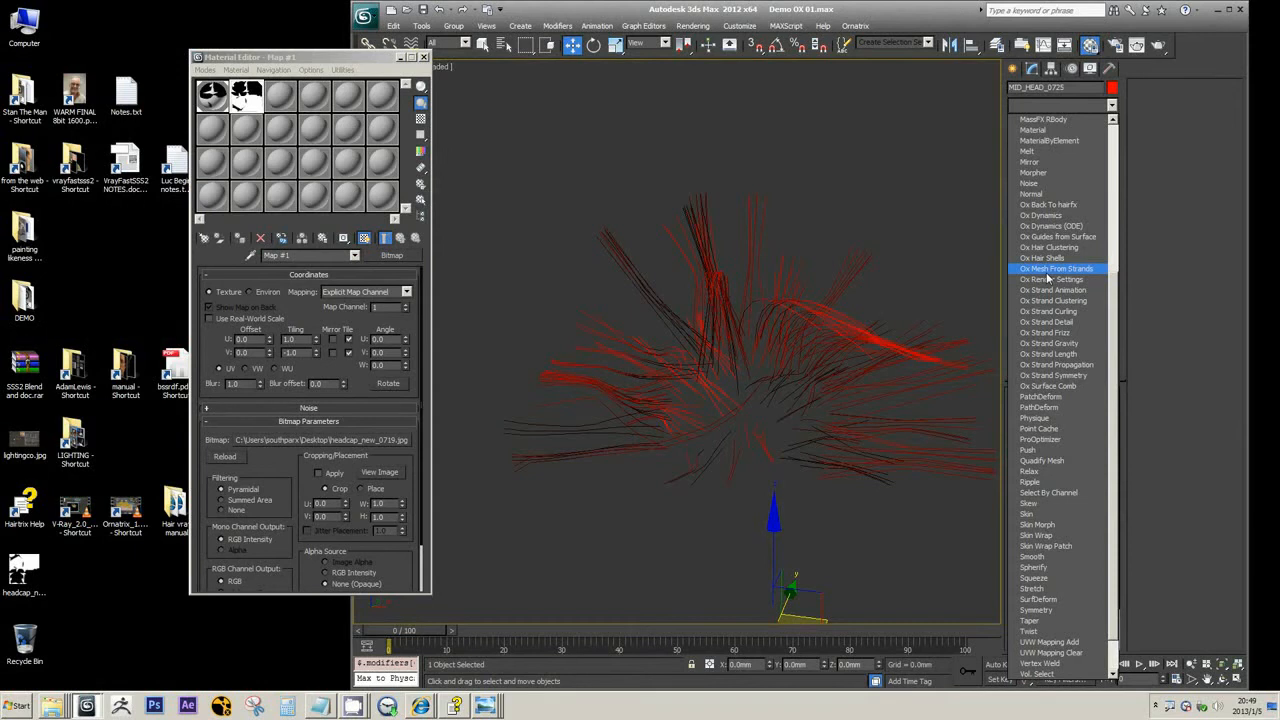
{"action": "left_click", "coordinate": [1047, 274]}
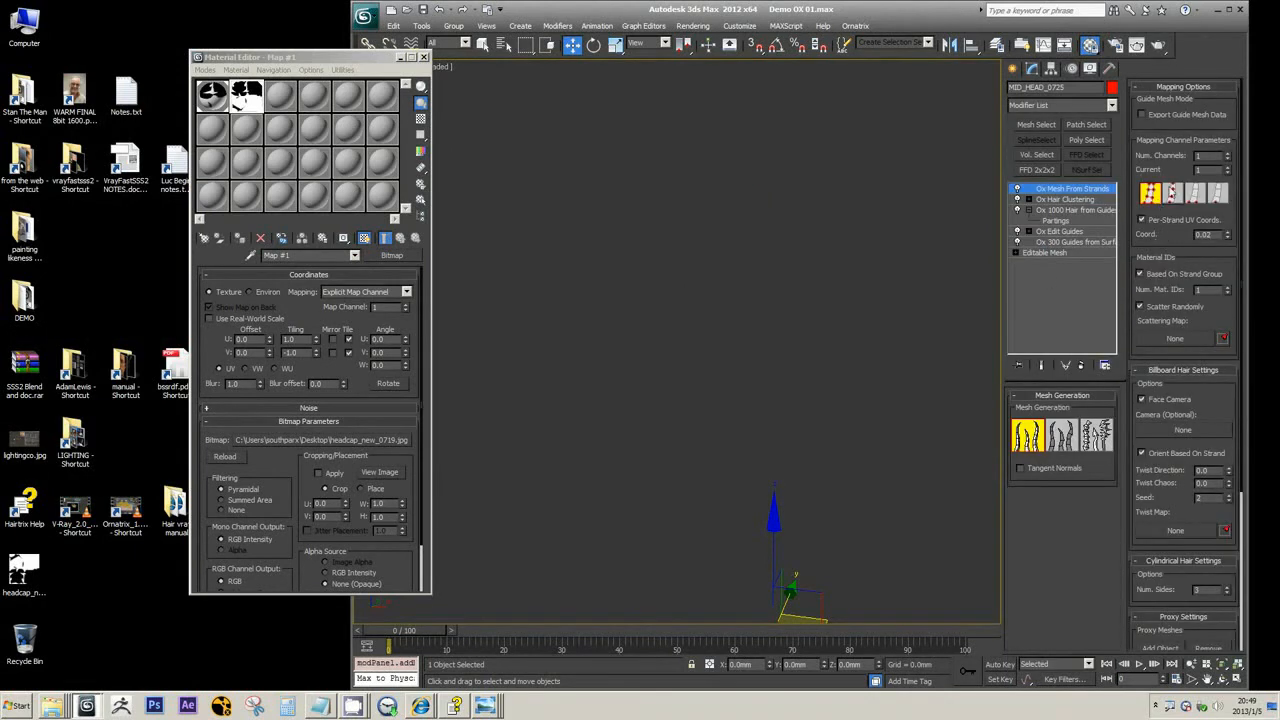
{"action": "left_click", "coordinate": [1162, 118]}
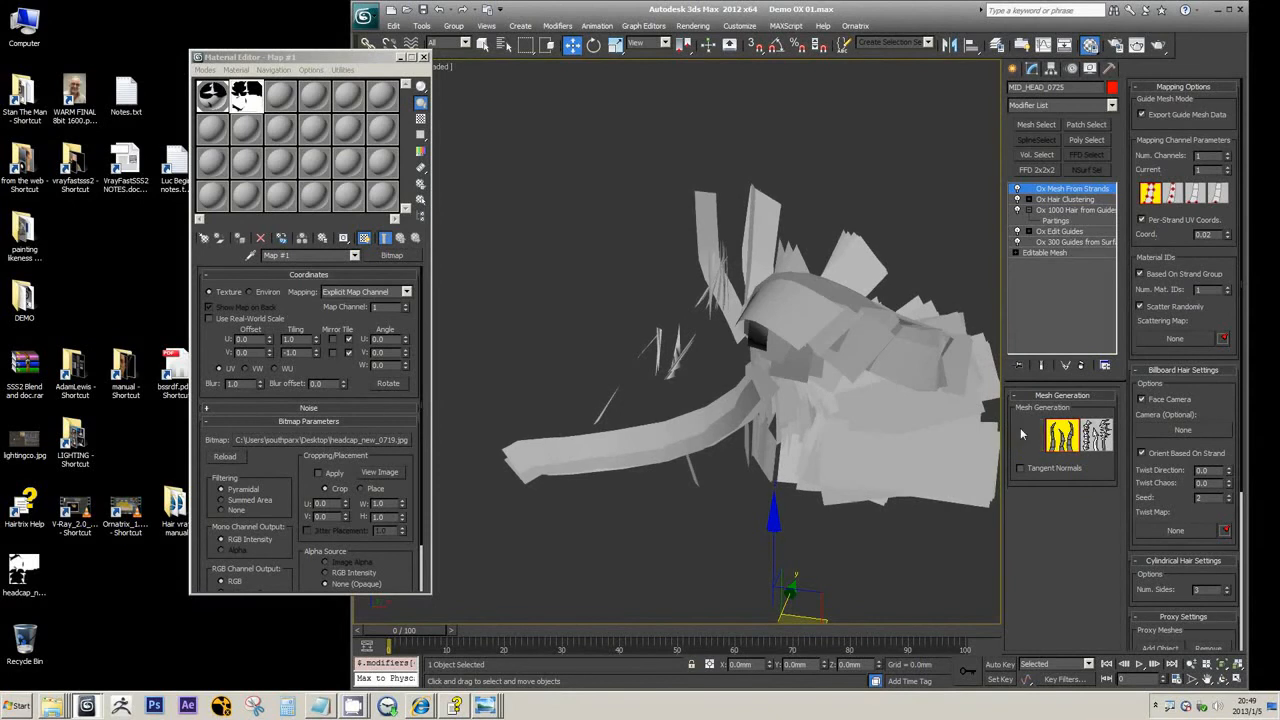
{"action": "key", "text": "F4"}
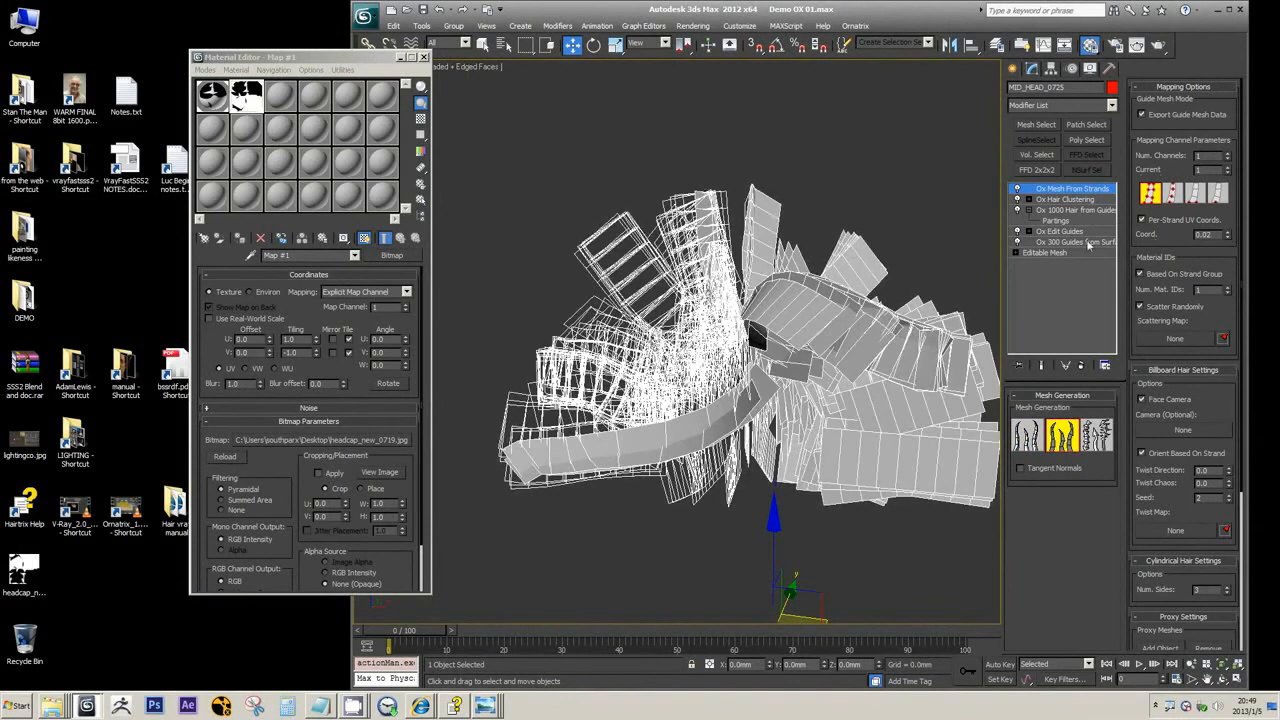
Turn Ox Mesh From Strands off and back on to compare the clustered strands with the generated mesh
{"action": "left_click", "coordinate": [1018, 189]}
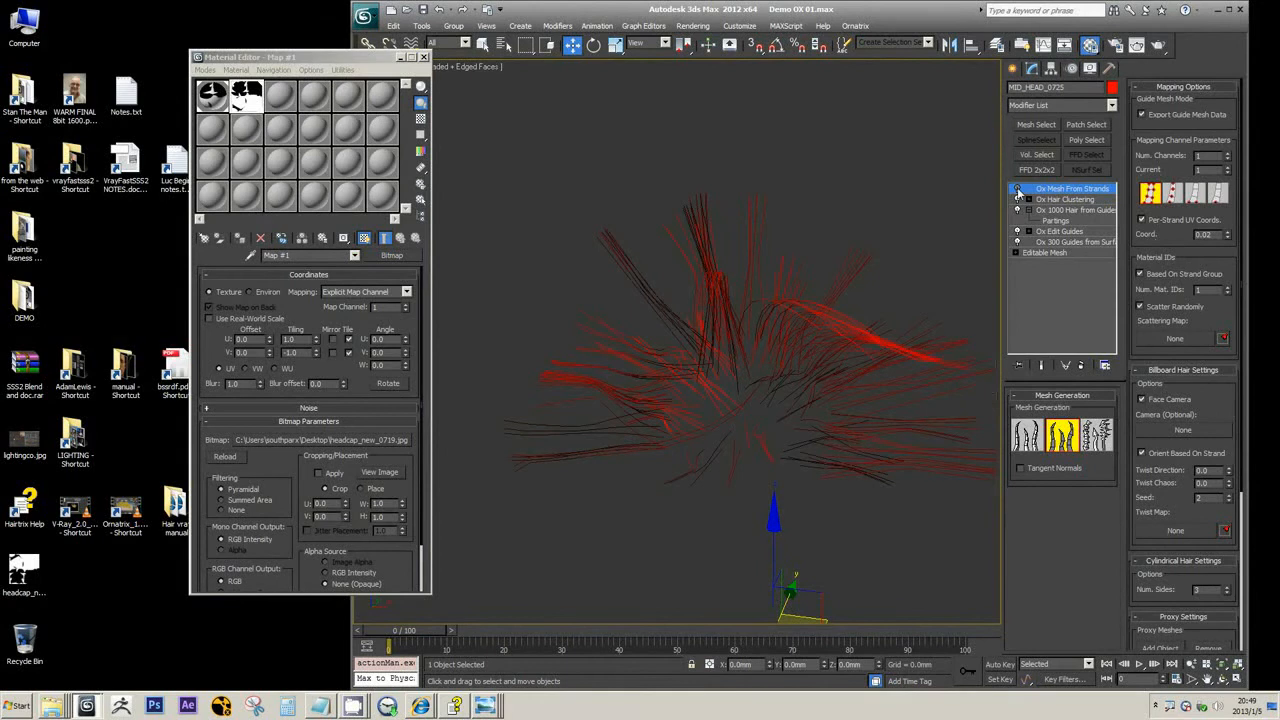
{"action": "left_click", "coordinate": [1054, 200]}
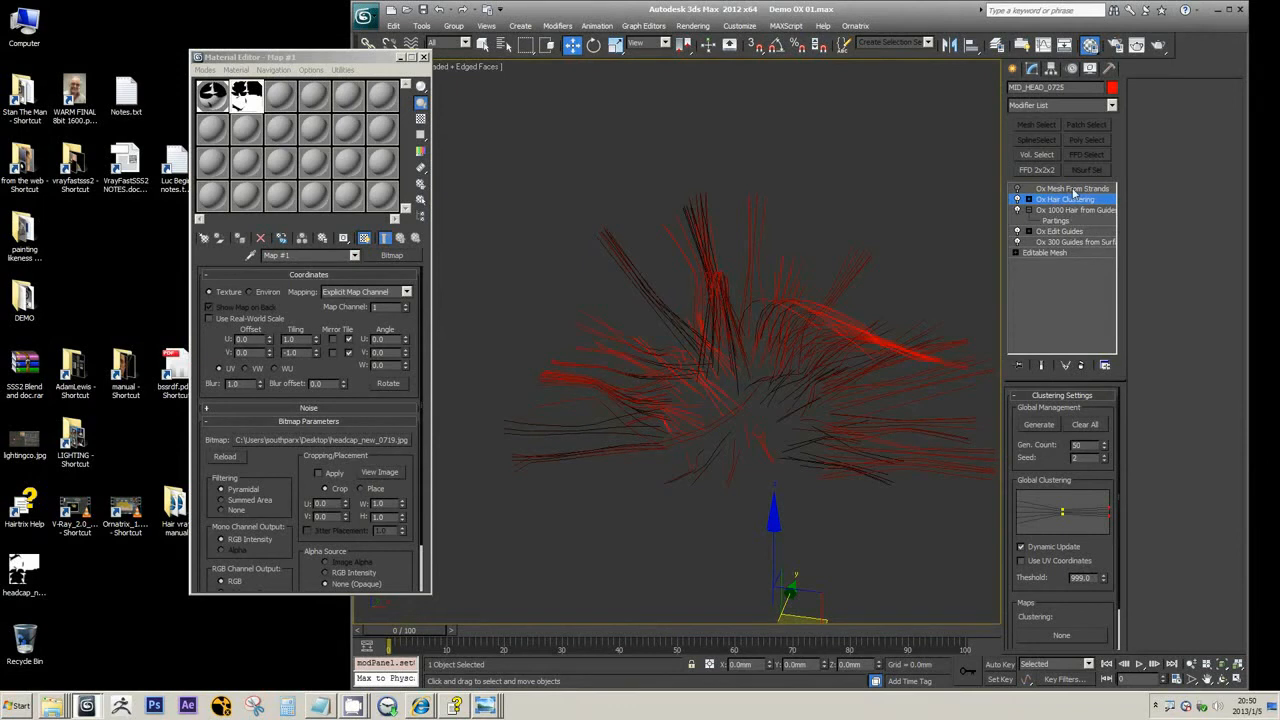
{"action": "left_click", "coordinate": [1072, 189]}
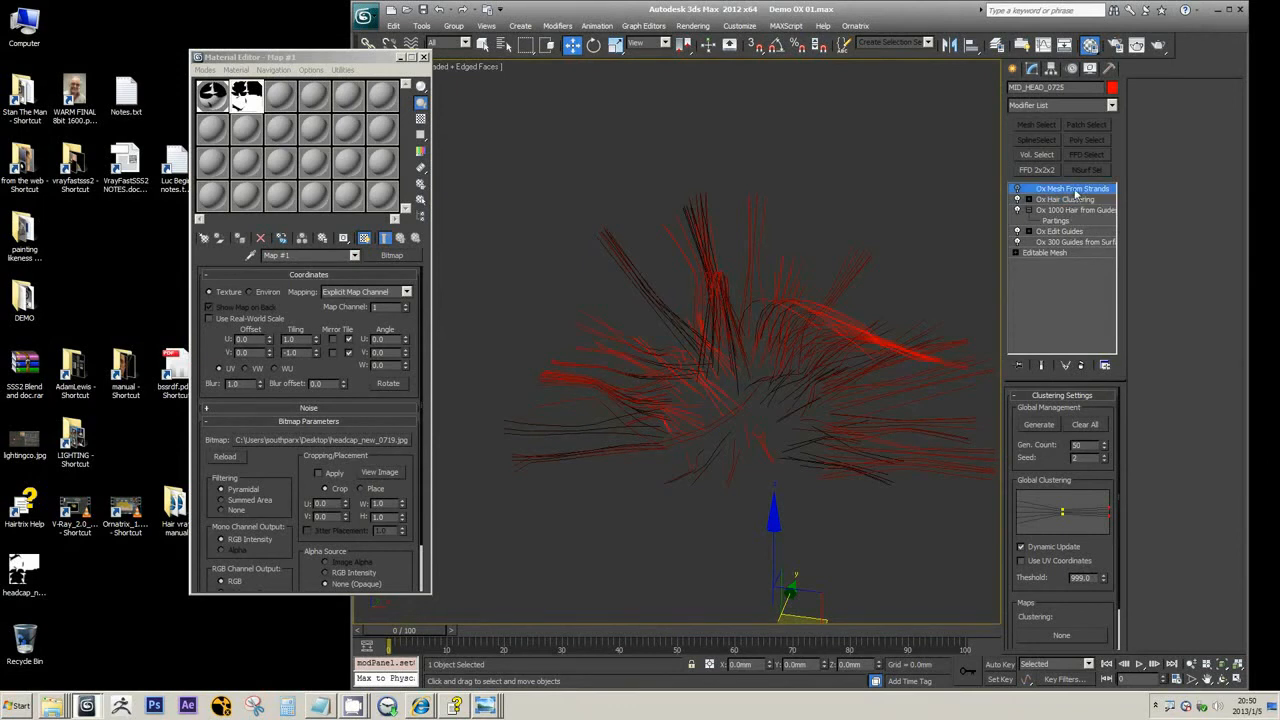
{"action": "middle_click_drag", "start_coordinate": [714, 316], "coordinate": [1003, 171], "text": "alt"}
{"action": "left_click", "coordinate": [1018, 190]}
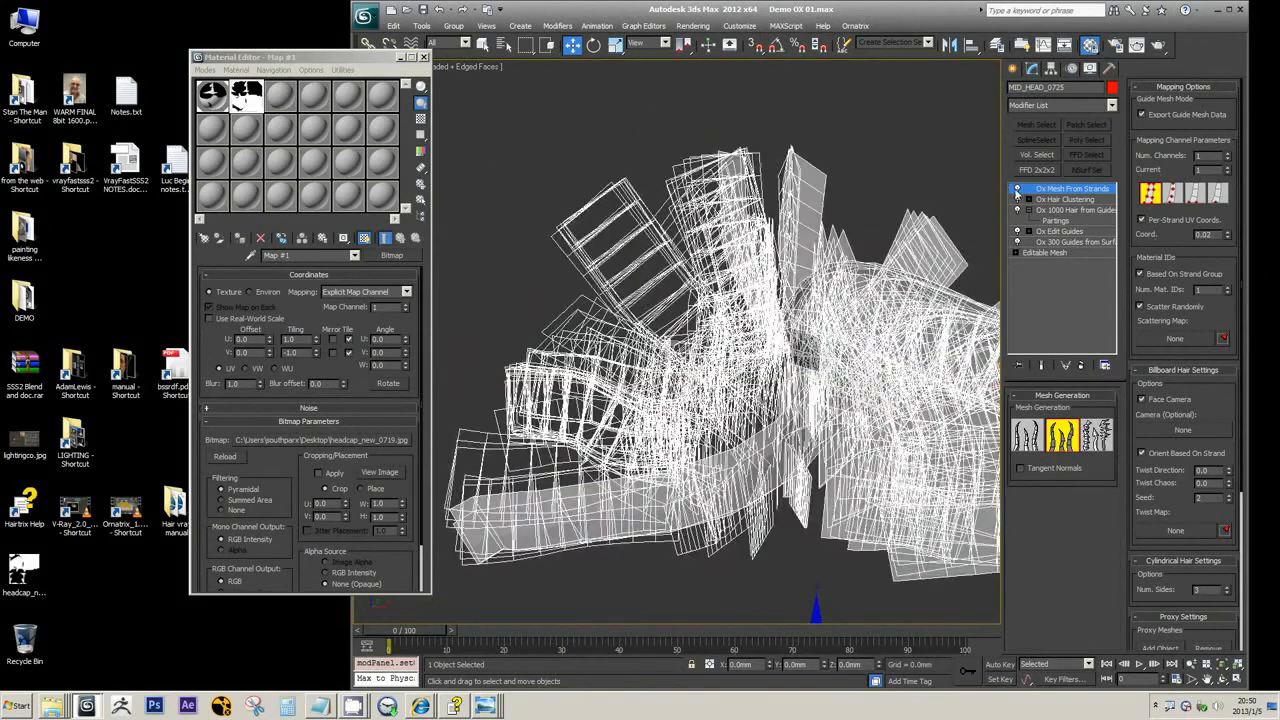
Examine the flat billboard hair mesh from different angles in both wireframe and shaded display
{"action": "middle_click_drag", "start_coordinate": [610, 293], "coordinate": [644, 303]}
{"action": "key", "text": "F3"}
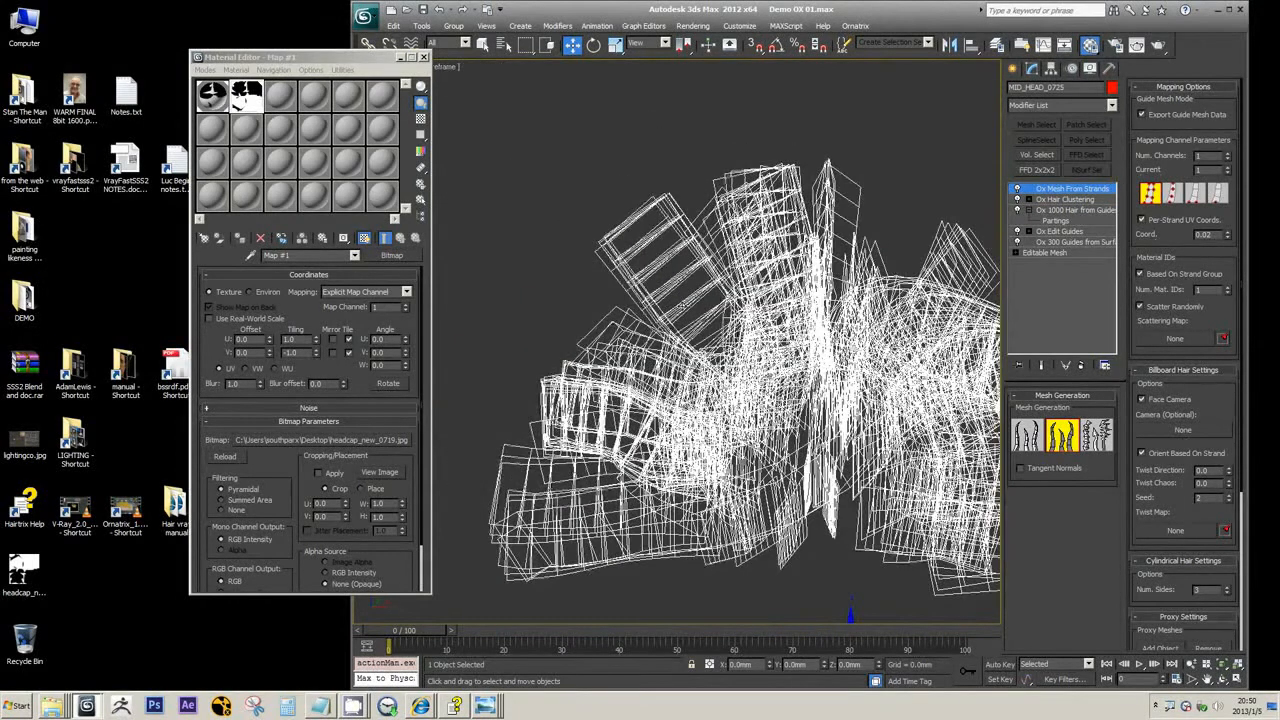
{"action": "scroll", "coordinate": [684, 306], "scroll_direction": "down", "scroll_amount": 3}
{"action": "key", "text": "F3"}
{"action": "key", "text": "F3"}
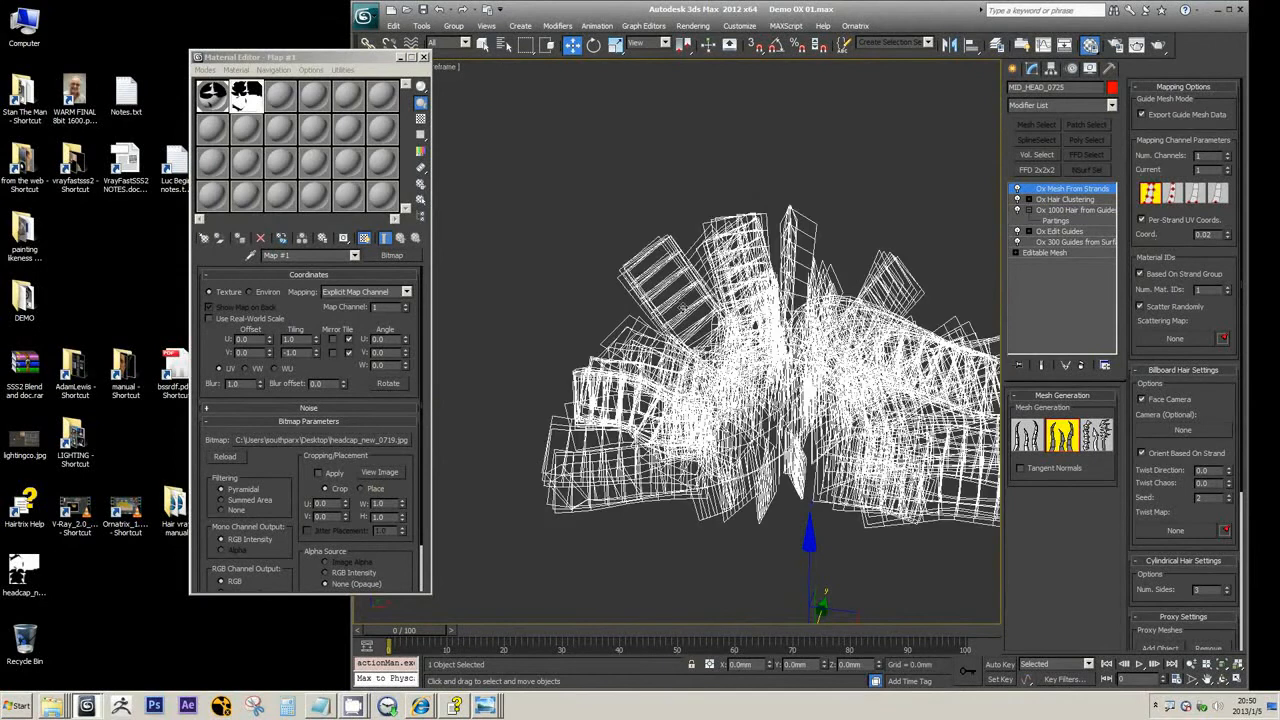
{"action": "key", "text": "F3"}
{"action": "mouse_move", "coordinate": [777, 340]}
{"action": "middle_mouse_down"}
{"action": "mouse_move", "coordinate": [689, 333]}
{"action": "mouse_move", "coordinate": [711, 399]}
{"action": "middle_mouse_up"}
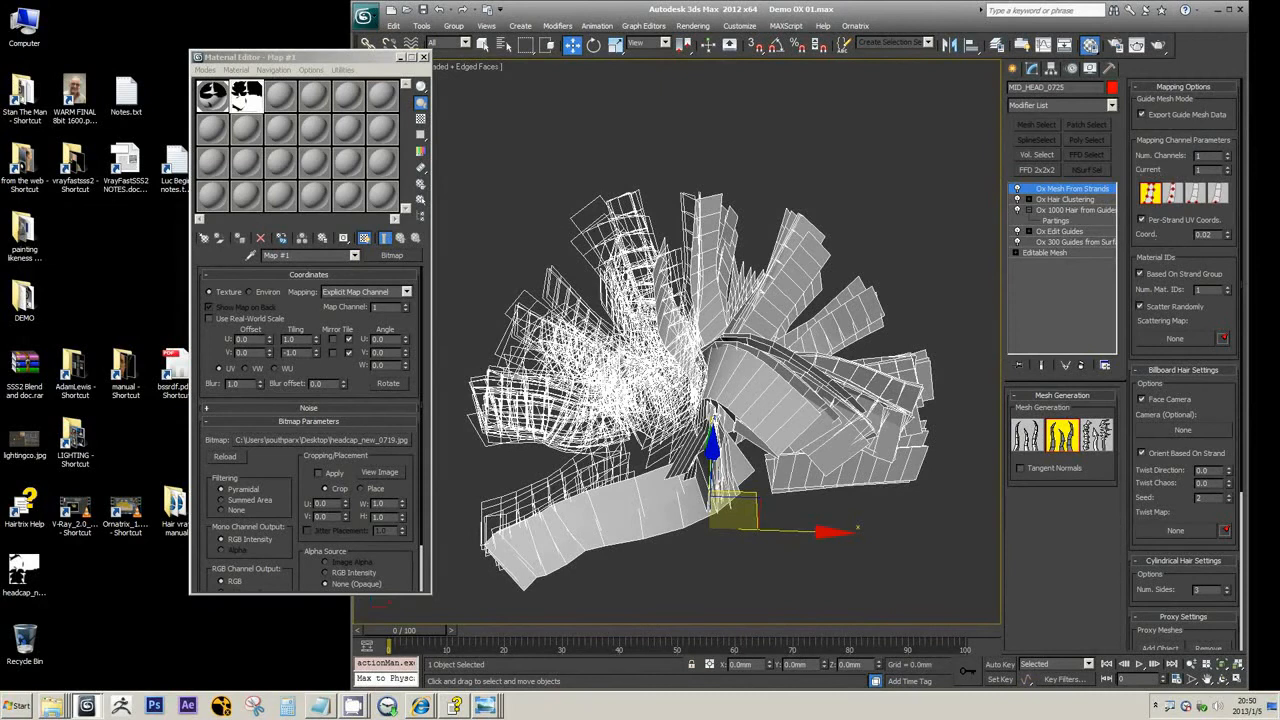
{"action": "scroll", "coordinate": [713, 316], "scroll_direction": "up", "scroll_amount": 4}
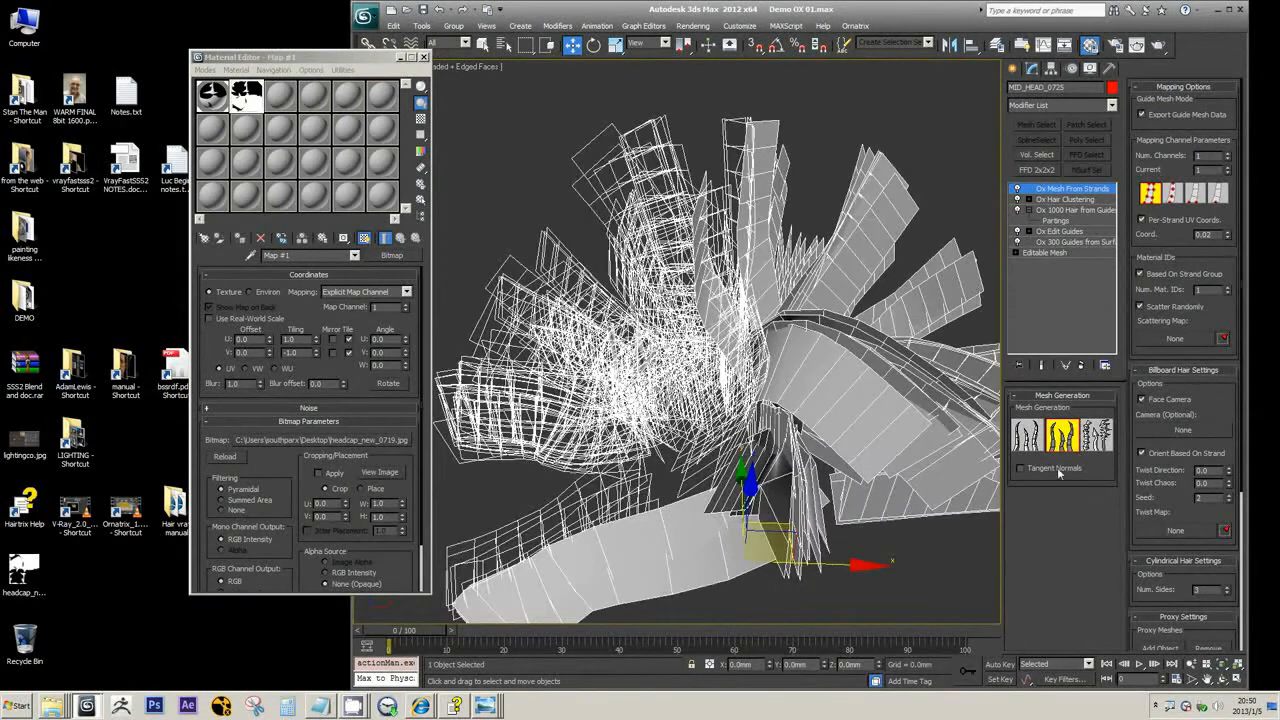
Try the prismatic/cylindrical mesh type with Export Guide Mesh Data off and on, and restore flat billboards
{"action": "left_click", "coordinate": [1028, 438]}
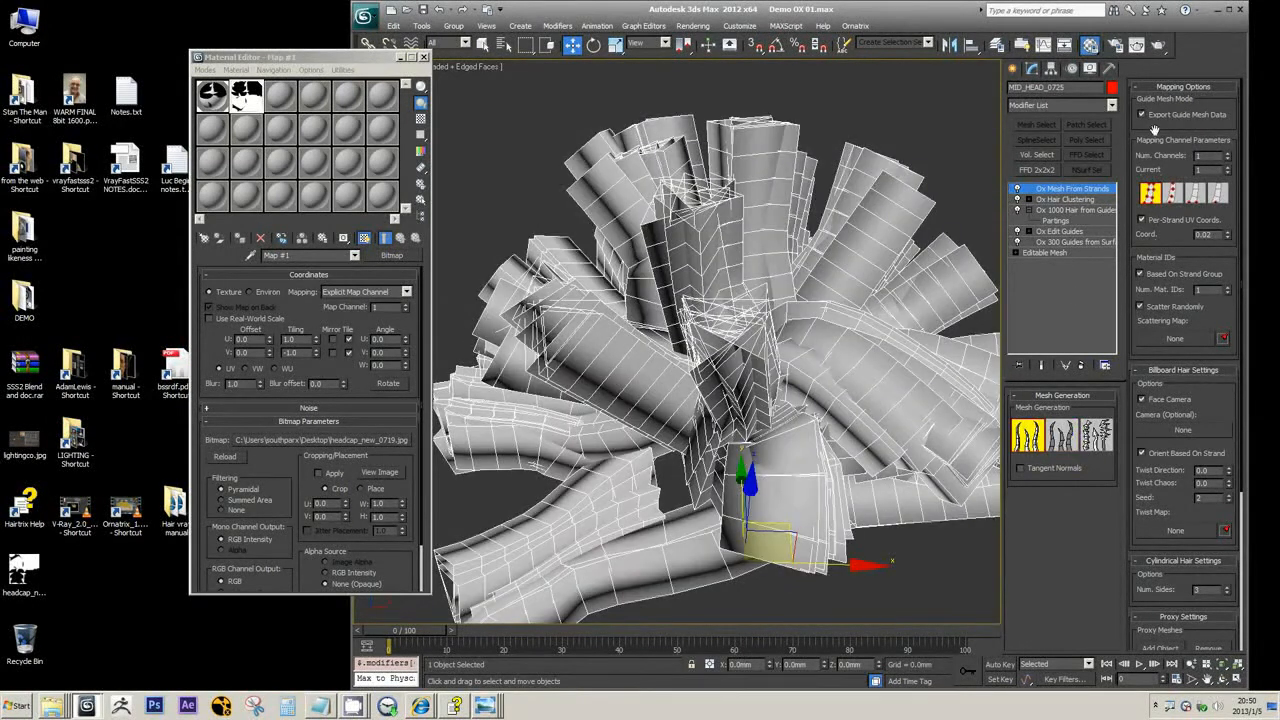
{"action": "left_click", "coordinate": [1143, 115]}
{"action": "middle_click_drag", "start_coordinate": [654, 357], "coordinate": [644, 330], "text": "alt"}
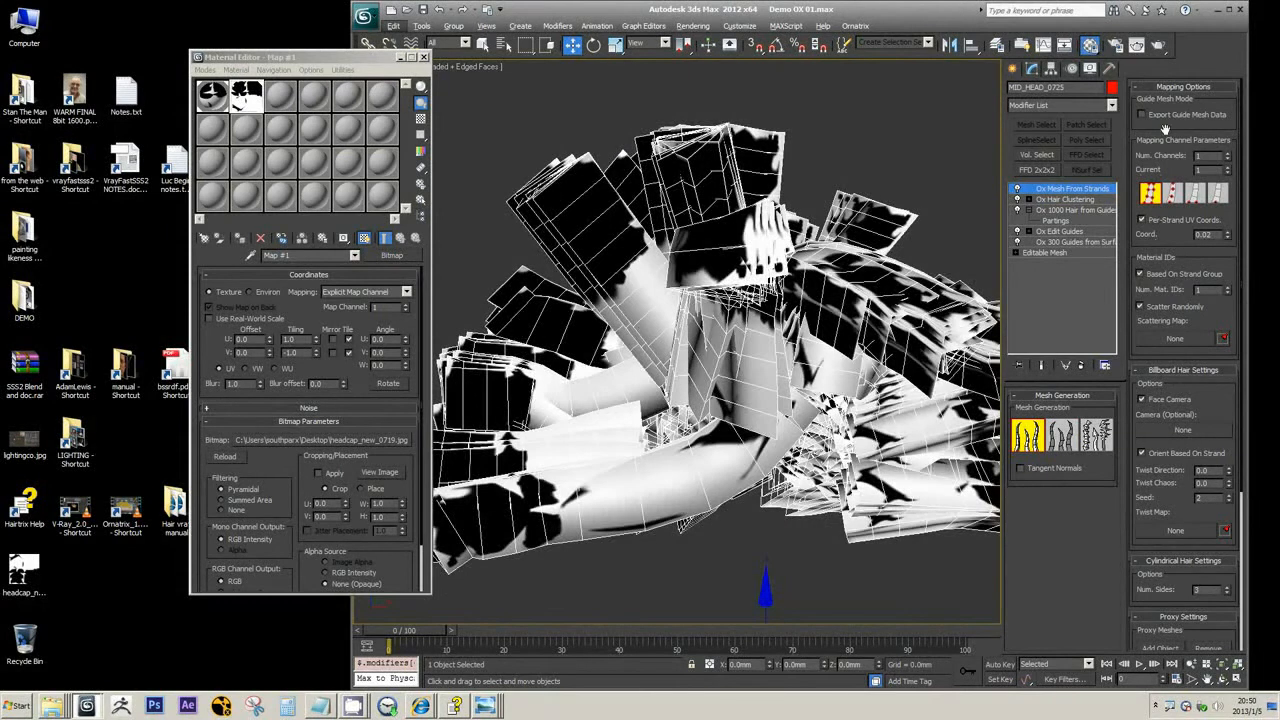
{"action": "left_click", "coordinate": [1143, 115]}
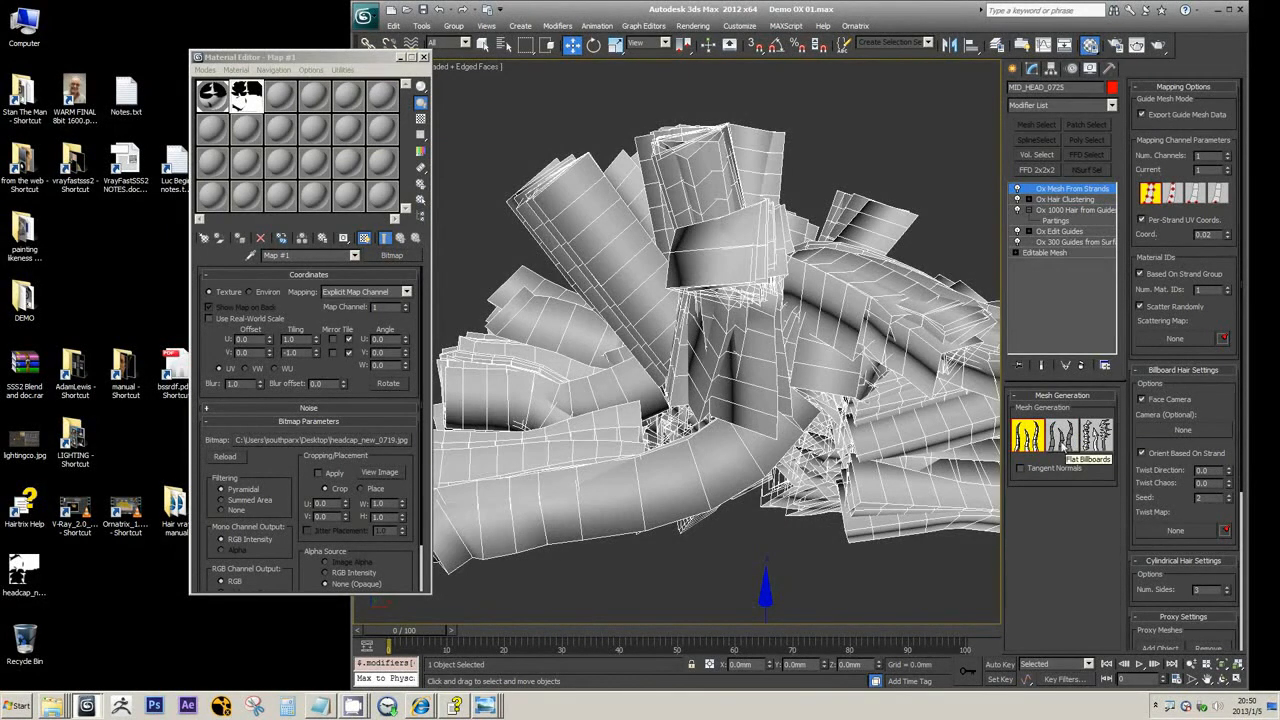
{"action": "left_click", "coordinate": [1062, 437]}
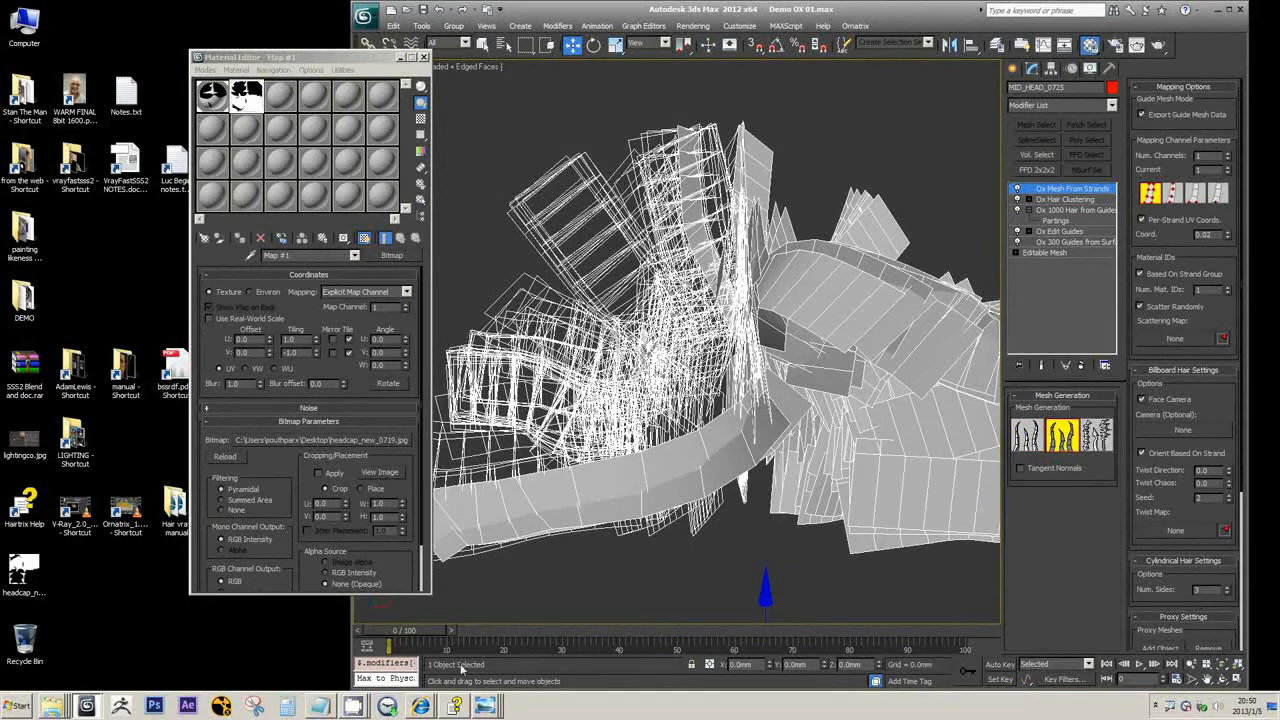
Search the Hairtrix Reference Guide for "flat billboard" and open the Ox Mesh from Strands Modifier topic
{"action": "left_click", "coordinate": [455, 706]}
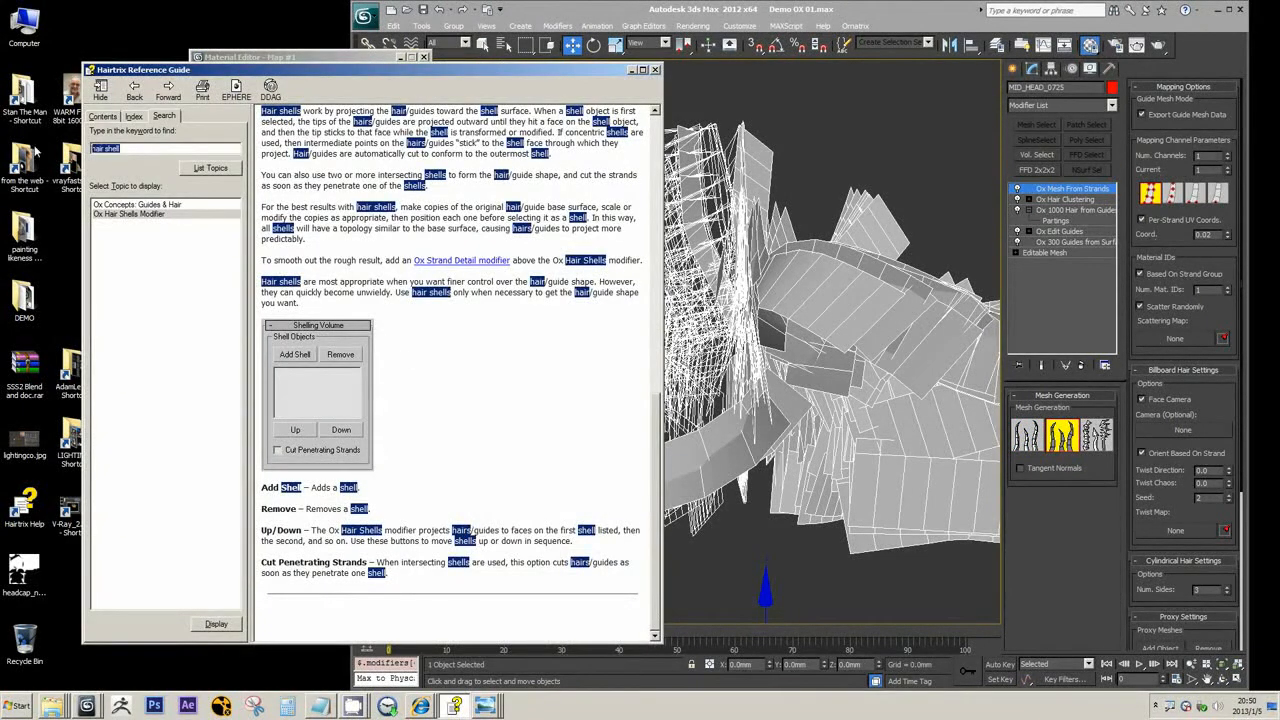
{"action": "type", "text": "flat billboard"}
{"action": "key", "text": "Return"}
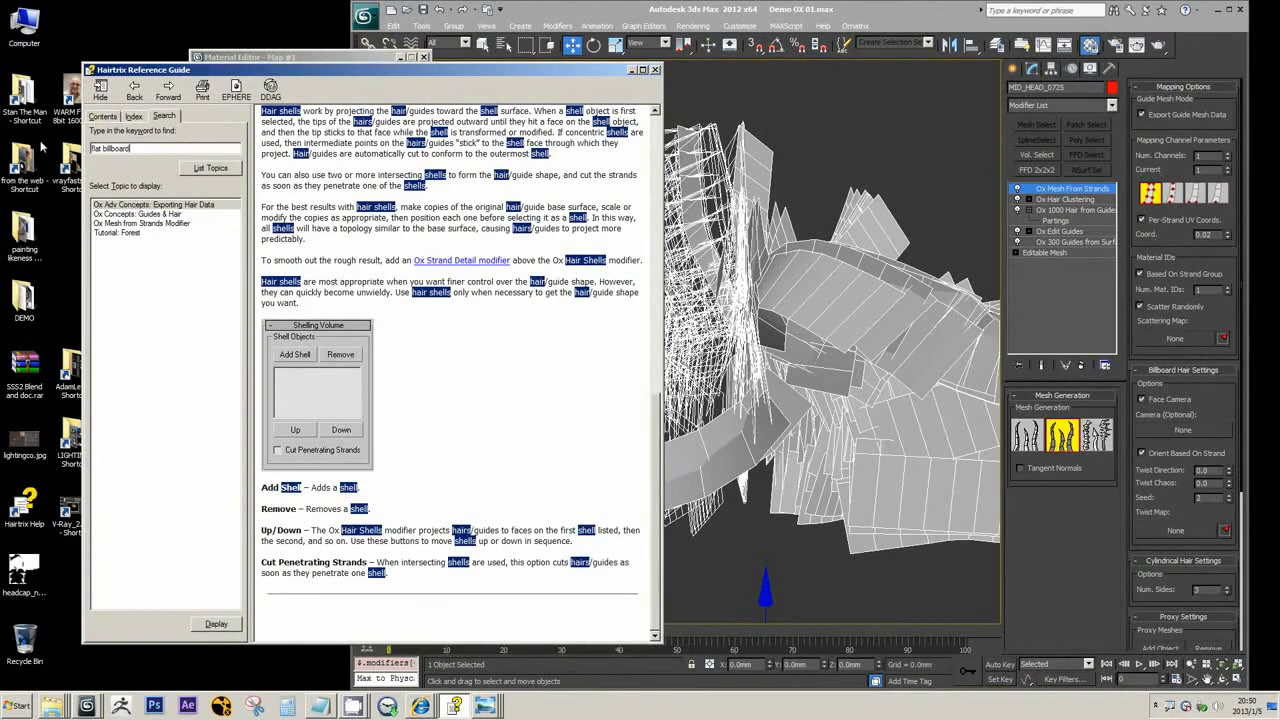
{"action": "left_click", "coordinate": [126, 224]}
{"action": "double_click", "coordinate": [126, 226]}
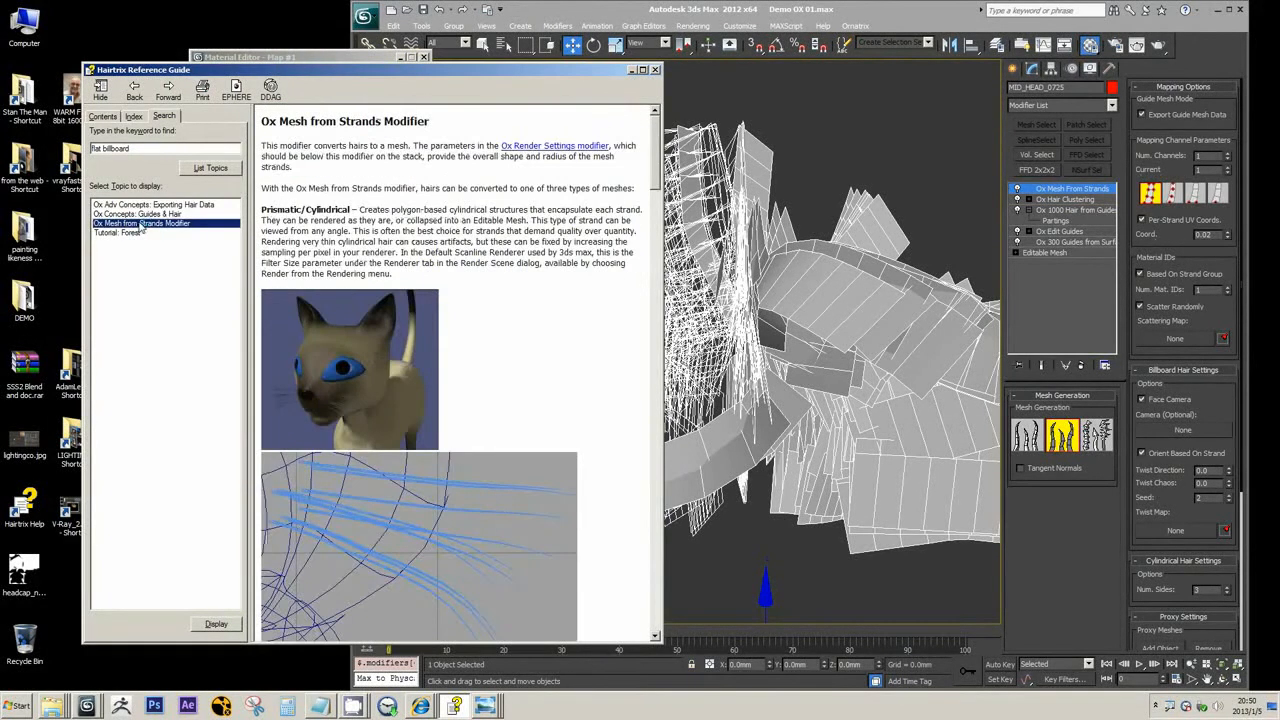
Read the flat billboards description and the billboard and mapping settings on the Ox Mesh from Strands page, and return to 3ds Max
{"action": "left_click", "coordinate": [537, 368]}
{"action": "scroll", "coordinate": [537, 368], "scroll_direction": "down", "scroll_amount": 15}
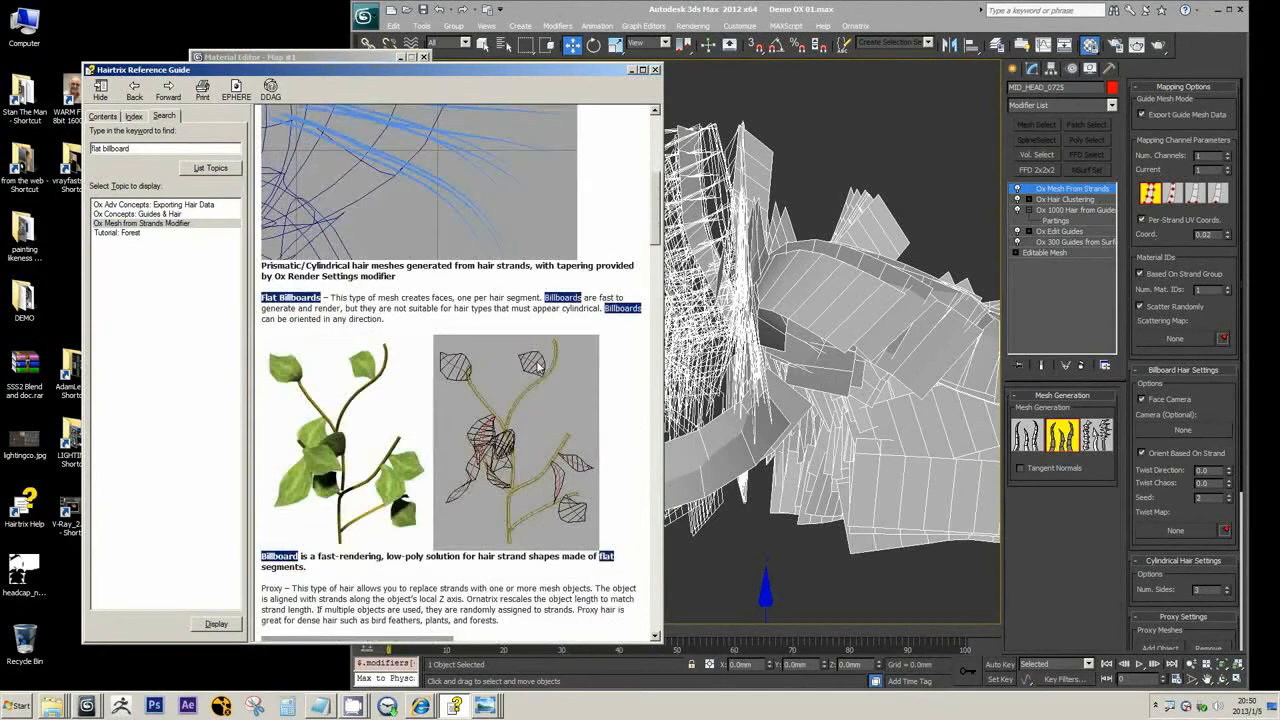
{"action": "scroll", "coordinate": [537, 370], "scroll_direction": "down", "scroll_amount": 10}
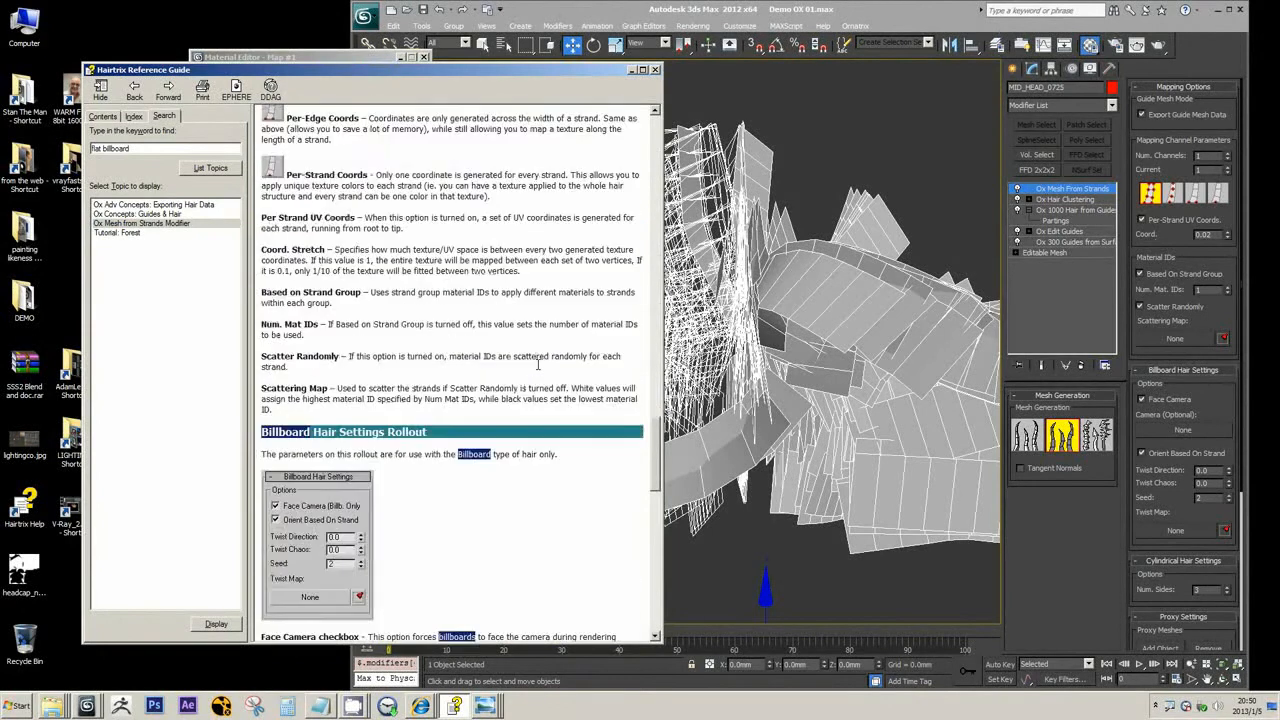
{"action": "scroll", "coordinate": [522, 402], "scroll_direction": "down", "scroll_amount": 10}
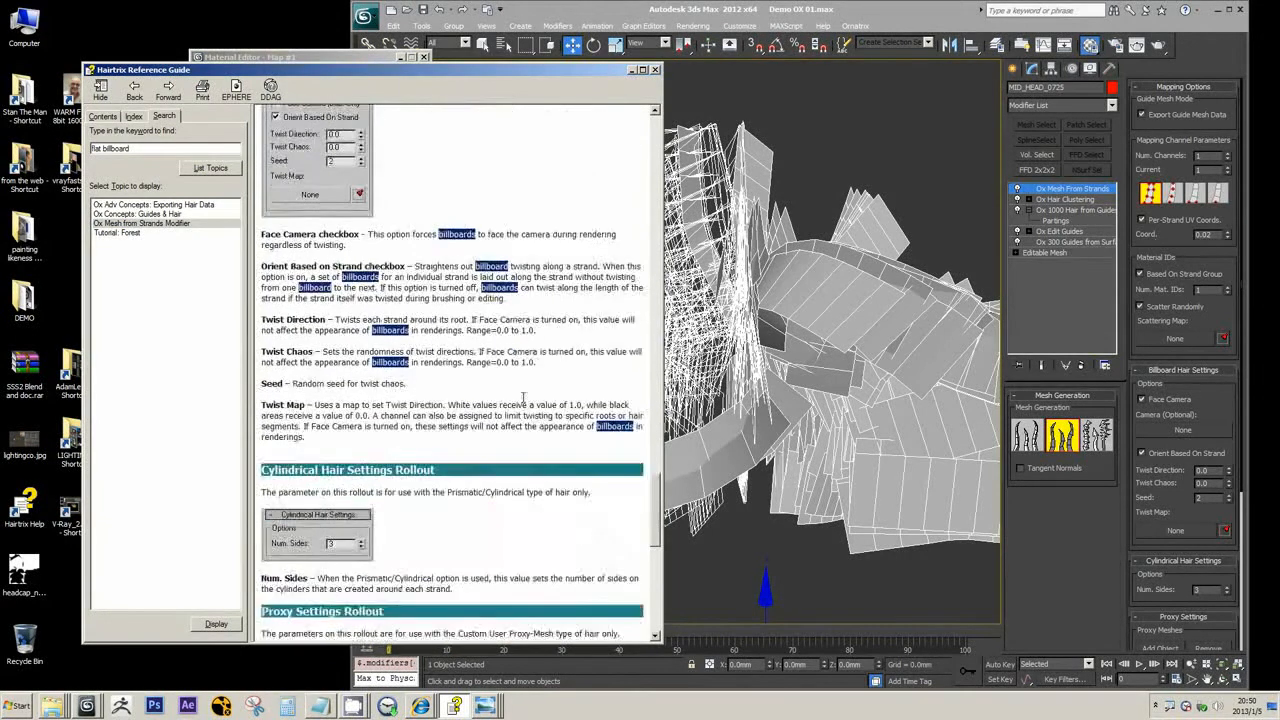
{"action": "scroll", "coordinate": [521, 403], "scroll_direction": "up", "scroll_amount": 10}
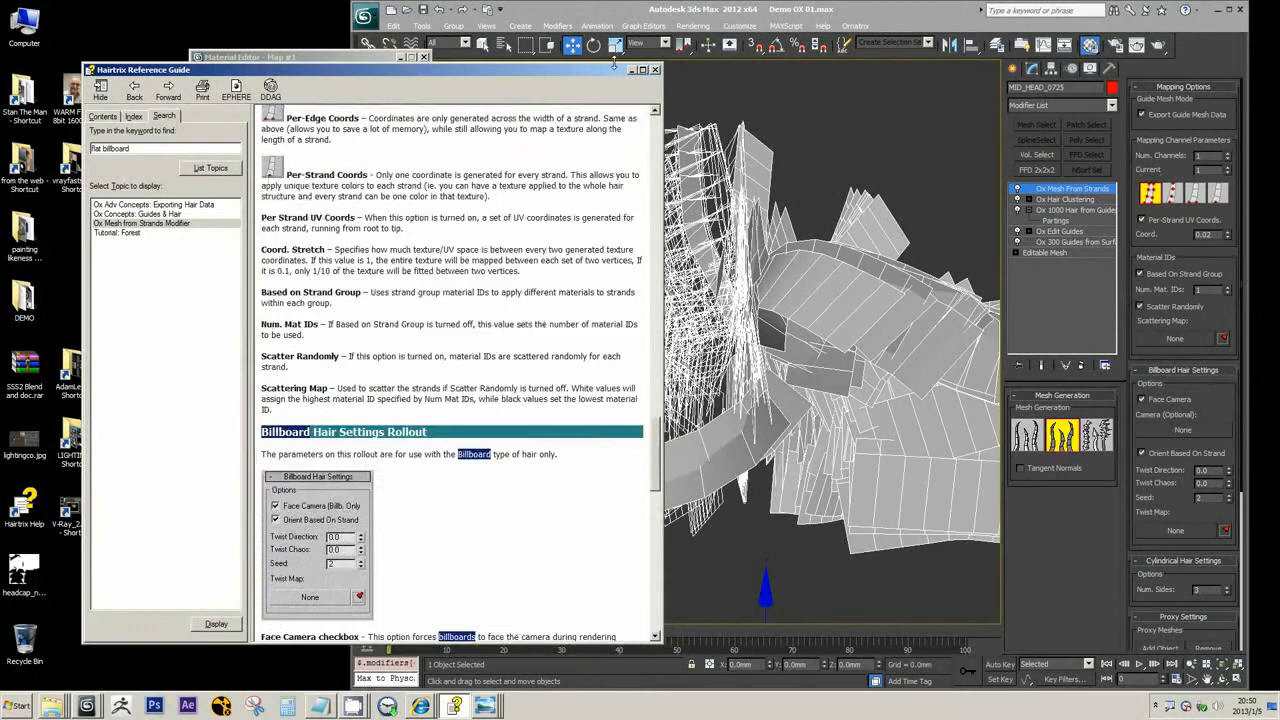
{"action": "left_click", "coordinate": [631, 69]}
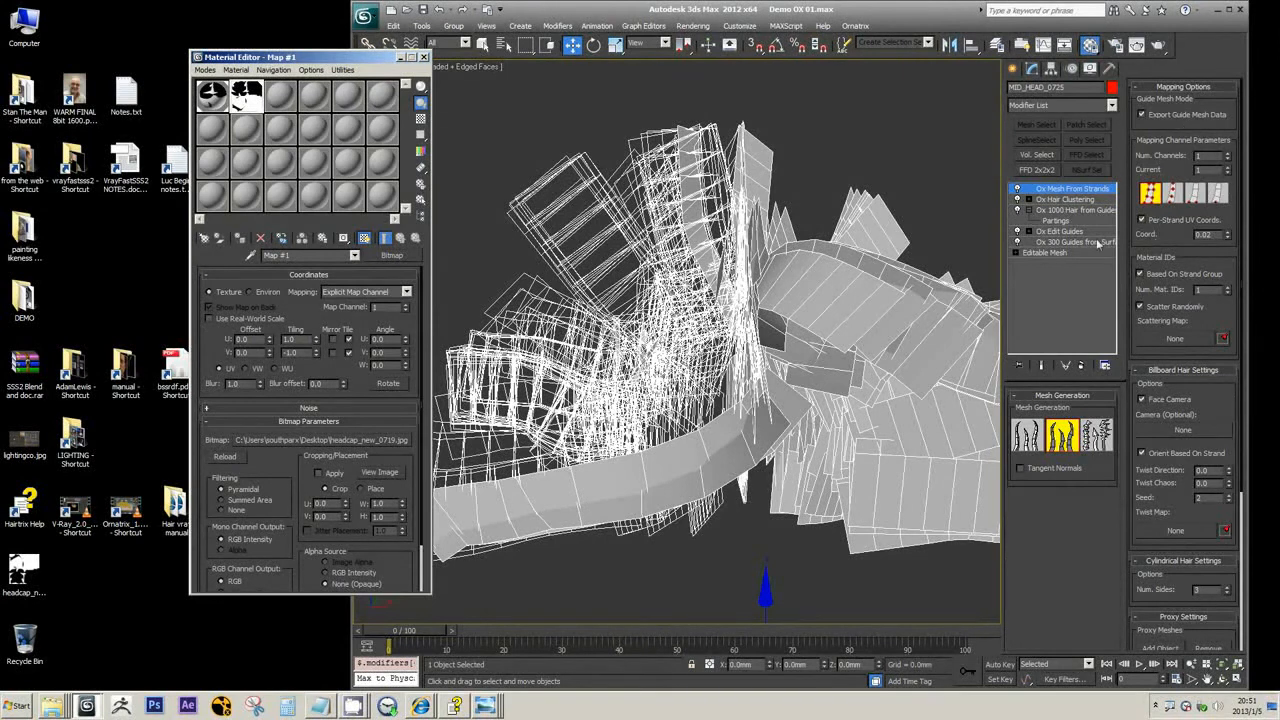
Disable the Ox Mesh From Strands modifier, select Ox Hair Clustering, and inspect the clumped strands from several angles
{"action": "left_click", "coordinate": [1018, 189]}
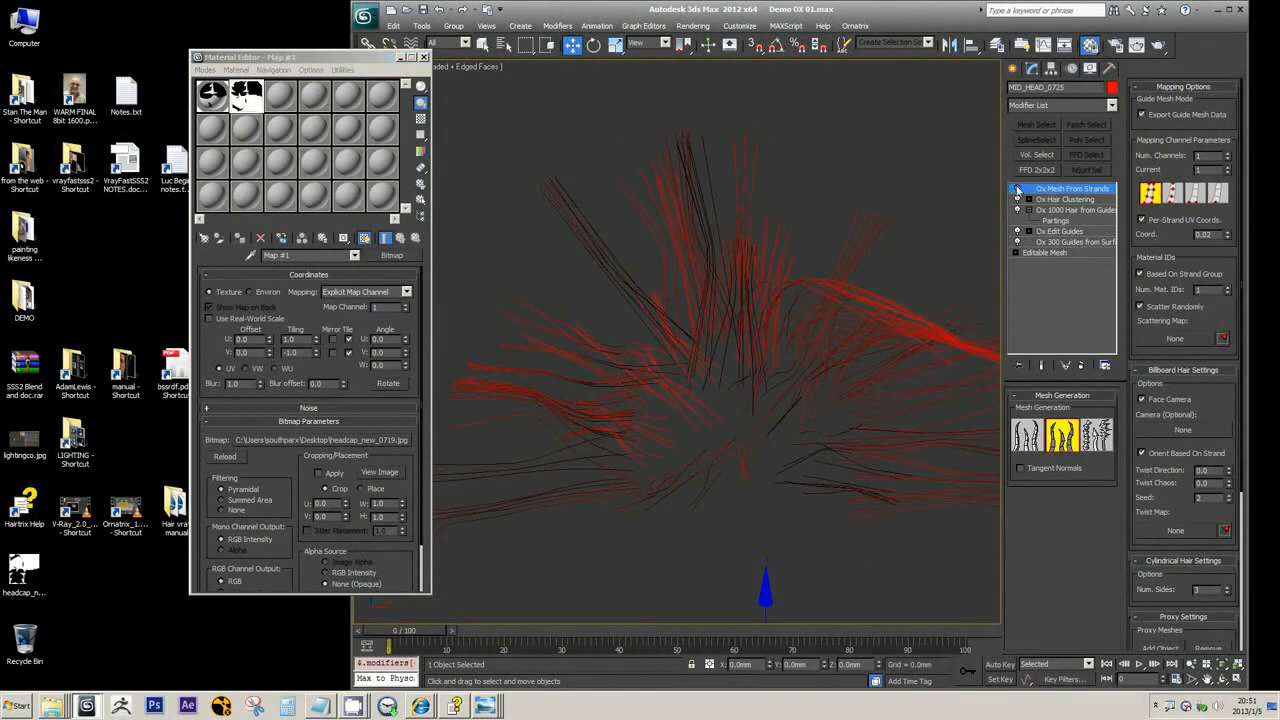
{"action": "left_click", "coordinate": [1065, 199]}
{"action": "middle_click_drag", "start_coordinate": [774, 421], "coordinate": [746, 289]}
{"action": "scroll", "coordinate": [762, 321], "scroll_direction": "down", "scroll_amount": 2}
{"action": "scroll", "coordinate": [700, 301], "scroll_direction": "up", "scroll_amount": 2}
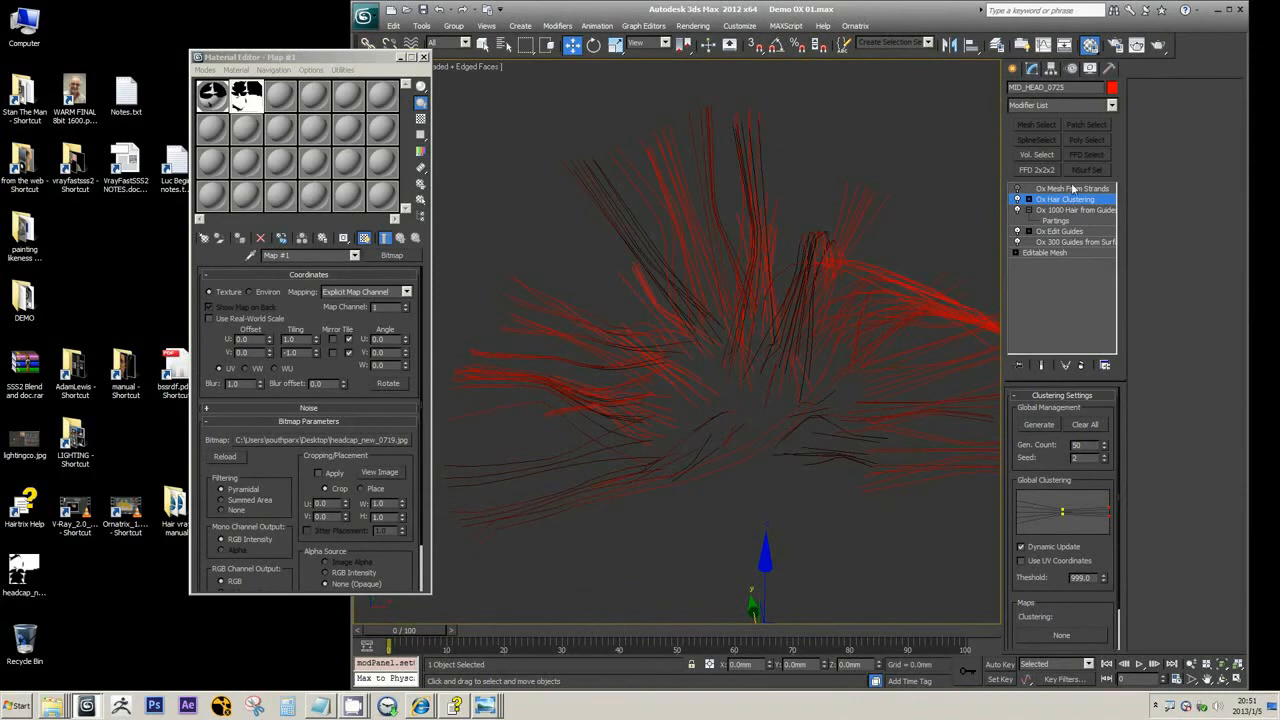
{"action": "middle_click_drag", "start_coordinate": [851, 224], "coordinate": [586, 331]}
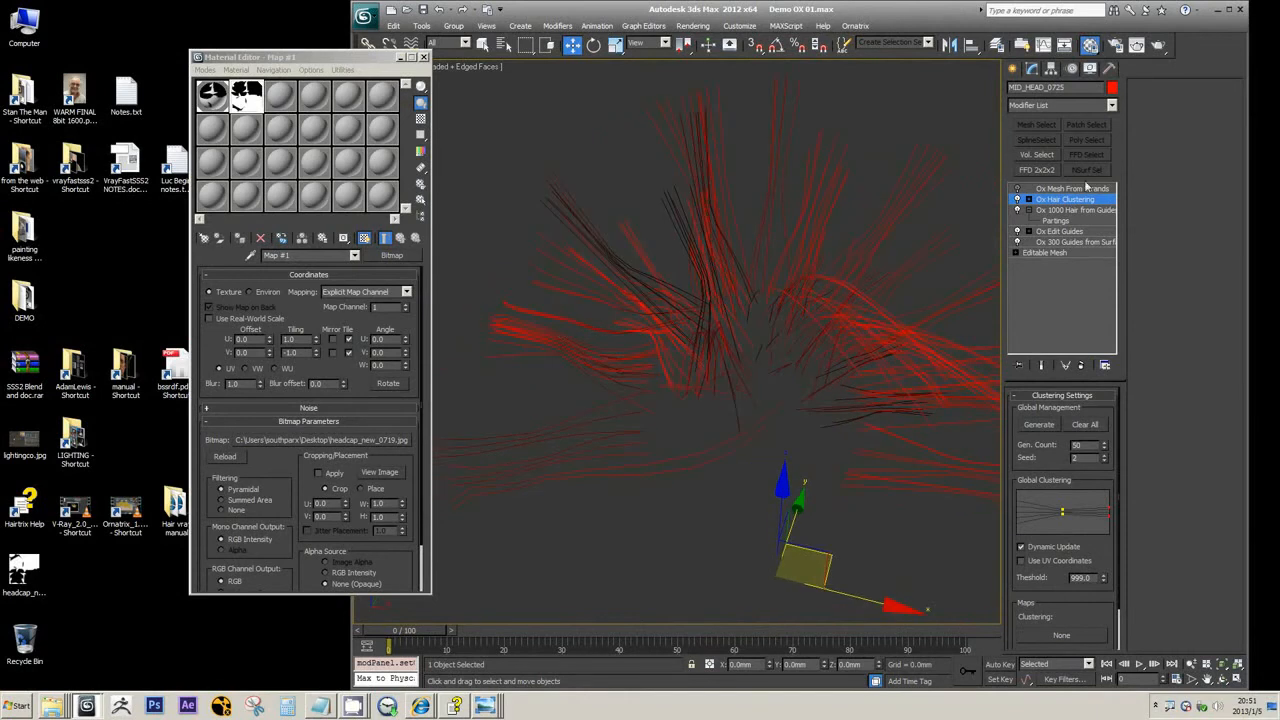
Browse the modifiers available for the clustered hair and compare the strands at the Ox Hair from Guides and Ox Hair Clustering levels
{"action": "left_click", "coordinate": [1111, 105]}
{"action": "scroll", "coordinate": [1118, 191], "scroll_direction": "down", "scroll_amount": 2}
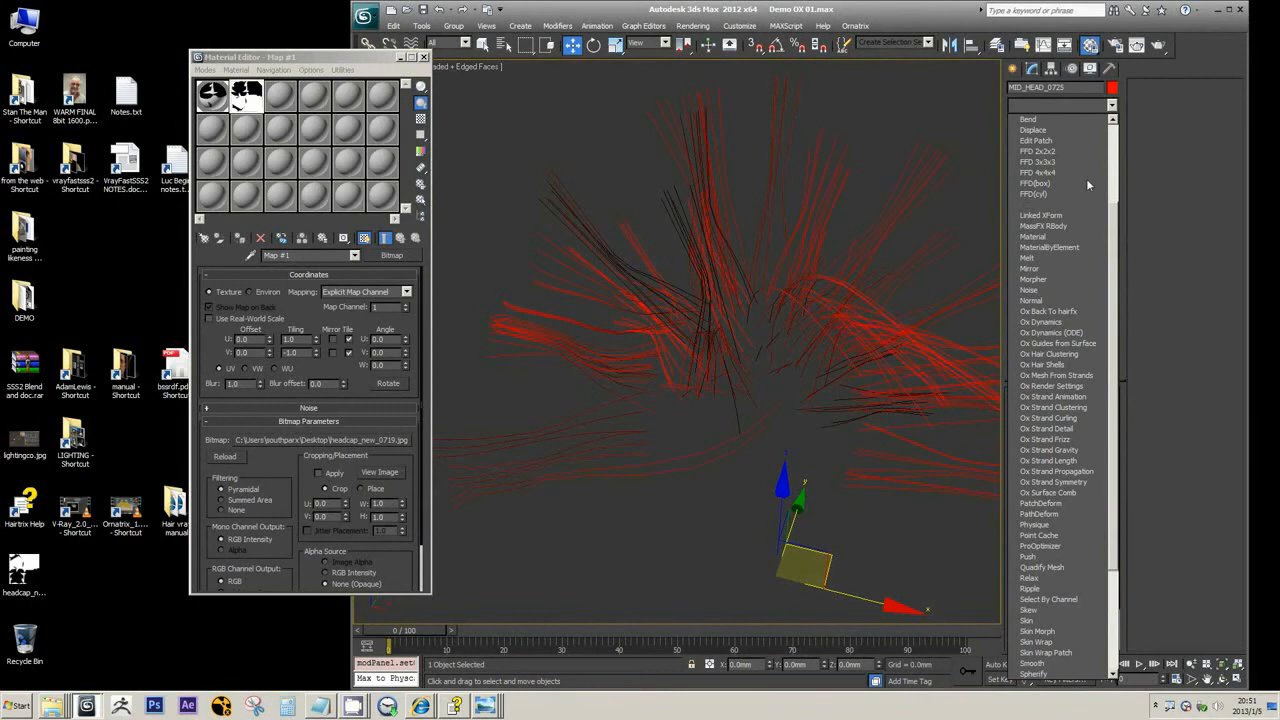
{"action": "left_click", "coordinate": [878, 8]}
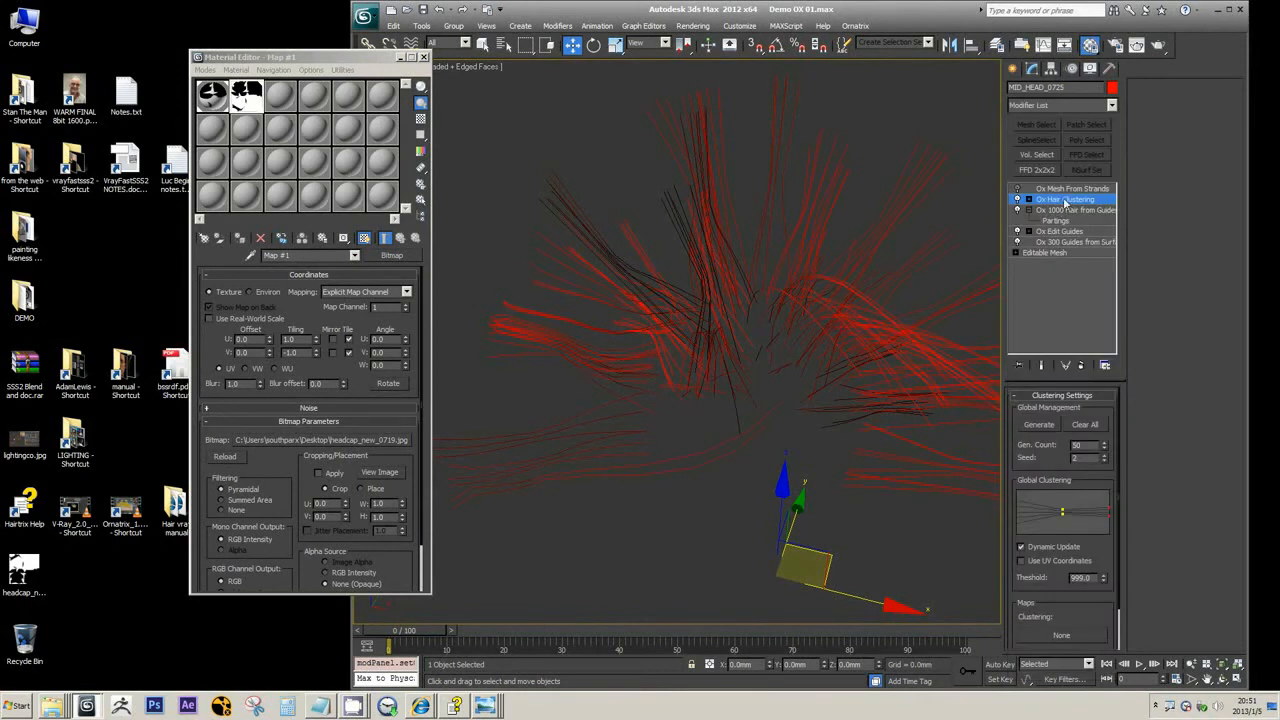
{"action": "left_click", "coordinate": [1063, 212]}
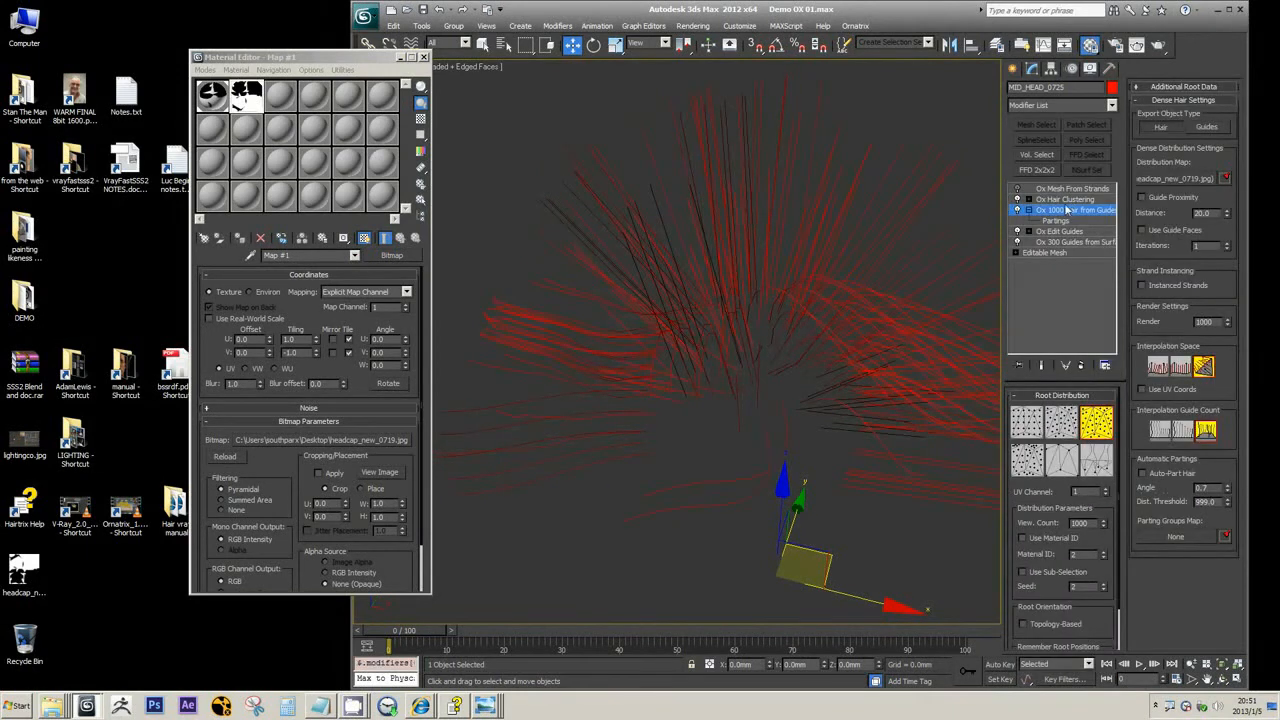
{"action": "left_click", "coordinate": [1066, 200]}
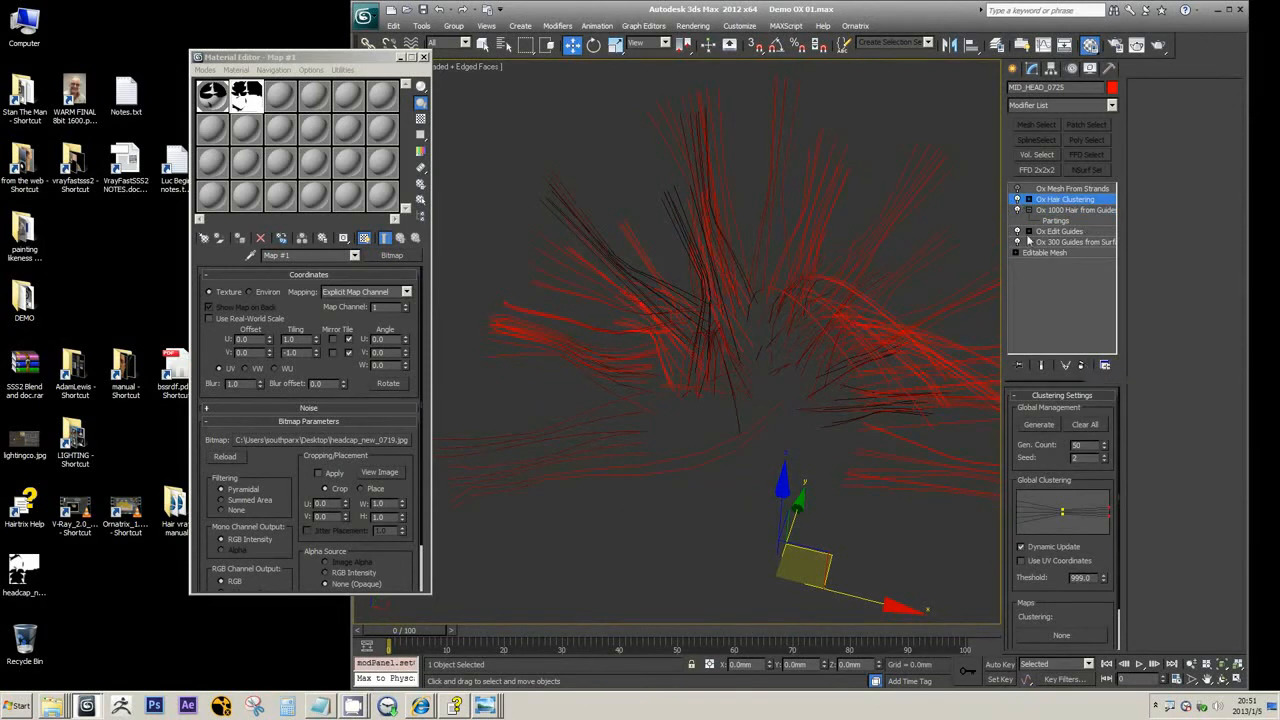
Disable the Ox Hair Clustering modifier and compare its strands with those at the Ox Hair from Guides level
{"action": "left_click", "coordinate": [1018, 200]}
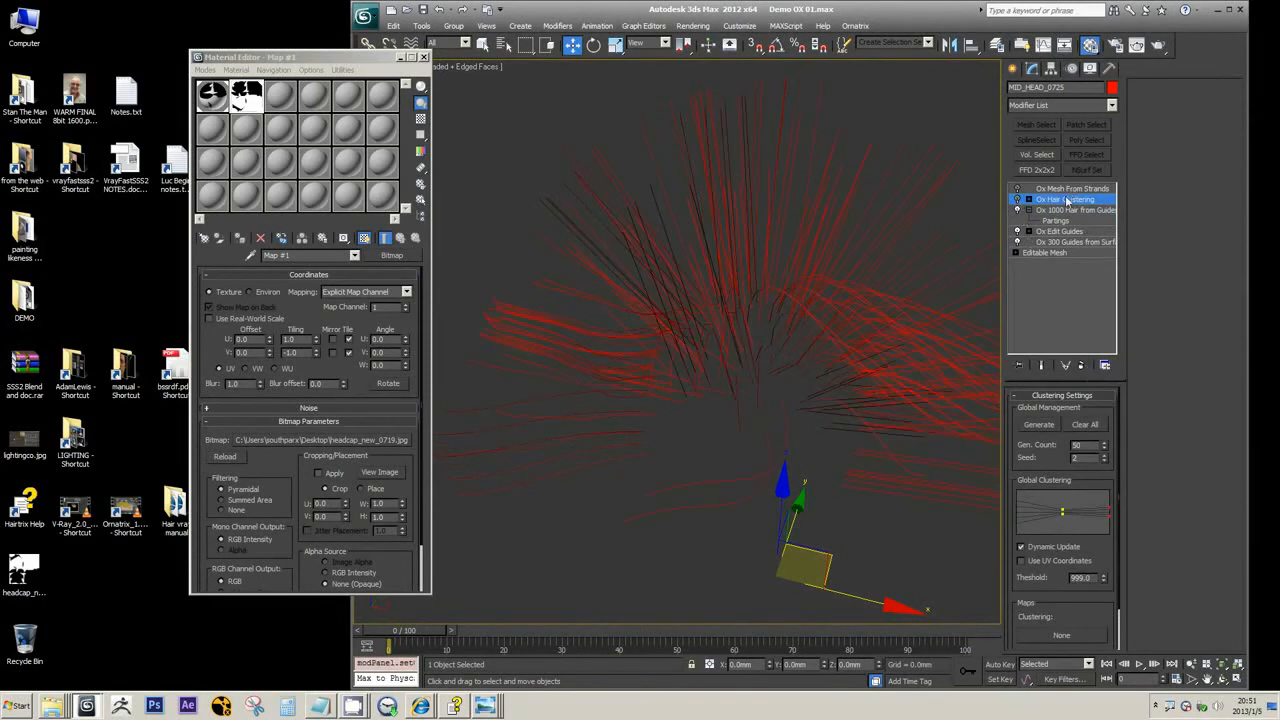
{"action": "left_click", "coordinate": [1053, 211]}
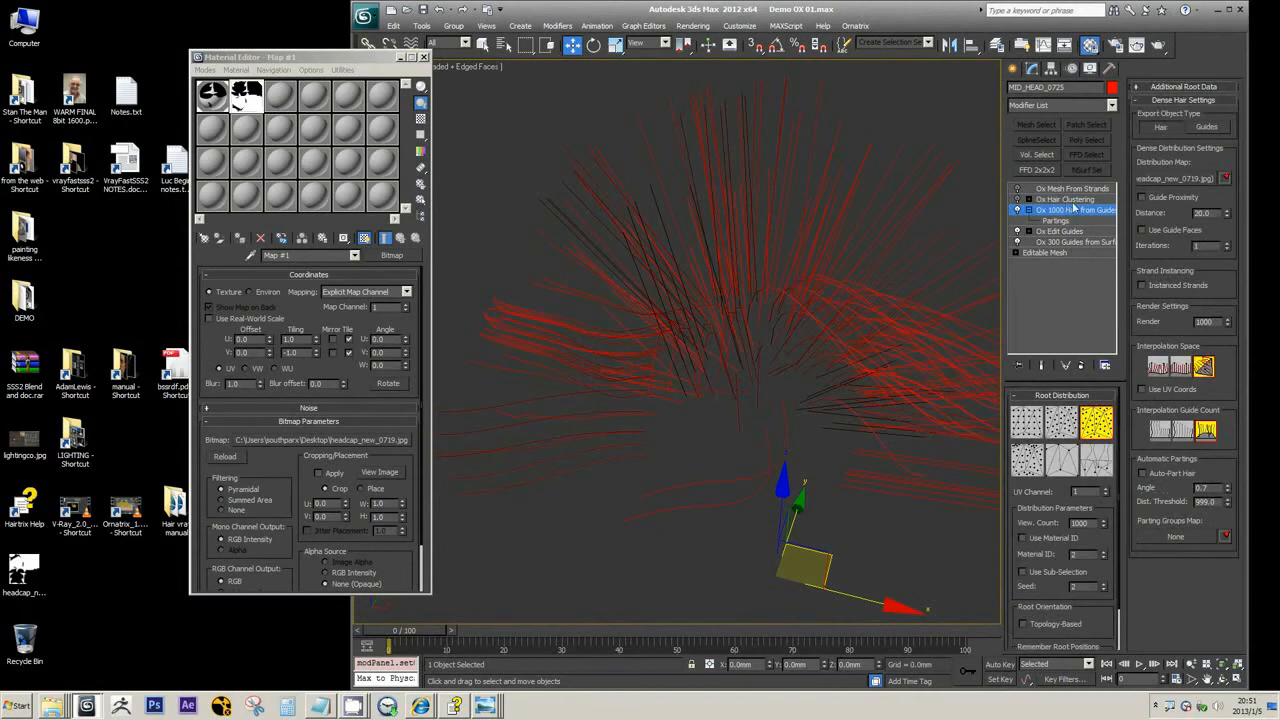
{"action": "left_click", "coordinate": [1072, 200]}
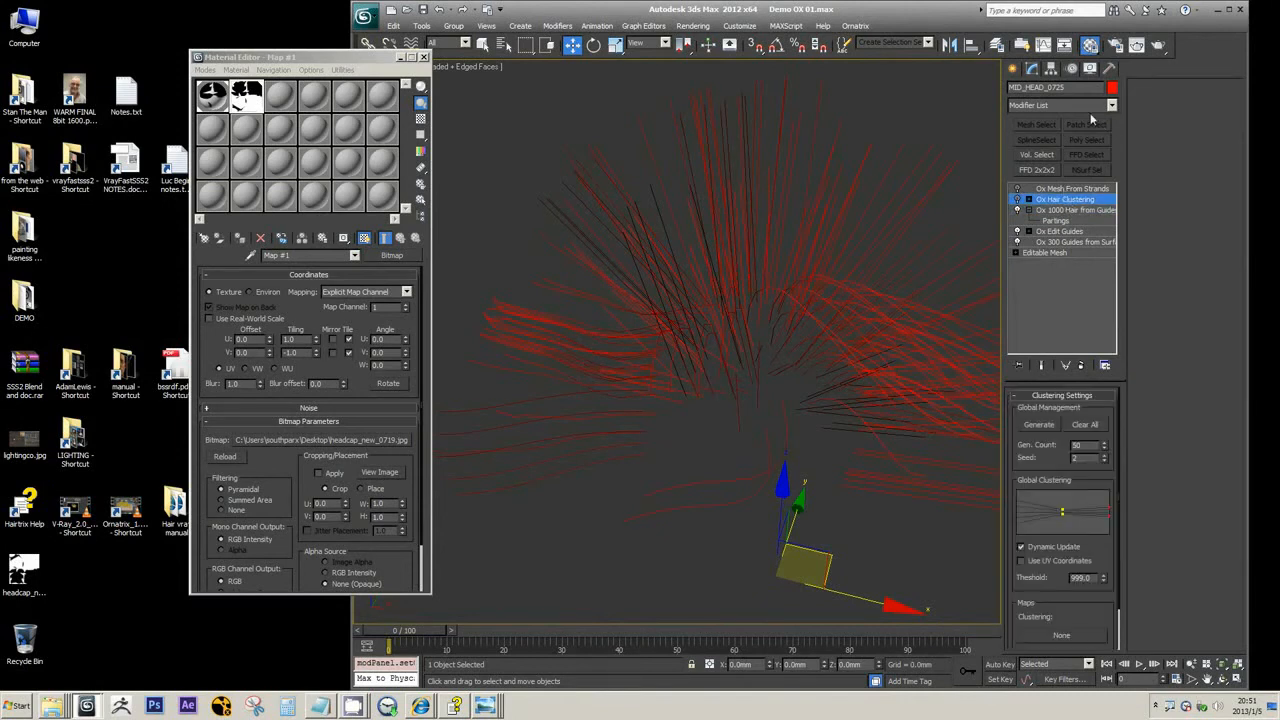
Check the Ox Mesh From Strands settings and review the Ornatrix modifiers that can be added above Ox Hair Clustering
{"action": "left_click", "coordinate": [1078, 189]}
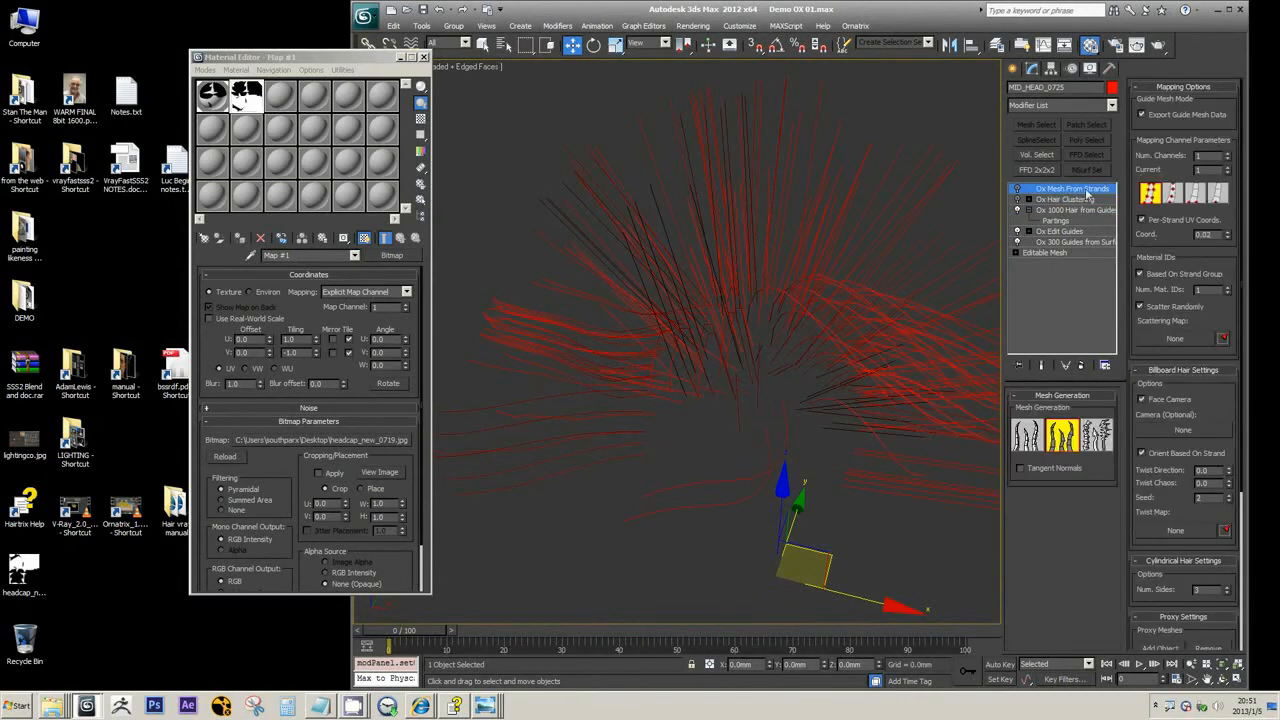
{"action": "left_click", "coordinate": [1087, 199]}
{"action": "left_click", "coordinate": [1111, 105]}
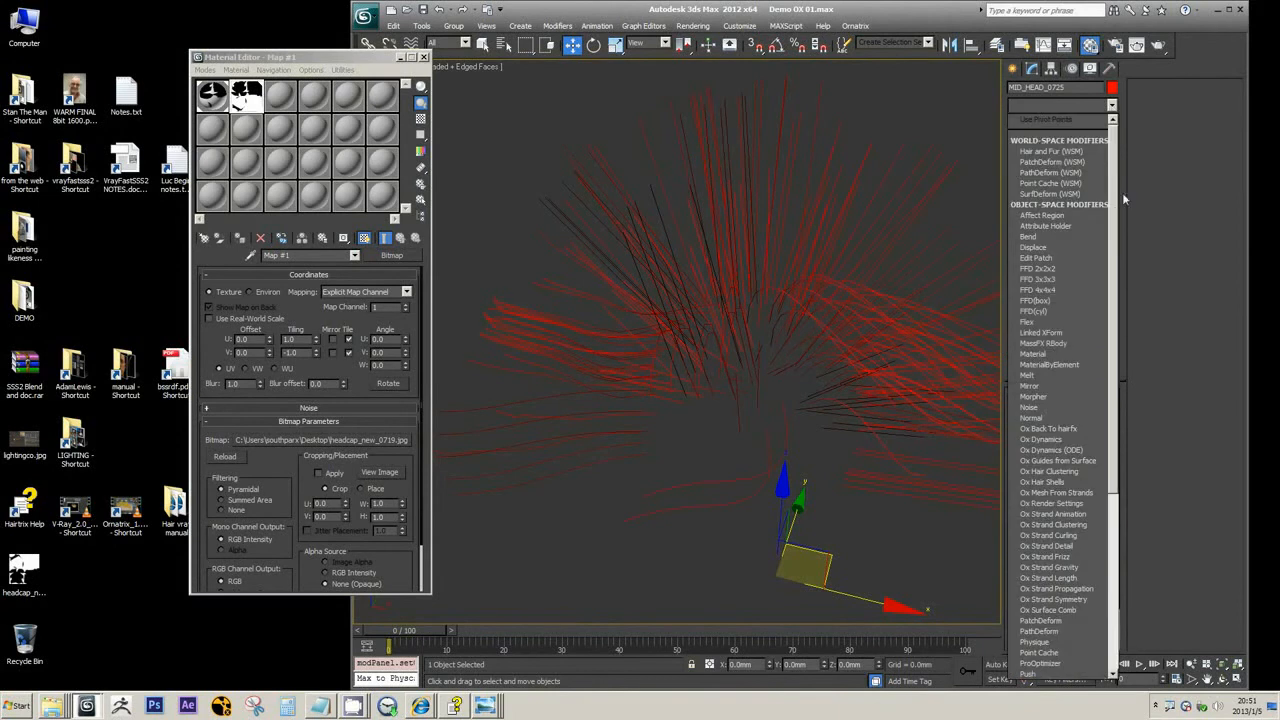
{"action": "left_click_drag", "start_coordinate": [1117, 208], "coordinate": [1126, 280]}
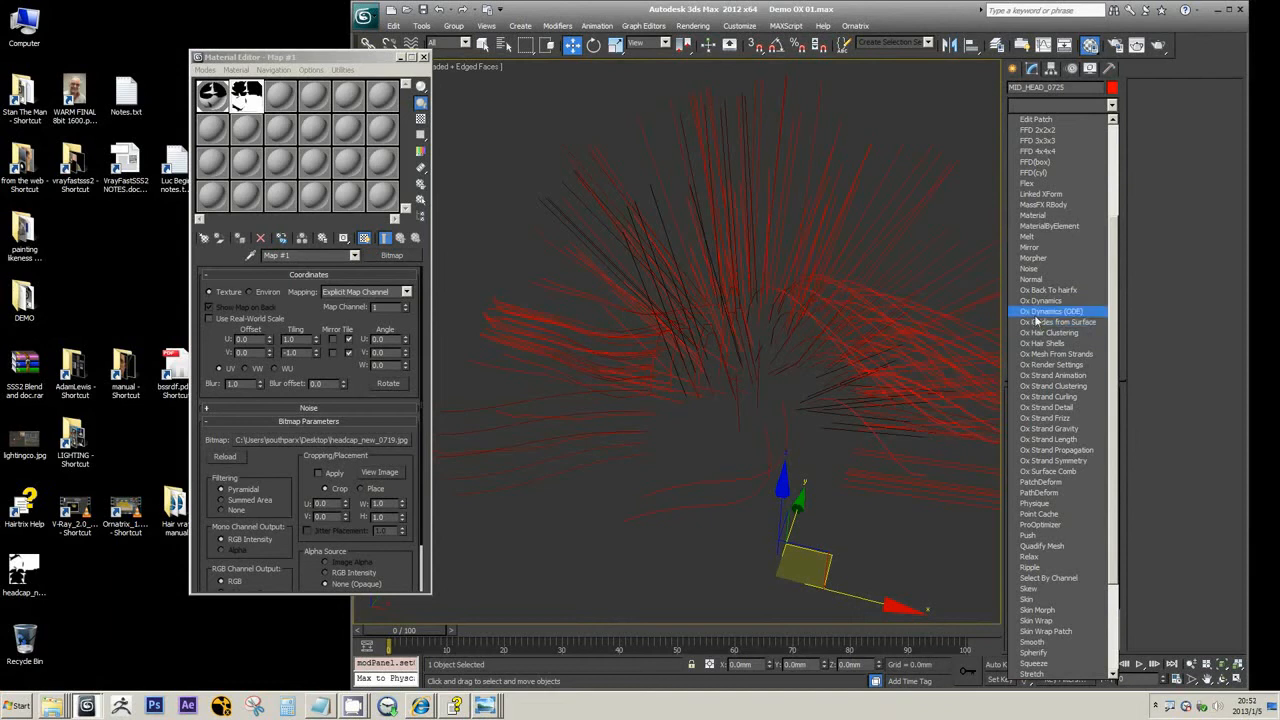
{"action": "left_click", "coordinate": [910, 5]}
{"action": "middle_click_drag", "start_coordinate": [823, 256], "coordinate": [834, 243]}
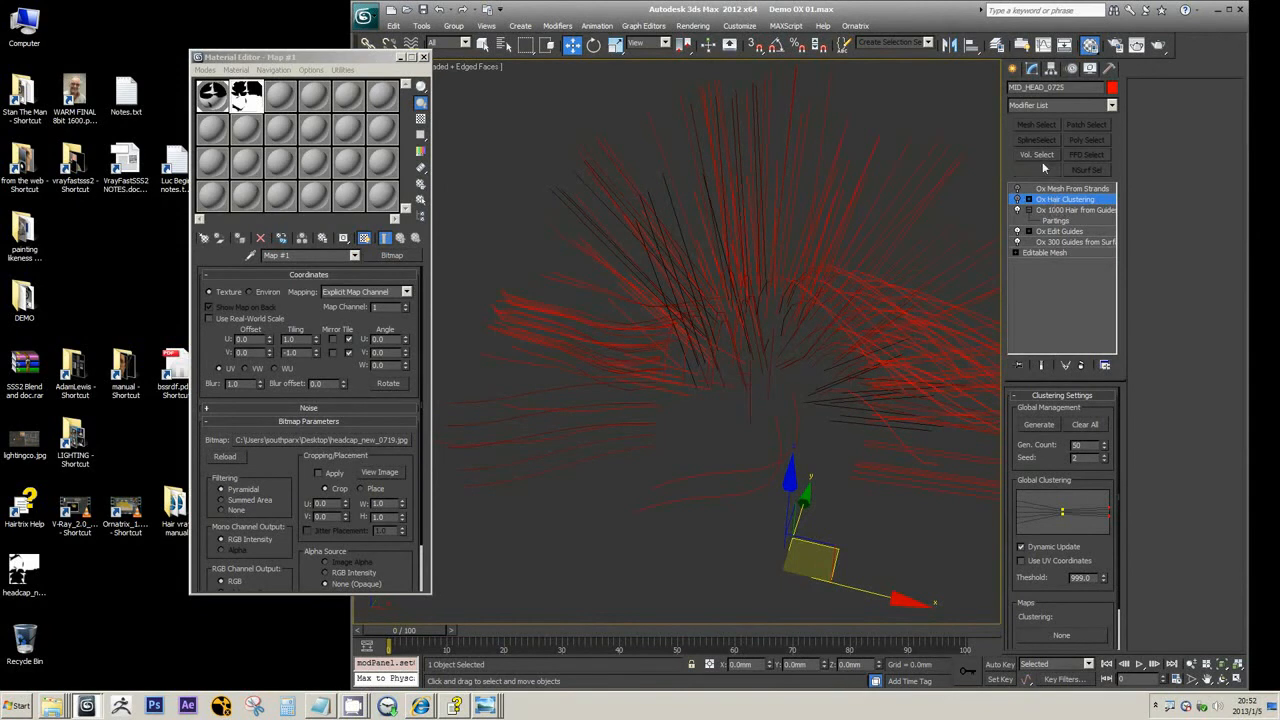
{"action": "left_click", "coordinate": [1111, 104]}
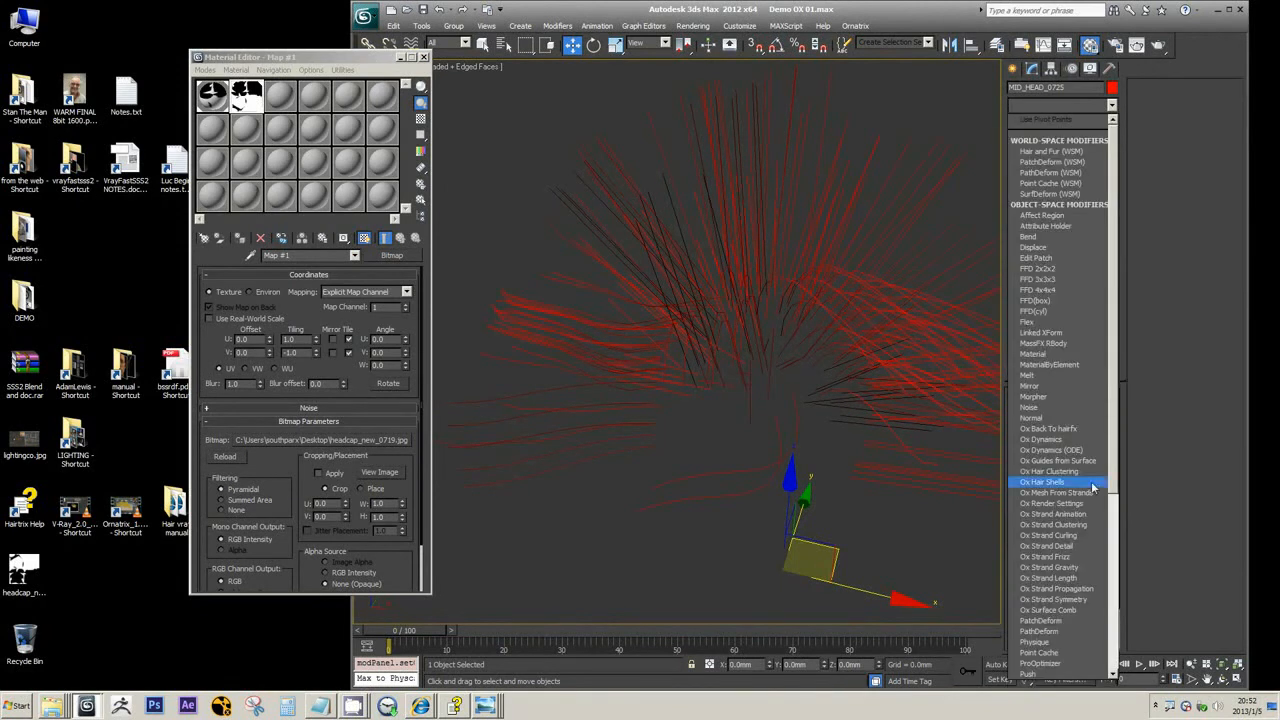
{"action": "left_click", "coordinate": [920, 18]}
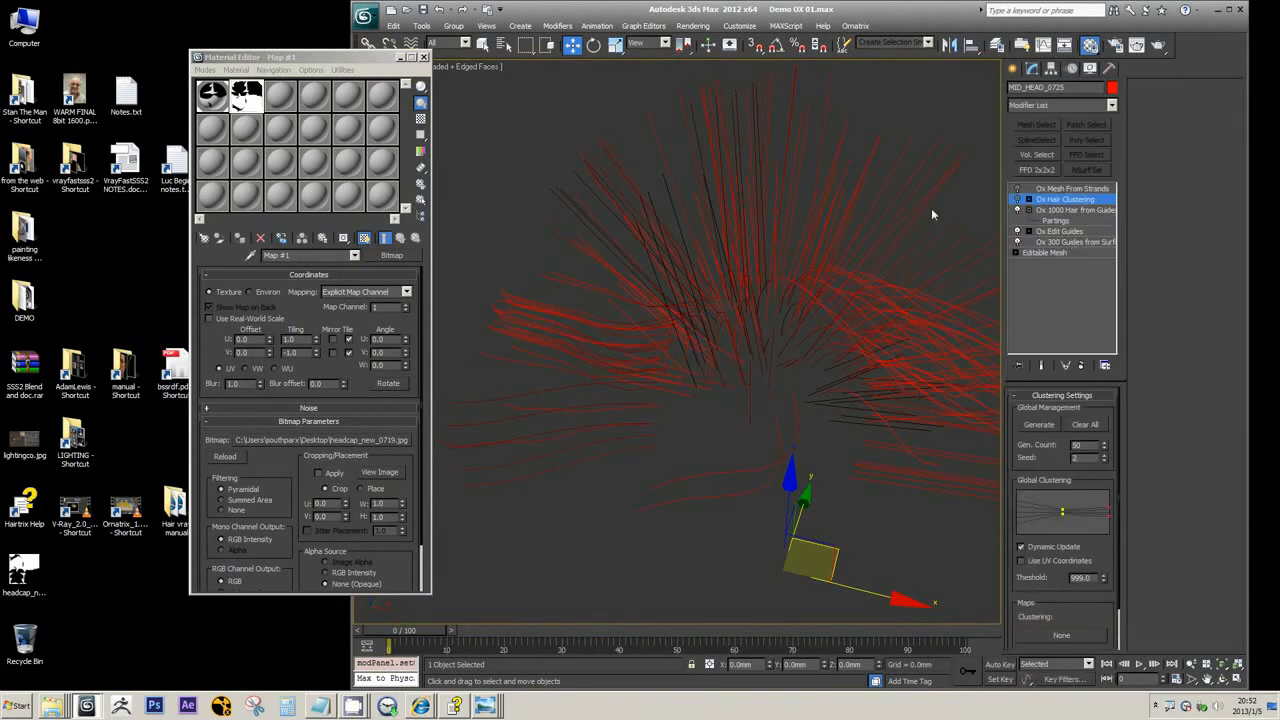
In Ox Edit Guides, select the tip of a guide strand on the side of the head and reposition it to bend the strand
{"action": "left_click", "coordinate": [1060, 231]}
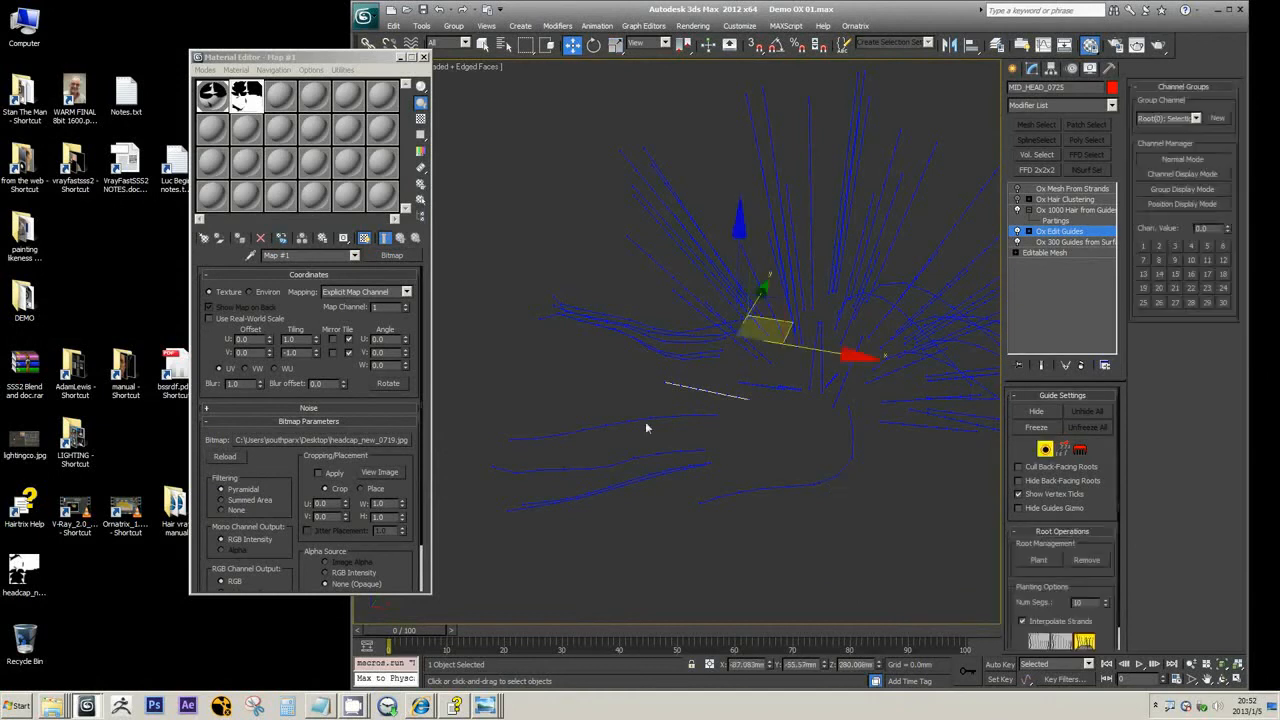
{"action": "key", "text": "2"}
{"action": "left_click", "coordinate": [511, 439]}
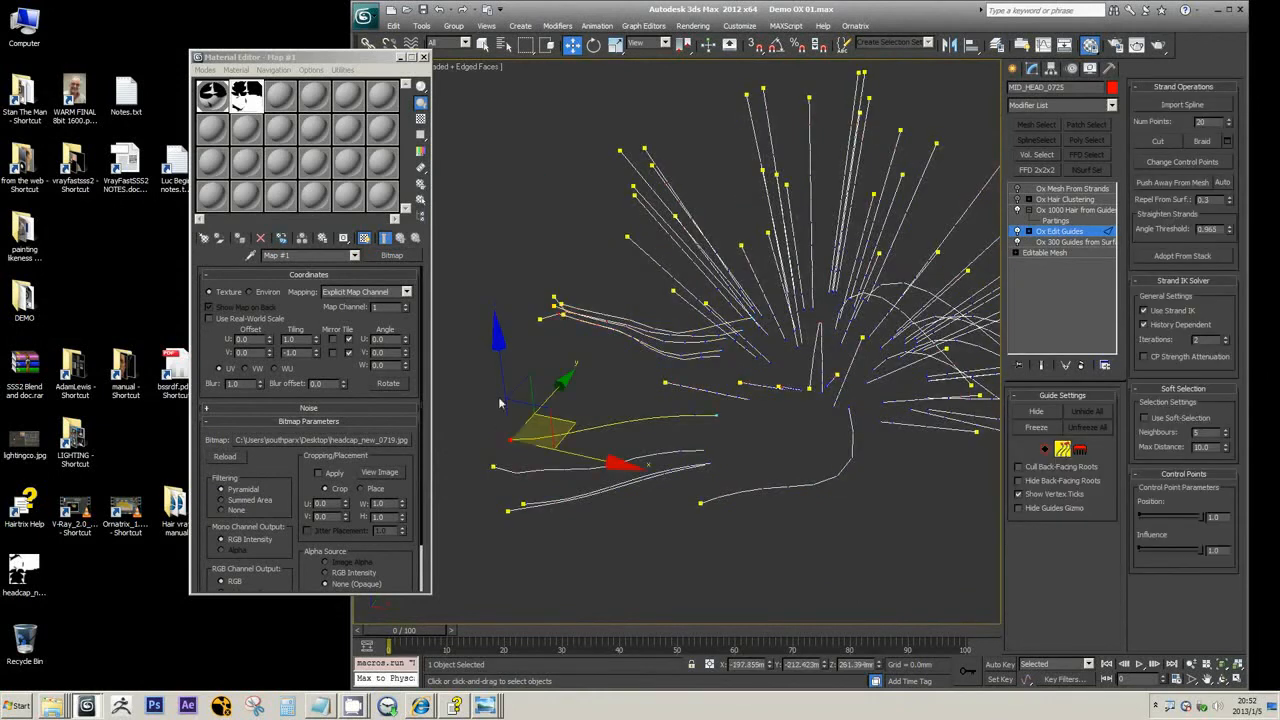
{"action": "left_click_drag", "start_coordinate": [503, 388], "coordinate": [534, 343]}
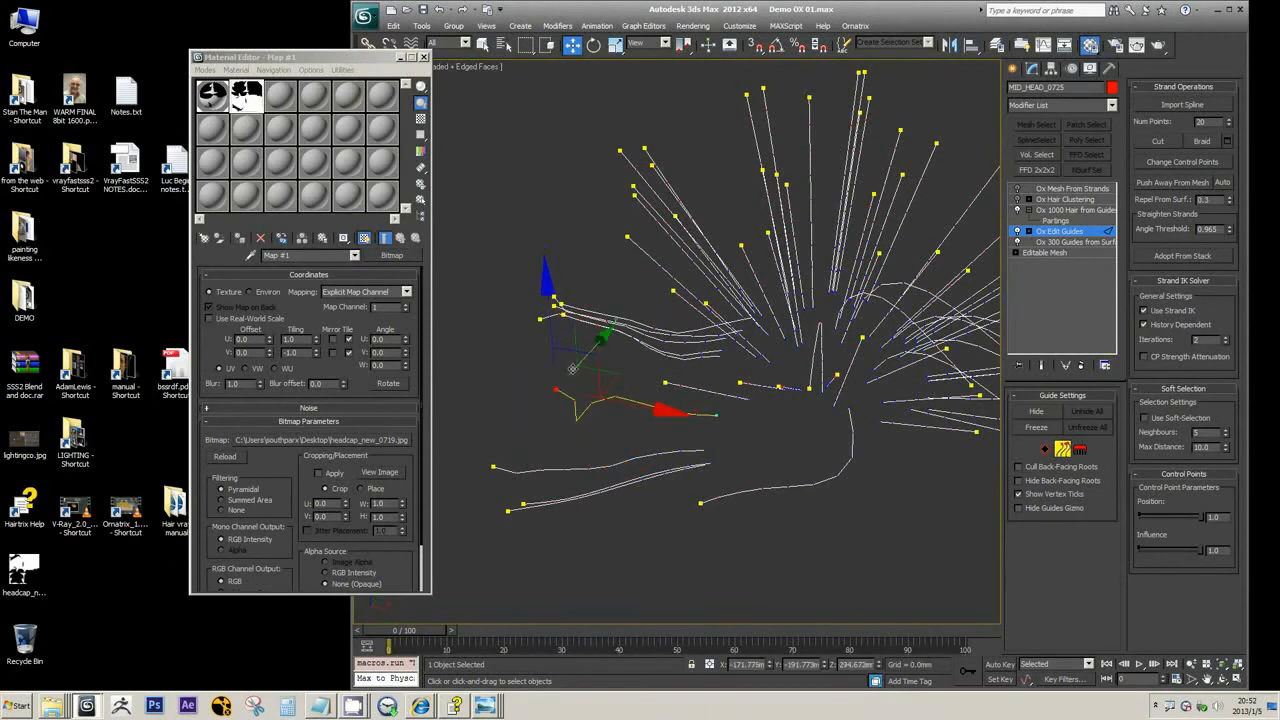
{"action": "mouse_move", "coordinate": [631, 377]}
{"action": "middle_mouse_down", "text": "alt"}
{"action": "mouse_move", "coordinate": [667, 354]}
{"action": "mouse_move", "coordinate": [638, 371]}
{"action": "middle_mouse_up", "text": "alt"}
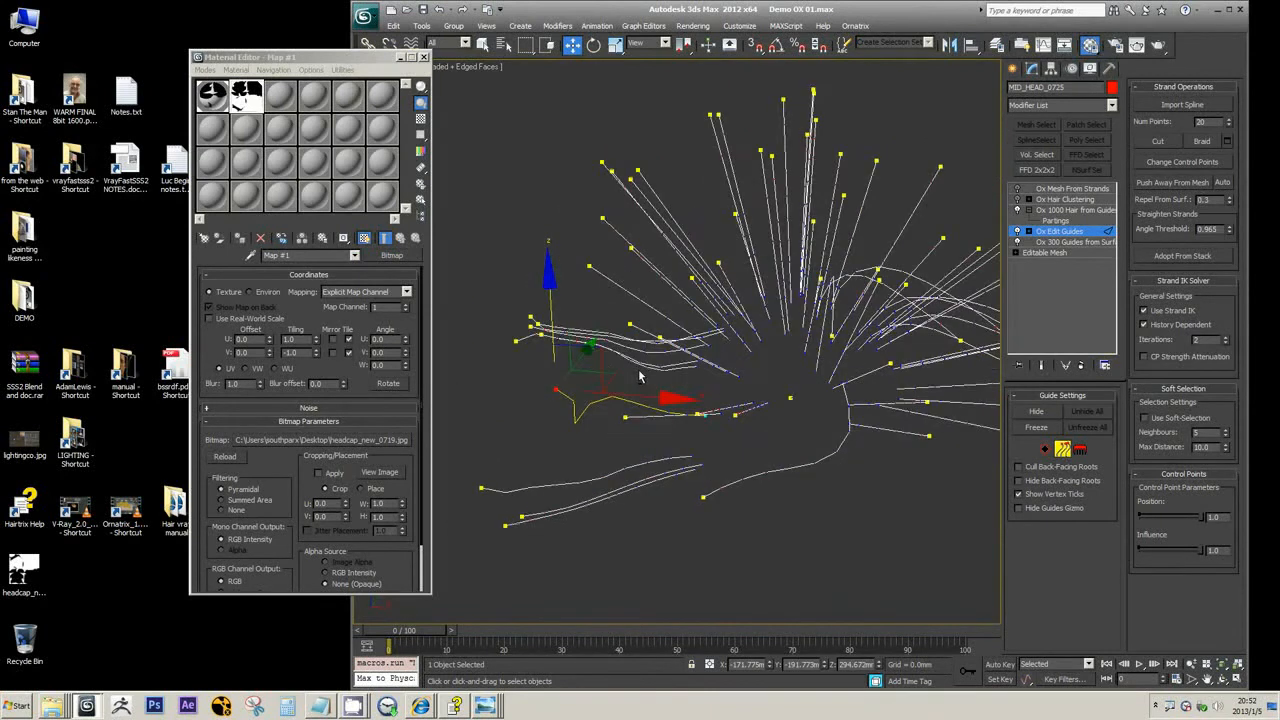
{"action": "left_click_drag", "start_coordinate": [593, 352], "coordinate": [540, 469]}
Open the WARM FINAL 8bit 1600.png reference photo, examine its hairline up close, and return to the 3ds Max scene
{"action": "left_click", "coordinate": [488, 706]}
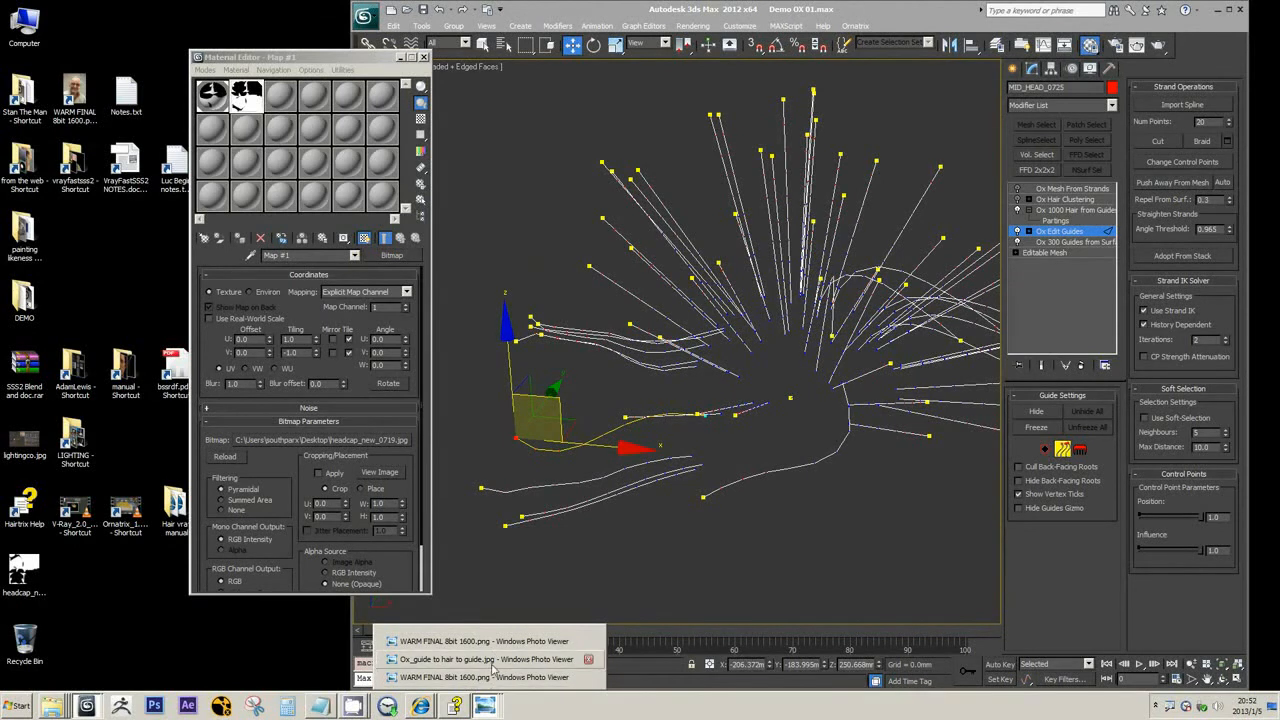
{"action": "left_click", "coordinate": [488, 679]}
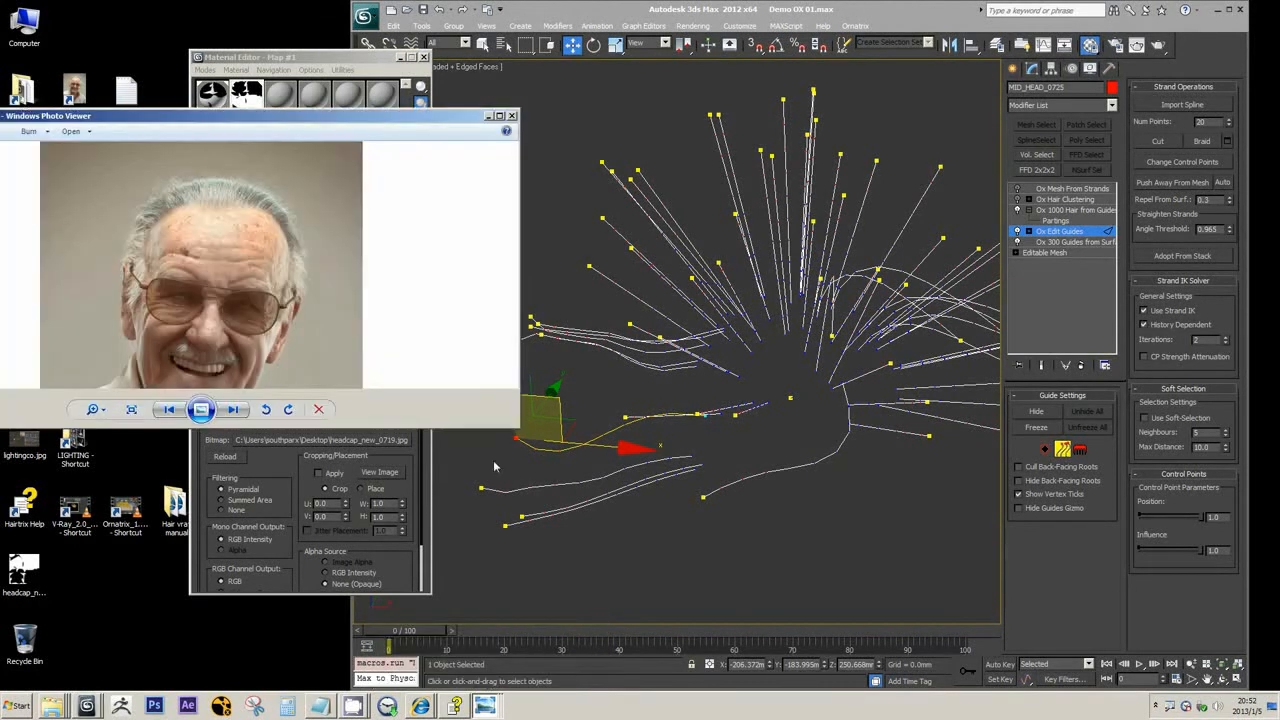
{"action": "scroll", "coordinate": [203, 190], "scroll_direction": "up", "scroll_amount": 3}
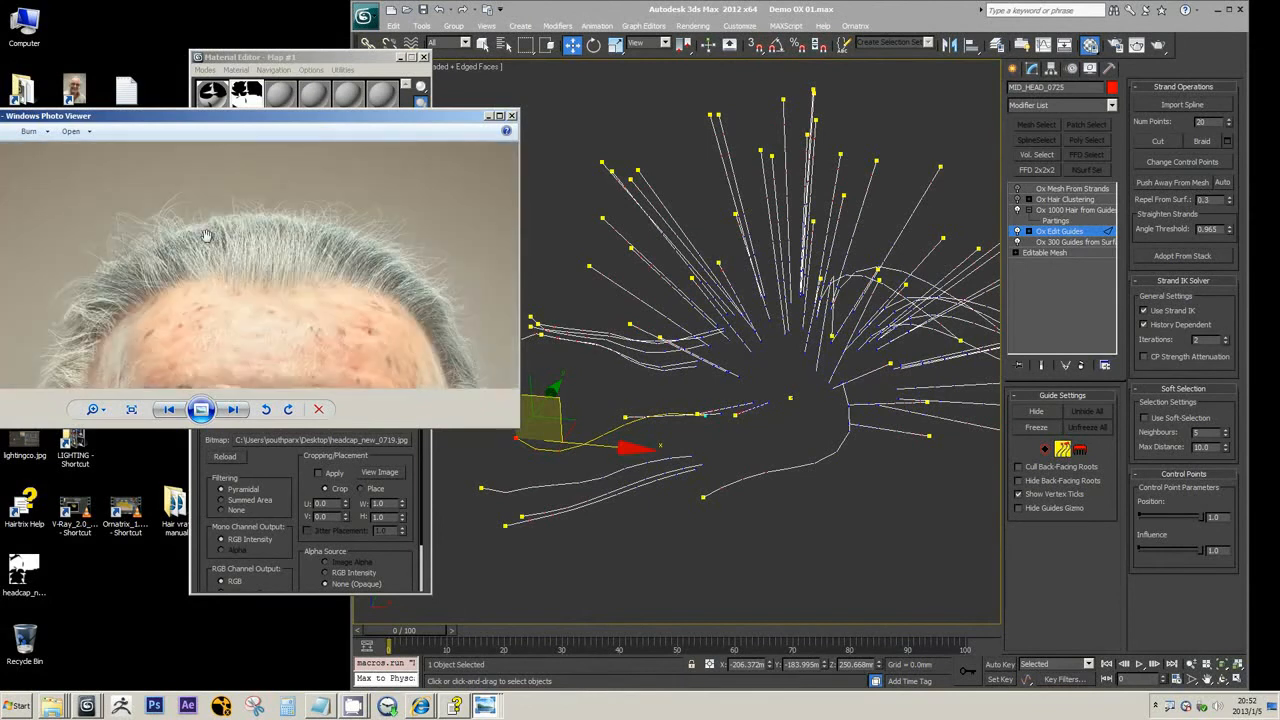
{"action": "left_click", "coordinate": [489, 116]}
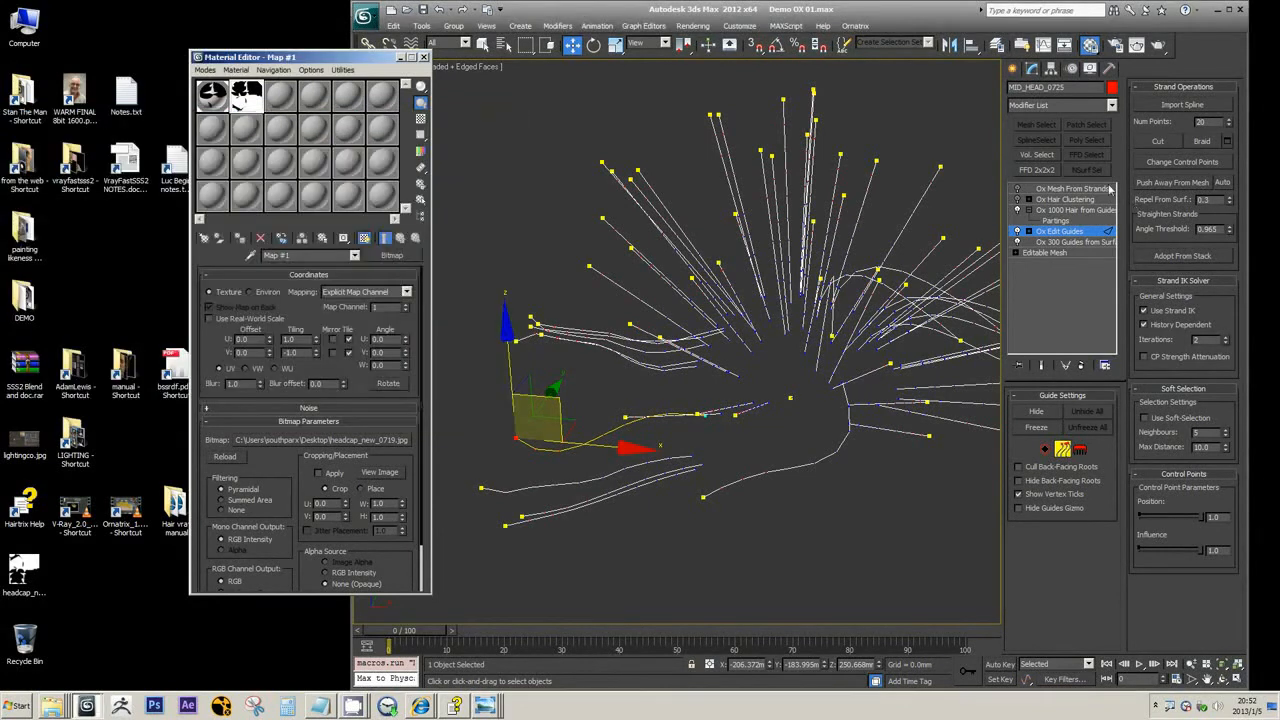
Inspect the hair generated from the edited guide at the Ox Hair from Guides and Ox Hair Clustering levels, and review the Ox modifiers
{"action": "left_click", "coordinate": [1075, 210]}
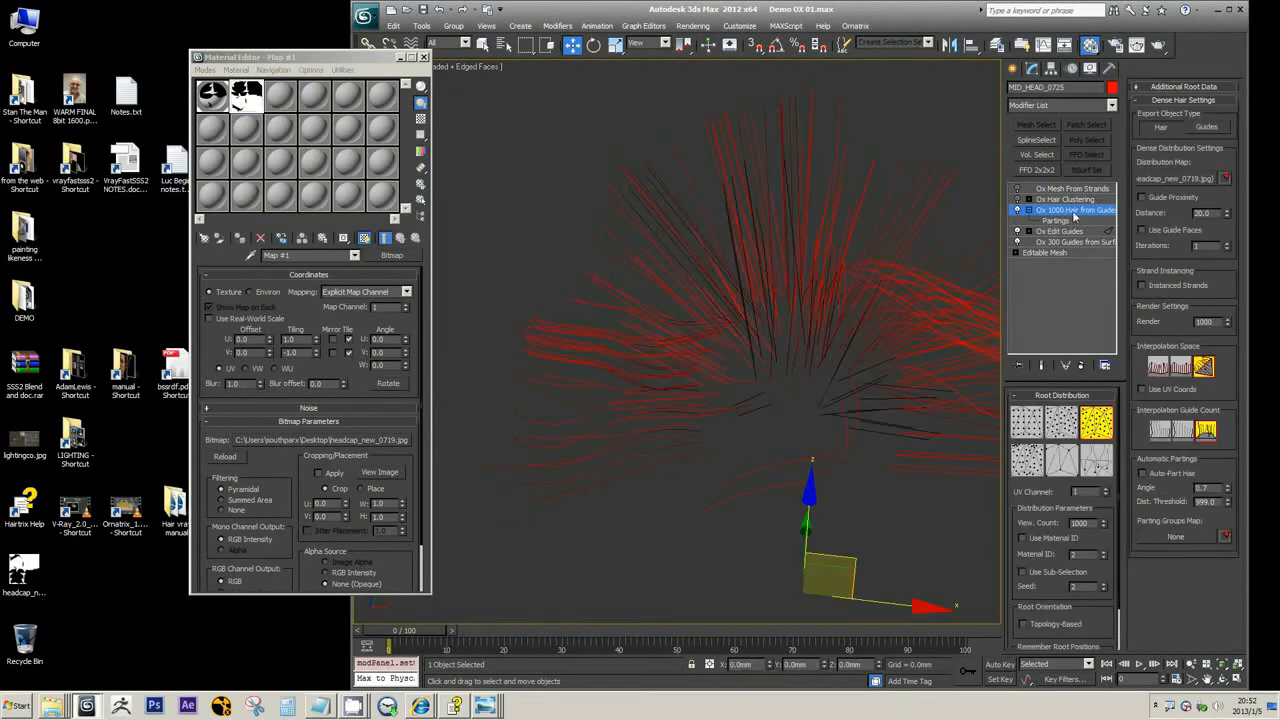
{"action": "left_click", "coordinate": [1066, 200]}
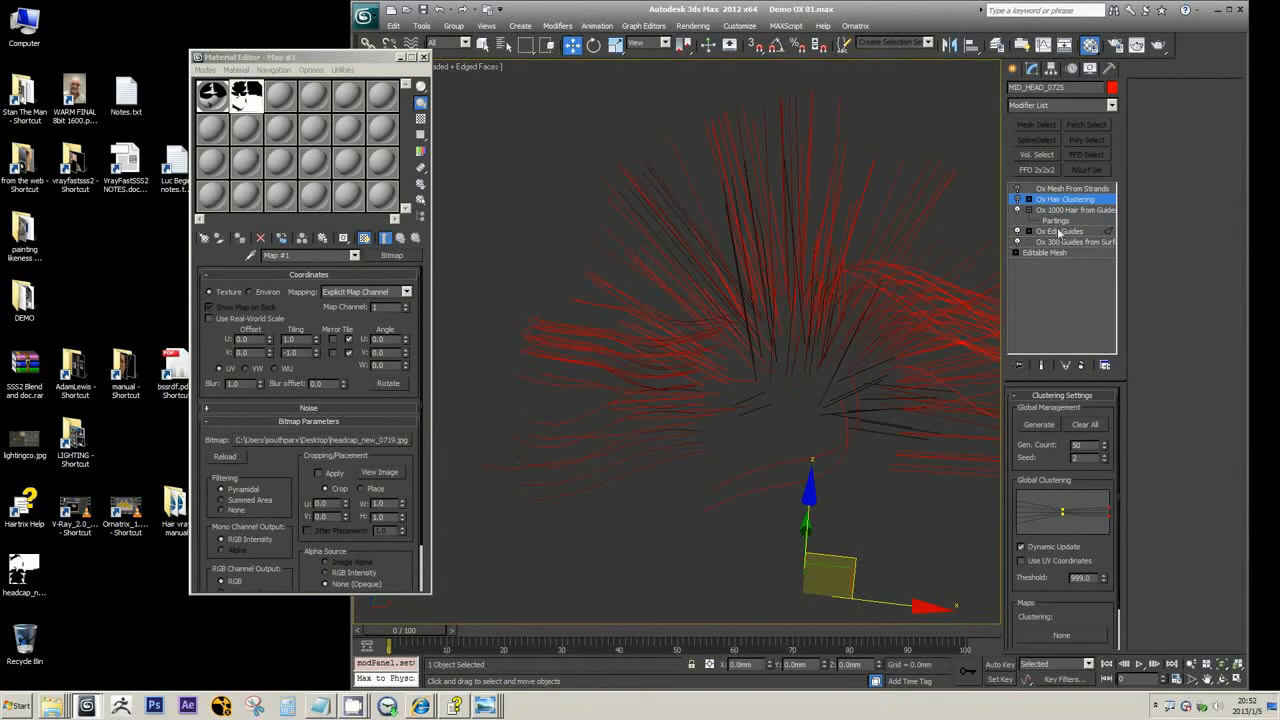
{"action": "left_click", "coordinate": [1111, 105]}
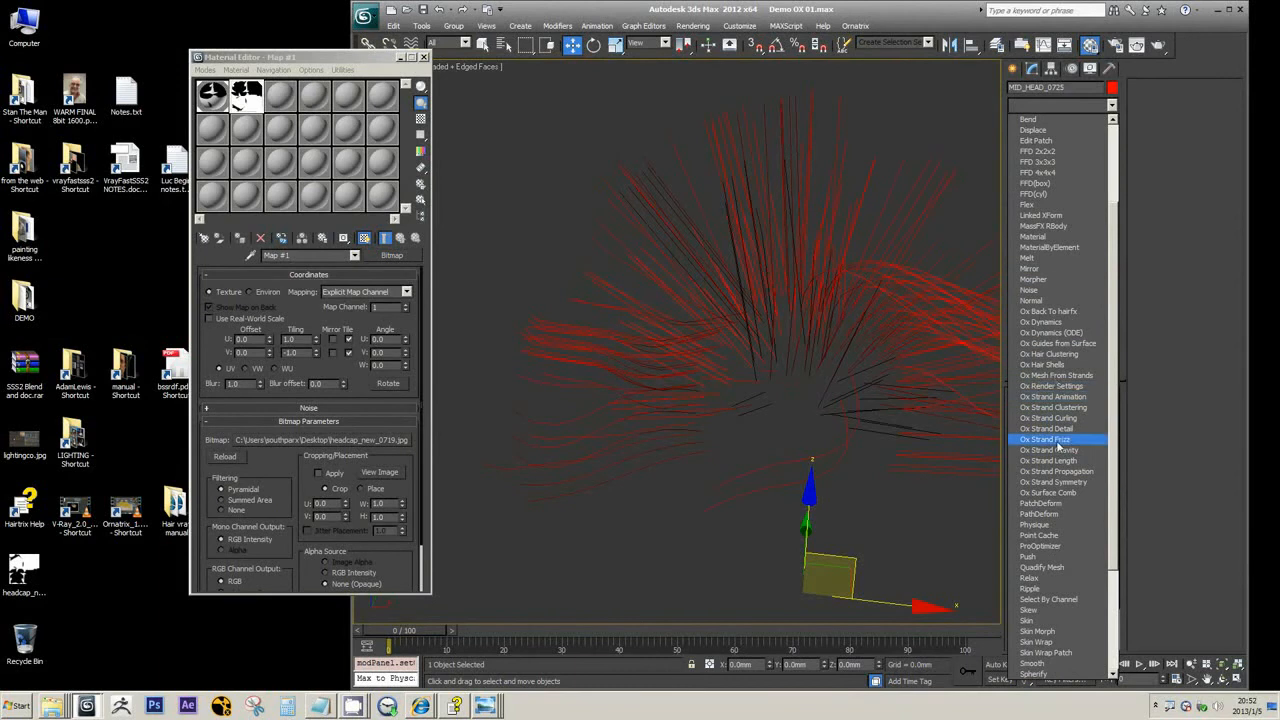
{"action": "left_click", "coordinate": [1048, 354]}
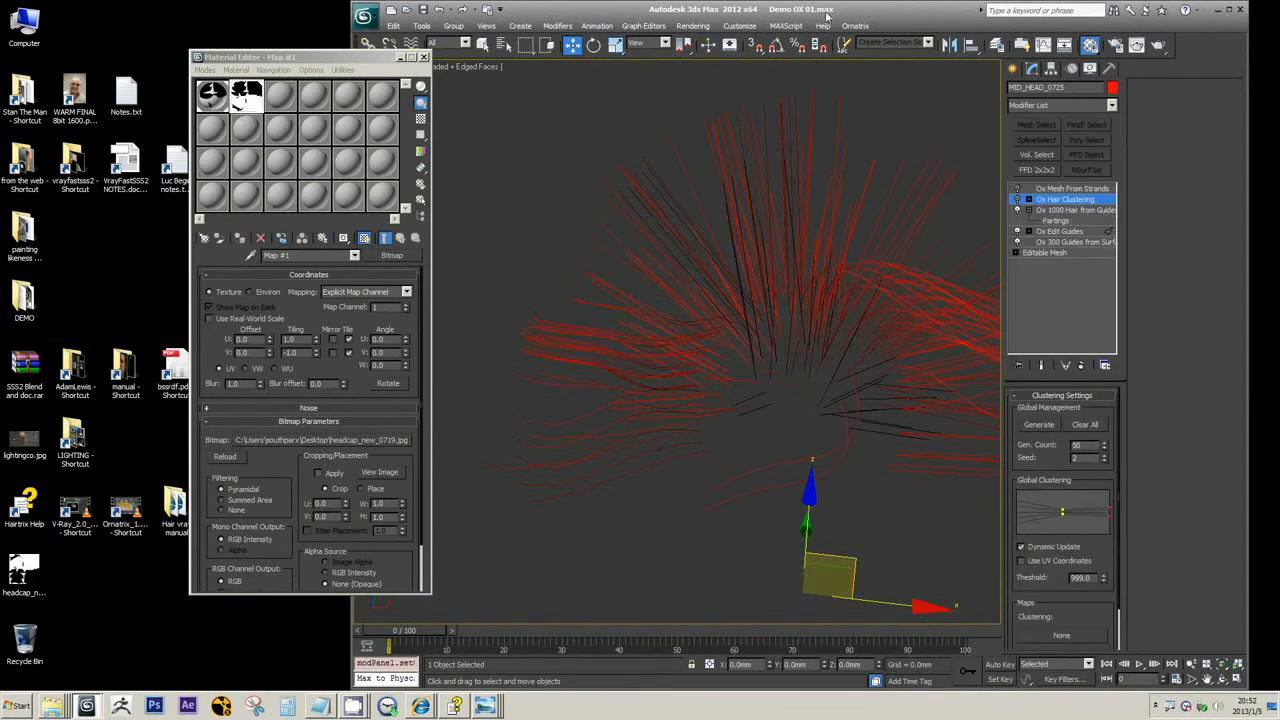
Re-enable the Ox Hair Clustering and Ox Mesh From Strands modifiers to turn the clustered strands into billboard meshes
{"action": "left_click", "coordinate": [1080, 189]}
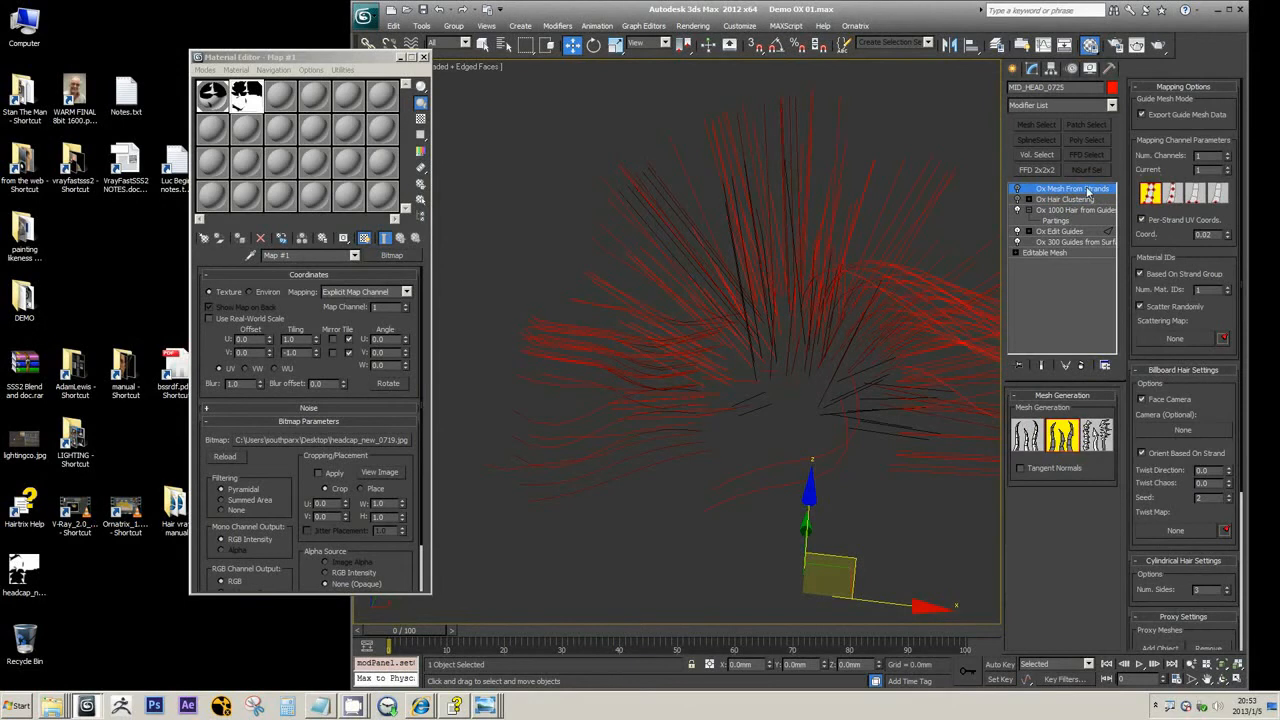
{"action": "left_click", "coordinate": [1018, 200]}
{"action": "middle_click_drag", "start_coordinate": [900, 256], "coordinate": [860, 257], "text": "alt"}
{"action": "scroll", "coordinate": [866, 257], "scroll_direction": "down", "scroll_amount": 2}
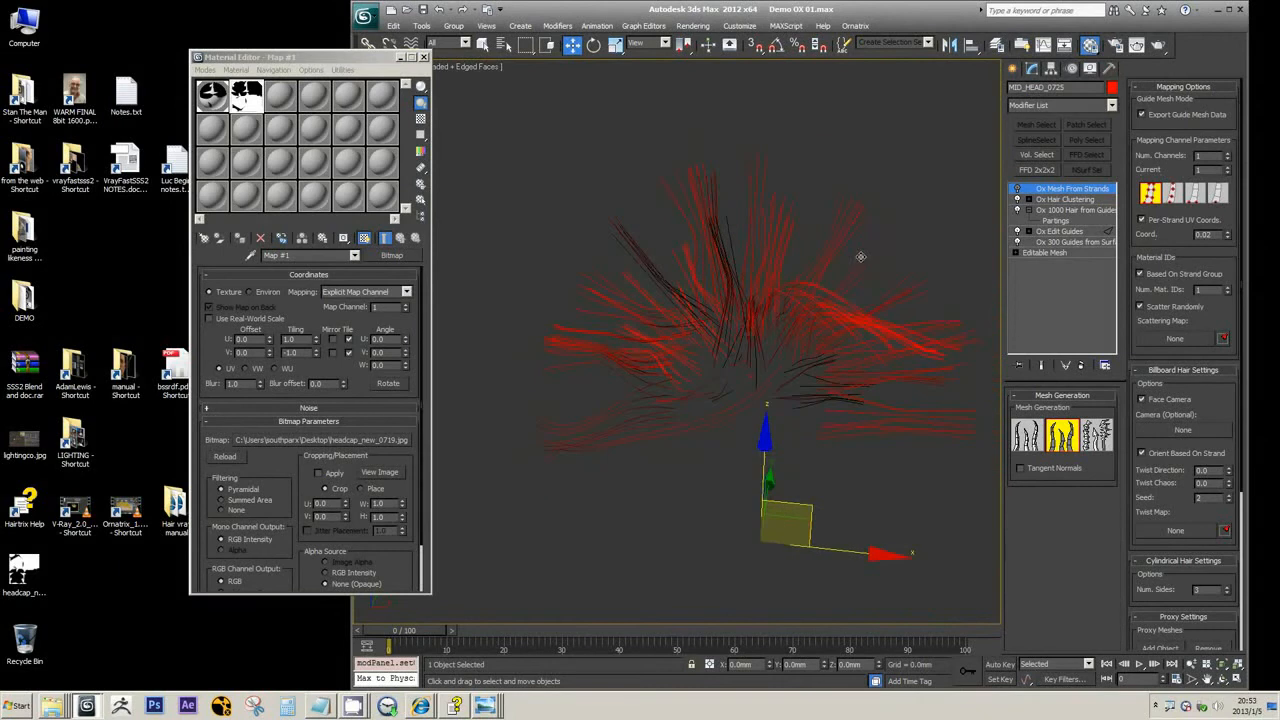
{"action": "left_click", "coordinate": [1017, 189]}
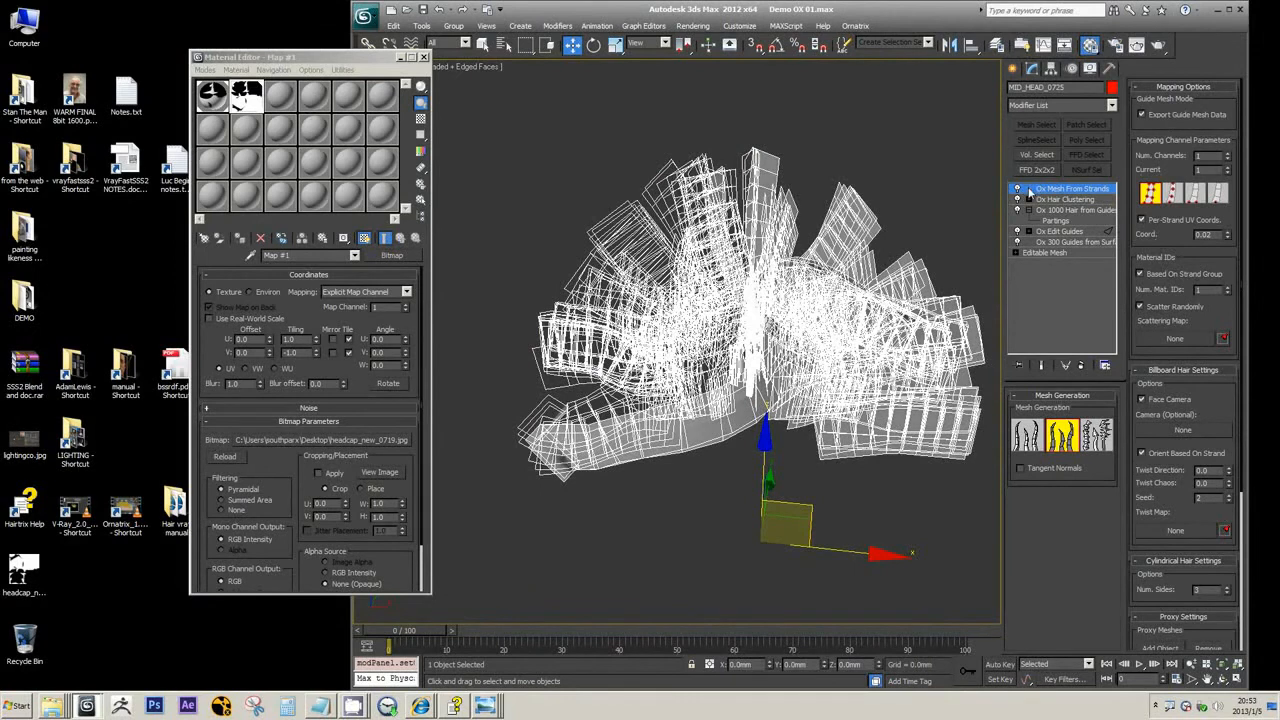
Check the guides in Ox Edit Guides, and in Ox Mesh From Strands try the prismatic/cylindrical mesh type and restore flat billboards
{"action": "left_click", "coordinate": [1064, 233]}
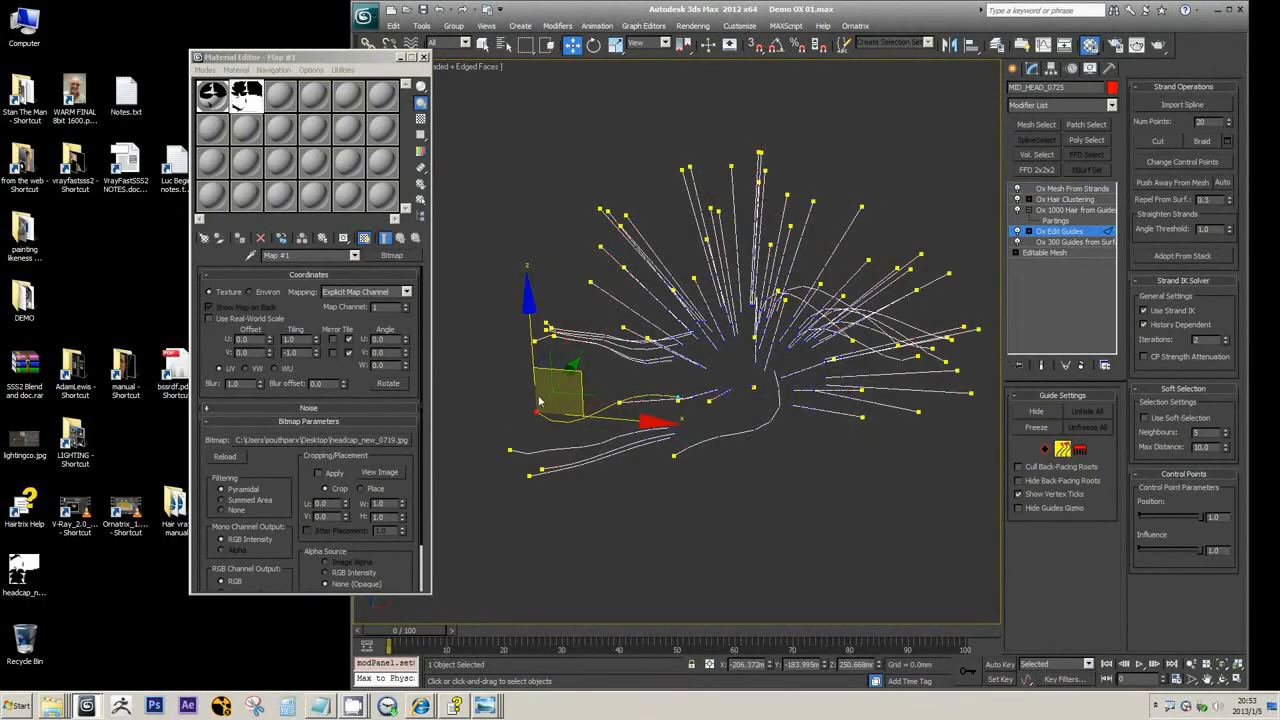
{"action": "left_click", "coordinate": [1072, 189]}
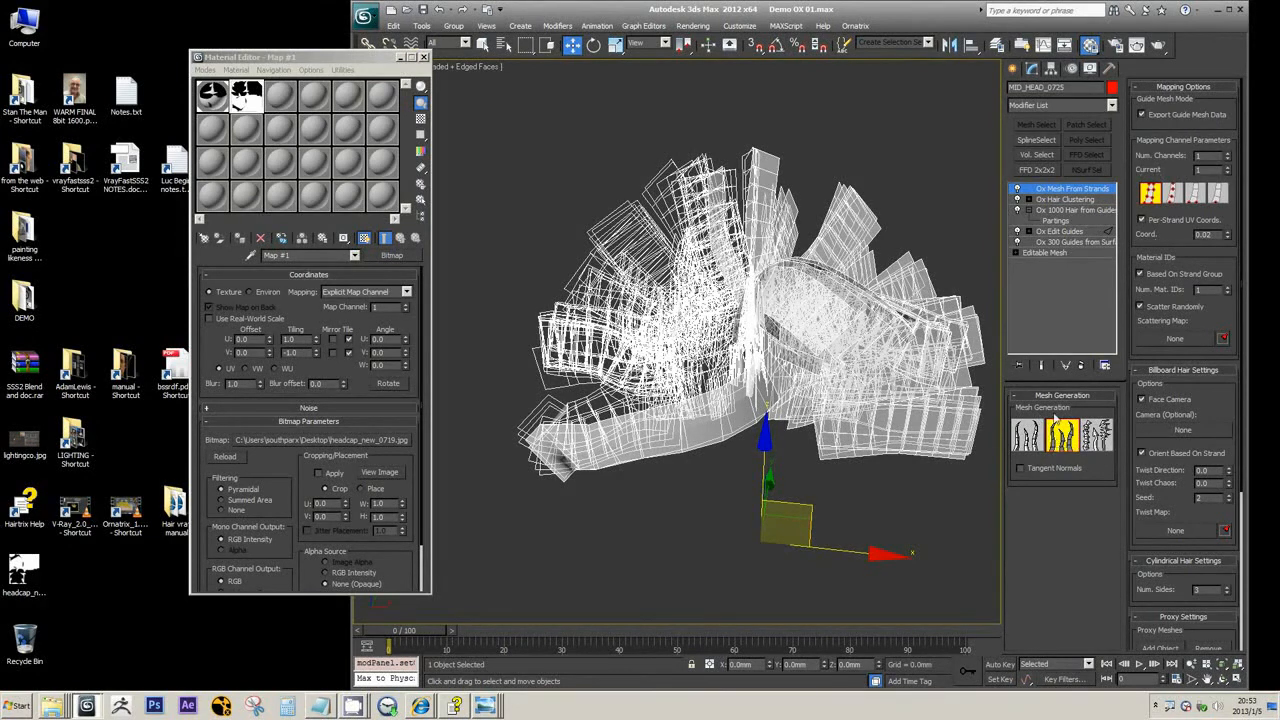
{"action": "left_click", "coordinate": [1027, 440]}
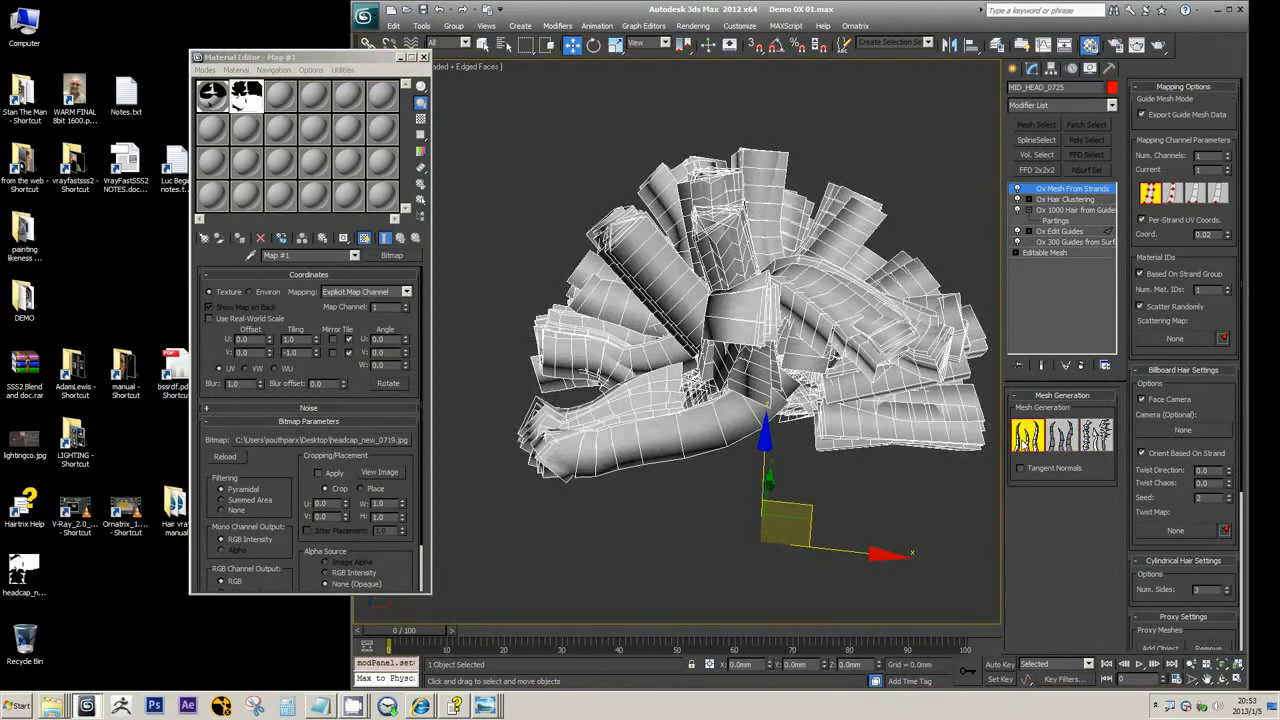
{"action": "left_click", "coordinate": [1060, 437]}
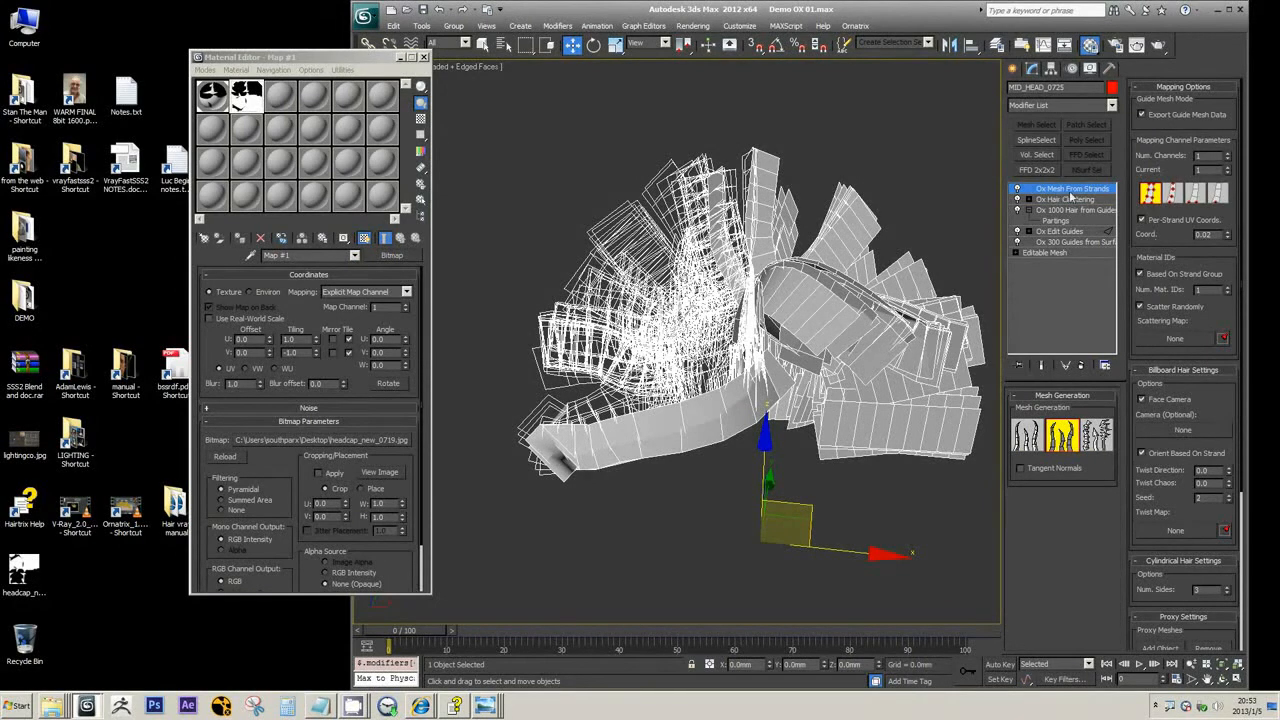
Switch Export Guide Mesh Data off and back on, and browse the modifiers available above Ox Mesh From Strands
{"action": "left_click", "coordinate": [1151, 117]}
{"action": "left_click", "coordinate": [1151, 117]}
{"action": "left_click", "coordinate": [1111, 105]}
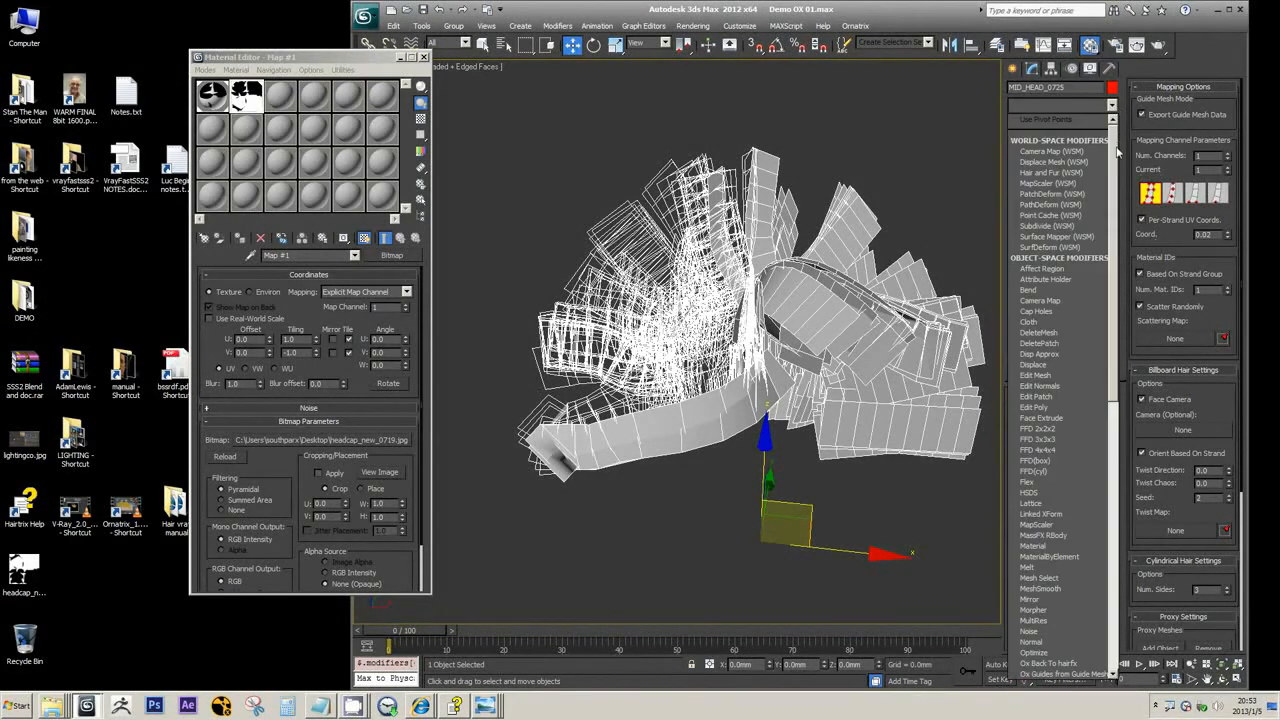
{"action": "scroll", "coordinate": [1060, 370], "scroll_direction": "down", "scroll_amount": 8}
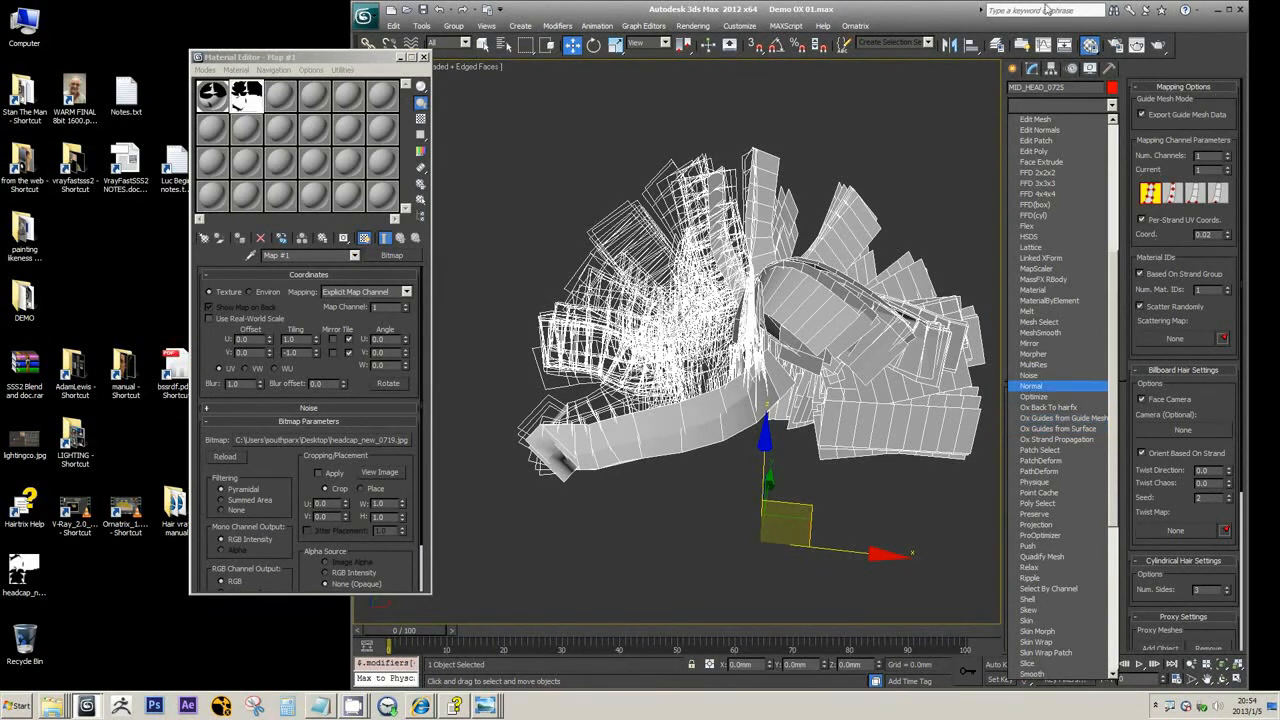
{"action": "left_click", "coordinate": [1180, 117]}
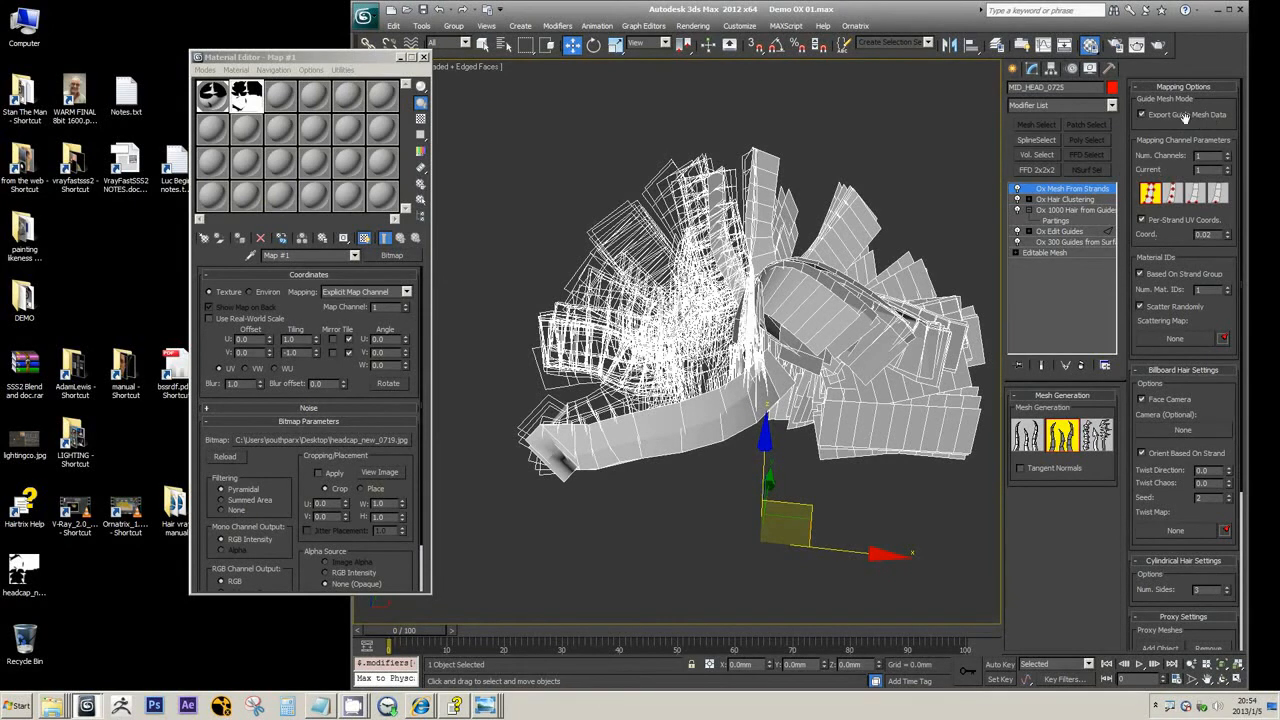
Add an Ox Guides from Guide Mesh modifier above Ox Mesh From Strands, and compare its guides with the original Ox Guides from Surface level
{"action": "left_click", "coordinate": [1111, 105]}
{"action": "scroll", "coordinate": [1055, 440], "scroll_direction": "down", "scroll_amount": 2}
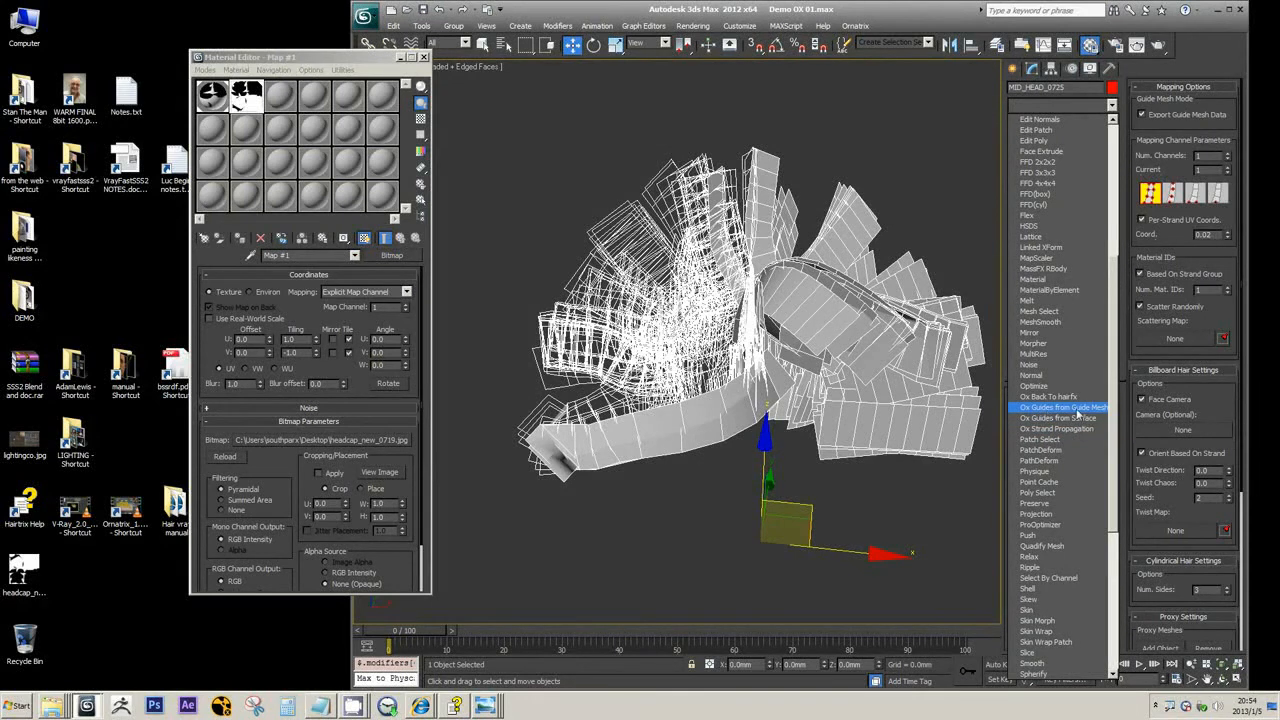
{"action": "left_click", "coordinate": [1078, 408]}
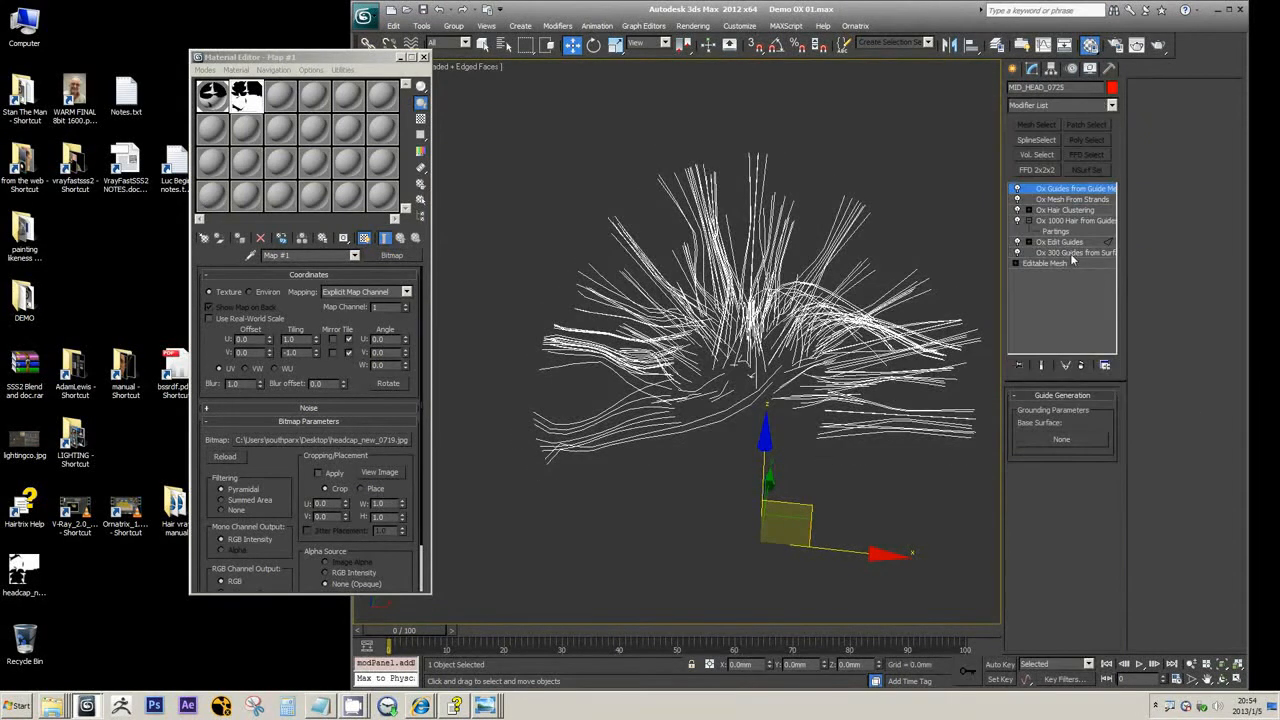
{"action": "left_click", "coordinate": [1072, 253]}
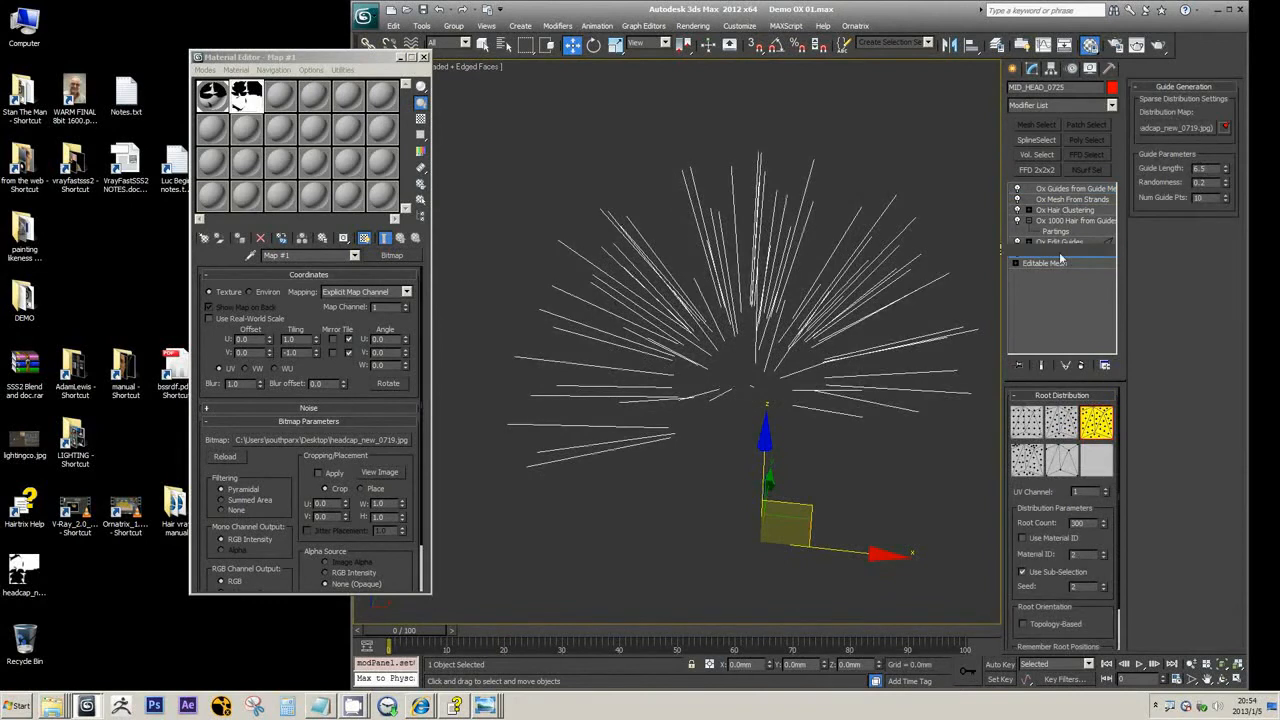
Add a second Ox Edit Guides modifier above Ox Guides from Guide Mesh
{"action": "left_click", "coordinate": [1078, 199]}
{"action": "left_click", "coordinate": [1062, 105]}
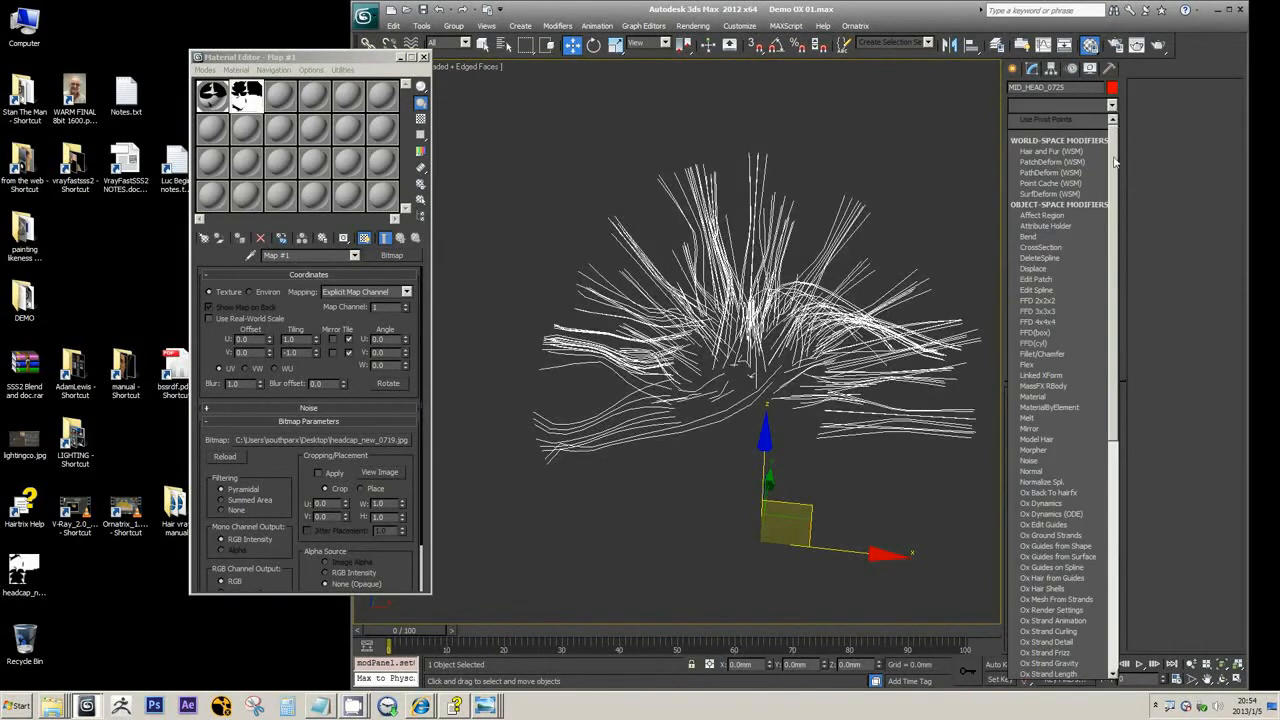
{"action": "scroll", "coordinate": [1116, 248], "scroll_direction": "down", "scroll_amount": 4}
{"action": "scroll", "coordinate": [1116, 248], "scroll_direction": "down", "scroll_amount": 3}
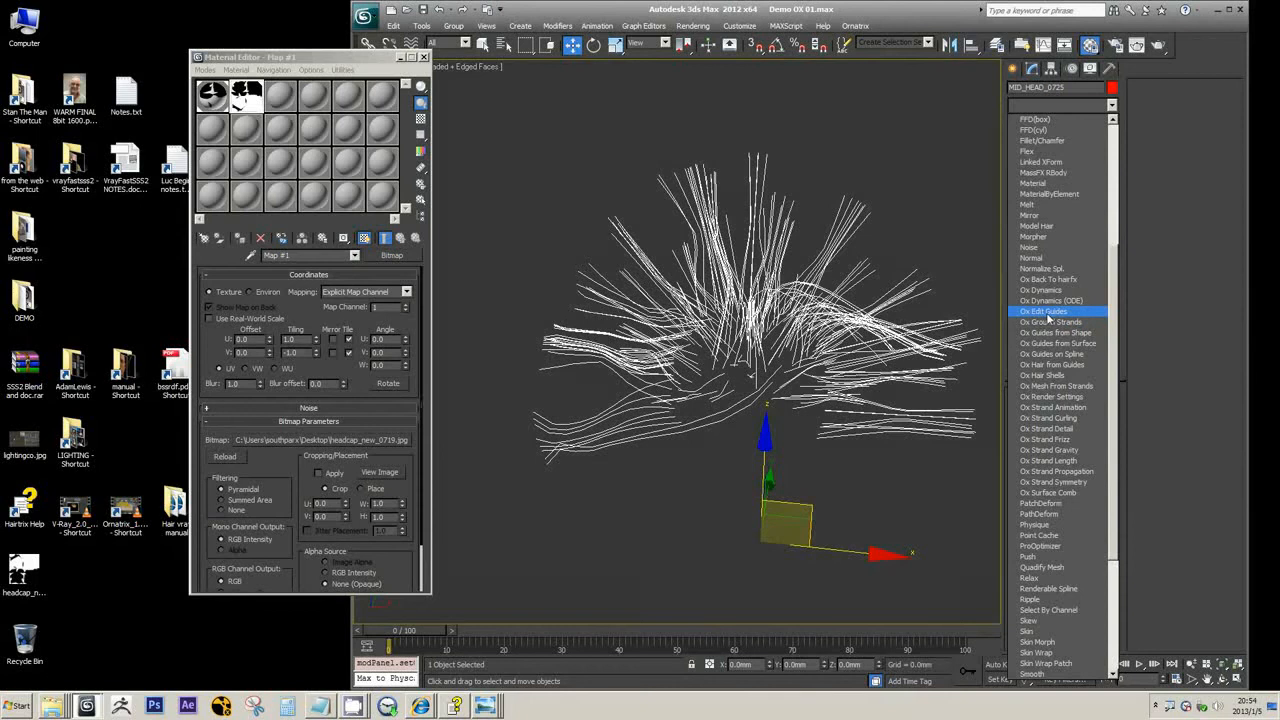
{"action": "left_click", "coordinate": [1047, 313]}
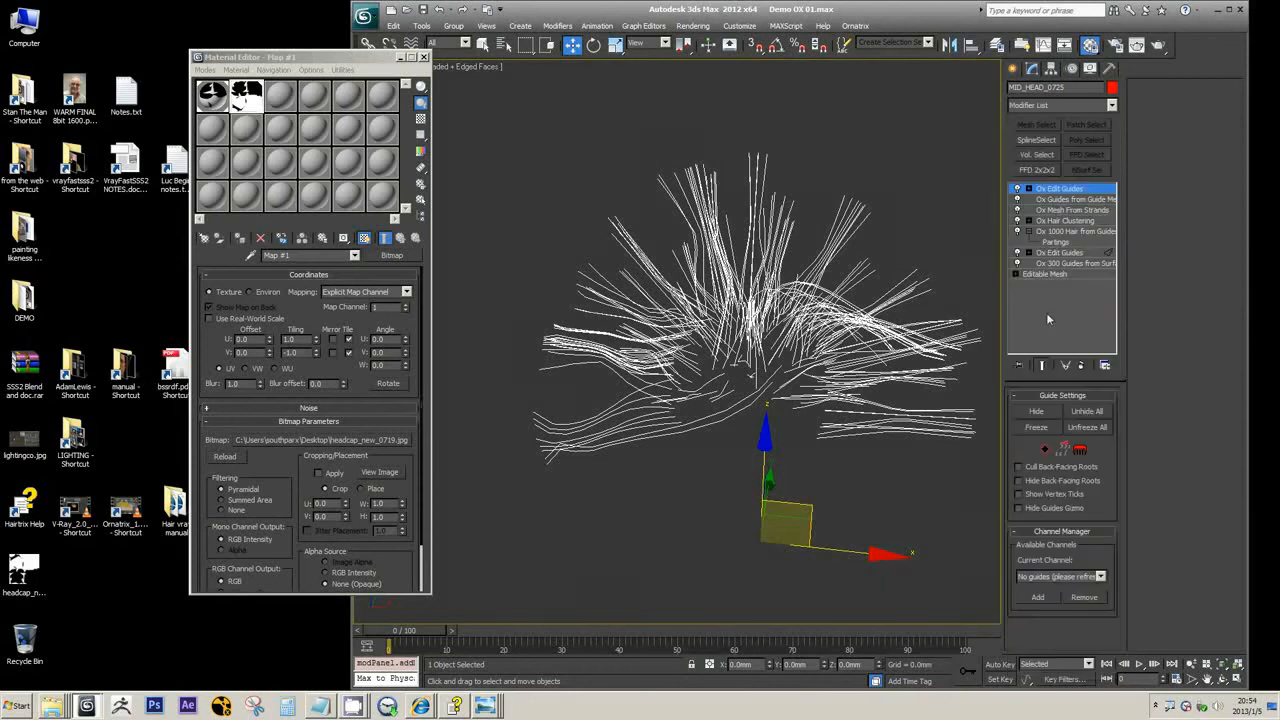
Compare the strands at the Ox Hair Clustering, Ox Mesh From Strands and Ox Guides from Guide Mesh levels with the uppermost Ox Edit Guides
{"action": "left_click", "coordinate": [1057, 222]}
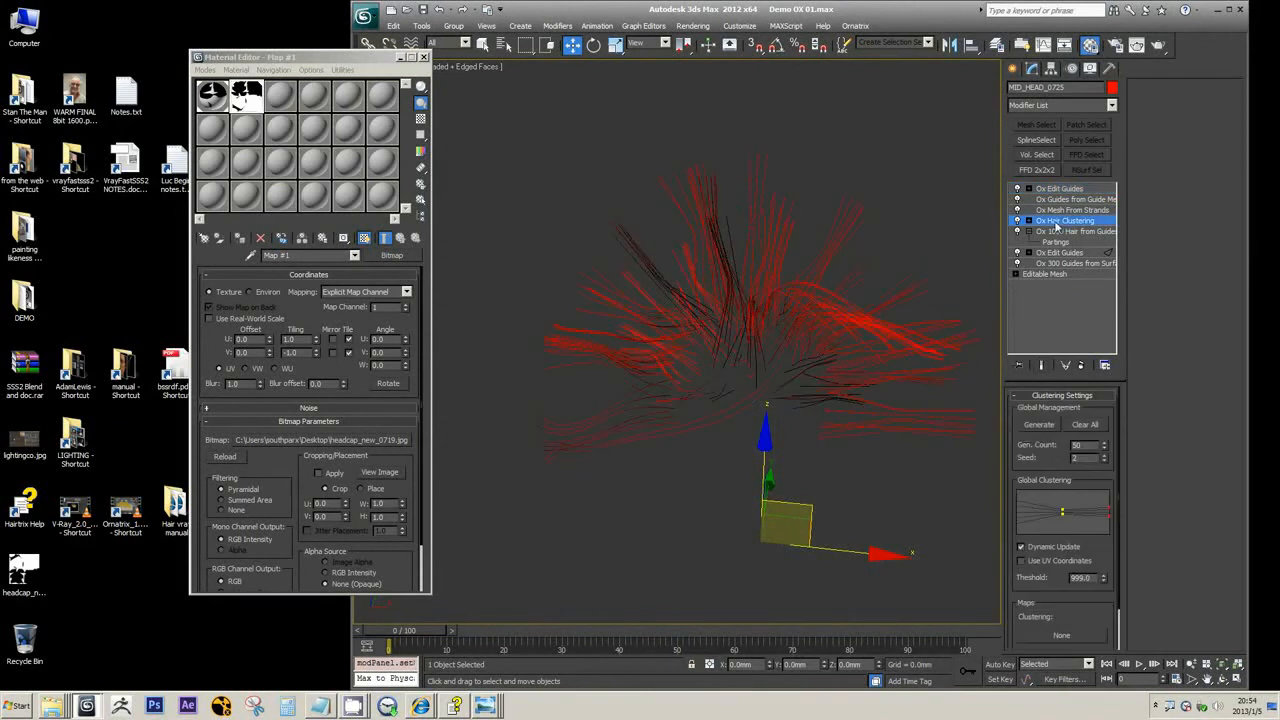
{"action": "left_click", "coordinate": [1060, 188]}
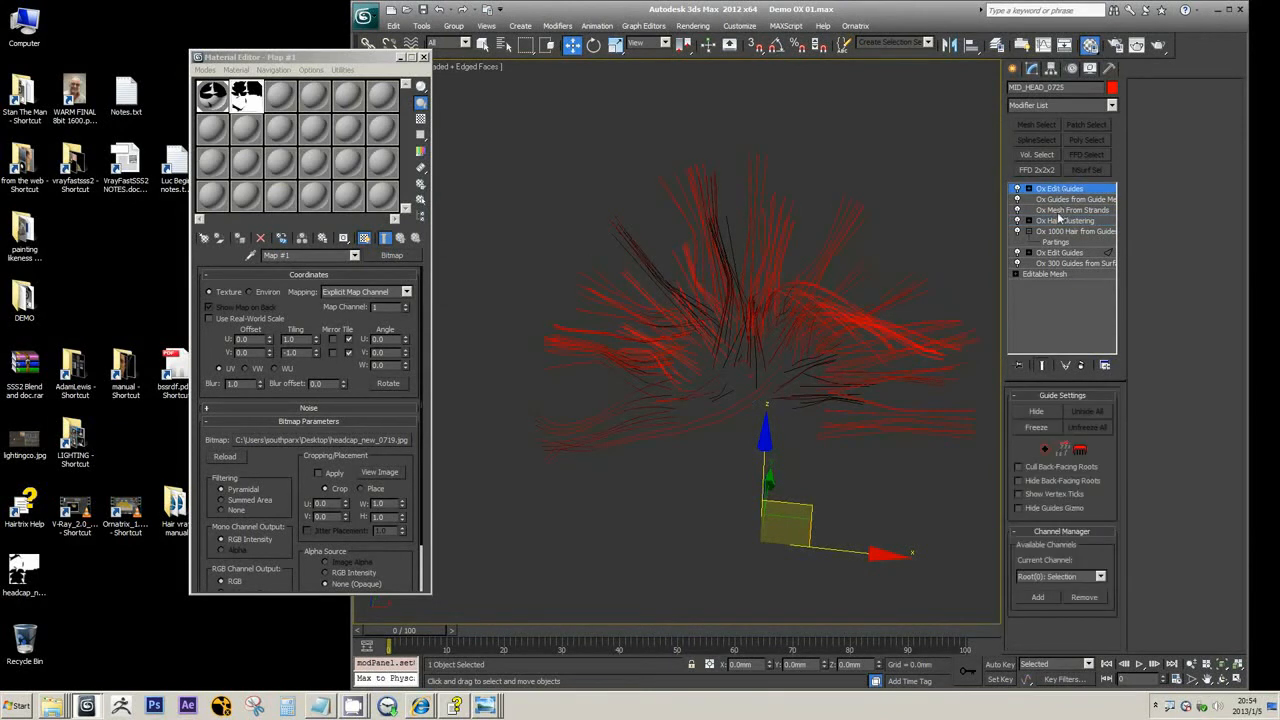
{"action": "left_click", "coordinate": [1059, 211]}
{"action": "left_click", "coordinate": [1060, 200]}
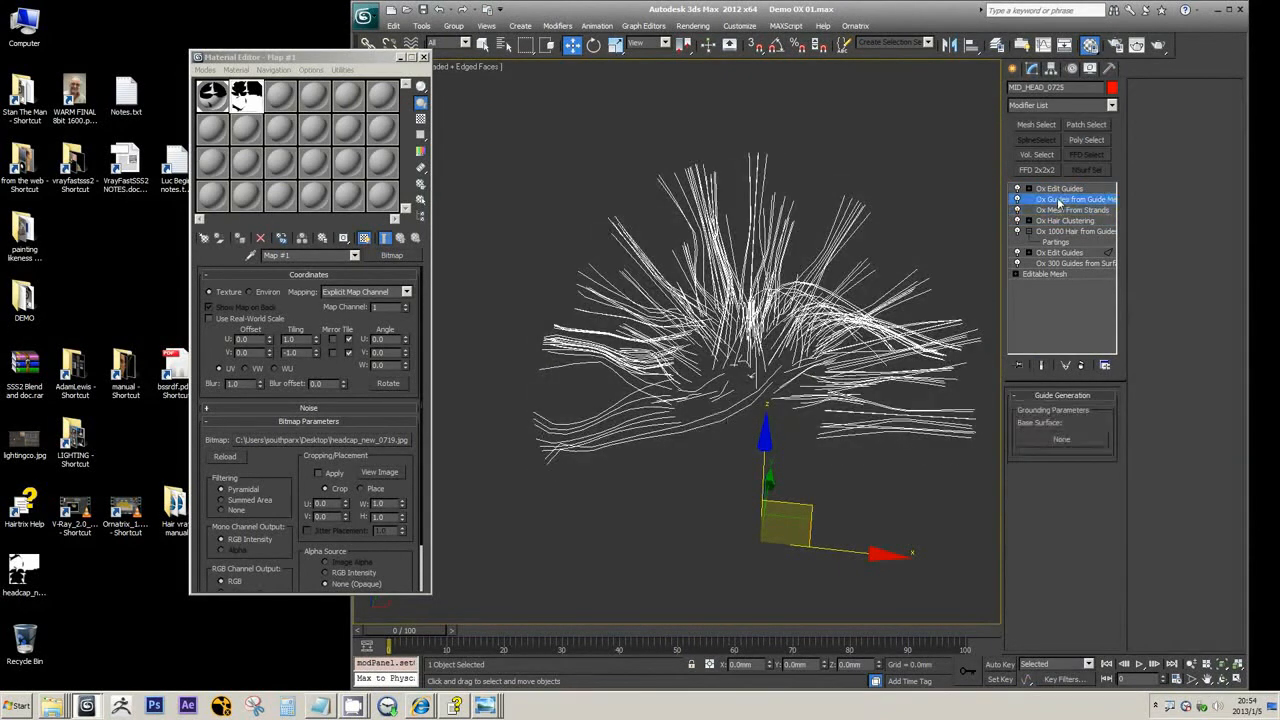
{"action": "left_click", "coordinate": [1053, 211]}
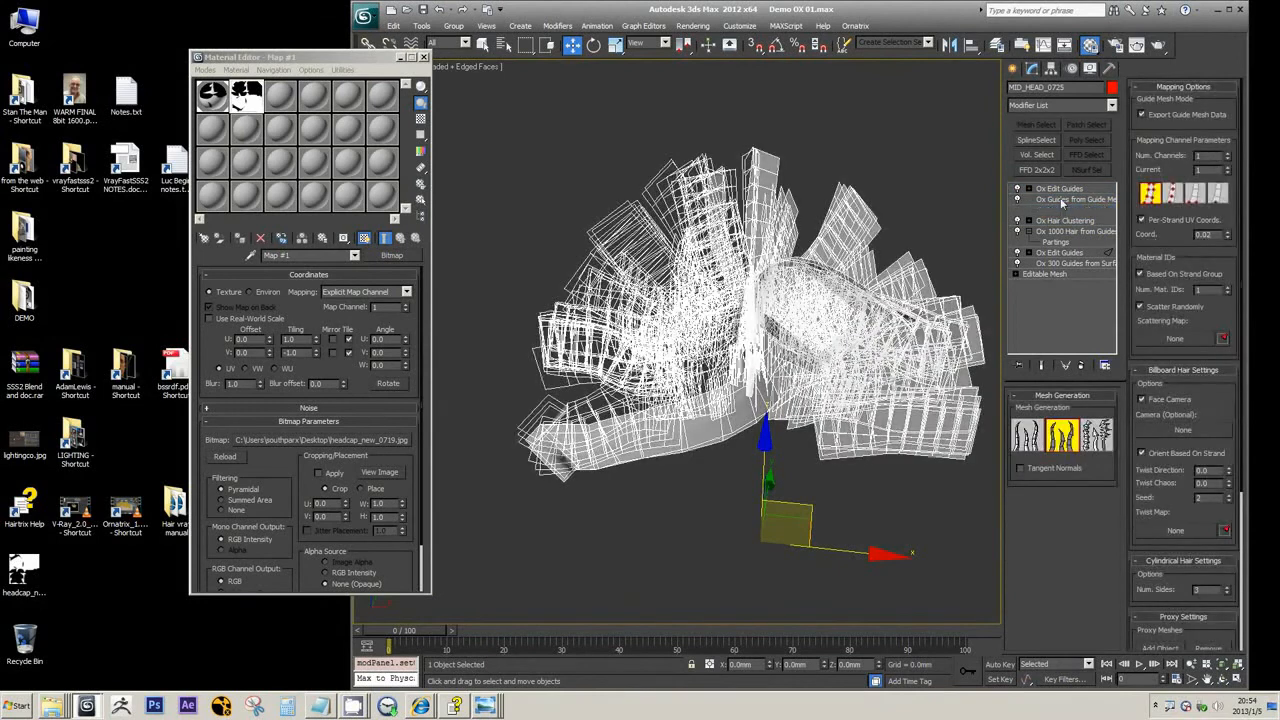
{"action": "left_click", "coordinate": [1057, 200]}
{"action": "left_click", "coordinate": [1058, 188]}
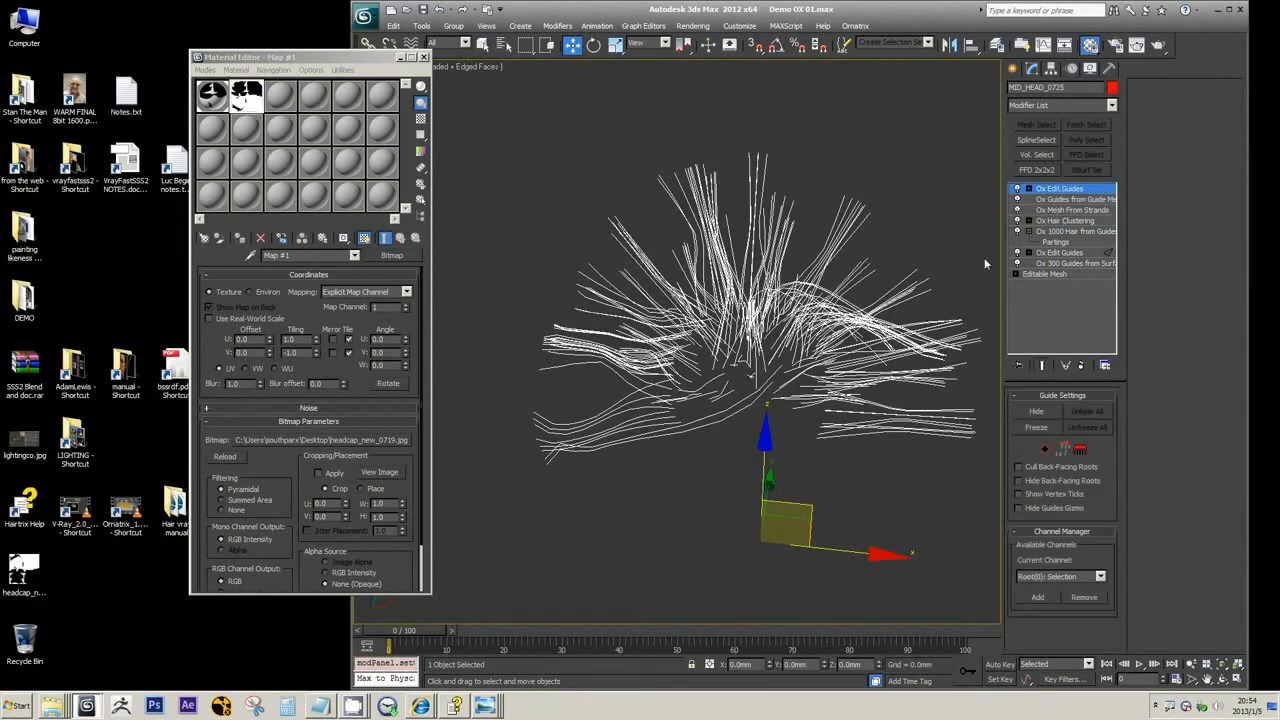
Brush several hair clumps into bent shapes with the size 100 circular brush in the uppermost Ox Edit Guides modifier
{"action": "key", "text": "3"}
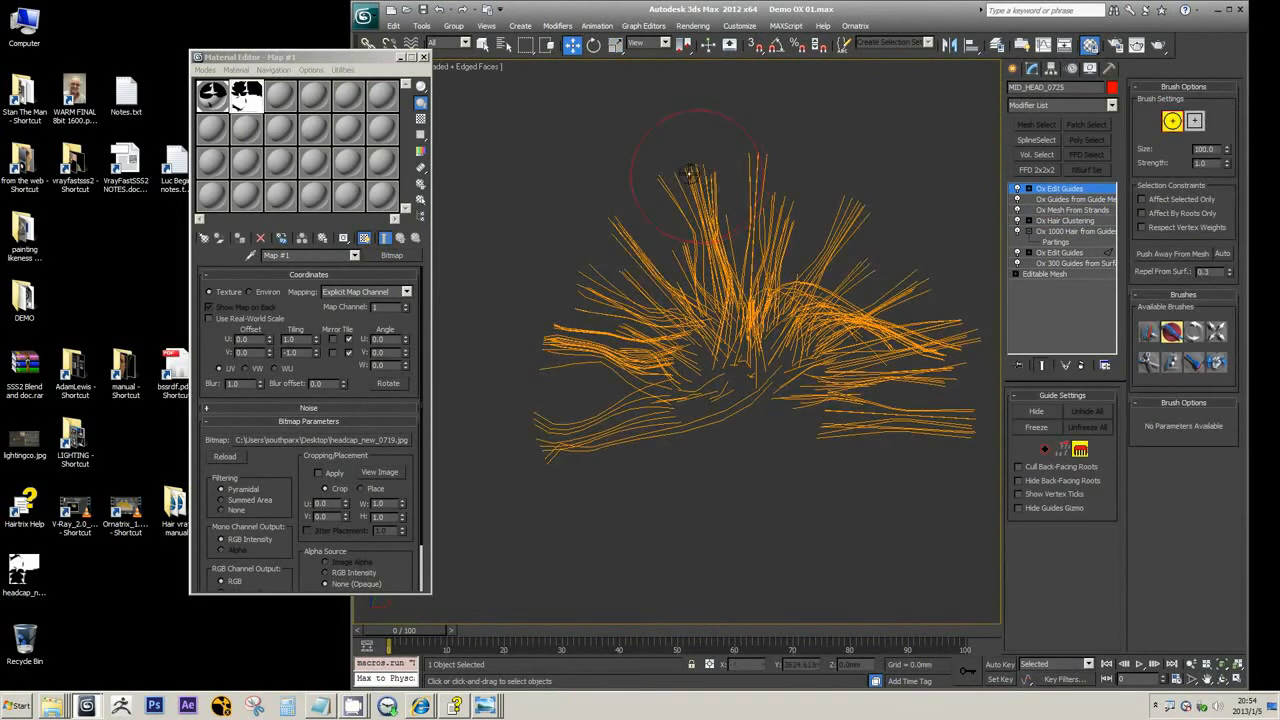
{"action": "left_click", "coordinate": [681, 175]}
{"action": "mouse_move", "coordinate": [753, 201]}
{"action": "middle_mouse_down"}
{"action": "mouse_move", "coordinate": [815, 237]}
{"action": "mouse_move", "coordinate": [757, 245]}
{"action": "middle_mouse_up"}
{"action": "scroll", "coordinate": [778, 223], "scroll_direction": "up", "scroll_amount": 2}
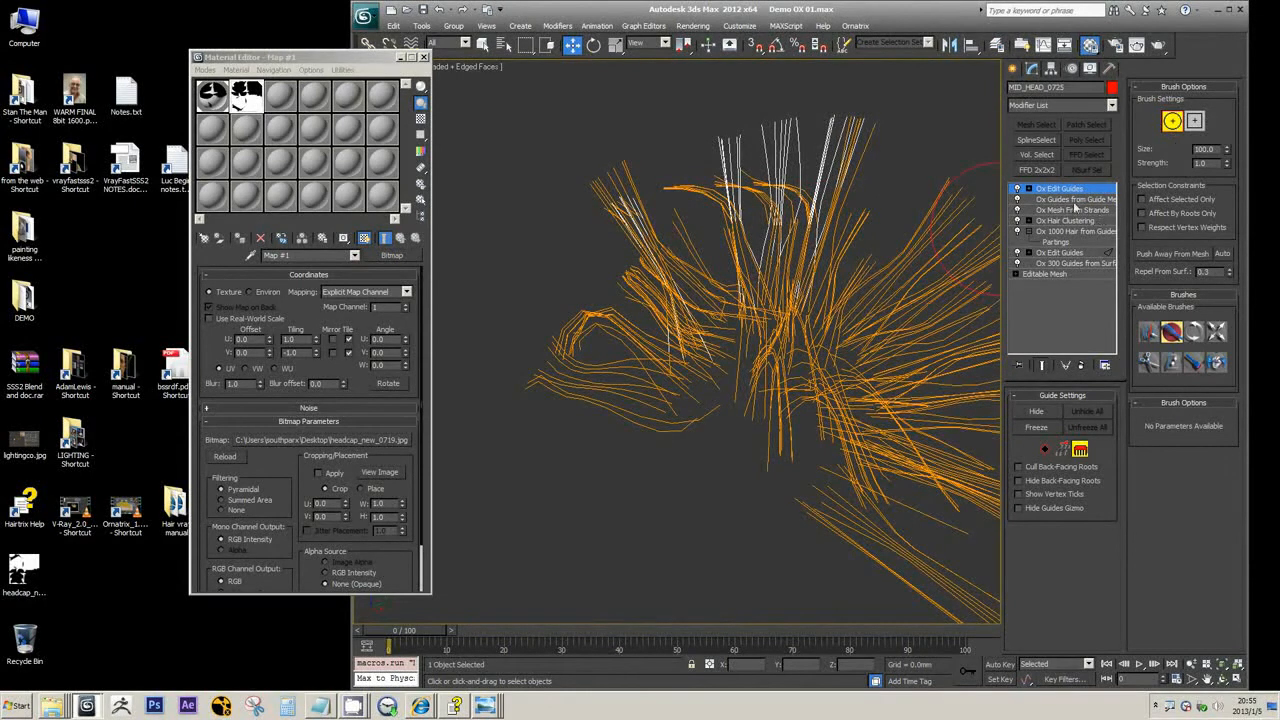
{"action": "middle_click_drag", "start_coordinate": [756, 200], "coordinate": [765, 258], "text": "alt"}
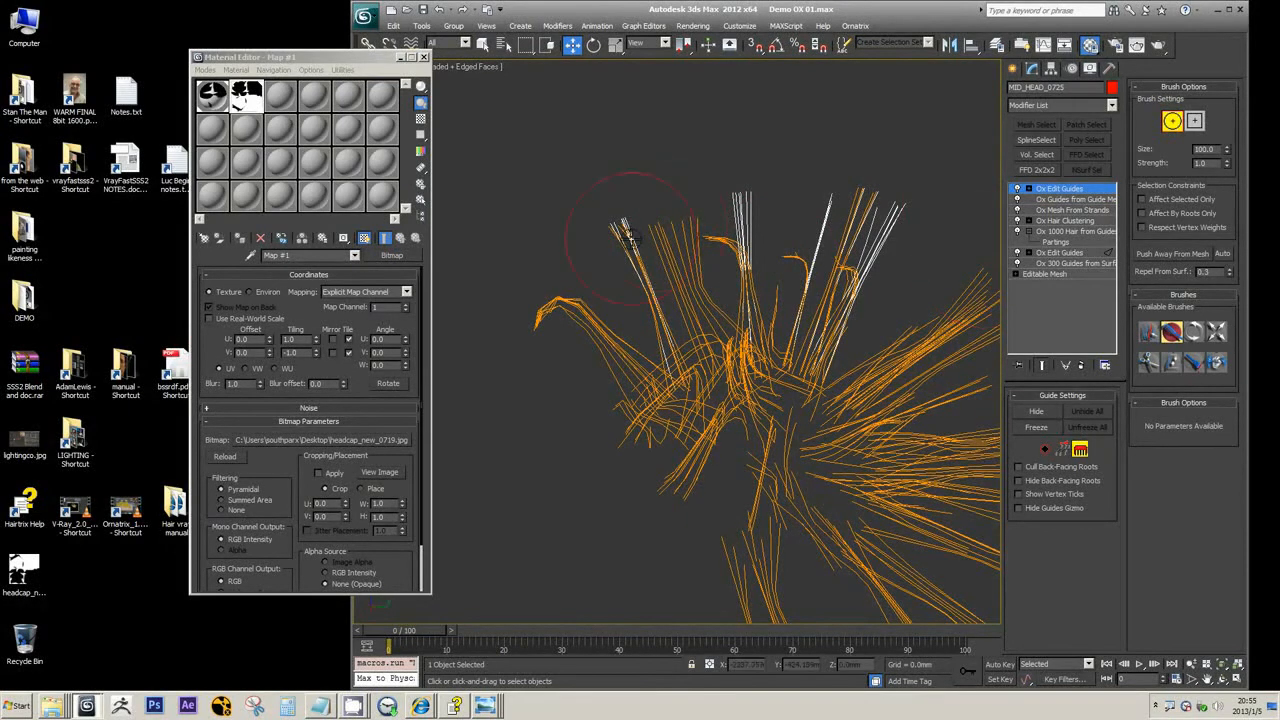
{"action": "mouse_move", "coordinate": [628, 236]}
{"action": "left_mouse_down"}
{"action": "mouse_move", "coordinate": [535, 335]}
{"action": "mouse_move", "coordinate": [556, 318]}
{"action": "left_mouse_up"}
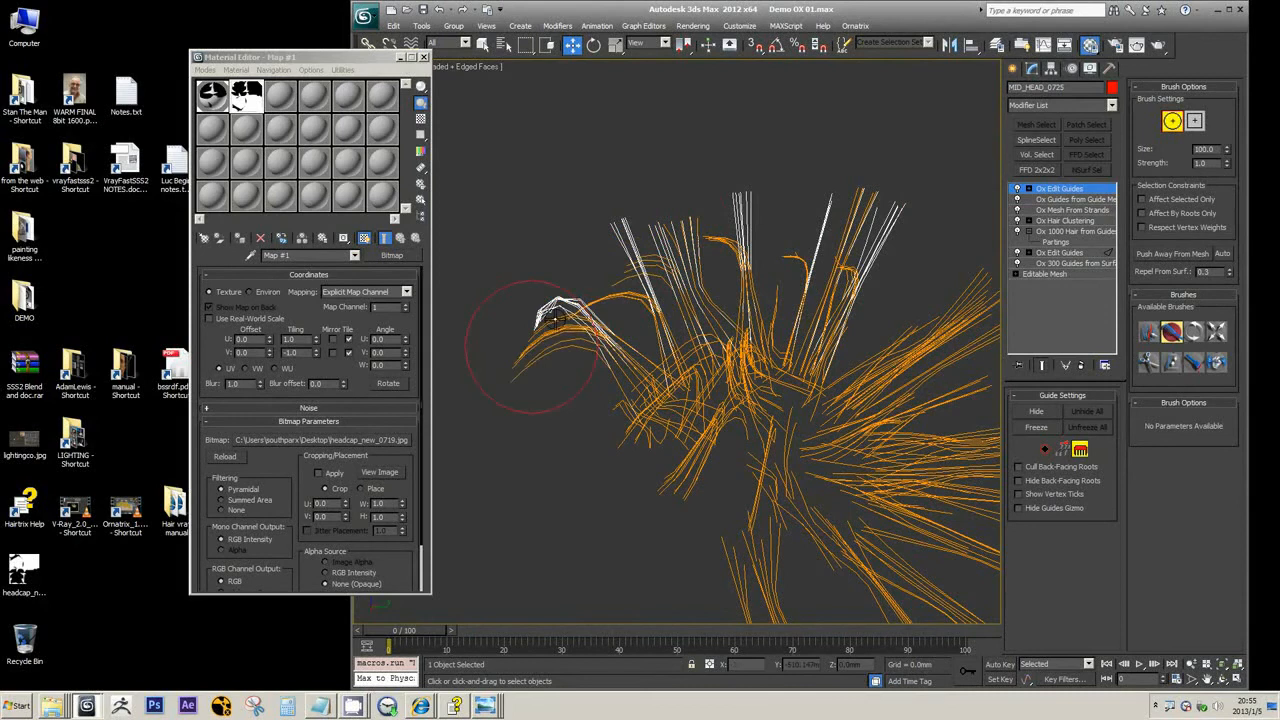
{"action": "left_click", "coordinate": [1072, 190]}
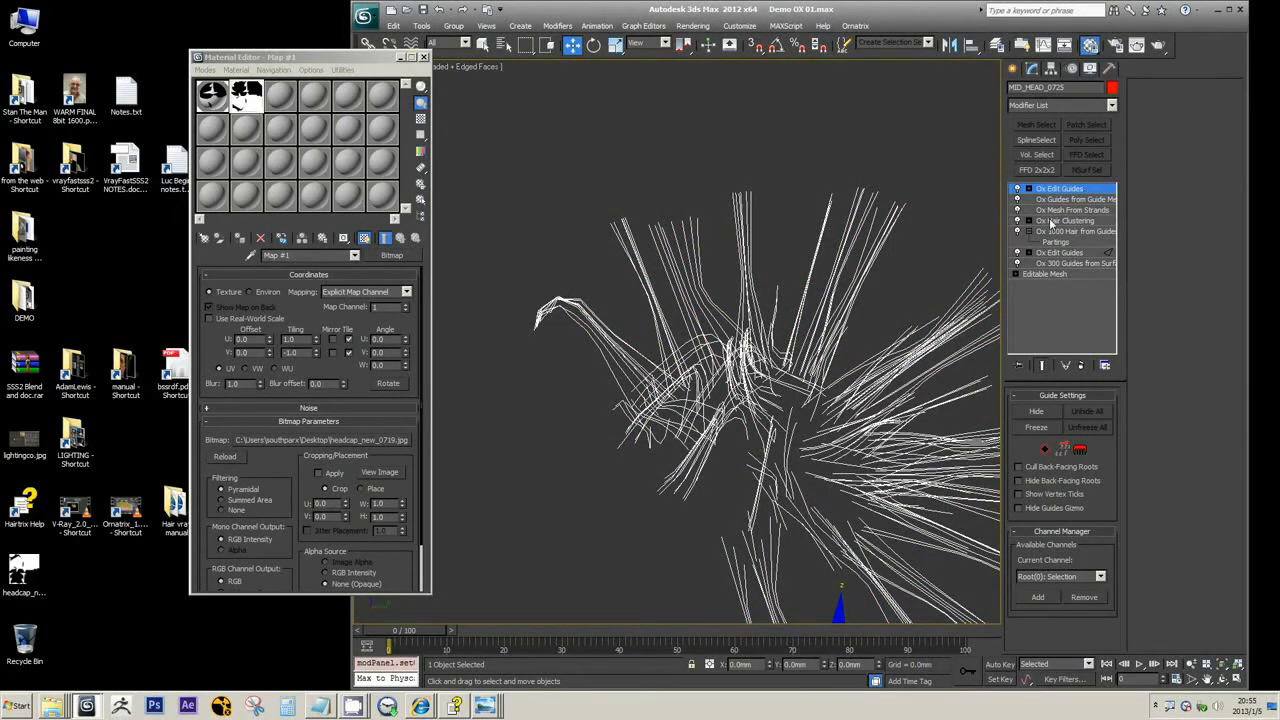
{"action": "left_click", "coordinate": [1080, 449]}
{"action": "middle_click_drag", "start_coordinate": [857, 278], "coordinate": [890, 279], "text": "alt"}
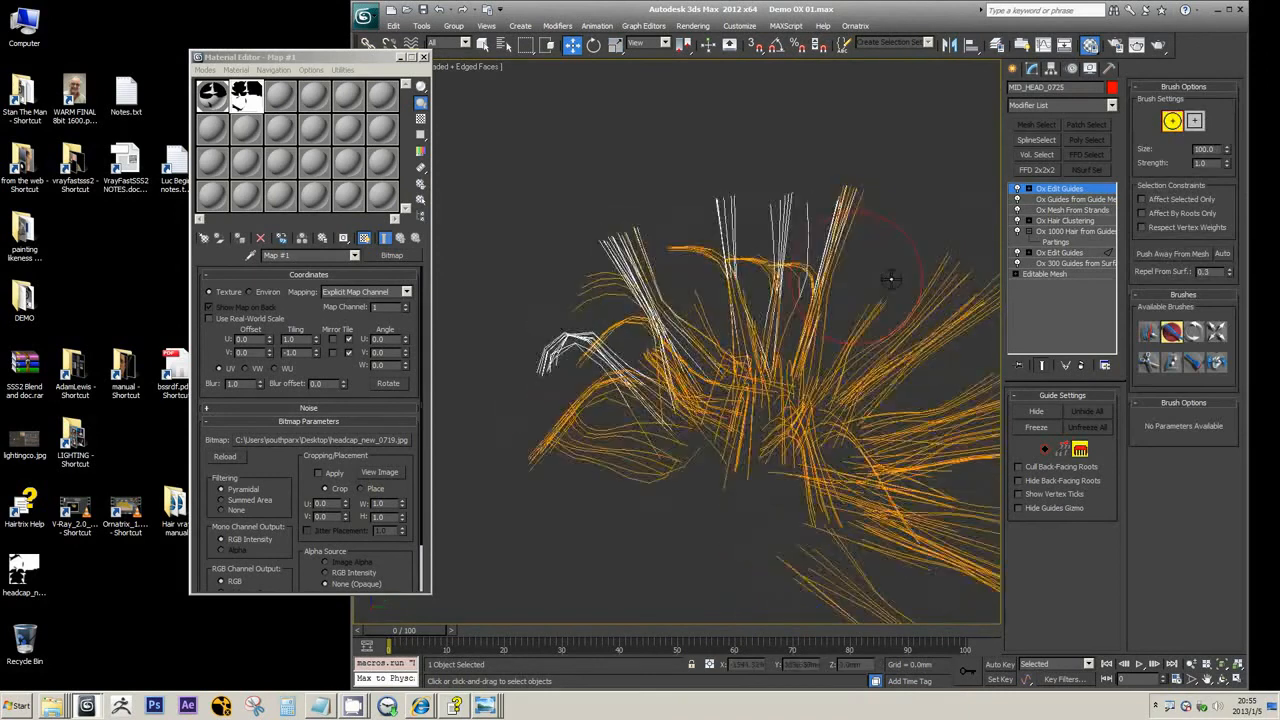
Look through the Ox modifiers that can be added above the uppermost Ox Edit Guides
{"action": "left_click", "coordinate": [1112, 105]}
{"action": "scroll", "coordinate": [1113, 298], "scroll_direction": "down", "scroll_amount": 10}
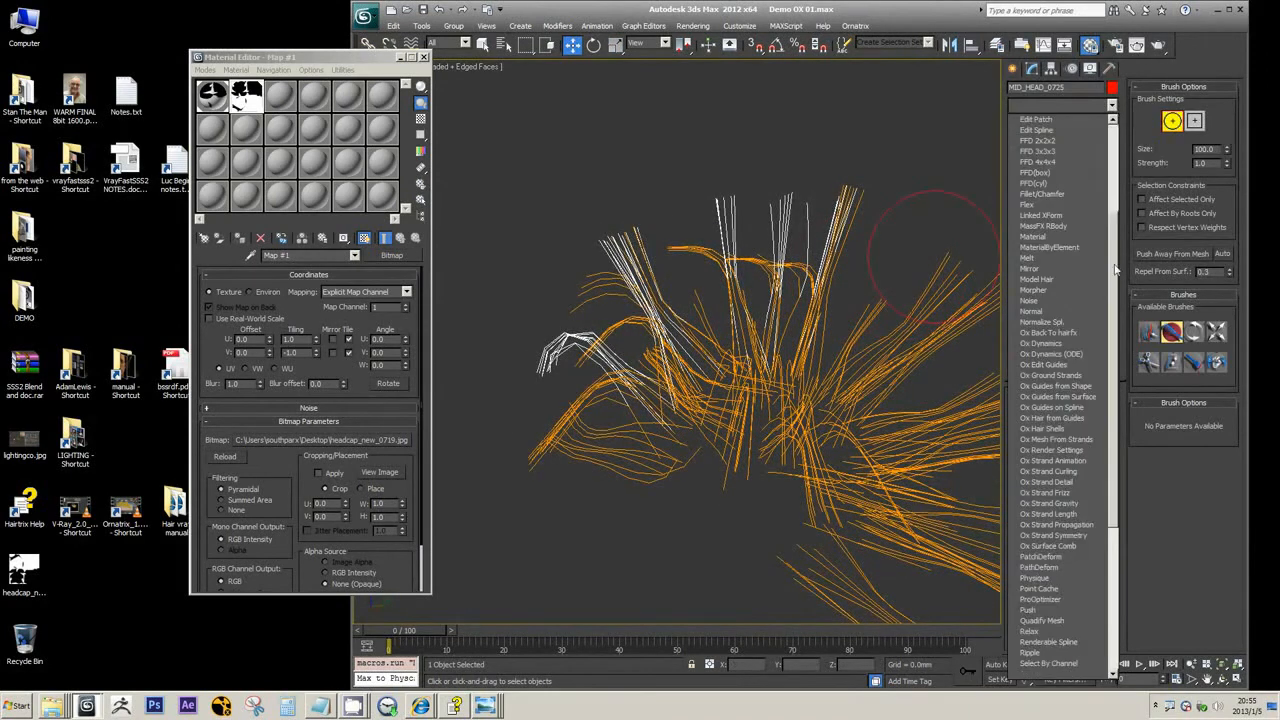
{"action": "scroll", "coordinate": [1112, 300], "scroll_direction": "down", "scroll_amount": 2}
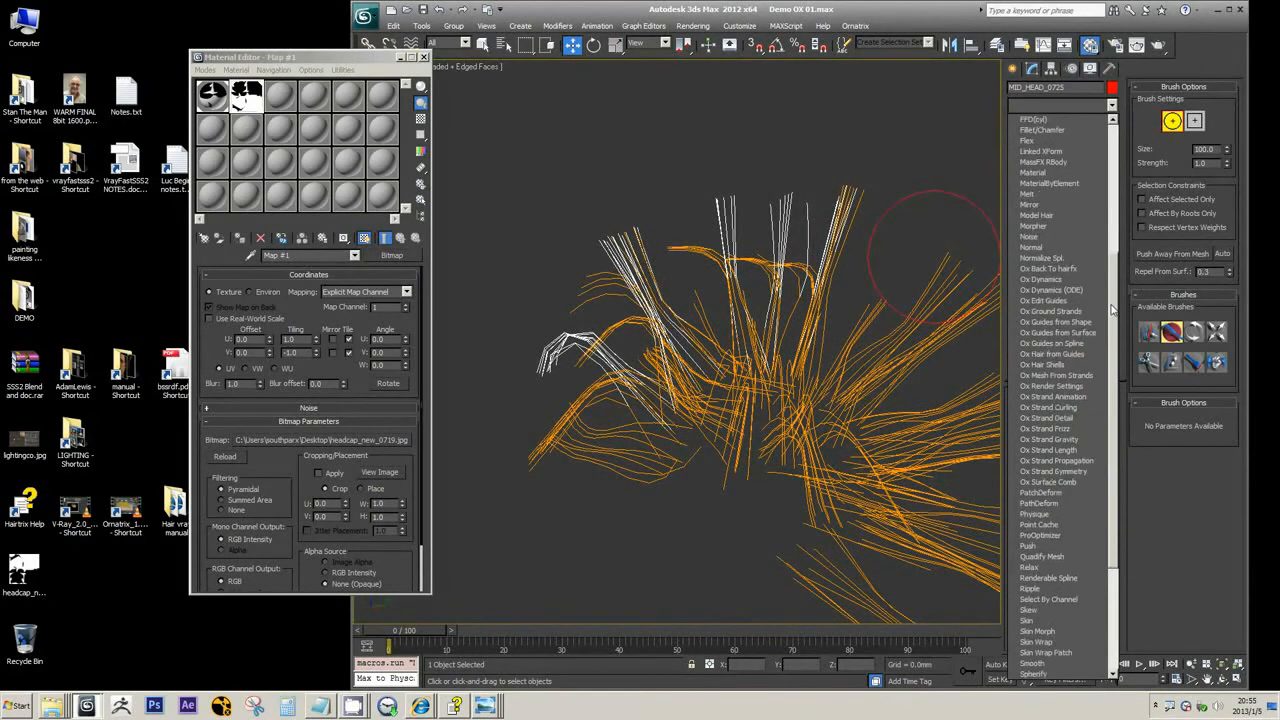
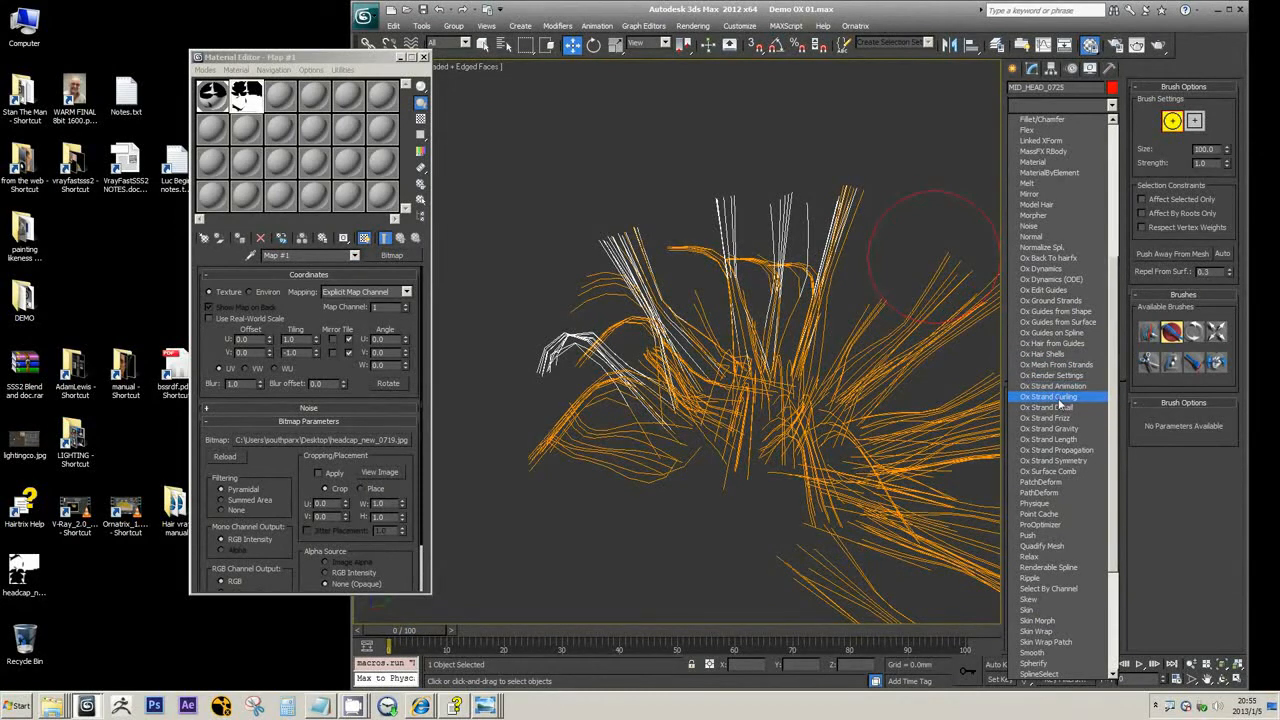
Brush the outer hair clumps into longer bent curves with the size 100 circular brush in the uppermost Ox Edit Guides
{"action": "left_click", "coordinate": [757, 13]}
{"action": "mouse_move", "coordinate": [639, 338]}
{"action": "middle_mouse_down", "text": "alt"}
{"action": "mouse_move", "coordinate": [625, 236]}
{"action": "mouse_move", "coordinate": [603, 314]}
{"action": "mouse_move", "coordinate": [645, 285]}
{"action": "mouse_move", "coordinate": [643, 320]}
{"action": "middle_mouse_up", "text": "alt"}
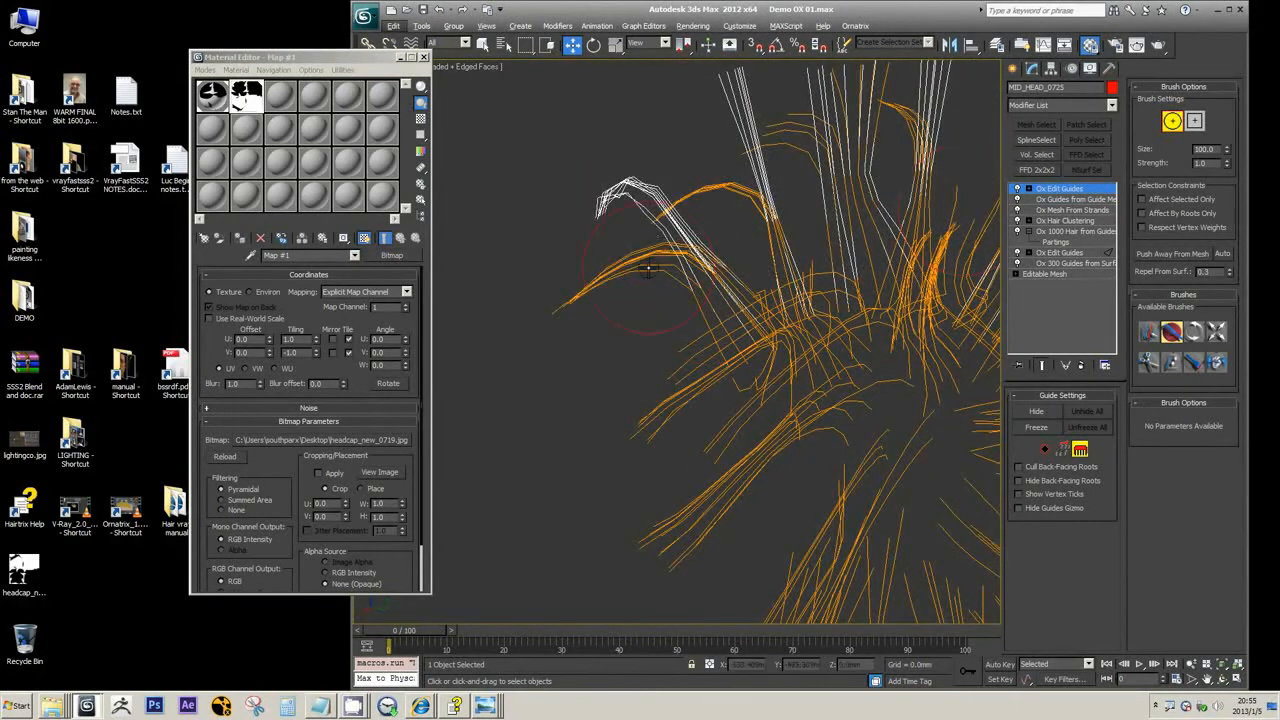
{"action": "mouse_move", "coordinate": [608, 283]}
{"action": "left_mouse_down"}
{"action": "mouse_move", "coordinate": [597, 300]}
{"action": "mouse_move", "coordinate": [618, 281]}
{"action": "mouse_move", "coordinate": [616, 300]}
{"action": "mouse_move", "coordinate": [603, 259]}
{"action": "mouse_move", "coordinate": [563, 317]}
{"action": "left_mouse_up"}
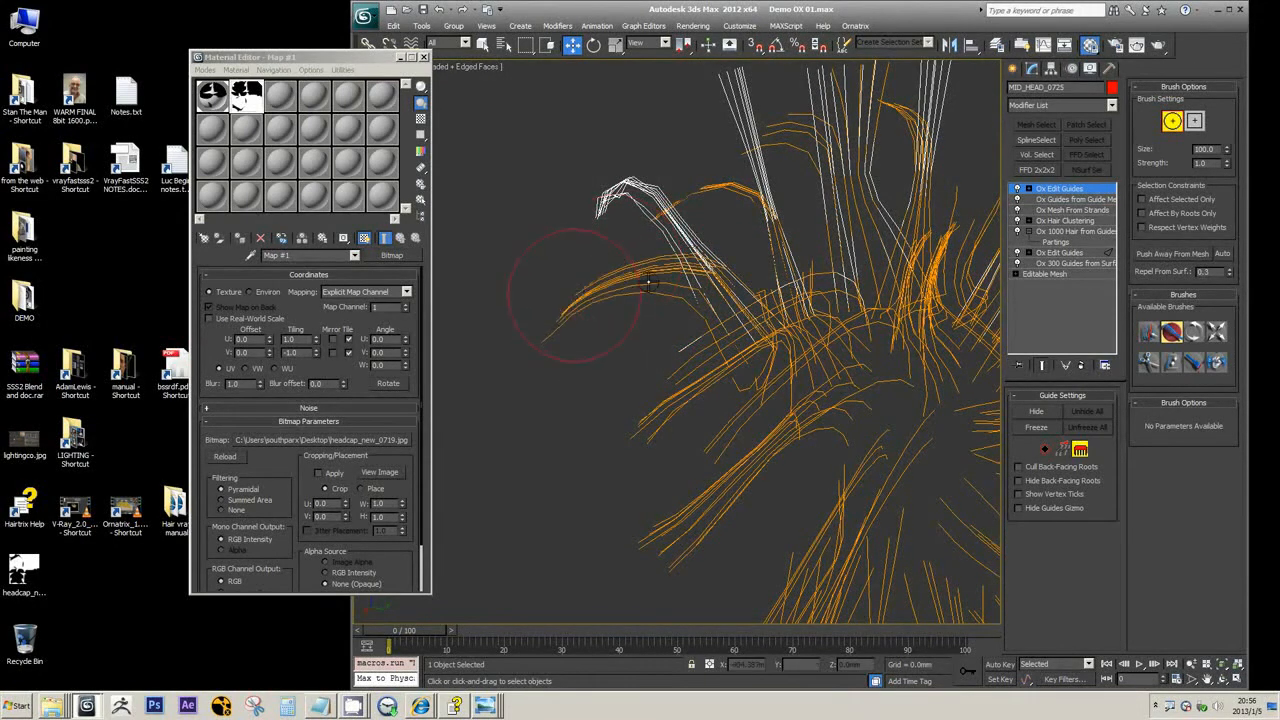
{"action": "mouse_move", "coordinate": [649, 282]}
{"action": "middle_mouse_down", "text": "alt"}
{"action": "mouse_move", "coordinate": [690, 300]}
{"action": "mouse_move", "coordinate": [671, 272]}
{"action": "middle_mouse_up", "text": "alt"}
{"action": "mouse_move", "coordinate": [865, 155]}
{"action": "middle_mouse_down", "text": "alt"}
{"action": "mouse_move", "coordinate": [844, 185]}
{"action": "mouse_move", "coordinate": [707, 269]}
{"action": "middle_mouse_up", "text": "alt"}
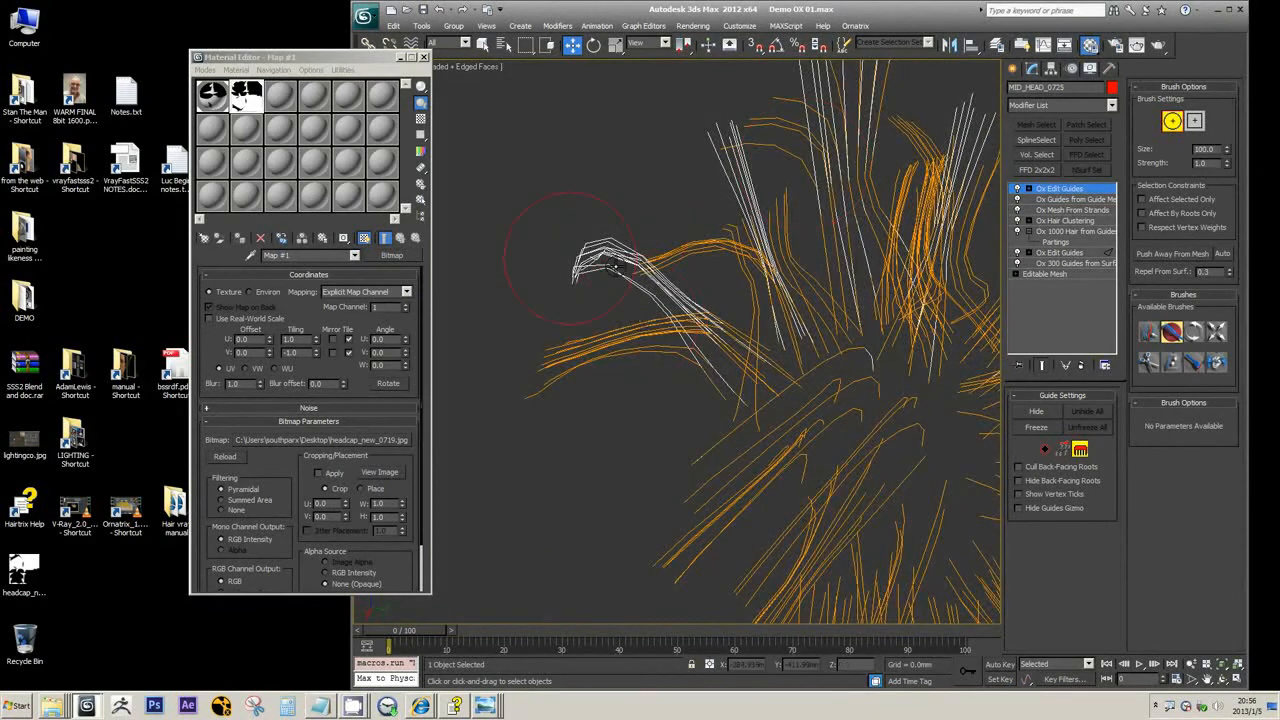
Add an Ox Strand Curling modifier above the uppermost Ox Edit Guides
{"action": "left_click", "coordinate": [1113, 107]}
{"action": "left_click_drag", "start_coordinate": [1114, 195], "coordinate": [1119, 299]}
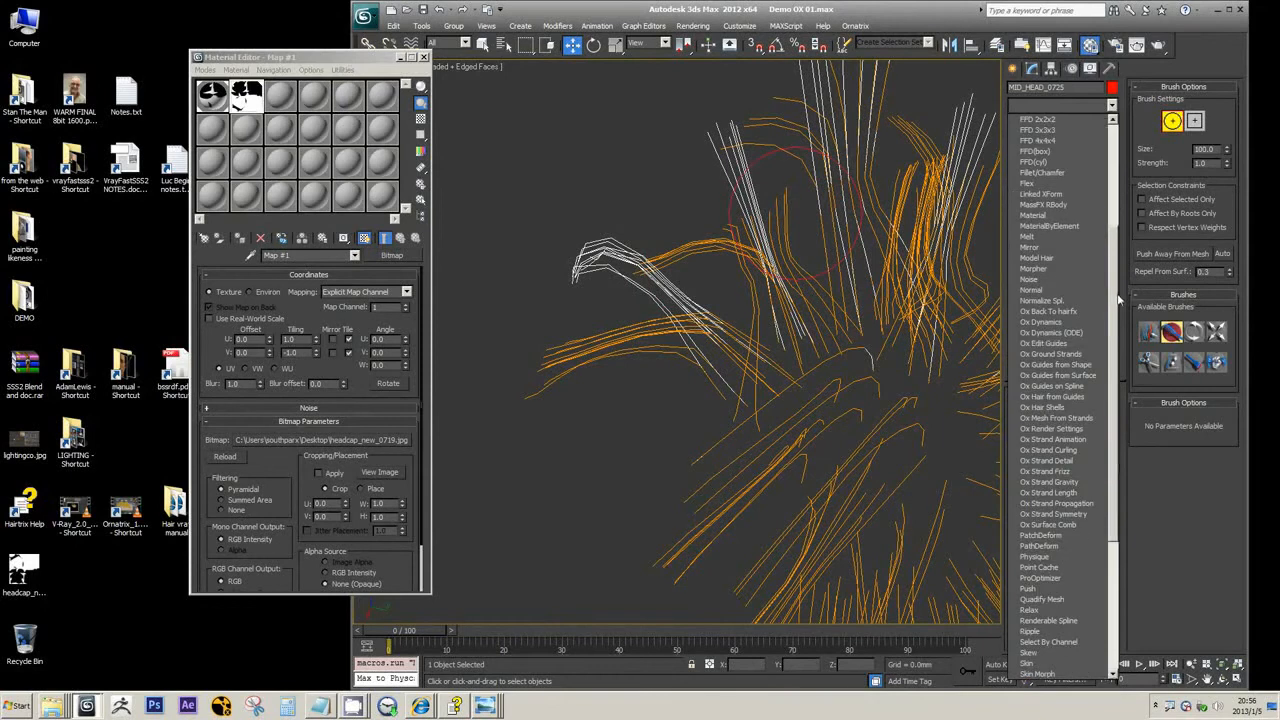
{"action": "left_click", "coordinate": [1077, 450]}
{"action": "left_click", "coordinate": [1077, 450]}
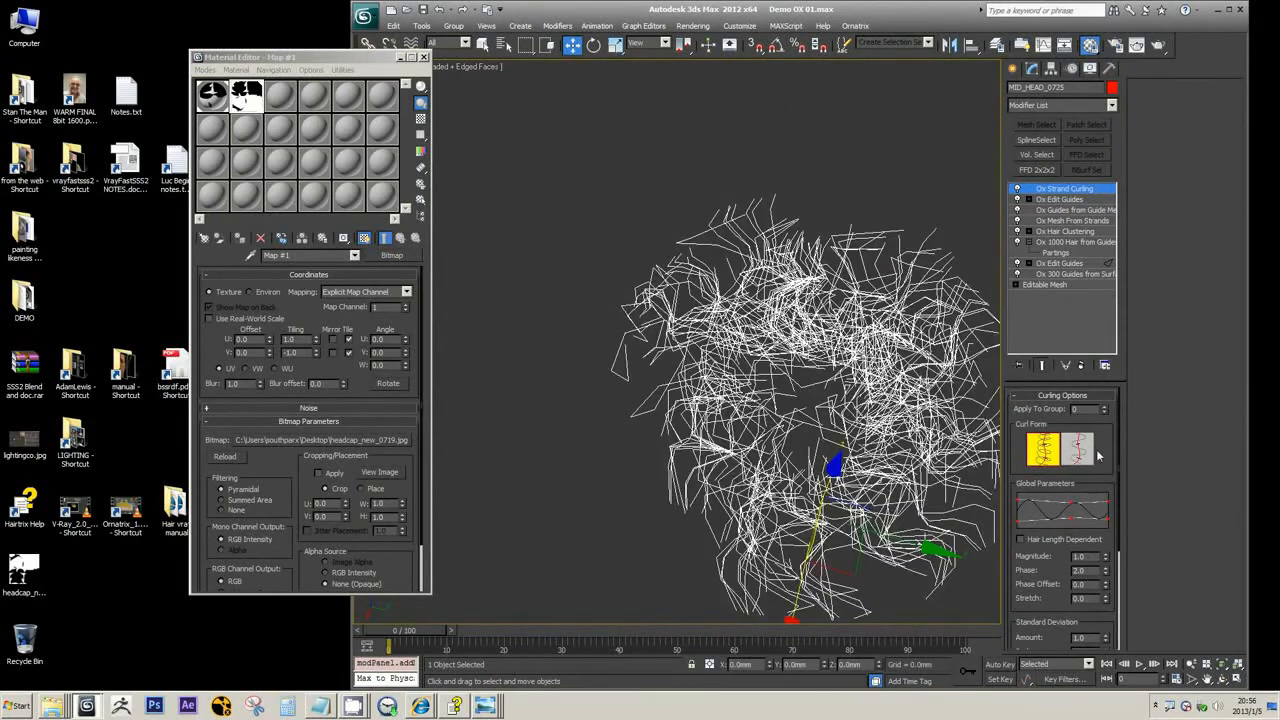
Inspect the curled strands from several angles and remove the Ox Strand Curling modifier from the stack
{"action": "middle_click_drag", "start_coordinate": [800, 420], "coordinate": [779, 379]}
{"action": "scroll", "coordinate": [788, 343], "scroll_direction": "up", "scroll_amount": 2}
{"action": "scroll", "coordinate": [790, 350], "scroll_direction": "down", "scroll_amount": 2}
{"action": "left_click", "coordinate": [1080, 365]}
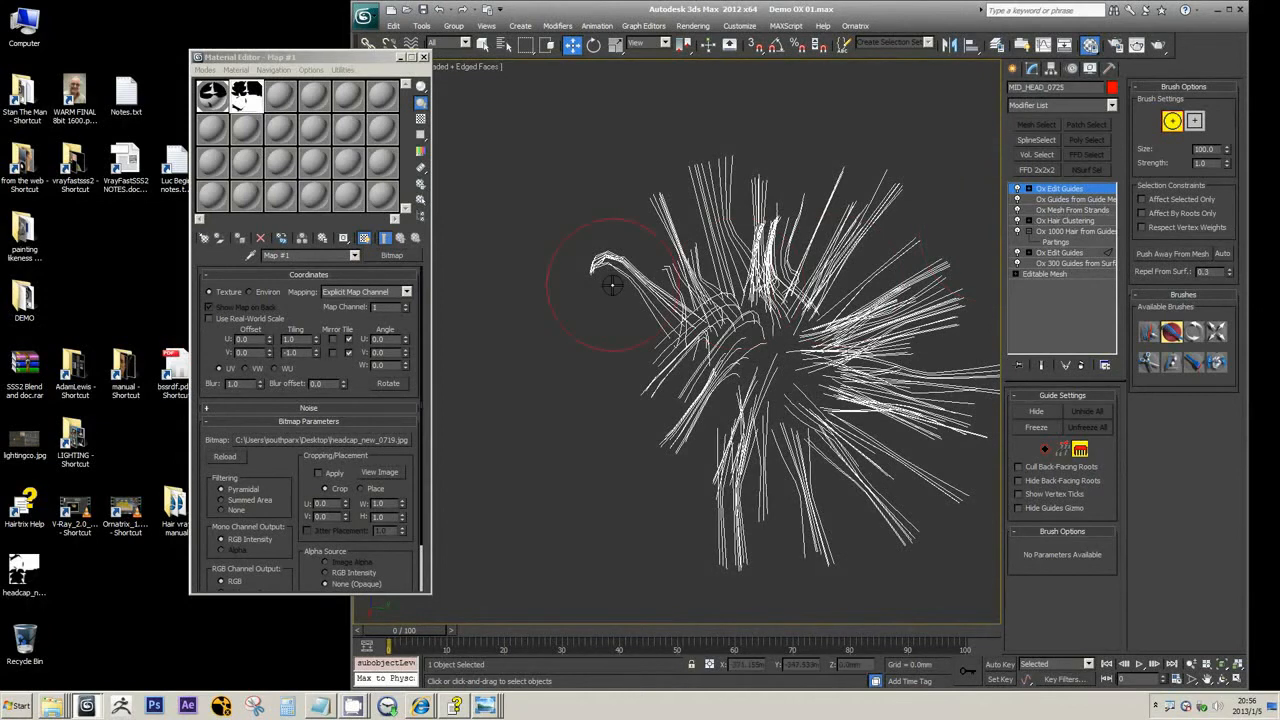
Compare the strands at the Ox Guides from Guide Mesh level with those of the uppermost Ox Edit Guides
{"action": "scroll", "coordinate": [612, 284], "scroll_direction": "up", "scroll_amount": 4}
{"action": "left_click", "coordinate": [1100, 104]}
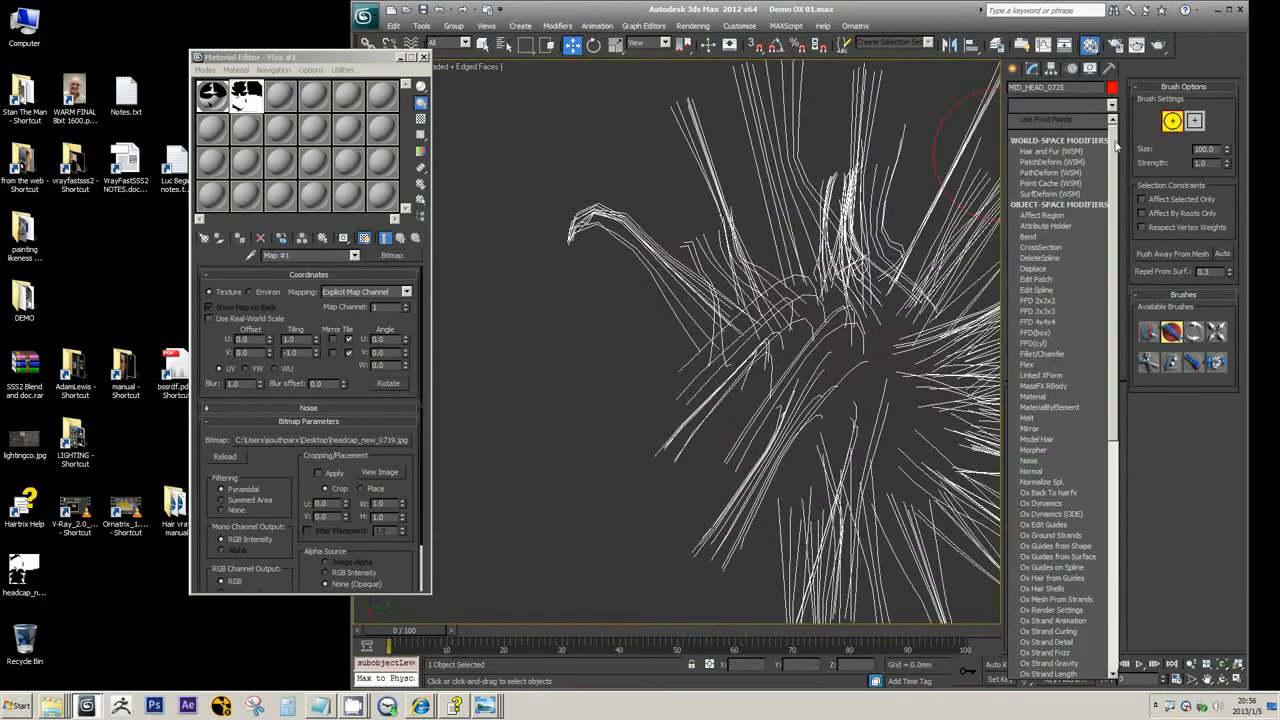
{"action": "left_click", "coordinate": [862, 12]}
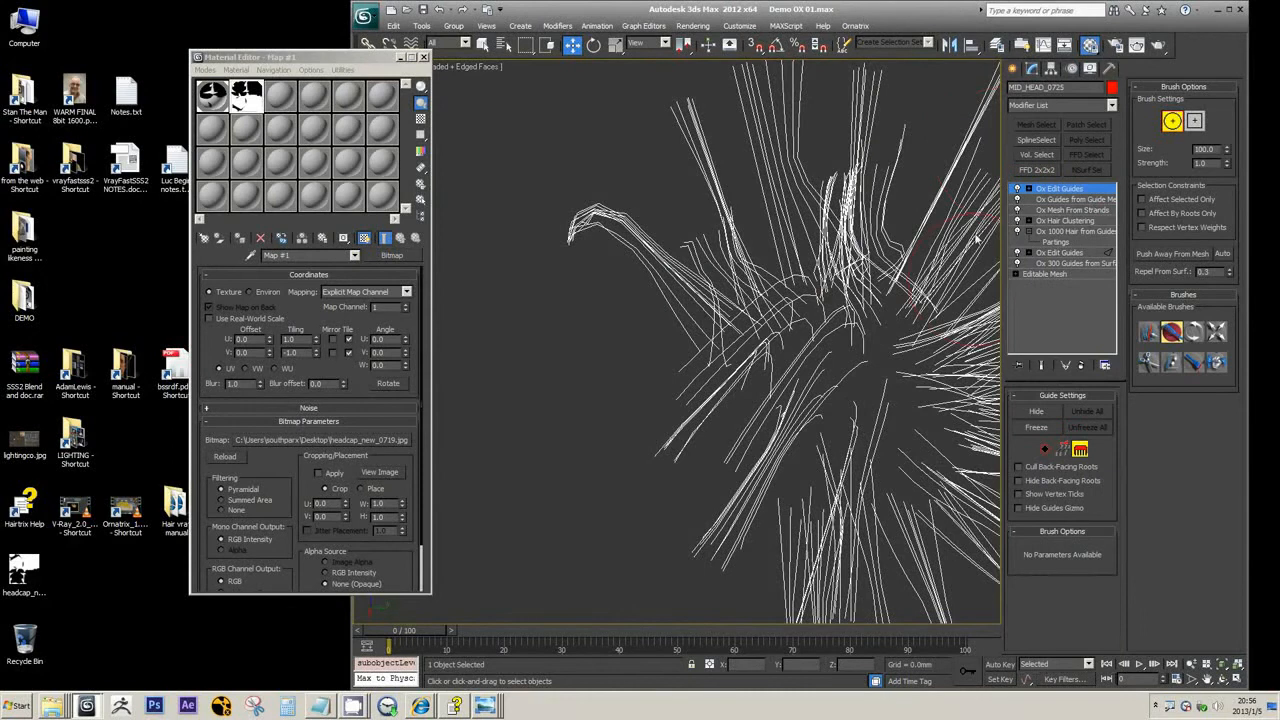
{"action": "middle_click_drag", "start_coordinate": [646, 254], "coordinate": [640, 289]}
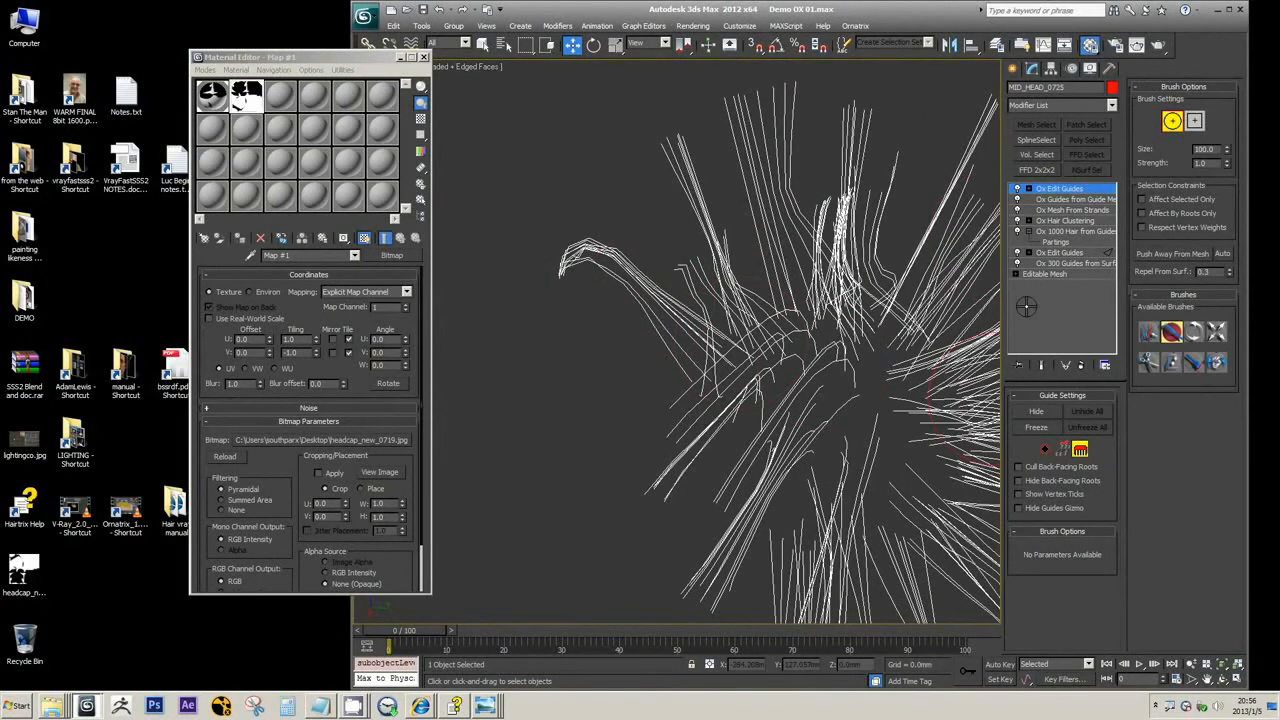
{"action": "left_click", "coordinate": [1071, 201]}
{"action": "left_click", "coordinate": [1074, 189]}
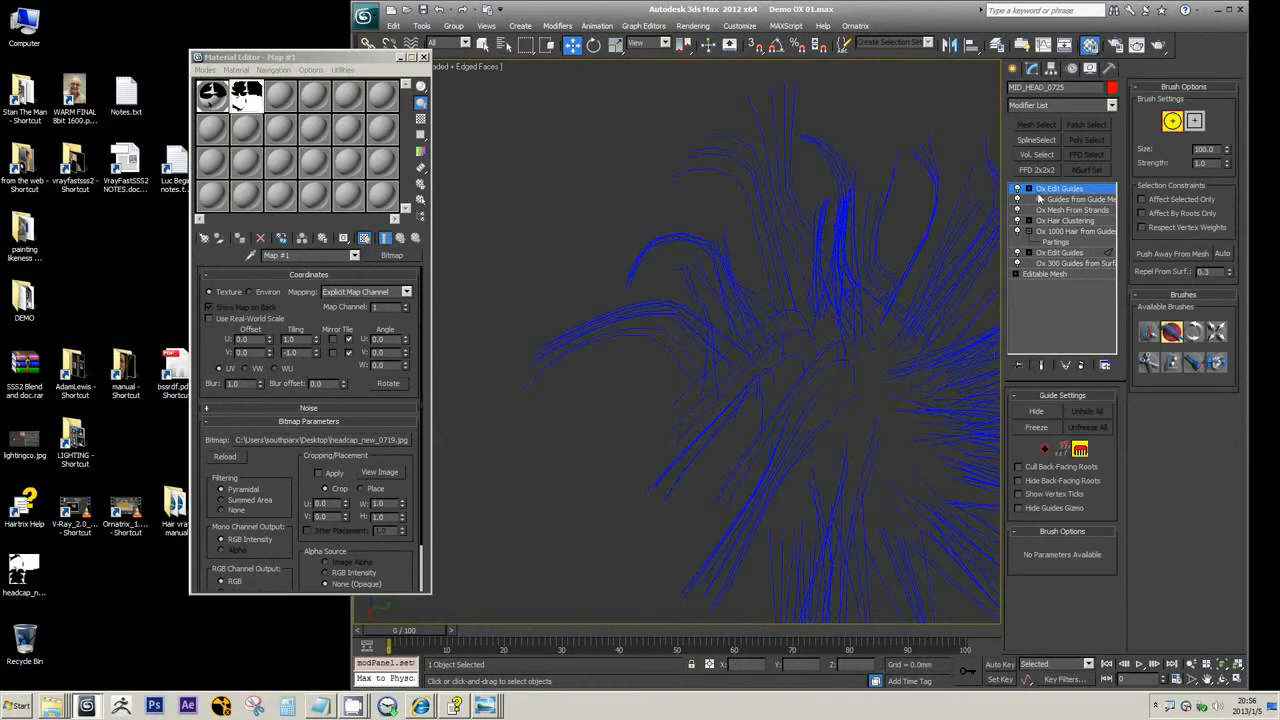
{"action": "left_click", "coordinate": [1081, 199]}
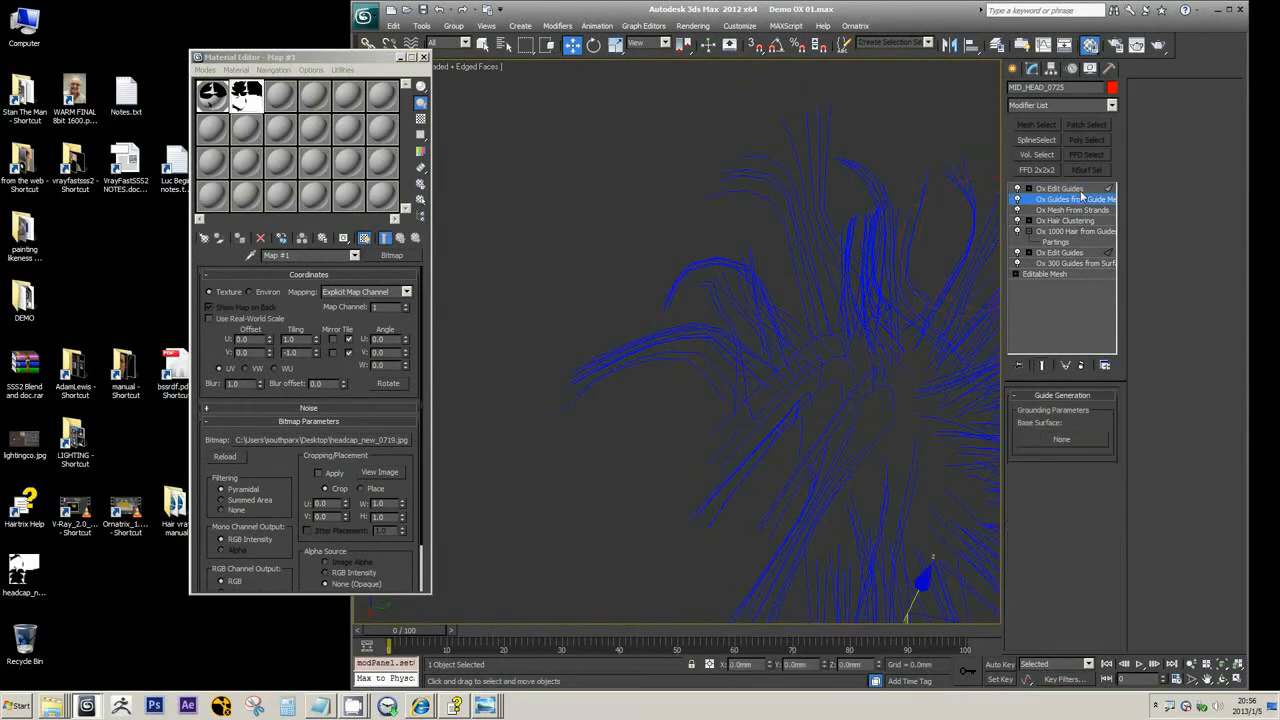
{"action": "left_click", "coordinate": [1080, 189]}
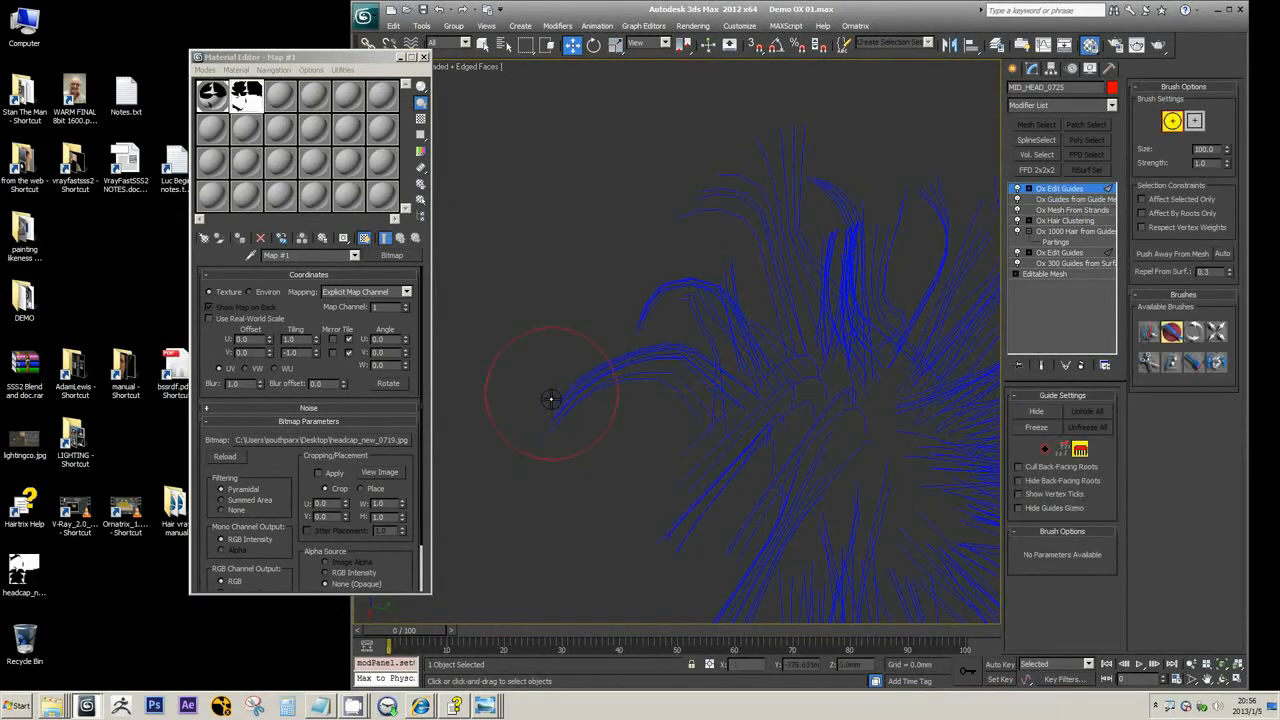
Brush the outer hair clumps into downward-bent curves in the uppermost Ox Edit Guides and leave brush mode
{"action": "left_click_drag", "start_coordinate": [551, 397], "coordinate": [597, 385]}
{"action": "middle_click_drag", "start_coordinate": [677, 342], "coordinate": [668, 314], "text": "alt"}
{"action": "left_click_drag", "start_coordinate": [668, 318], "coordinate": [619, 341]}
{"action": "mouse_move", "coordinate": [630, 315]}
{"action": "middle_mouse_down", "text": "alt"}
{"action": "mouse_move", "coordinate": [637, 274]}
{"action": "mouse_move", "coordinate": [700, 321]}
{"action": "mouse_move", "coordinate": [663, 337]}
{"action": "mouse_move", "coordinate": [632, 309]}
{"action": "middle_mouse_up", "text": "alt"}
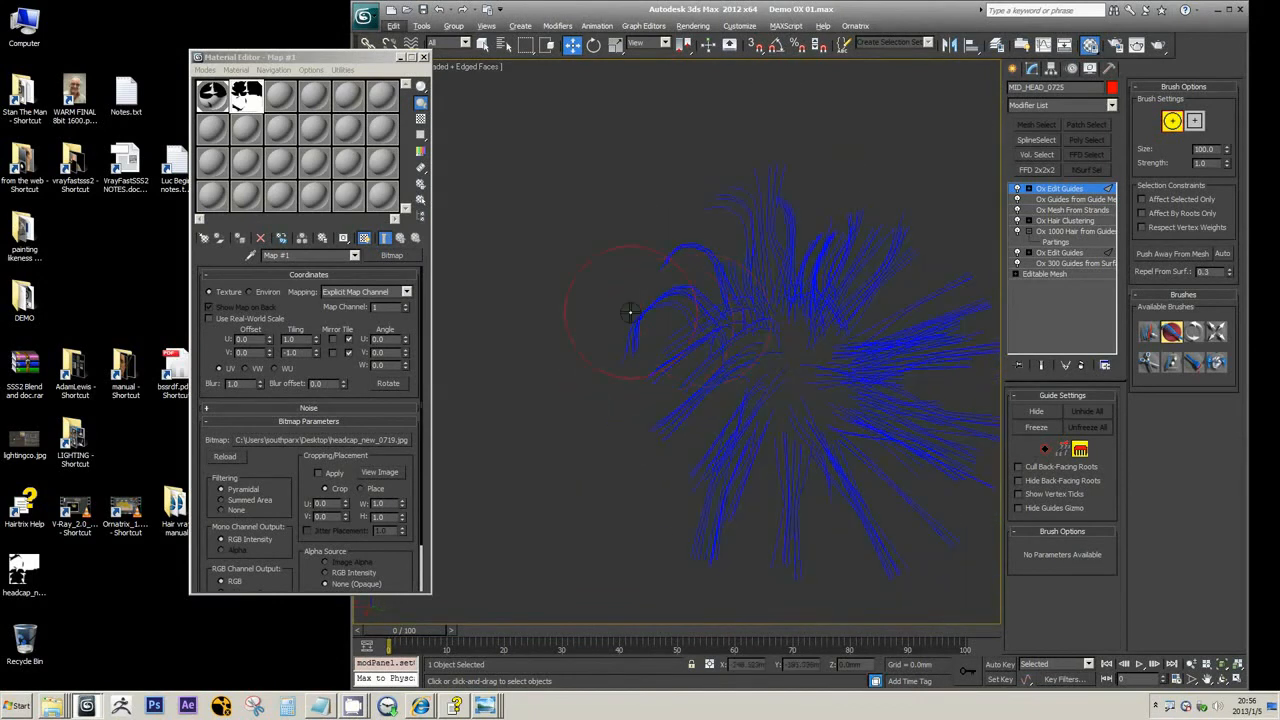
{"action": "scroll", "coordinate": [632, 310], "scroll_direction": "up", "scroll_amount": 5}
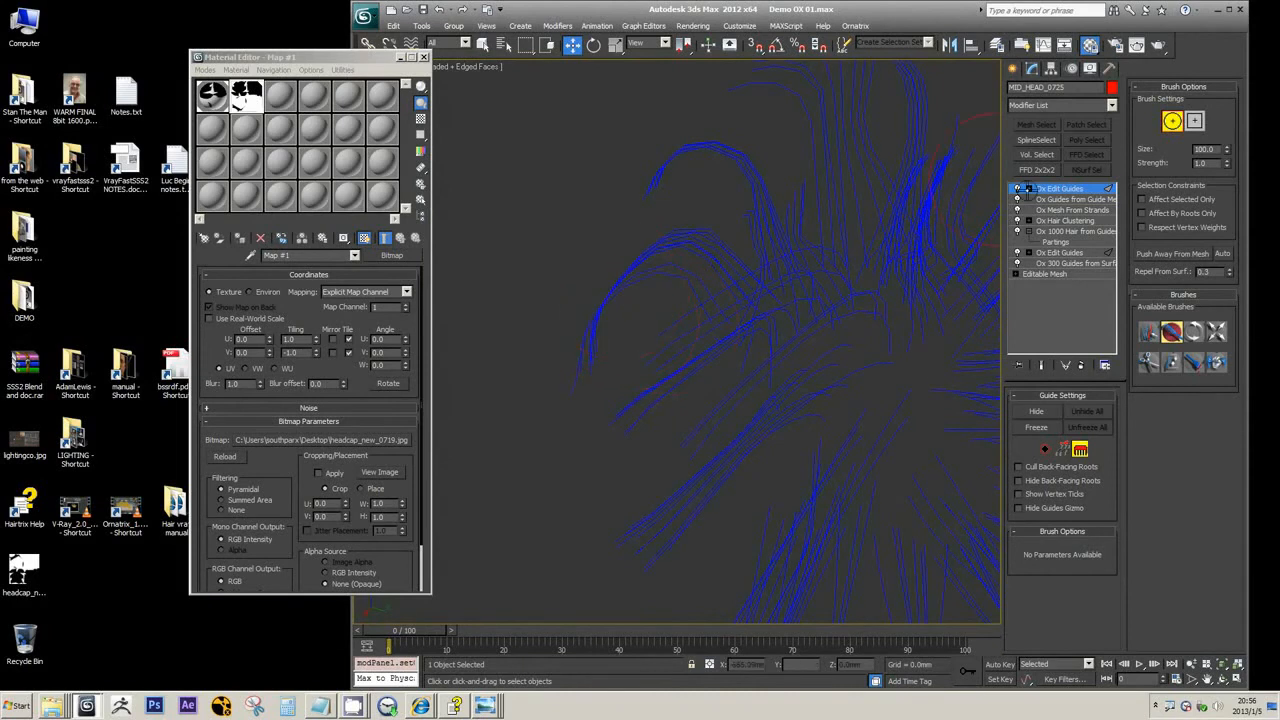
{"action": "left_click", "coordinate": [1080, 450]}
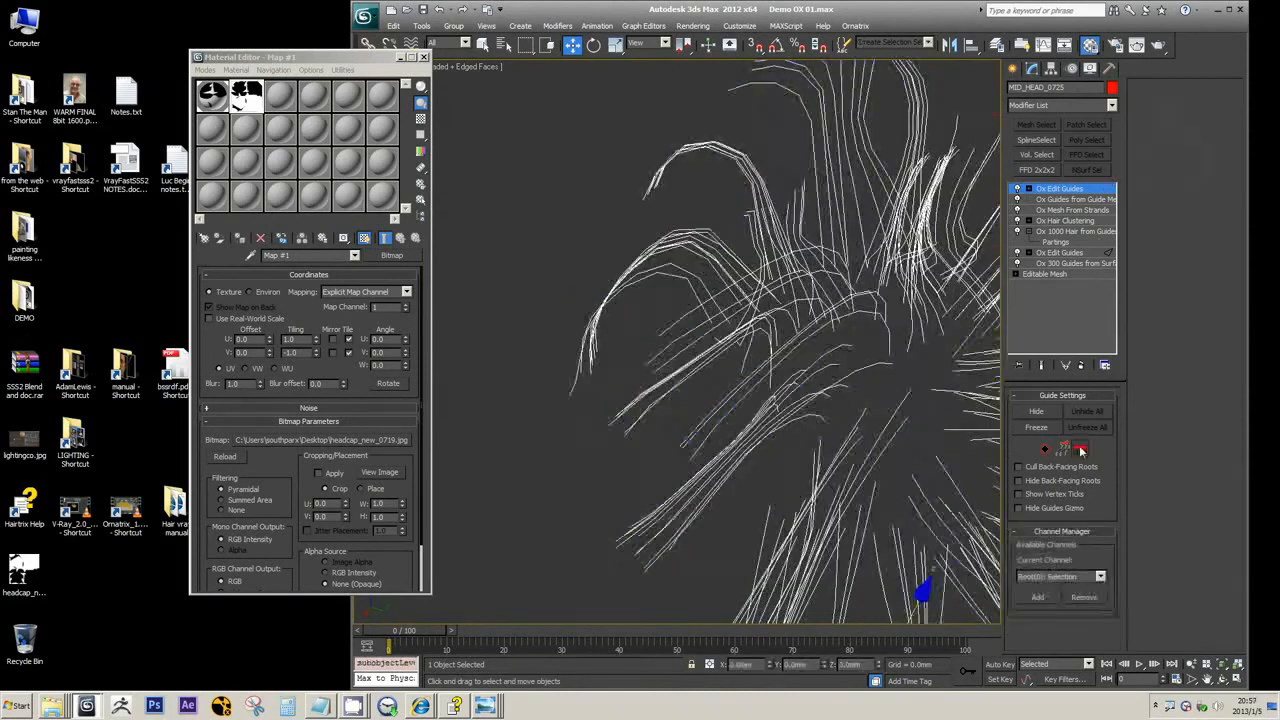
Select the lower Ox Edit Guides modifier, and enter "plant" as the search keyword in the Hairtrix Reference Guide
{"action": "left_click", "coordinate": [1066, 263]}
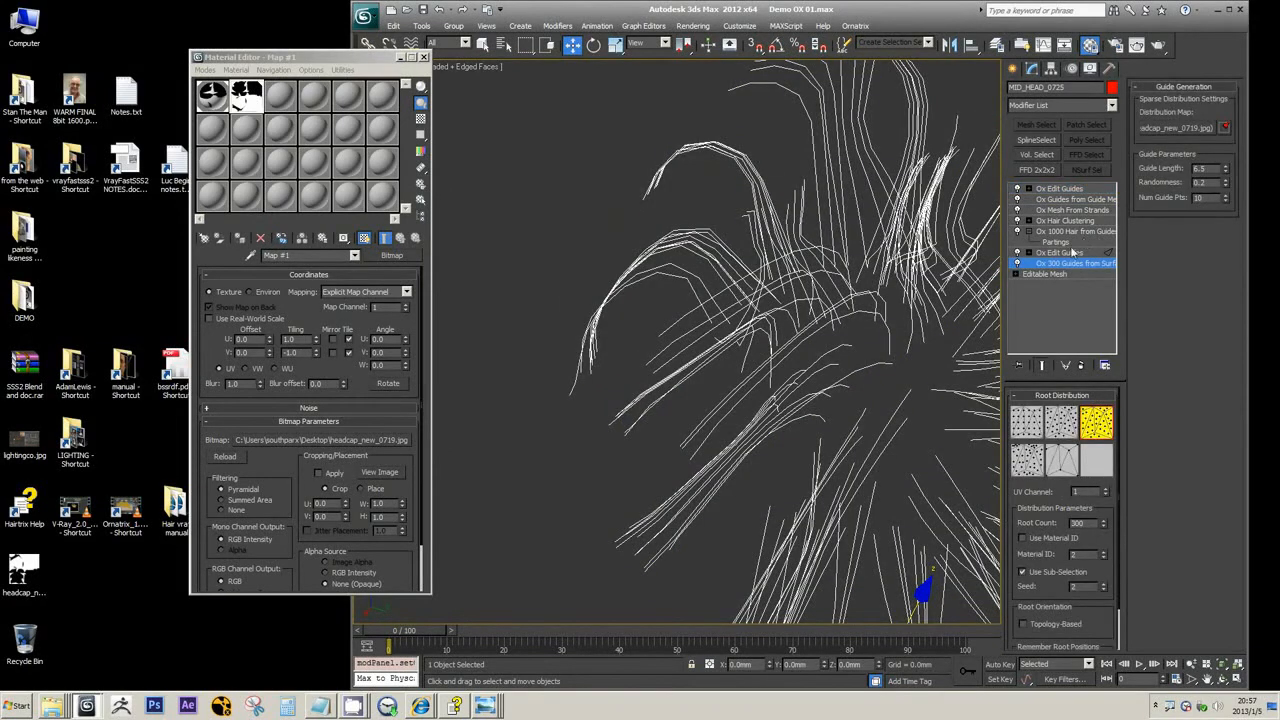
{"action": "left_click", "coordinate": [1072, 252]}
{"action": "left_click", "coordinate": [455, 706]}
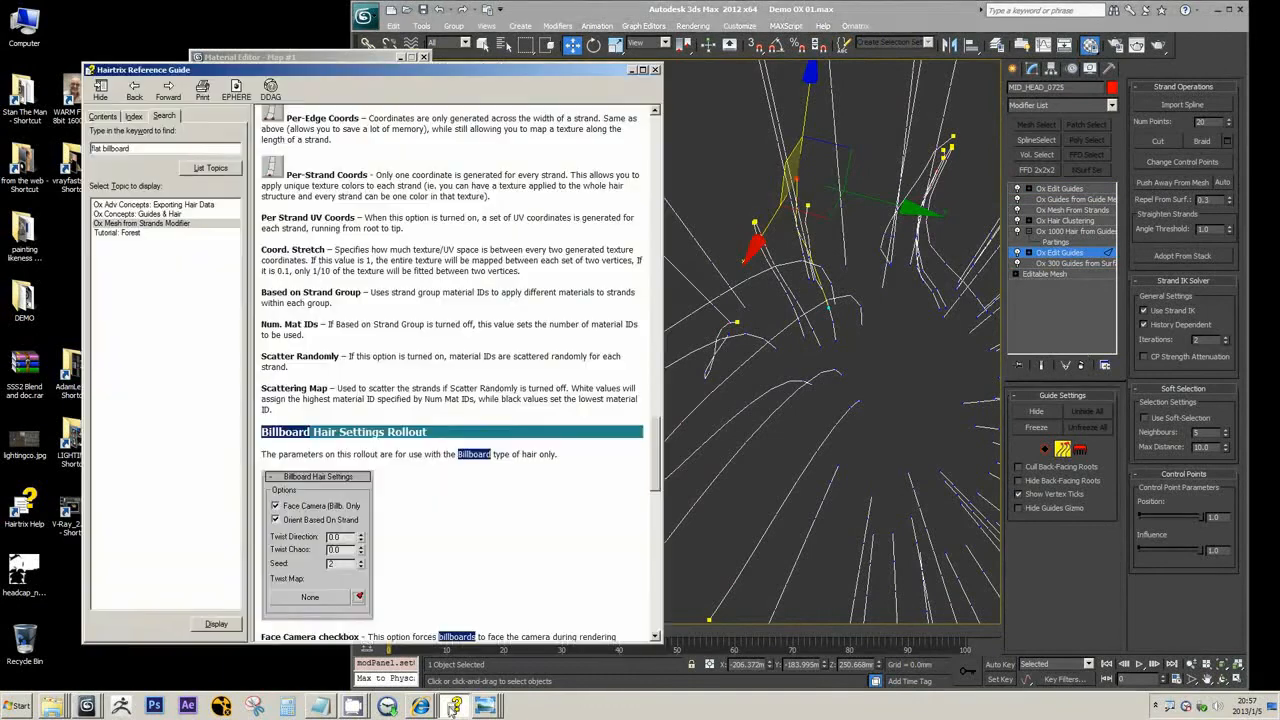
{"action": "left_click_drag", "start_coordinate": [137, 148], "coordinate": [3, 152]}
{"action": "type", "text": "plant"}
Return to 3ds Max and examine the lower Ox Edit Guides modifier in its root and strand editing modes
{"action": "left_click", "coordinate": [1050, 264]}
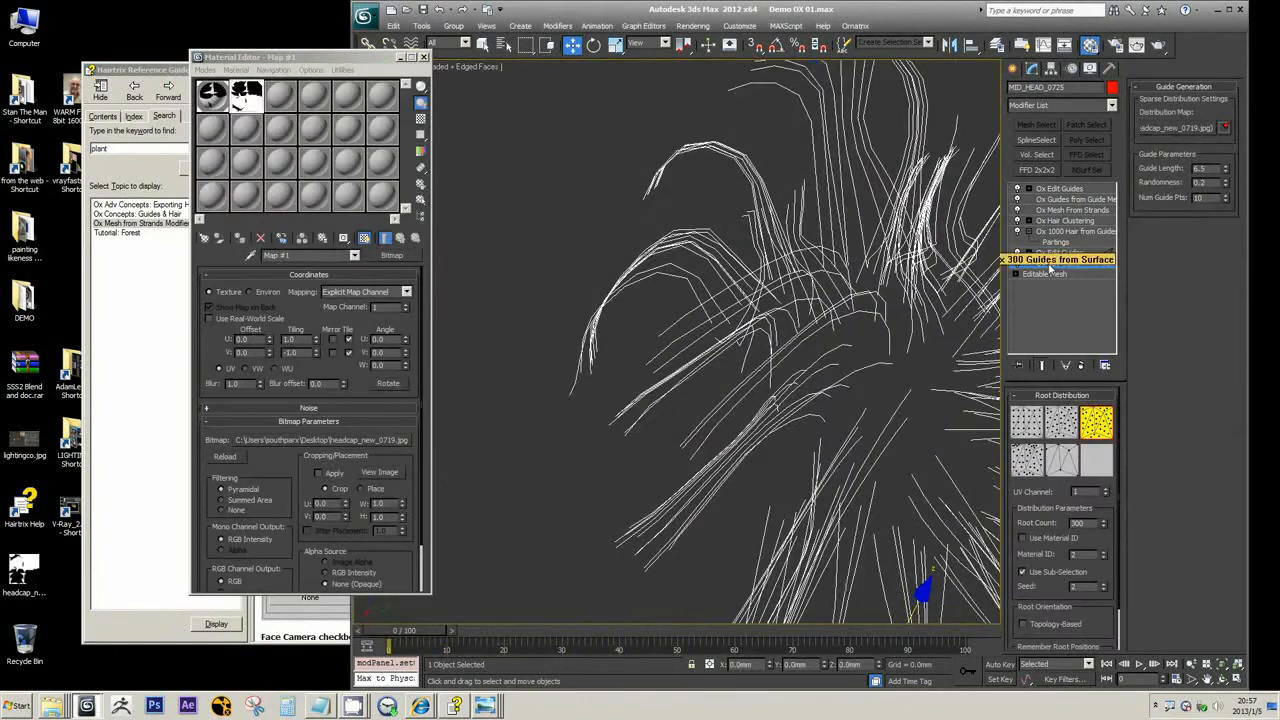
{"action": "left_click", "coordinate": [1055, 253]}
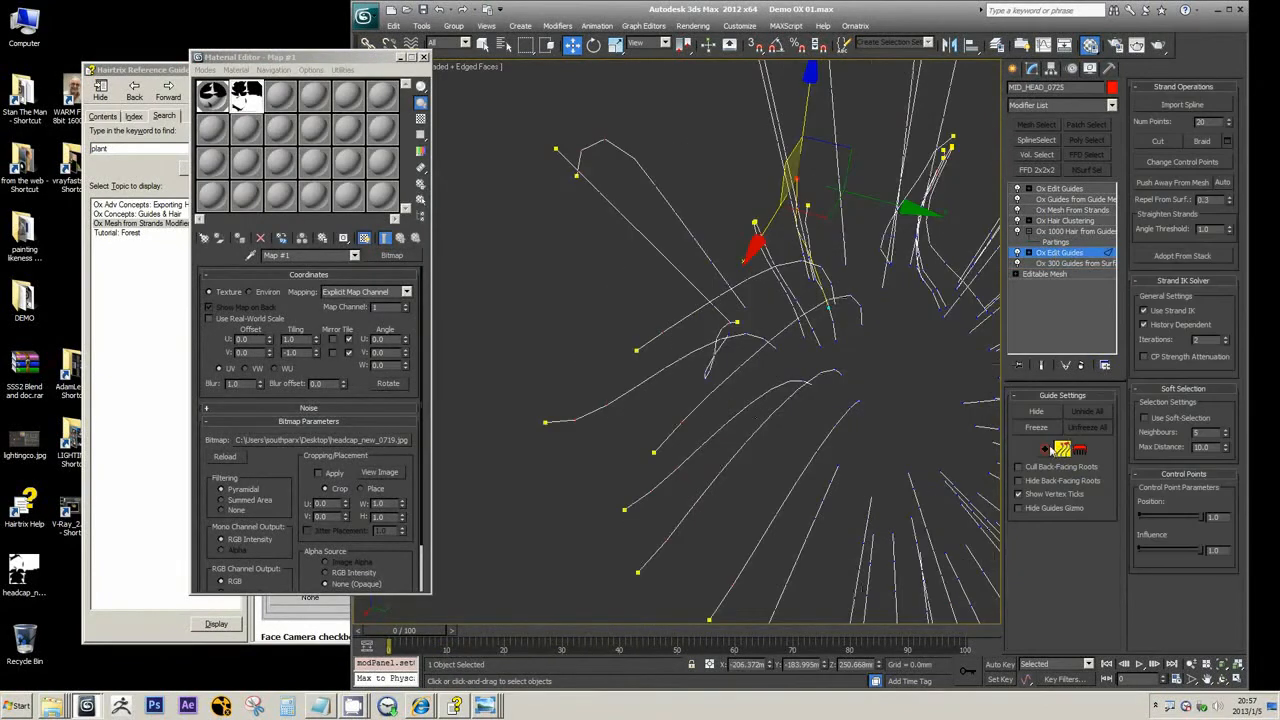
{"action": "left_click", "coordinate": [1046, 451]}
{"action": "left_click", "coordinate": [1063, 449]}
{"action": "middle_click_drag", "start_coordinate": [640, 157], "coordinate": [648, 179], "text": "alt"}
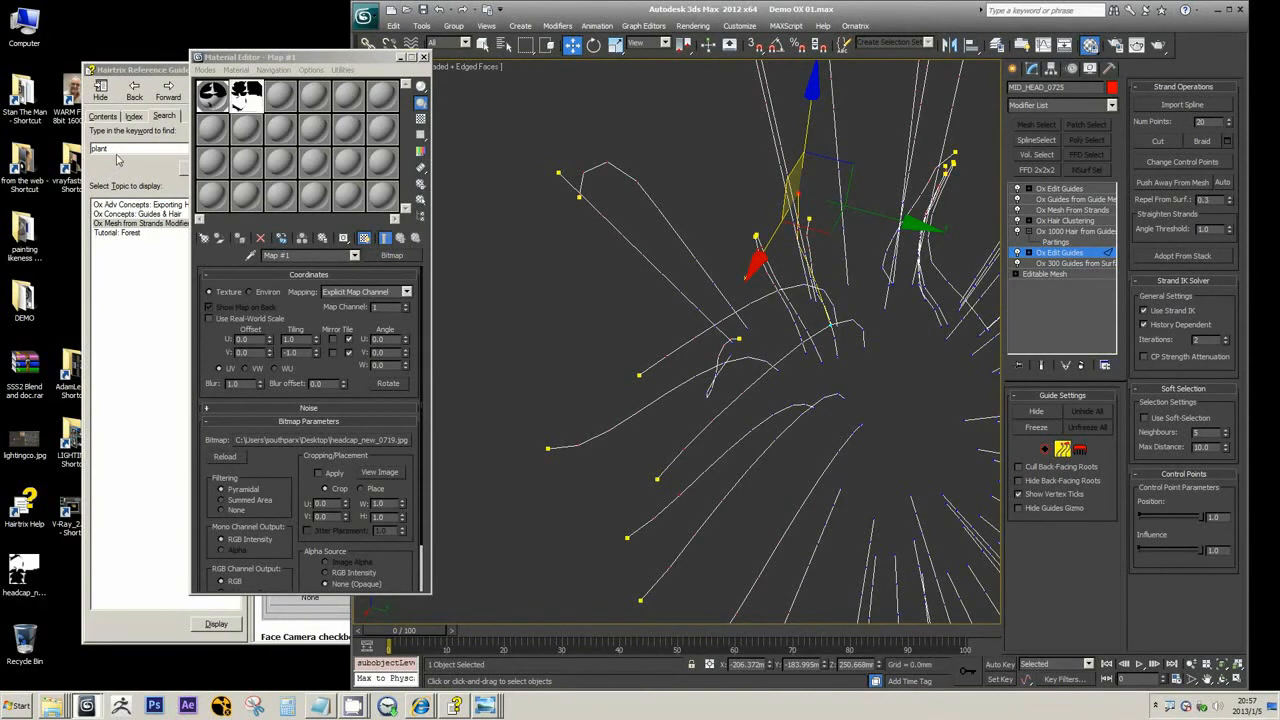
Search the Hairtrix Reference Guide for "import spline" and open the Strands Sub-Object topic
{"action": "left_click", "coordinate": [118, 150]}
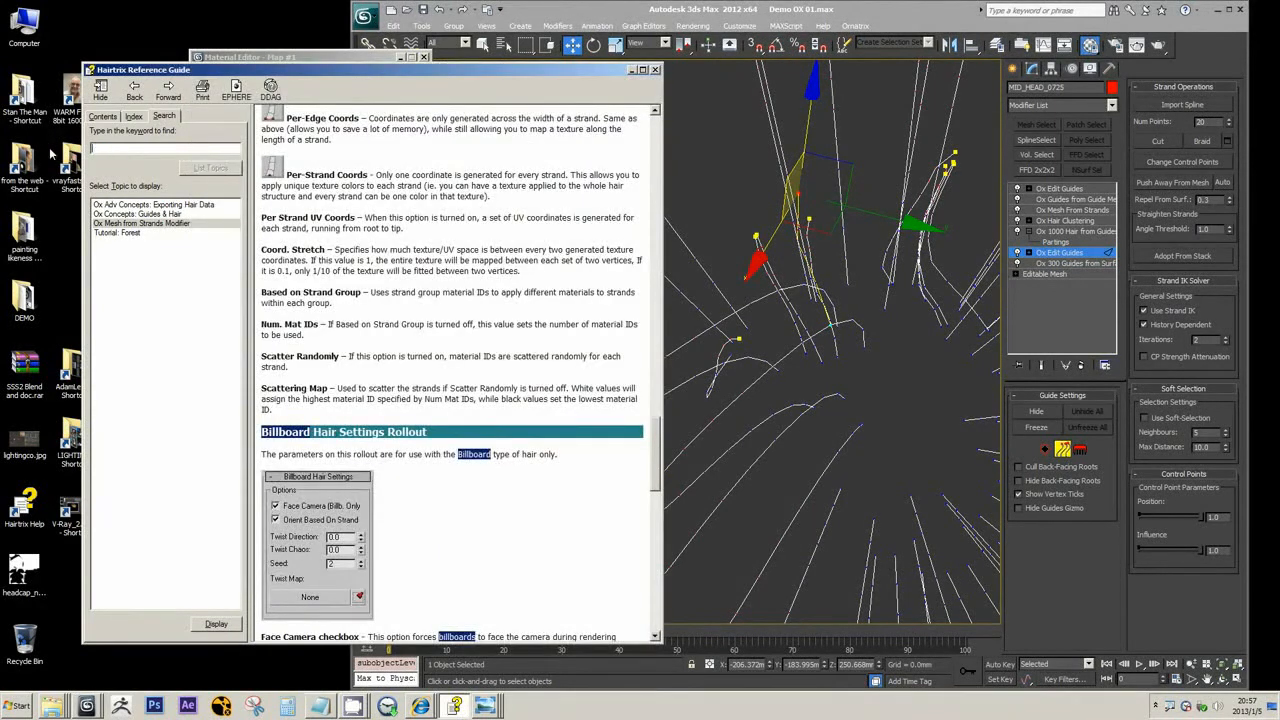
{"action": "type", "text": "import spline"}
{"action": "key", "text": "Return"}
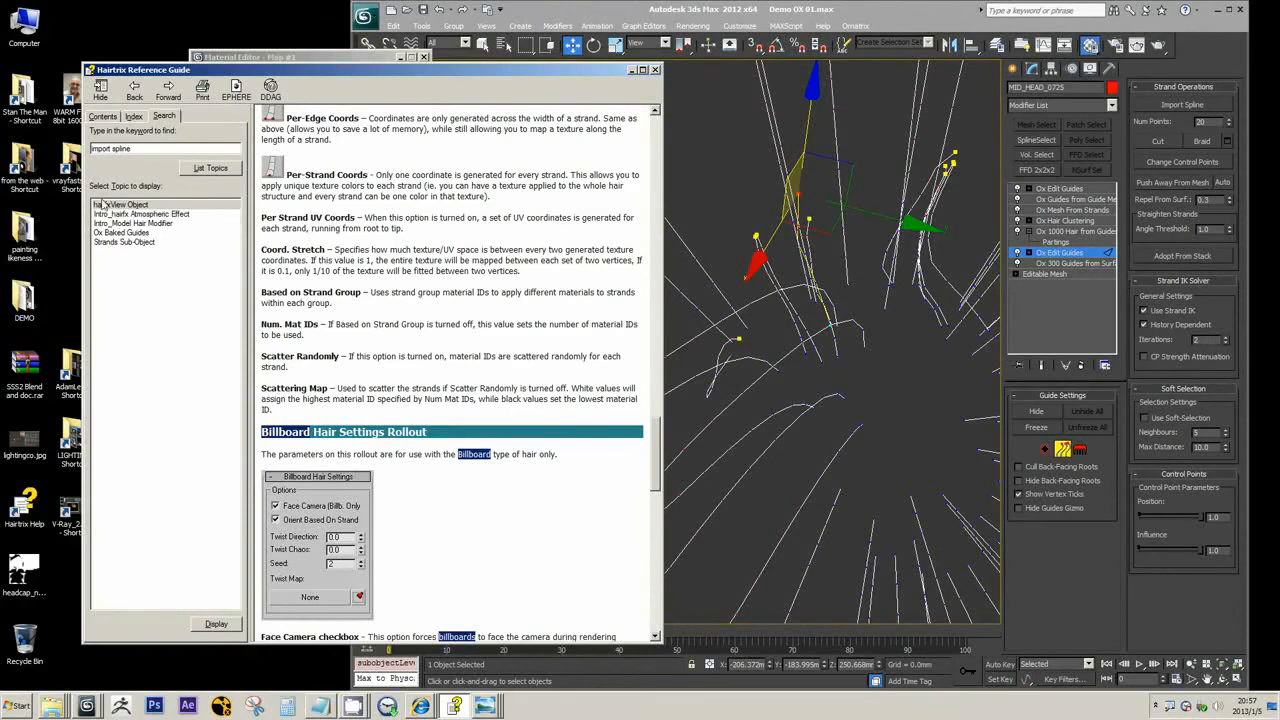
{"action": "left_click", "coordinate": [136, 242]}
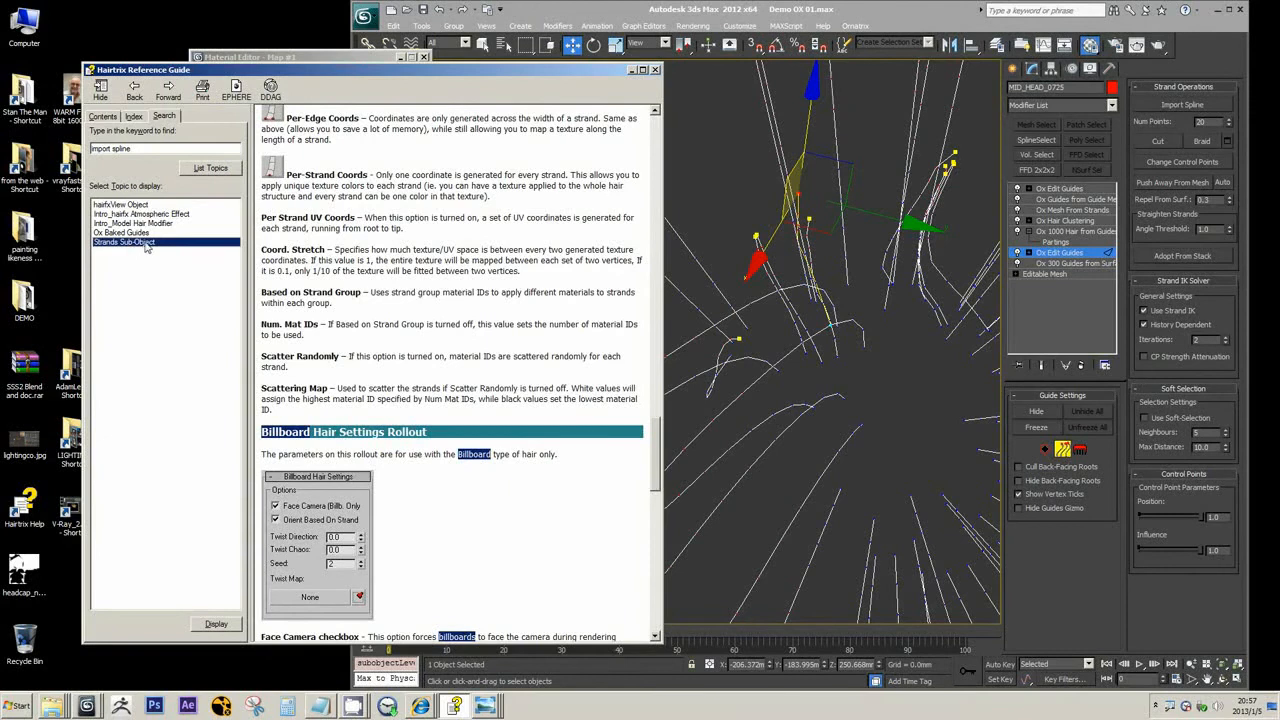
{"action": "double_click", "coordinate": [145, 246]}
Read the Strand Operations Rollout section on Import Spline and Num Points in the Strands Sub-Object topic
{"action": "left_click", "coordinate": [420, 288]}
{"action": "scroll", "coordinate": [423, 290], "scroll_direction": "down", "scroll_amount": 4}
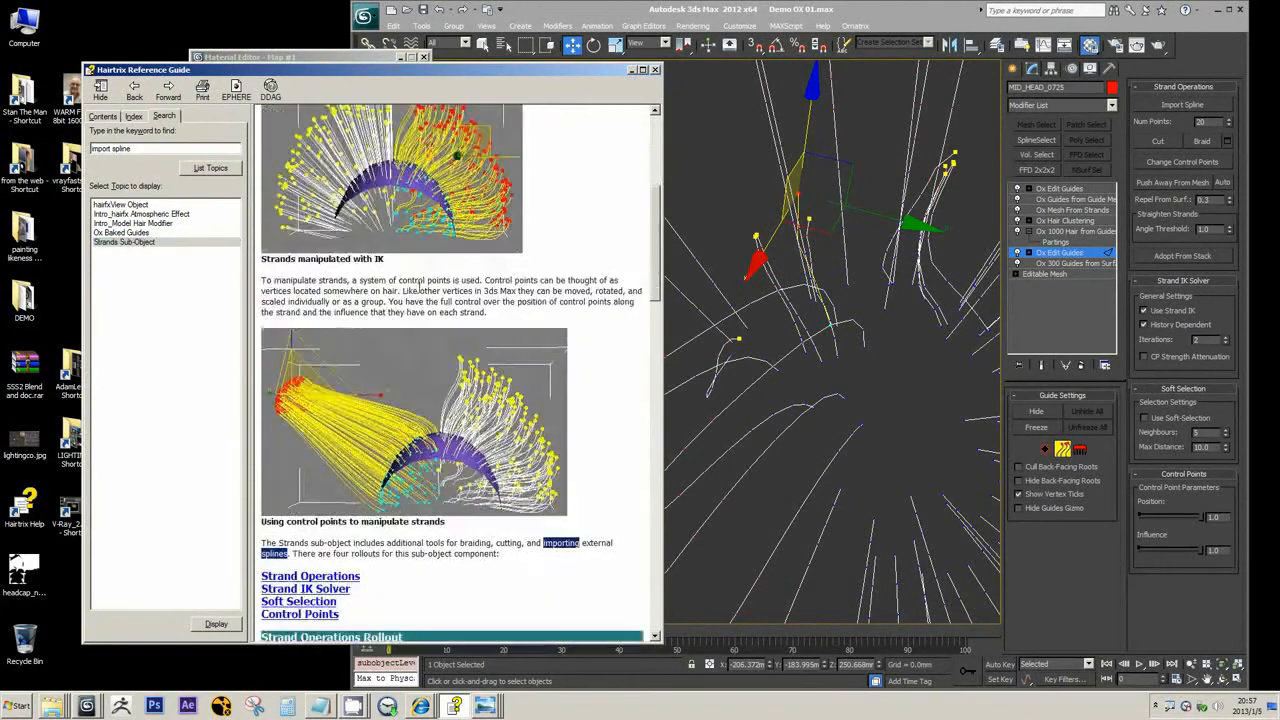
{"action": "scroll", "coordinate": [420, 290], "scroll_direction": "down", "scroll_amount": 12}
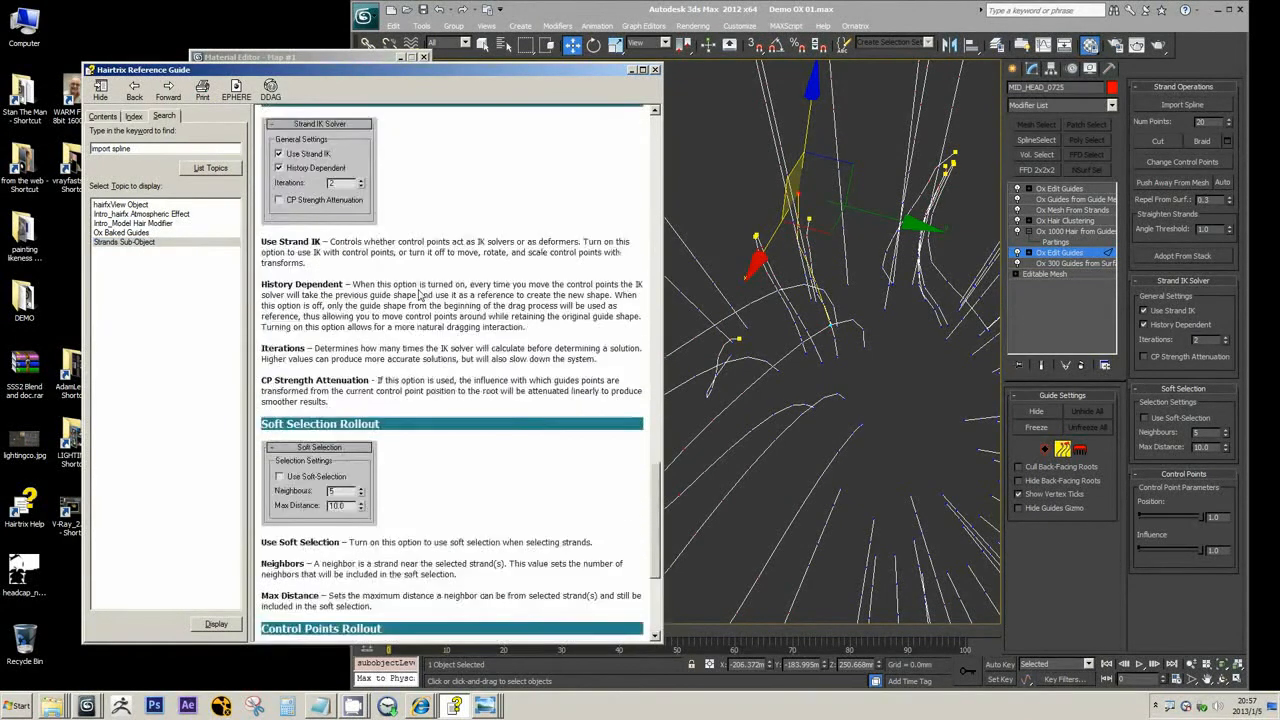
{"action": "scroll", "coordinate": [420, 296], "scroll_direction": "up", "scroll_amount": 10}
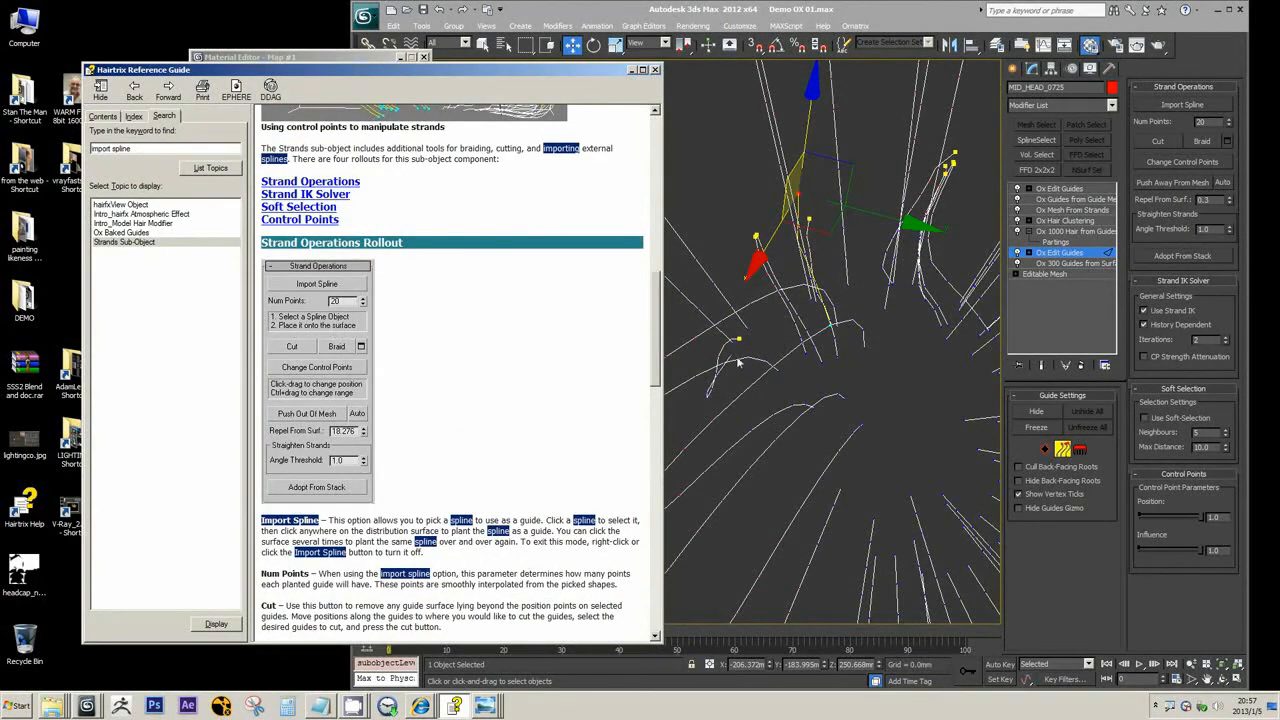
Return to 3ds Max and delete the low, nearly horizontal guides beside the head at the lower Ox Edit Guides' strand level
{"action": "middle_click", "coordinate": [781, 357]}
{"action": "scroll", "coordinate": [778, 348], "scroll_direction": "down", "scroll_amount": 2}
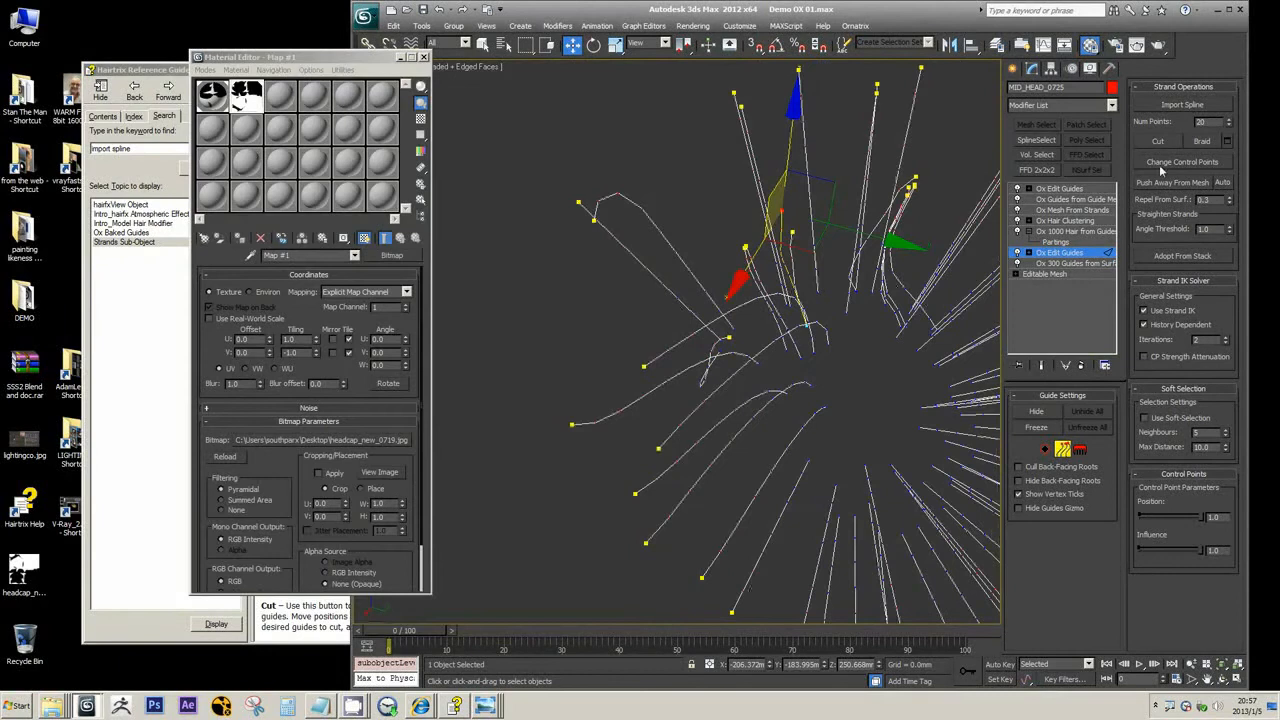
{"action": "left_click", "coordinate": [1161, 167]}
{"action": "middle_click_drag", "start_coordinate": [889, 327], "coordinate": [823, 311], "text": "alt"}
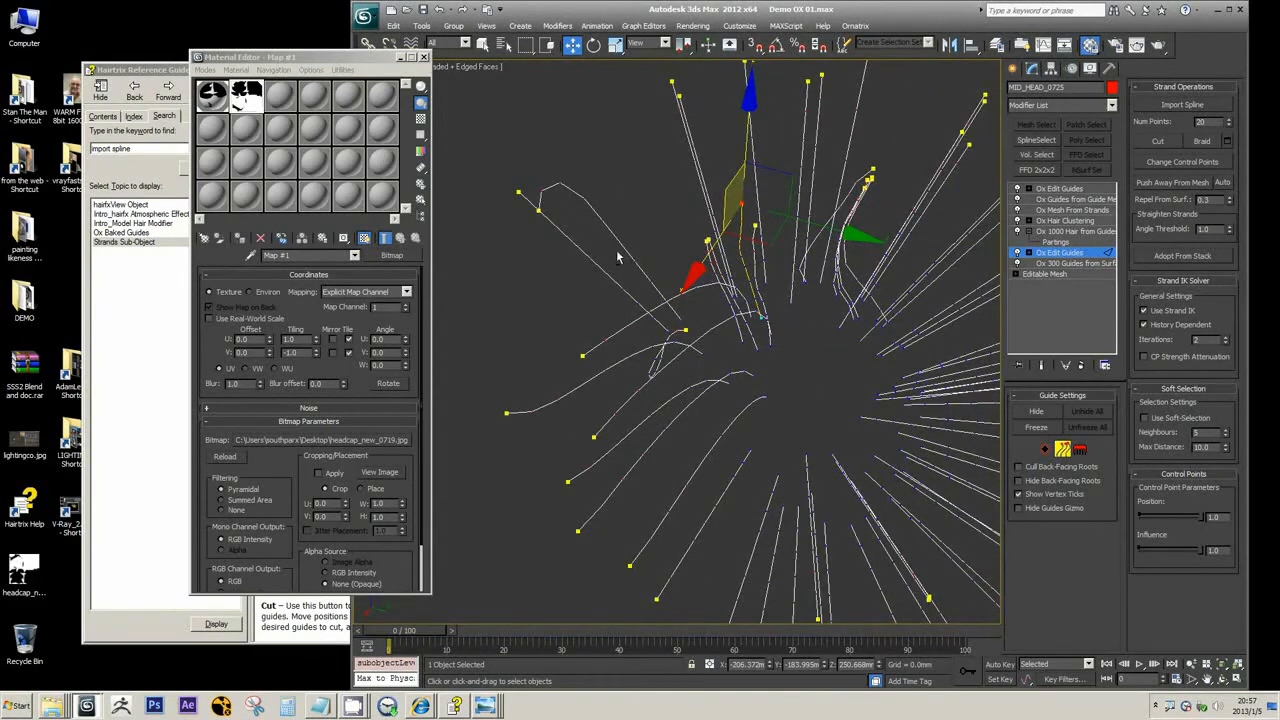
{"action": "middle_click_drag", "start_coordinate": [617, 257], "coordinate": [701, 360], "text": "alt"}
{"action": "scroll", "coordinate": [700, 360], "scroll_direction": "up", "scroll_amount": 2}
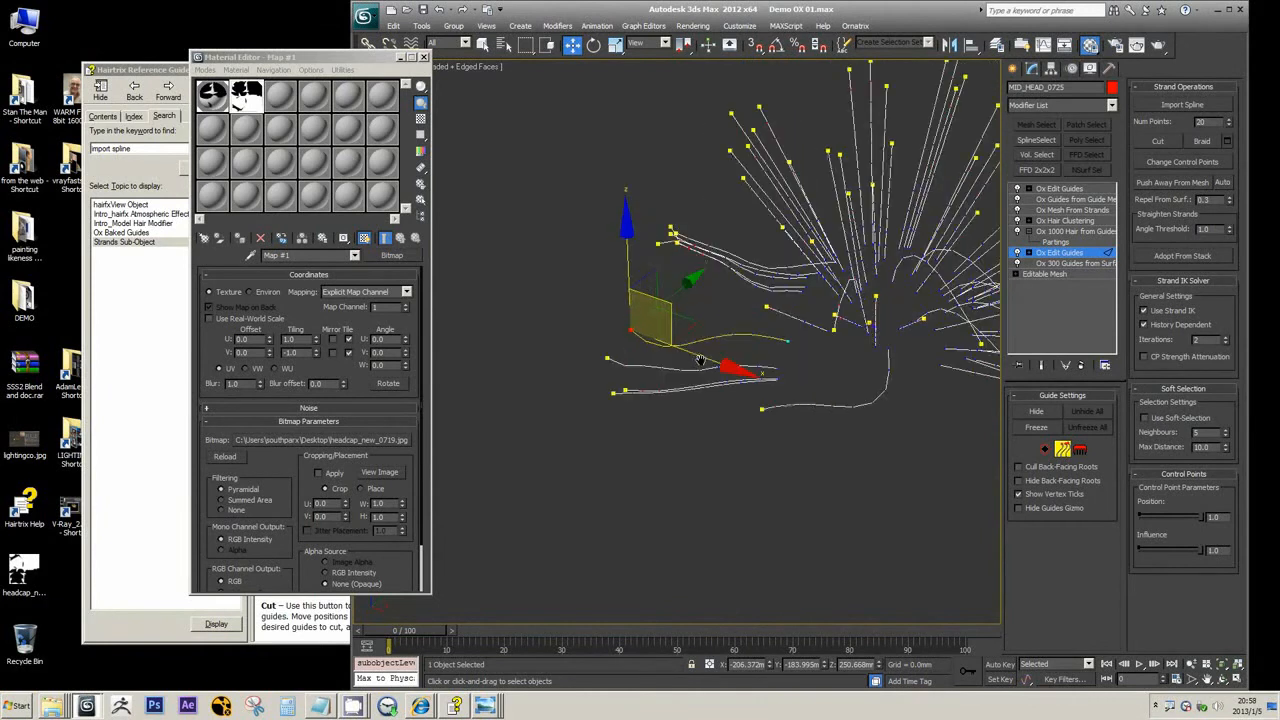
{"action": "left_click_drag", "start_coordinate": [700, 360], "coordinate": [780, 400]}
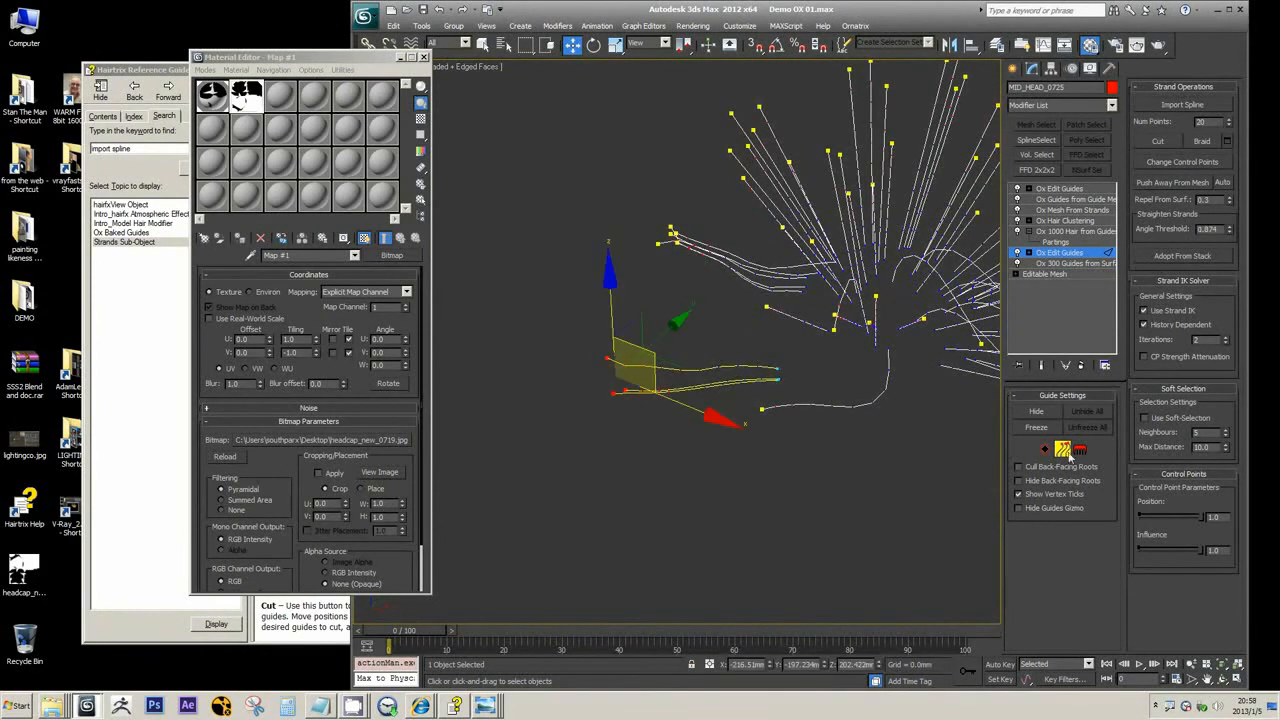
{"action": "left_click", "coordinate": [800, 402]}
{"action": "middle_click_drag", "start_coordinate": [796, 378], "coordinate": [806, 342], "text": "alt"}
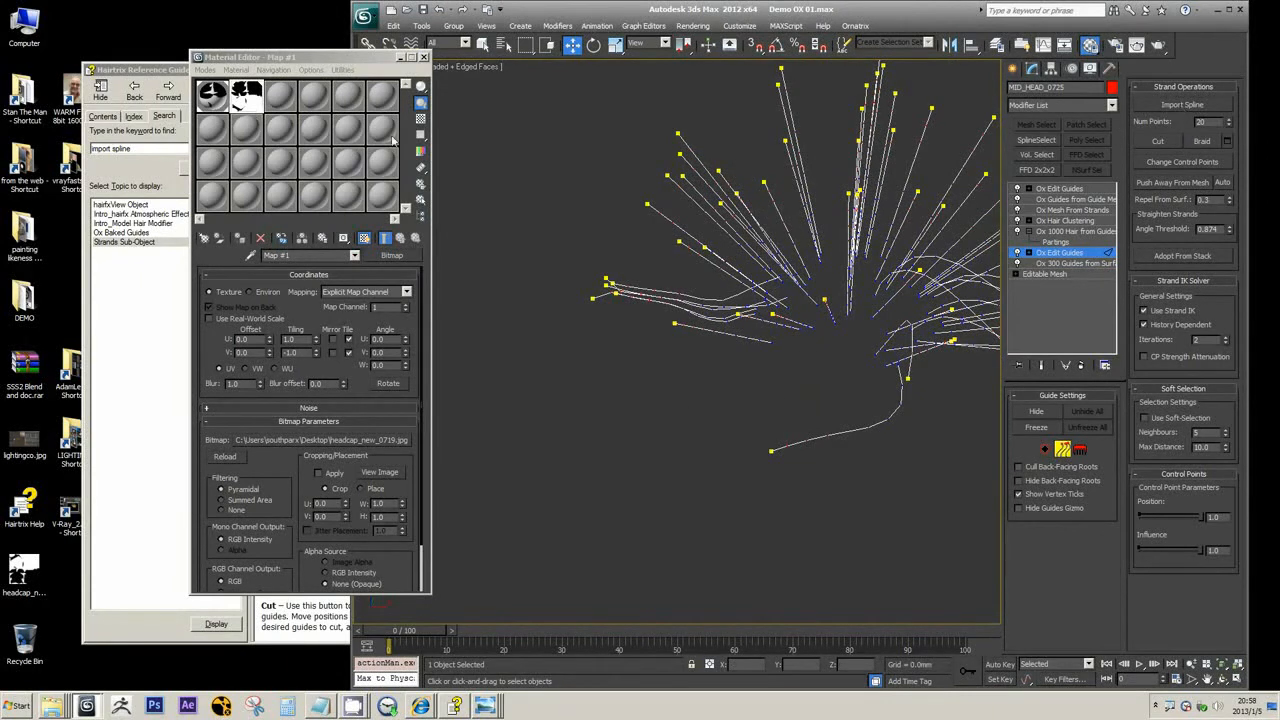
Select the bundle of long sideways guides in the lower Ox Edit Guides and recheck the Strand Operations help
{"action": "middle_click_drag", "start_coordinate": [708, 359], "coordinate": [513, 523]}
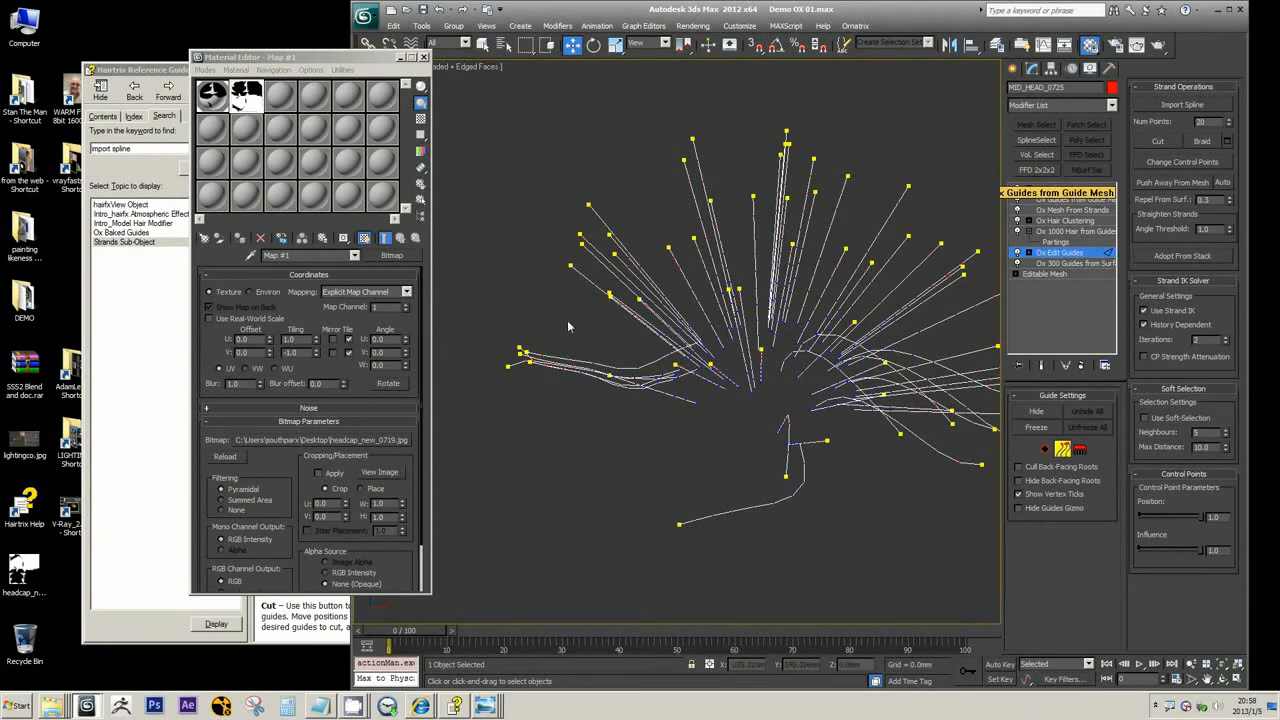
{"action": "left_click_drag", "start_coordinate": [567, 321], "coordinate": [437, 406]}
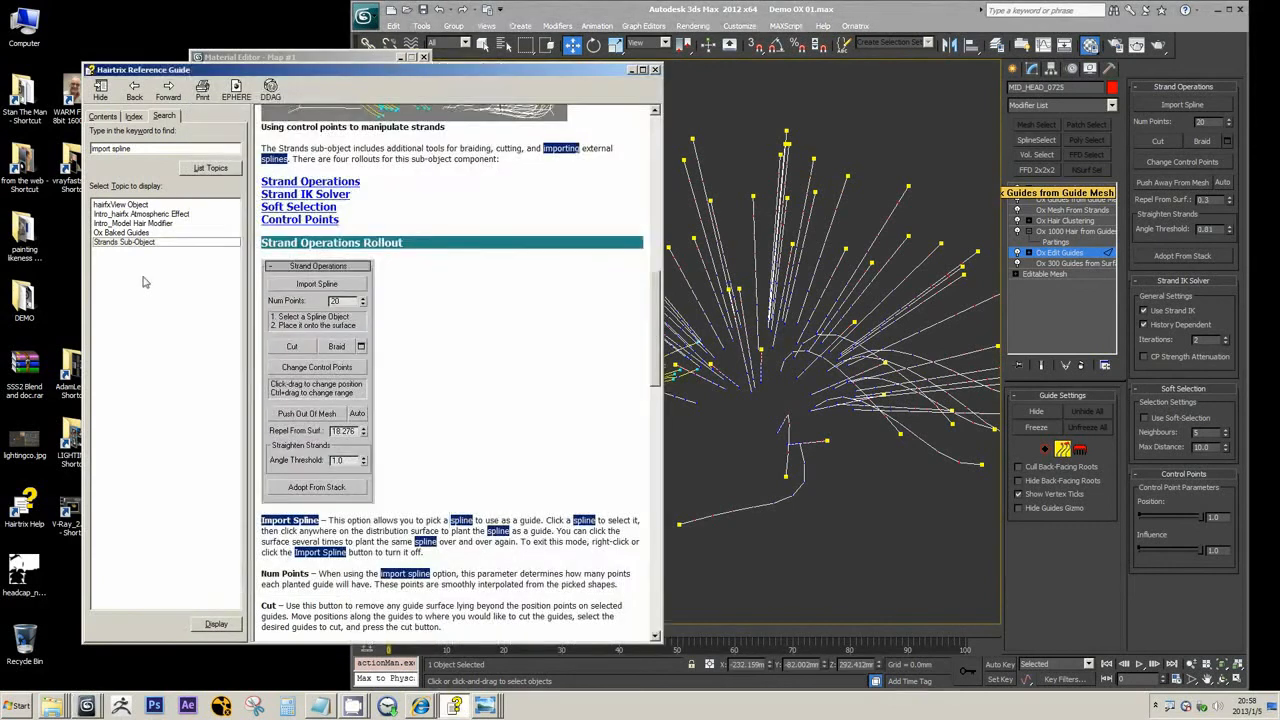
{"action": "left_click", "coordinate": [150, 275]}
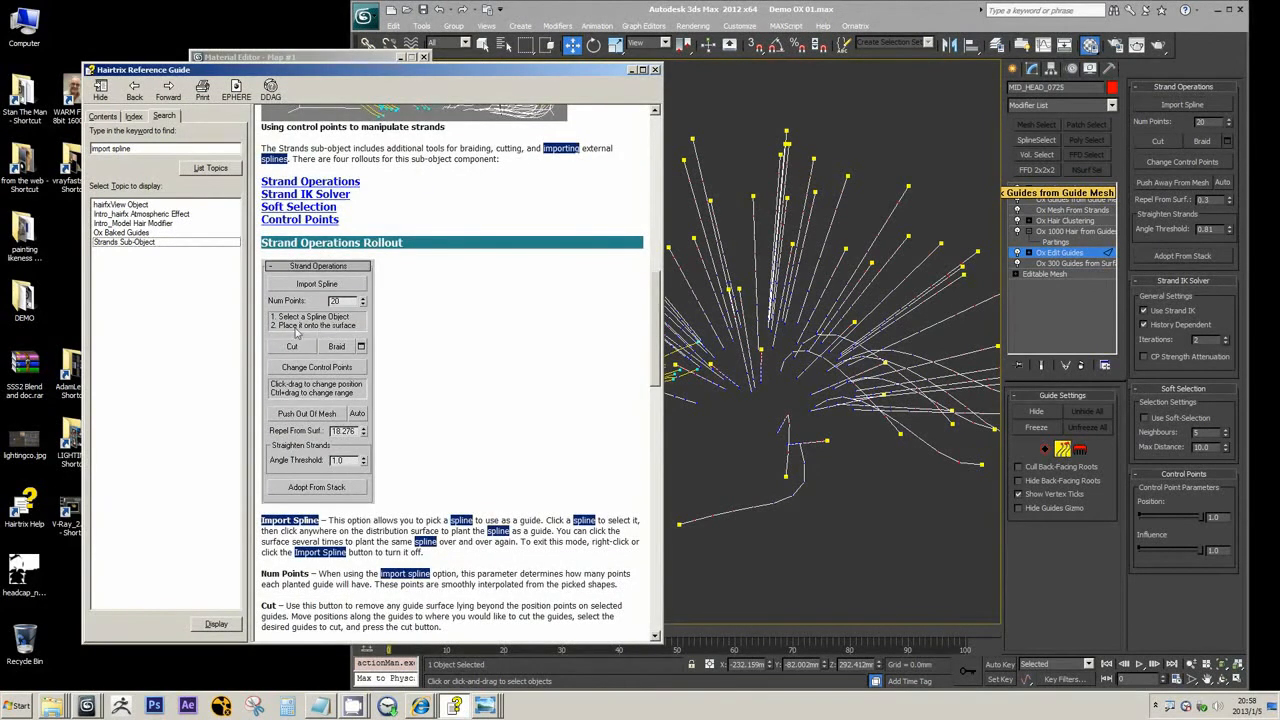
{"action": "left_click", "coordinate": [748, 422]}
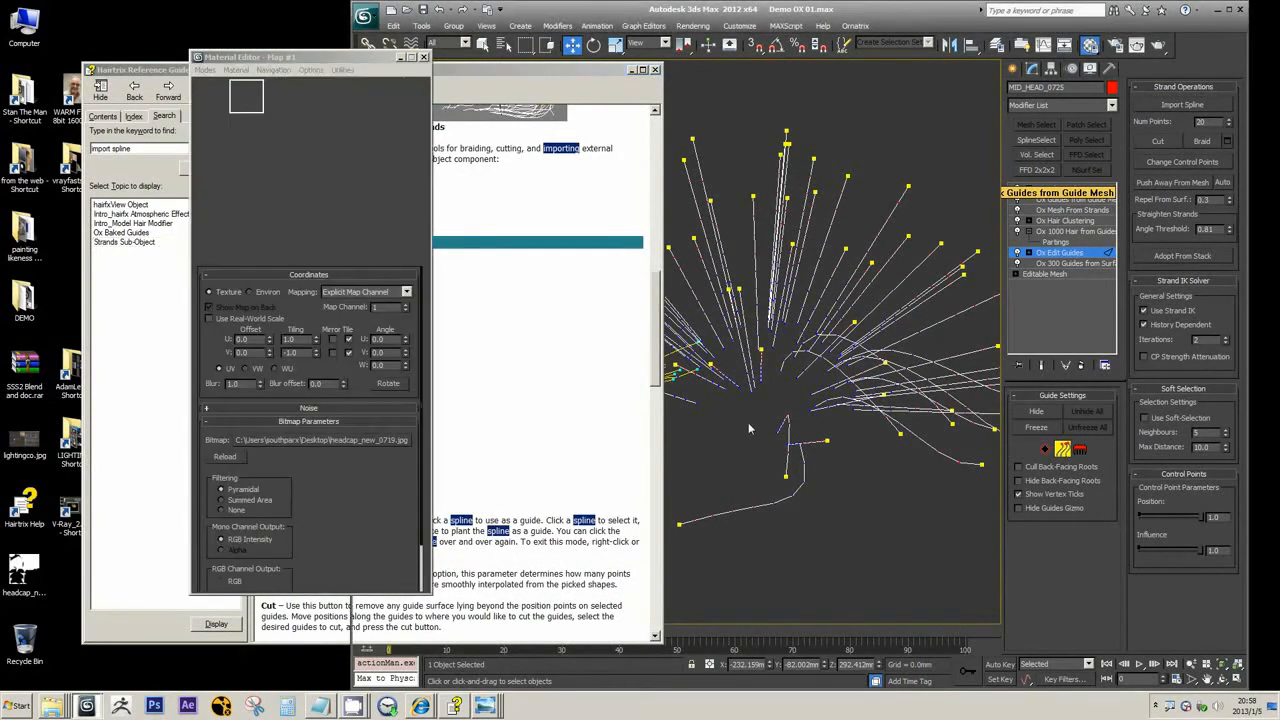
Select the single long guide at the edge of the sideways bundle using the selection brush in the lower Ox Edit Guides
{"action": "middle_click_drag", "start_coordinate": [695, 441], "coordinate": [674, 359], "text": "alt"}
{"action": "scroll", "coordinate": [584, 386], "scroll_direction": "up", "scroll_amount": 2}
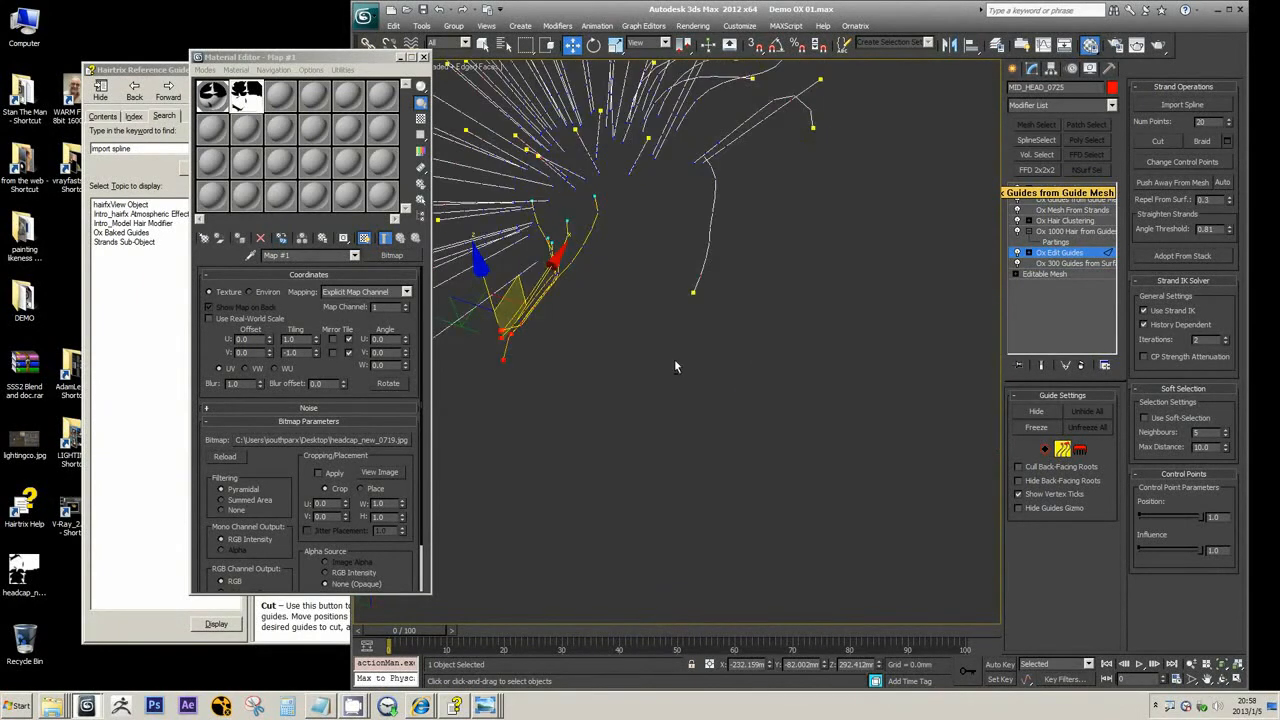
{"action": "middle_click_drag", "start_coordinate": [630, 248], "coordinate": [622, 219], "text": "alt"}
{"action": "left_click", "coordinate": [634, 238]}
{"action": "key", "text": "3"}
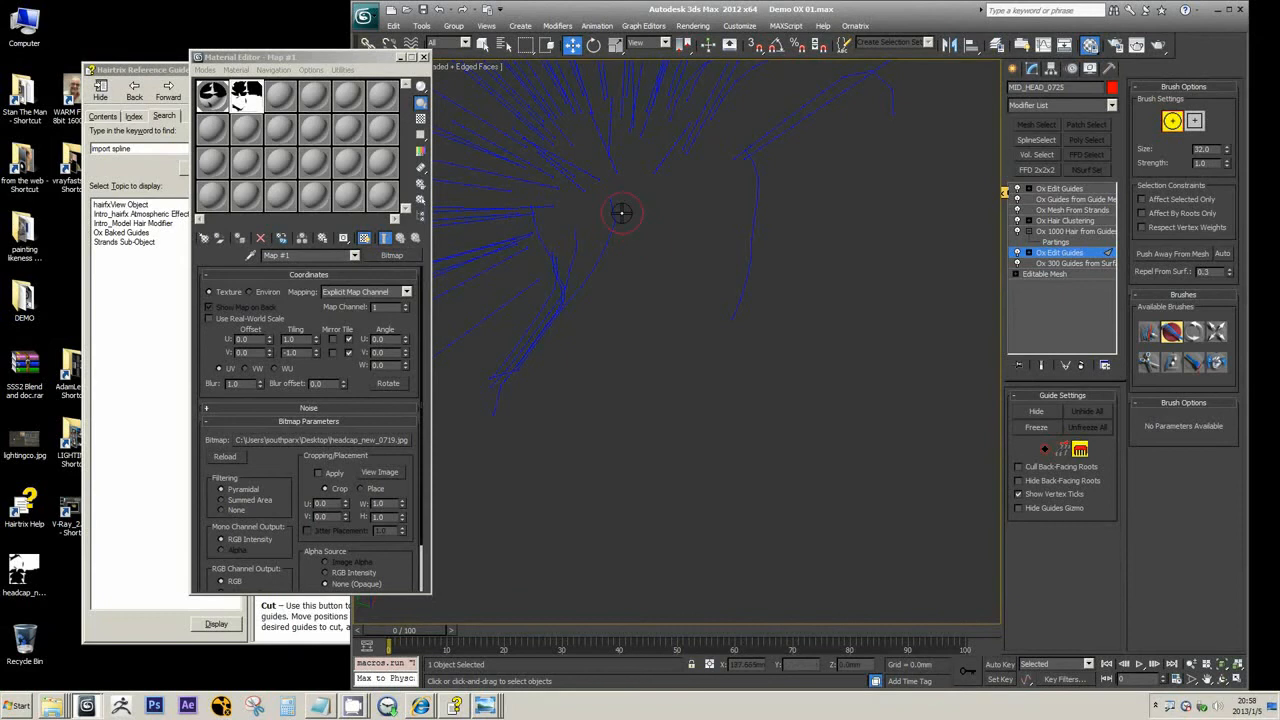
{"action": "left_click", "coordinate": [1149, 332]}
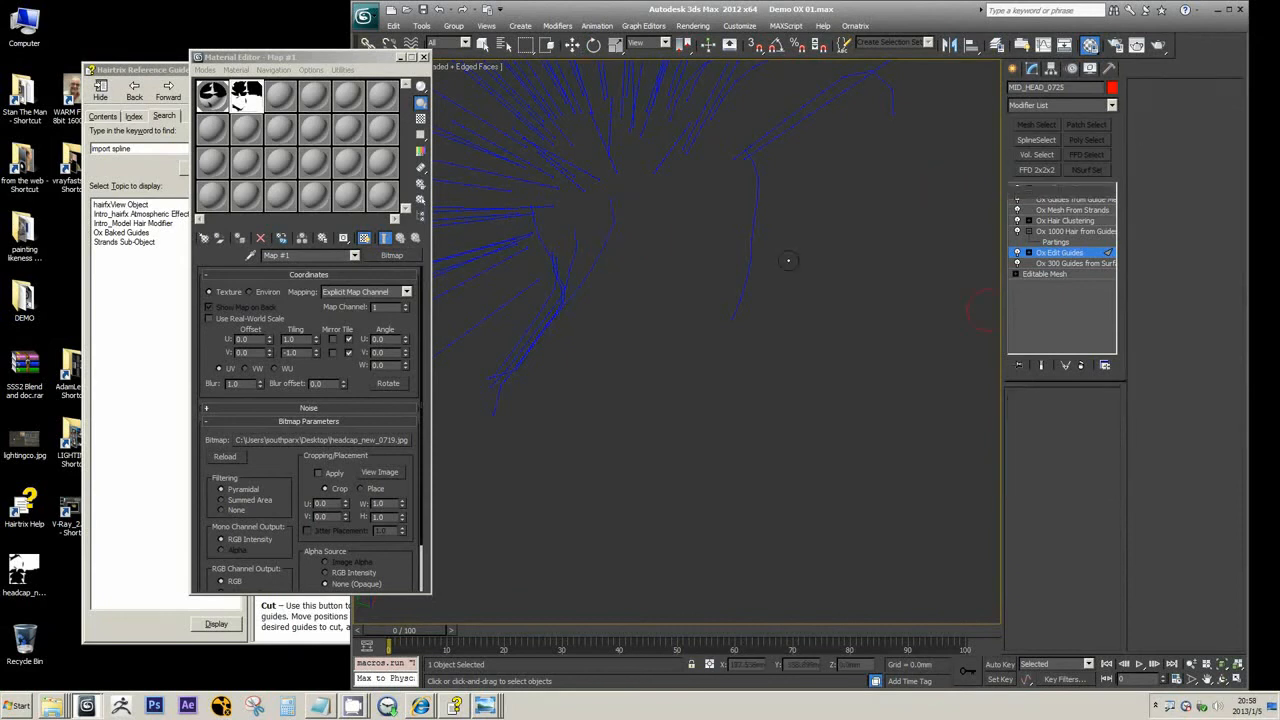
{"action": "left_click_drag", "start_coordinate": [640, 218], "coordinate": [660, 240]}
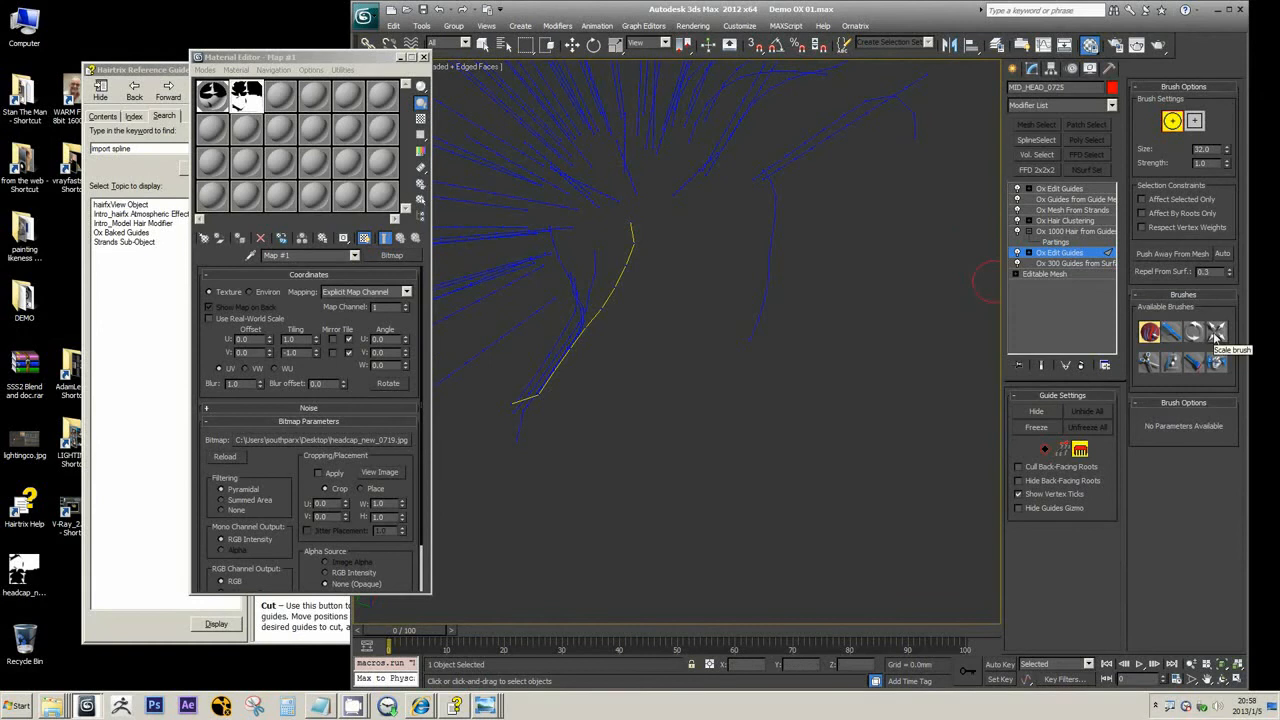
Examine the selected guide's root at root level and return the lower Ox Edit Guides to strand level
{"action": "left_click", "coordinate": [1064, 449]}
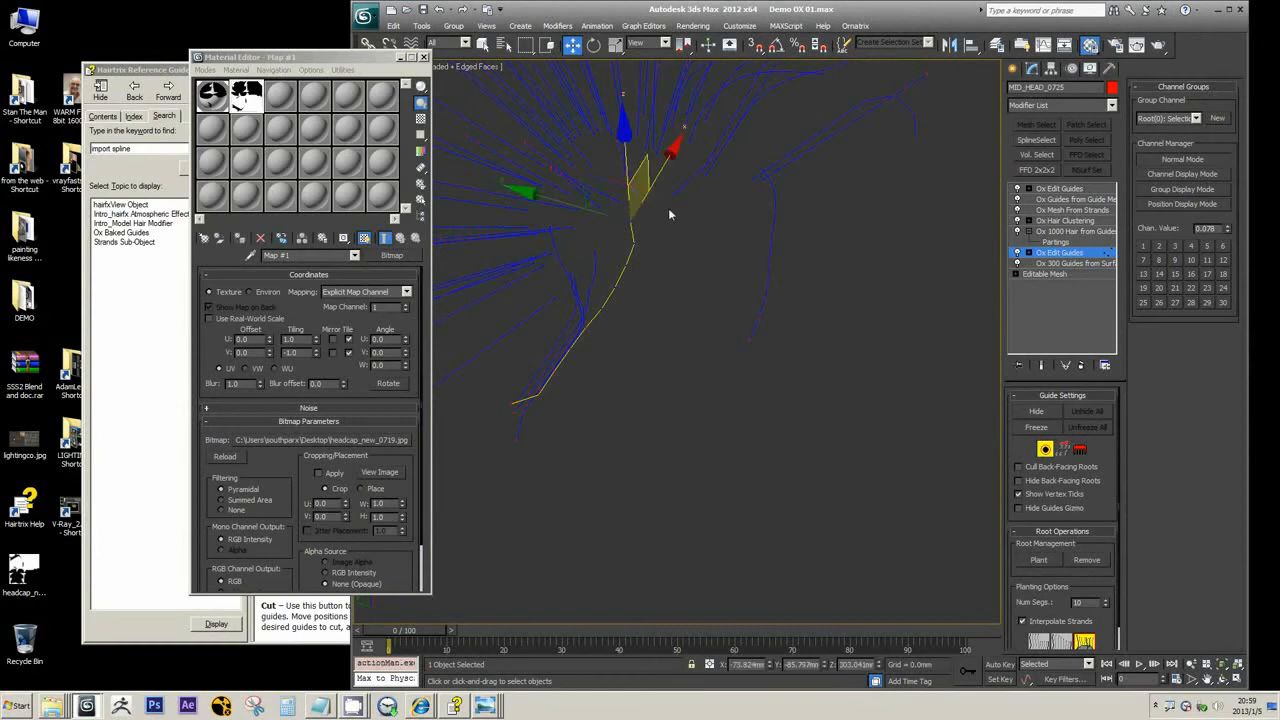
{"action": "middle_click_drag", "start_coordinate": [668, 208], "coordinate": [629, 179], "text": "alt"}
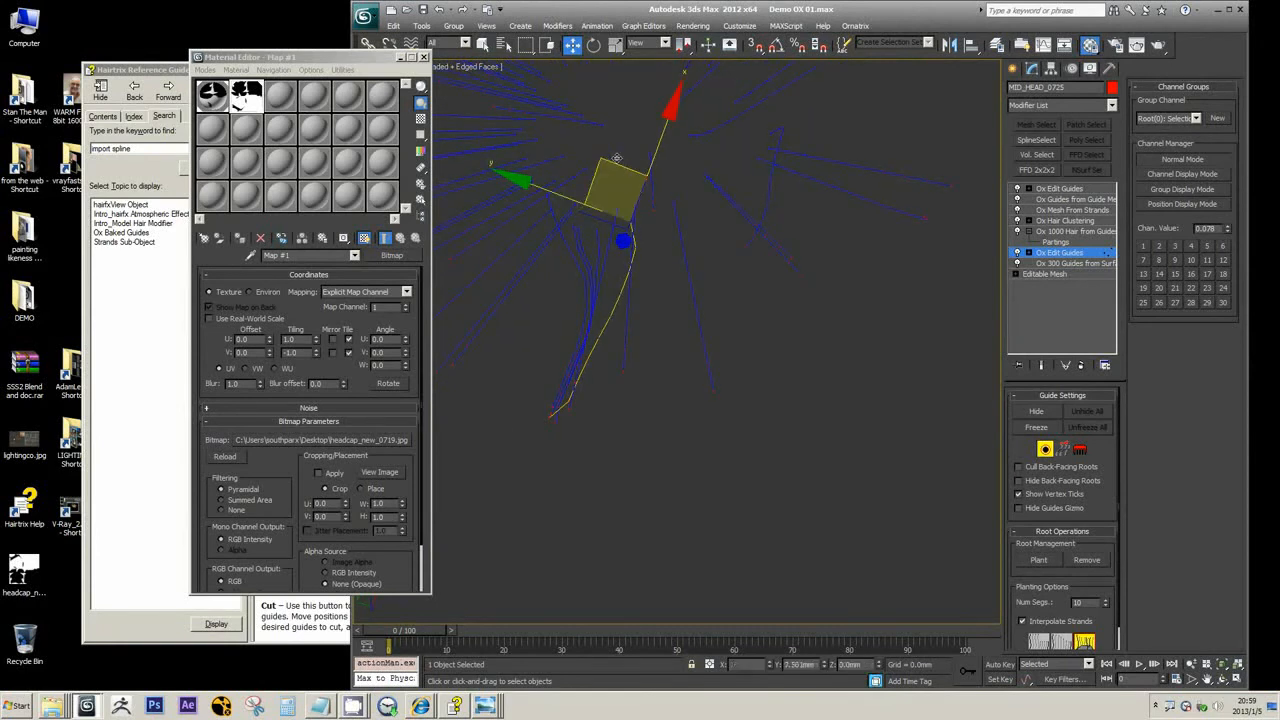
{"action": "middle_click_drag", "start_coordinate": [714, 289], "coordinate": [696, 240], "text": "alt"}
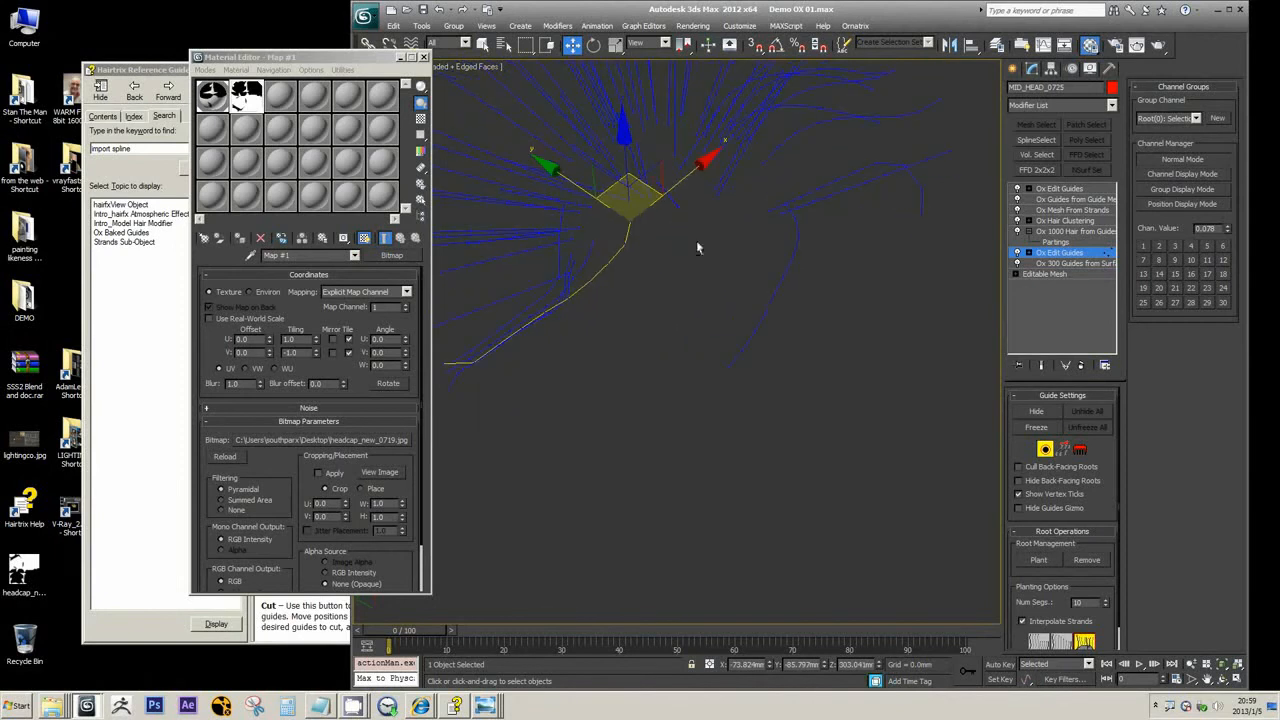
{"action": "left_click", "coordinate": [1079, 450]}
{"action": "left_click", "coordinate": [1063, 451]}
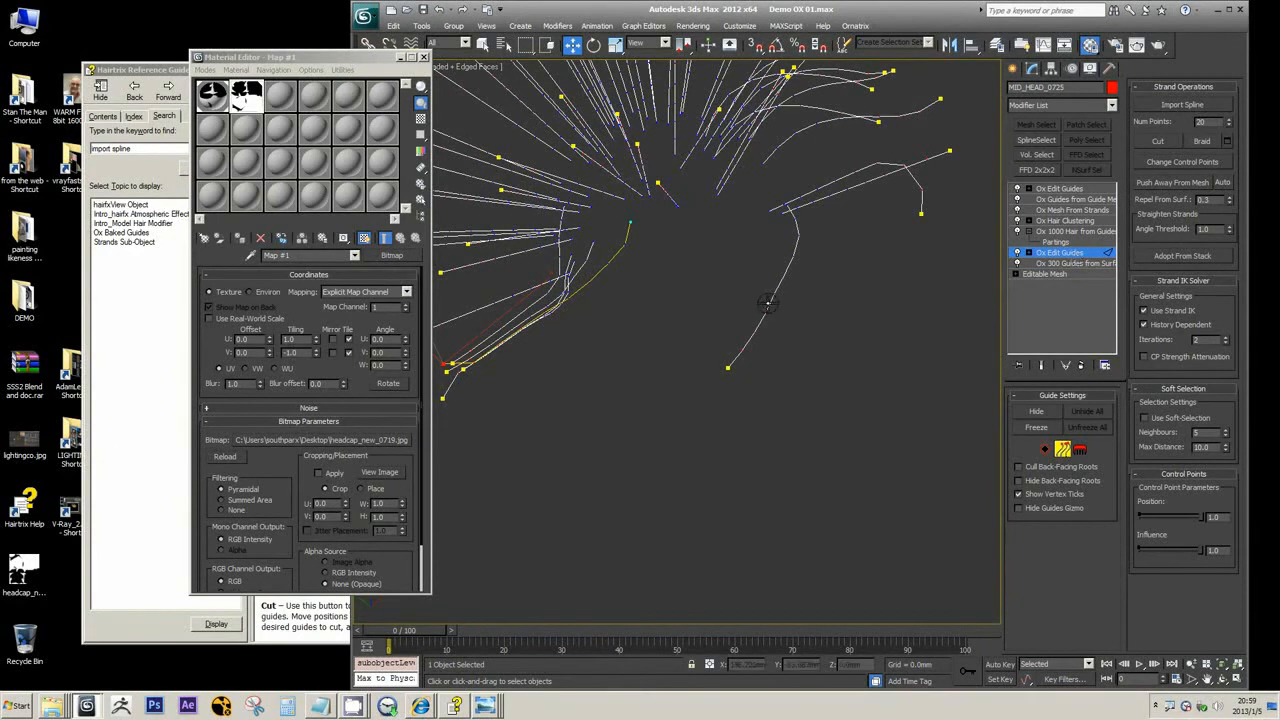
{"action": "middle_click_drag", "start_coordinate": [768, 300], "coordinate": [800, 540], "text": "alt"}
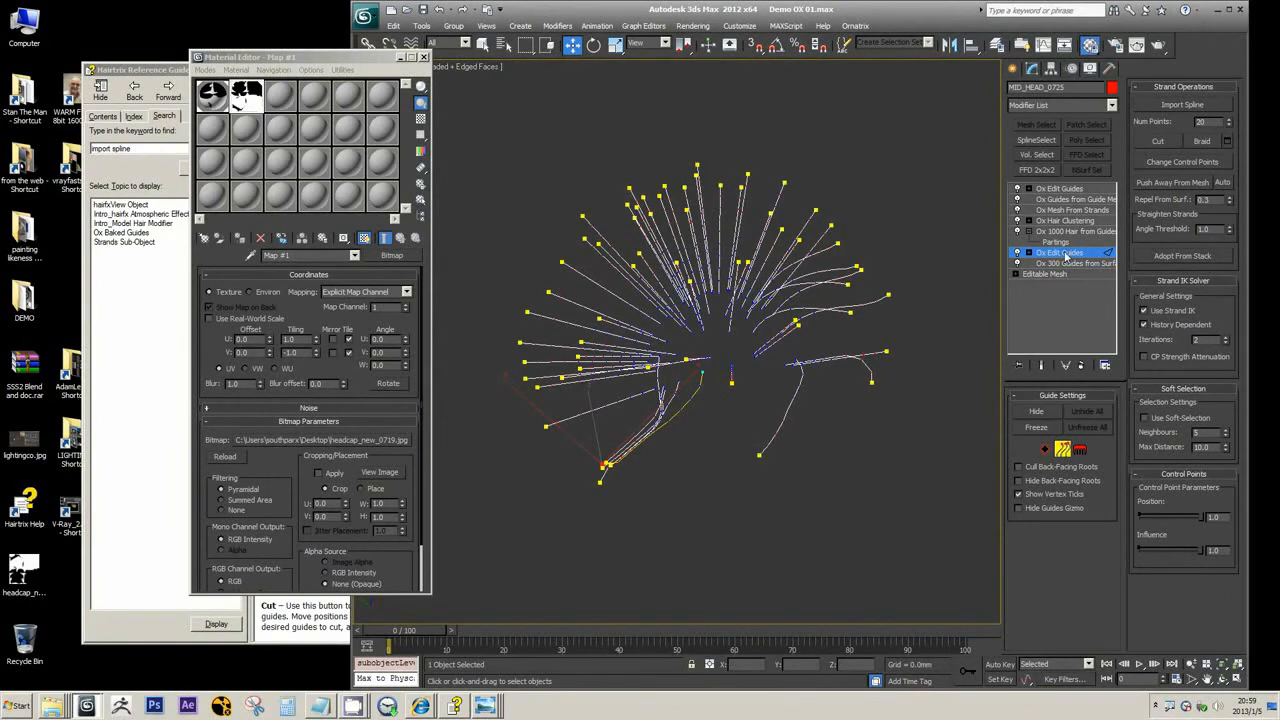
Comb the upper guides of the top Ox Edit Guides modifier slightly with the size 100 brush
{"action": "left_click", "coordinate": [1060, 189]}
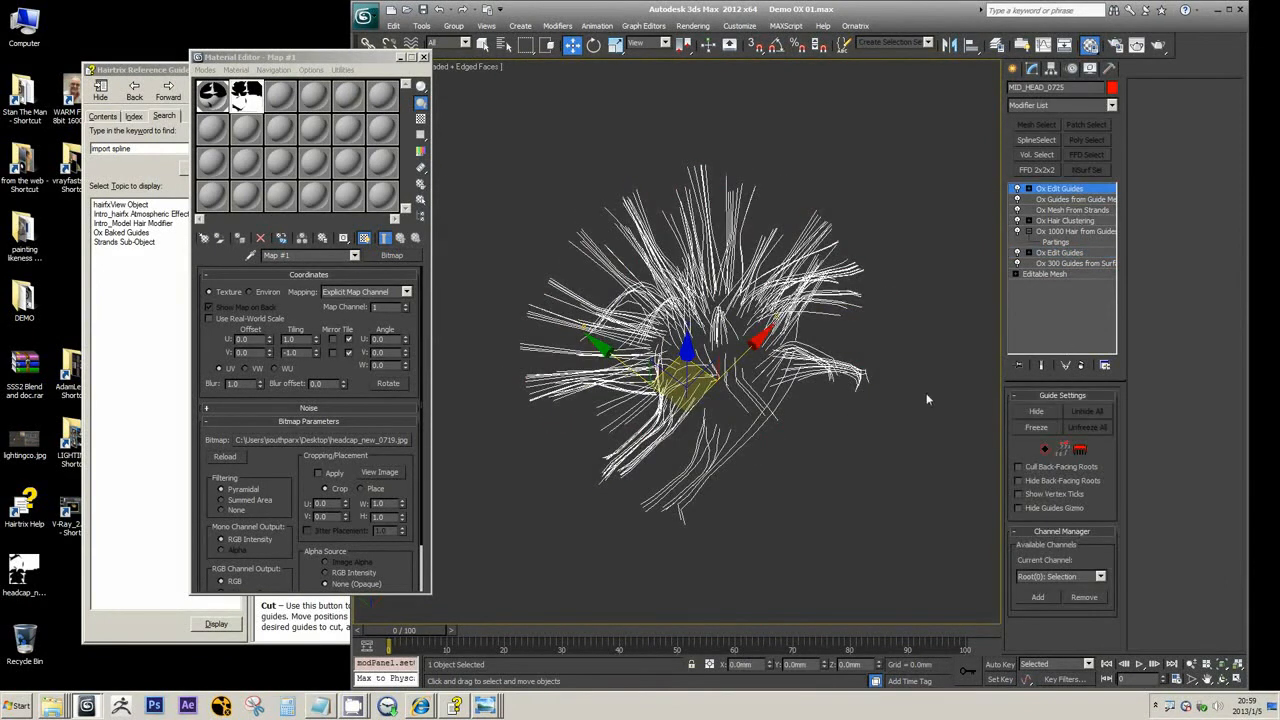
{"action": "middle_click_drag", "start_coordinate": [849, 343], "coordinate": [800, 302], "text": "alt"}
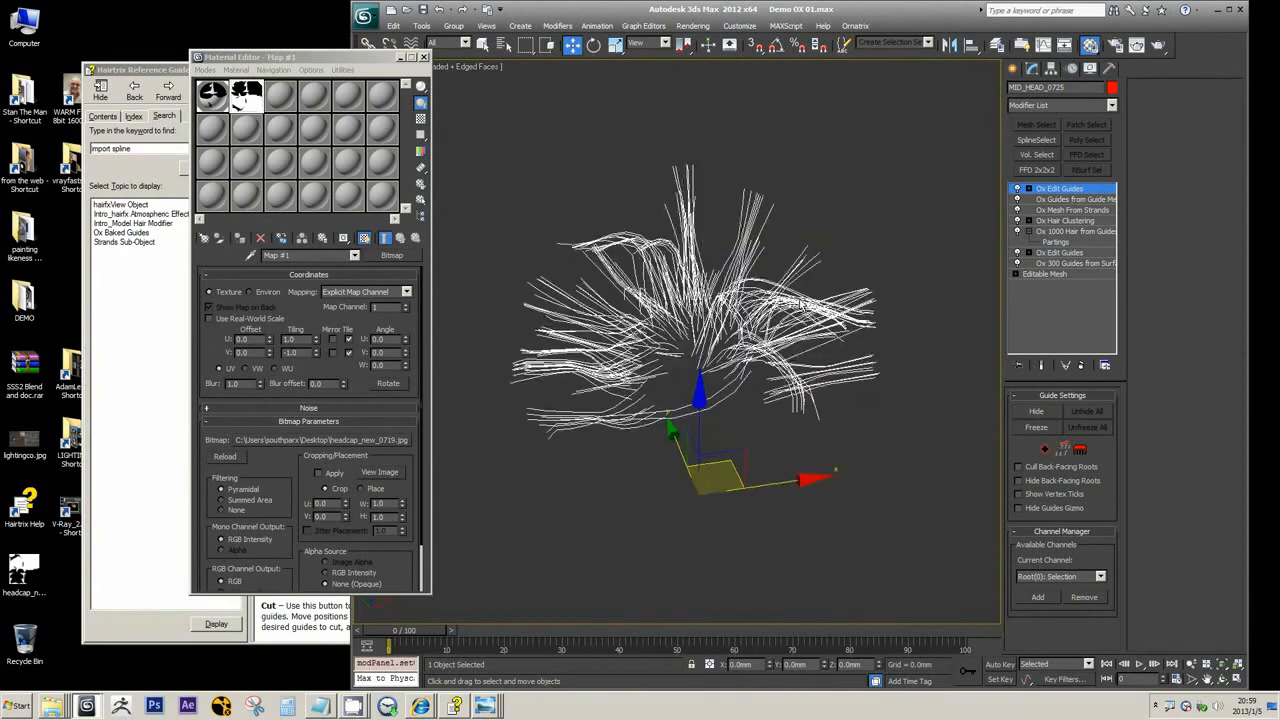
{"action": "scroll", "coordinate": [800, 302], "scroll_direction": "up", "scroll_amount": 1}
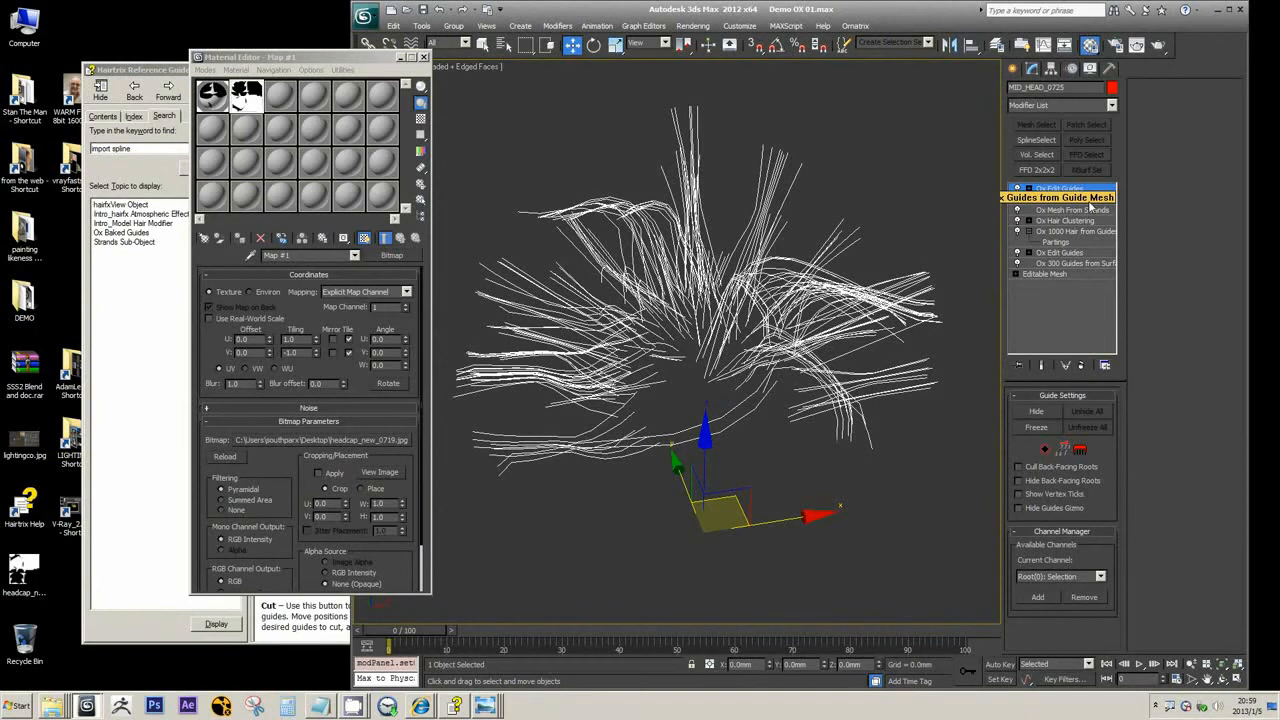
{"action": "key", "text": "3"}
{"action": "left_click_drag", "start_coordinate": [580, 220], "coordinate": [568, 228]}
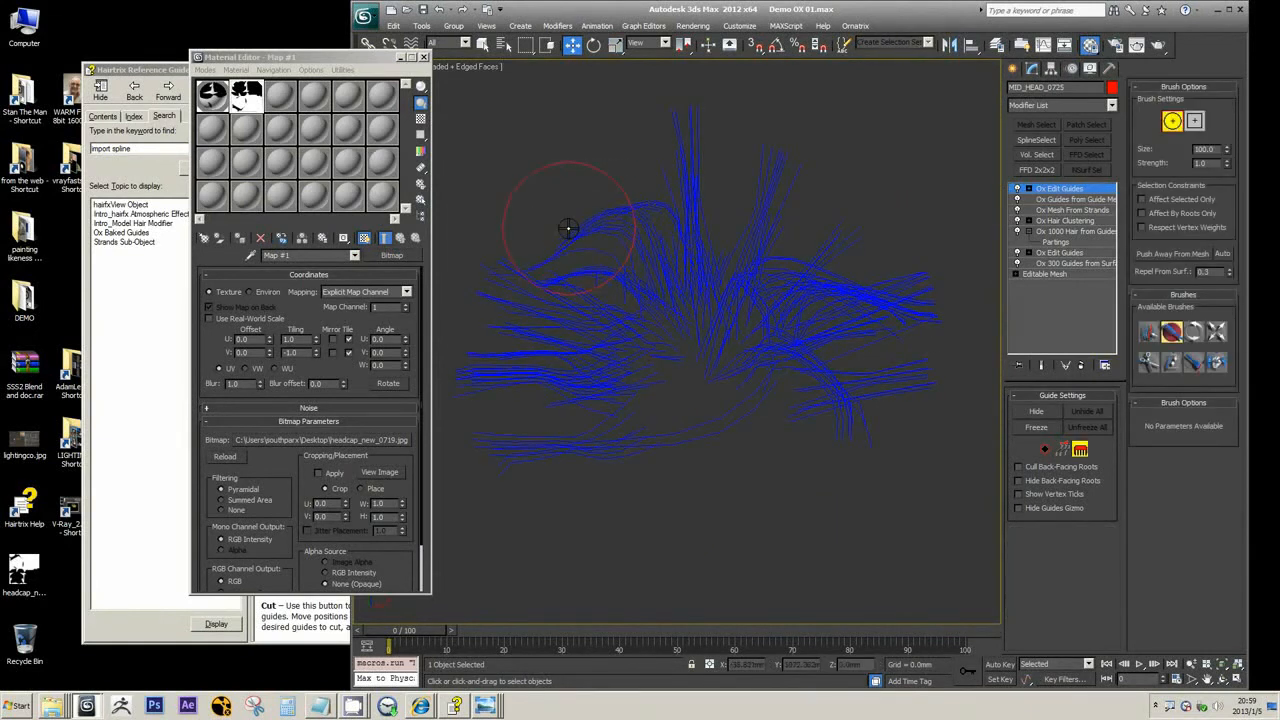
Check the Ox Mesh From Strands and Ox Guides from Guide Mesh modifiers, and comb the tall upright strands sideways in the top Ox Edit Guides
{"action": "left_click", "coordinate": [1080, 211]}
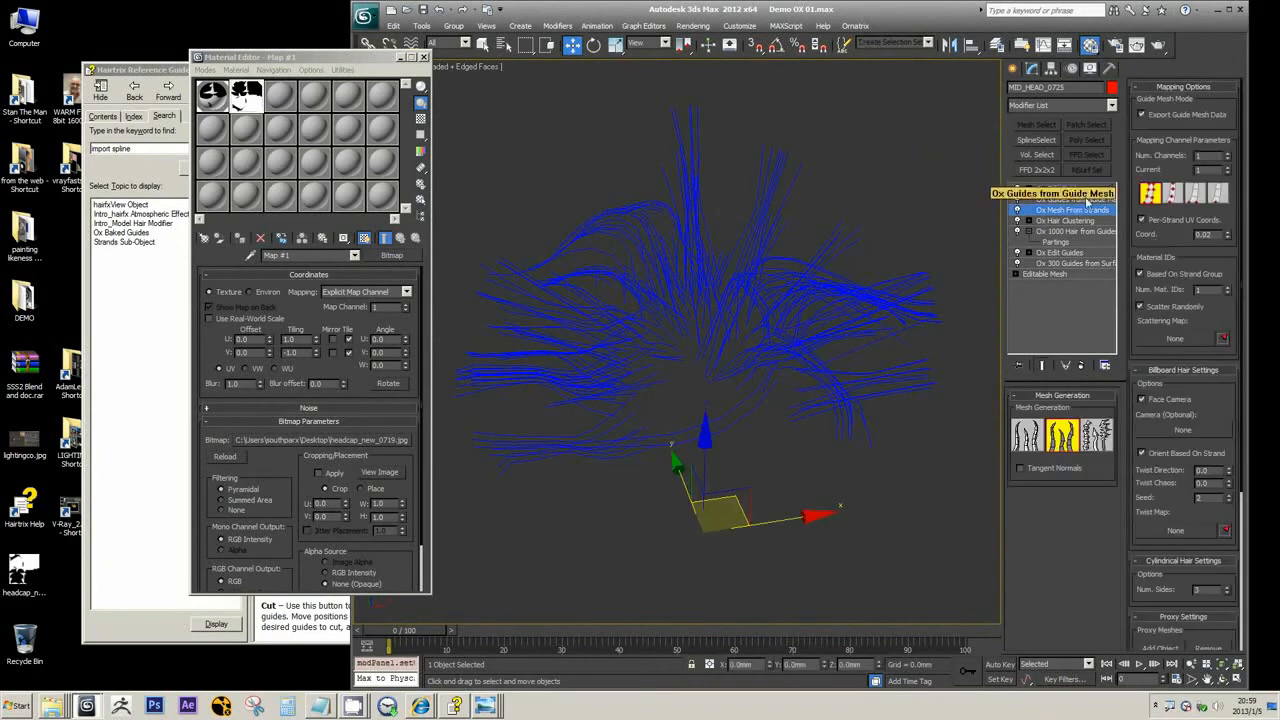
{"action": "left_click", "coordinate": [1078, 198]}
{"action": "left_click", "coordinate": [1075, 189]}
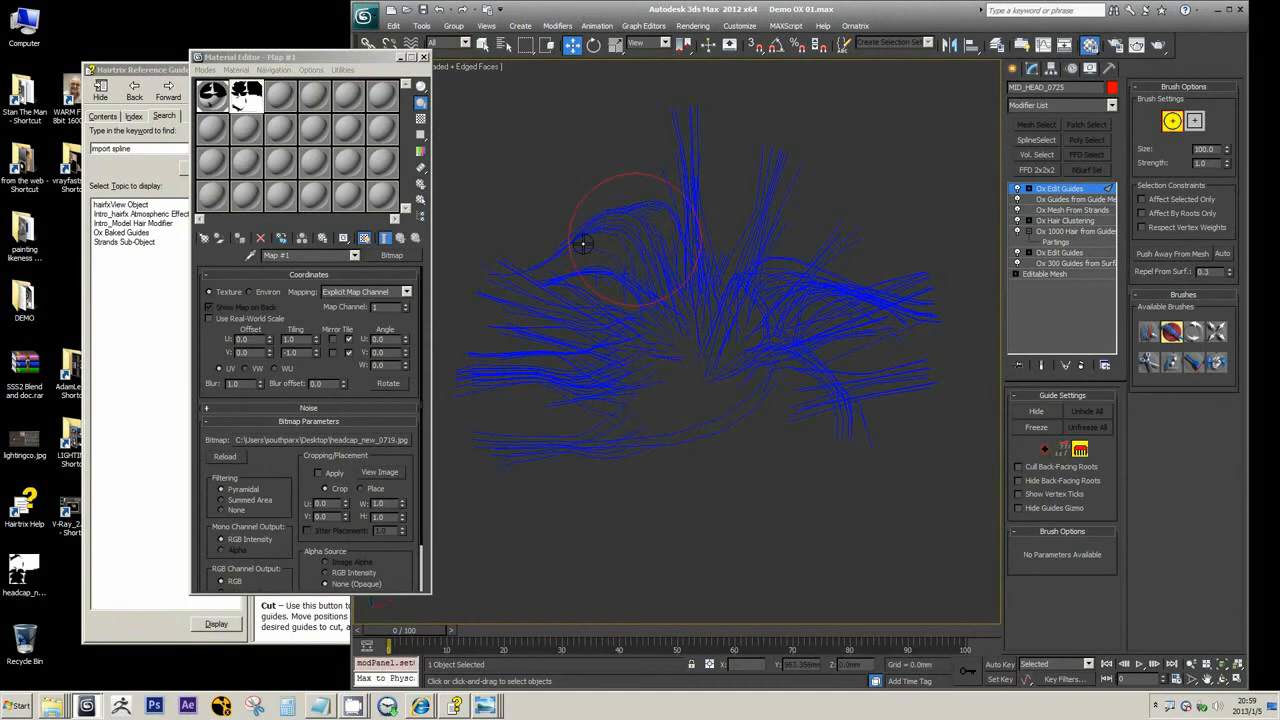
{"action": "mouse_move", "coordinate": [583, 243]}
{"action": "left_mouse_down"}
{"action": "mouse_move", "coordinate": [646, 223]}
{"action": "mouse_move", "coordinate": [723, 223]}
{"action": "mouse_move", "coordinate": [619, 175]}
{"action": "mouse_move", "coordinate": [592, 218]}
{"action": "left_mouse_up"}
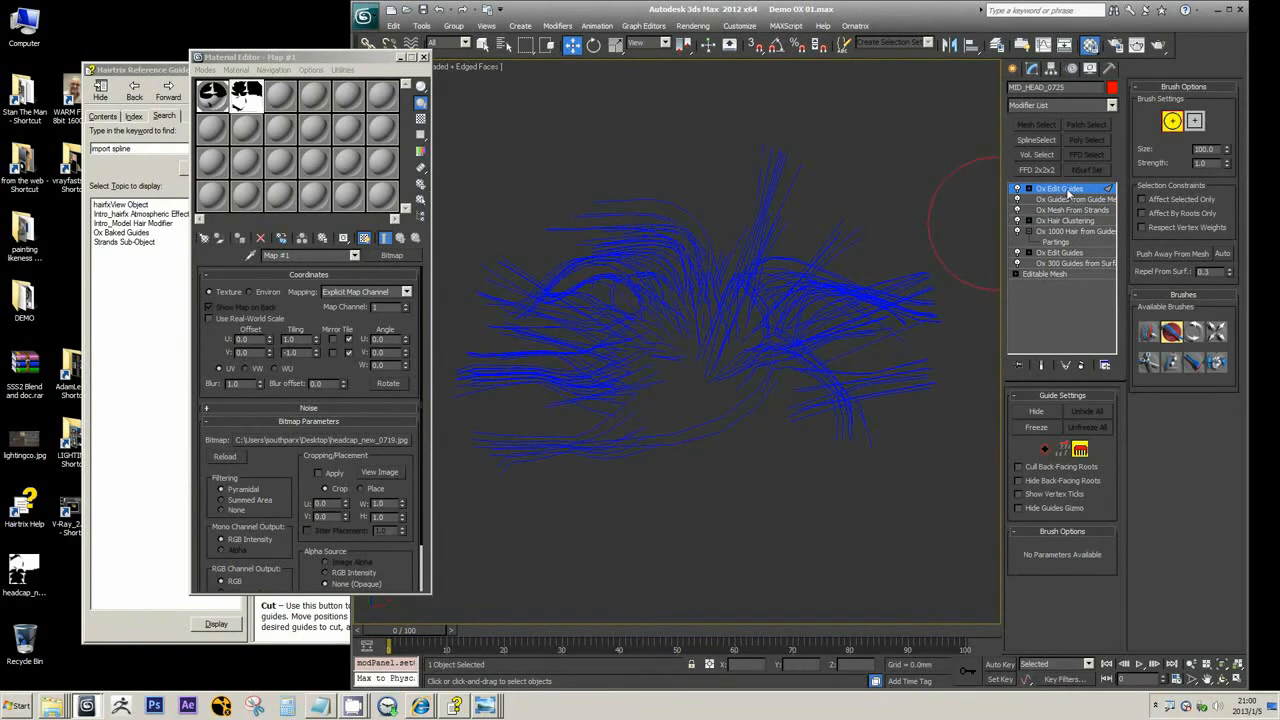
{"action": "left_click", "coordinate": [1068, 192]}
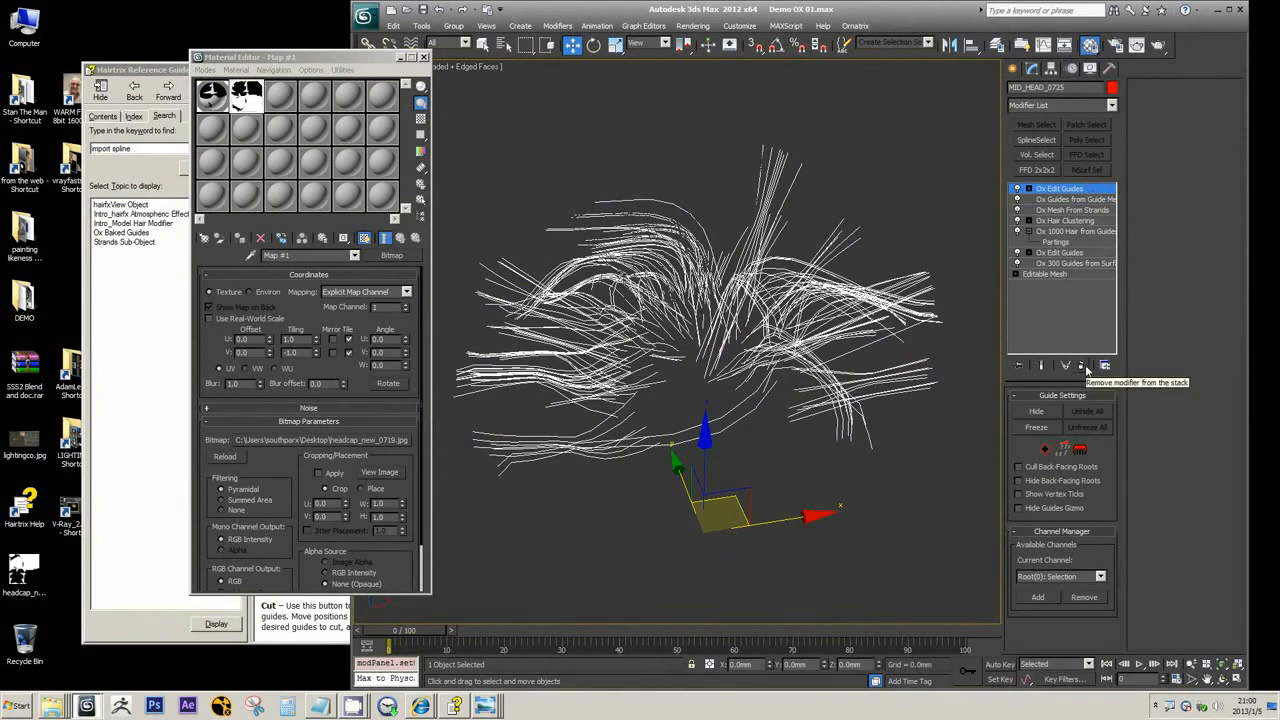
{"action": "left_click", "coordinate": [1112, 105]}
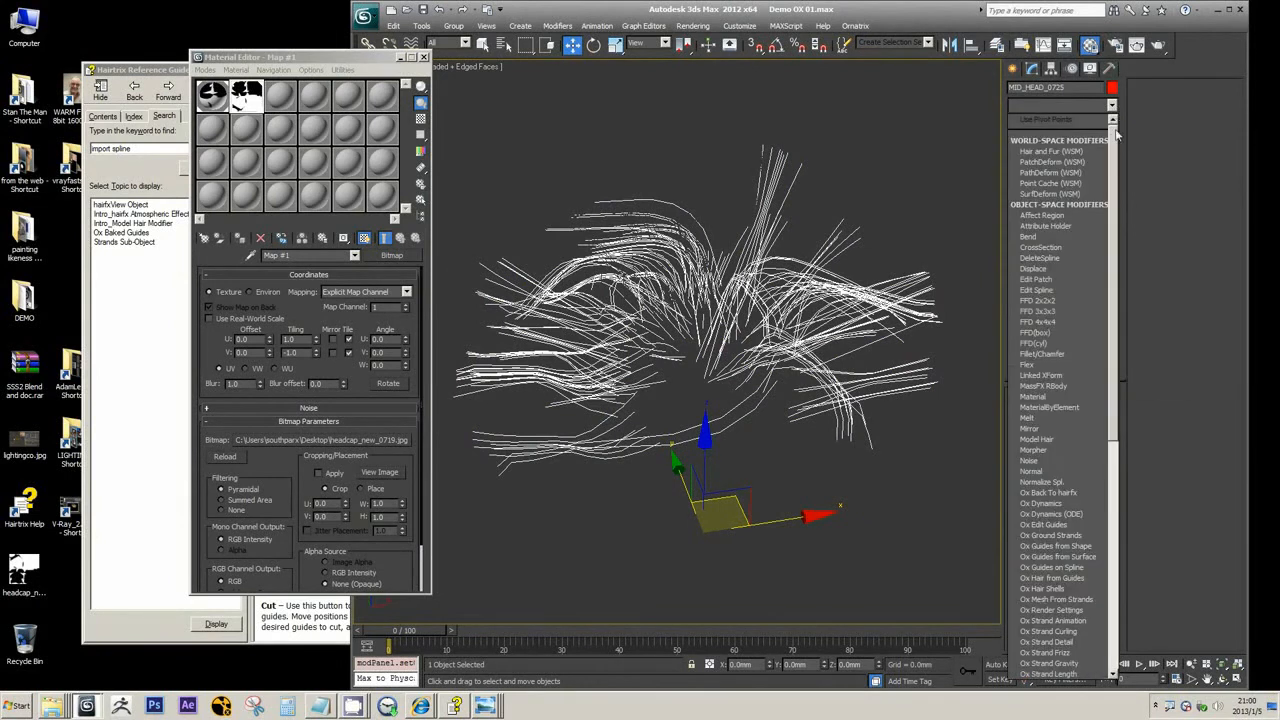
{"action": "left_click", "coordinate": [1105, 133]}
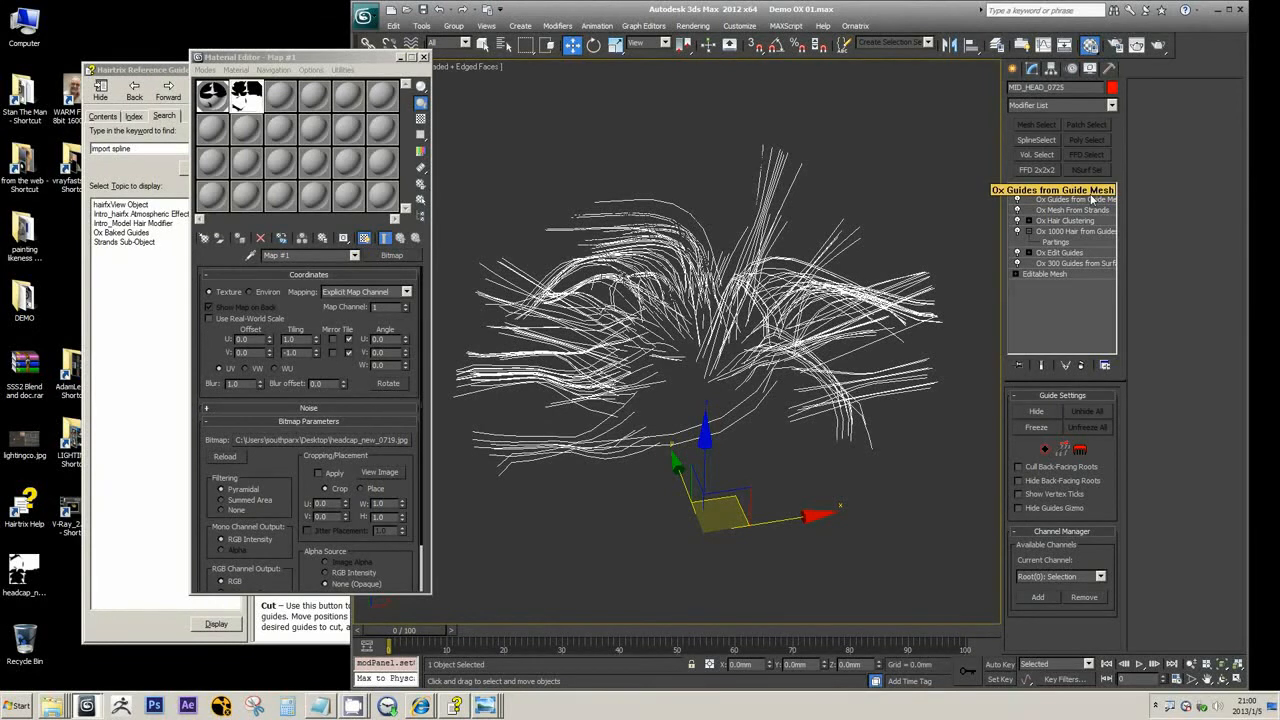
Switch to Notes.txt in Notepad and replace the 1,000,000 line with "Guide --- Hair", starting an arrow line below it
{"action": "left_click", "coordinate": [320, 706]}
{"action": "left_click_drag", "start_coordinate": [927, 193], "coordinate": [598, 193]}
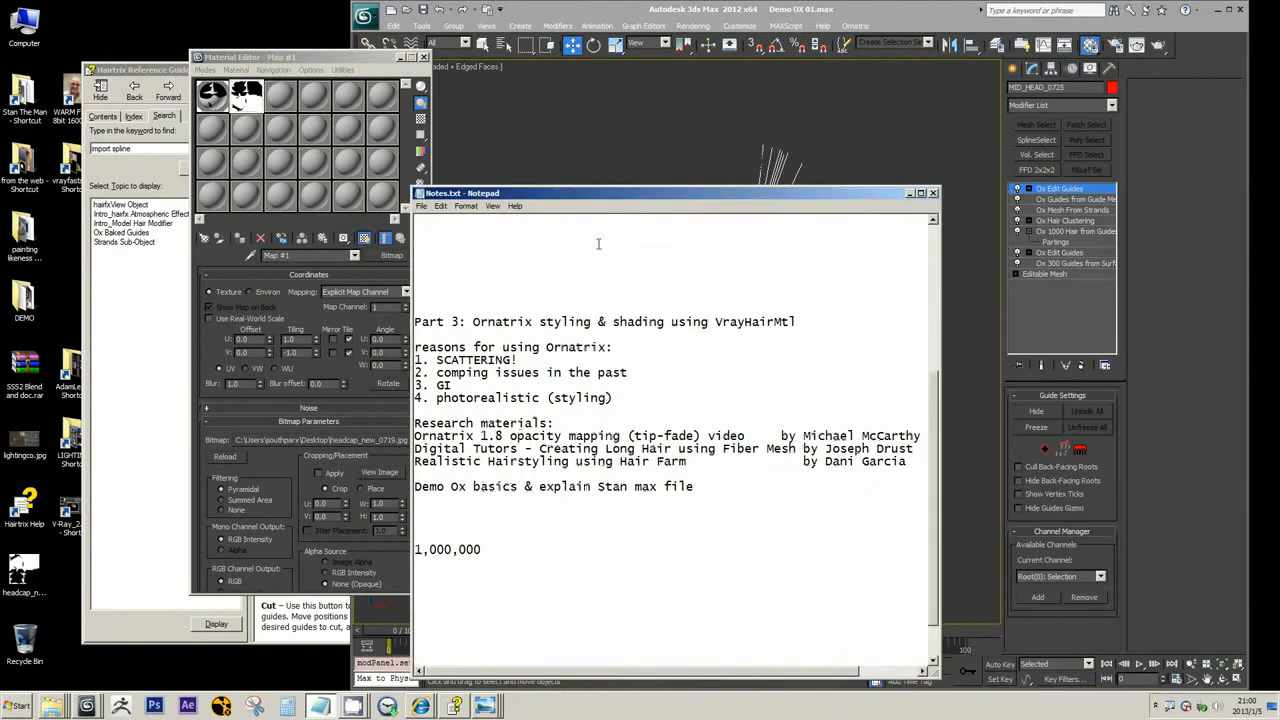
{"action": "left_click", "coordinate": [511, 567]}
{"action": "key", "text": "BackSpace"}
{"action": "key", "text": "BackSpace"}
{"action": "key", "text": "BackSpace"}
{"action": "key", "text": "BackSpace"}
{"action": "key", "text": "BackSpace"}
{"action": "key", "text": "BackSpace"}
{"action": "key", "text": "BackSpace"}
{"action": "key", "text": "BackSpace"}
{"action": "key", "text": "BackSpace"}
{"action": "key", "text": "BackSpace"}
{"action": "type", "text": "Guide   ---   Hai"}
{"action": "key", "text": "BackSpace"}
{"action": "key", "text": "BackSpace"}
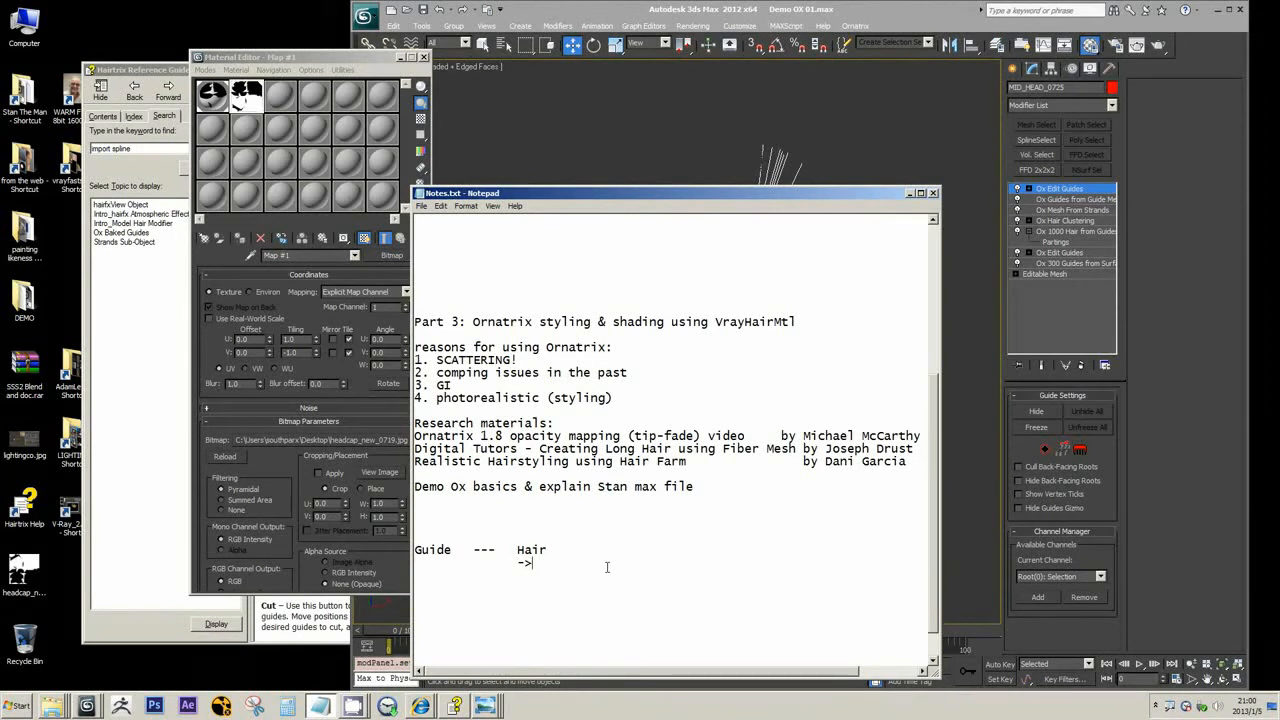
Complete the arrow line under Hair with "Hair Clustering" and save the notes
{"action": "type", "text": "Hair Clustering"}
{"action": "left_click", "coordinate": [423, 209]}
{"action": "left_click", "coordinate": [433, 243]}
Examine which Ox modifiers 3ds Max offers for guides and hair, moving the notes window aside for comparison
{"action": "left_click", "coordinate": [1111, 105]}
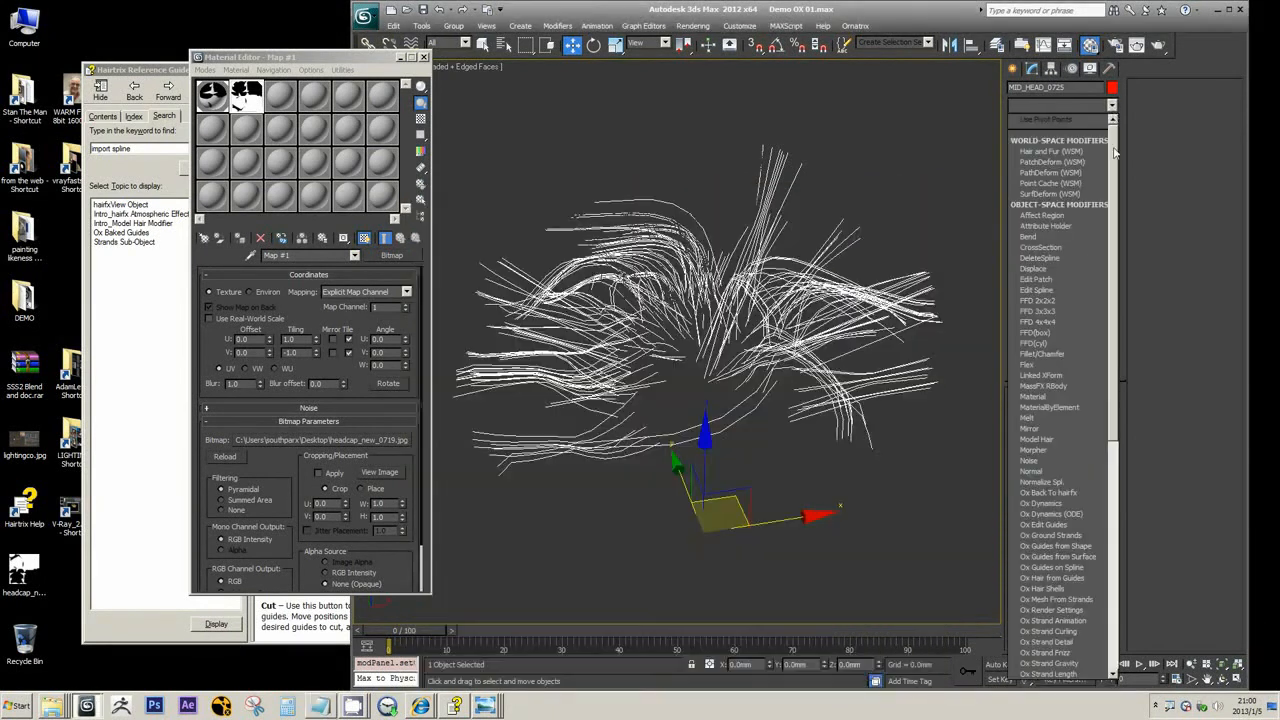
{"action": "left_click_drag", "start_coordinate": [1114, 152], "coordinate": [1124, 274]}
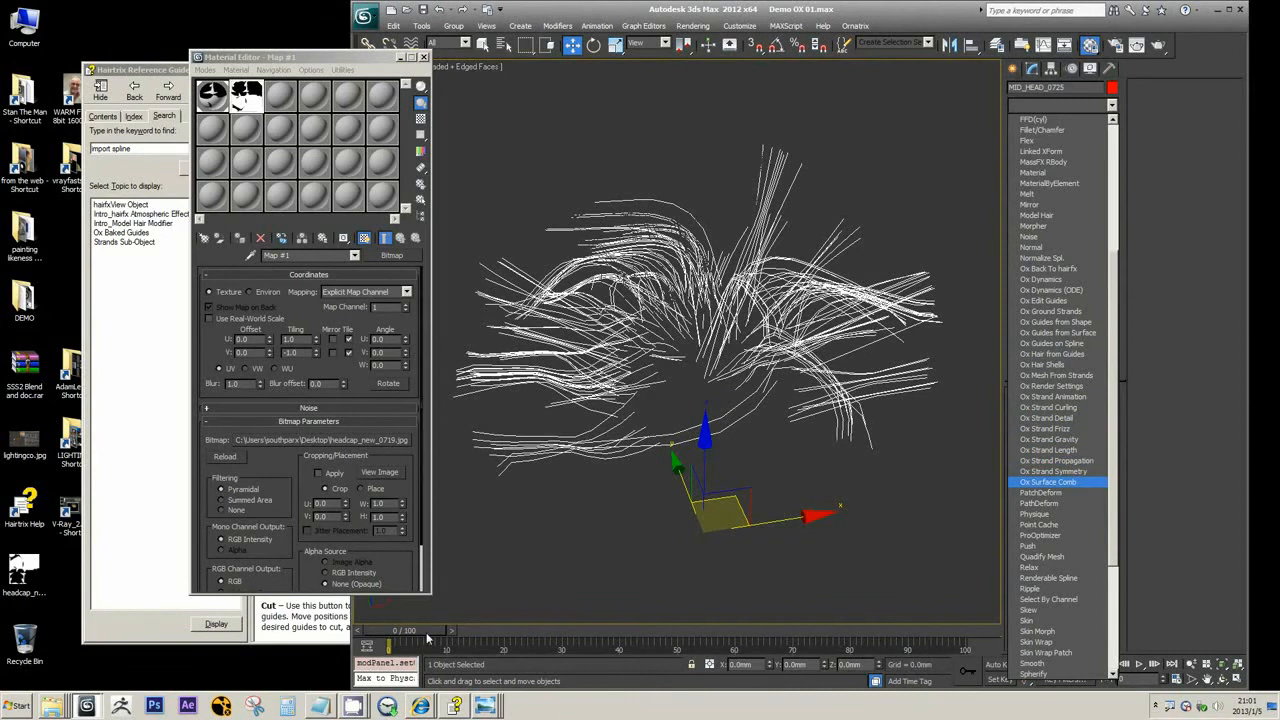
{"action": "left_click", "coordinate": [318, 706]}
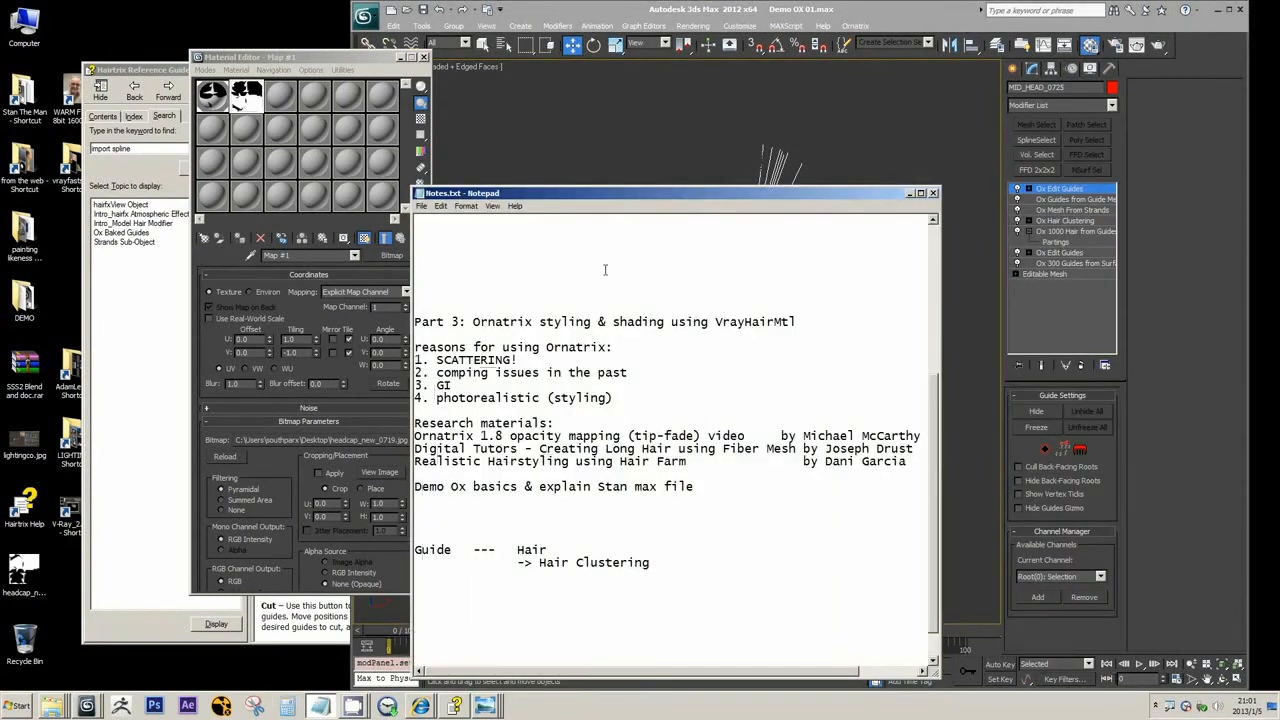
{"action": "left_click_drag", "start_coordinate": [622, 197], "coordinate": [270, 225]}
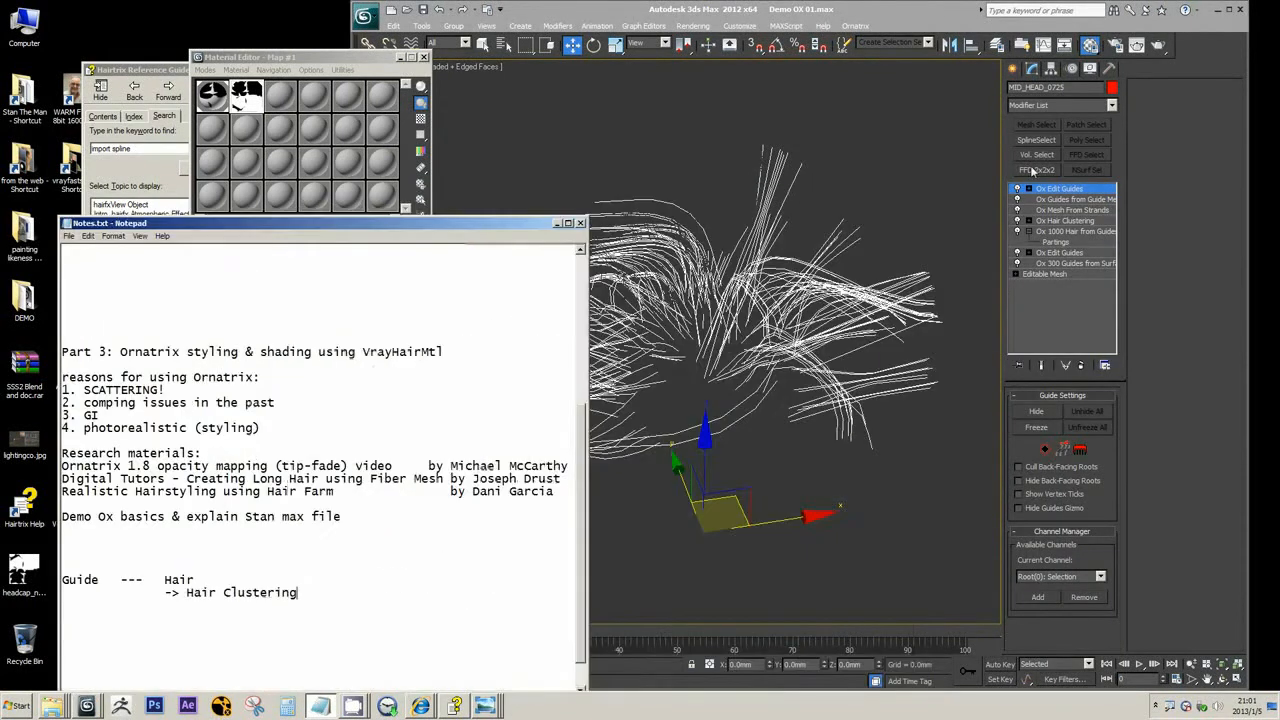
{"action": "left_click", "coordinate": [1090, 106]}
{"action": "scroll", "coordinate": [1052, 325], "scroll_direction": "down", "scroll_amount": 10}
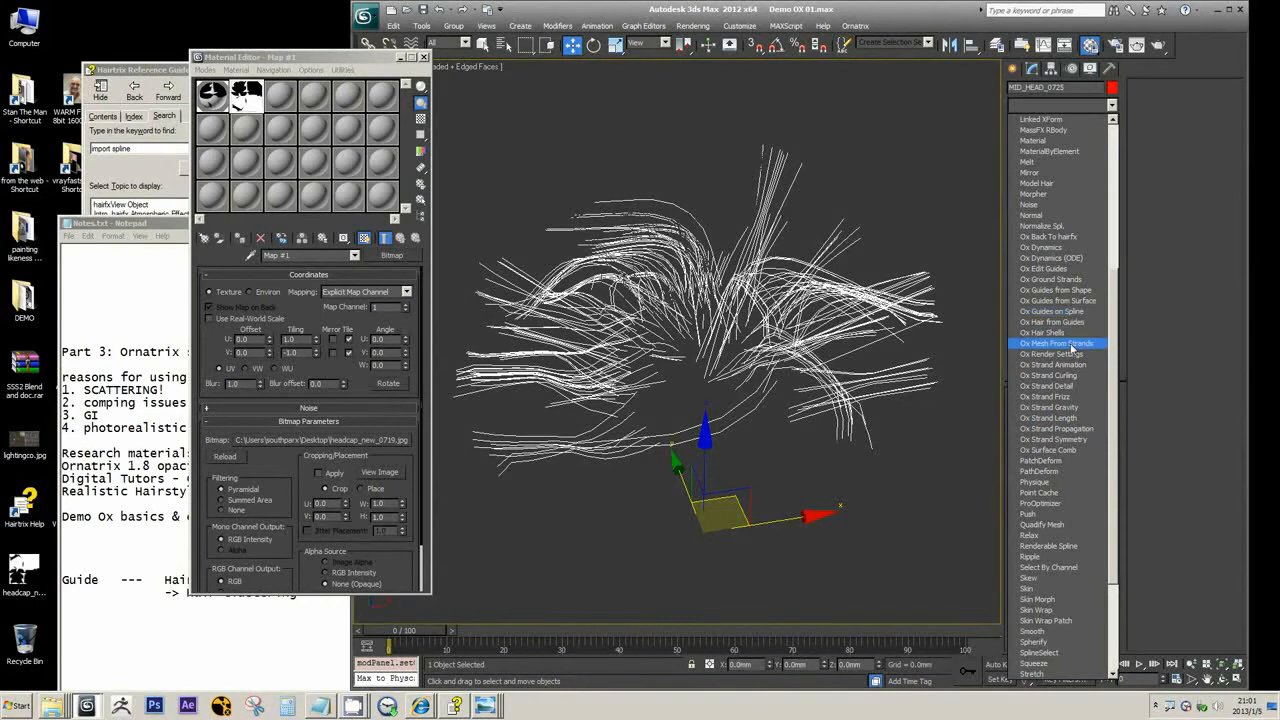
{"action": "left_click", "coordinate": [1100, 269]}
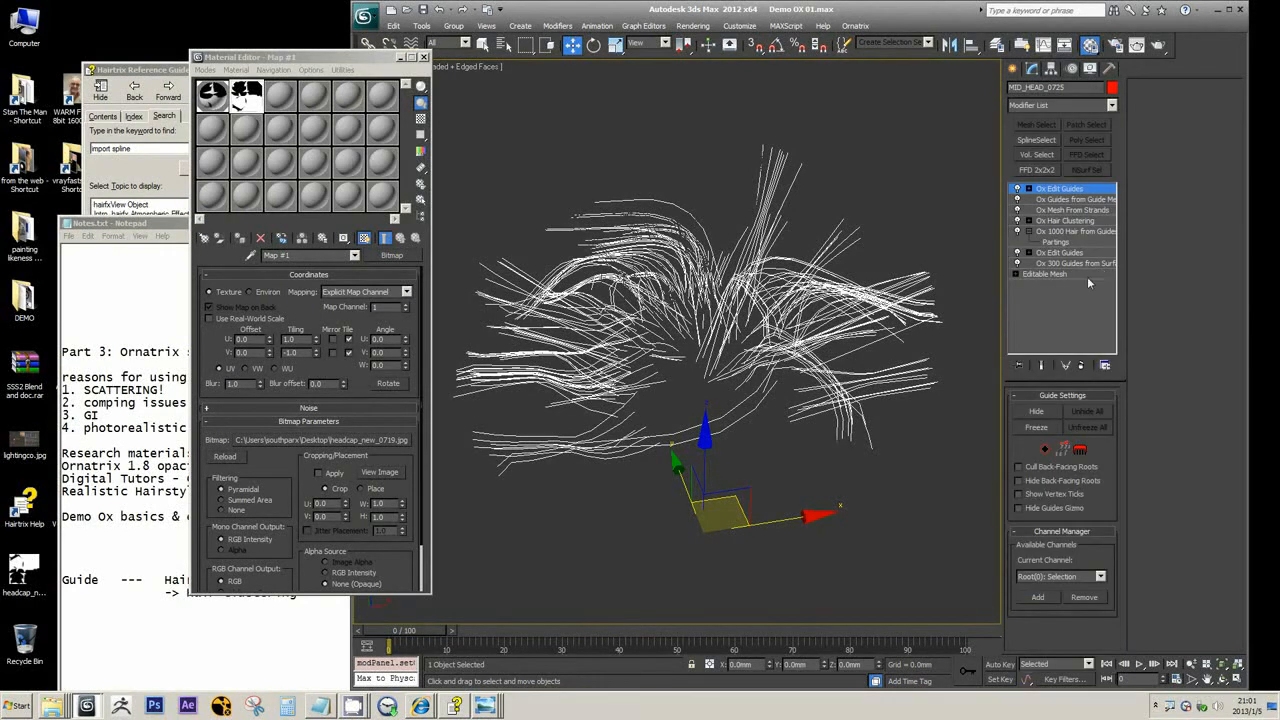
{"action": "left_click", "coordinate": [1112, 105]}
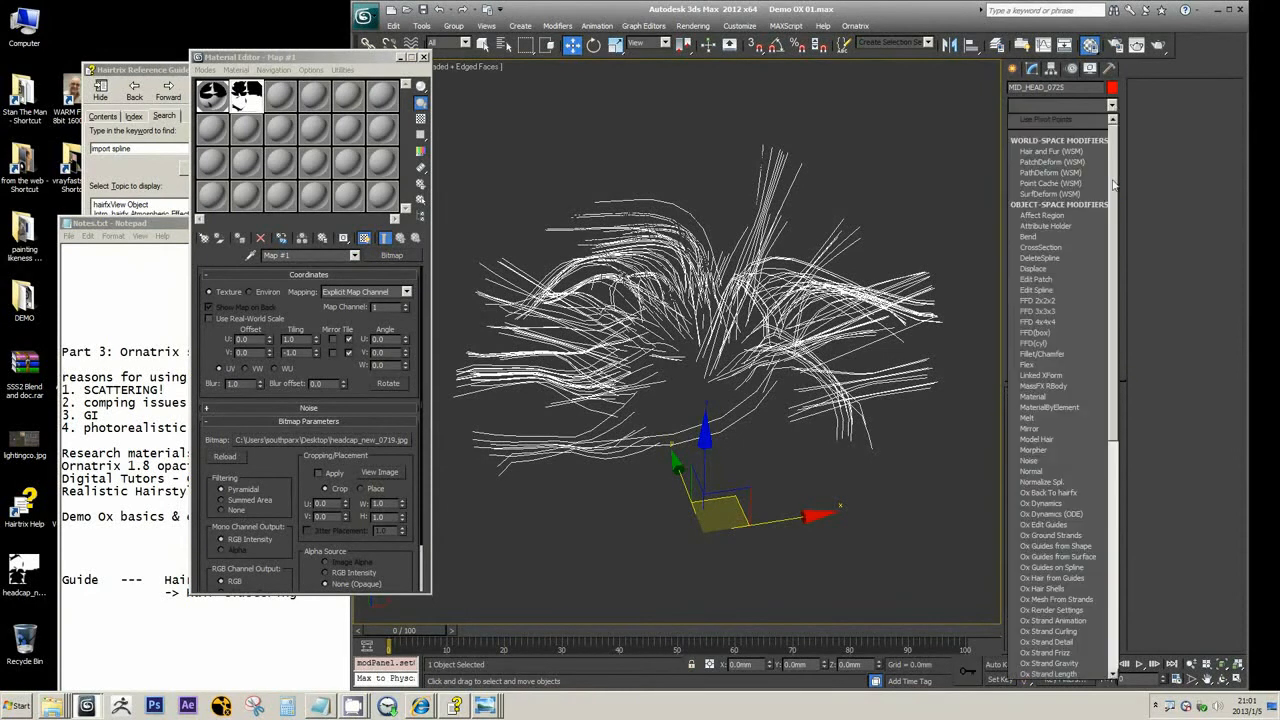
{"action": "left_click", "coordinate": [901, 10]}
{"action": "left_click", "coordinate": [1112, 105]}
{"action": "scroll", "coordinate": [1060, 350], "scroll_direction": "down", "scroll_amount": 10}
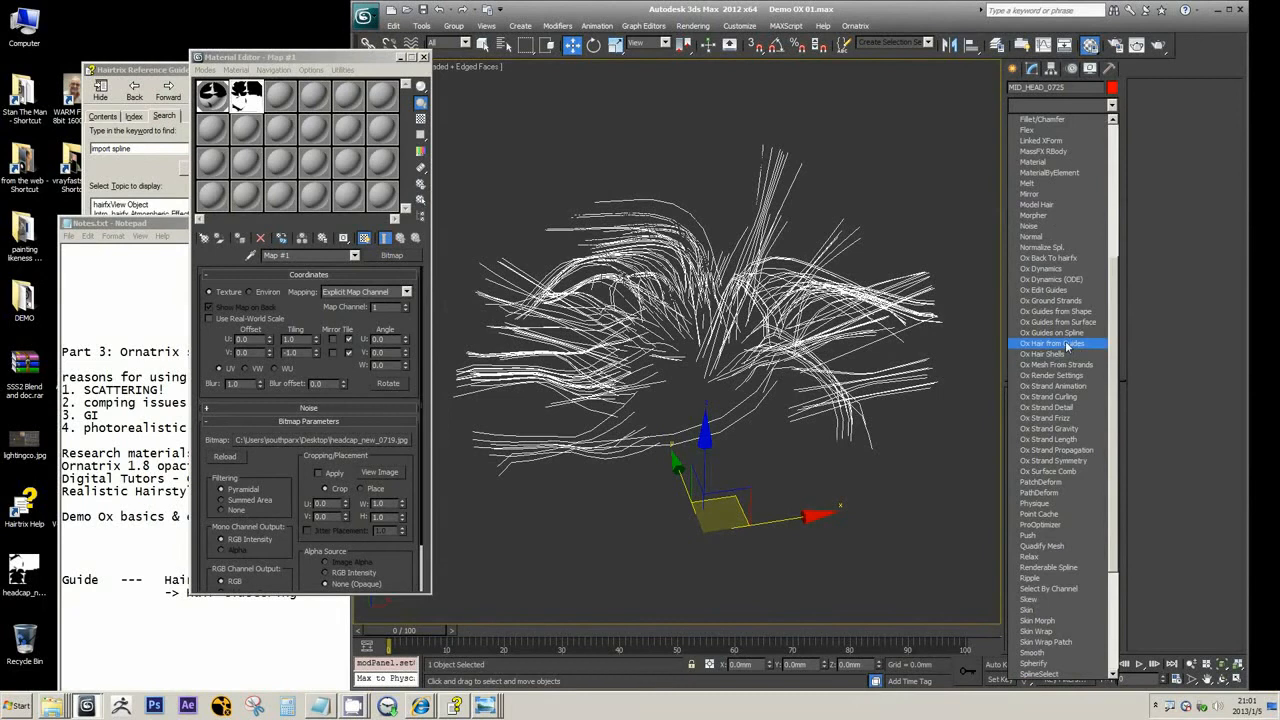
{"action": "left_click", "coordinate": [1060, 207]}
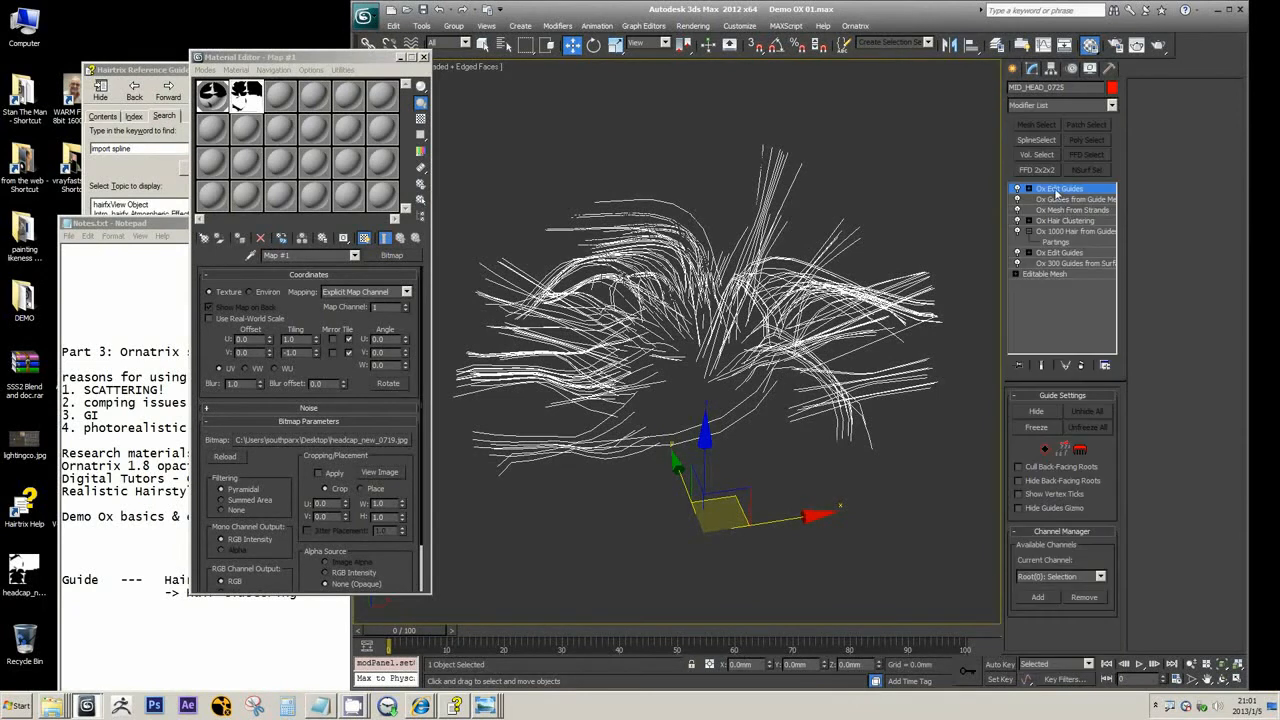
Check Ox Hair Clustering in the stack, and review the available Ox modifiers again from the top Ox Edit Guides
{"action": "middle_click_drag", "start_coordinate": [885, 194], "coordinate": [891, 186]}
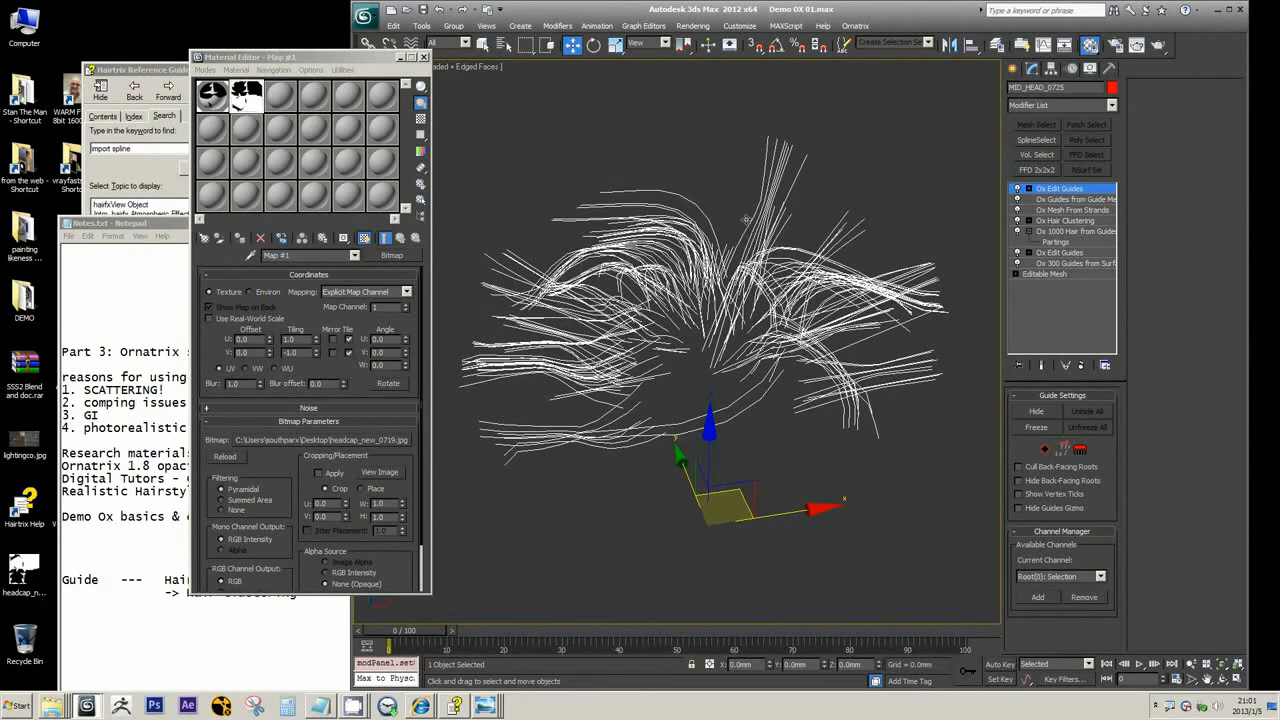
{"action": "left_click", "coordinate": [1062, 221]}
{"action": "left_click", "coordinate": [1066, 190]}
{"action": "left_click", "coordinate": [1111, 105]}
{"action": "left_click_drag", "start_coordinate": [1116, 150], "coordinate": [1124, 220]}
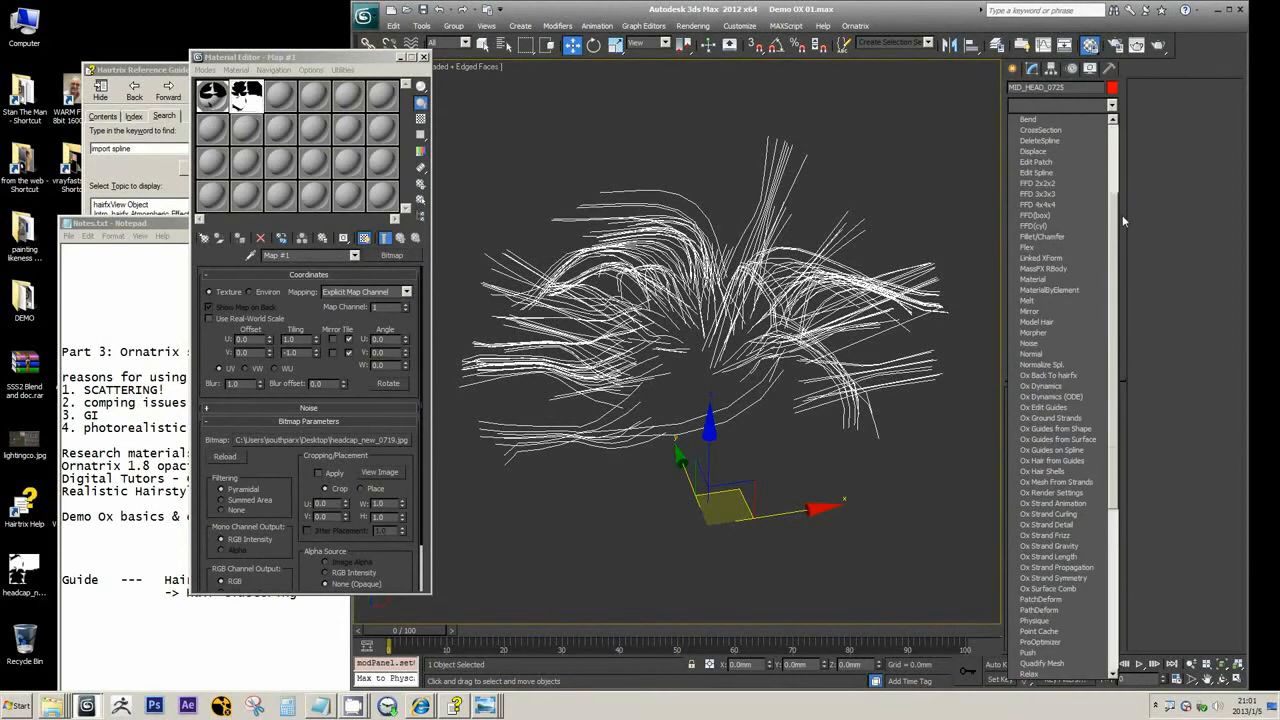
{"action": "left_click_drag", "start_coordinate": [1112, 341], "coordinate": [1117, 387]}
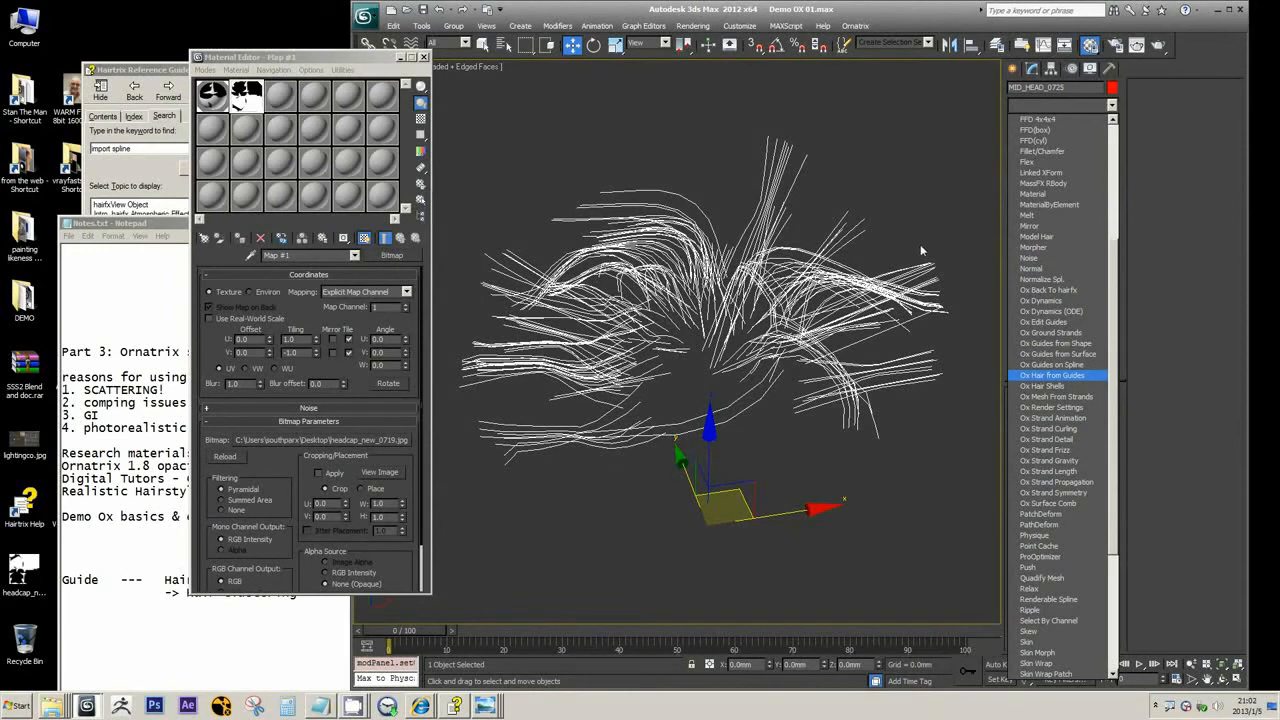
{"action": "left_click", "coordinate": [828, 18]}
{"action": "left_click", "coordinate": [1110, 105]}
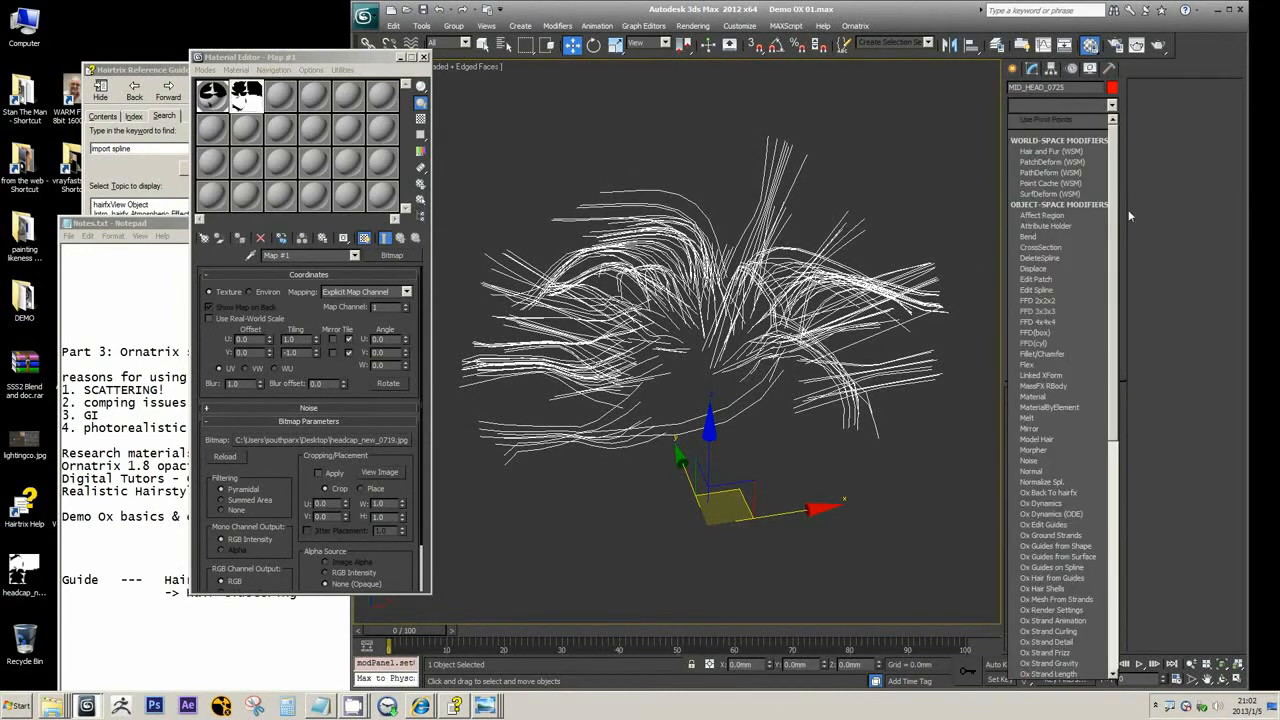
{"action": "scroll", "coordinate": [1120, 220], "scroll_direction": "down", "scroll_amount": 2}
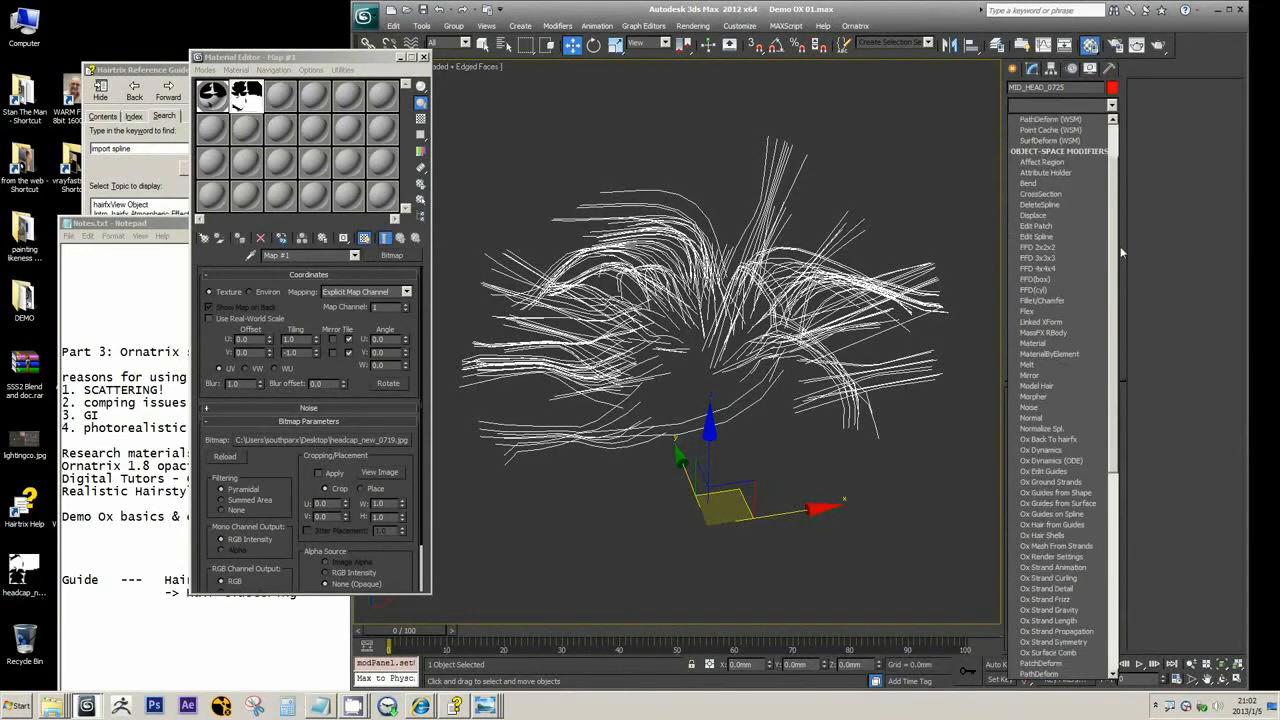
{"action": "left_click", "coordinate": [910, 22]}
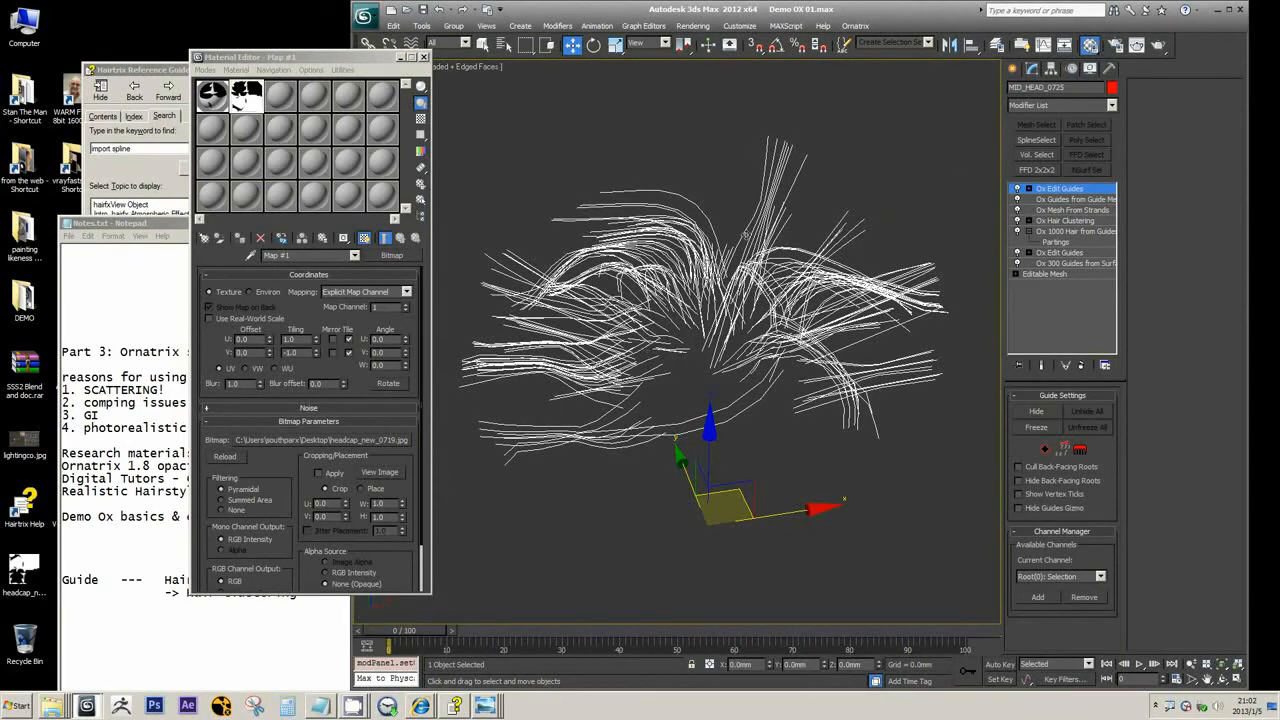
Highlight Hair in the notes and add an Ox Hair from Guides modifier above the top Ox Edit Guides
{"action": "left_click", "coordinate": [1111, 105]}
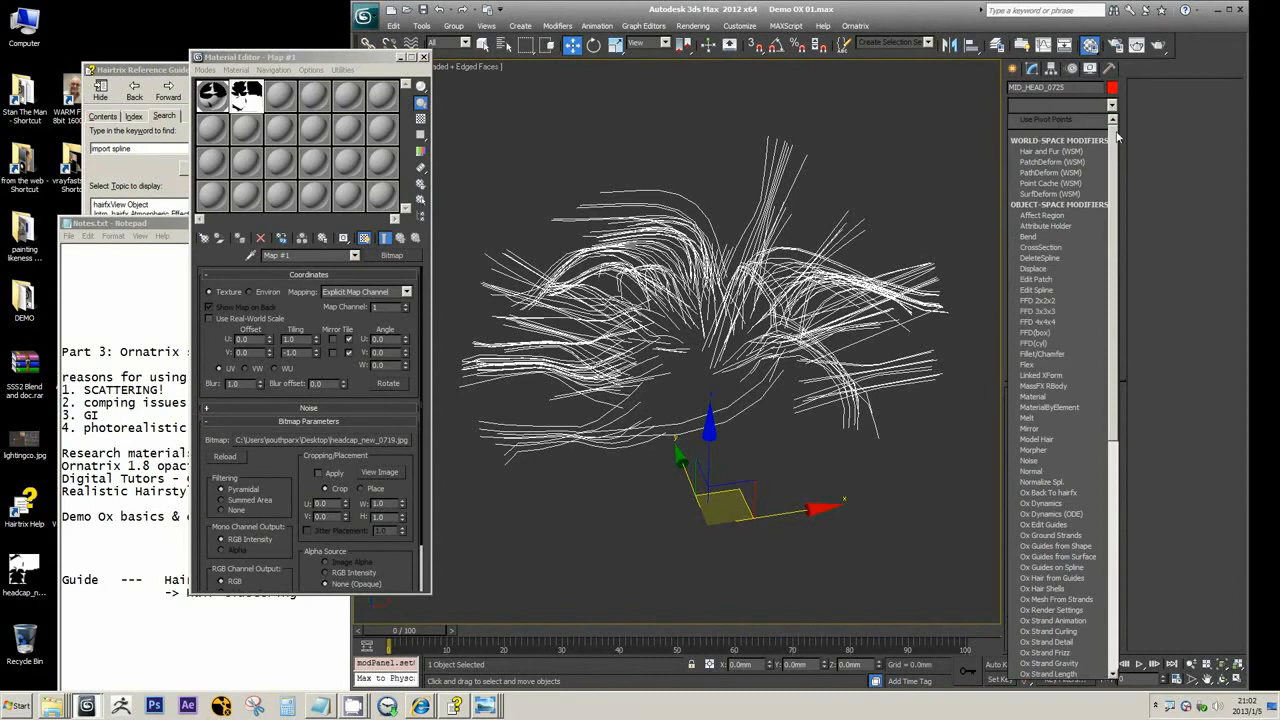
{"action": "left_click", "coordinate": [144, 560]}
{"action": "left_click_drag", "start_coordinate": [145, 579], "coordinate": [209, 580]}
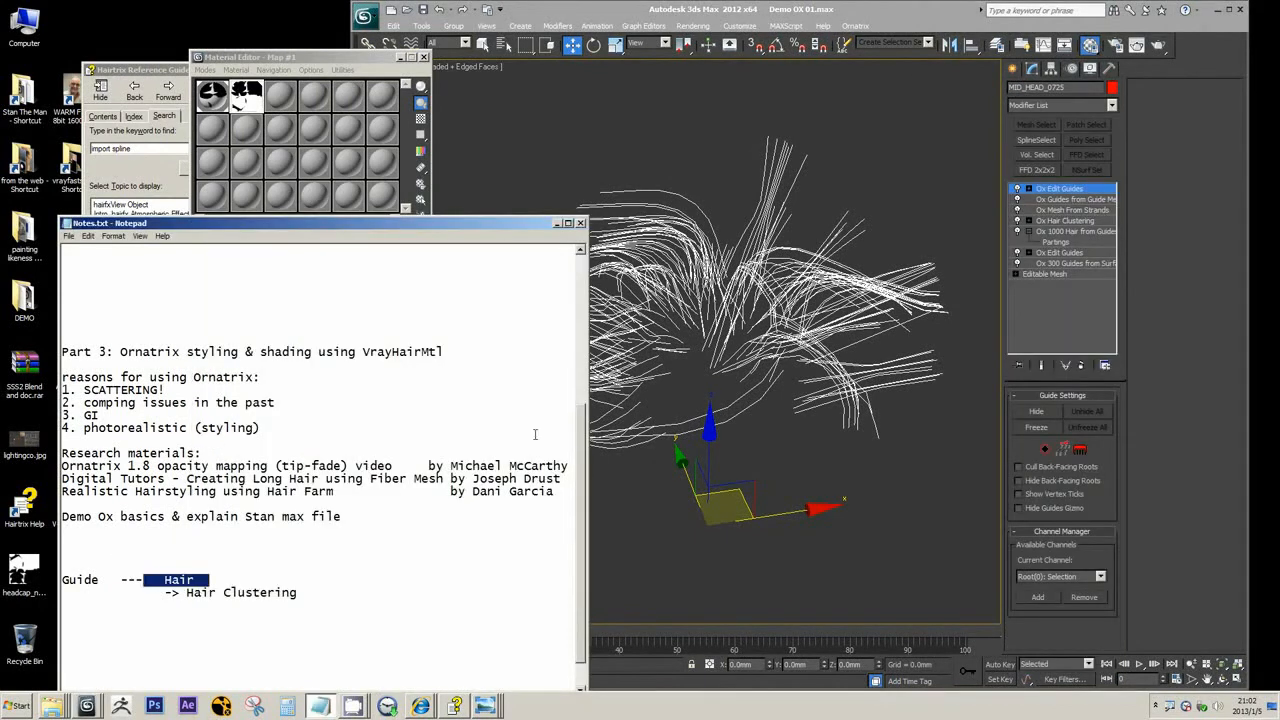
{"action": "left_click", "coordinate": [441, 518]}
{"action": "left_click", "coordinate": [1108, 107]}
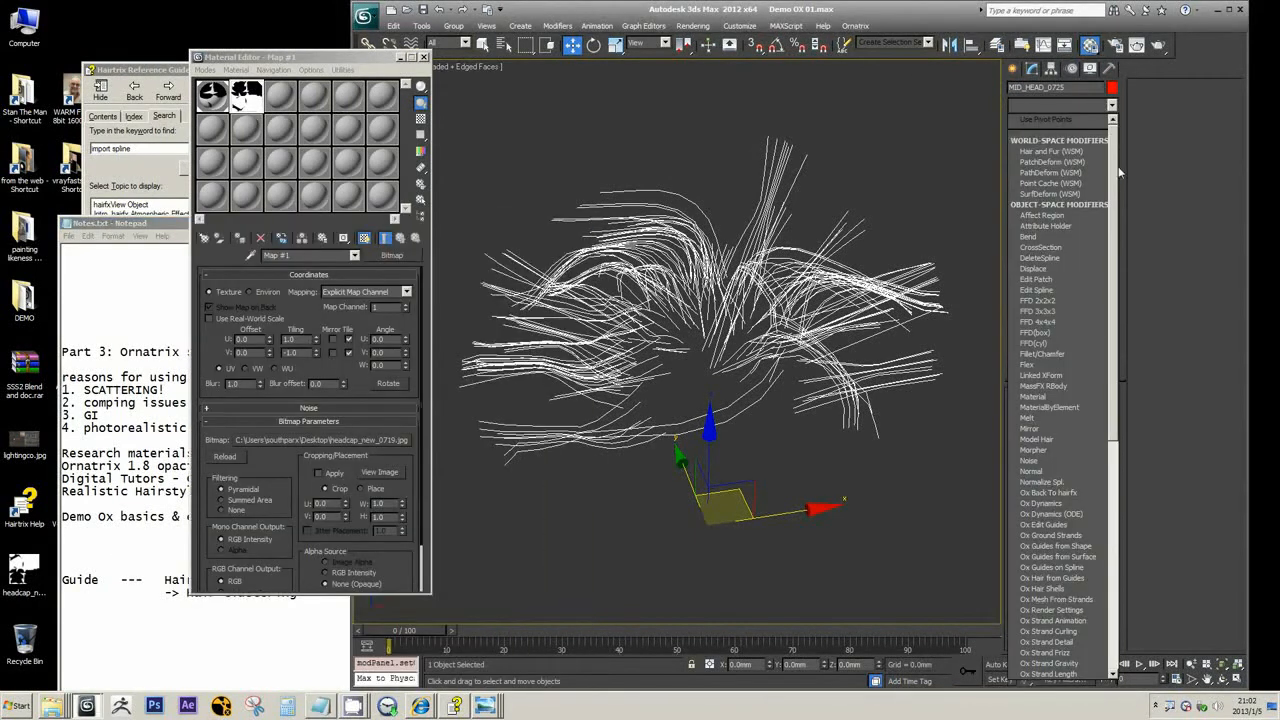
{"action": "left_click_drag", "start_coordinate": [1116, 180], "coordinate": [1117, 327]}
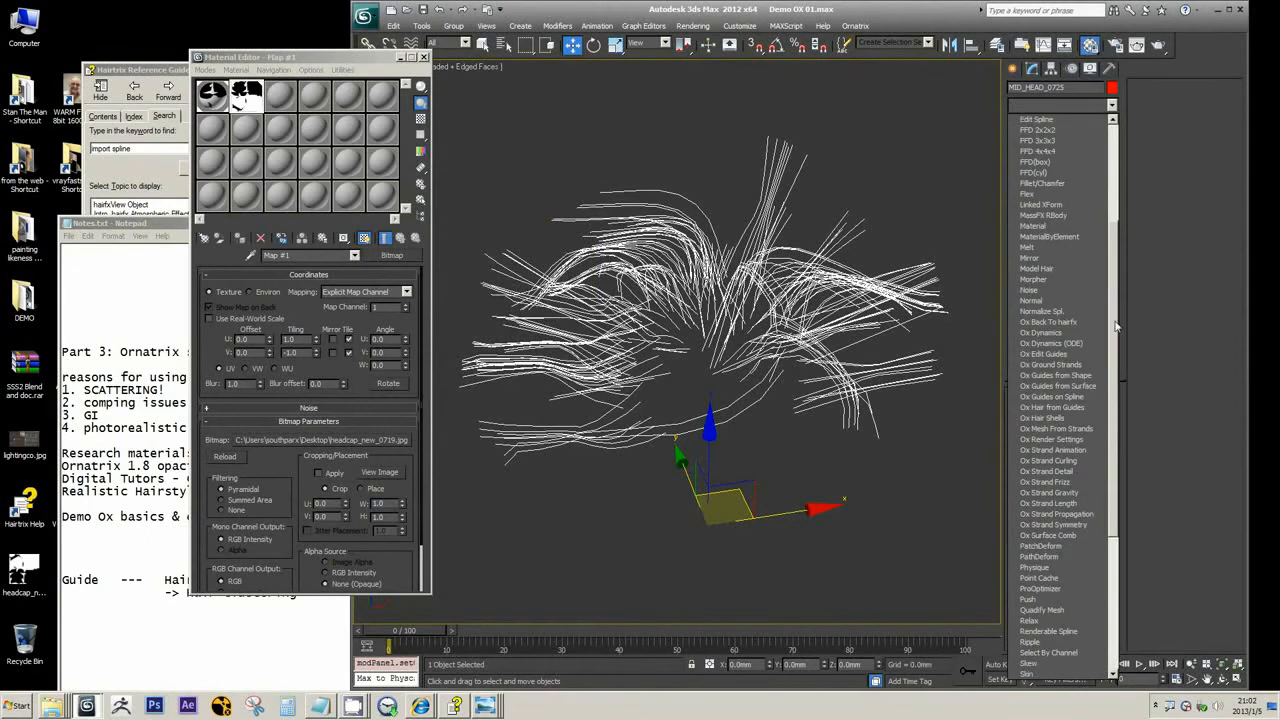
{"action": "left_click", "coordinate": [1069, 409]}
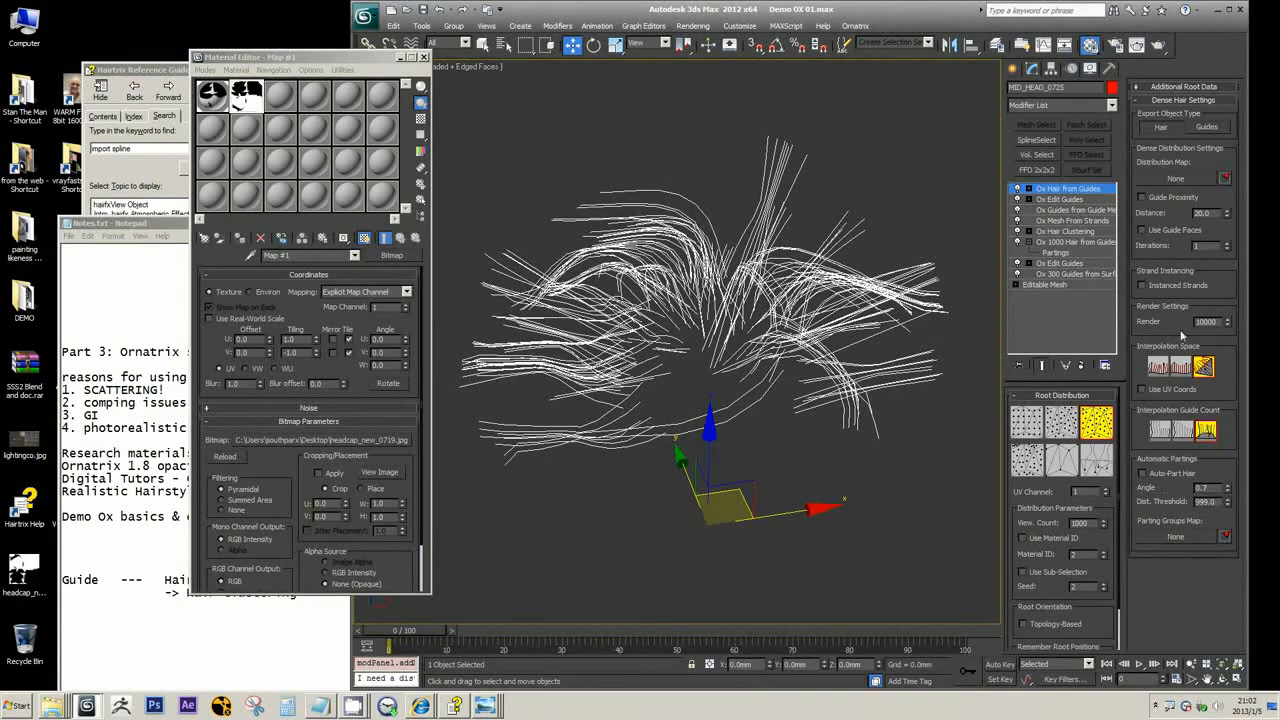
Set the Ox Hair from Guides render count to 1000, compare it with the lower modifiers, and remove it from the stack
{"action": "left_click_drag", "start_coordinate": [1208, 323], "coordinate": [1225, 325]}
{"action": "key", "text": "Return"}
{"action": "left_click", "coordinate": [1064, 202]}
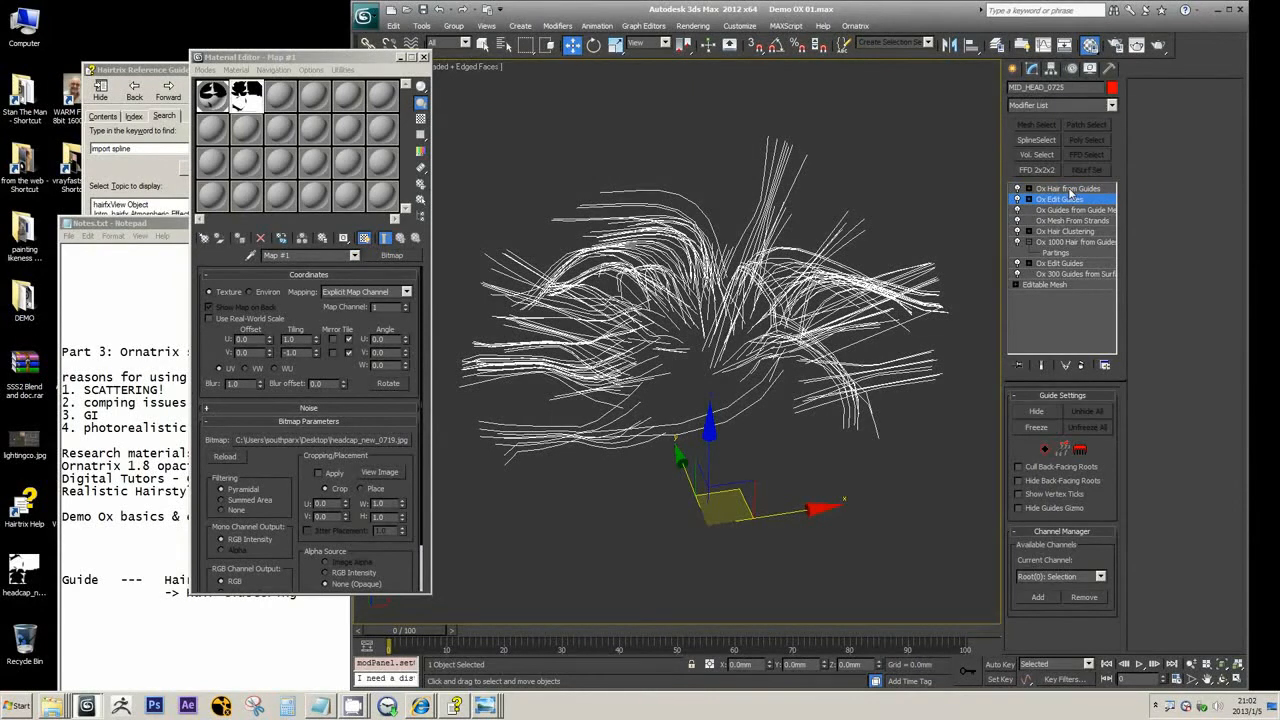
{"action": "left_click", "coordinate": [1073, 190]}
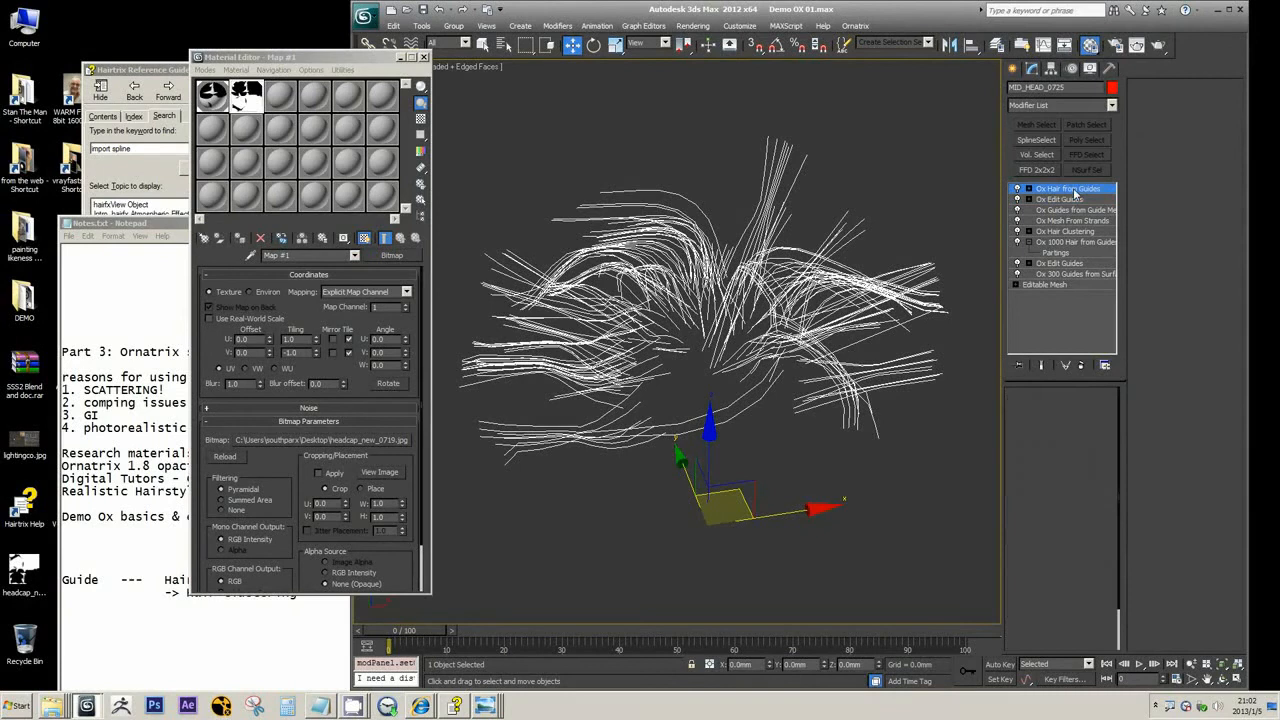
{"action": "left_click", "coordinate": [1068, 243]}
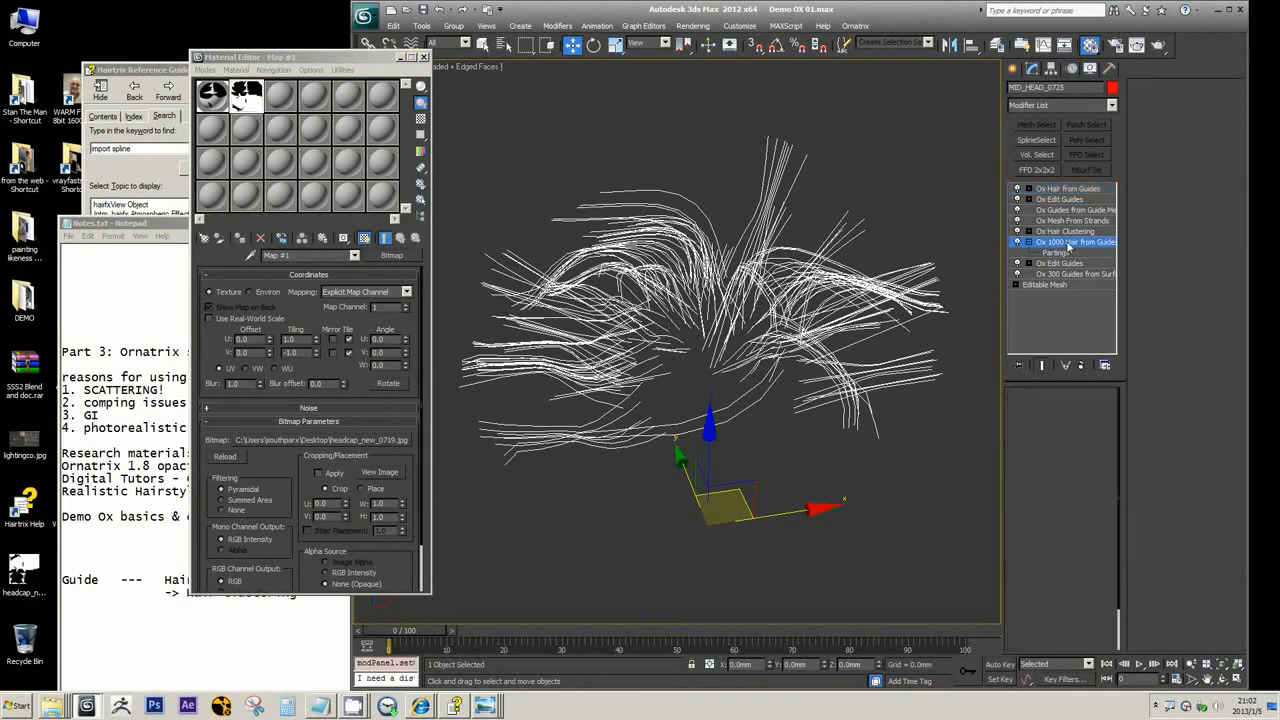
{"action": "left_click", "coordinate": [1068, 189]}
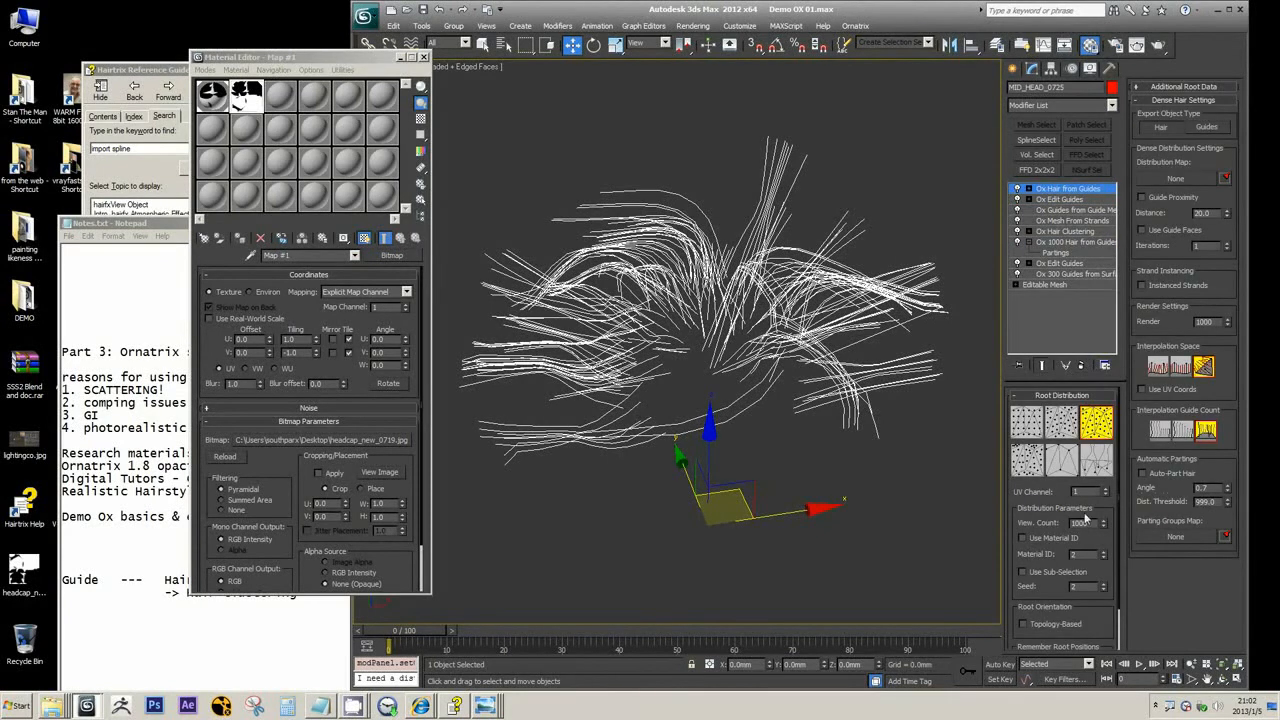
{"action": "left_click", "coordinate": [1080, 365]}
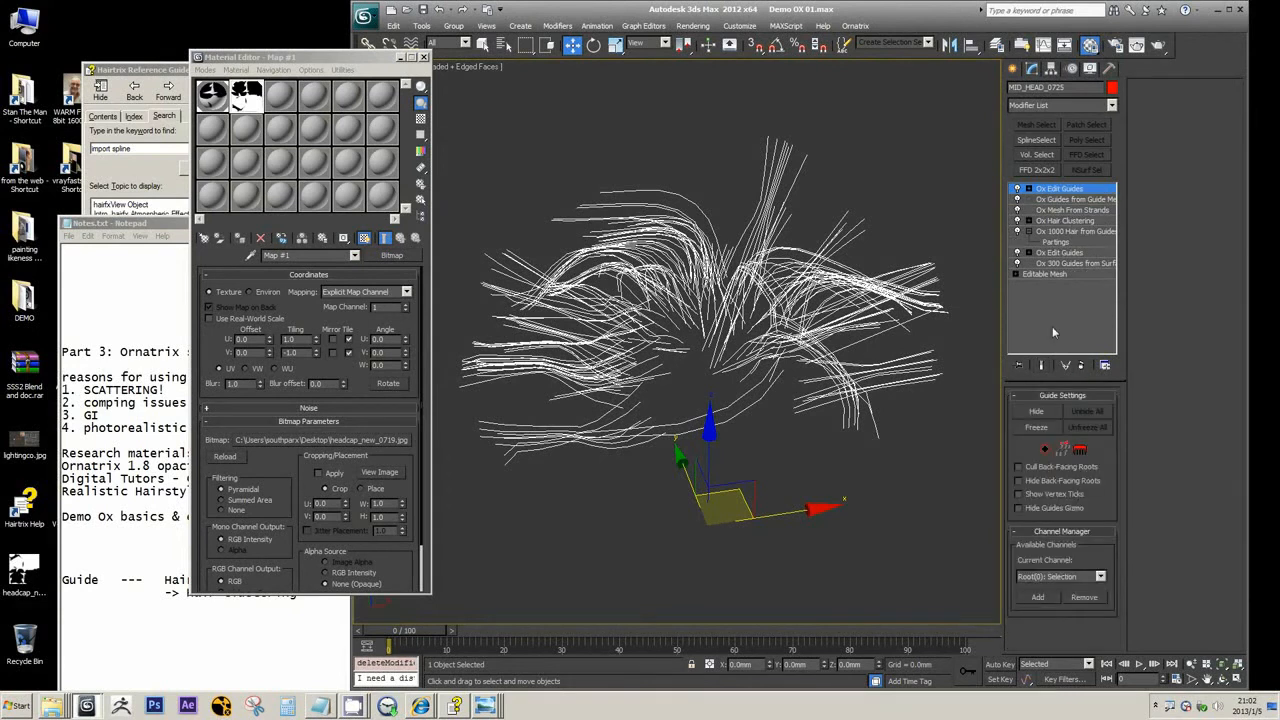
Select the front guides with the select brush in Ox Edit Guides and inspect the selection in strand editing mode
{"action": "left_click", "coordinate": [1080, 450]}
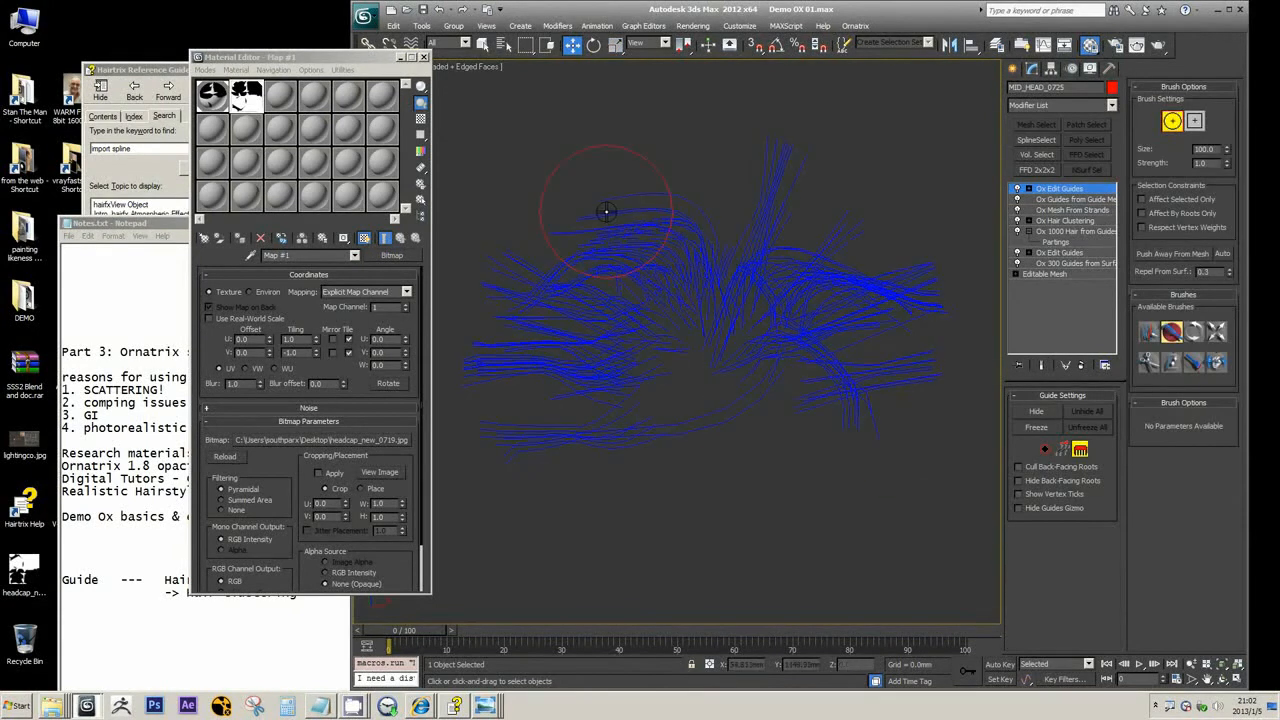
{"action": "left_click", "coordinate": [1149, 332]}
{"action": "left_click", "coordinate": [602, 203]}
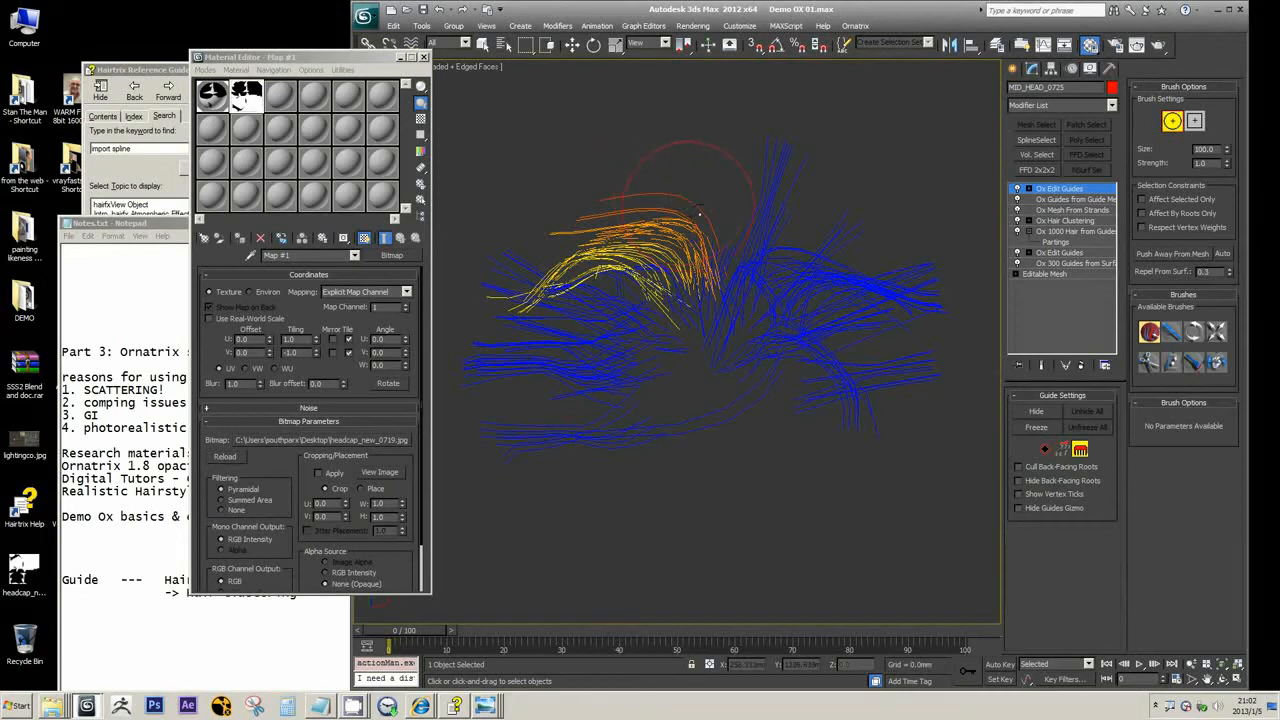
{"action": "left_click", "coordinate": [1062, 449]}
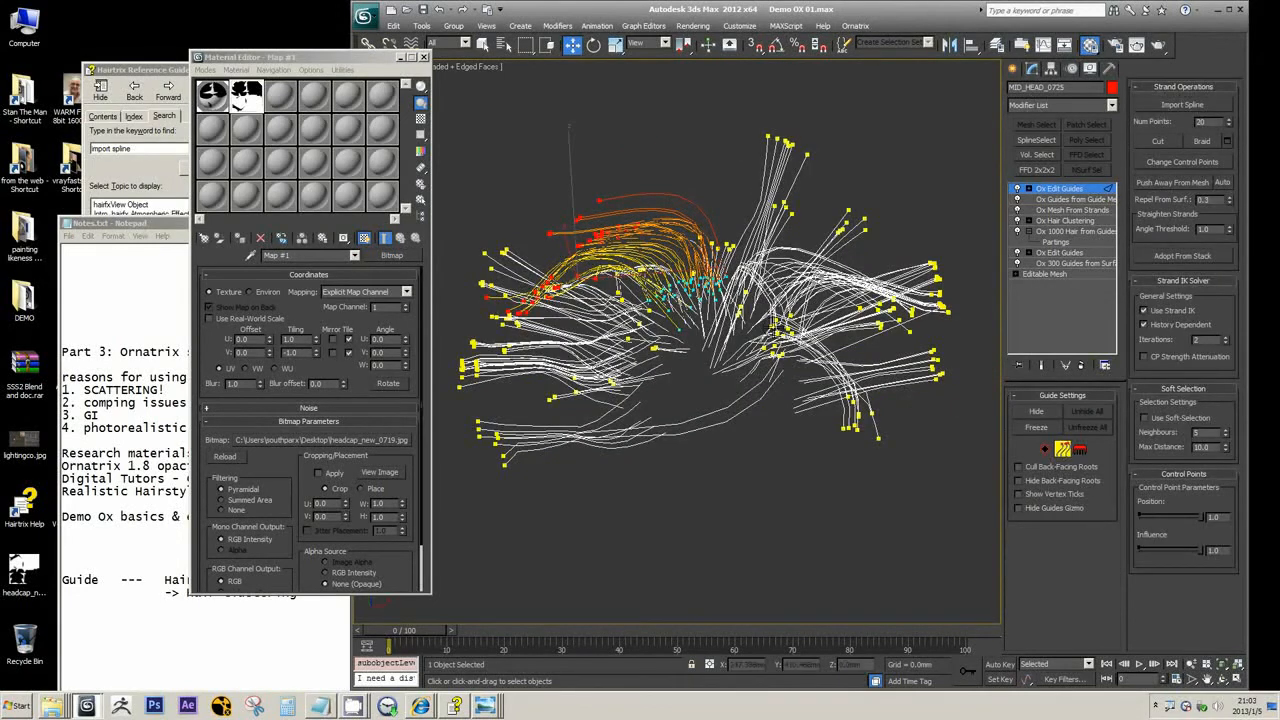
{"action": "middle_click_drag", "start_coordinate": [773, 327], "coordinate": [862, 282]}
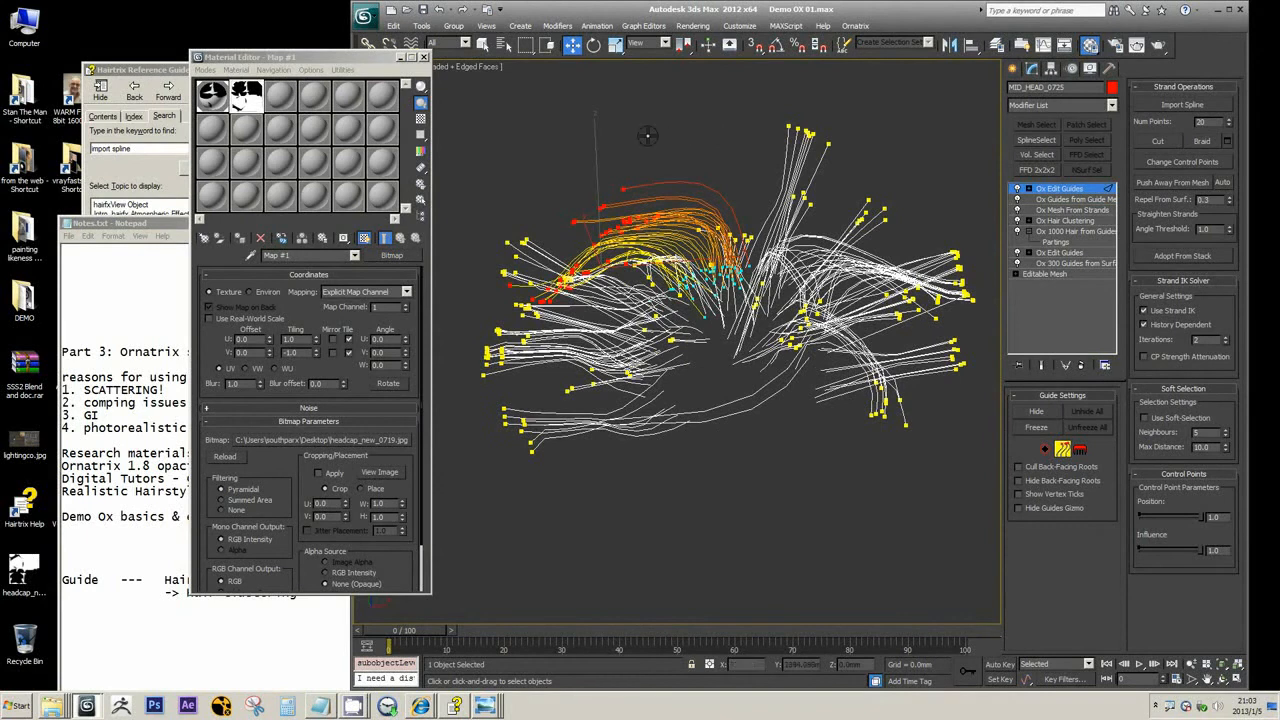
{"action": "middle_click_drag", "start_coordinate": [648, 136], "coordinate": [690, 136], "text": "alt"}
Select the raised tuft of guides using a brush size of 37 and delete the selected guides
{"action": "left_click", "coordinate": [1078, 452]}
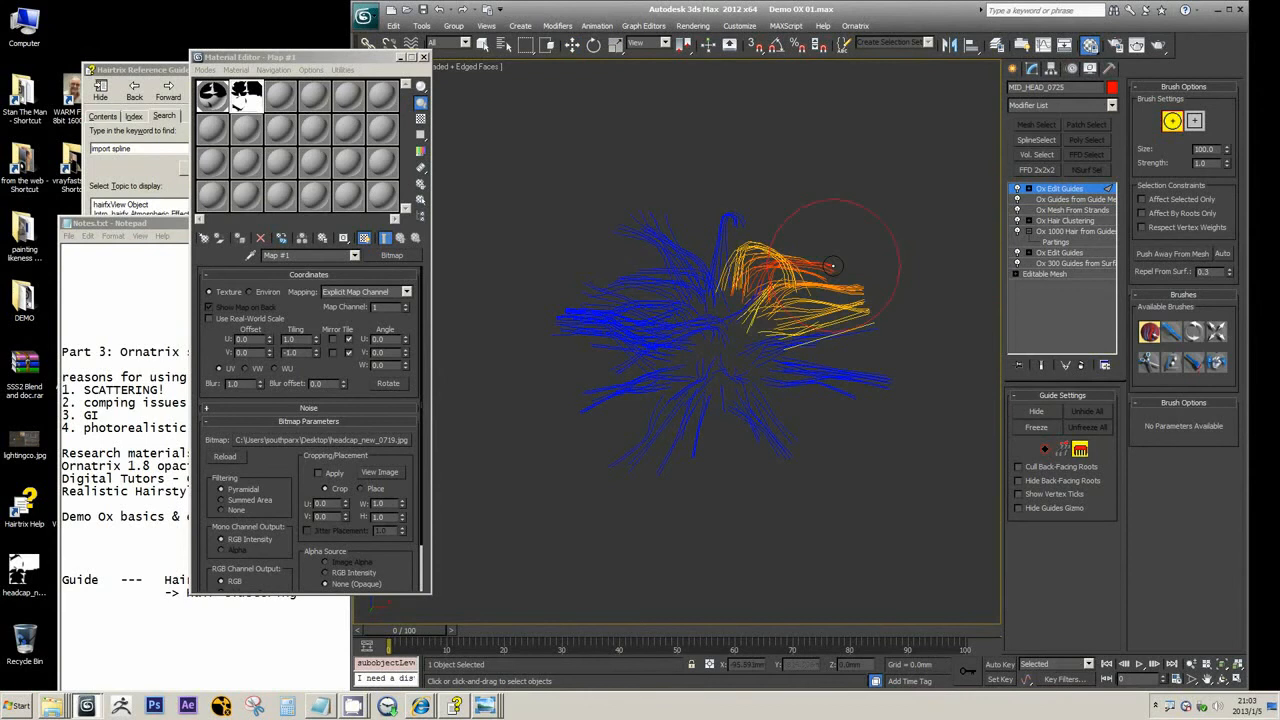
{"action": "left_click_drag", "start_coordinate": [856, 223], "coordinate": [859, 268], "text": "ctrl+shift"}
{"action": "left_click", "coordinate": [1063, 451]}
{"action": "scroll", "coordinate": [825, 256], "scroll_direction": "up", "scroll_amount": 1}
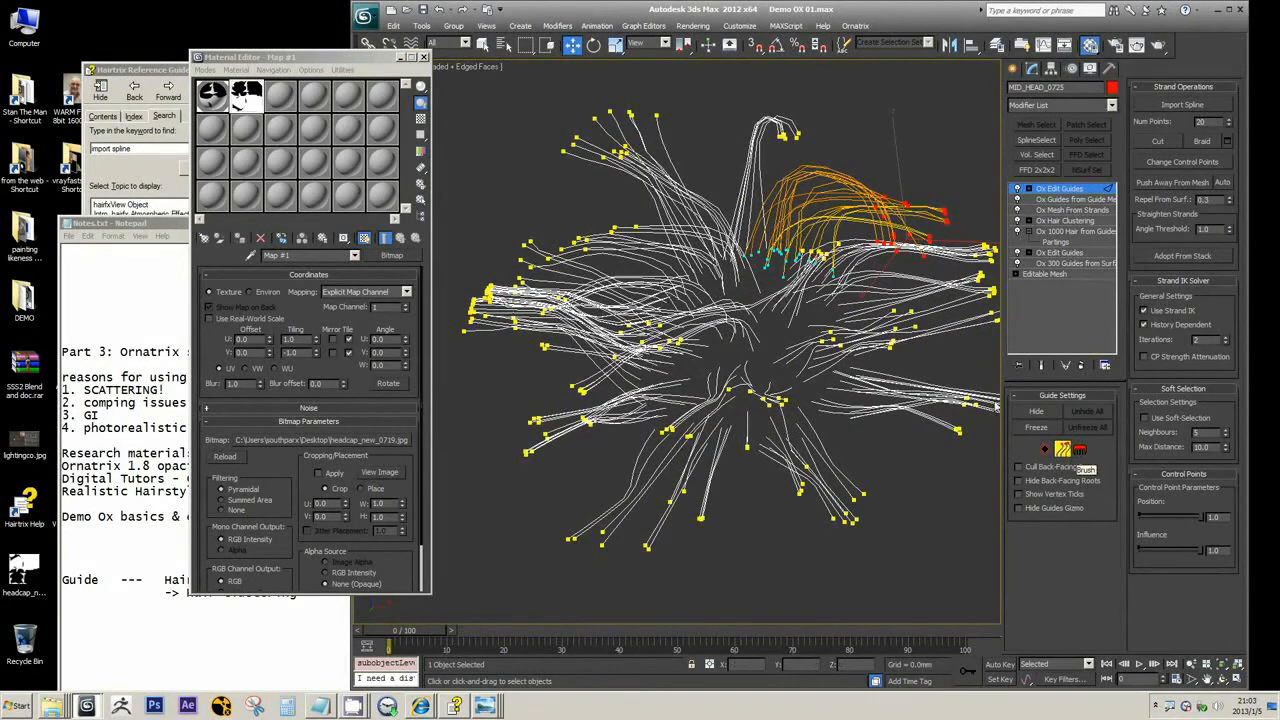
{"action": "middle_click_drag", "start_coordinate": [806, 236], "coordinate": [828, 258]}
{"action": "key", "text": "ctrl+d"}
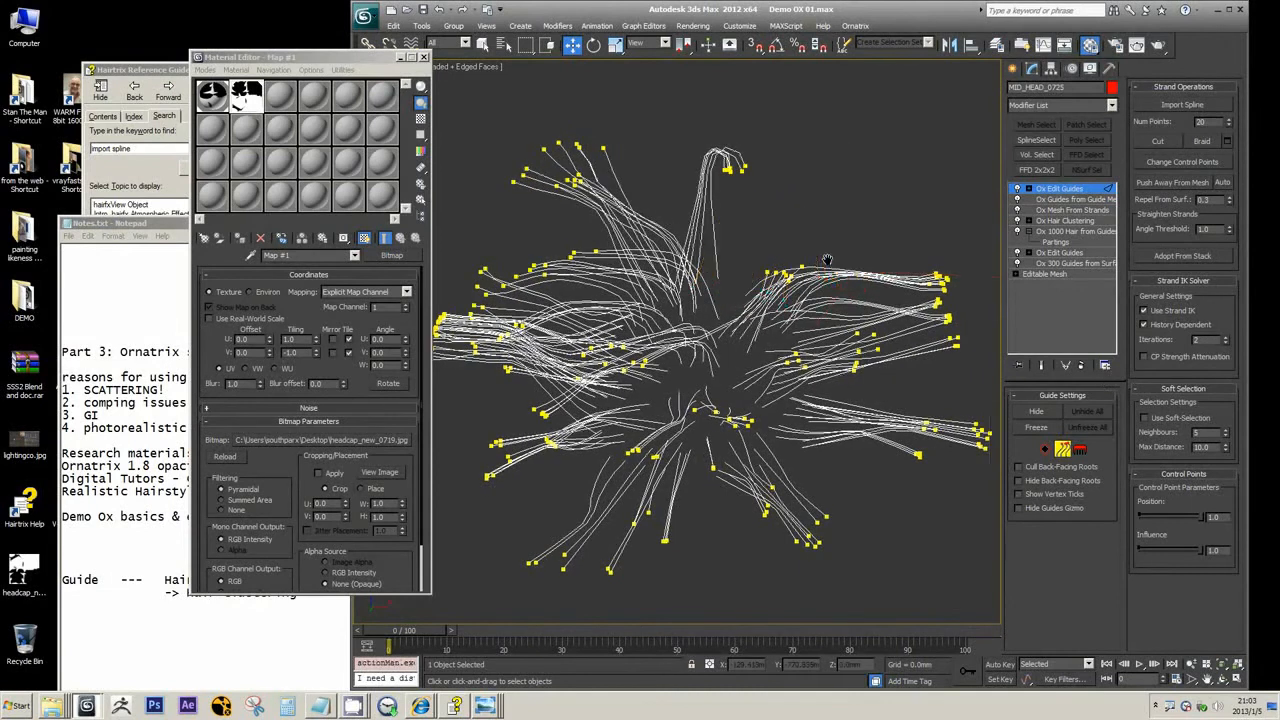
Add an Ox Hair from Guides modifier above Ox Edit Guides and set its root distribution to Guides as Hair
{"action": "left_click", "coordinate": [1068, 190]}
{"action": "left_click", "coordinate": [1110, 105]}
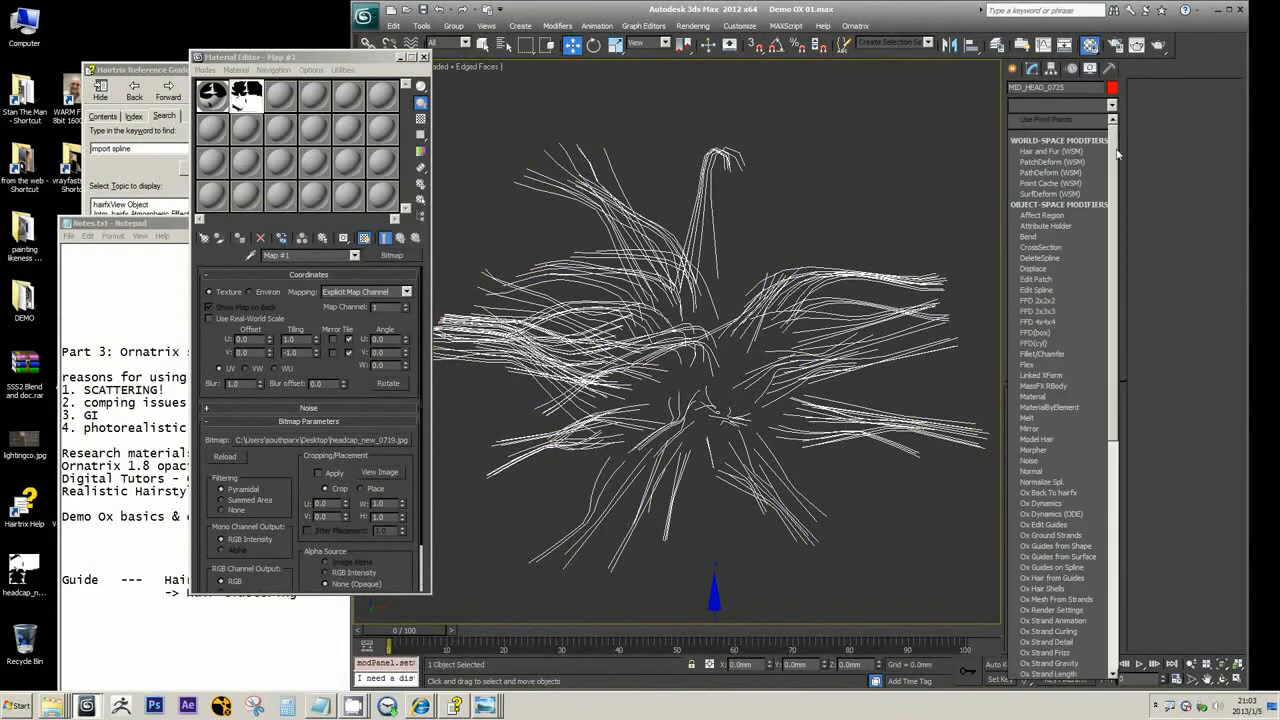
{"action": "left_click_drag", "start_coordinate": [1118, 153], "coordinate": [1132, 302]}
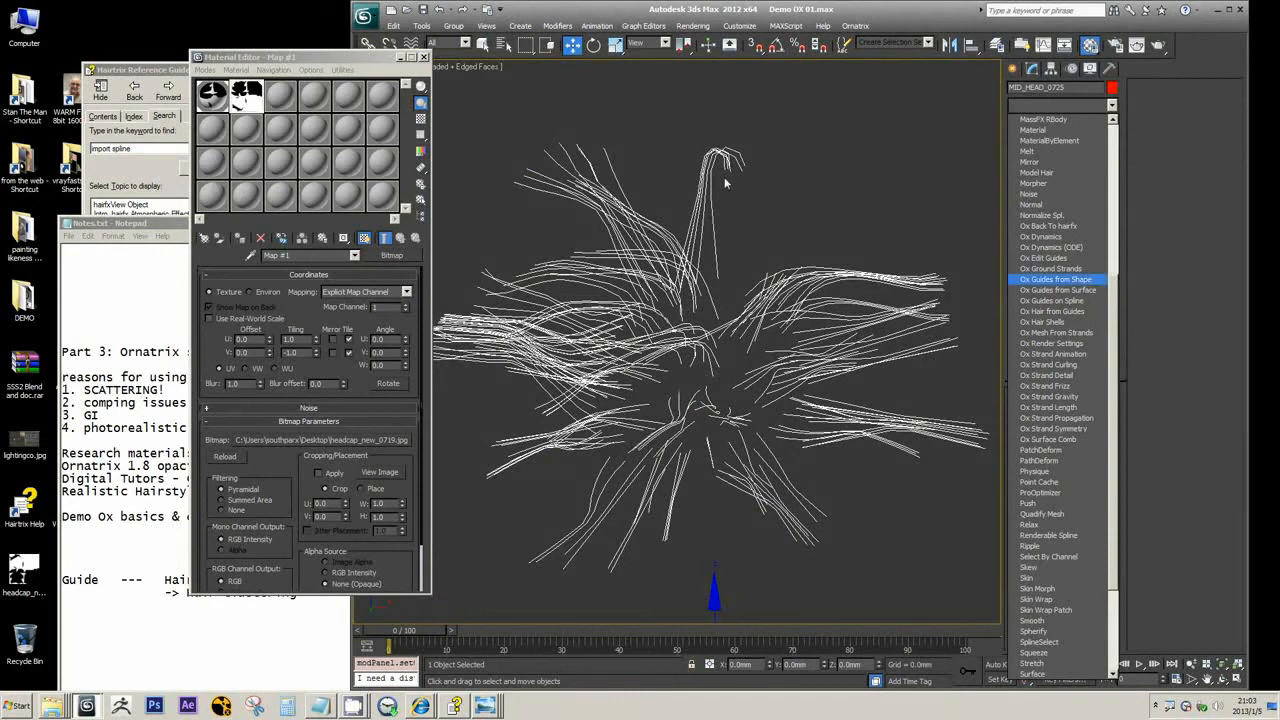
{"action": "left_click", "coordinate": [1046, 313]}
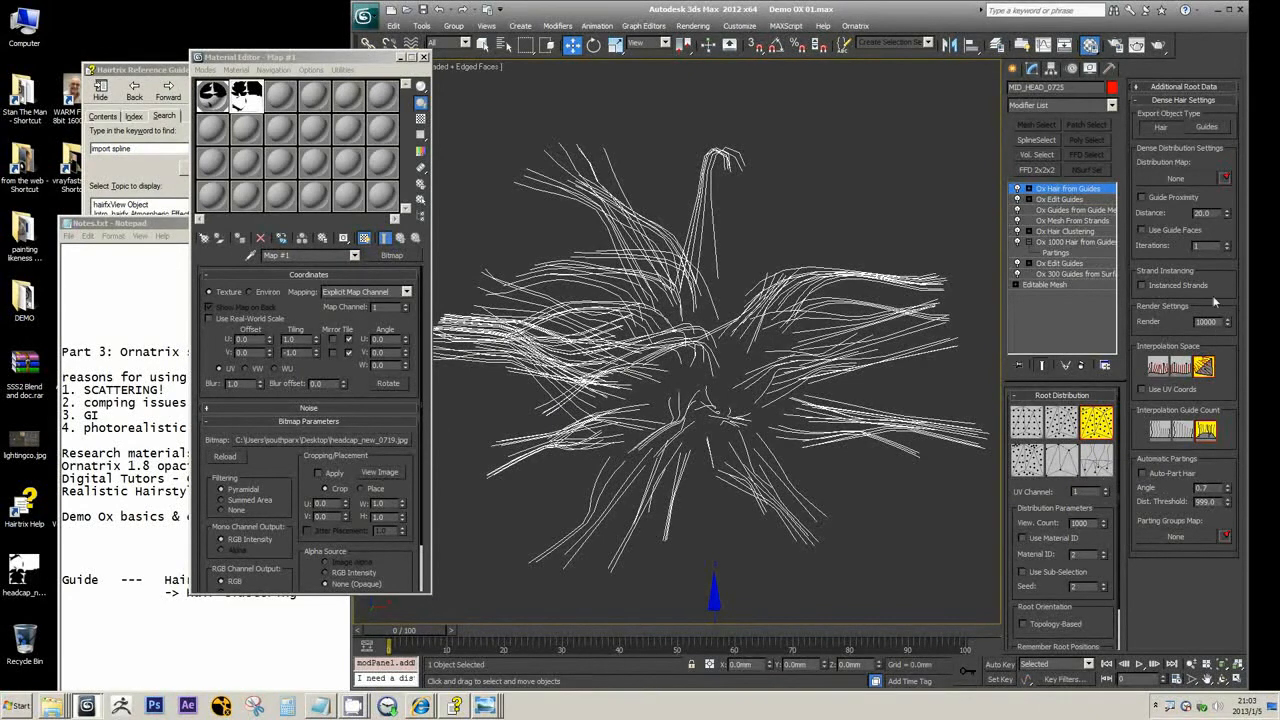
{"action": "left_click", "coordinate": [1097, 460]}
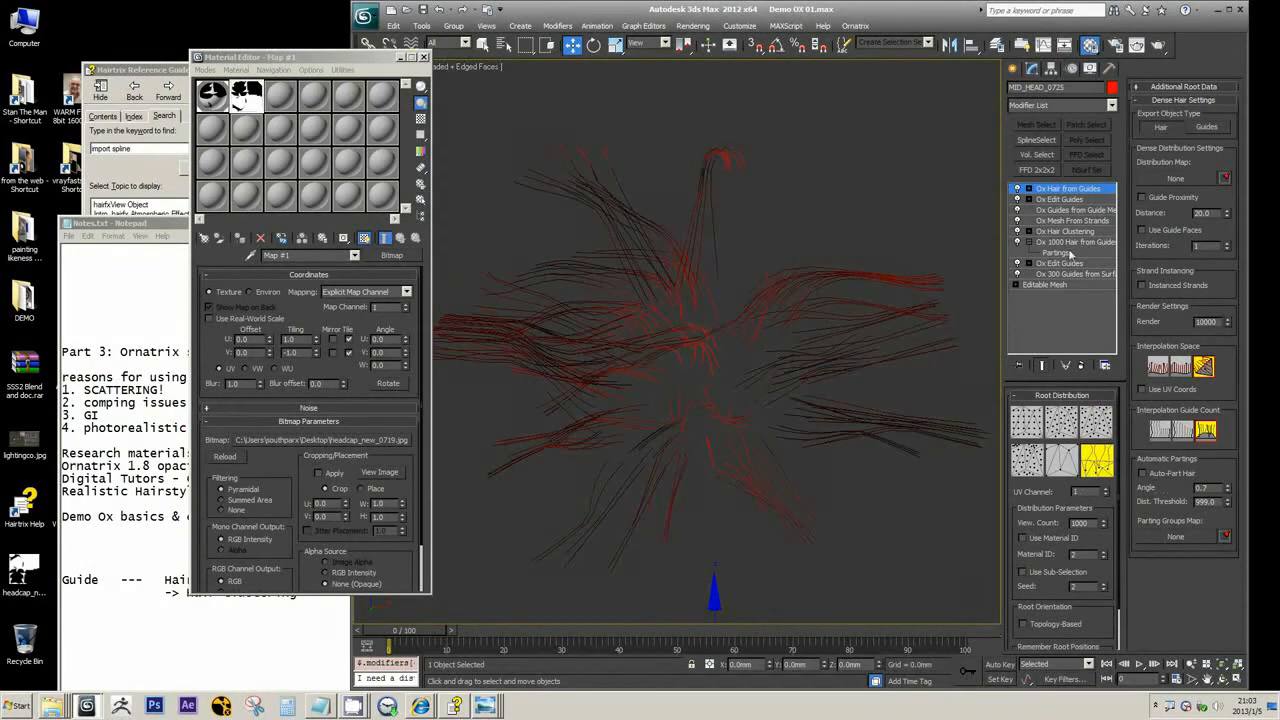
Compare the hair with Ox Edit Guides and the original root distribution, and switch back to Guides as Hair
{"action": "left_click", "coordinate": [1052, 199]}
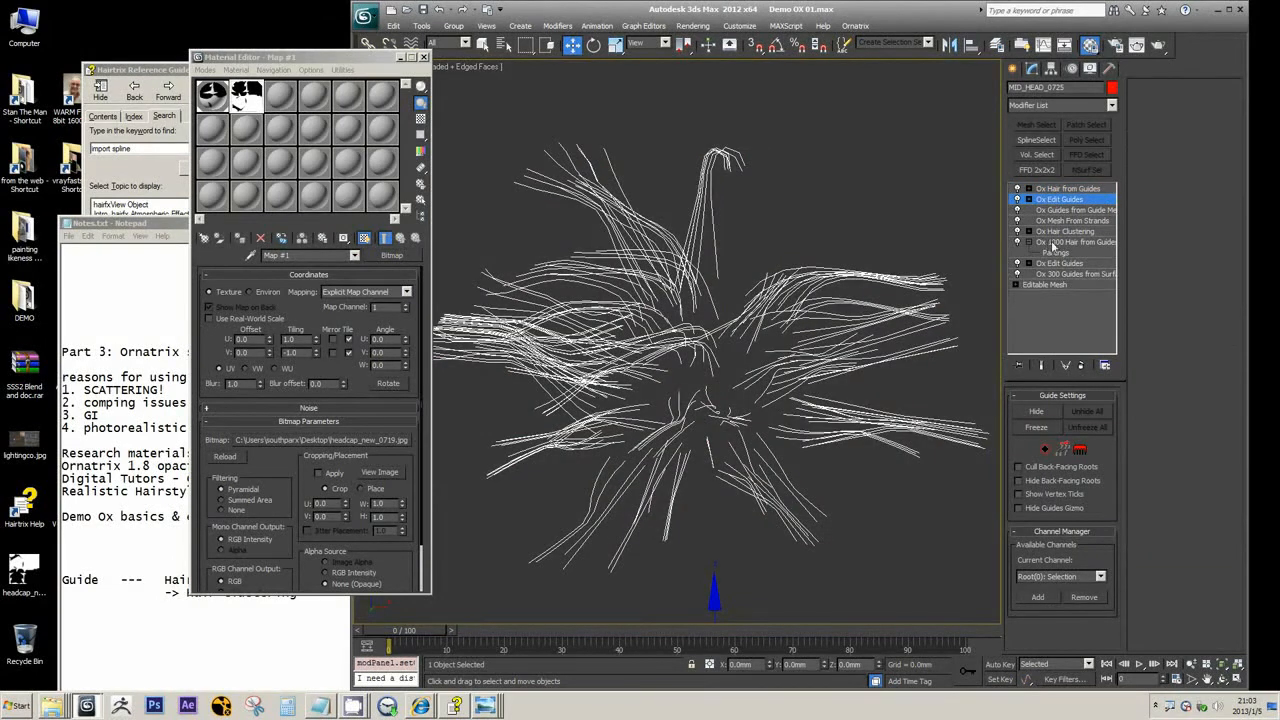
{"action": "left_click", "coordinate": [1063, 190]}
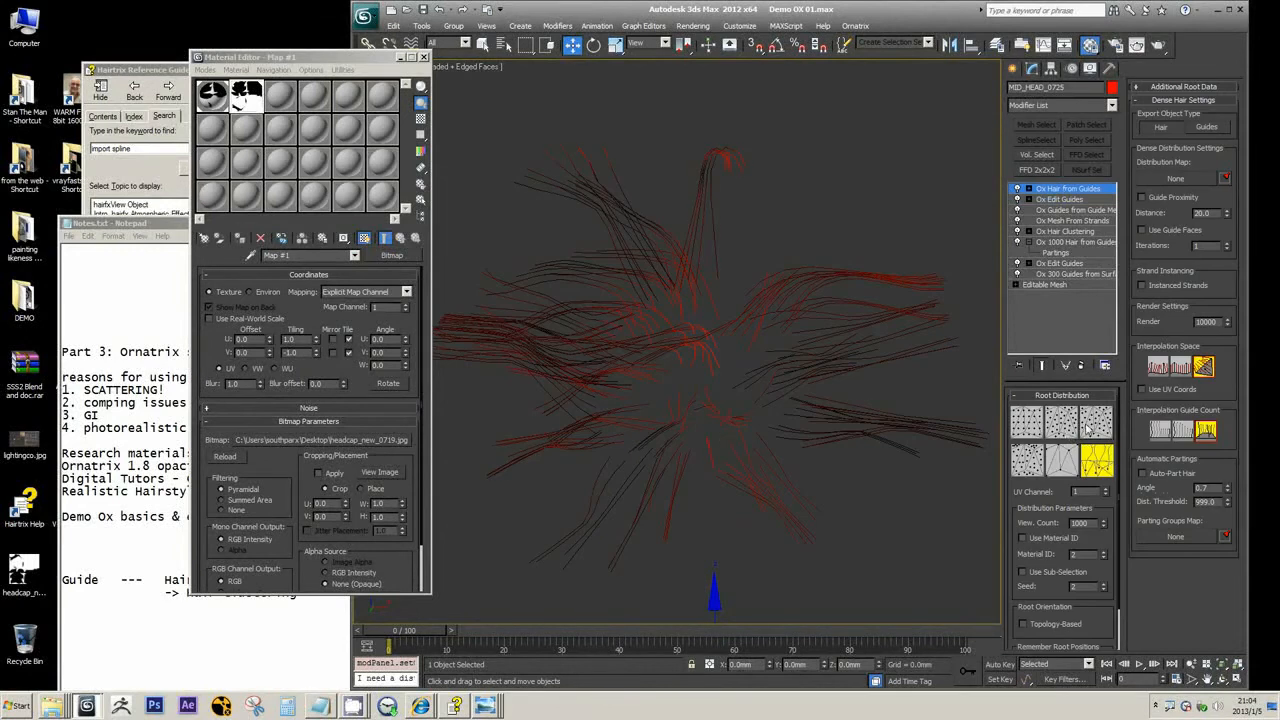
{"action": "left_click", "coordinate": [1096, 423]}
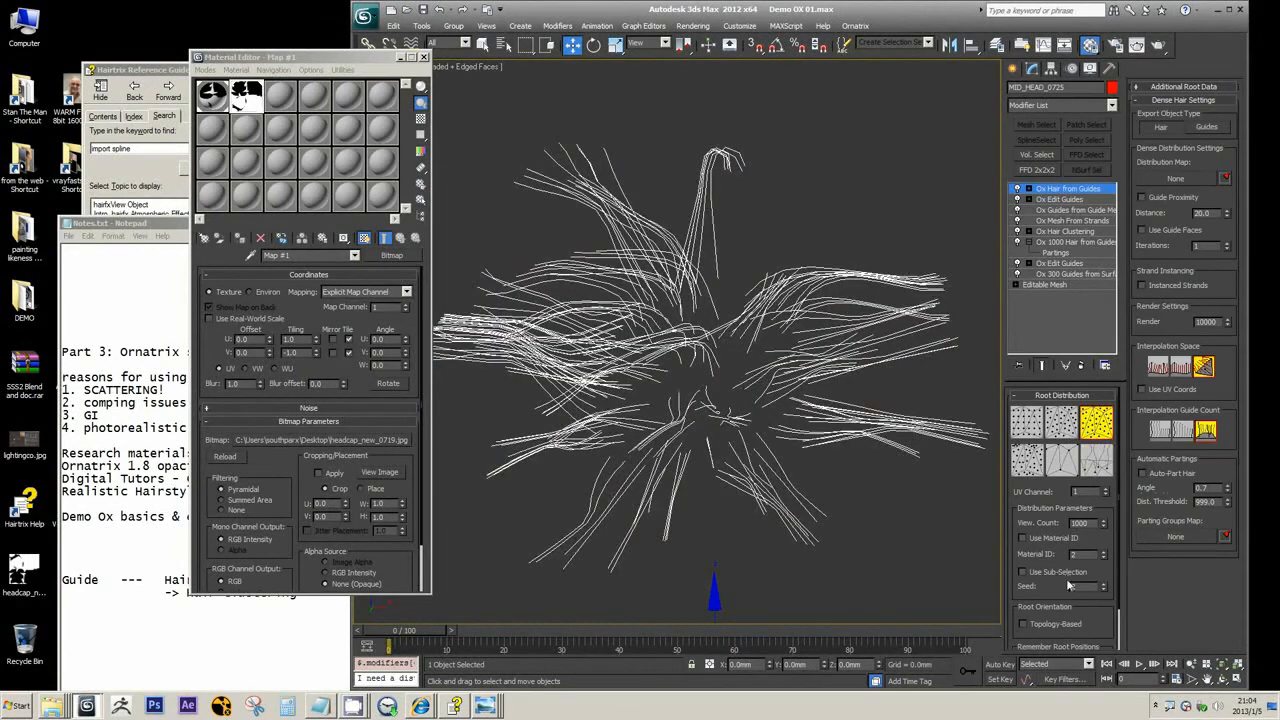
{"action": "double_click", "coordinate": [1080, 523]}
{"action": "left_click", "coordinate": [1063, 199]}
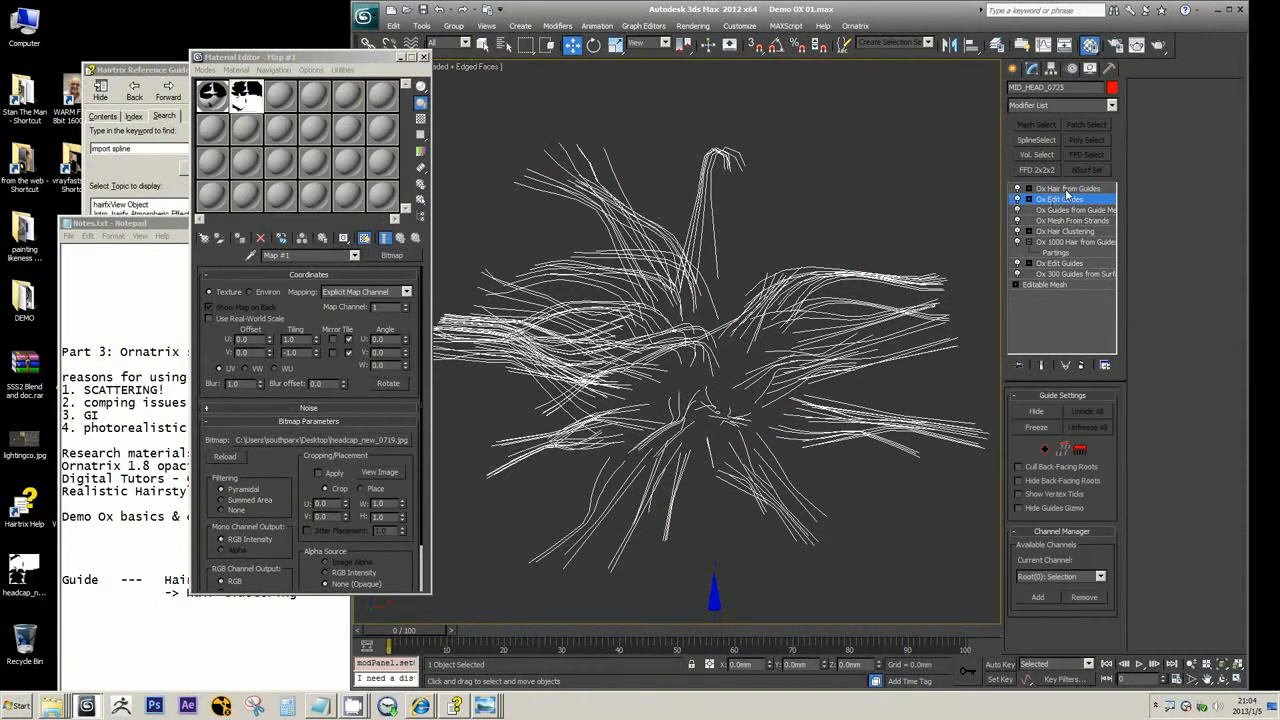
{"action": "left_click", "coordinate": [1066, 190]}
{"action": "left_click", "coordinate": [1100, 470]}
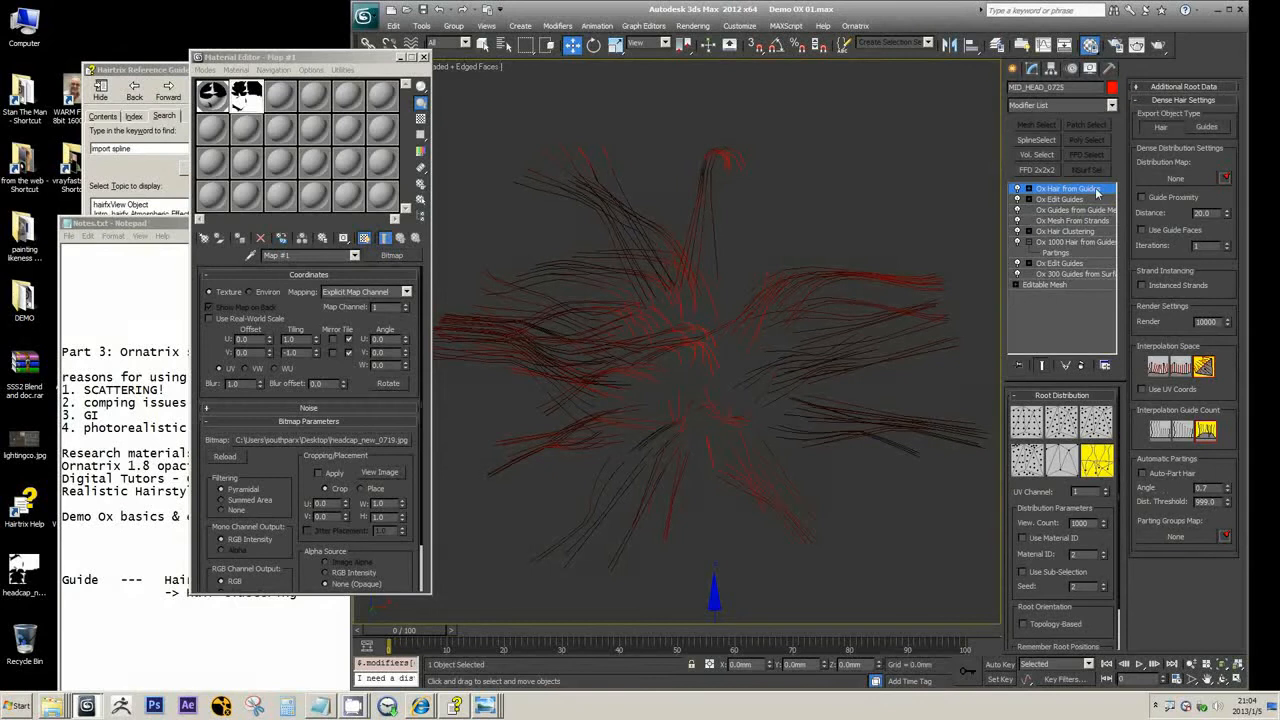
Switch the Export Object Type to Guides and back to Hair, and check the Ox modifiers available for hair
{"action": "left_click", "coordinate": [1203, 128]}
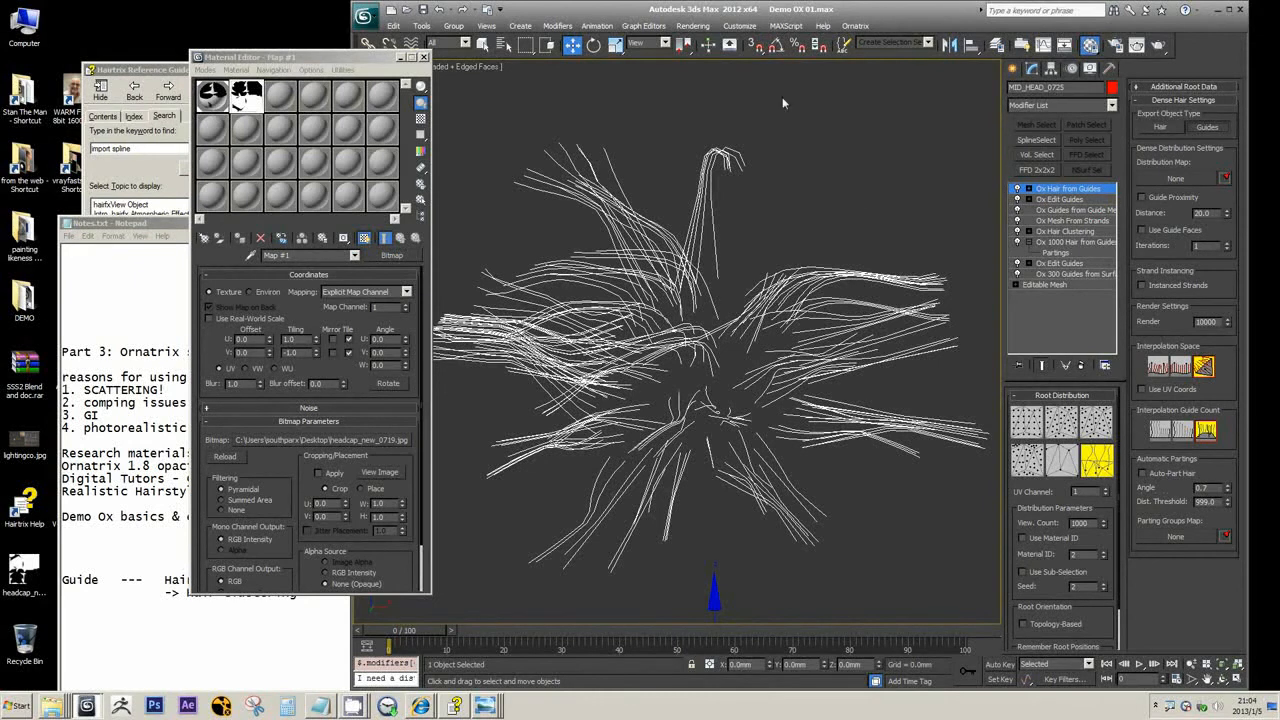
{"action": "left_click", "coordinate": [1162, 127]}
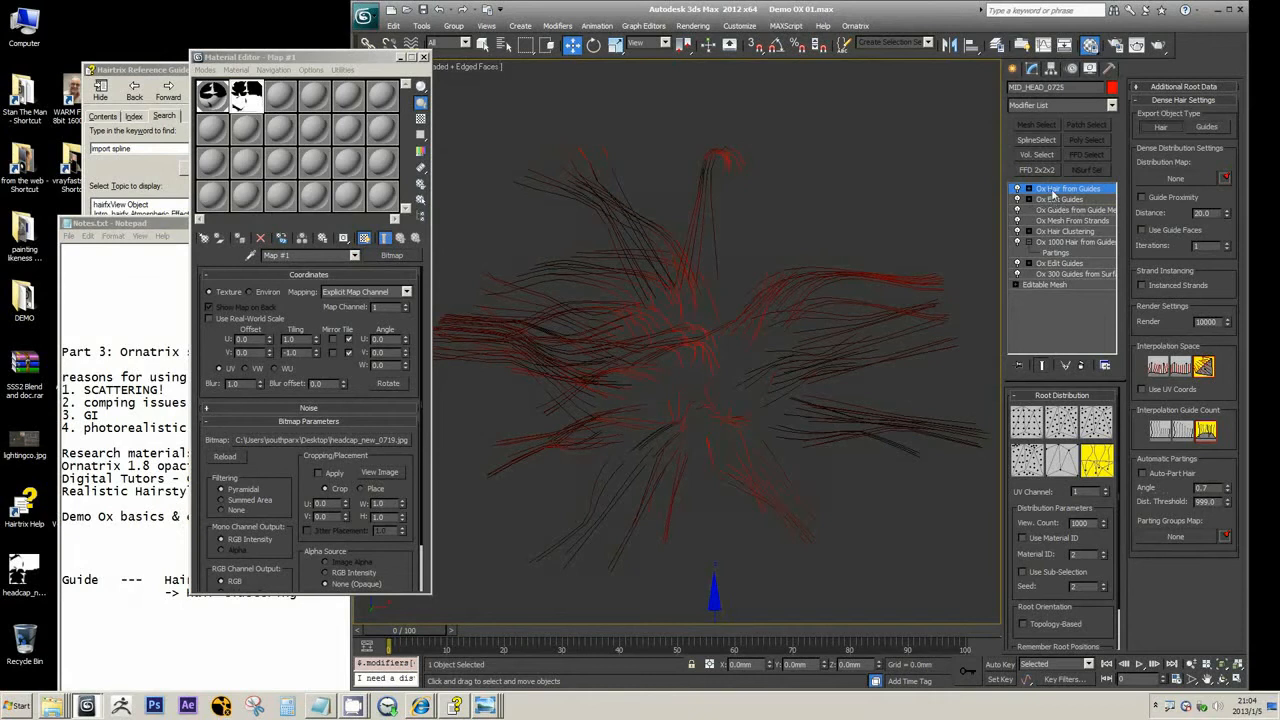
{"action": "left_click", "coordinate": [1111, 105]}
{"action": "scroll", "coordinate": [1100, 300], "scroll_direction": "down", "scroll_amount": 1}
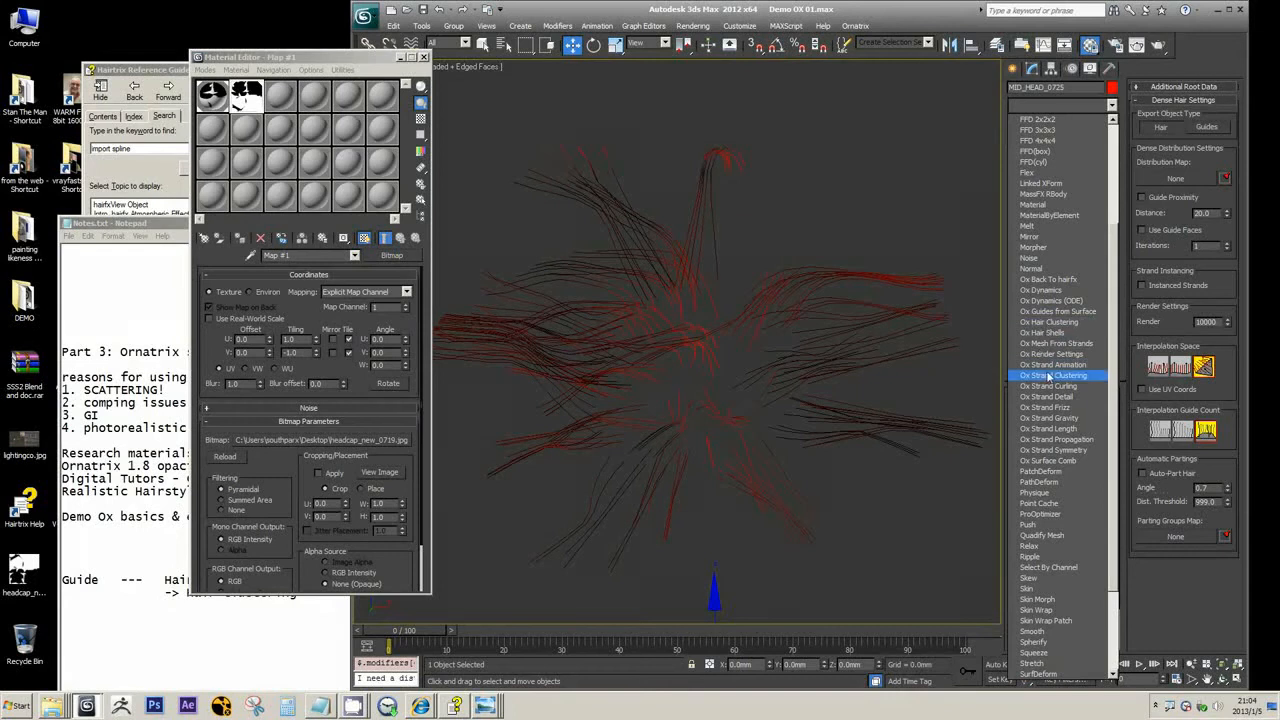
Switch to Notes.txt in Notepad, shorten the arrow line under Hair to "->Clustering", and highlight it
{"action": "left_click", "coordinate": [186, 592]}
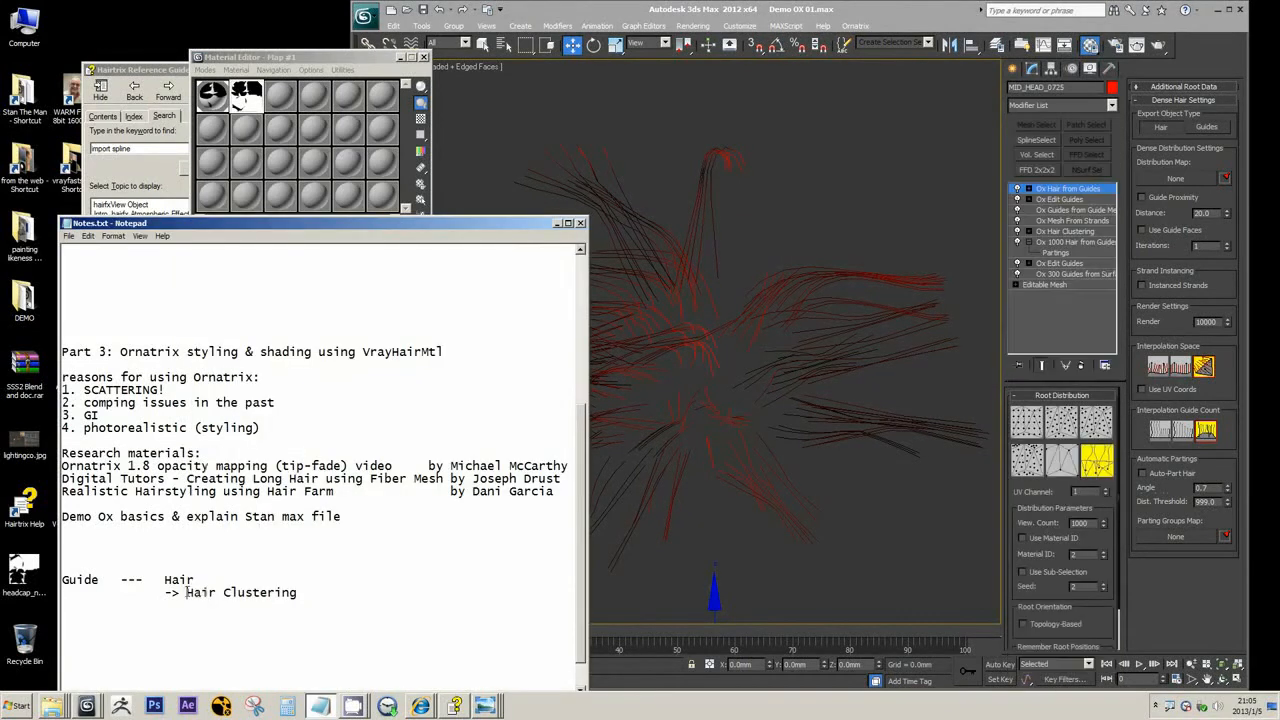
{"action": "double_click", "coordinate": [211, 592]}
{"action": "key", "text": "Delete"}
{"action": "key", "text": "BackSpace"}
{"action": "left_click_drag", "start_coordinate": [165, 579], "coordinate": [256, 593]}
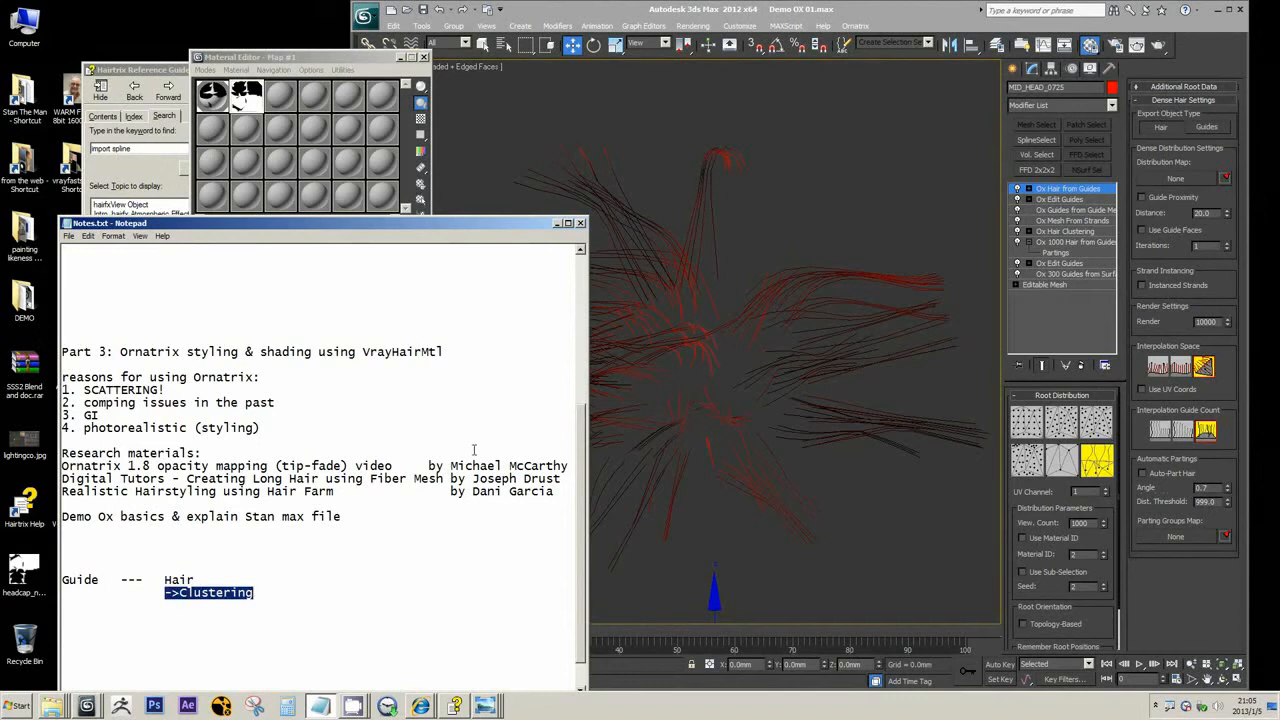
Add an Ox Strand Clustering modifier above Ox Hair from Guides and shape its Cluster Control curve to pinch the strands toward the tips
{"action": "left_click", "coordinate": [1111, 106]}
{"action": "left_click_drag", "start_coordinate": [1113, 202], "coordinate": [1107, 327]}
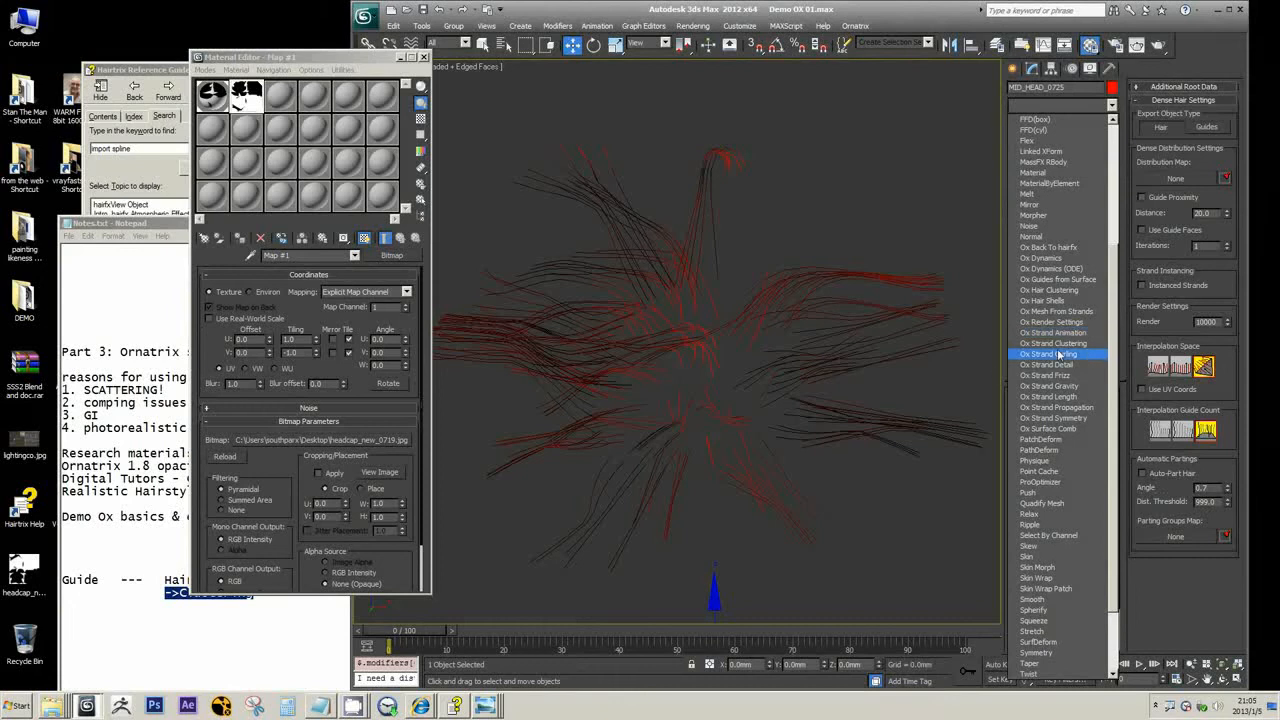
{"action": "left_click", "coordinate": [906, 7]}
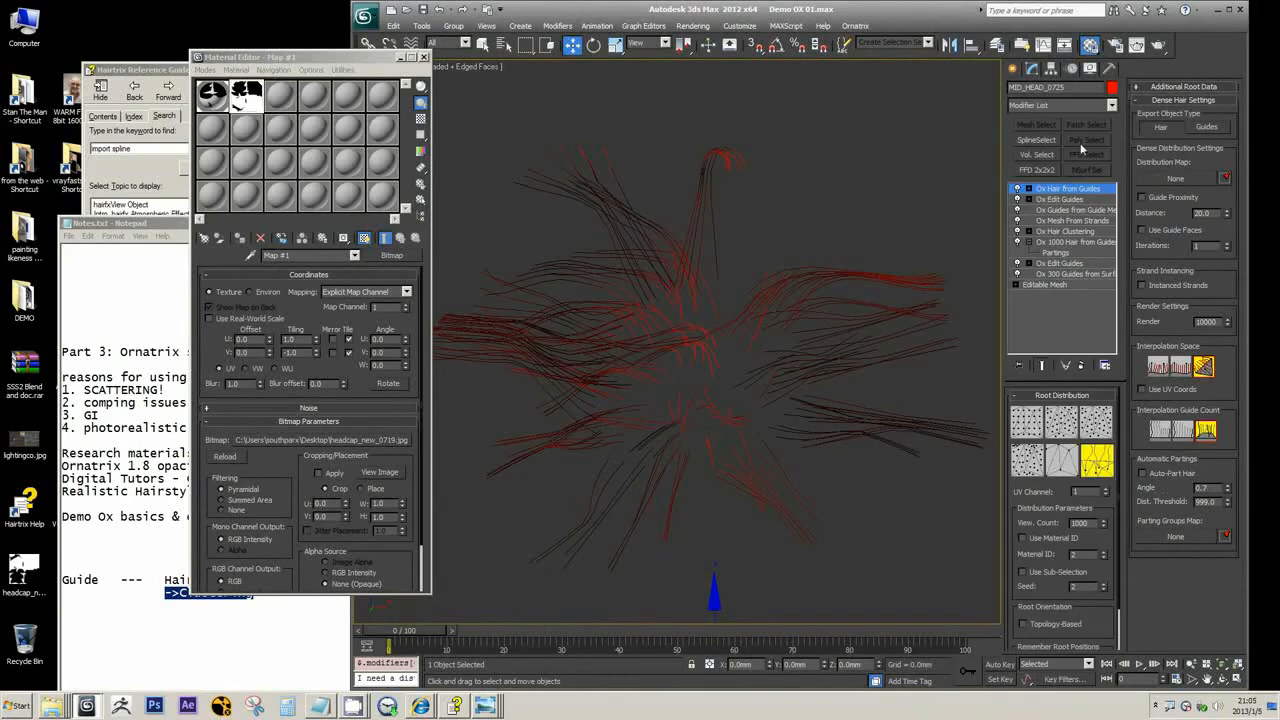
{"action": "left_click", "coordinate": [1111, 106]}
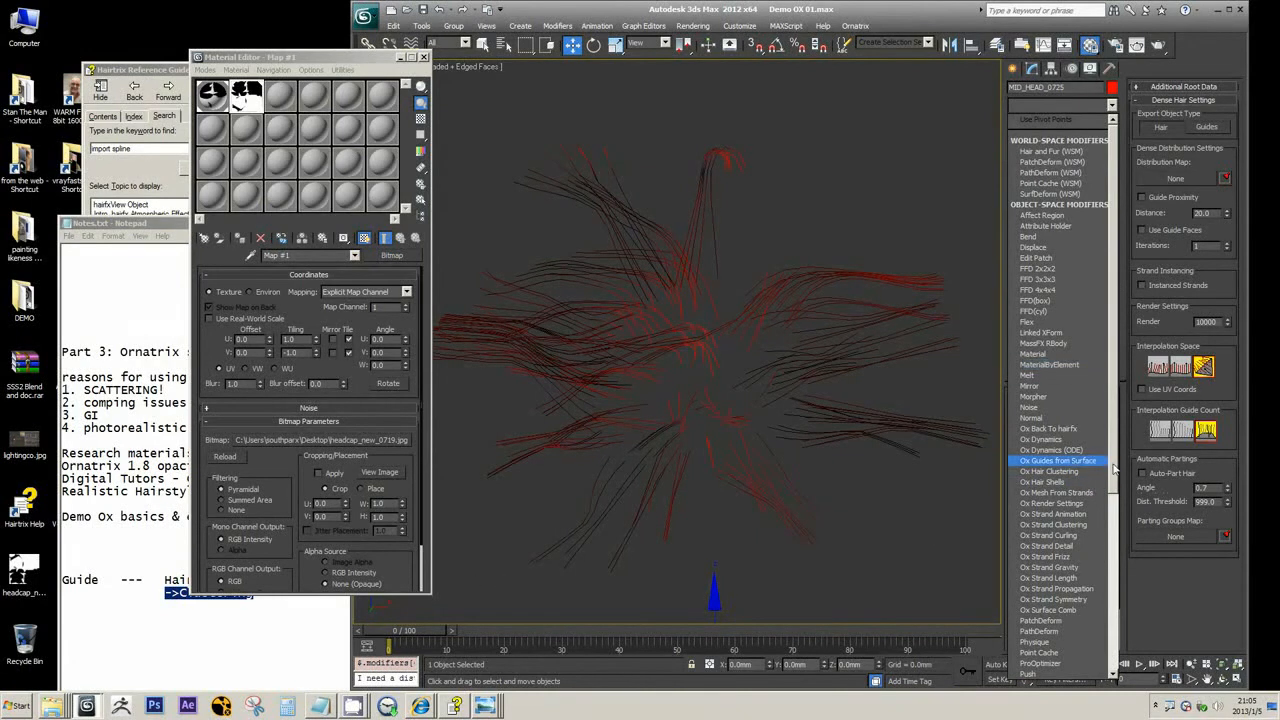
{"action": "scroll", "coordinate": [1100, 450], "scroll_direction": "down", "scroll_amount": 3}
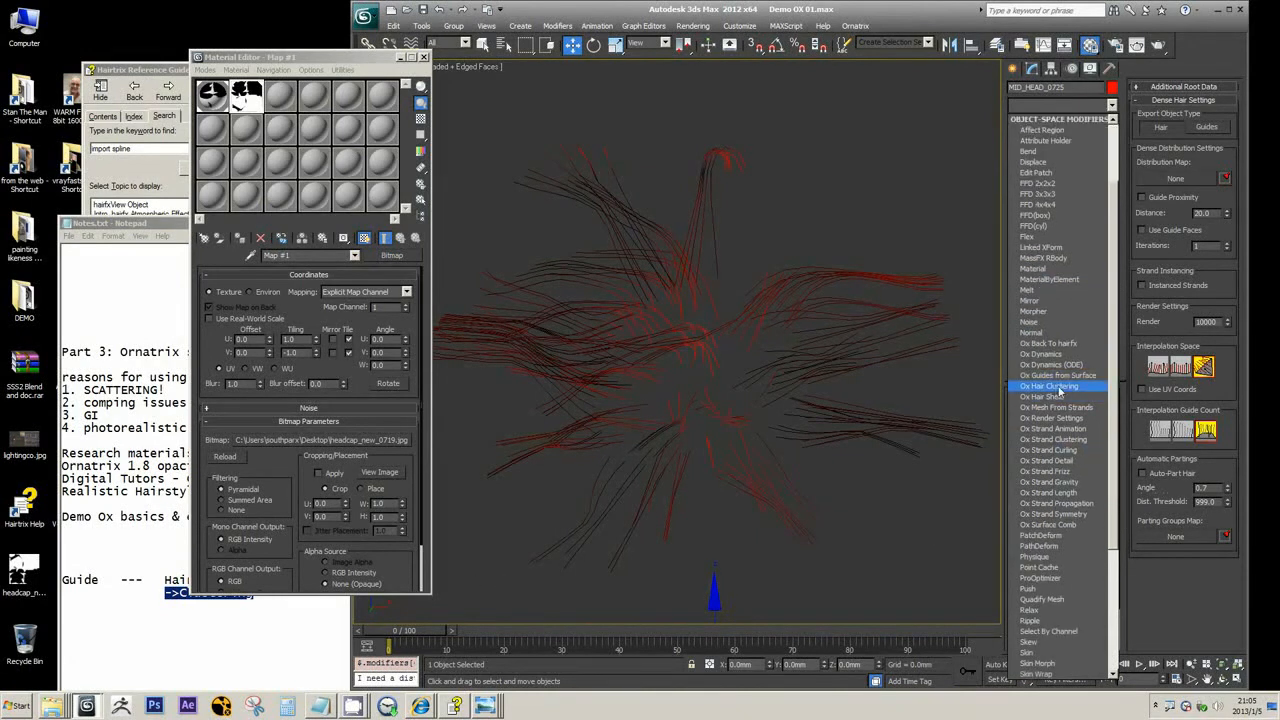
{"action": "left_click", "coordinate": [1053, 439]}
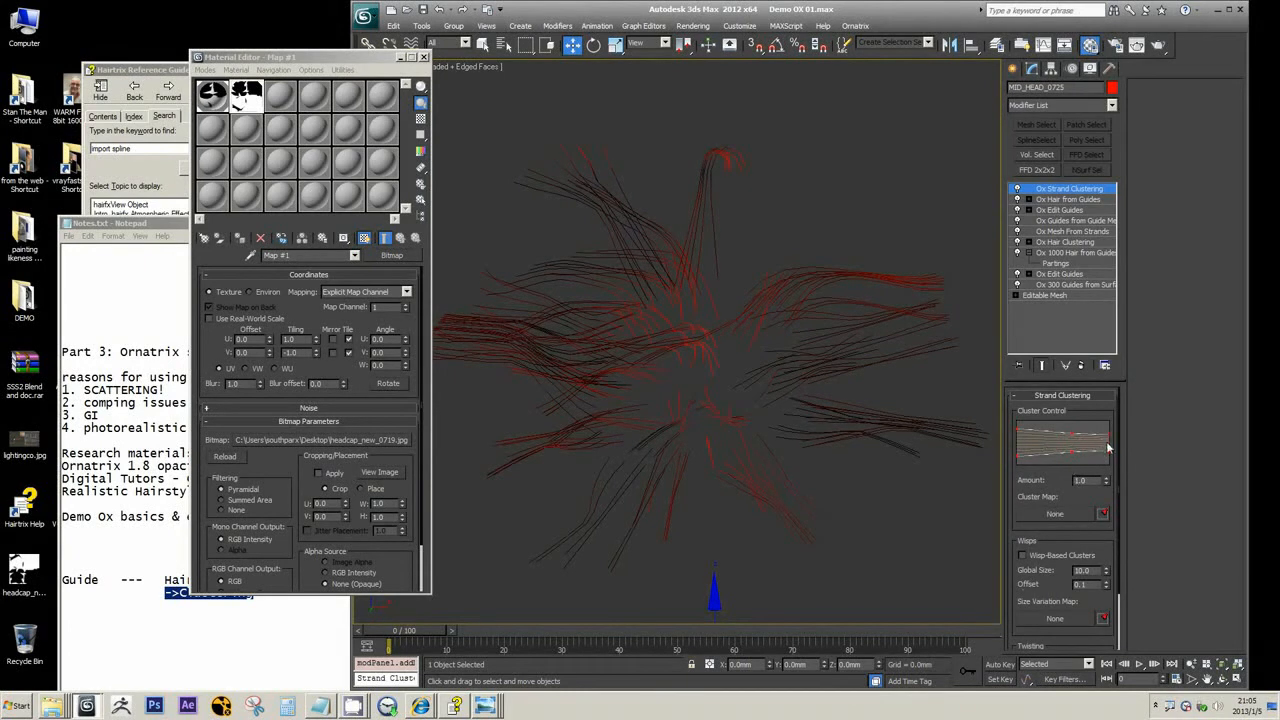
{"action": "left_click_drag", "start_coordinate": [1108, 440], "coordinate": [1073, 442]}
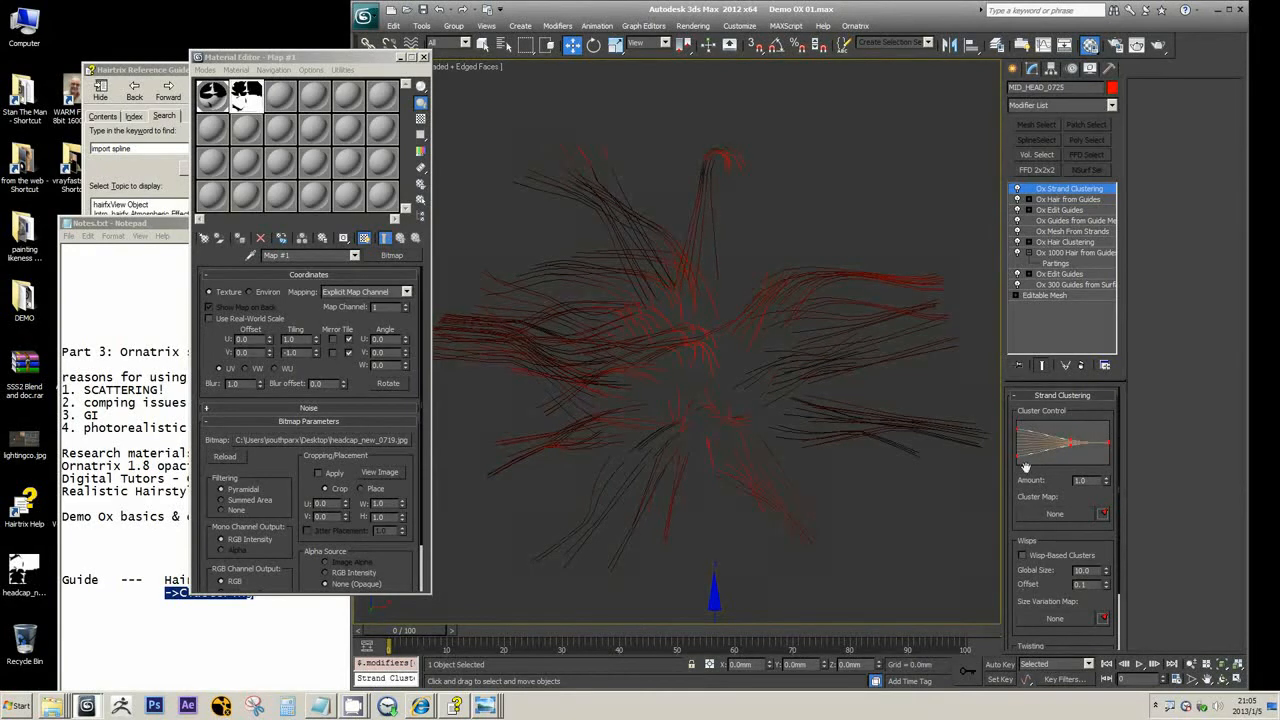
{"action": "left_click_drag", "start_coordinate": [1014, 468], "coordinate": [1018, 405]}
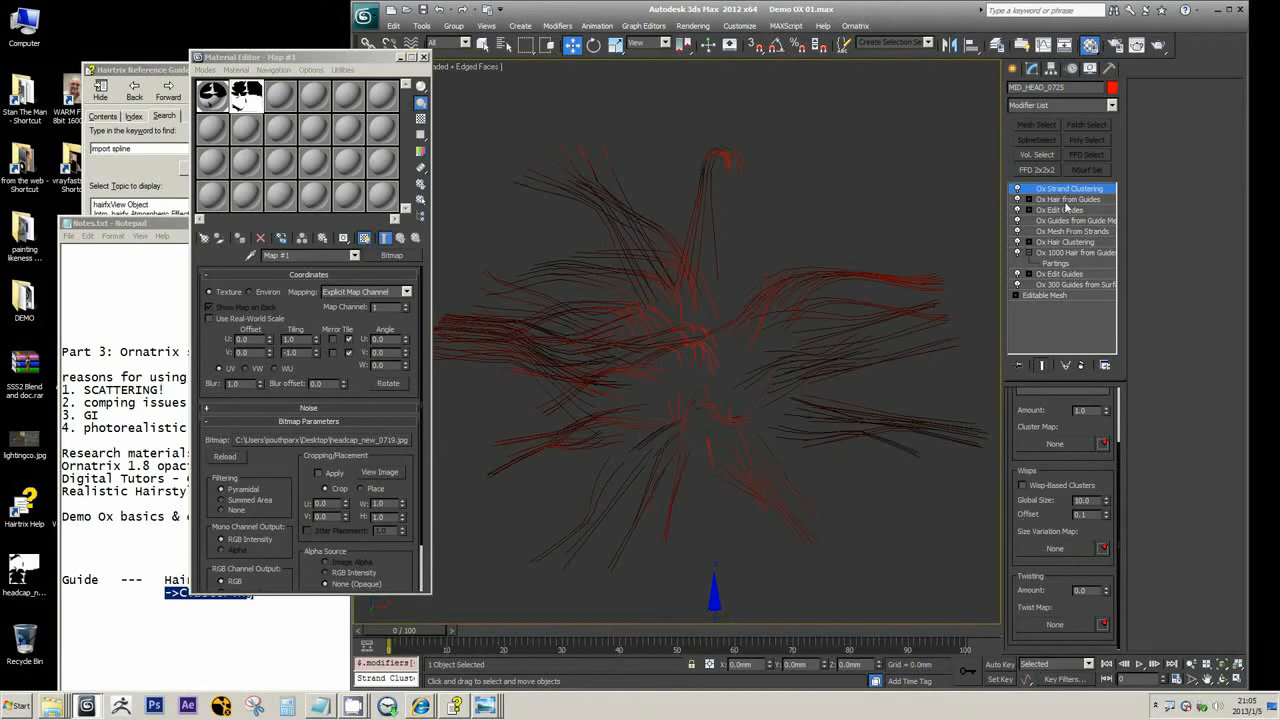
Compare the settings of Ox Hair Clustering and Ox Strand Clustering, and delete the Ox Strand Clustering modifier
{"action": "left_click", "coordinate": [1058, 244]}
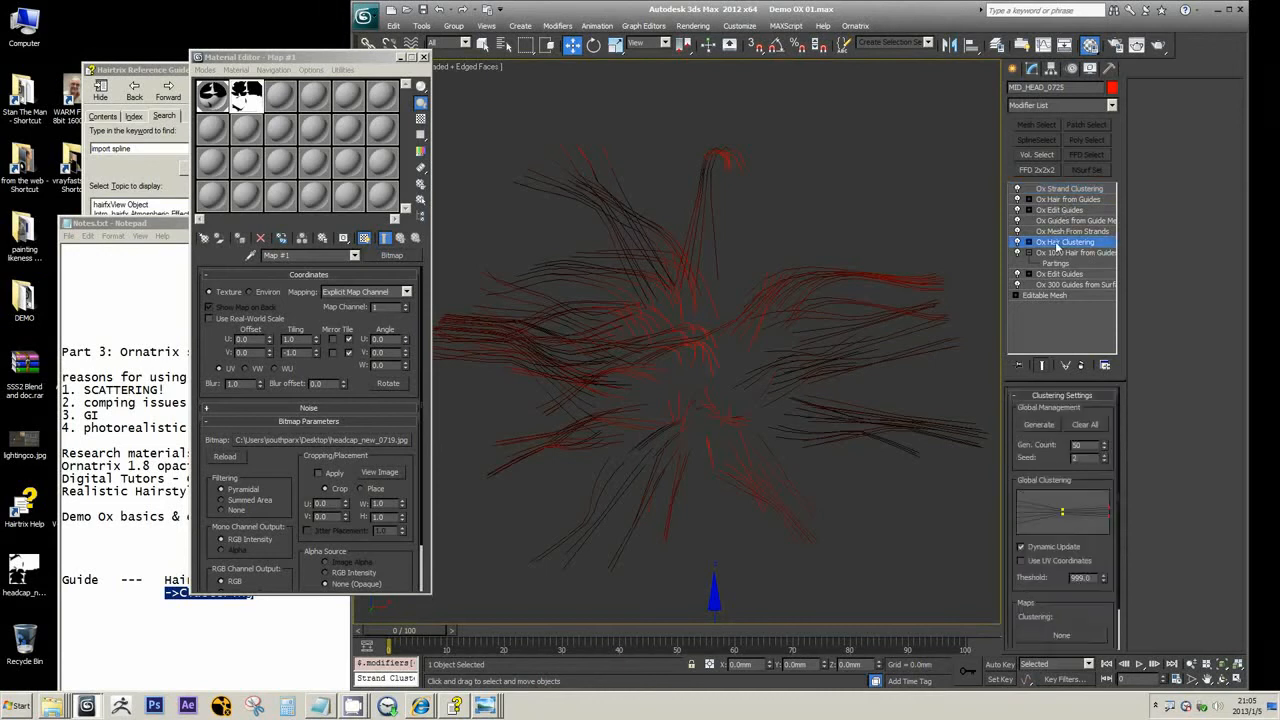
{"action": "left_click", "coordinate": [1070, 190]}
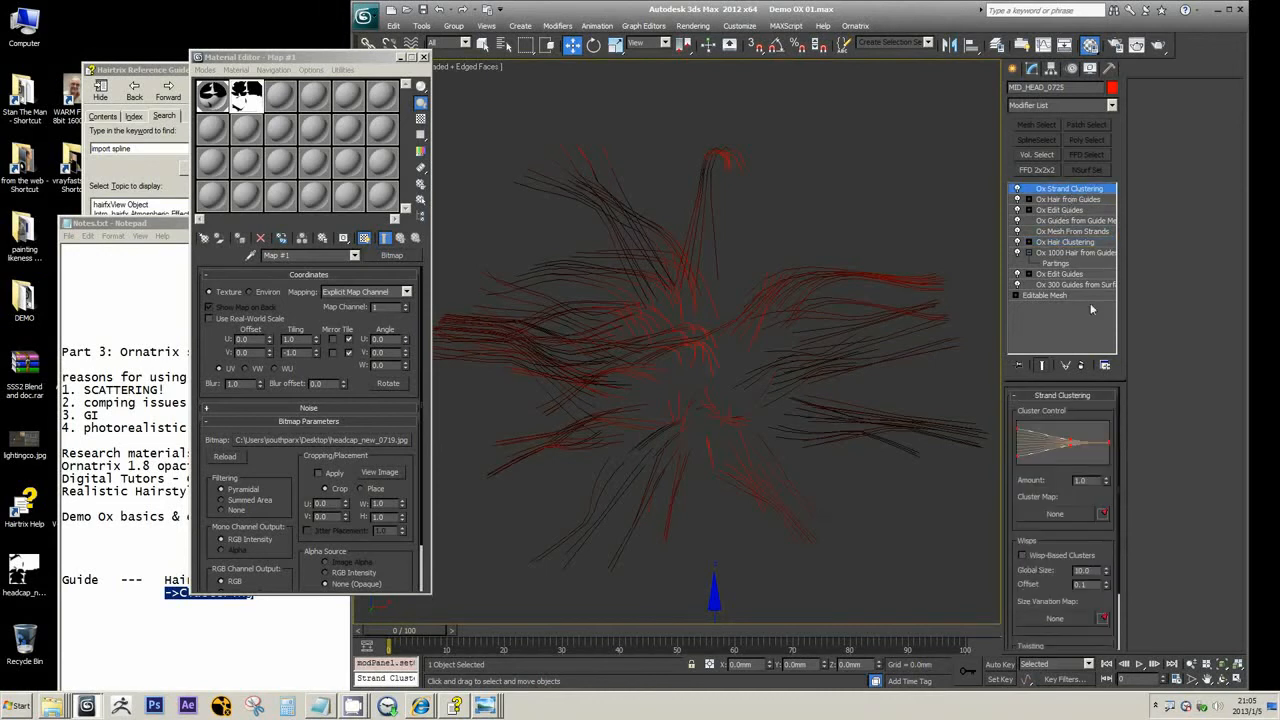
{"action": "left_click", "coordinate": [1081, 365]}
Switch to Notes.txt in Notepad and highlight the Hair entry with its "->Clustering" line
{"action": "left_click", "coordinate": [300, 634]}
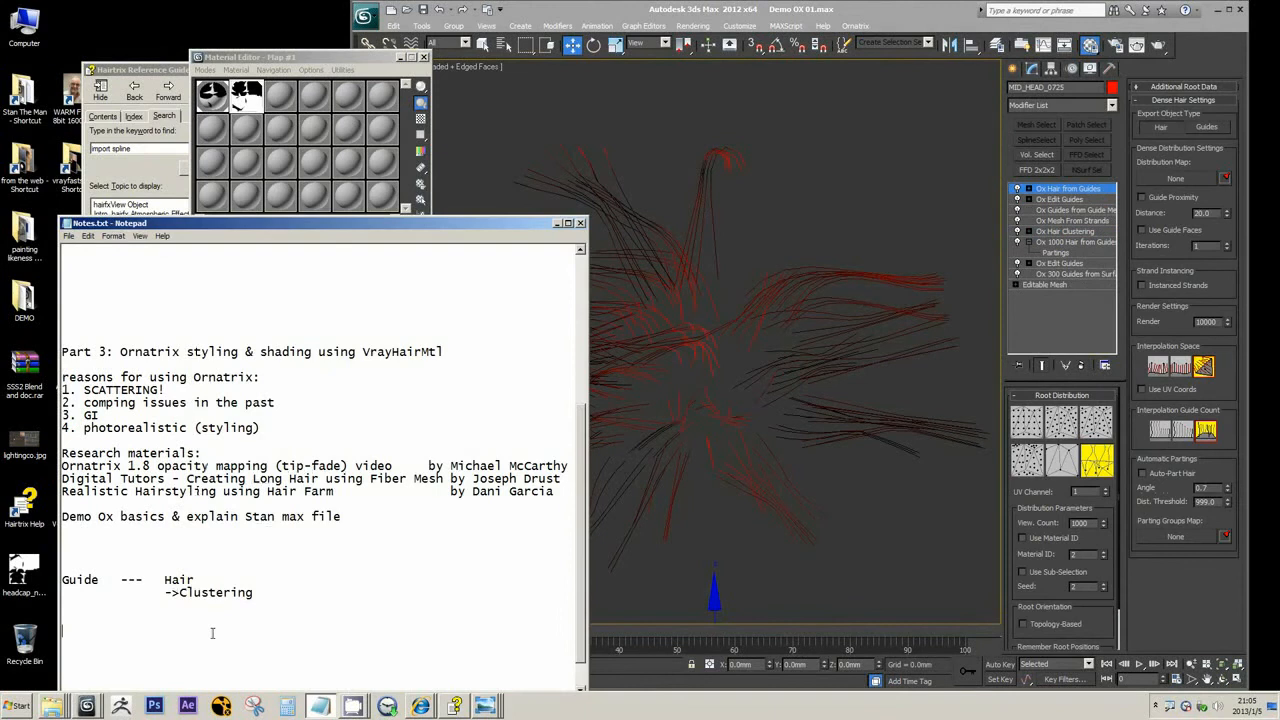
{"action": "left_click_drag", "start_coordinate": [258, 593], "coordinate": [152, 580]}
{"action": "left_click", "coordinate": [272, 594]}
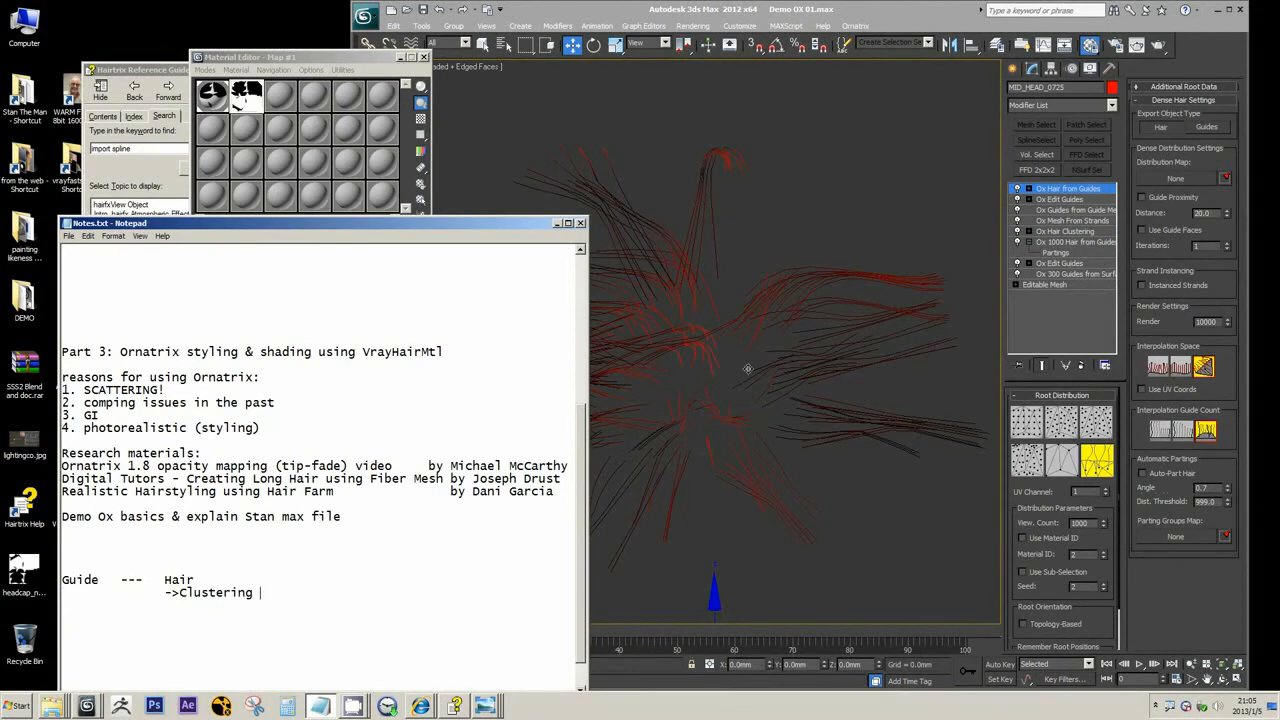
Switch back to 3ds Max and review the Ox strand modifiers available for the hair
{"action": "left_click", "coordinate": [1072, 200]}
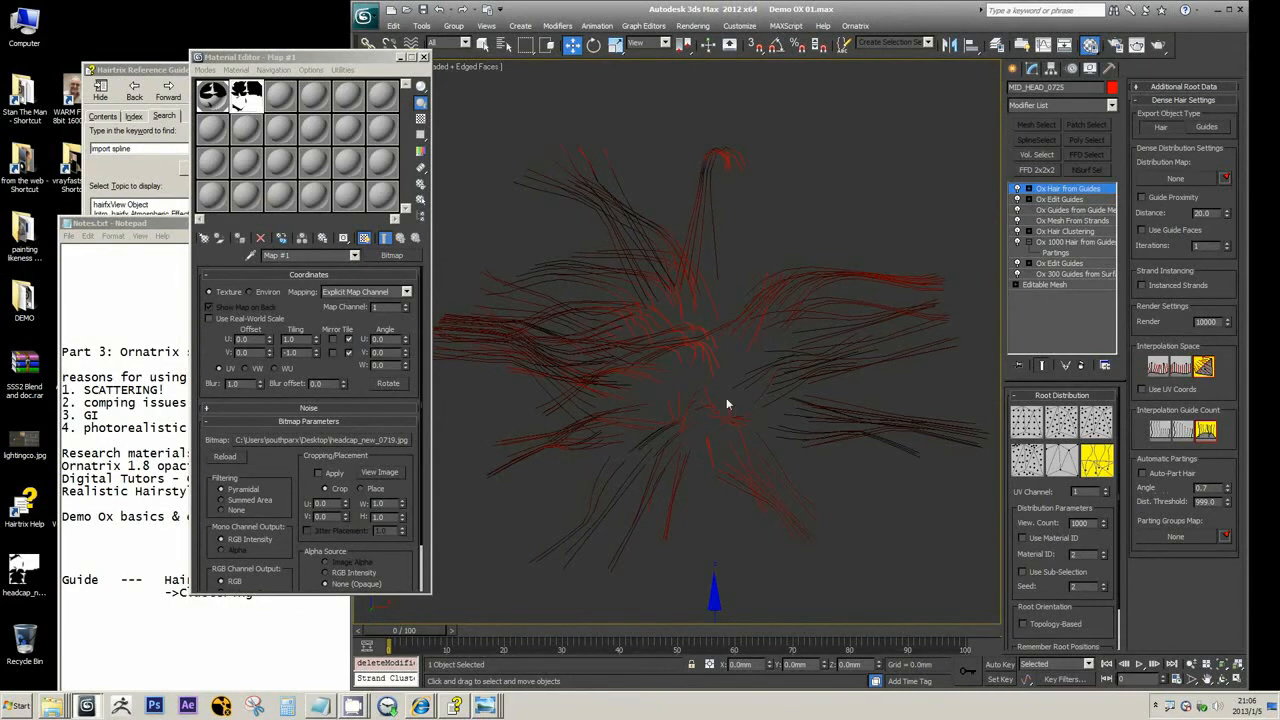
{"action": "scroll", "coordinate": [727, 399], "scroll_direction": "down", "scroll_amount": 2}
{"action": "scroll", "coordinate": [726, 399], "scroll_direction": "down", "scroll_amount": 2}
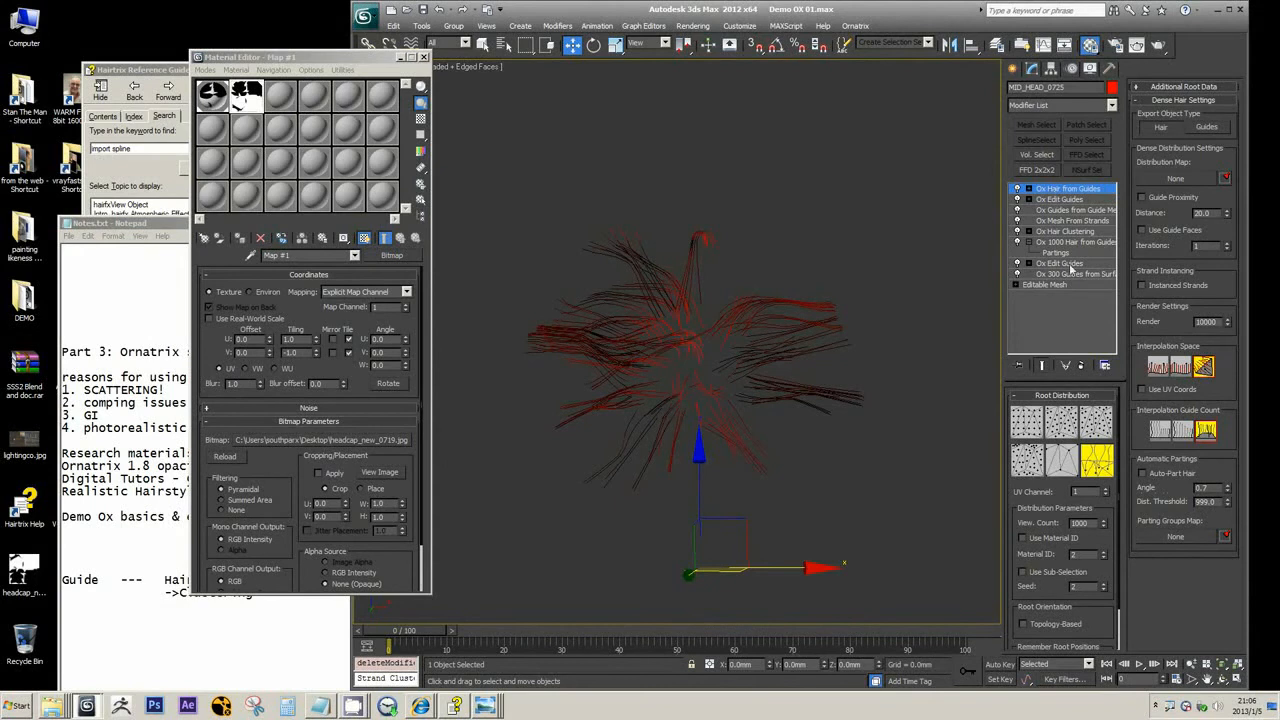
{"action": "left_click", "coordinate": [1112, 107]}
{"action": "left_click_drag", "start_coordinate": [1114, 168], "coordinate": [1119, 282]}
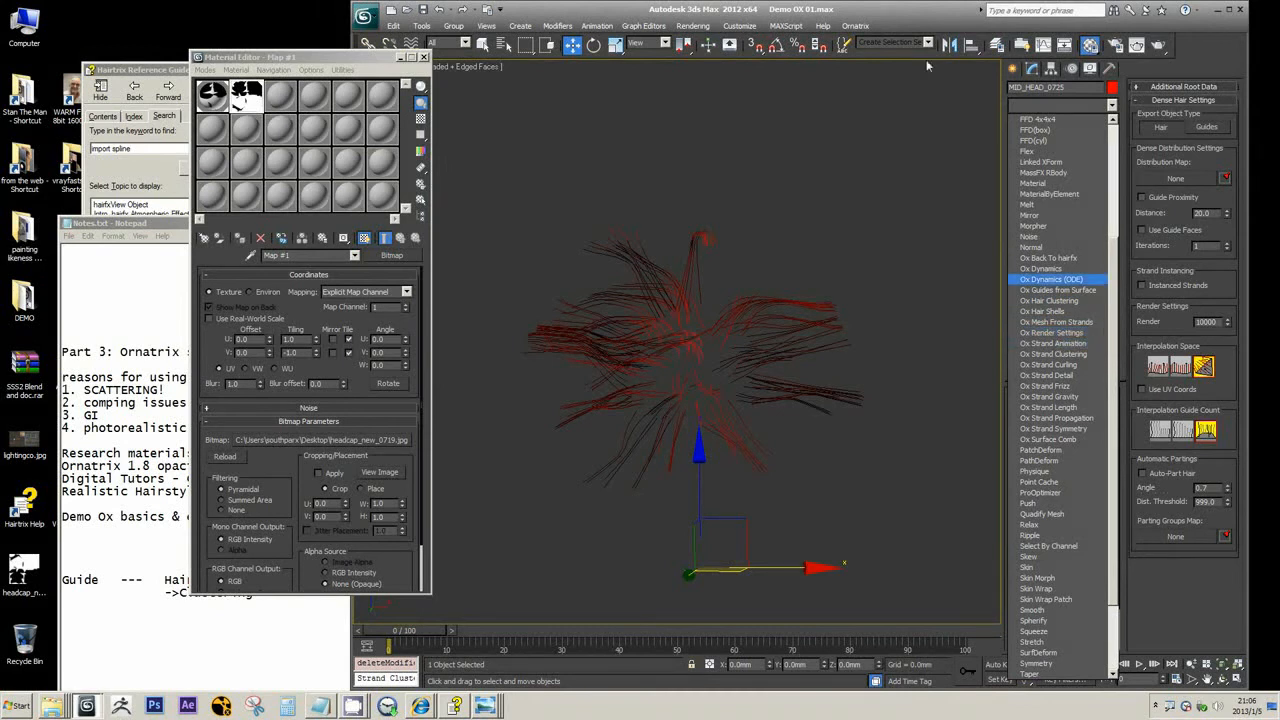
{"action": "left_click", "coordinate": [943, 18]}
Add an Ox Strand Curling modifier above Ox Hair from Guides
{"action": "left_click", "coordinate": [1112, 105]}
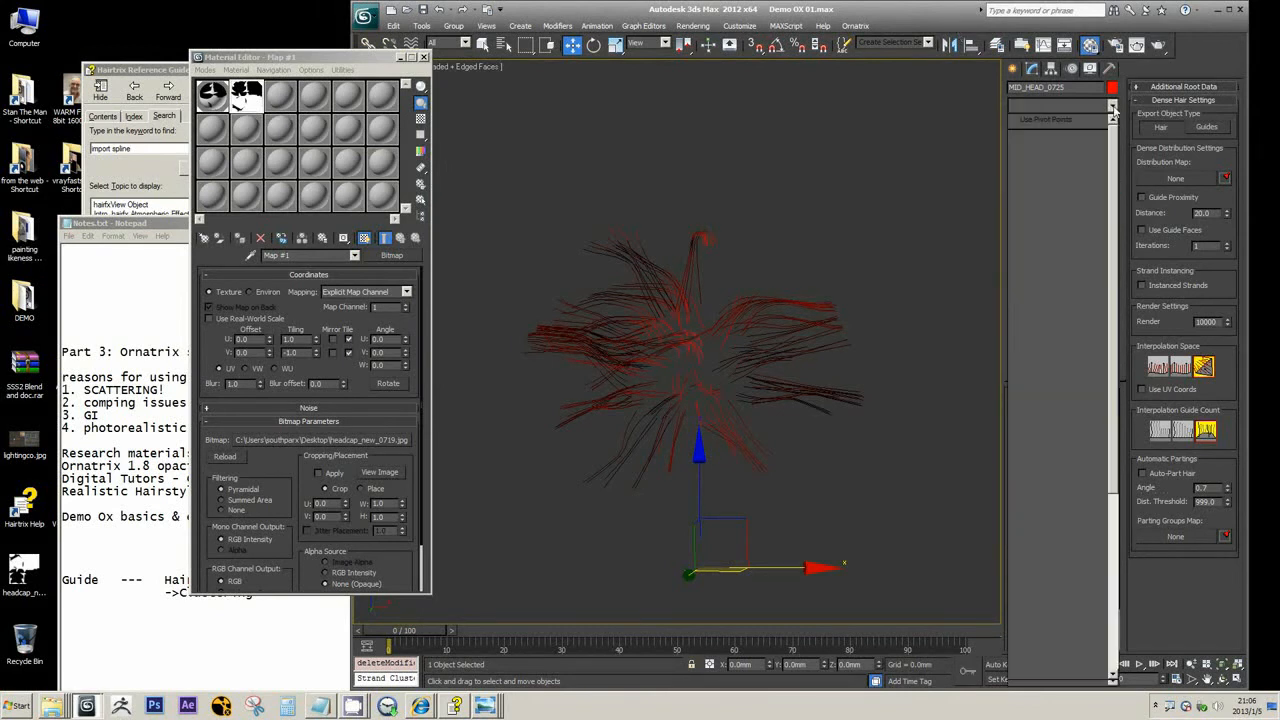
{"action": "scroll", "coordinate": [1124, 290], "scroll_direction": "down", "scroll_amount": 10}
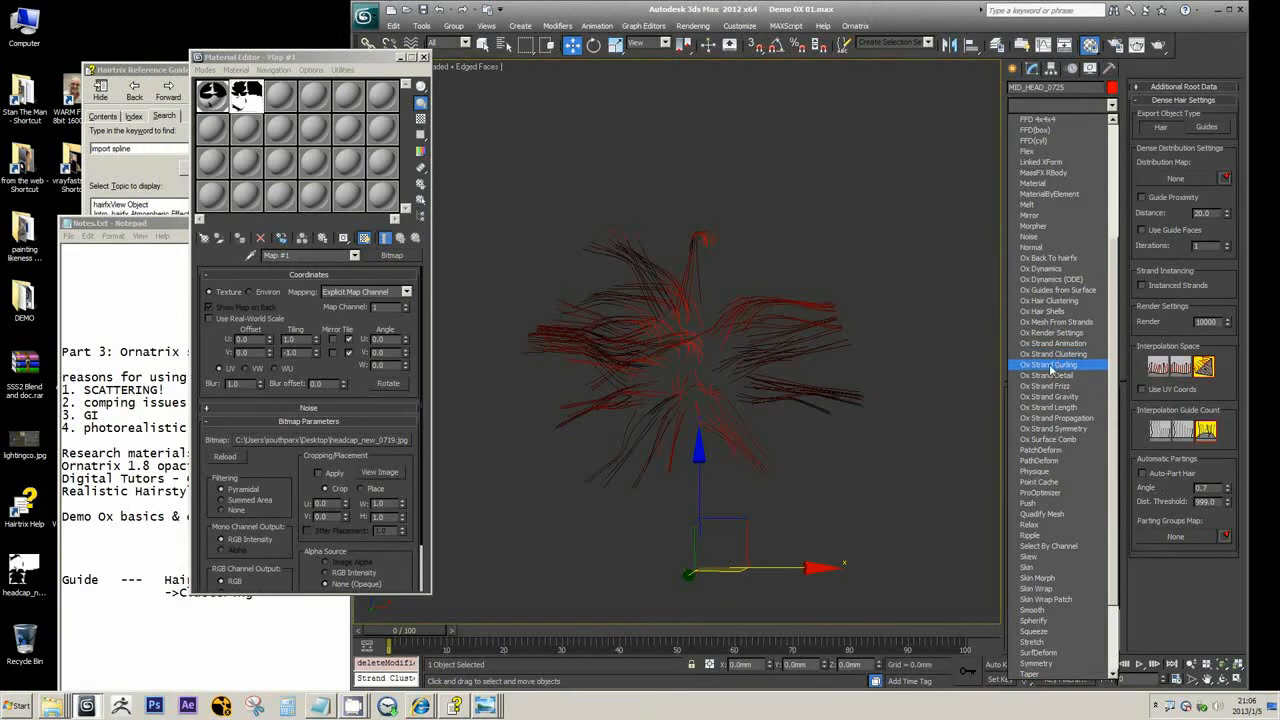
{"action": "left_click", "coordinate": [1050, 366]}
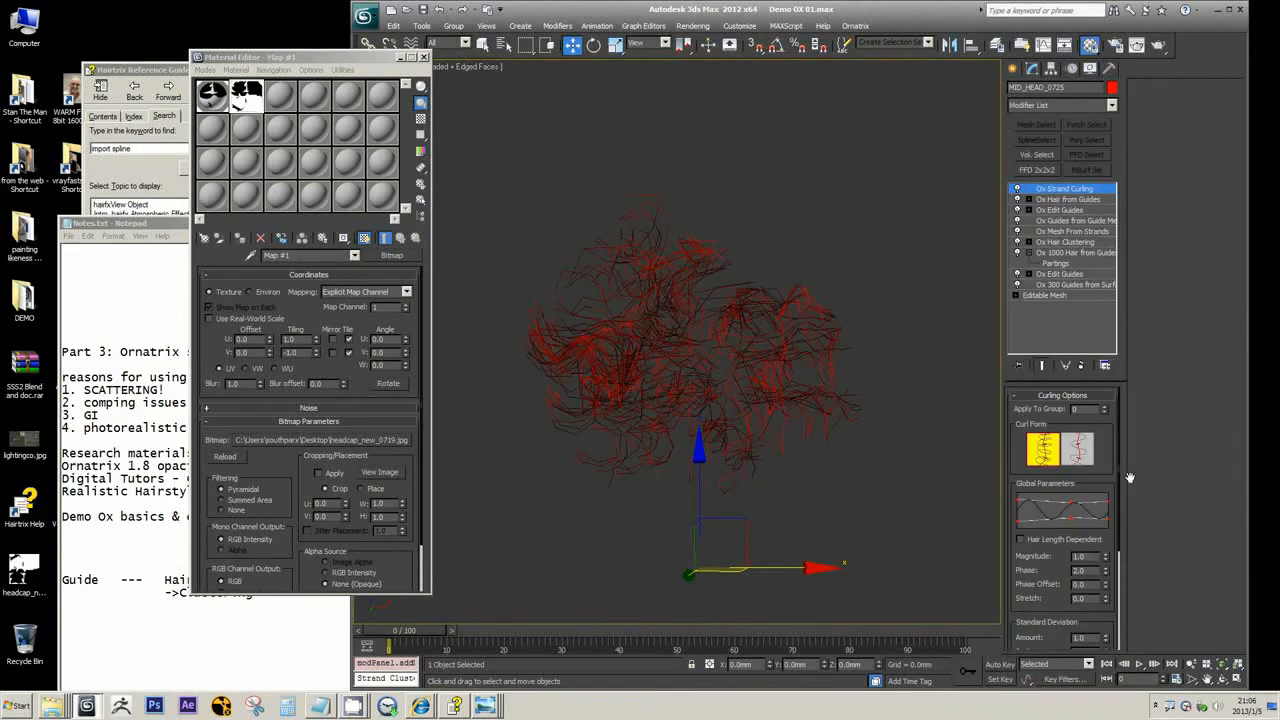
{"action": "left_click_drag", "start_coordinate": [1014, 421], "coordinate": [1013, 411]}
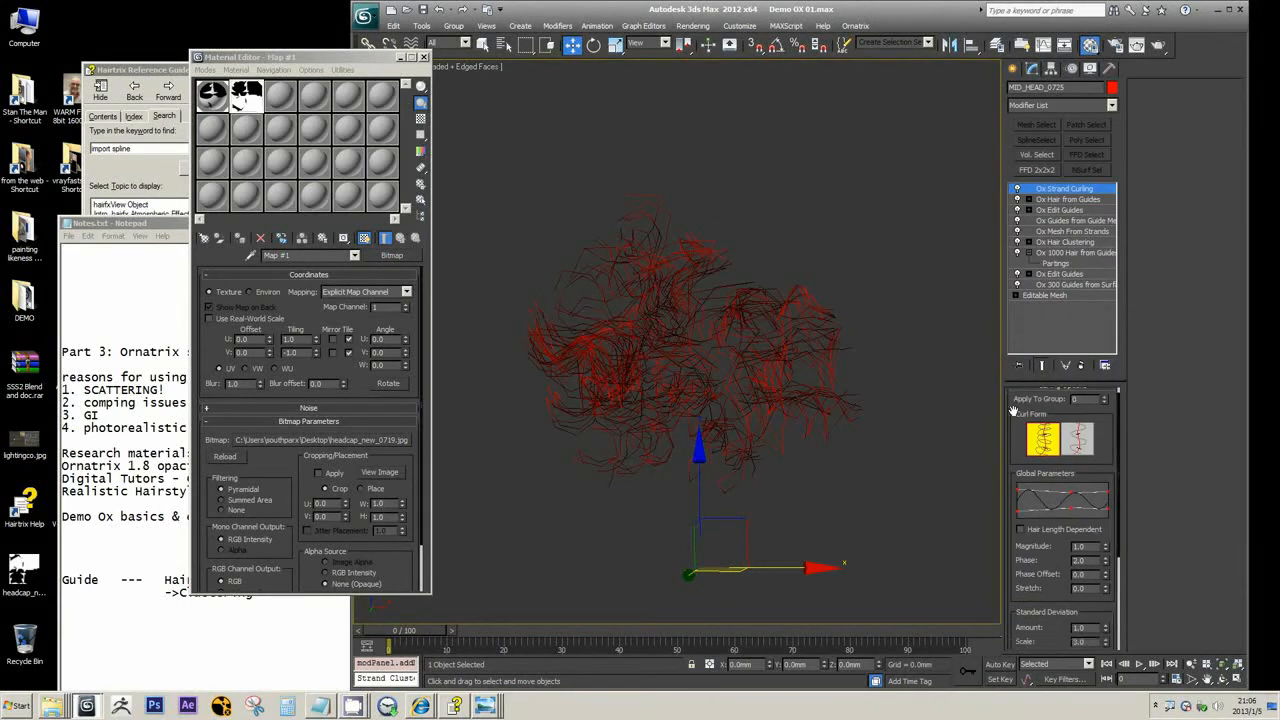
Set the strand curling's Standard Deviation Amount to 0.88 and Scale to -0.09
{"action": "scroll", "coordinate": [1013, 411], "scroll_direction": "down", "scroll_amount": 3}
{"action": "left_click_drag", "start_coordinate": [1106, 568], "coordinate": [1113, 646]}
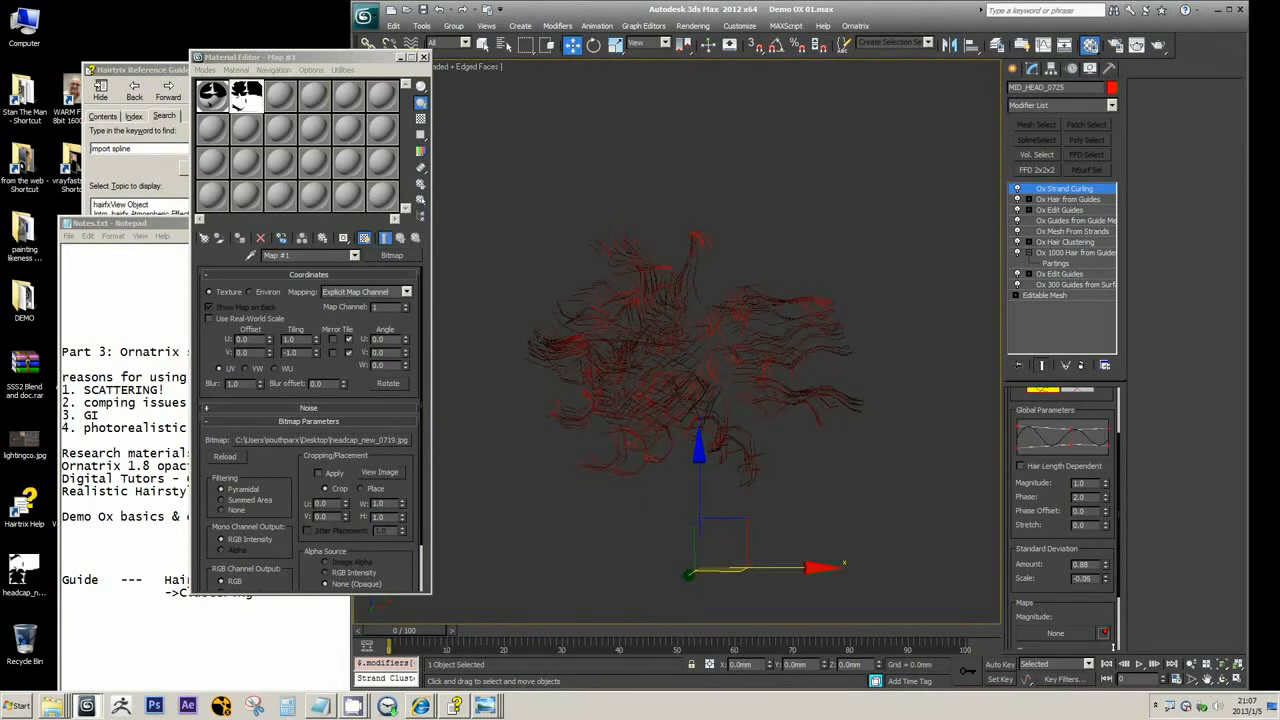
{"action": "scroll", "coordinate": [817, 456], "scroll_direction": "up", "scroll_amount": 3}
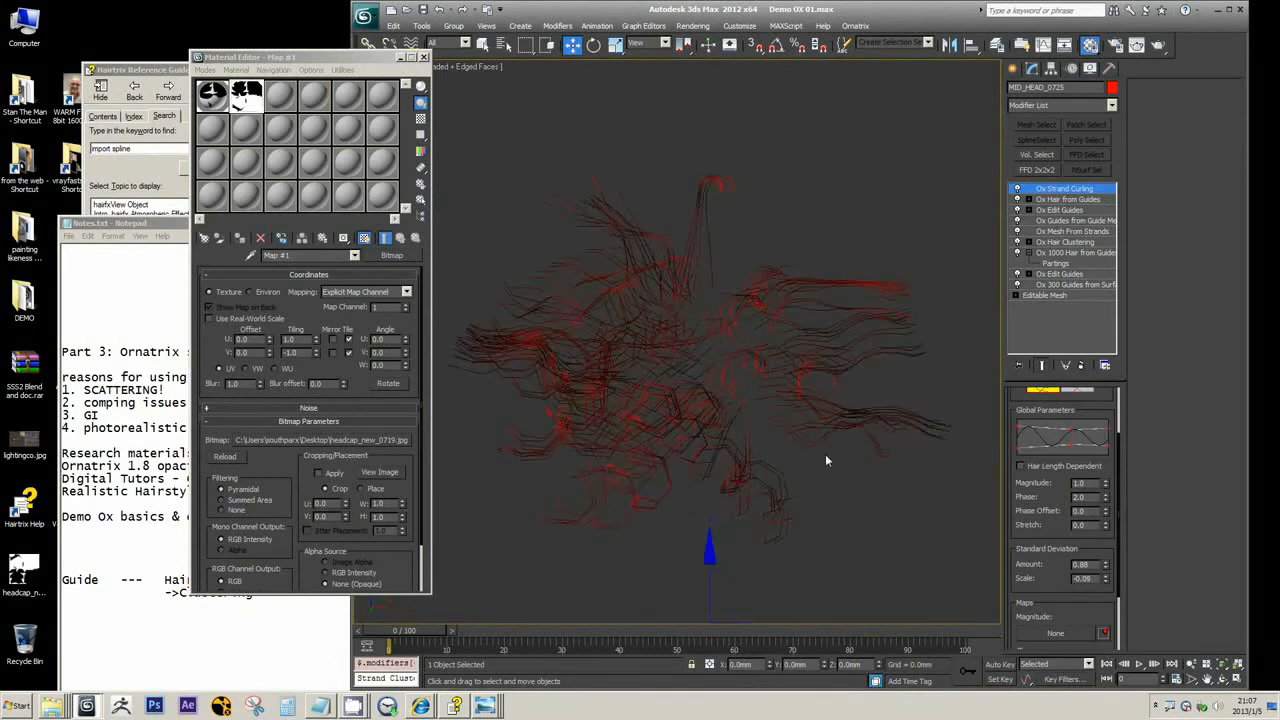
{"action": "middle_click_drag", "start_coordinate": [845, 453], "coordinate": [825, 405]}
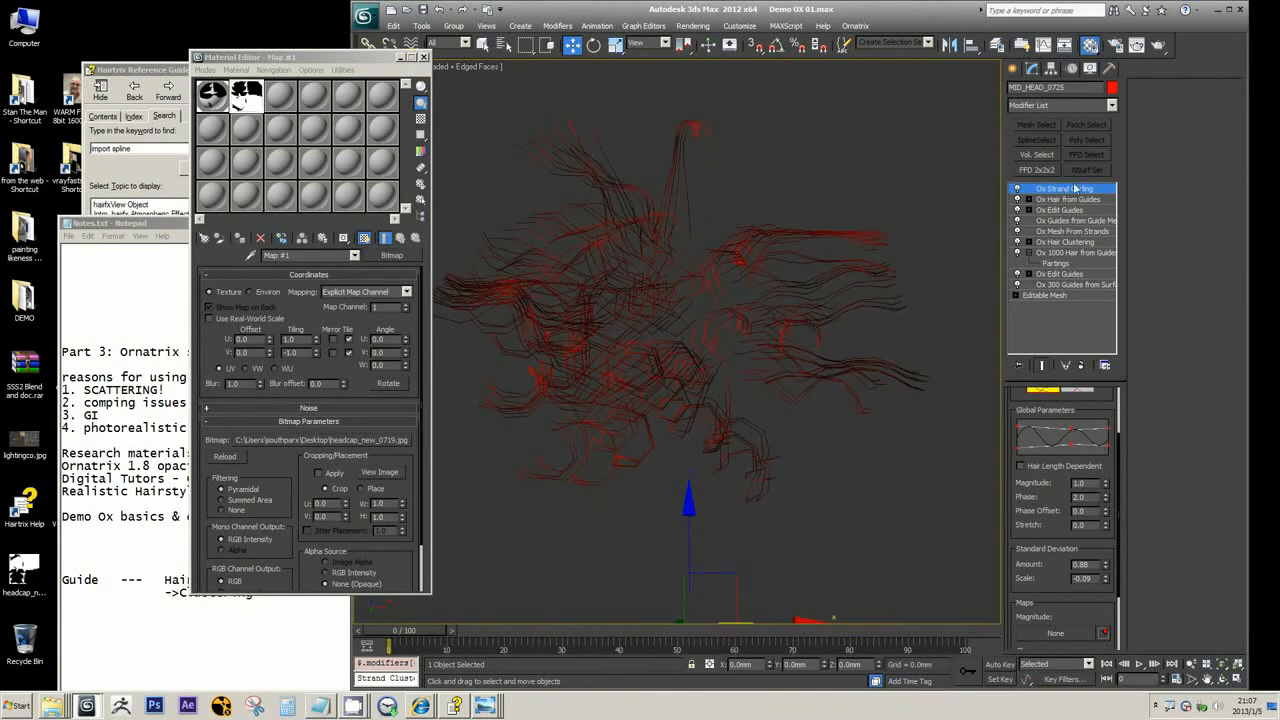
Add an Ox Strand Detail modifier above Ox Strand Curling
{"action": "left_click", "coordinate": [1112, 105]}
{"action": "scroll", "coordinate": [1123, 307], "scroll_direction": "down", "scroll_amount": 2}
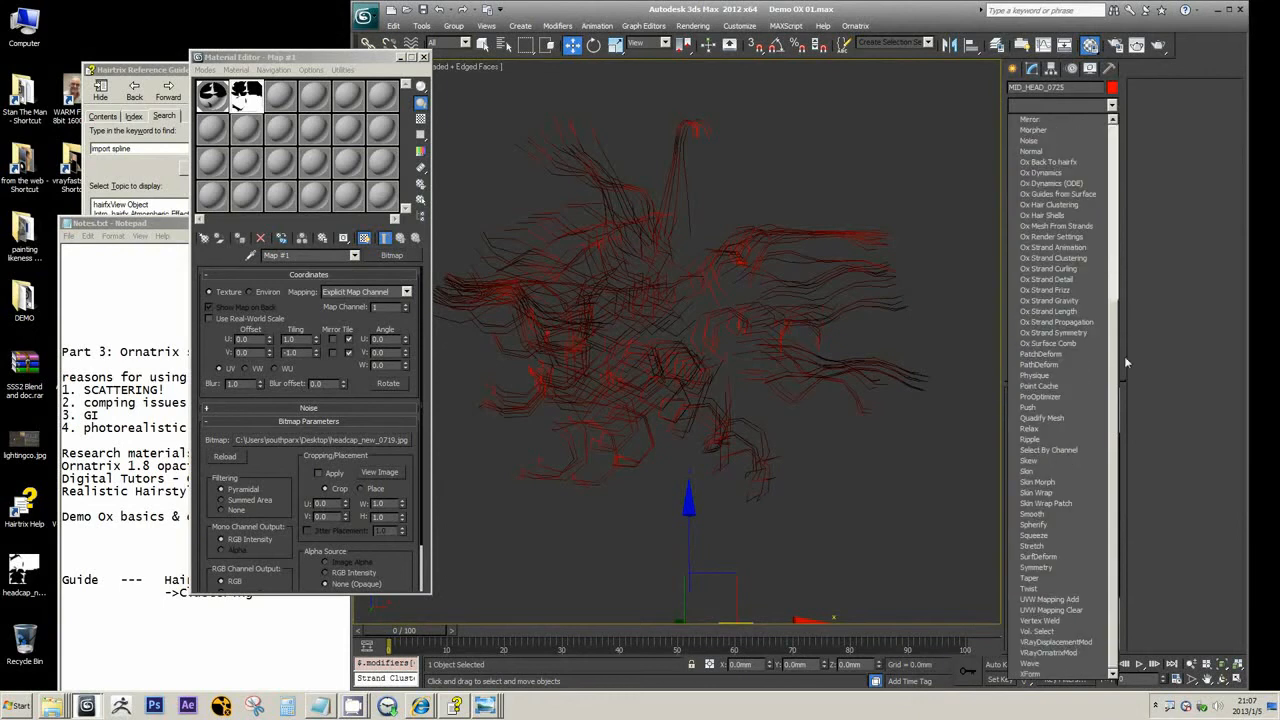
{"action": "scroll", "coordinate": [1124, 314], "scroll_direction": "up", "scroll_amount": 3}
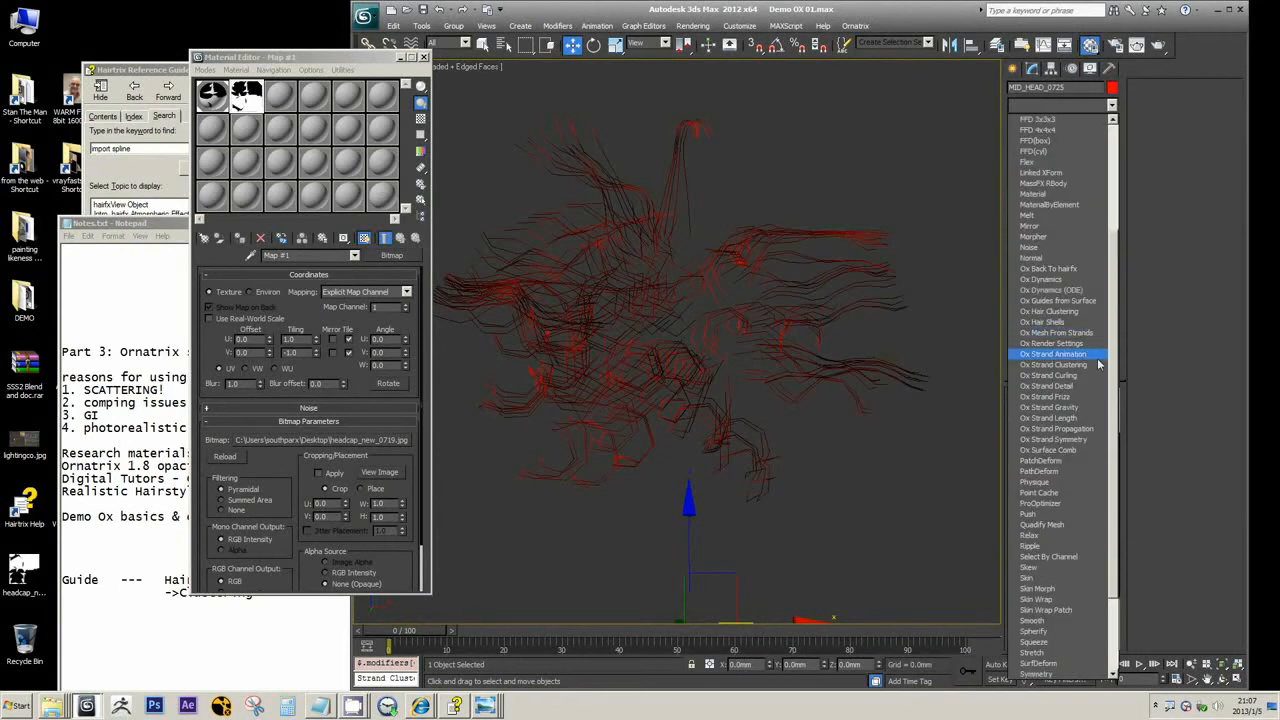
{"action": "left_click", "coordinate": [1056, 389]}
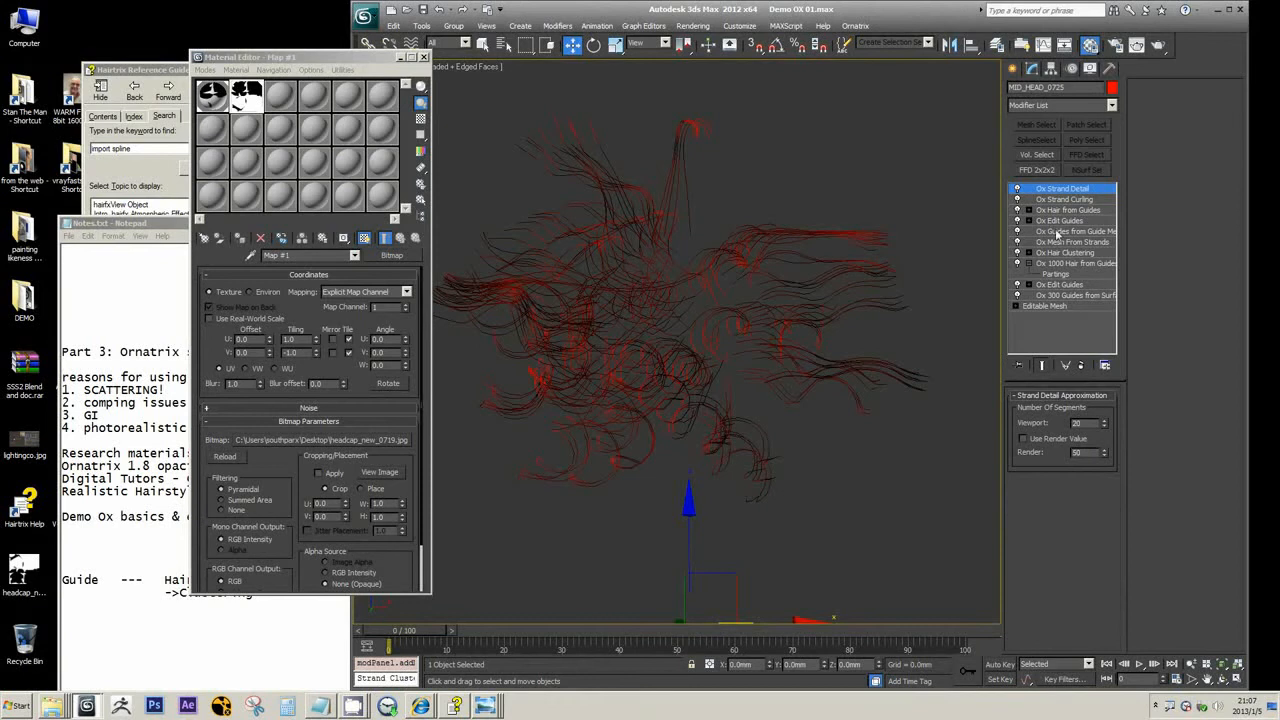
Check the number of guide points in the Ox Guides from Surface modifier and examine the angular strands without strand detail
{"action": "left_click", "coordinate": [1065, 296]}
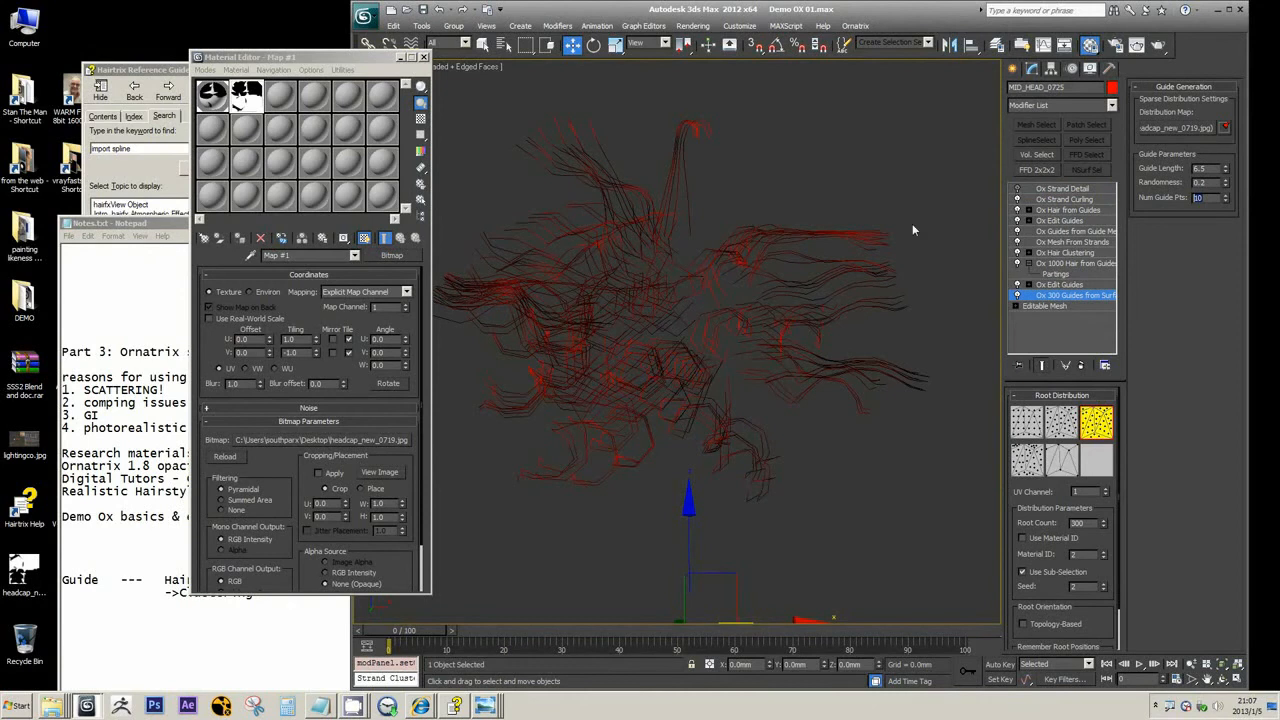
{"action": "scroll", "coordinate": [820, 403], "scroll_direction": "up", "scroll_amount": 3}
{"action": "scroll", "coordinate": [820, 403], "scroll_direction": "up", "scroll_amount": 2}
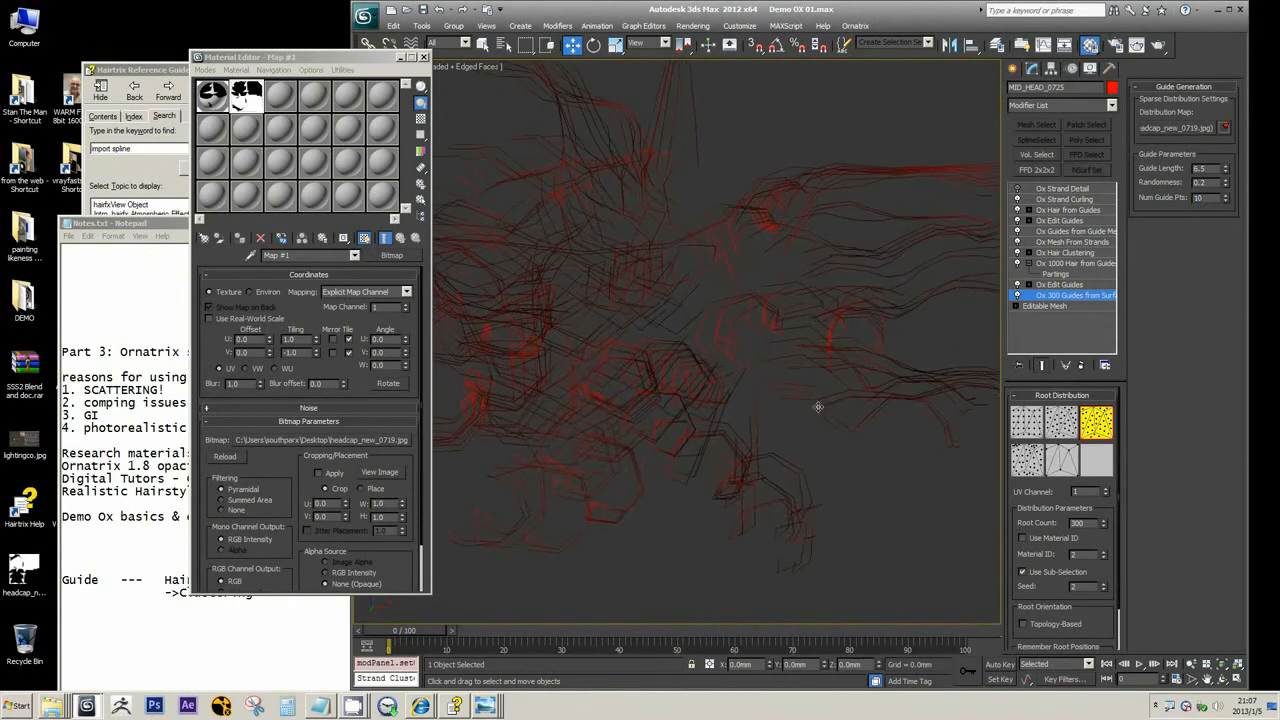
Check Ox Strand Detail's render segments, turn the modifier back on, and compare the smoothness of the curls
{"action": "left_click", "coordinate": [1063, 189]}
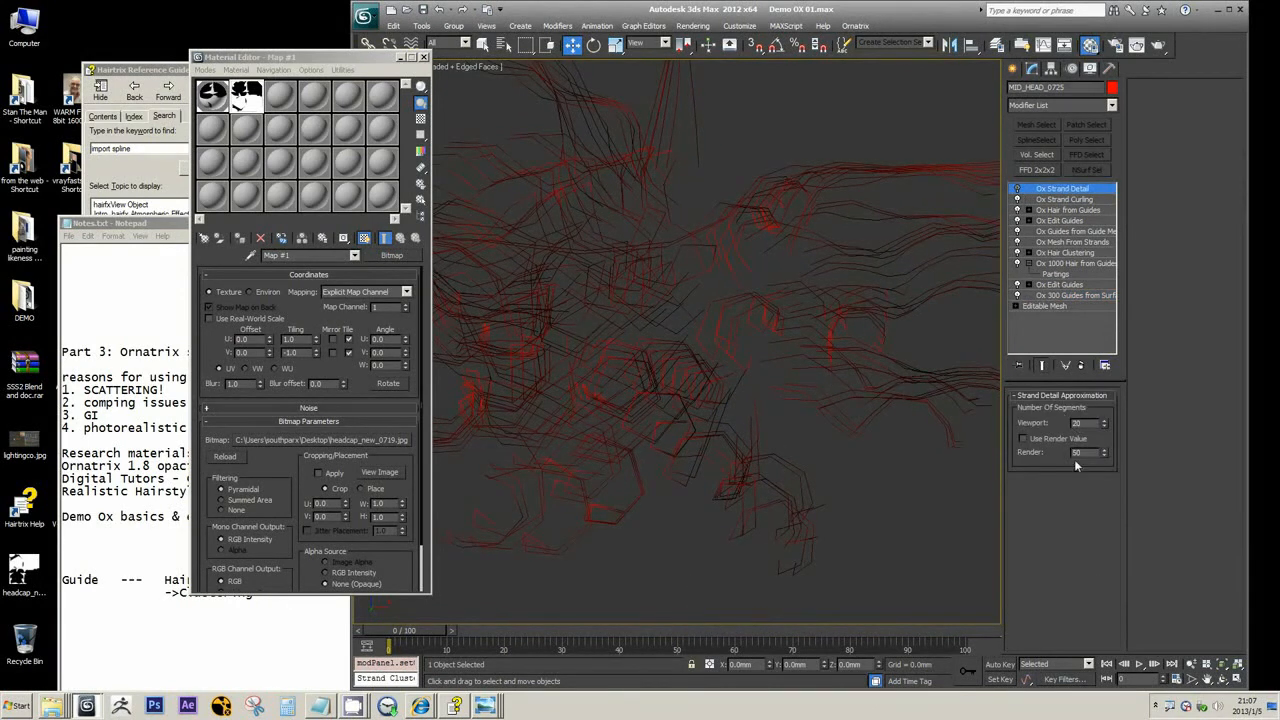
{"action": "double_click", "coordinate": [1080, 452]}
{"action": "left_click", "coordinate": [1017, 190]}
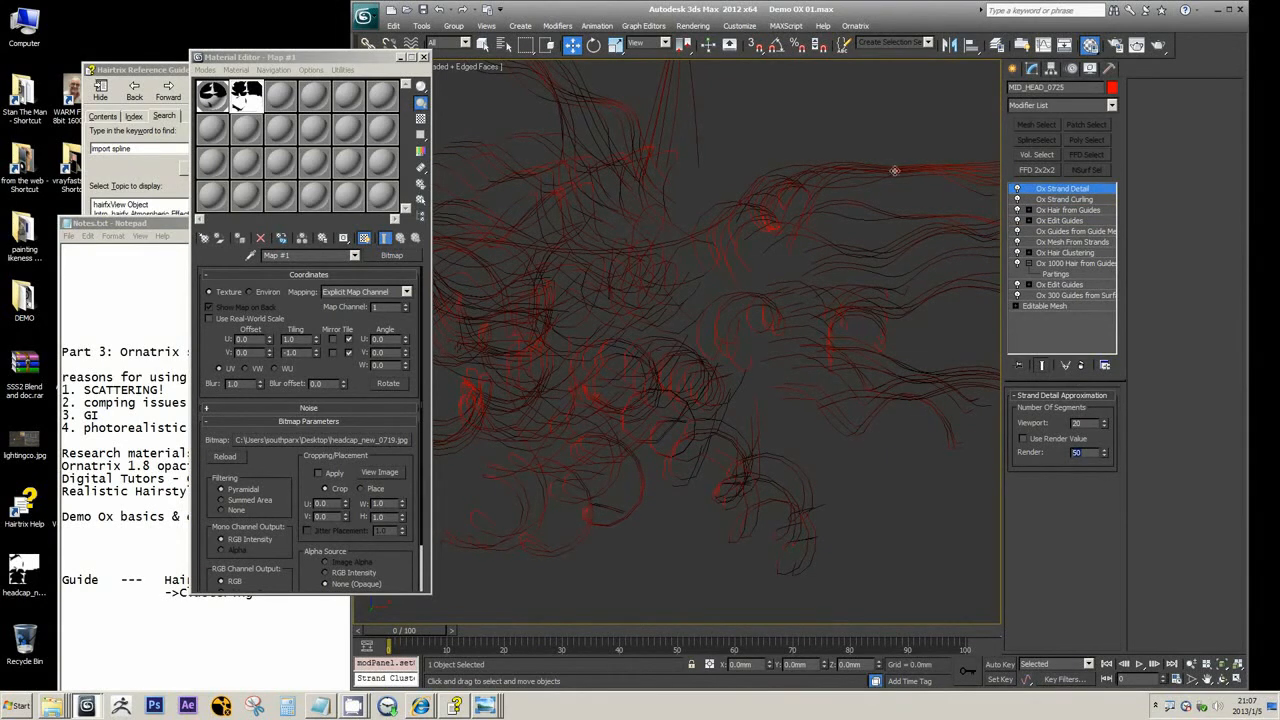
{"action": "scroll", "coordinate": [882, 285], "scroll_direction": "down", "scroll_amount": 6}
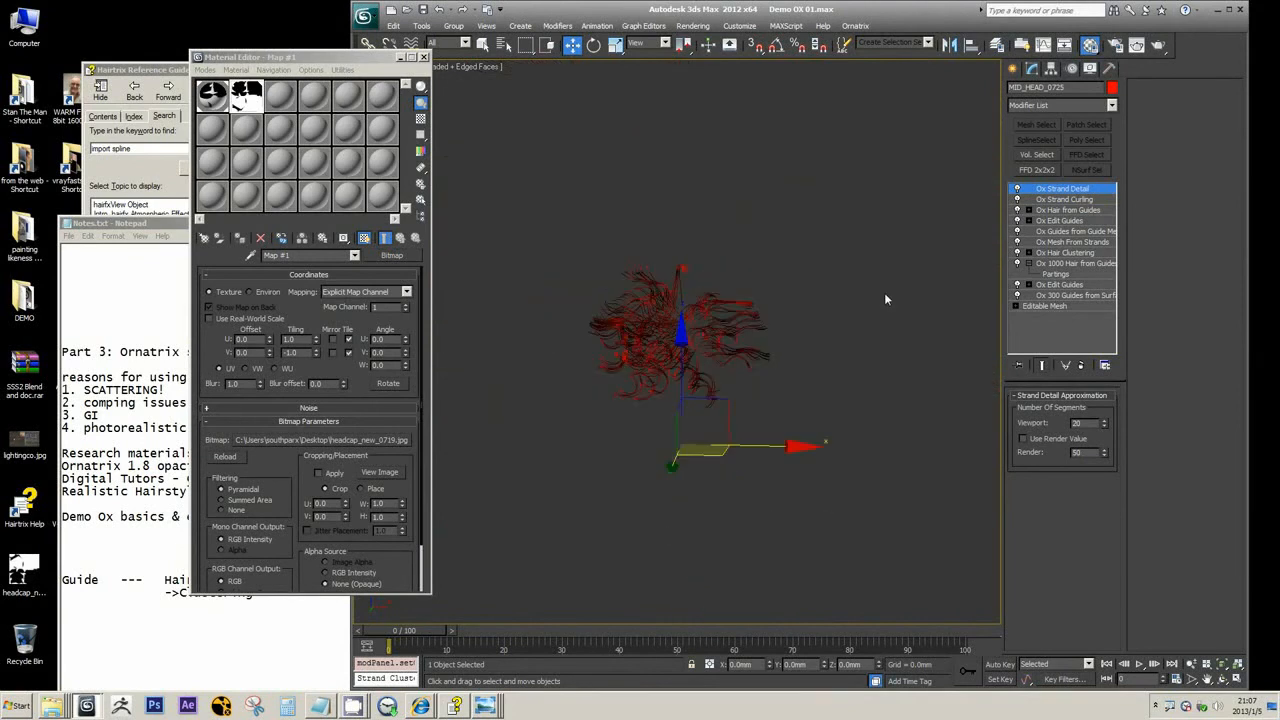
{"action": "scroll", "coordinate": [645, 330], "scroll_direction": "up", "scroll_amount": 5}
{"action": "scroll", "coordinate": [638, 325], "scroll_direction": "up", "scroll_amount": 2}
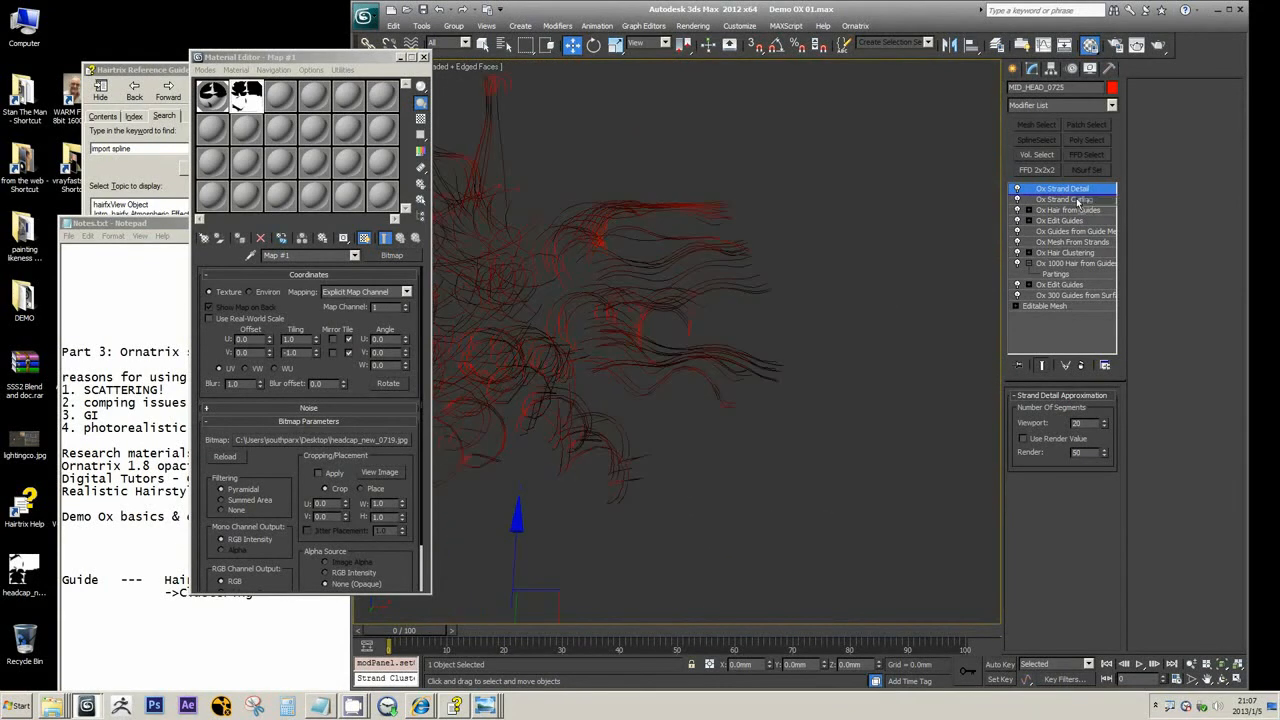
Move Ox Strand Detail below Ox Strand Curling and set its Viewport segments to 50
{"action": "left_click_drag", "start_coordinate": [1078, 211], "coordinate": [1078, 207]}
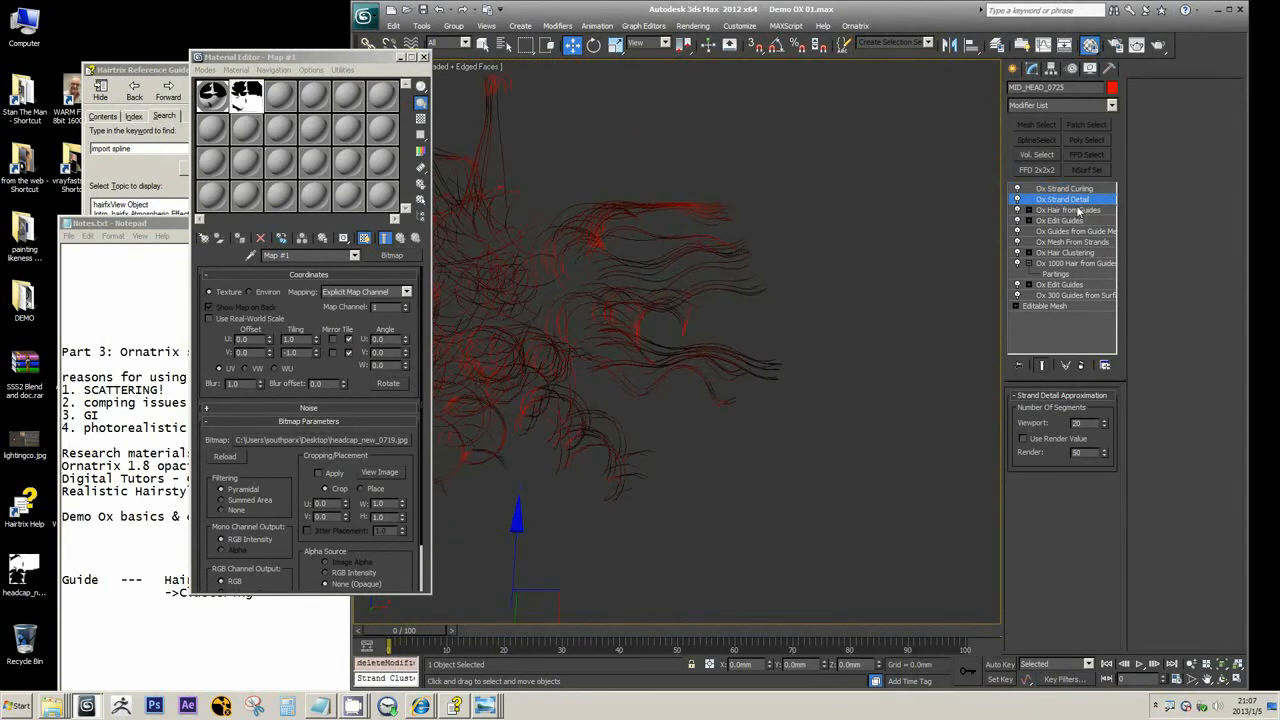
{"action": "type", "text": "50"}
{"action": "key", "text": "Return"}
{"action": "scroll", "coordinate": [654, 440], "scroll_direction": "up", "scroll_amount": 2}
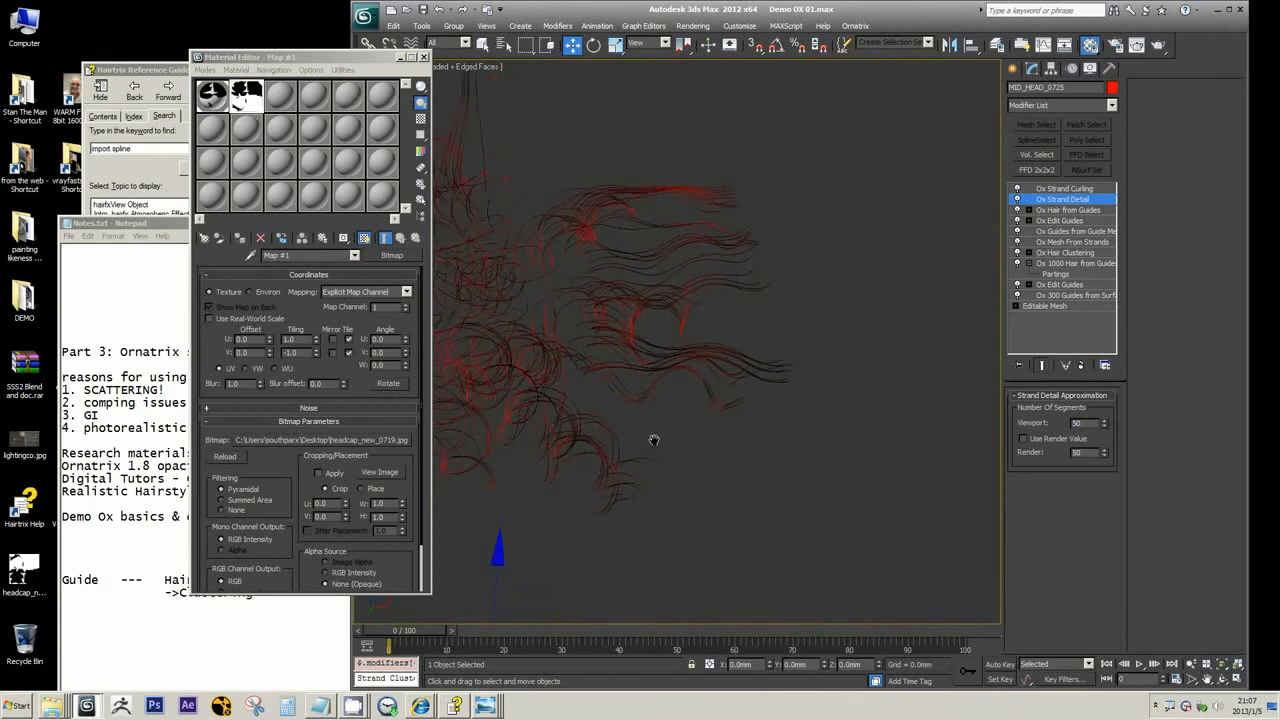
{"action": "scroll", "coordinate": [654, 440], "scroll_direction": "up", "scroll_amount": 1}
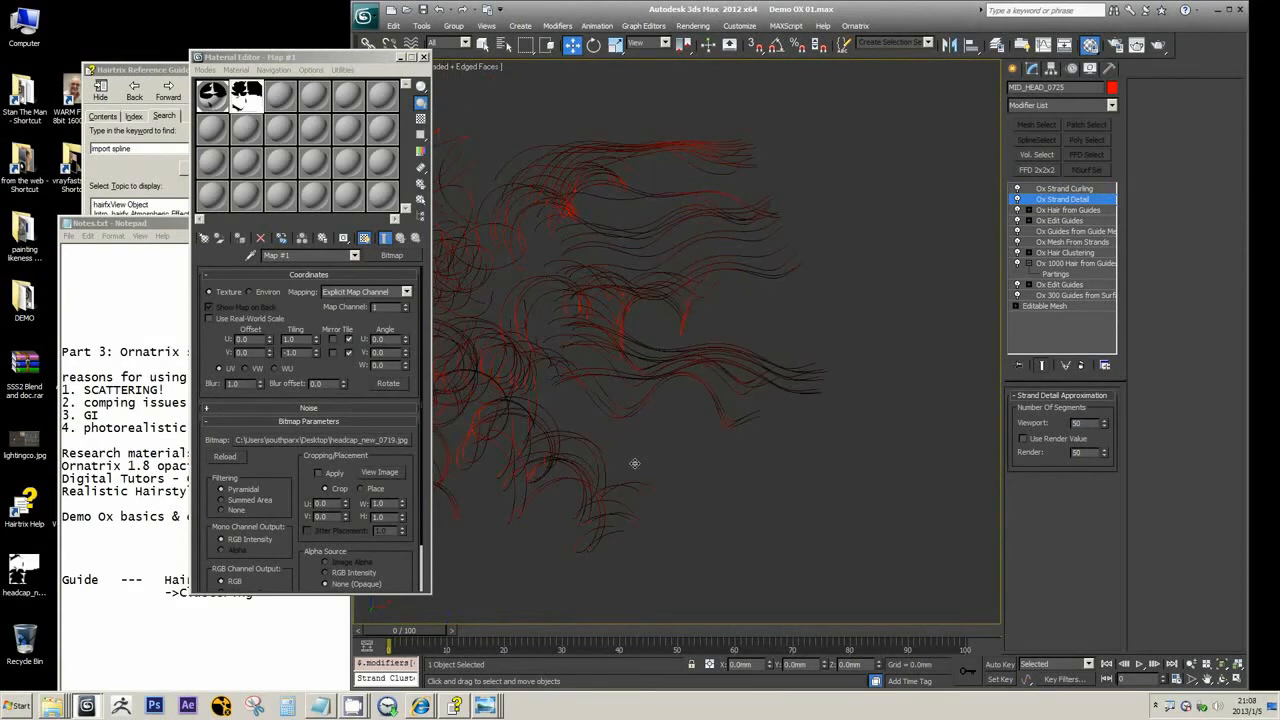
{"action": "scroll", "coordinate": [634, 463], "scroll_direction": "down", "scroll_amount": 5}
{"action": "scroll", "coordinate": [674, 342], "scroll_direction": "up", "scroll_amount": 5}
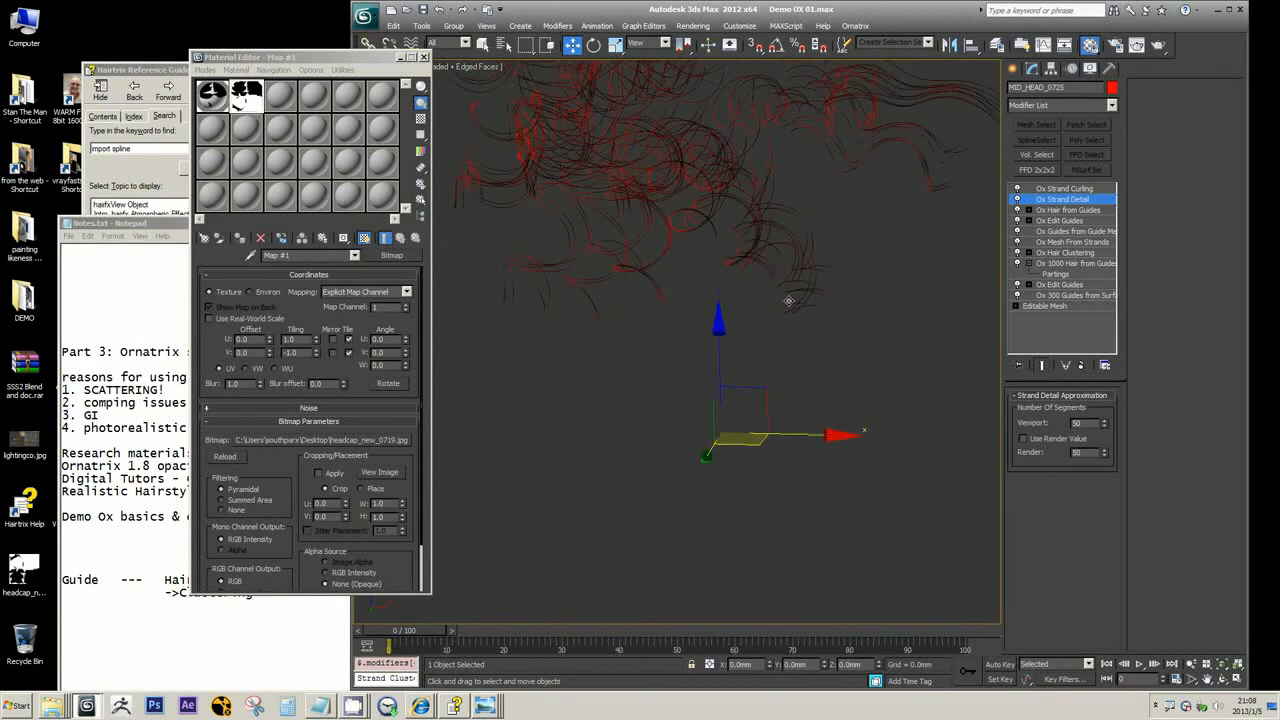
{"action": "middle_click_drag", "start_coordinate": [789, 301], "coordinate": [768, 331]}
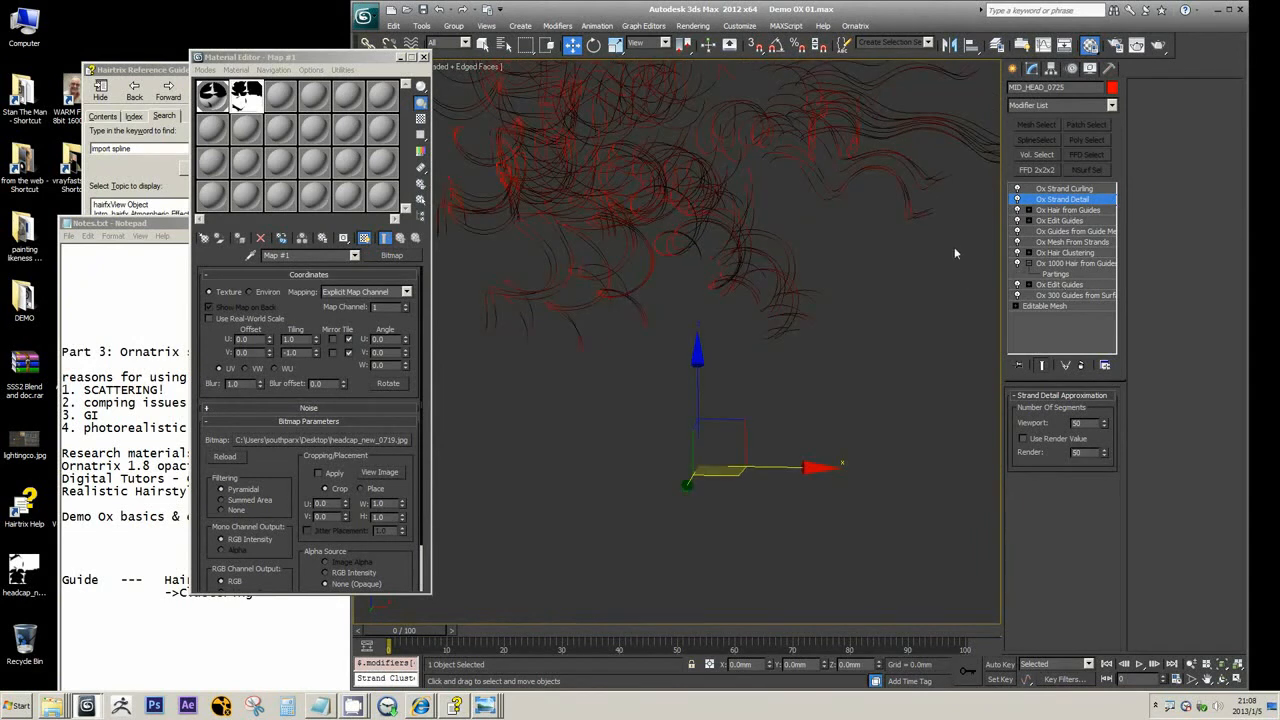
Set the Viewport segments of the Ox Strand Detail modifier below Ox Strand Curling to 30
{"action": "scroll", "coordinate": [824, 471], "scroll_direction": "down", "scroll_amount": 3}
{"action": "scroll", "coordinate": [824, 471], "scroll_direction": "down", "scroll_amount": 3}
{"action": "middle_click_drag", "start_coordinate": [735, 254], "coordinate": [703, 354]}
{"action": "scroll", "coordinate": [703, 354], "scroll_direction": "up", "scroll_amount": 3}
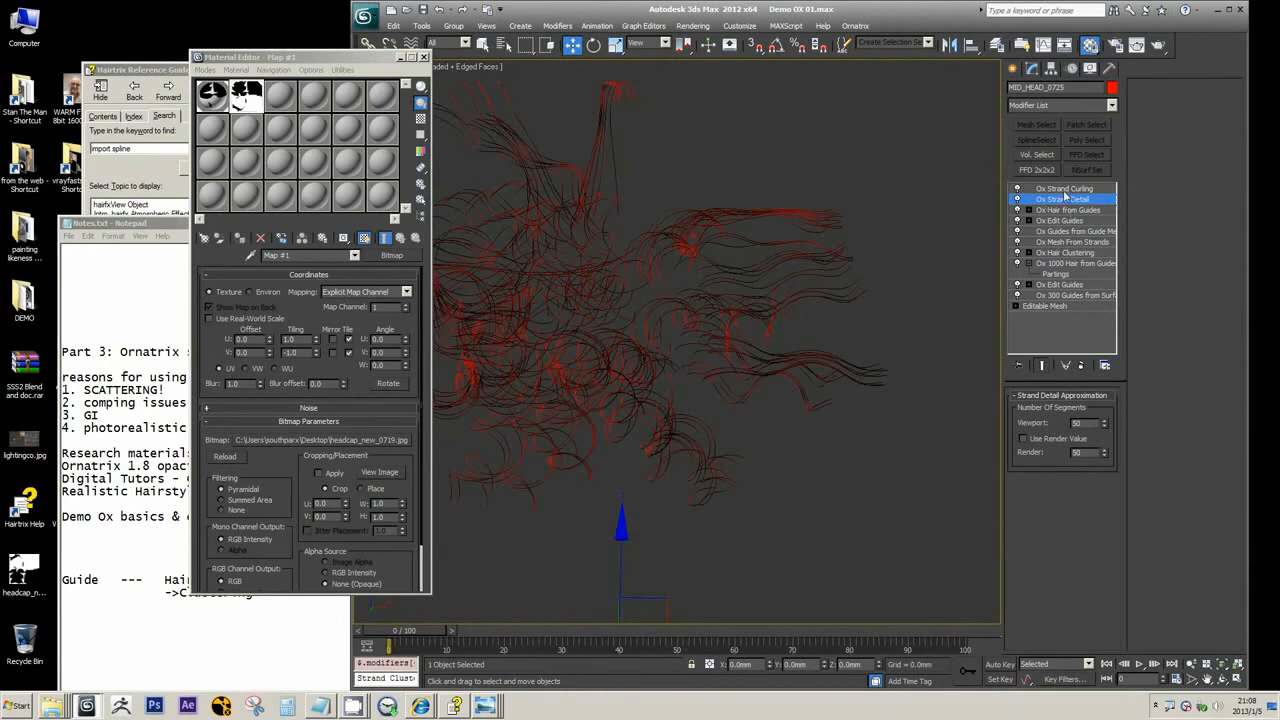
{"action": "middle_click_drag", "start_coordinate": [762, 363], "coordinate": [848, 278]}
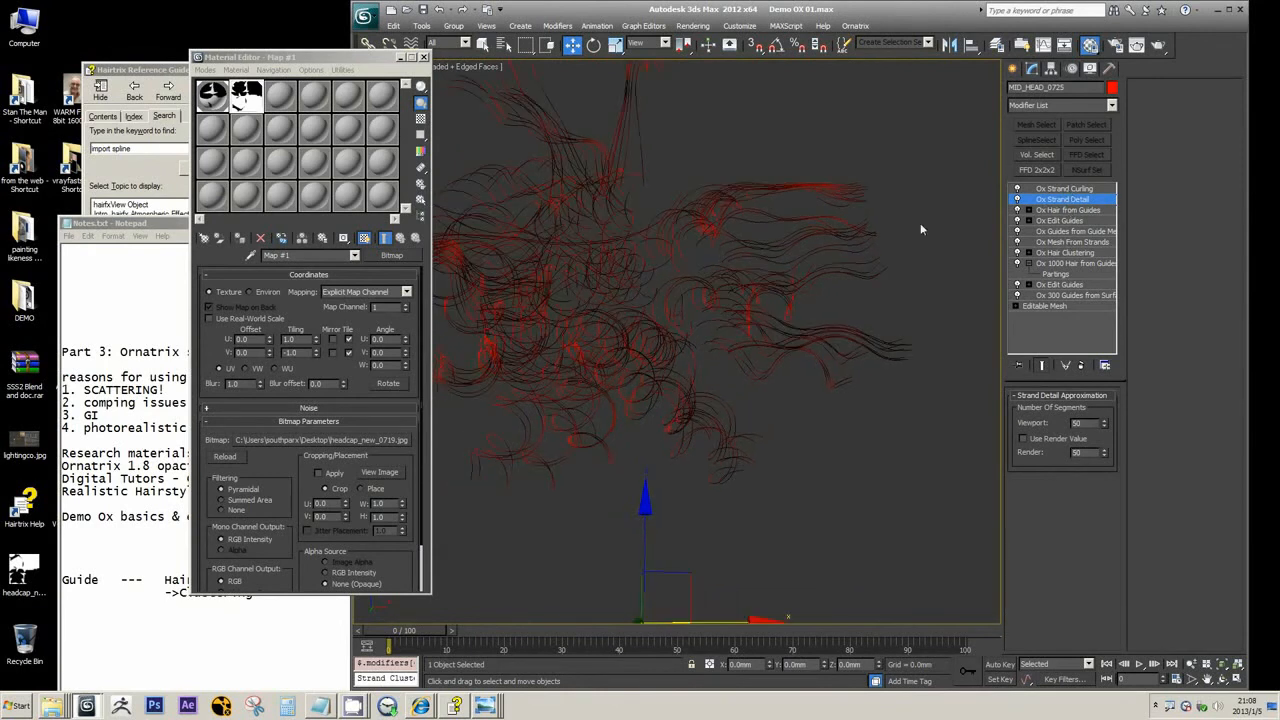
{"action": "left_click", "coordinate": [1074, 189]}
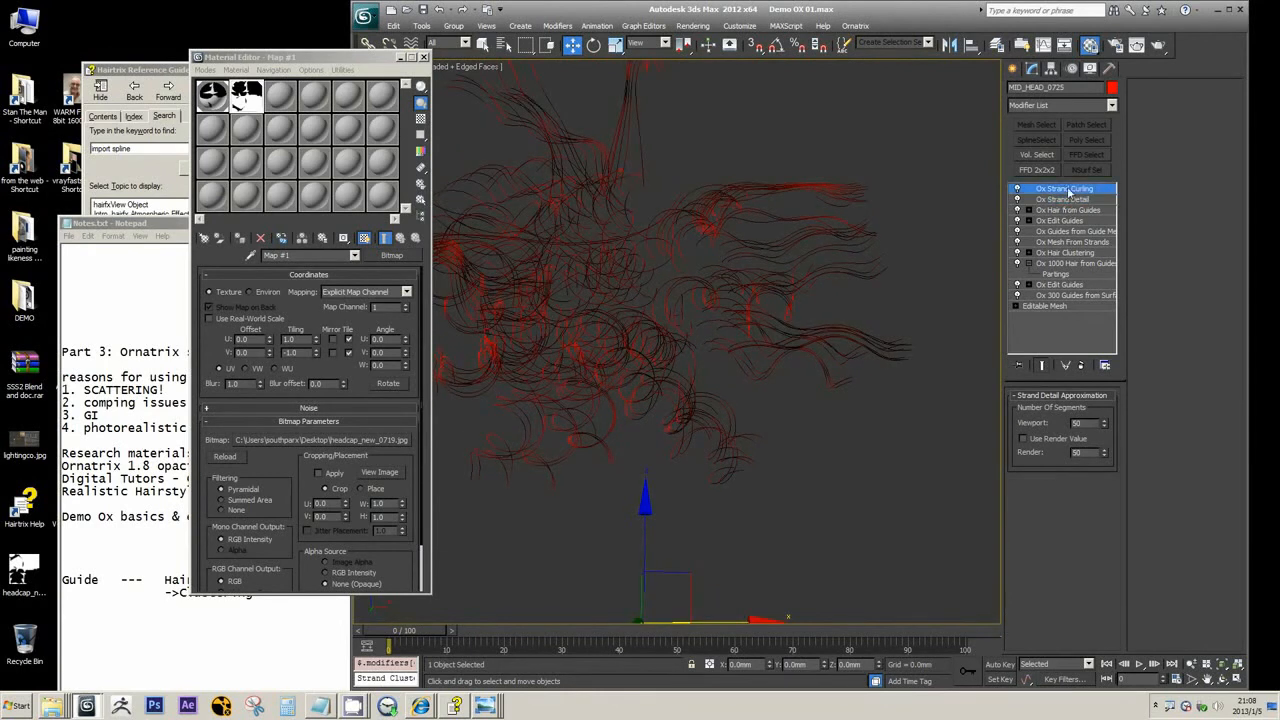
{"action": "left_click", "coordinate": [1068, 200]}
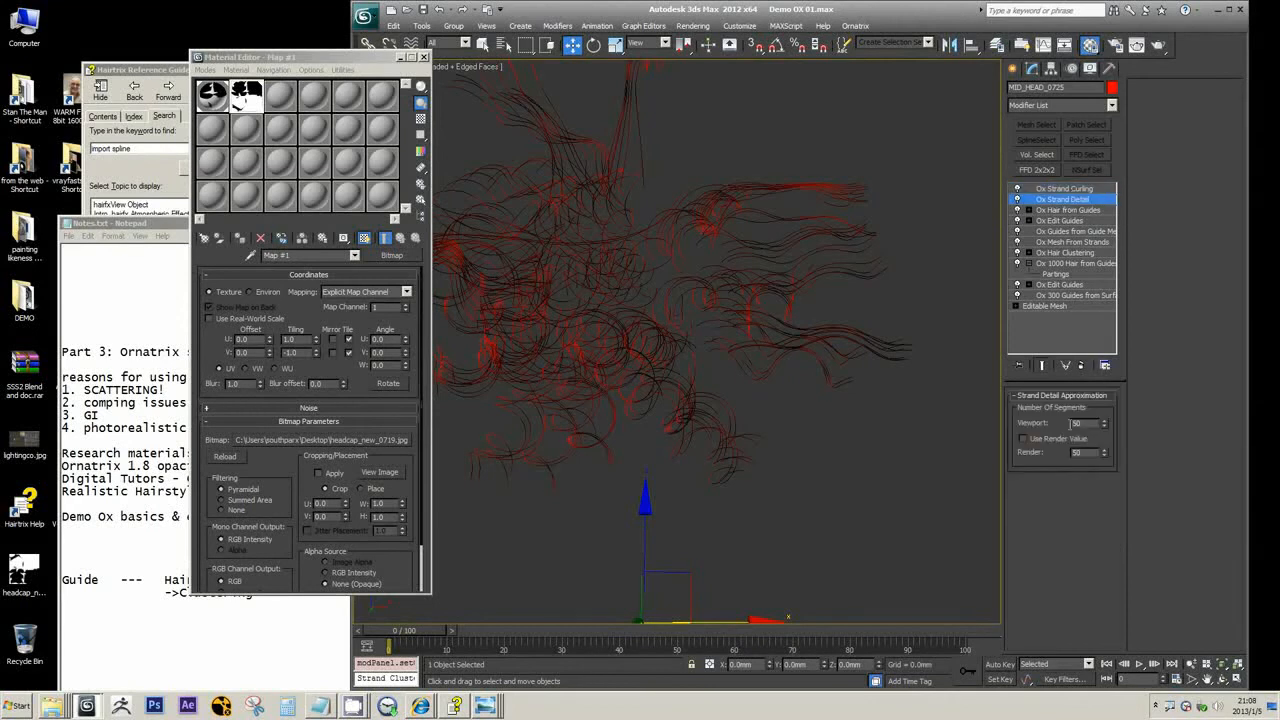
{"action": "key", "text": "Return"}
{"action": "type", "text": "30"}
{"action": "key", "text": "Return"}
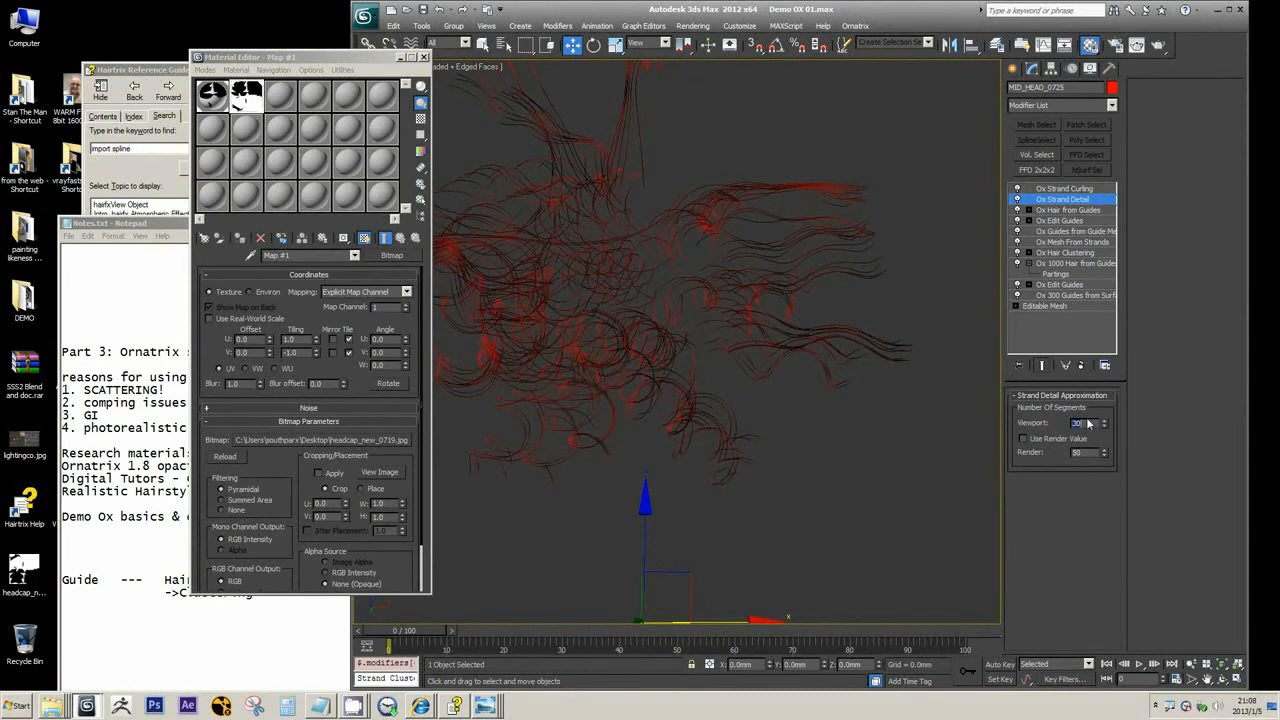
Add a second Ox Strand Detail modifier above Ox Strand Curling and rename it Ox Strand Detail 50
{"action": "left_click", "coordinate": [1083, 190]}
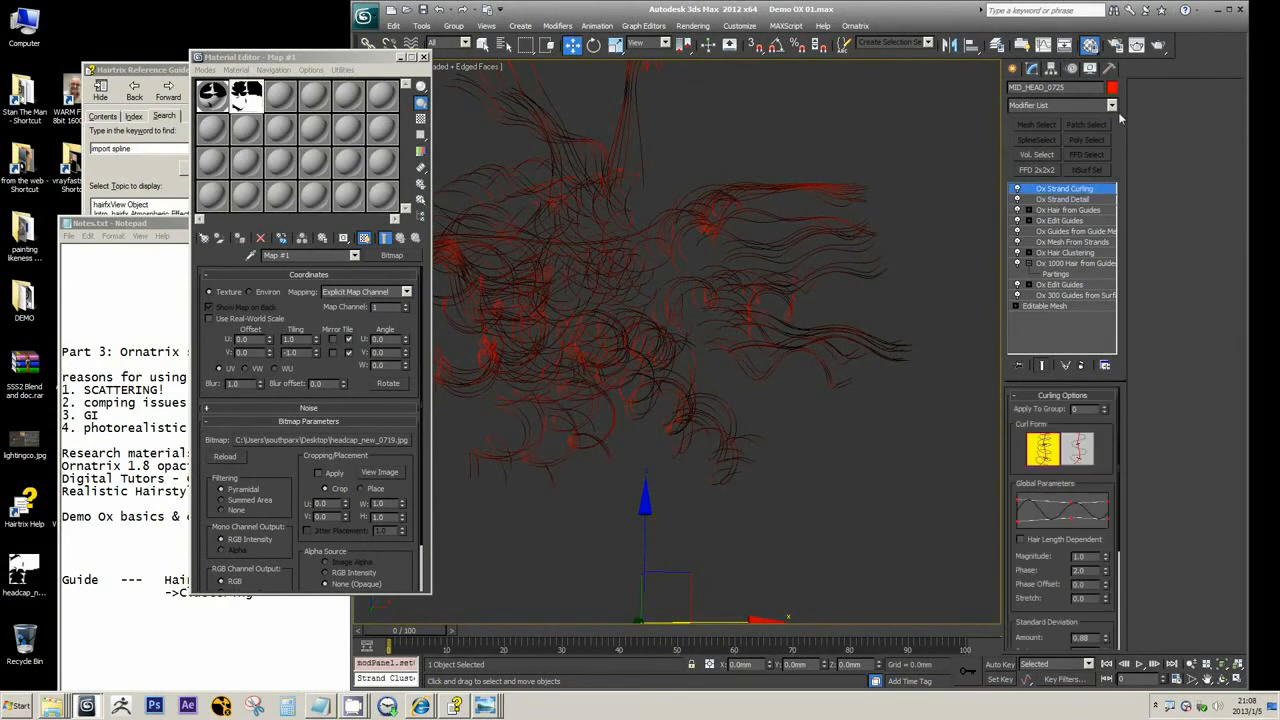
{"action": "left_click", "coordinate": [1111, 105]}
{"action": "left_click_drag", "start_coordinate": [1118, 160], "coordinate": [1118, 274]}
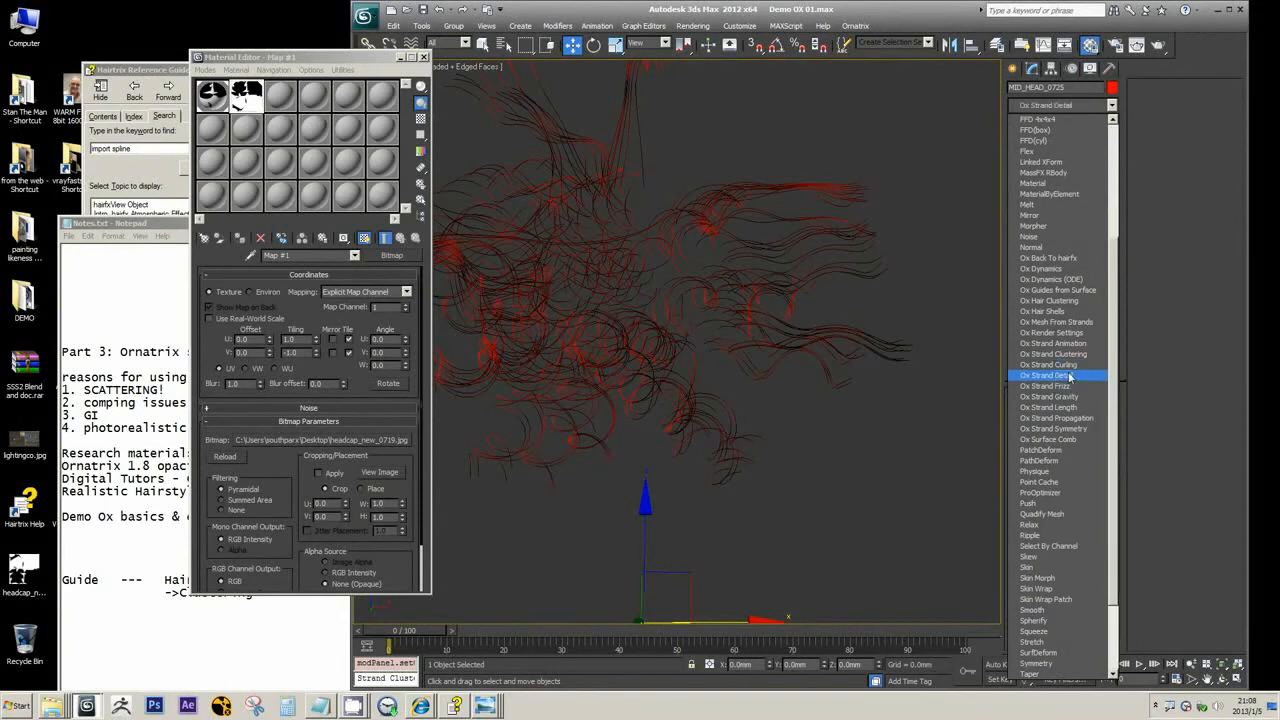
{"action": "left_click", "coordinate": [1070, 376]}
{"action": "right_click", "coordinate": [1075, 192]}
{"action": "left_click", "coordinate": [1095, 194]}
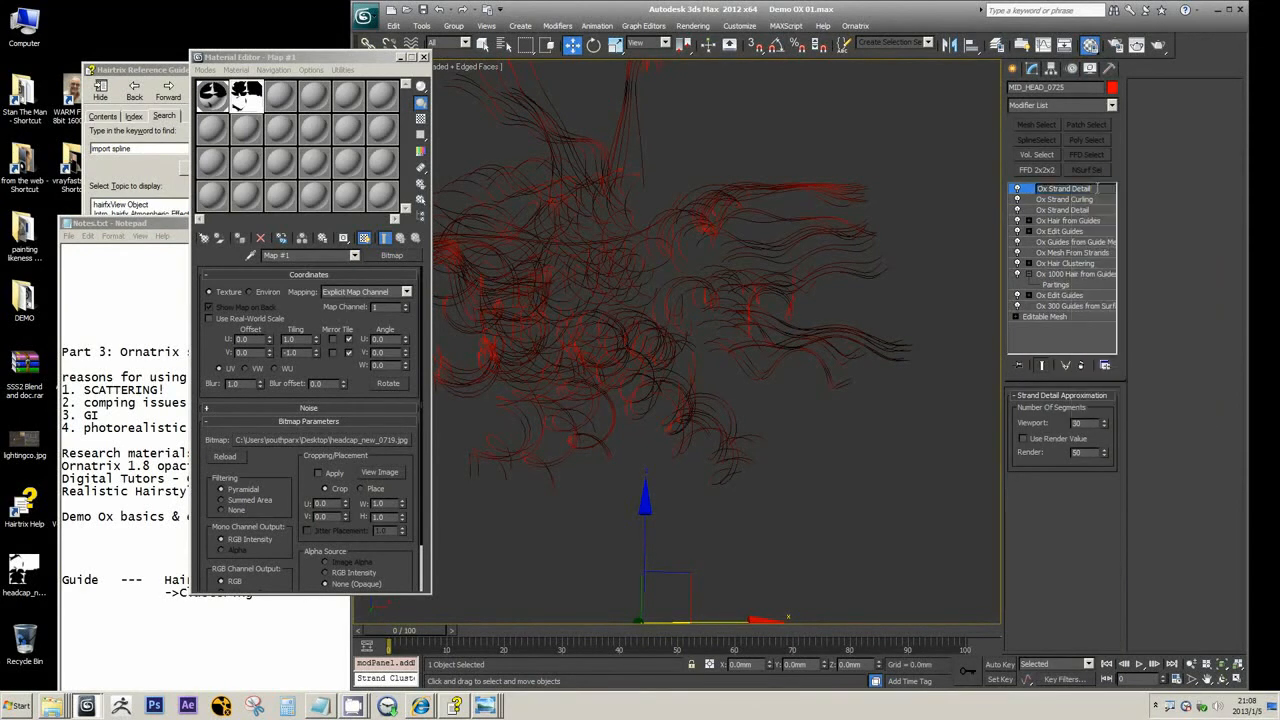
{"action": "type", "text": "50"}
{"action": "key", "text": "Return"}
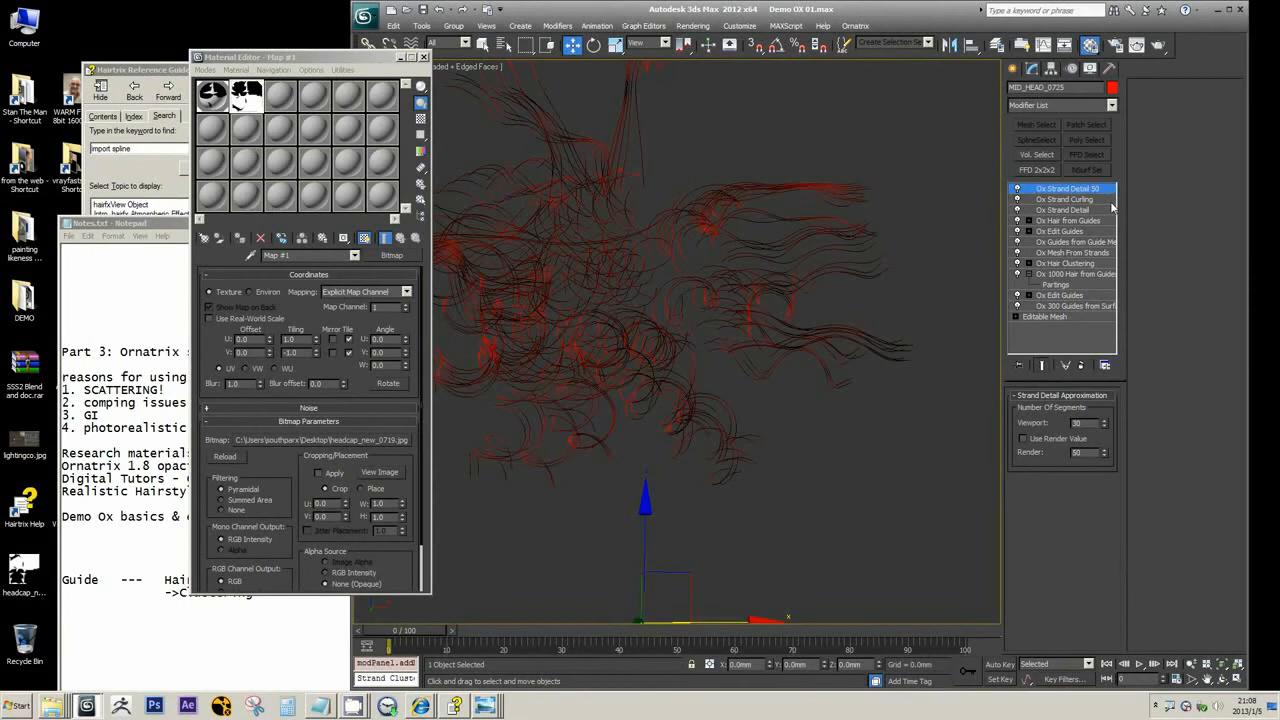
{"action": "left_click_drag", "start_coordinate": [1085, 424], "coordinate": [1056, 424]}
Rename the strand detail modifier below Ox Strand Curling as Ox Strand Detail 30
{"action": "left_click", "coordinate": [1069, 212]}
{"action": "right_click", "coordinate": [1083, 213]}
{"action": "left_click", "coordinate": [1105, 215]}
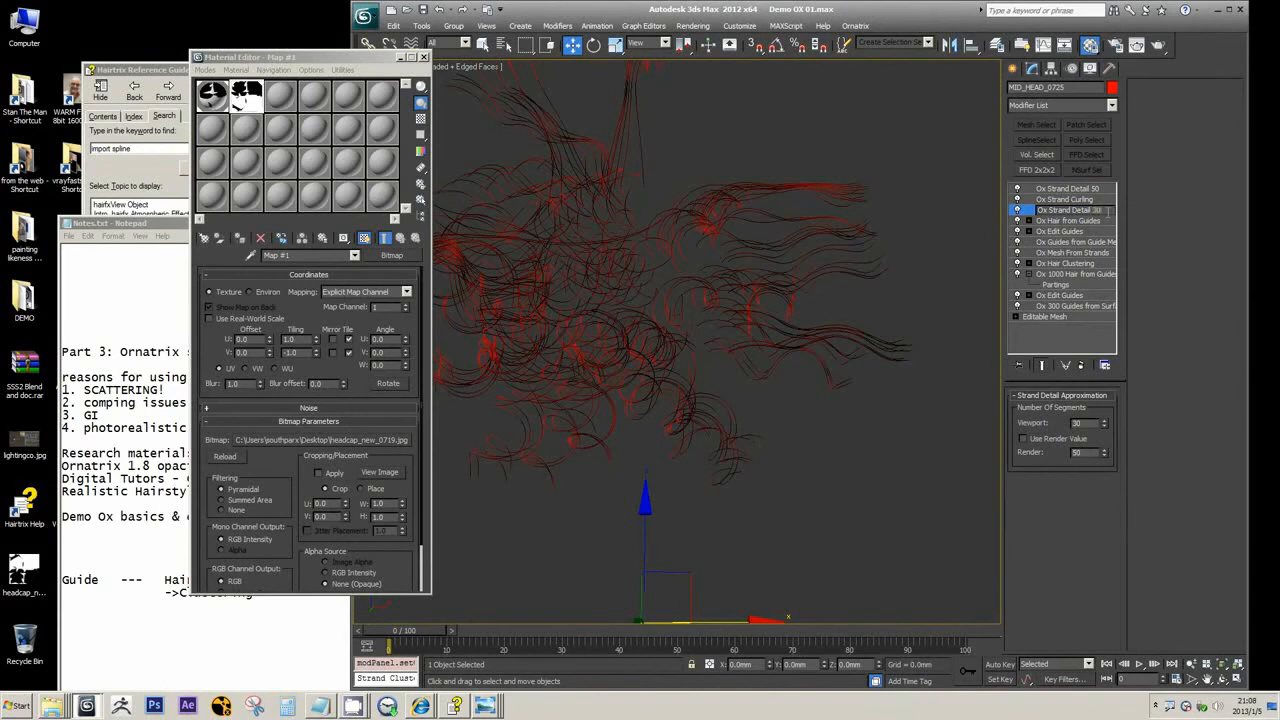
{"action": "key", "text": "Return"}
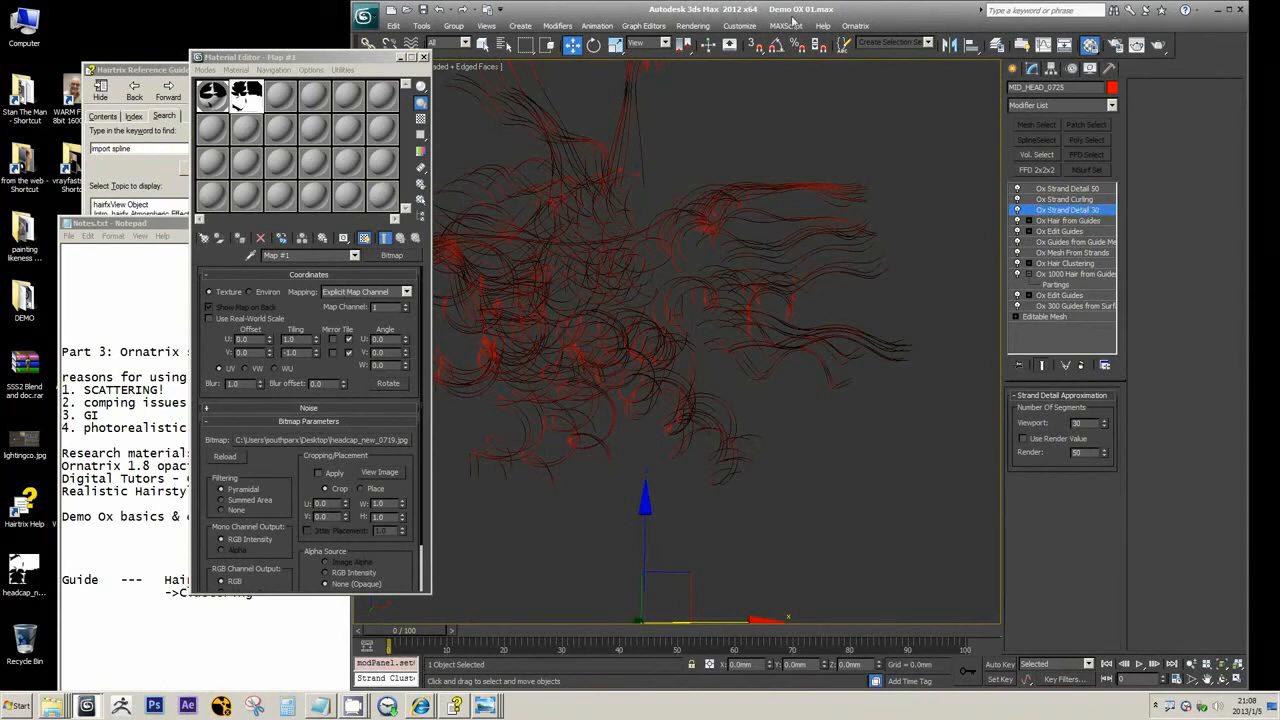
Save the scene as Demo OX 01.max in the Desktop's DEMO folder, replacing the existing file
{"action": "left_click", "coordinate": [423, 9]}
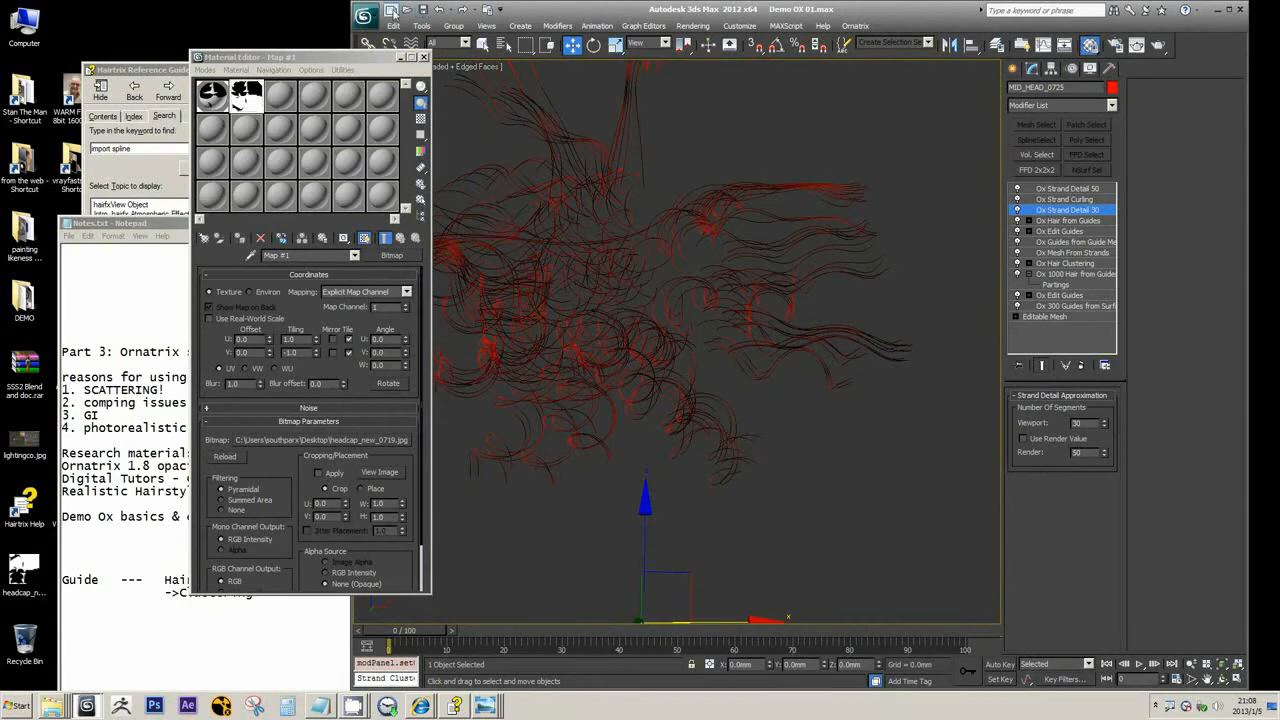
{"action": "left_click", "coordinate": [365, 16]}
{"action": "left_click", "coordinate": [366, 16]}
{"action": "left_click", "coordinate": [366, 15]}
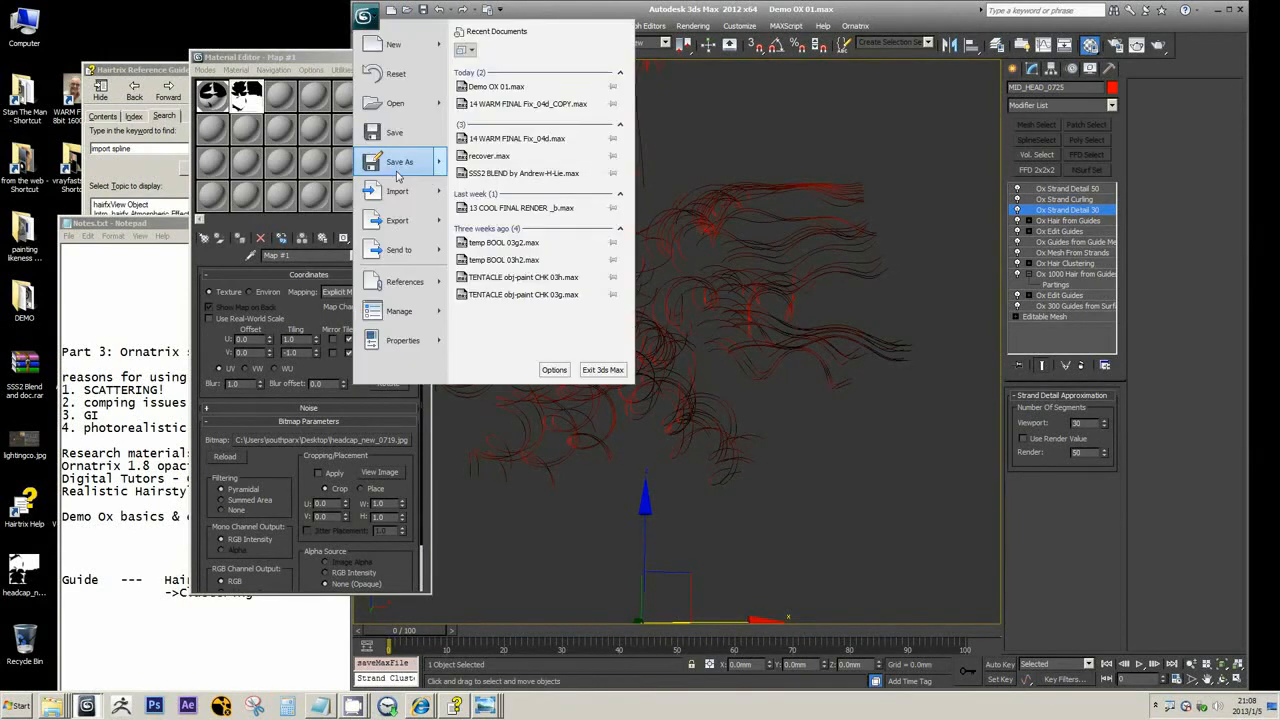
{"action": "left_click", "coordinate": [396, 176]}
{"action": "left_click", "coordinate": [415, 48]}
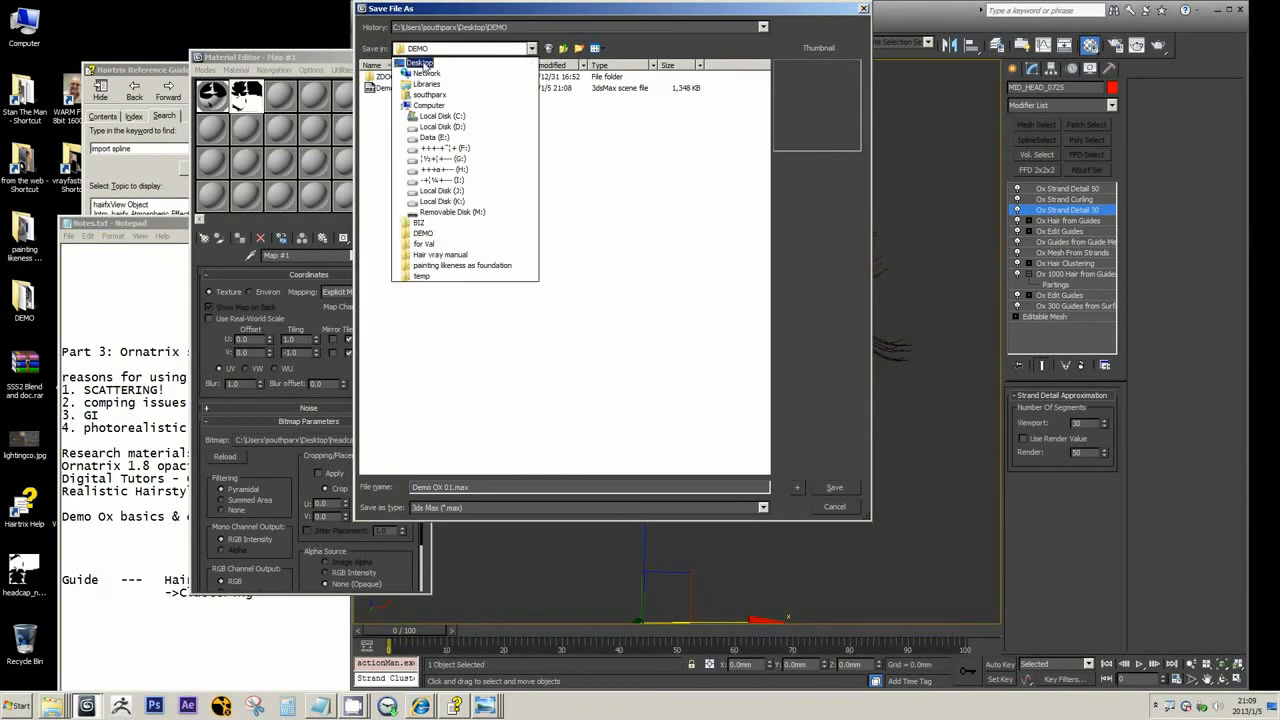
{"action": "left_click", "coordinate": [420, 63]}
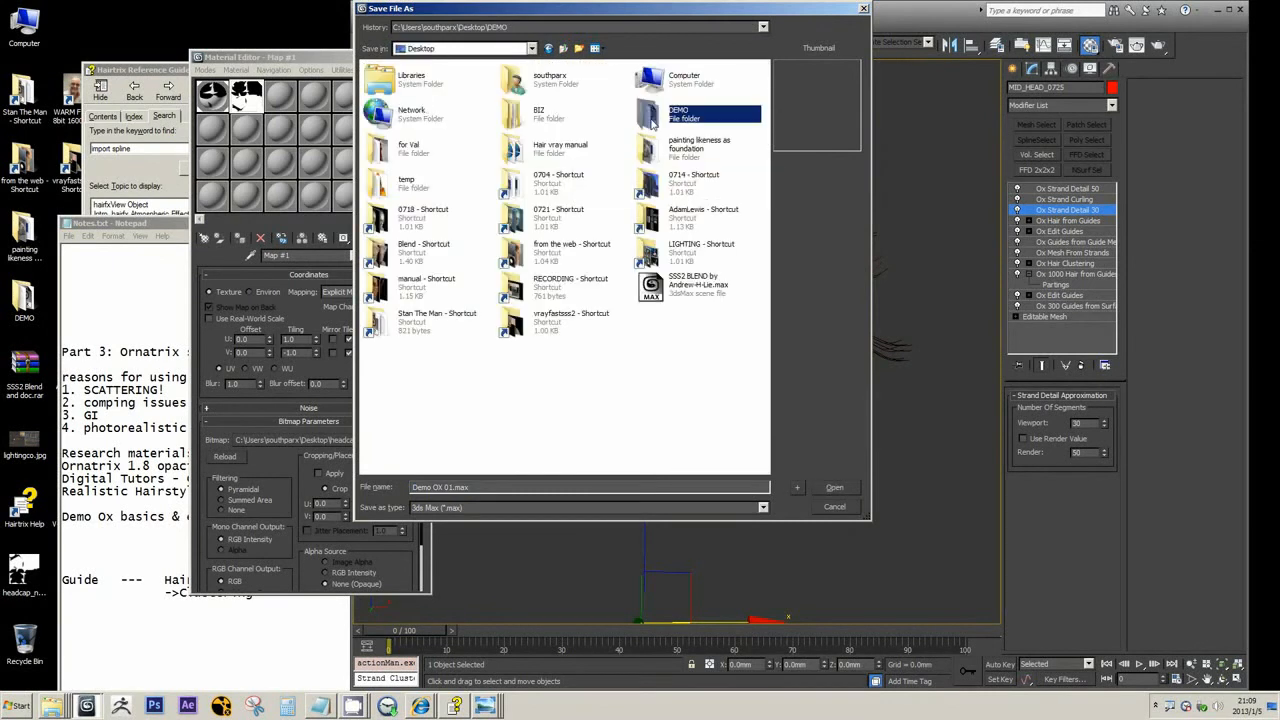
{"action": "double_click", "coordinate": [645, 116]}
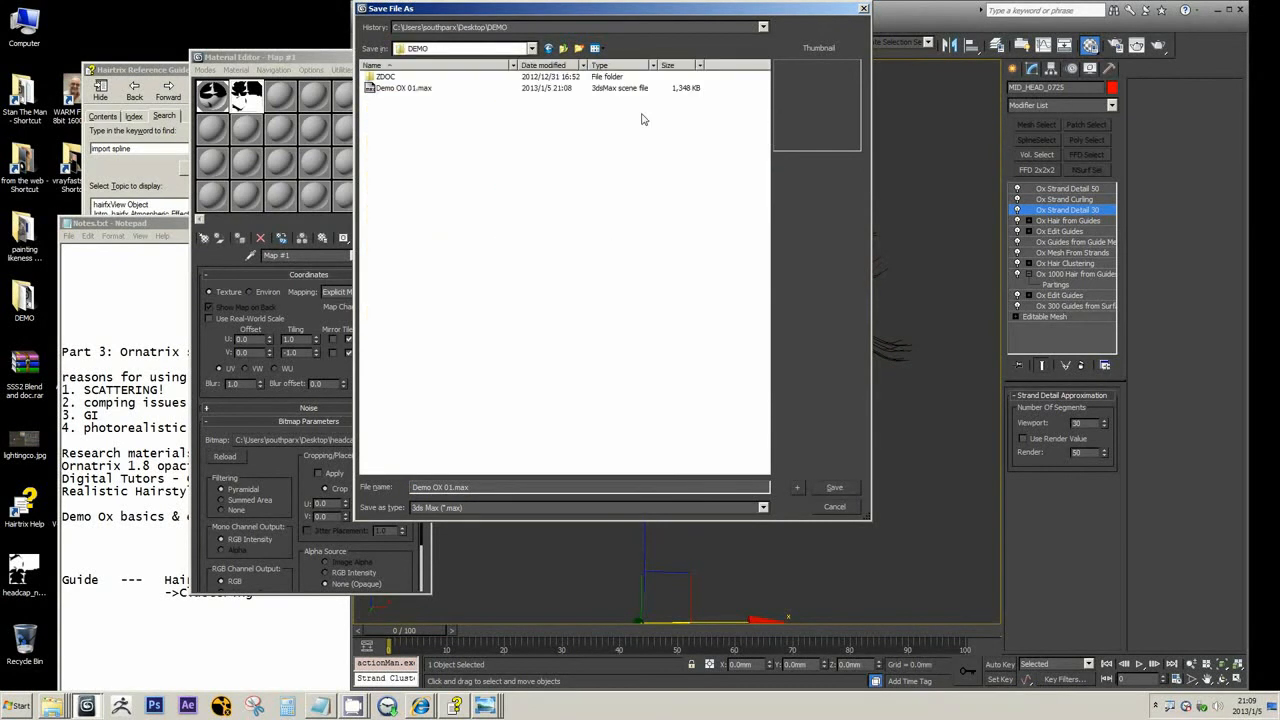
{"action": "left_click", "coordinate": [388, 90]}
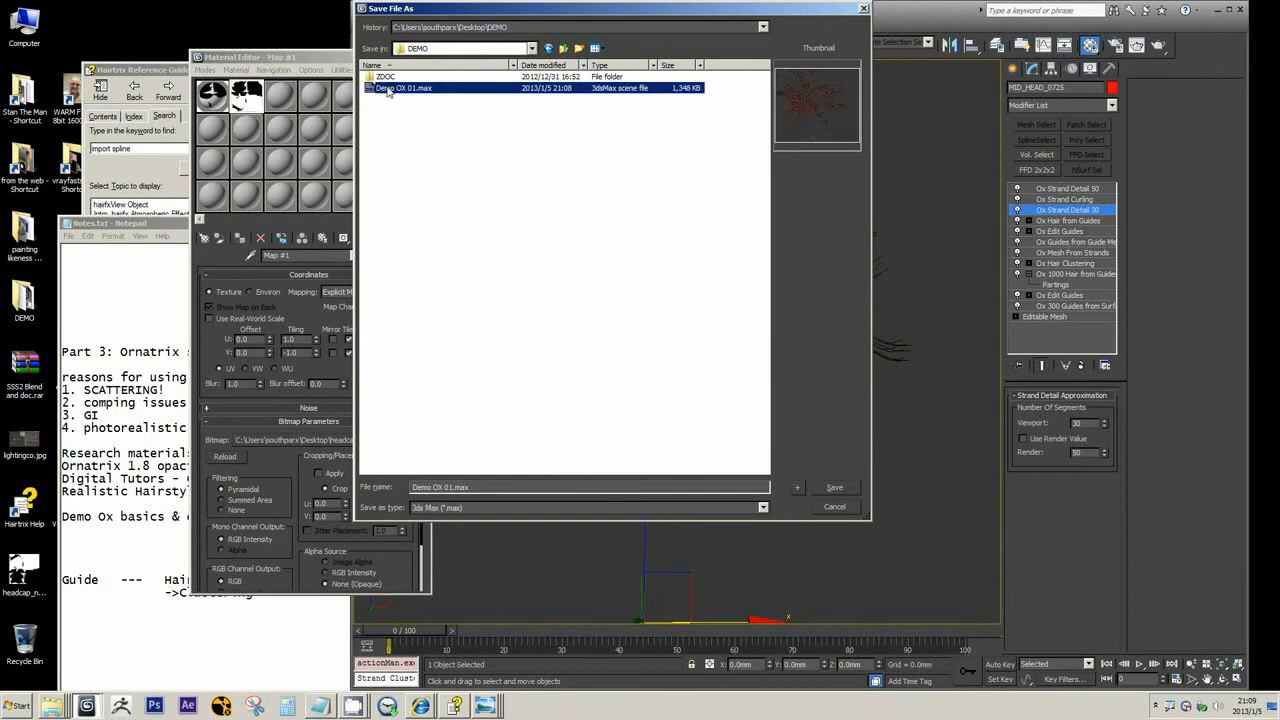
{"action": "left_click", "coordinate": [830, 487]}
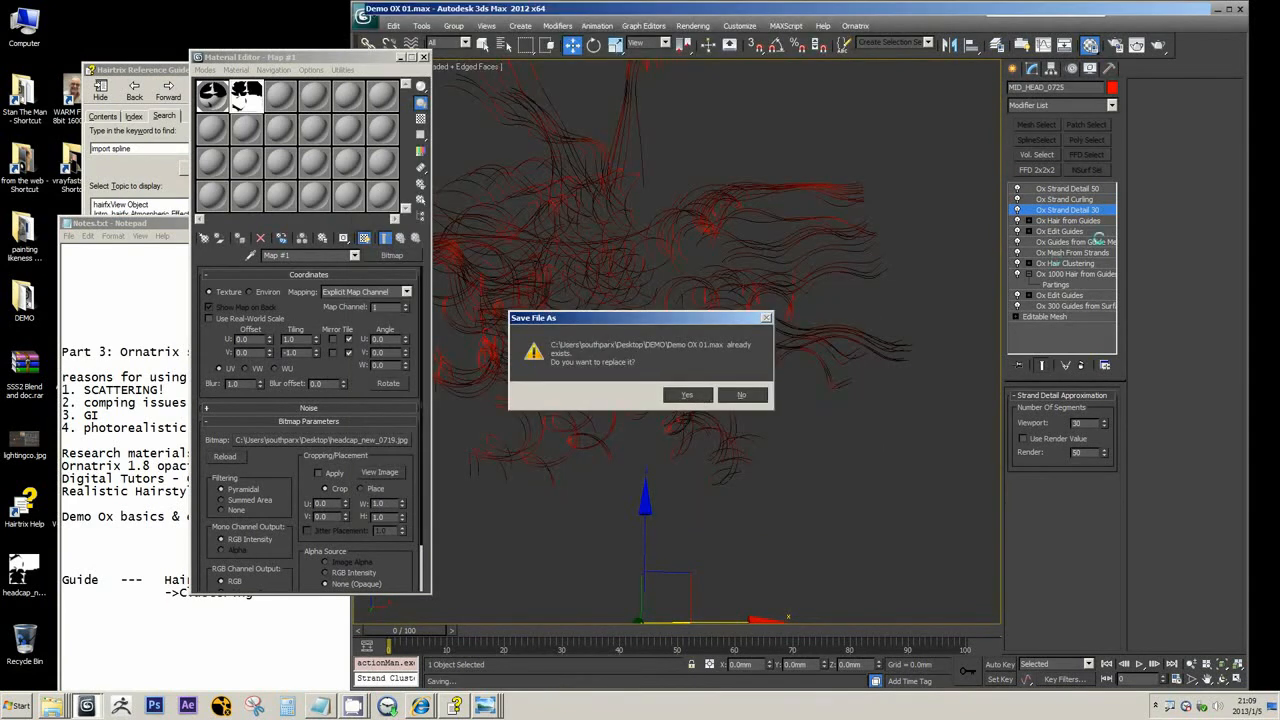
{"action": "key", "text": "Return"}
Add an Ox Strand Frizz modifier between Ox Strand Curling and Ox Strand Detail 50, and examine its effect on the strands
{"action": "left_click", "coordinate": [1074, 200]}
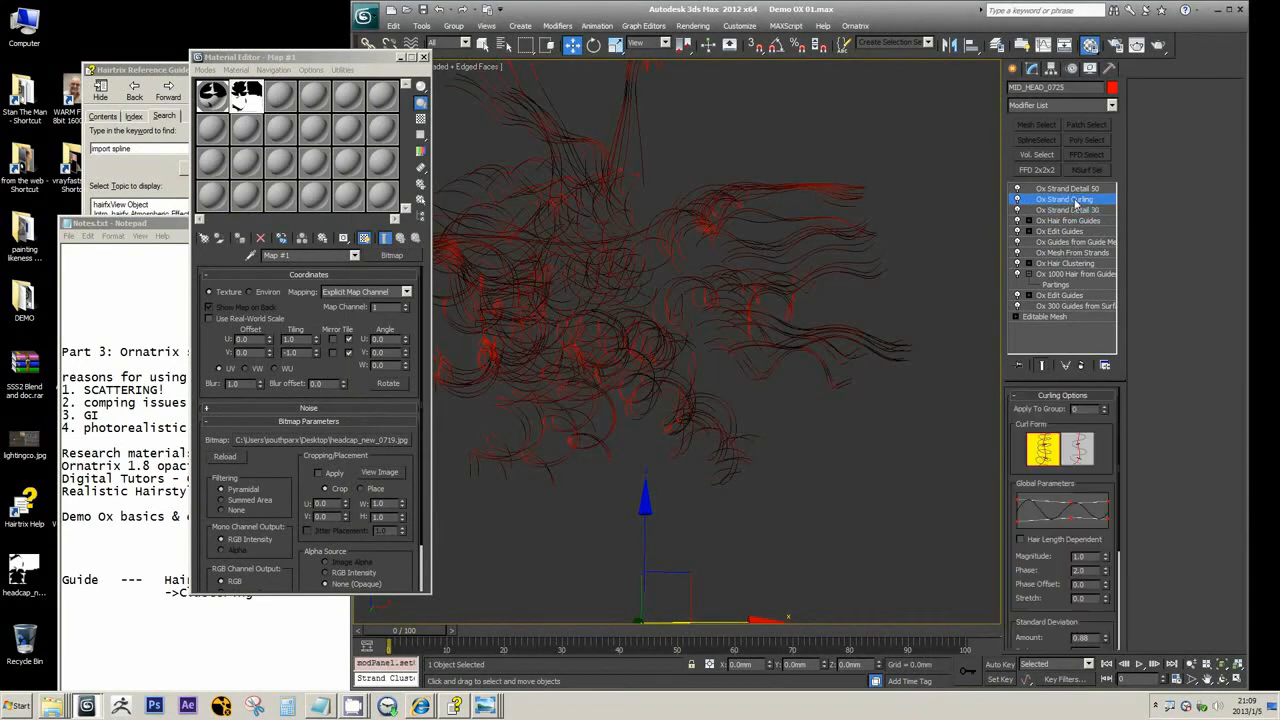
{"action": "left_click", "coordinate": [1111, 104]}
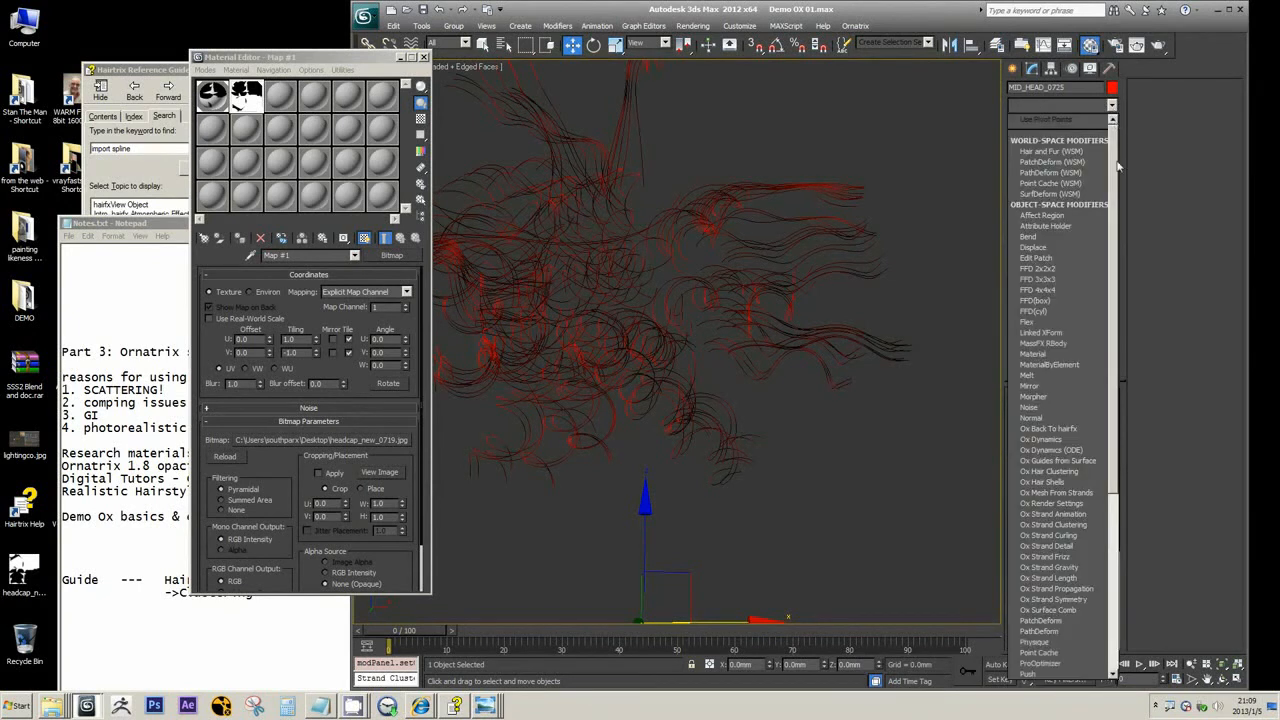
{"action": "scroll", "coordinate": [1128, 228], "scroll_direction": "down", "scroll_amount": 4}
{"action": "scroll", "coordinate": [1136, 240], "scroll_direction": "up", "scroll_amount": 4}
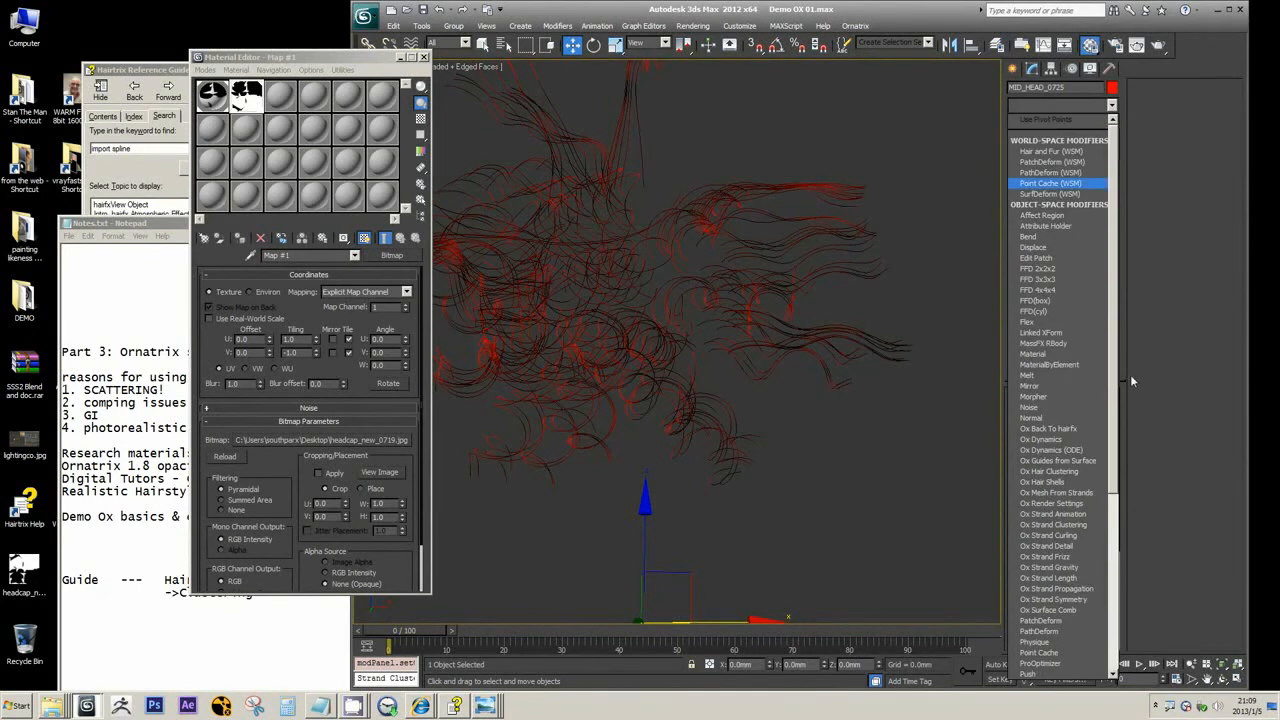
{"action": "scroll", "coordinate": [1118, 389], "scroll_direction": "down", "scroll_amount": 5}
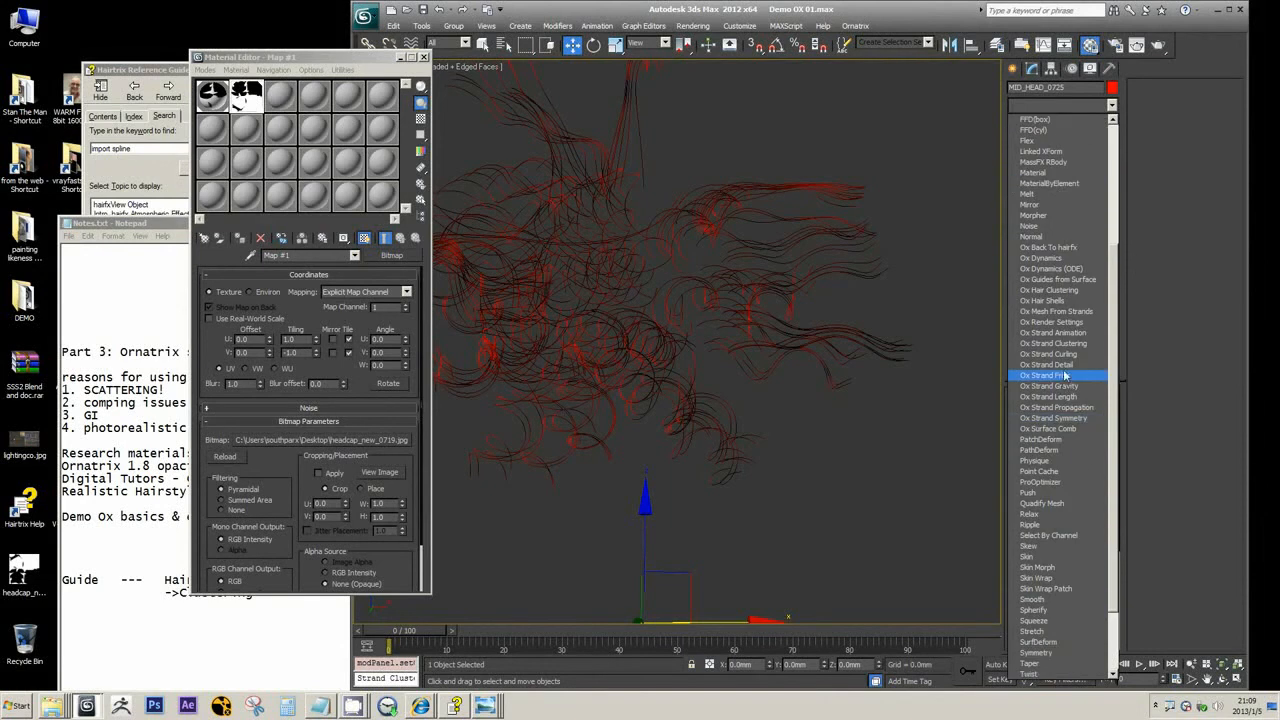
{"action": "left_click", "coordinate": [1064, 377]}
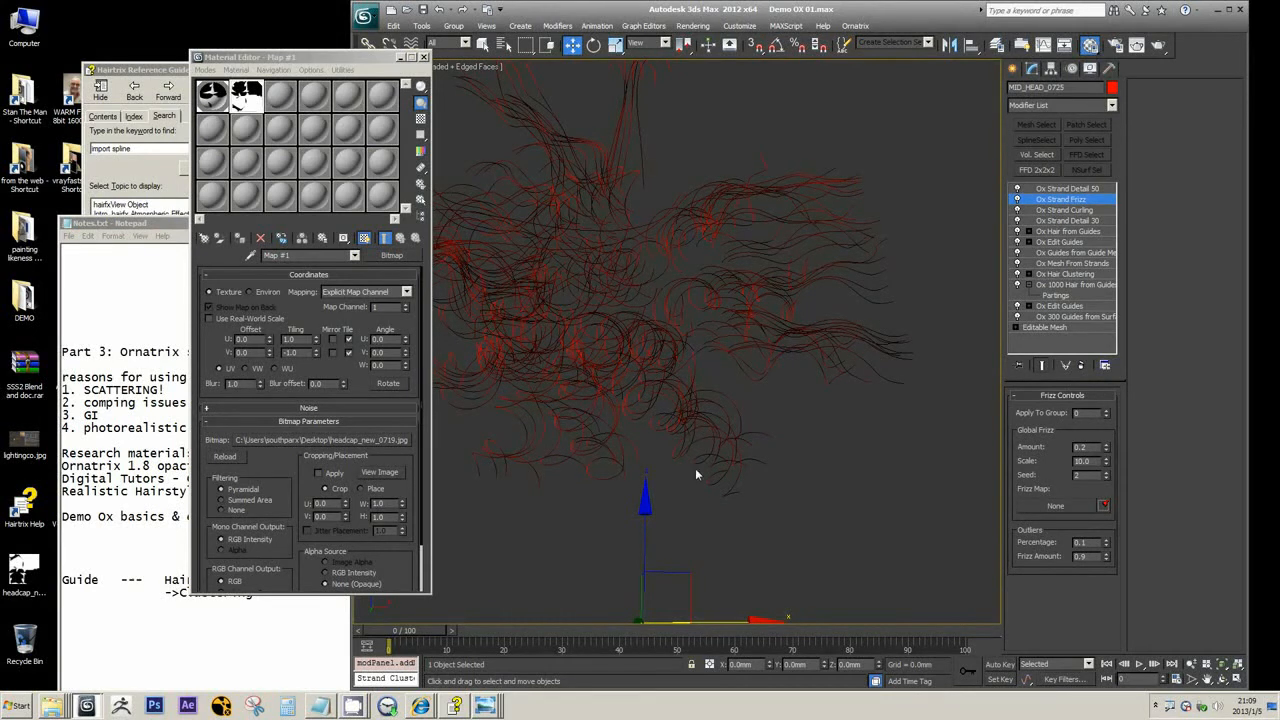
{"action": "middle_click_drag", "start_coordinate": [699, 475], "coordinate": [826, 336]}
{"action": "scroll", "coordinate": [808, 360], "scroll_direction": "down", "scroll_amount": 5}
{"action": "scroll", "coordinate": [541, 267], "scroll_direction": "up", "scroll_amount": 6}
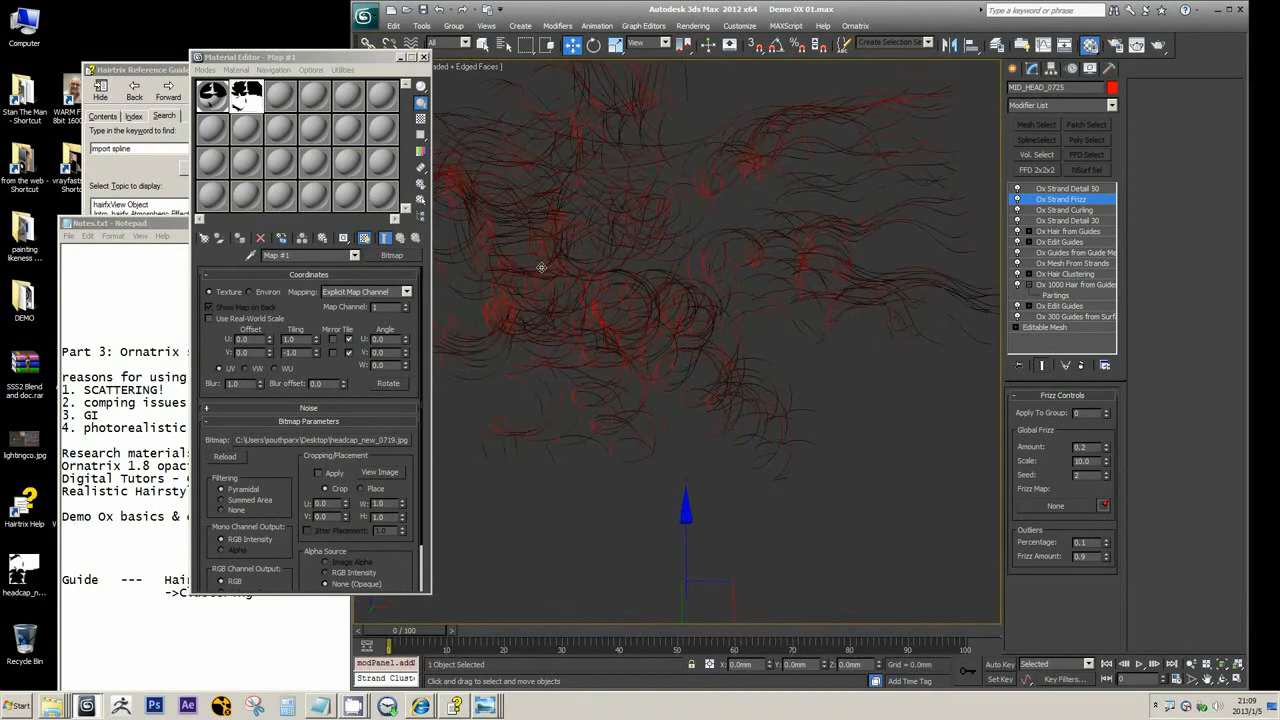
{"action": "scroll", "coordinate": [540, 267], "scroll_direction": "down", "scroll_amount": 4}
{"action": "scroll", "coordinate": [558, 299], "scroll_direction": "up", "scroll_amount": 5}
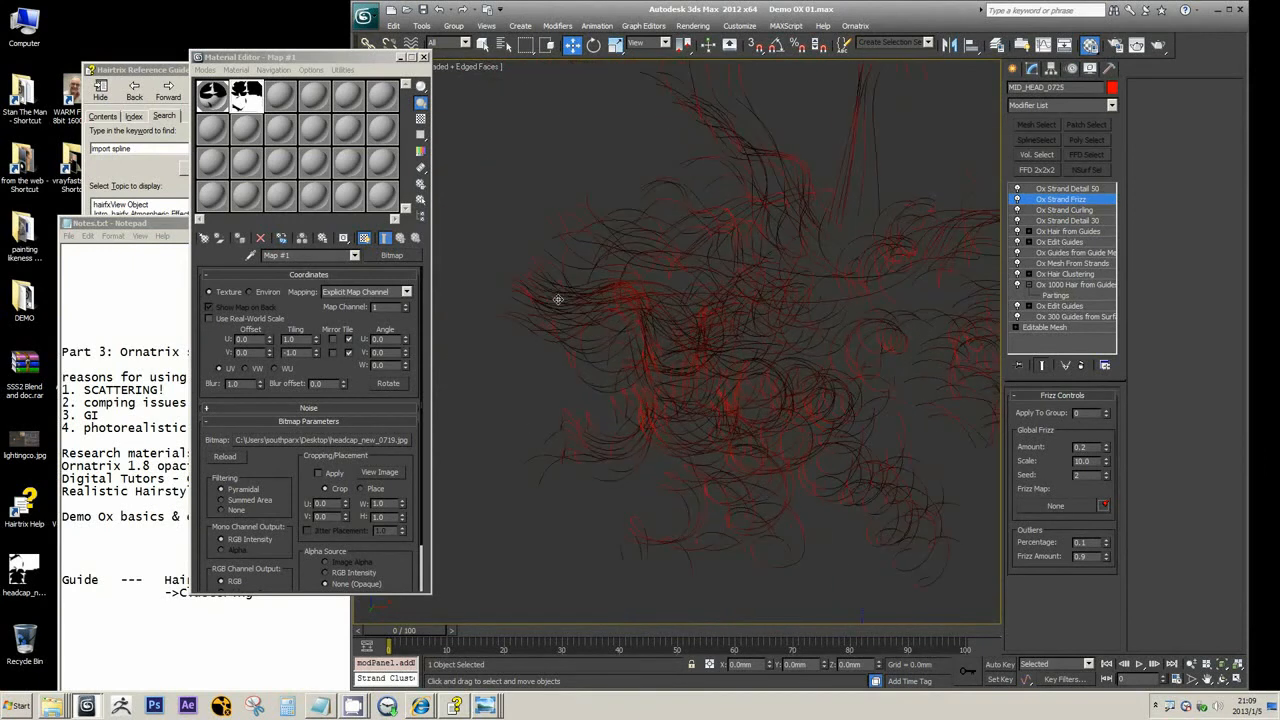
{"action": "scroll", "coordinate": [558, 299], "scroll_direction": "down", "scroll_amount": 4}
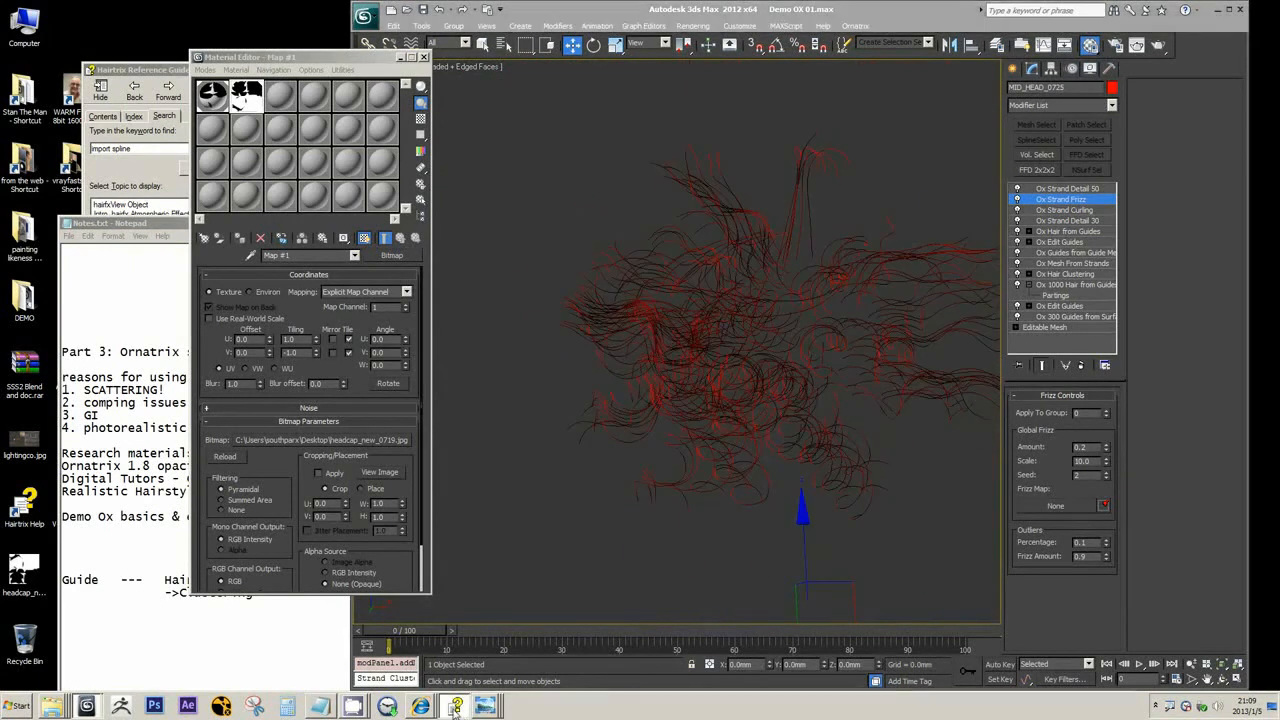
Switch to the Hairtrix Reference Guide, search for "frizz" and open the Ox Strand Frizz Modifier topic
{"action": "left_click", "coordinate": [456, 706]}
{"action": "left_click_drag", "start_coordinate": [132, 150], "coordinate": [24, 156]}
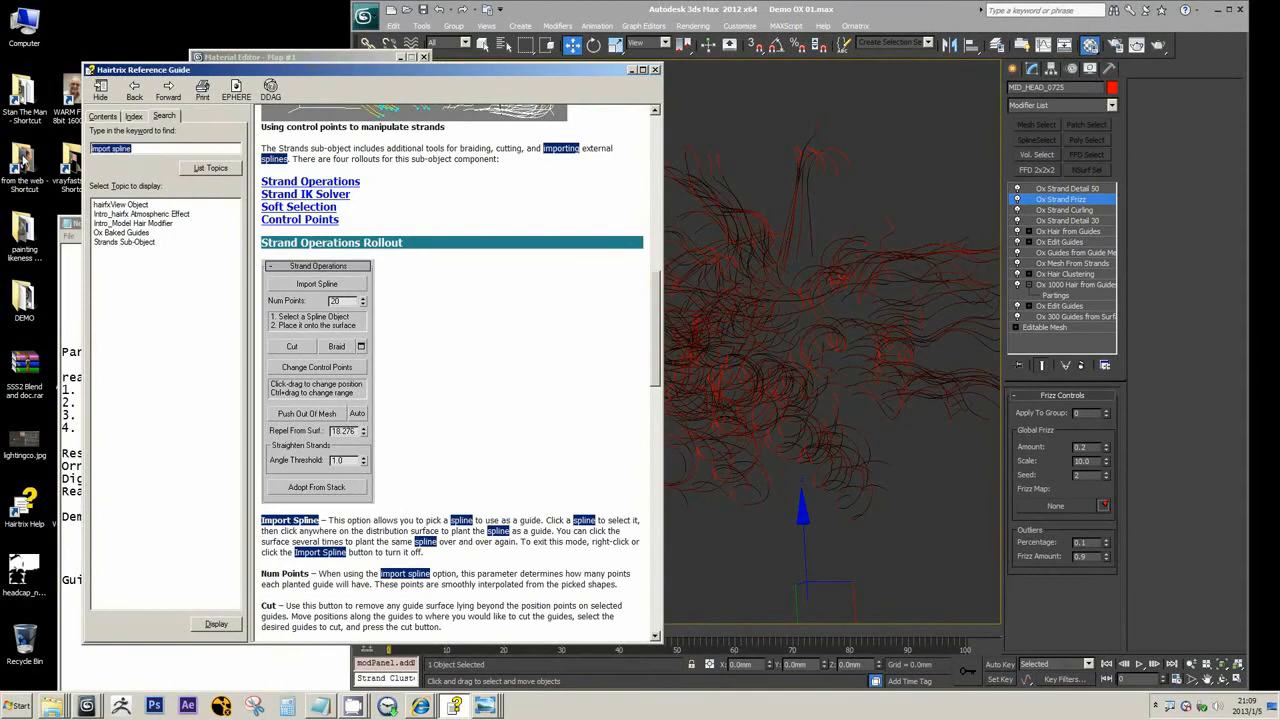
{"action": "type", "text": "friz"}
{"action": "key", "text": "Return"}
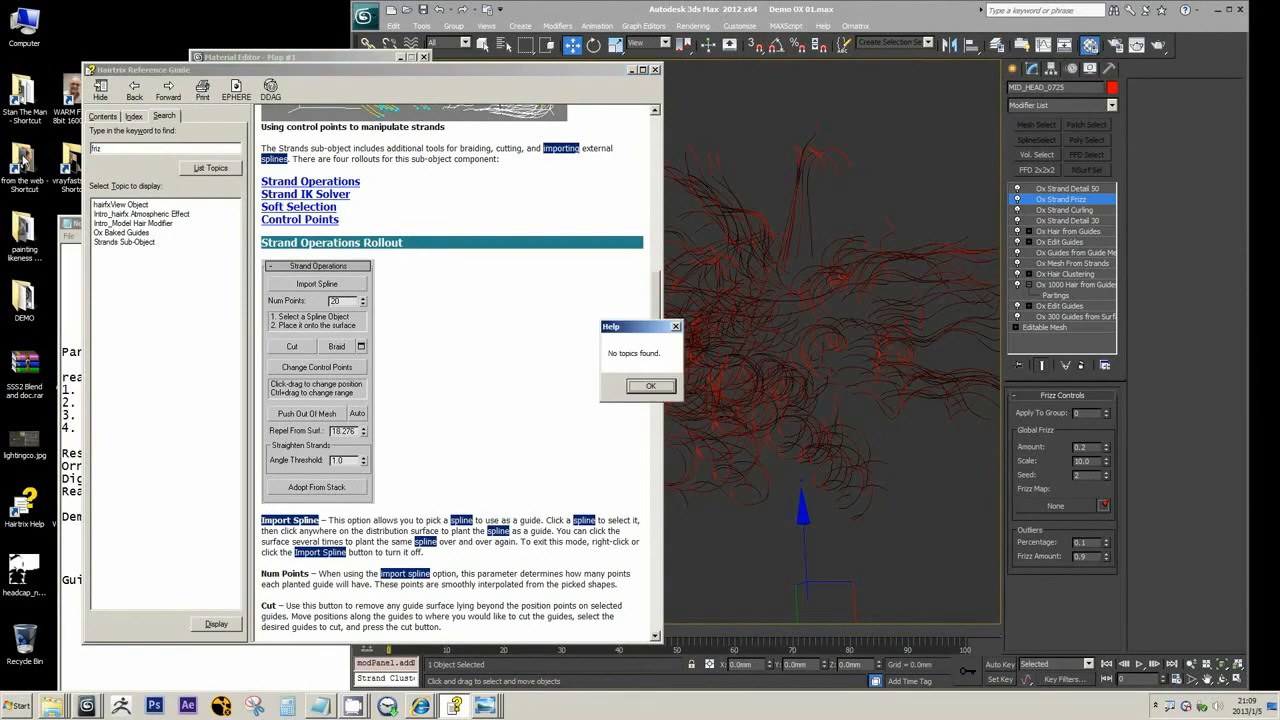
{"action": "key", "text": "Return"}
{"action": "key", "text": "Return"}
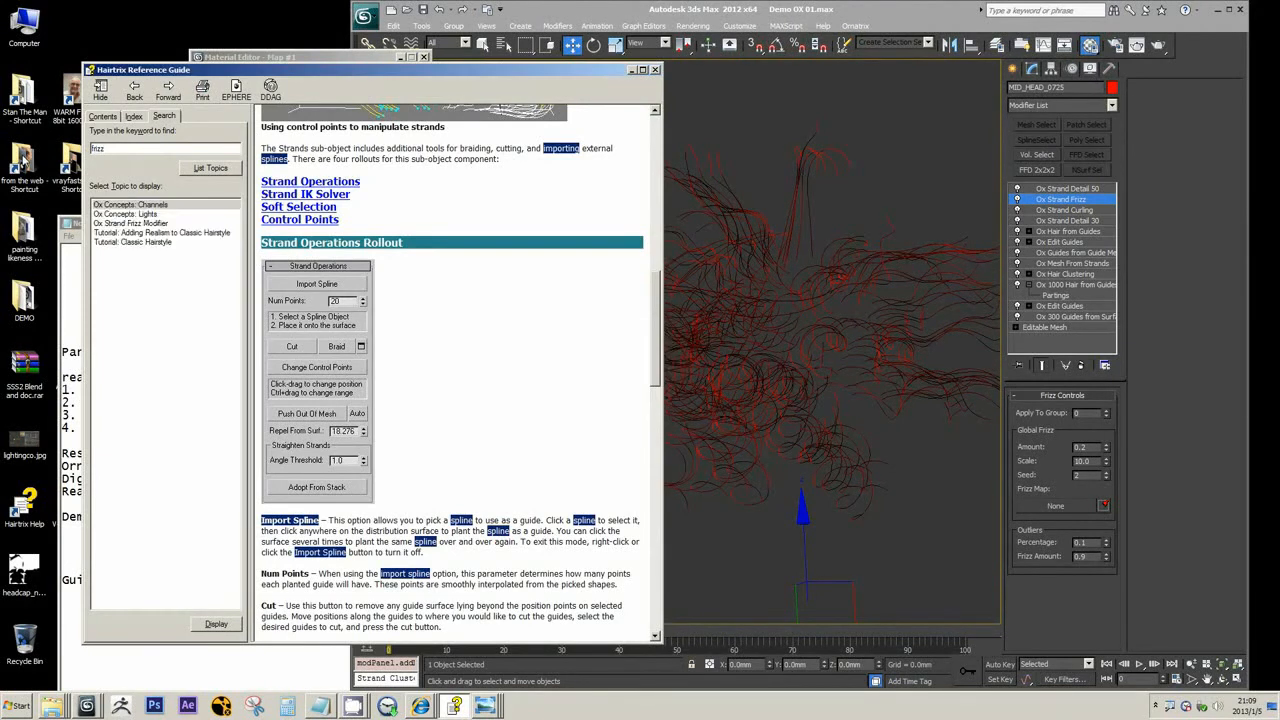
{"action": "left_click", "coordinate": [121, 223]}
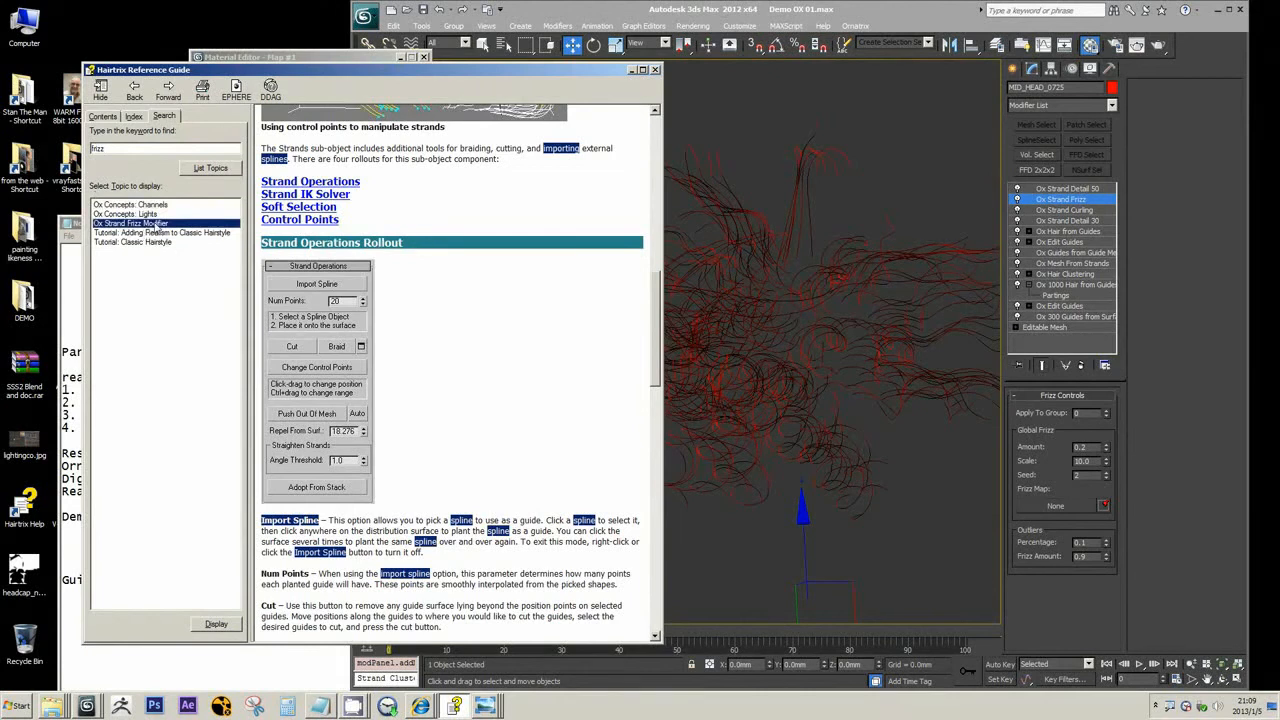
{"action": "double_click", "coordinate": [156, 224]}
Read the Ox Strand Frizz Modifier's introduction and control descriptions, and return to the 3ds Max scene
{"action": "scroll", "coordinate": [455, 387], "scroll_direction": "down", "scroll_amount": 4}
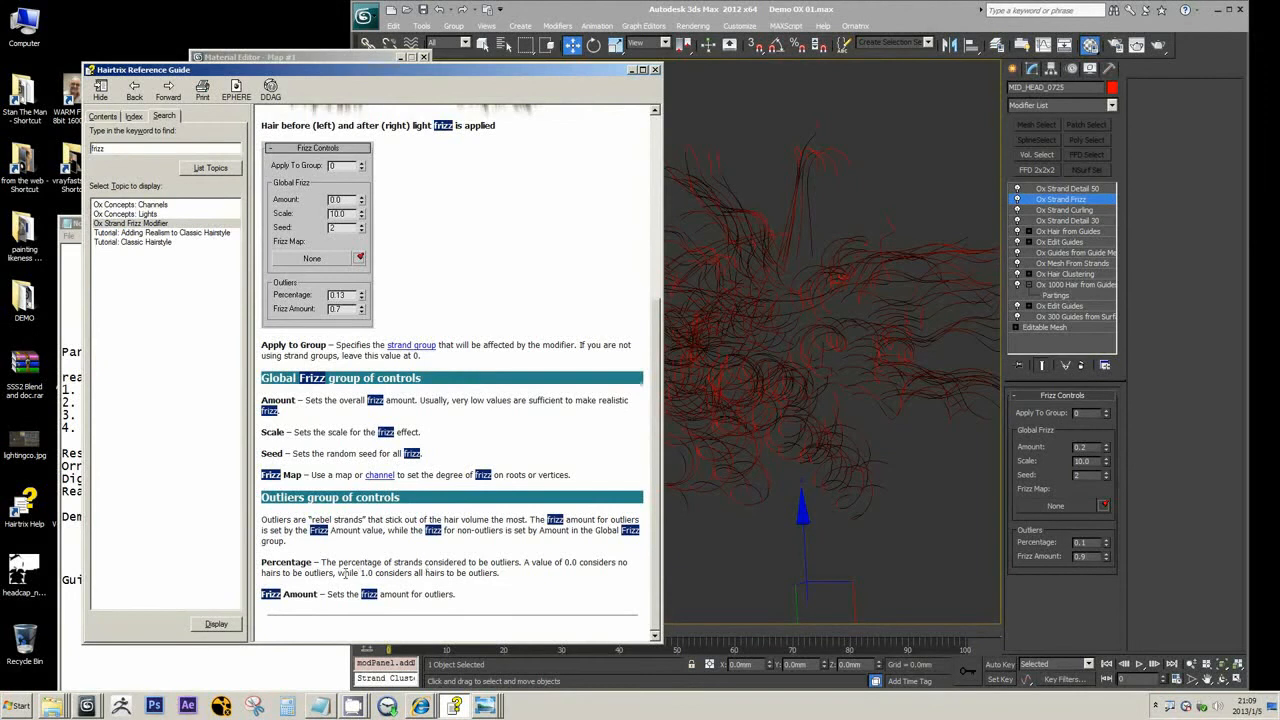
{"action": "scroll", "coordinate": [352, 568], "scroll_direction": "up", "scroll_amount": 6}
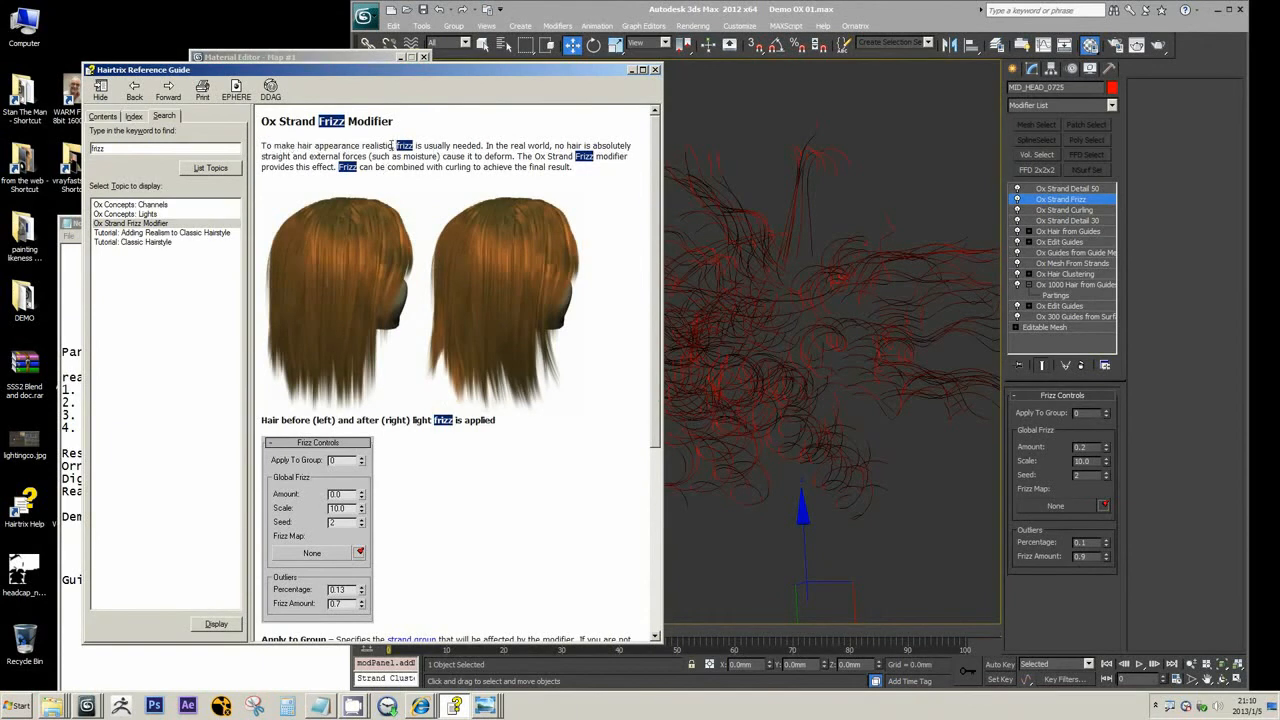
{"action": "left_click_drag", "start_coordinate": [395, 146], "coordinate": [613, 146]}
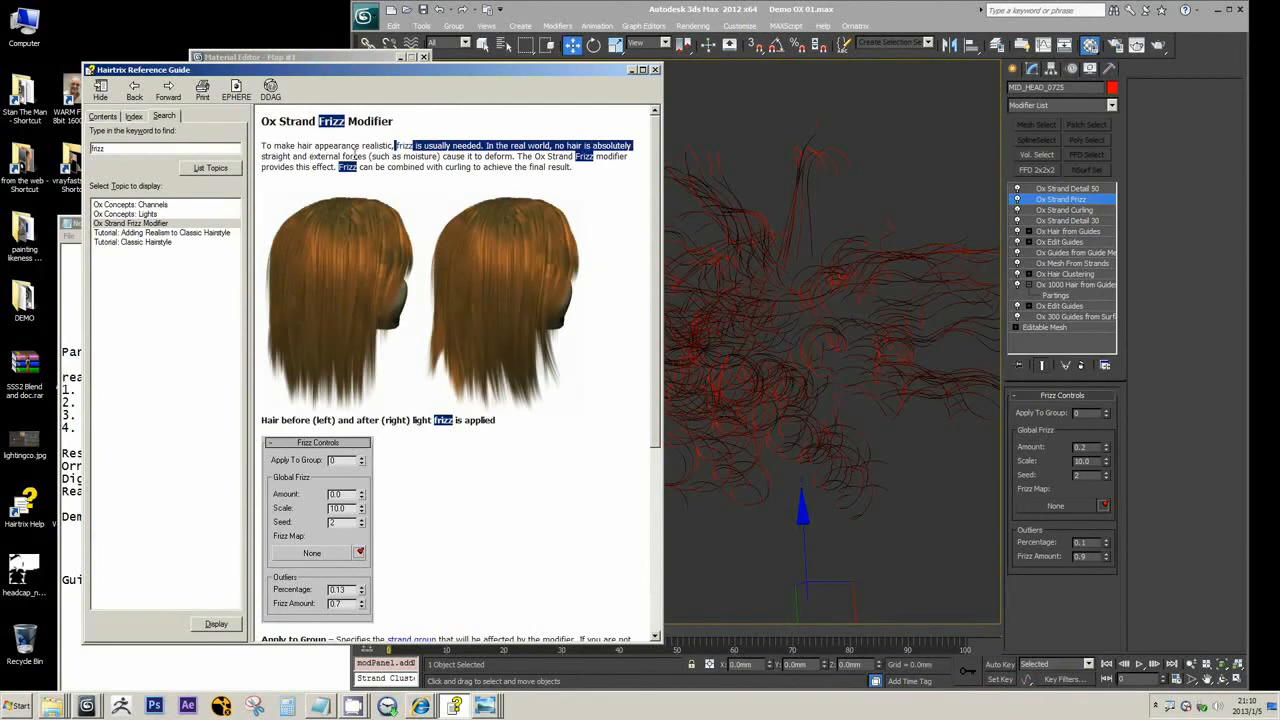
{"action": "left_click_drag", "start_coordinate": [343, 157], "coordinate": [527, 168]}
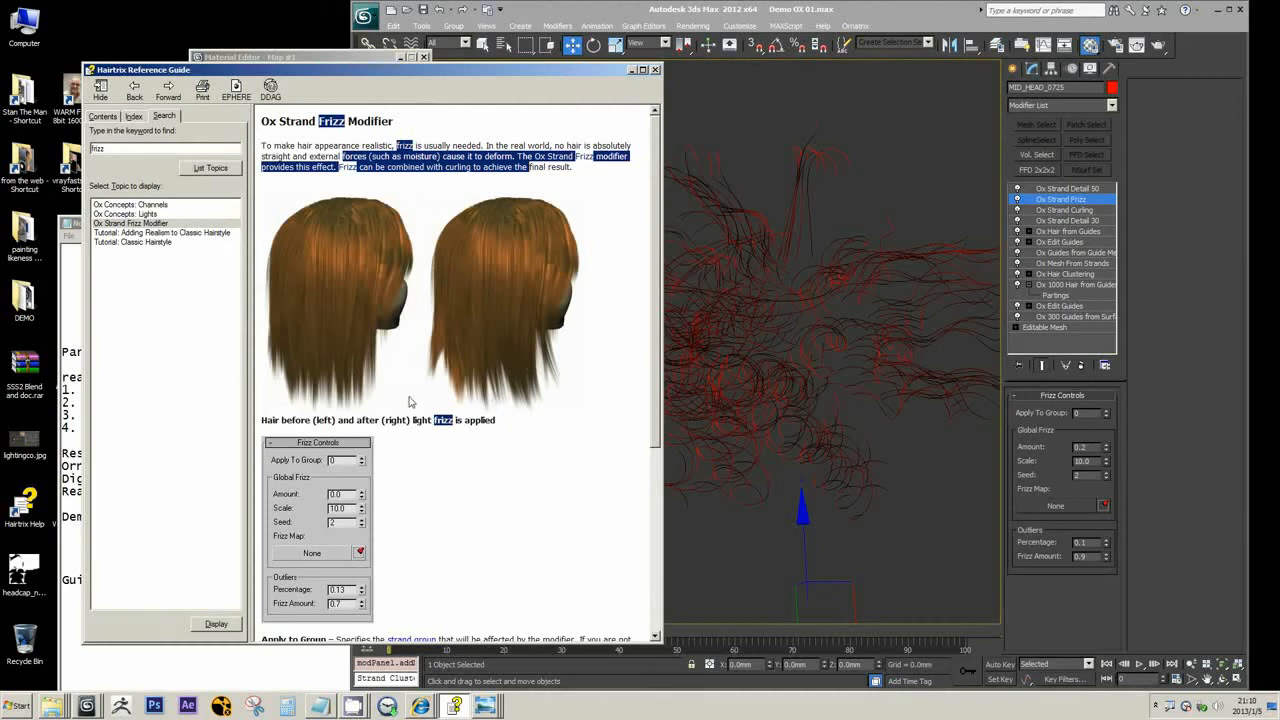
{"action": "left_click", "coordinate": [812, 94]}
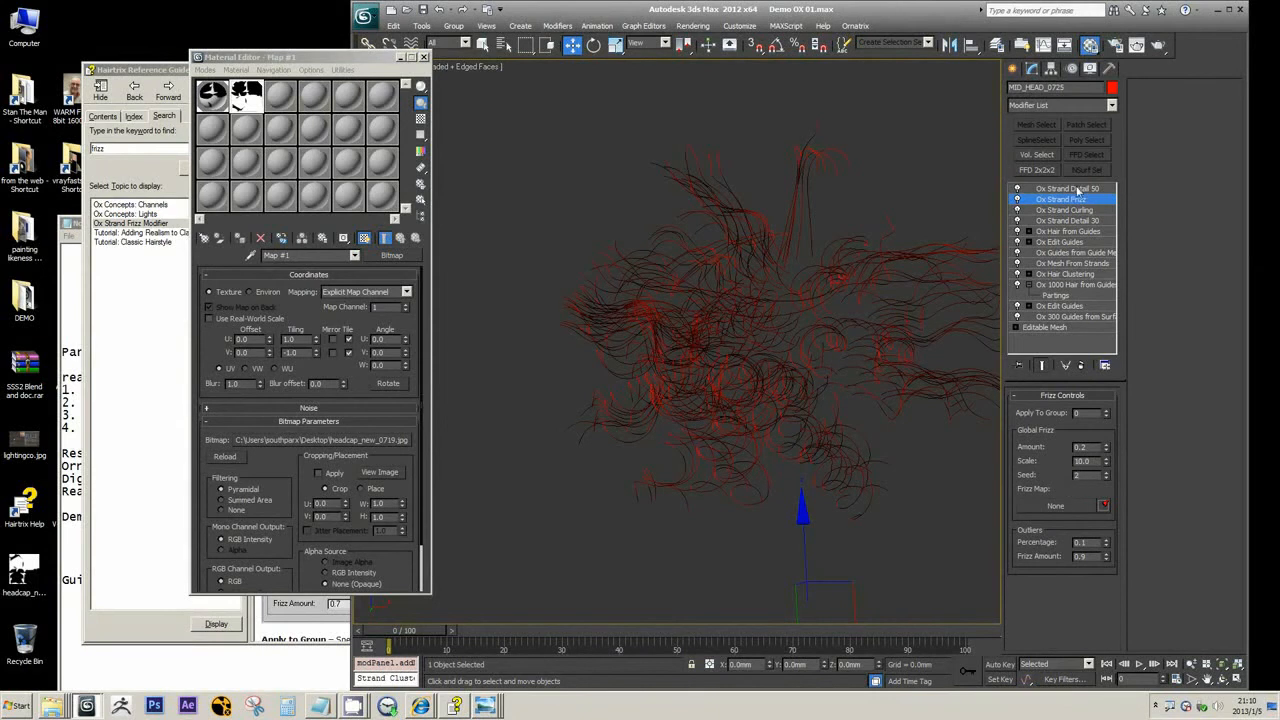
Add an Ox Strand Gravity modifier between Ox Strand Frizz and Ox Strand Detail 50, and examine the strands from another angle
{"action": "left_click", "coordinate": [1111, 105]}
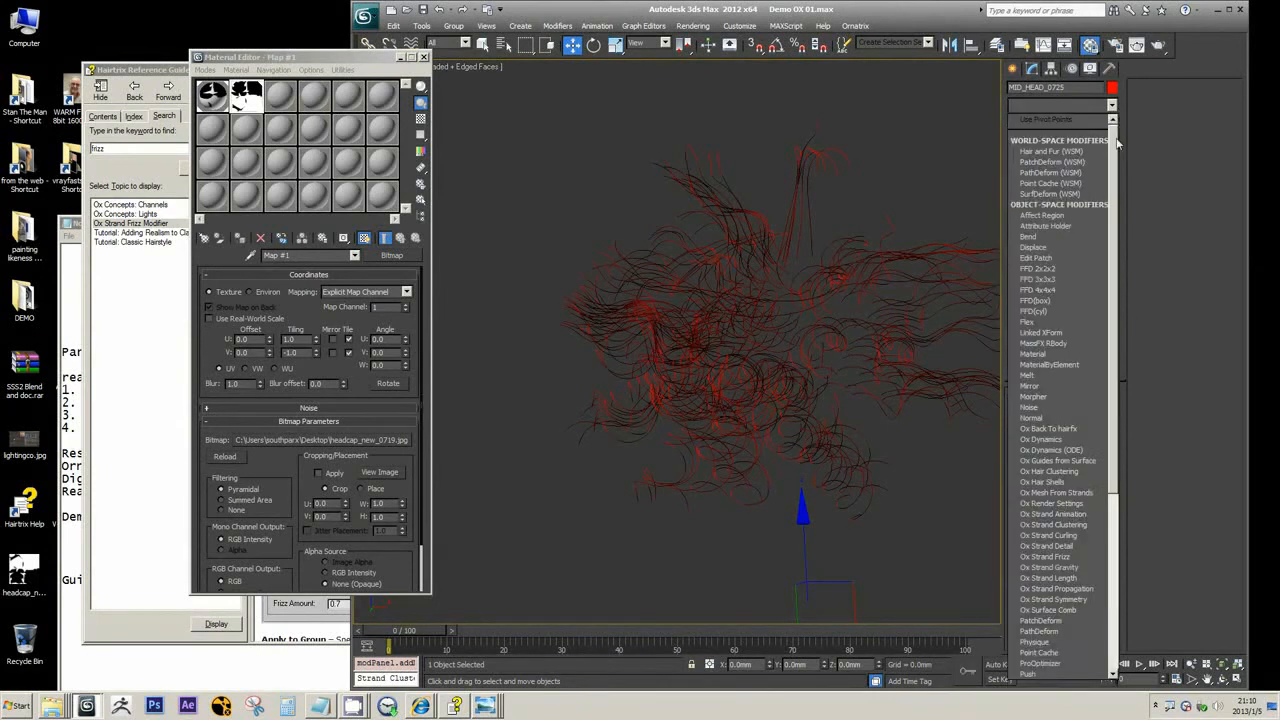
{"action": "scroll", "coordinate": [1070, 410], "scroll_direction": "down", "scroll_amount": 5}
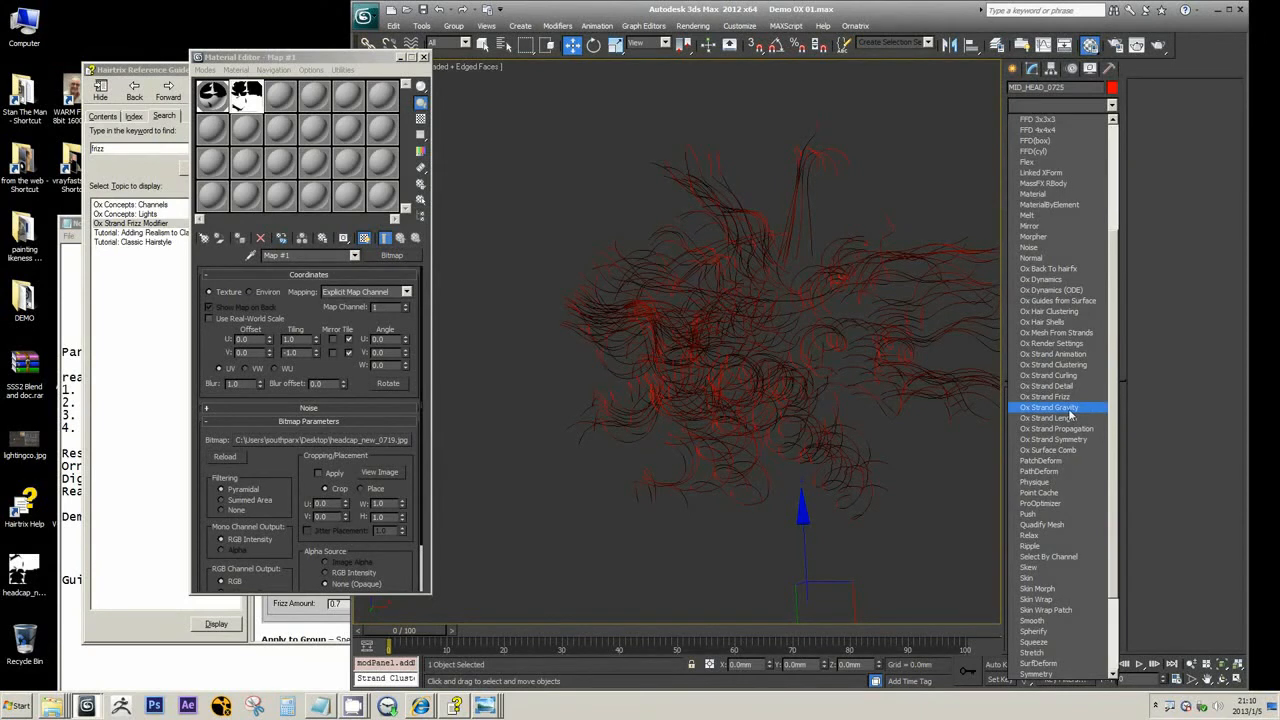
{"action": "left_click", "coordinate": [1050, 407]}
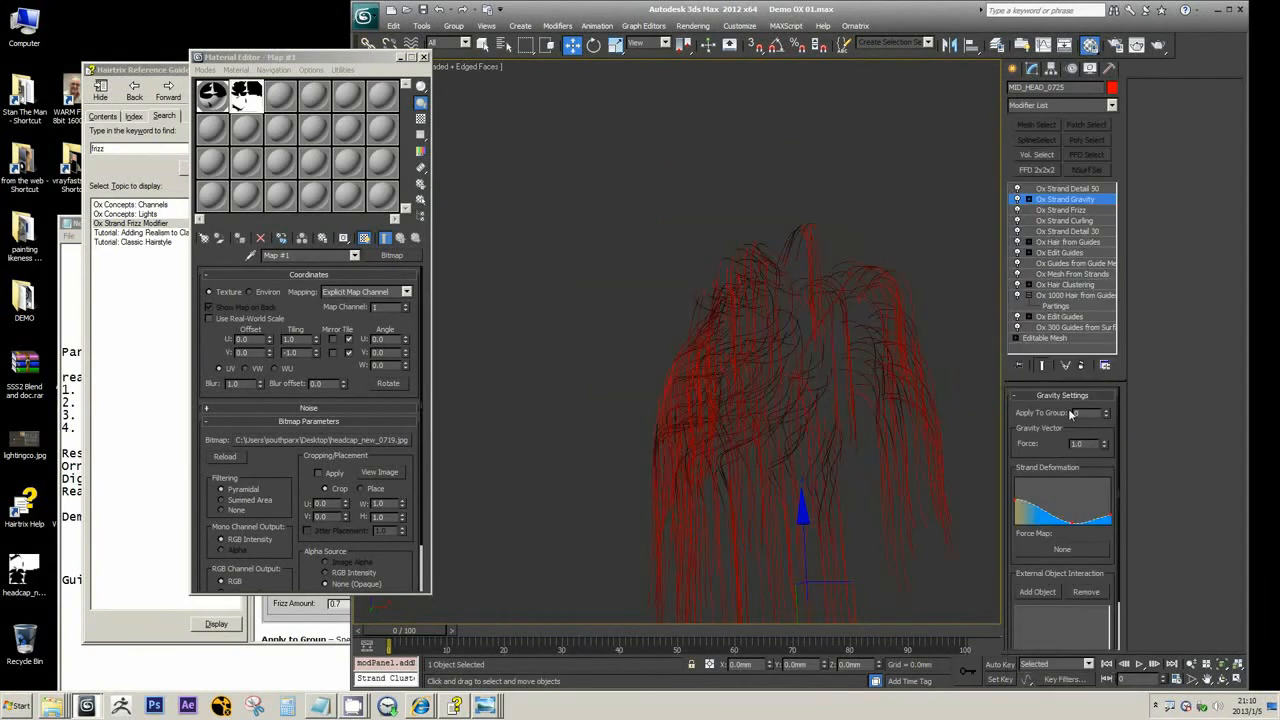
{"action": "middle_click_drag", "start_coordinate": [909, 238], "coordinate": [888, 183]}
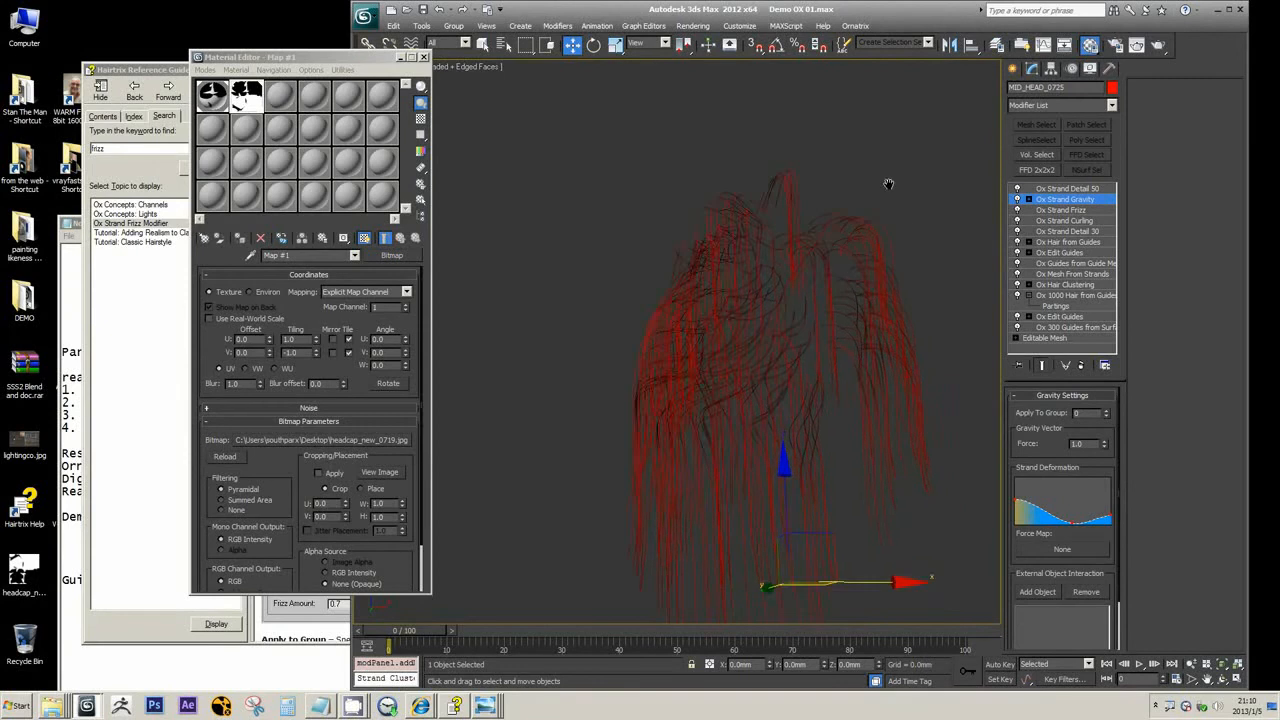
{"action": "scroll", "coordinate": [893, 203], "scroll_direction": "down", "scroll_amount": 4}
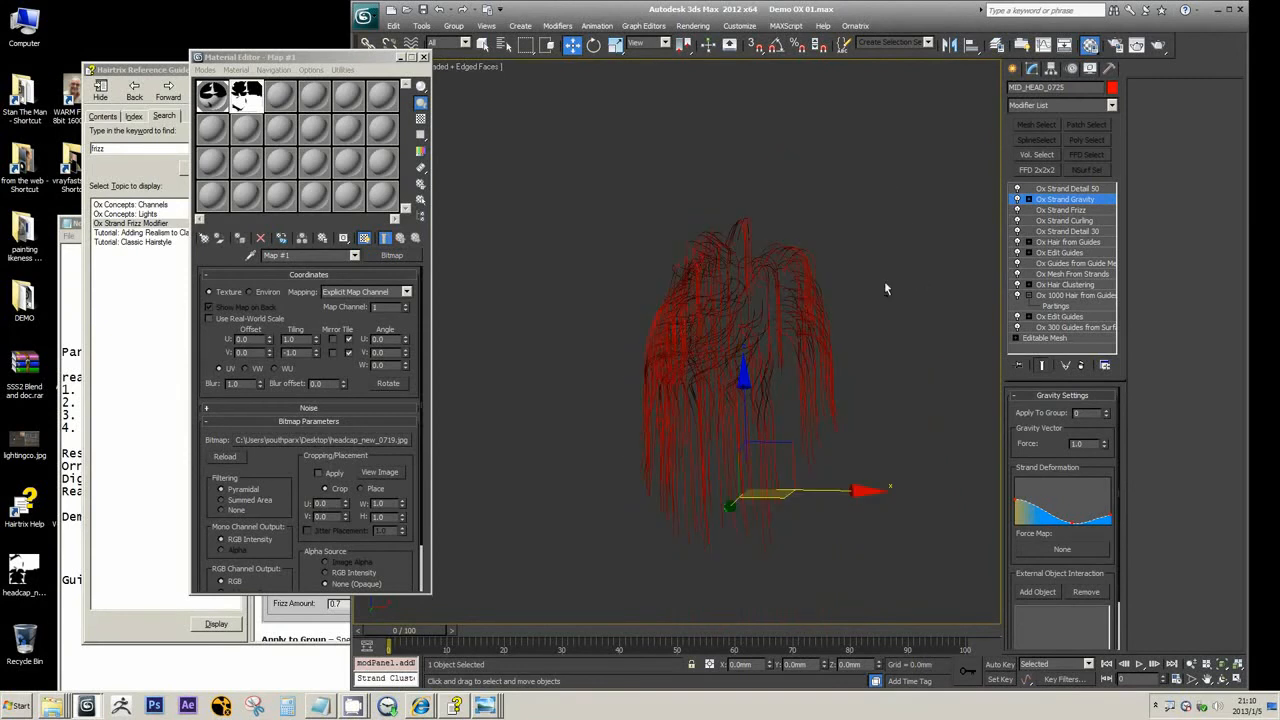
{"action": "middle_click_drag", "start_coordinate": [884, 281], "coordinate": [951, 282], "text": "alt"}
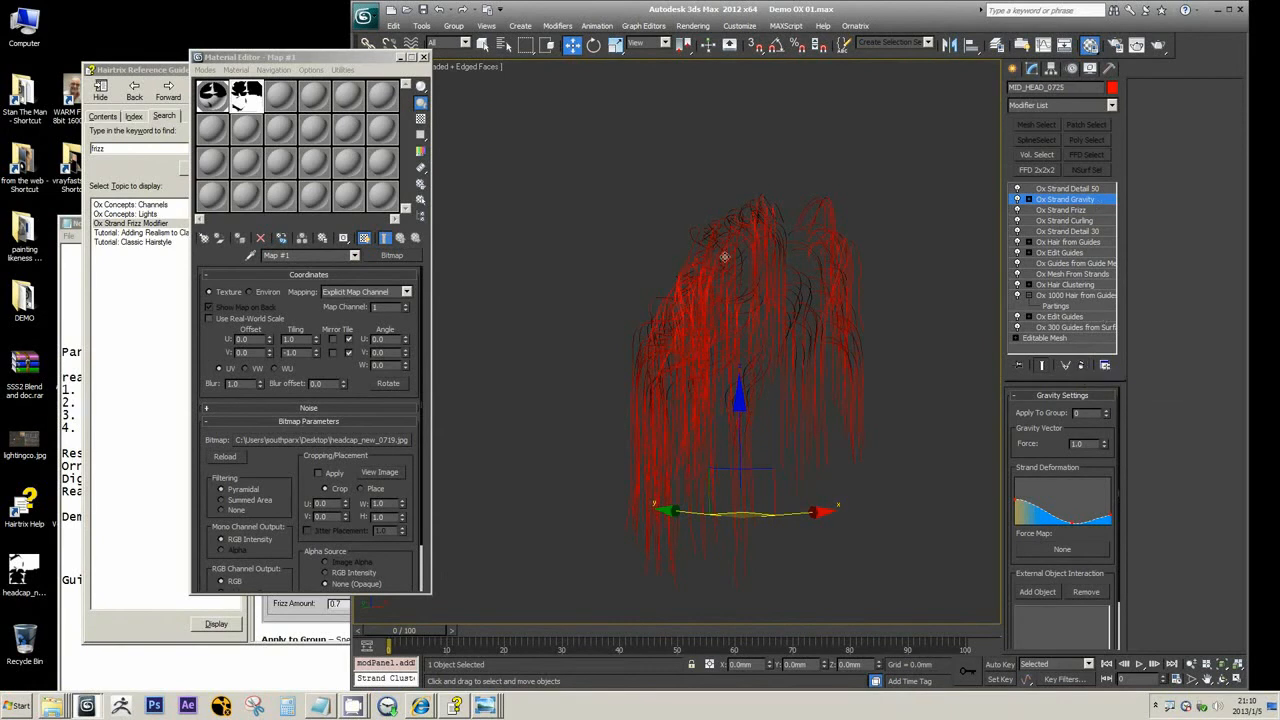
Try a different gravity Force, undo that change, and remove the Ox Strand Gravity modifier from the stack
{"action": "left_click_drag", "start_coordinate": [1106, 449], "coordinate": [1133, 655]}
{"action": "key", "text": "ctrl+z"}
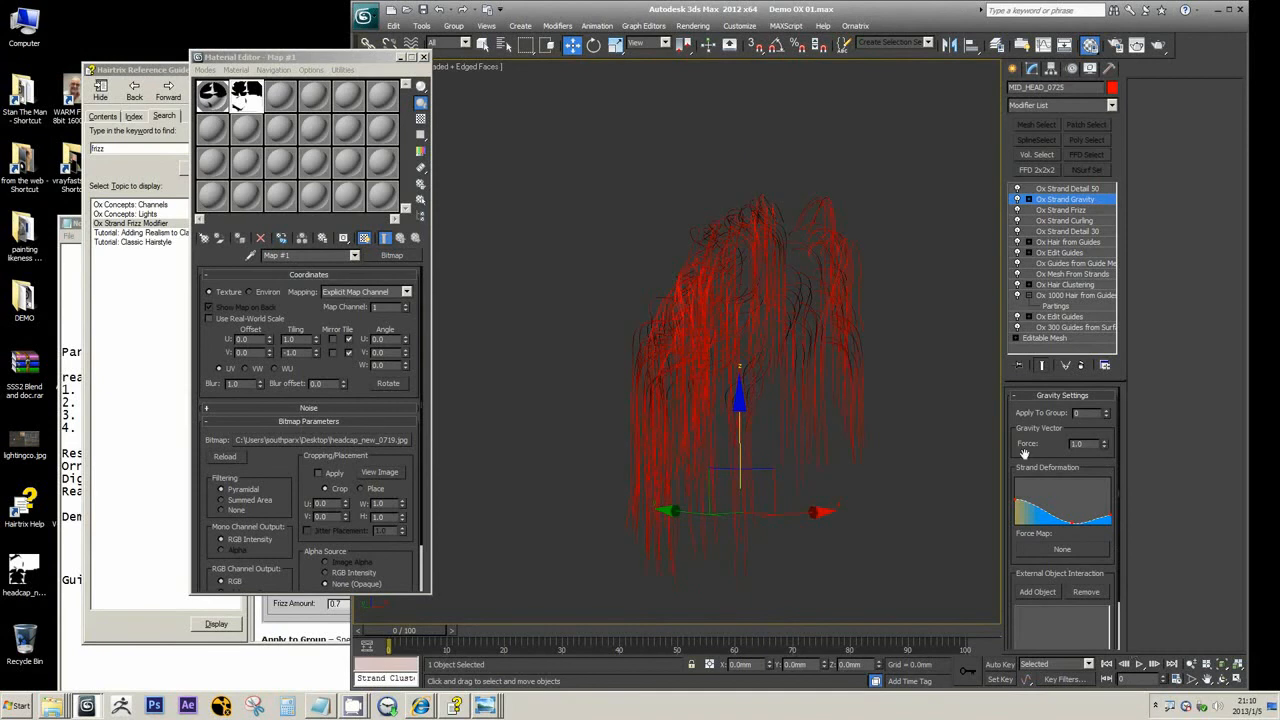
{"action": "scroll", "coordinate": [1020, 450], "scroll_direction": "down", "scroll_amount": 2}
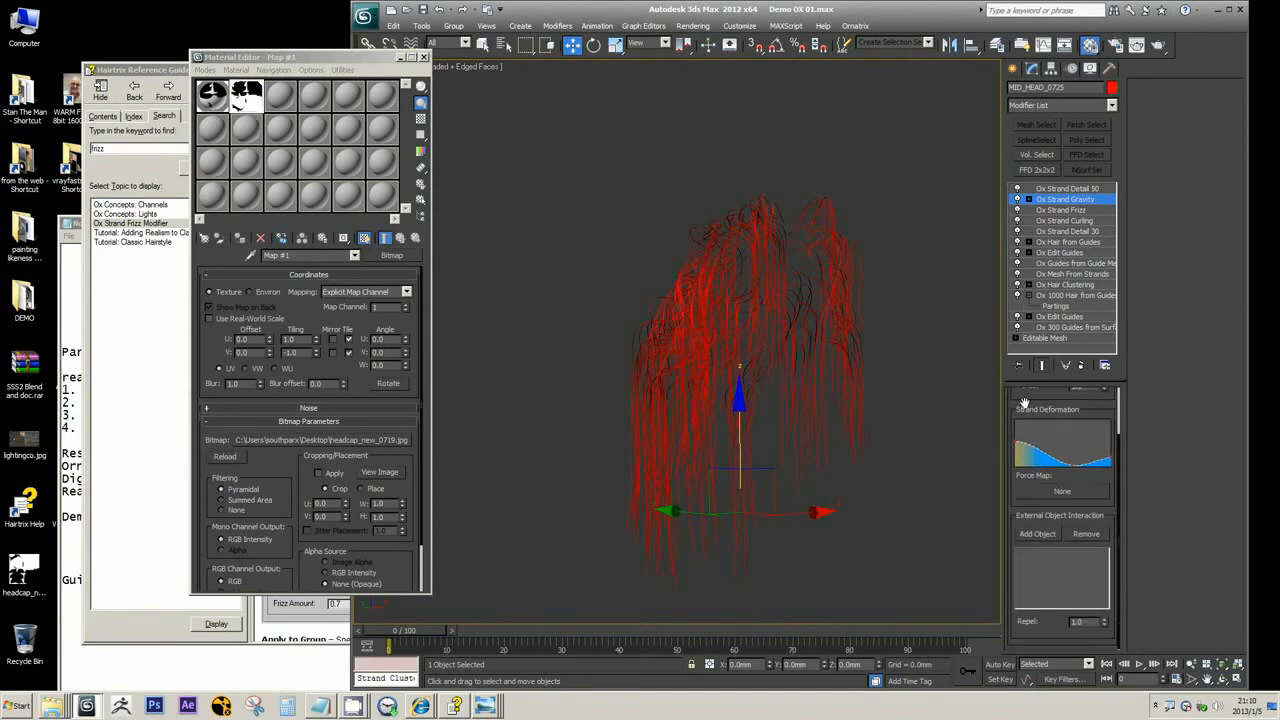
{"action": "scroll", "coordinate": [1022, 400], "scroll_direction": "up", "scroll_amount": 2}
{"action": "left_click", "coordinate": [1081, 365]}
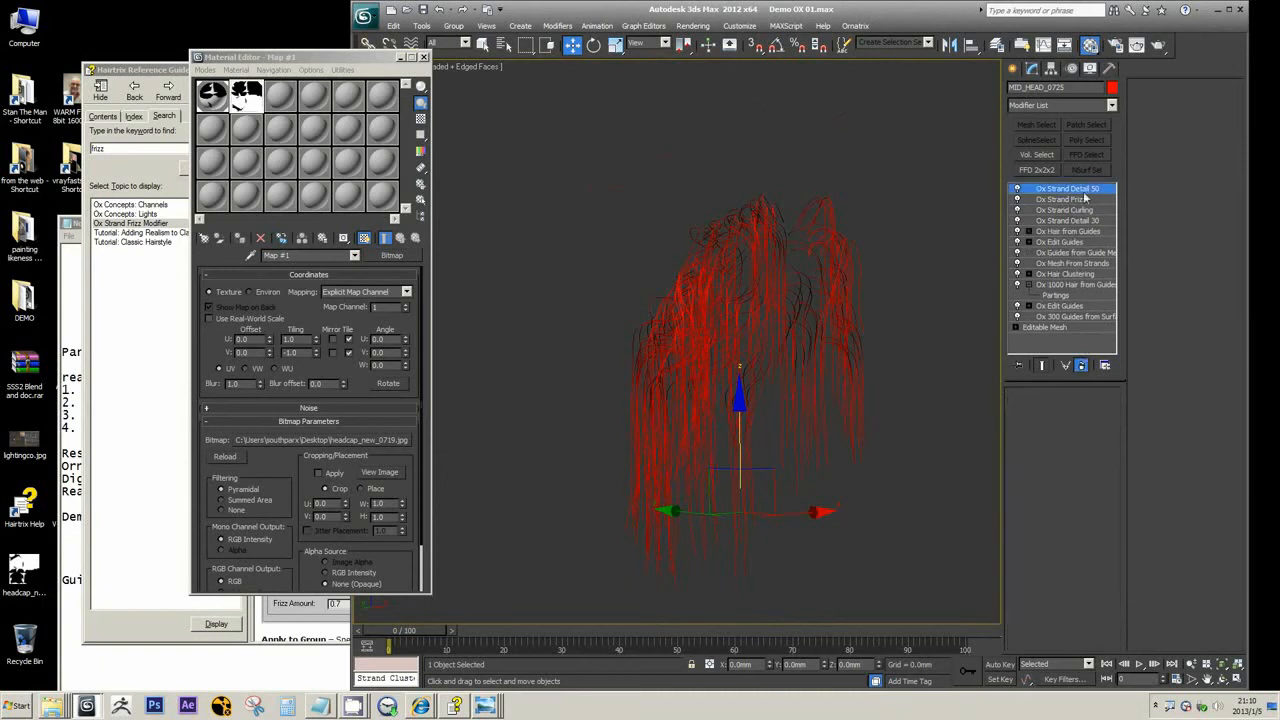
Add an Ox Strand Length modifier directly above Ox Strand Frizz, with Randomize set to 0.2
{"action": "left_click", "coordinate": [1112, 106]}
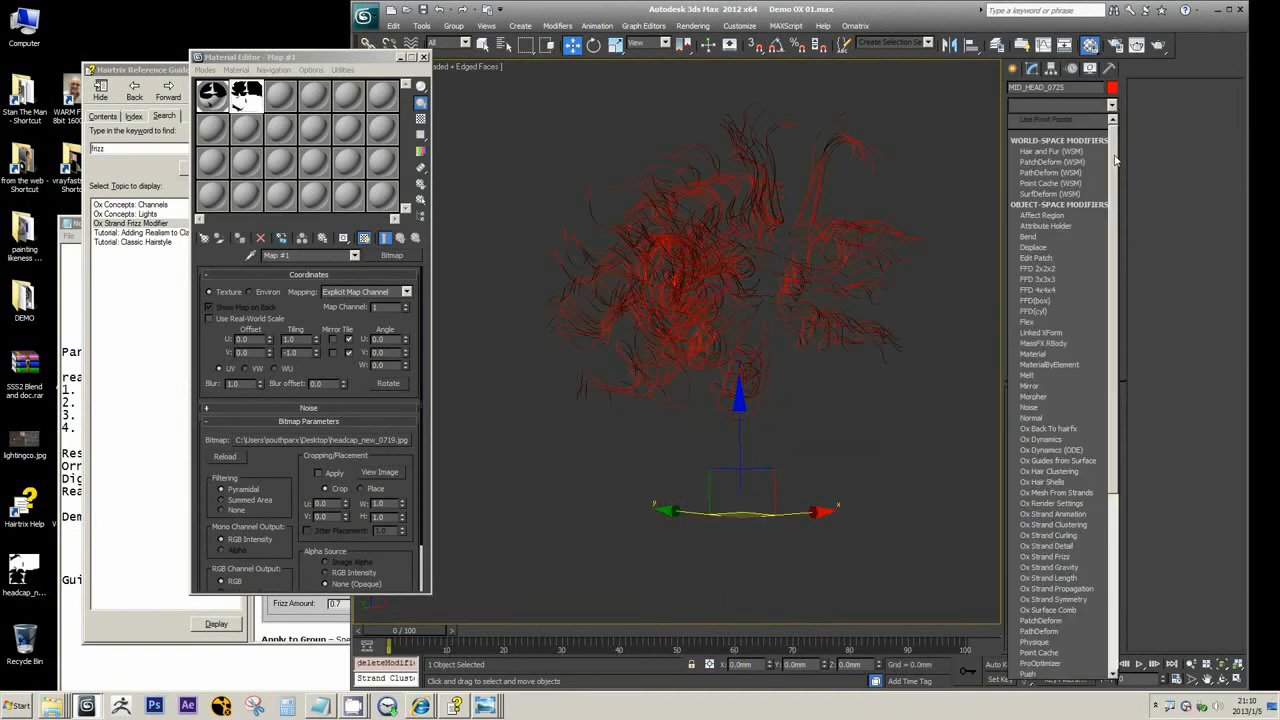
{"action": "left_click_drag", "start_coordinate": [1117, 162], "coordinate": [1132, 291]}
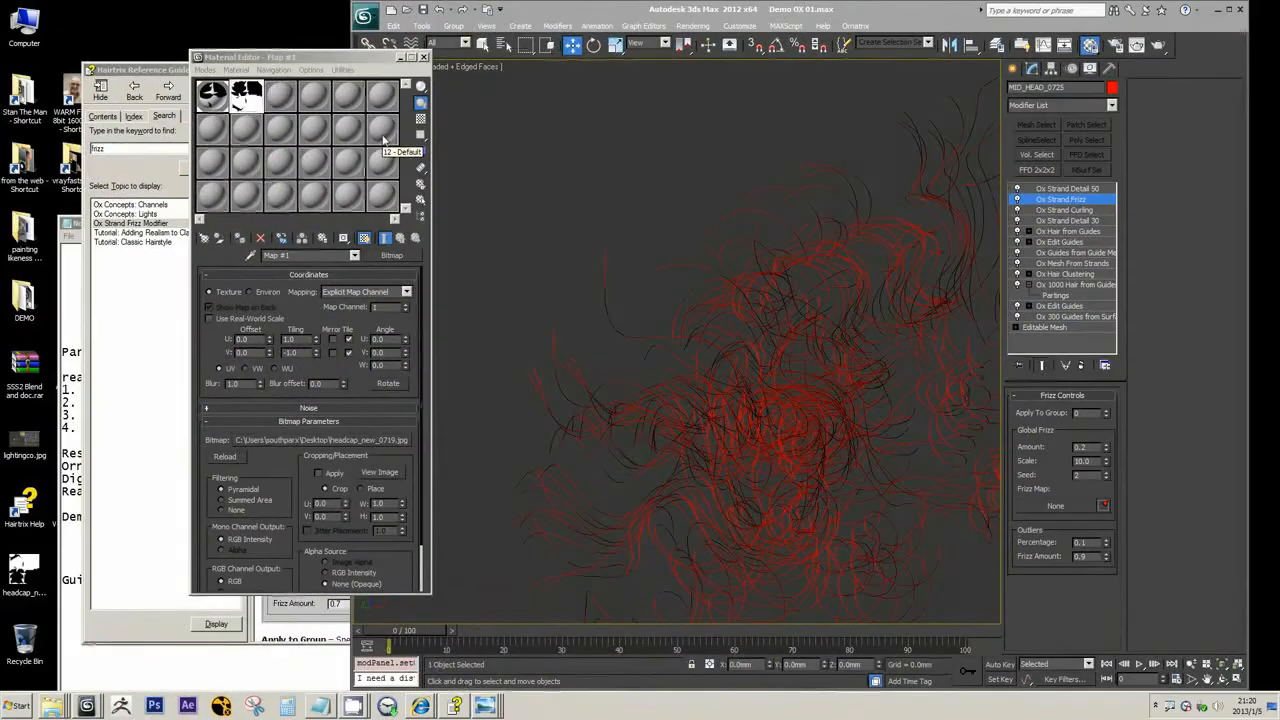
{"action": "left_click", "coordinate": [1111, 105]}
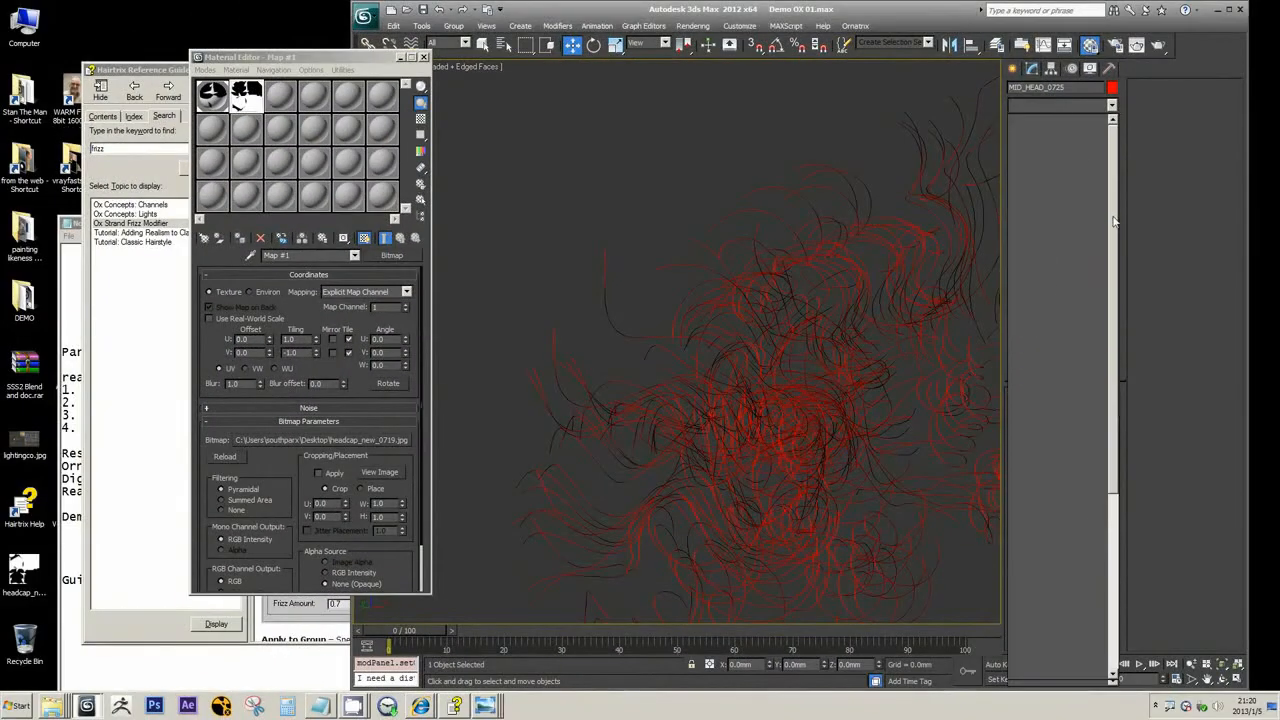
{"action": "scroll", "coordinate": [1116, 280], "scroll_direction": "down", "scroll_amount": 5}
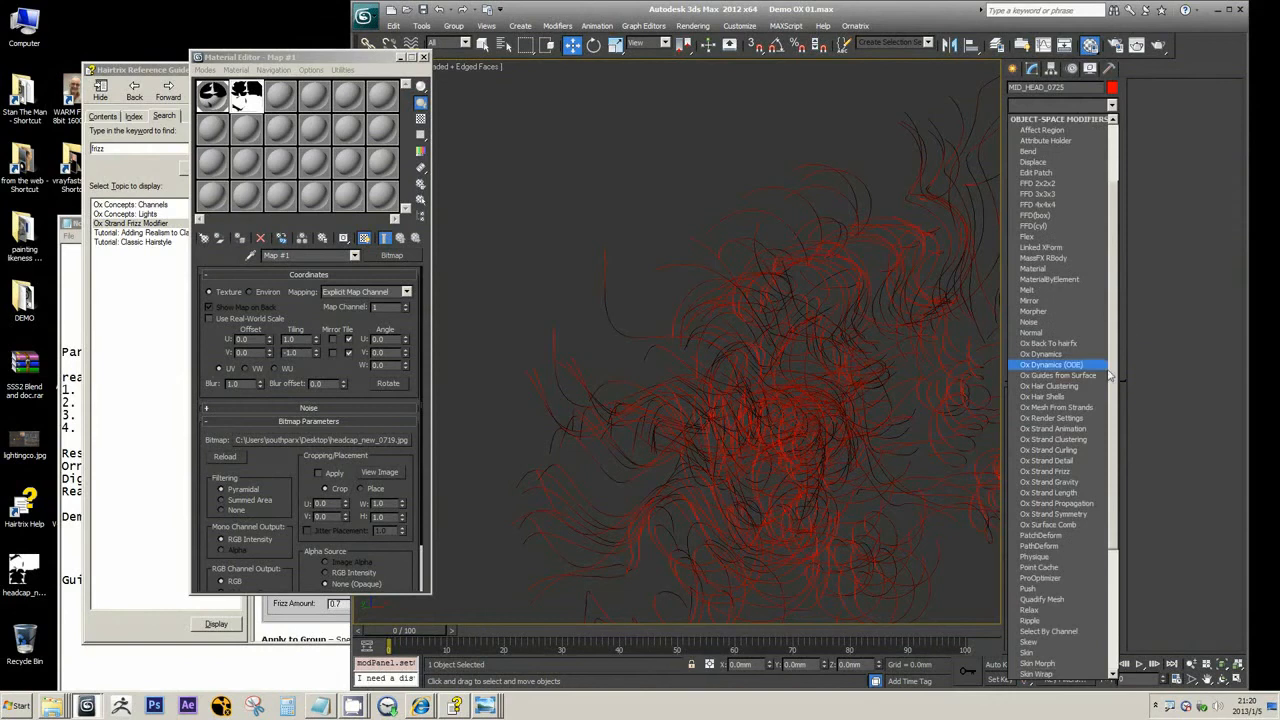
{"action": "scroll", "coordinate": [1119, 428], "scroll_direction": "down", "scroll_amount": 1}
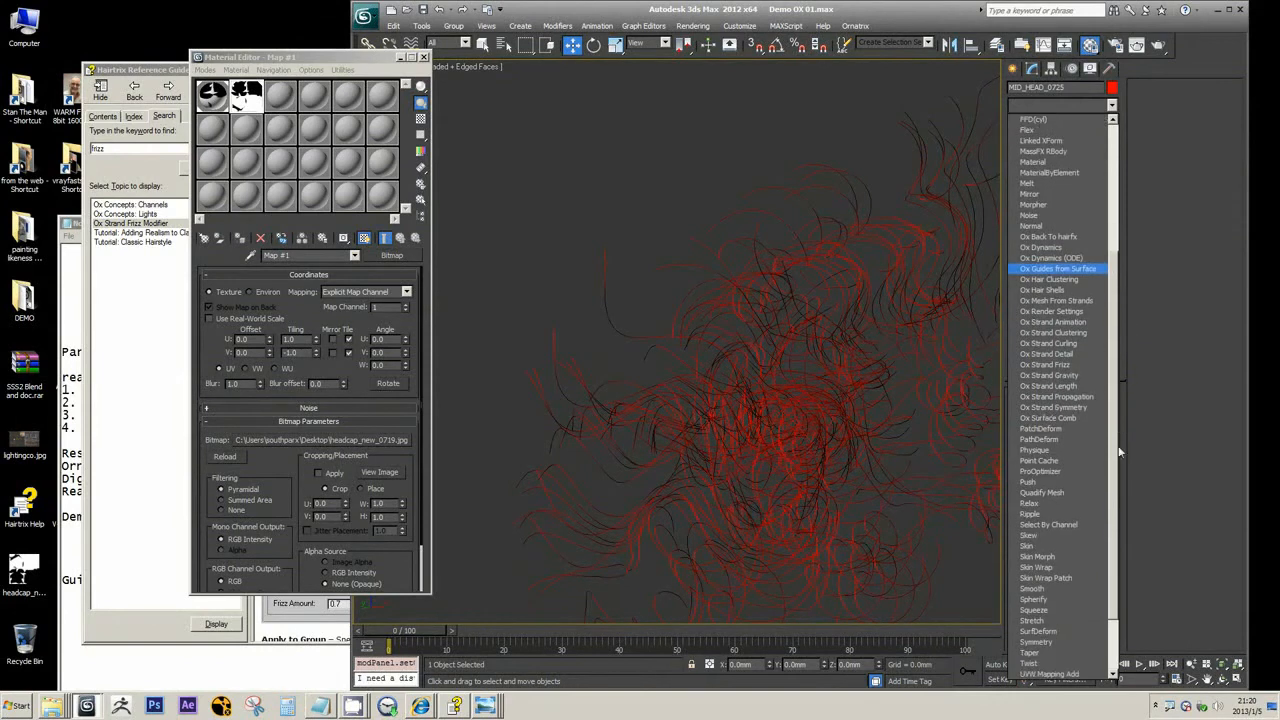
{"action": "left_click", "coordinate": [1050, 386]}
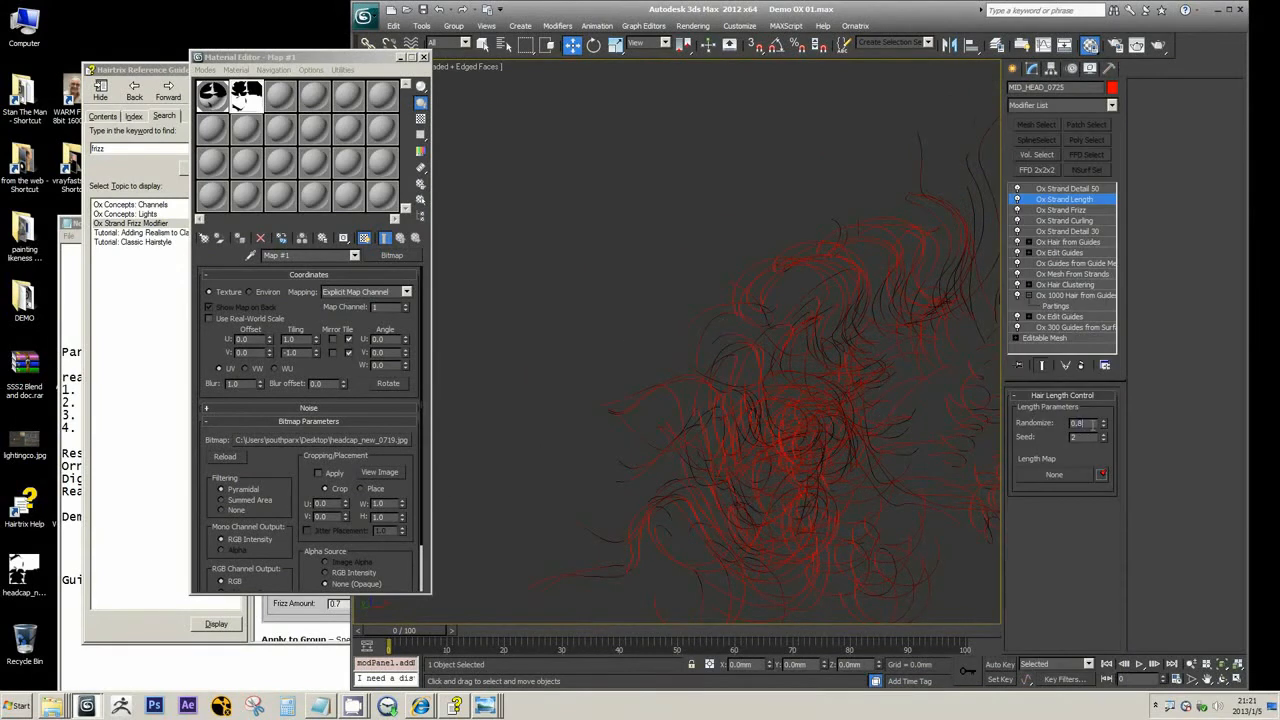
{"action": "key", "text": "Return"}
Switch to the Hairtrix Reference Guide, search for "strand length" and open the Ox Strand Length Modifier topic
{"action": "left_click", "coordinate": [119, 148]}
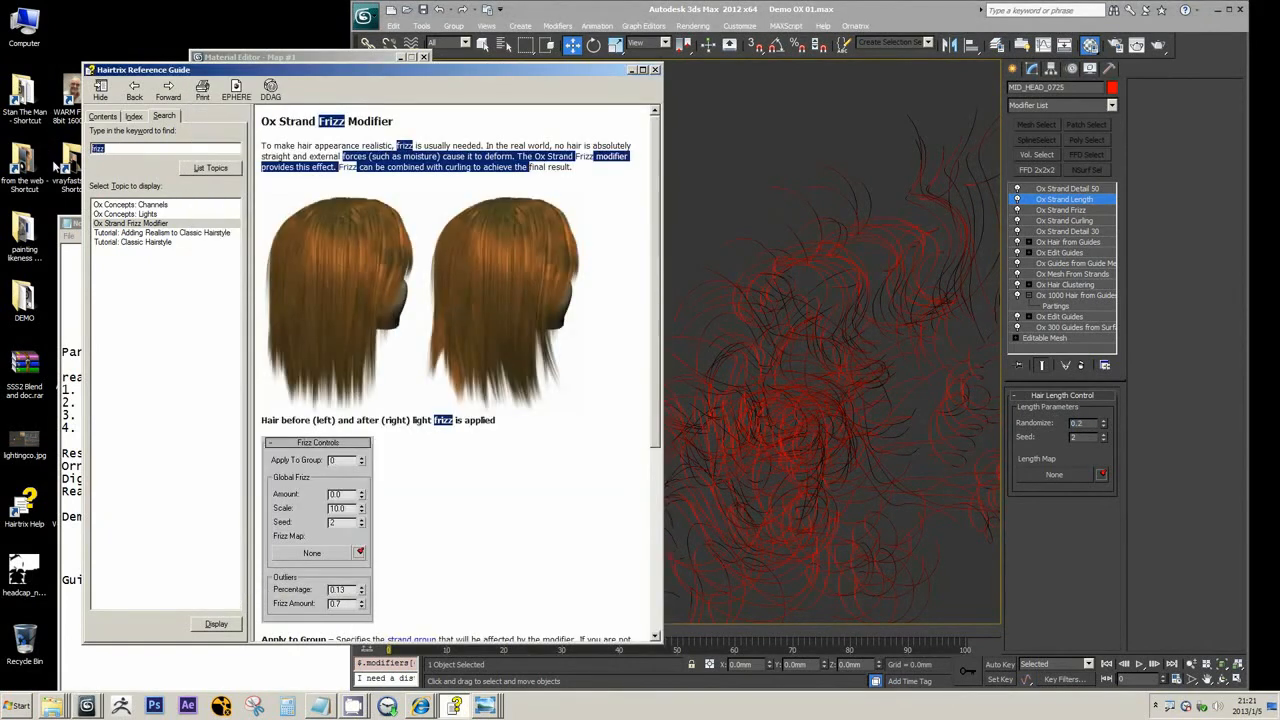
{"action": "type", "text": "strand length"}
{"action": "key", "text": "Return"}
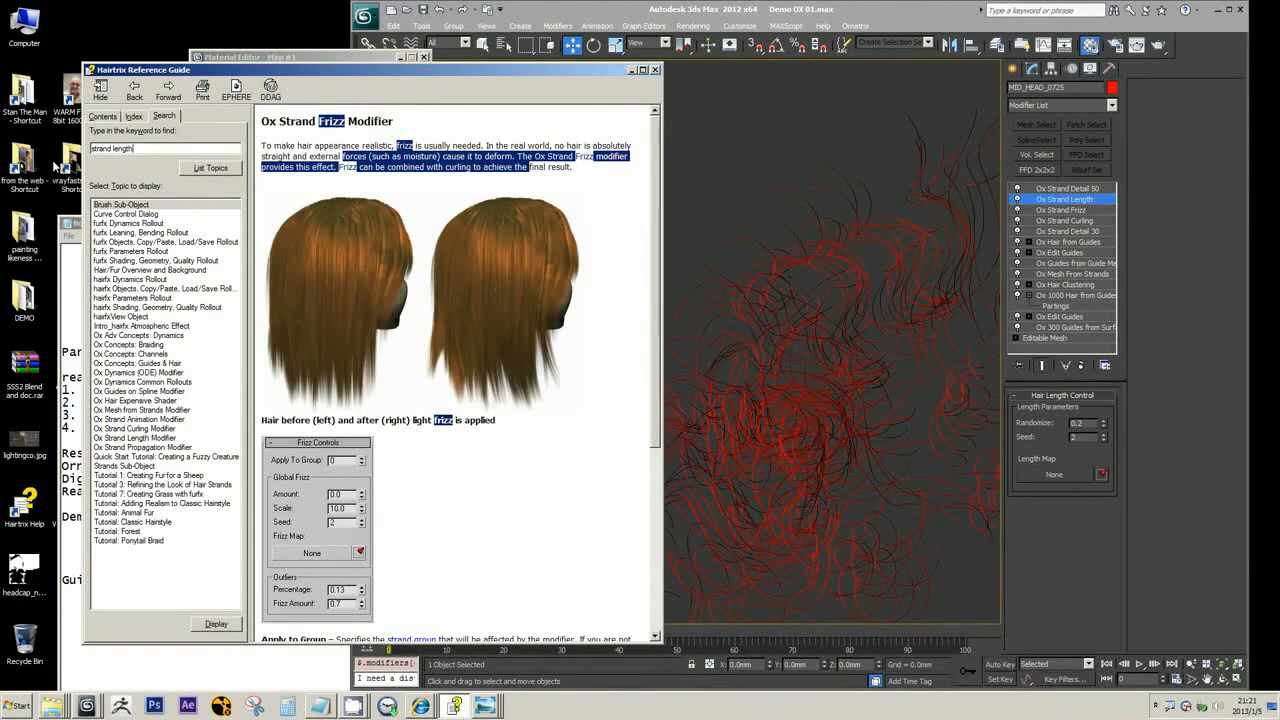
{"action": "left_click", "coordinate": [152, 420]}
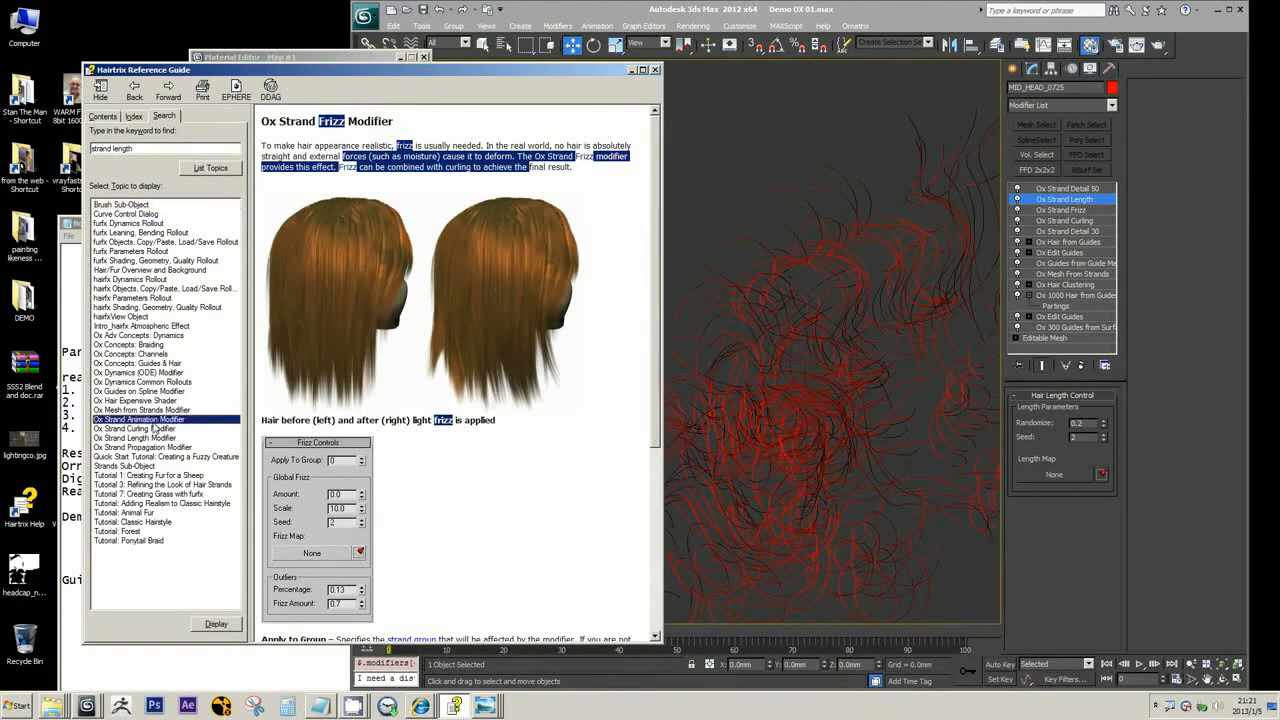
{"action": "double_click", "coordinate": [155, 438]}
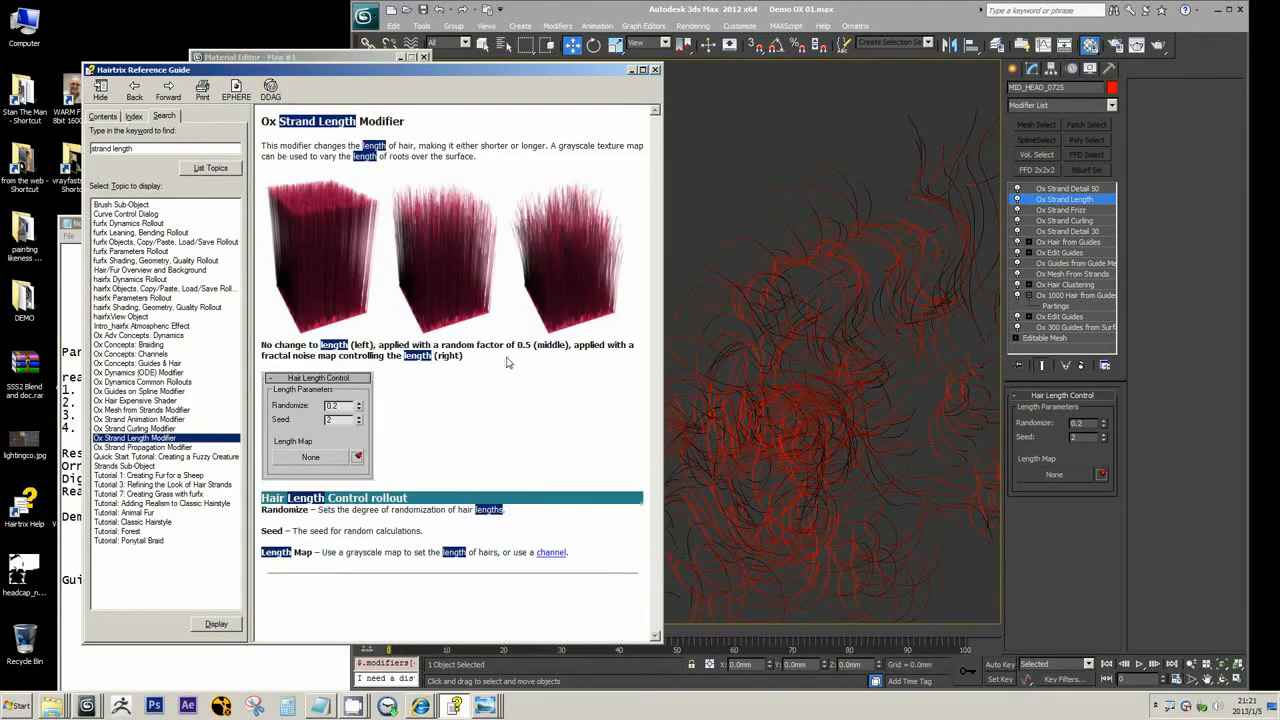
Read the Ox Strand Length Modifier topic, and return to the 3ds Max scene to examine the strands' lengths
{"action": "left_click", "coordinate": [477, 404]}
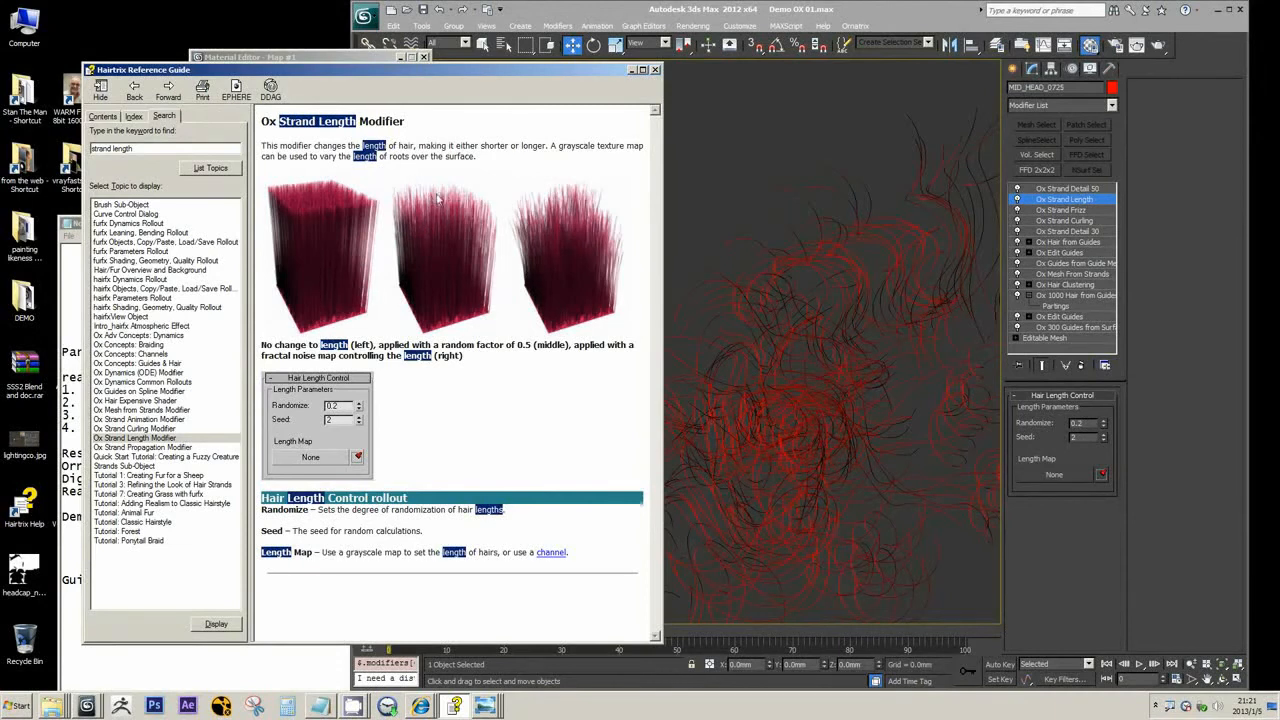
{"action": "left_click", "coordinate": [632, 71]}
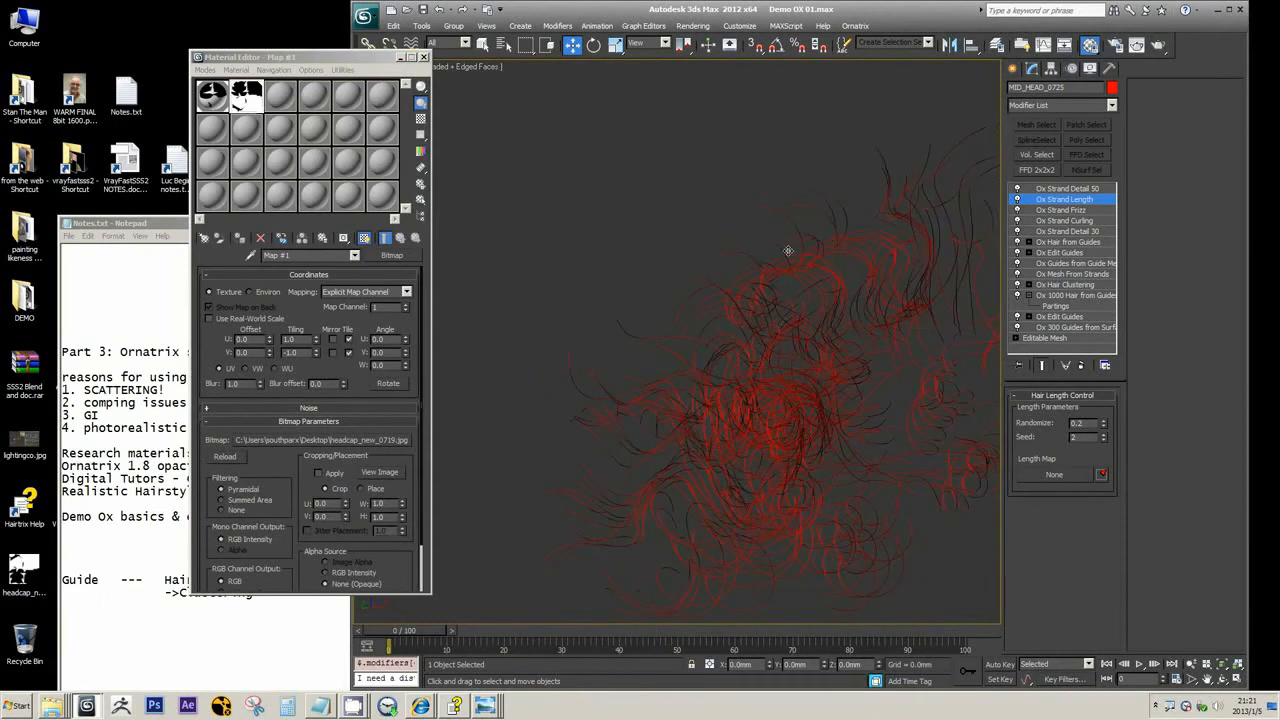
{"action": "scroll", "coordinate": [652, 423], "scroll_direction": "down", "scroll_amount": 5}
{"action": "scroll", "coordinate": [603, 436], "scroll_direction": "up", "scroll_amount": 8}
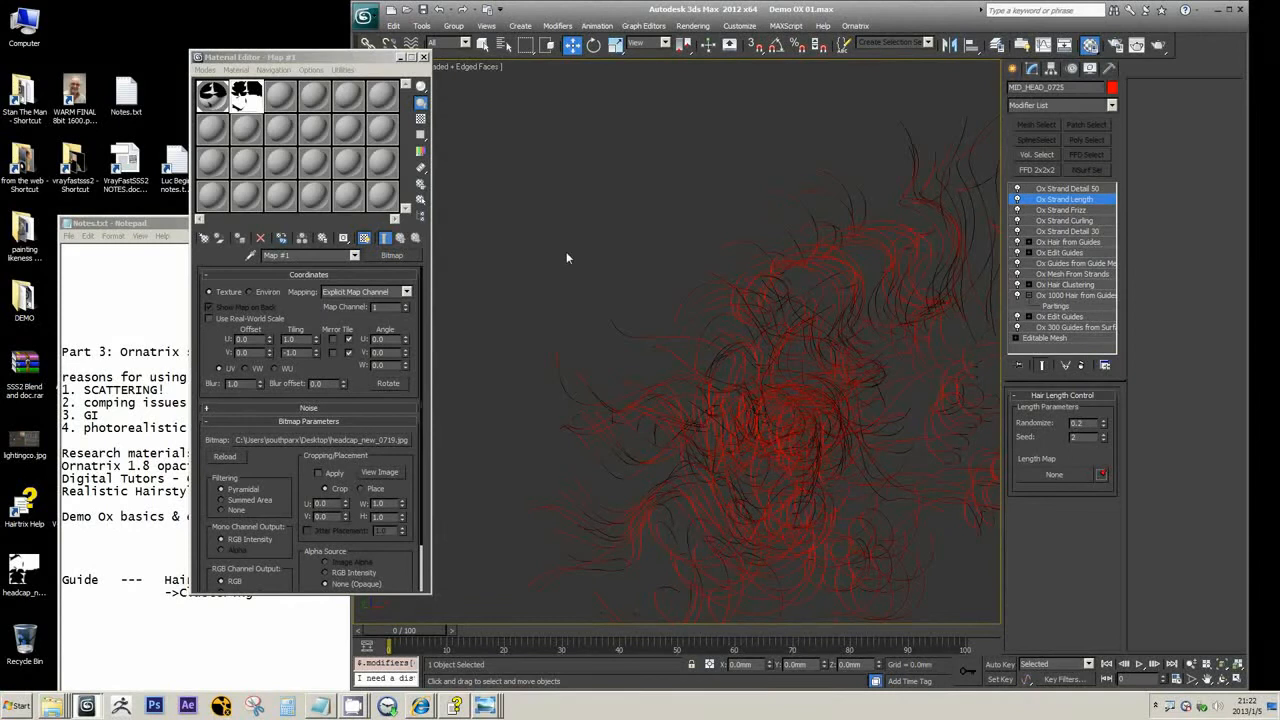
Look through the available Ornatrix modifiers, down to Ox Surface Comb, without adding one to the stack
{"action": "left_click", "coordinate": [1111, 105]}
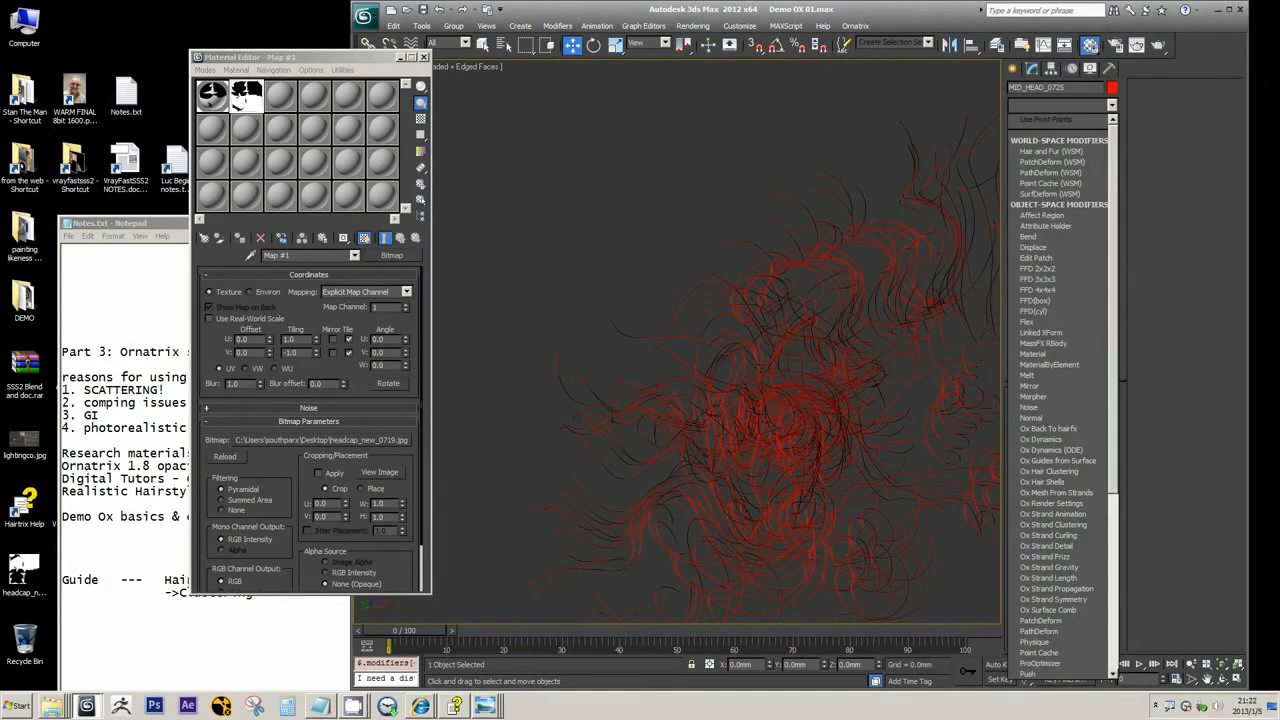
{"action": "left_click", "coordinate": [1048, 578]}
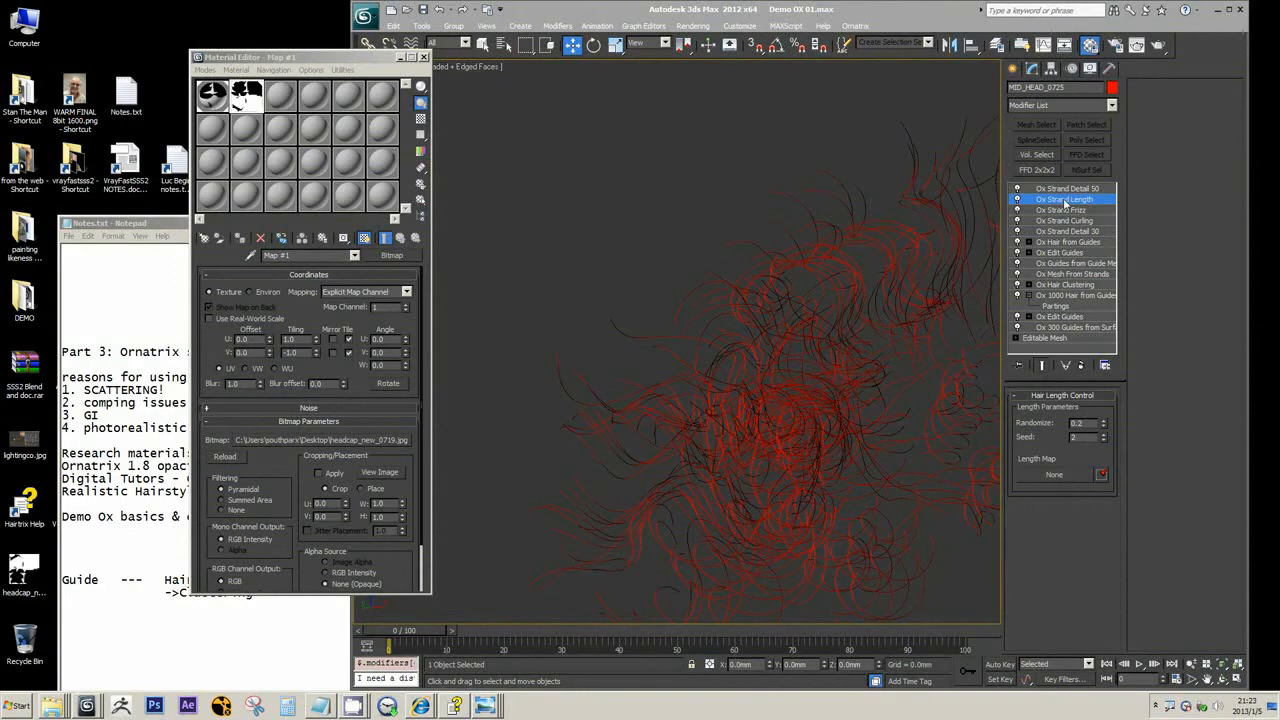
{"action": "left_click", "coordinate": [1111, 105]}
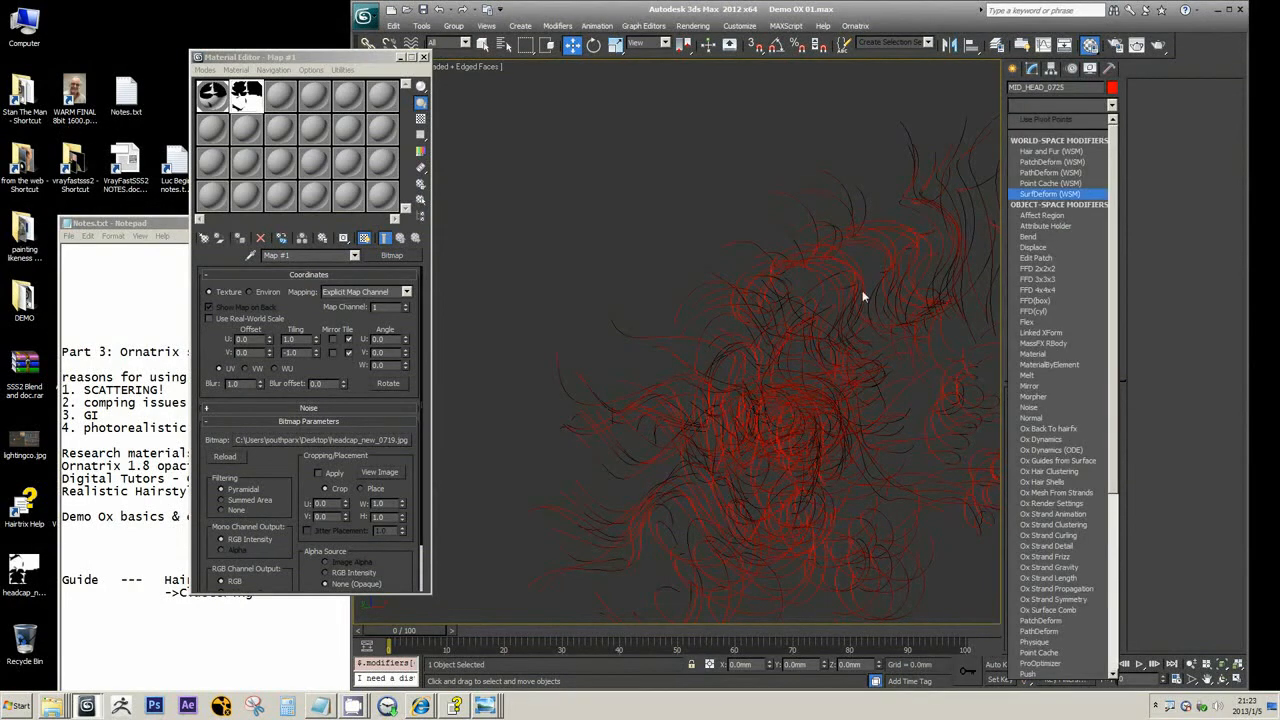
{"action": "left_click_drag", "start_coordinate": [1114, 235], "coordinate": [1148, 369]}
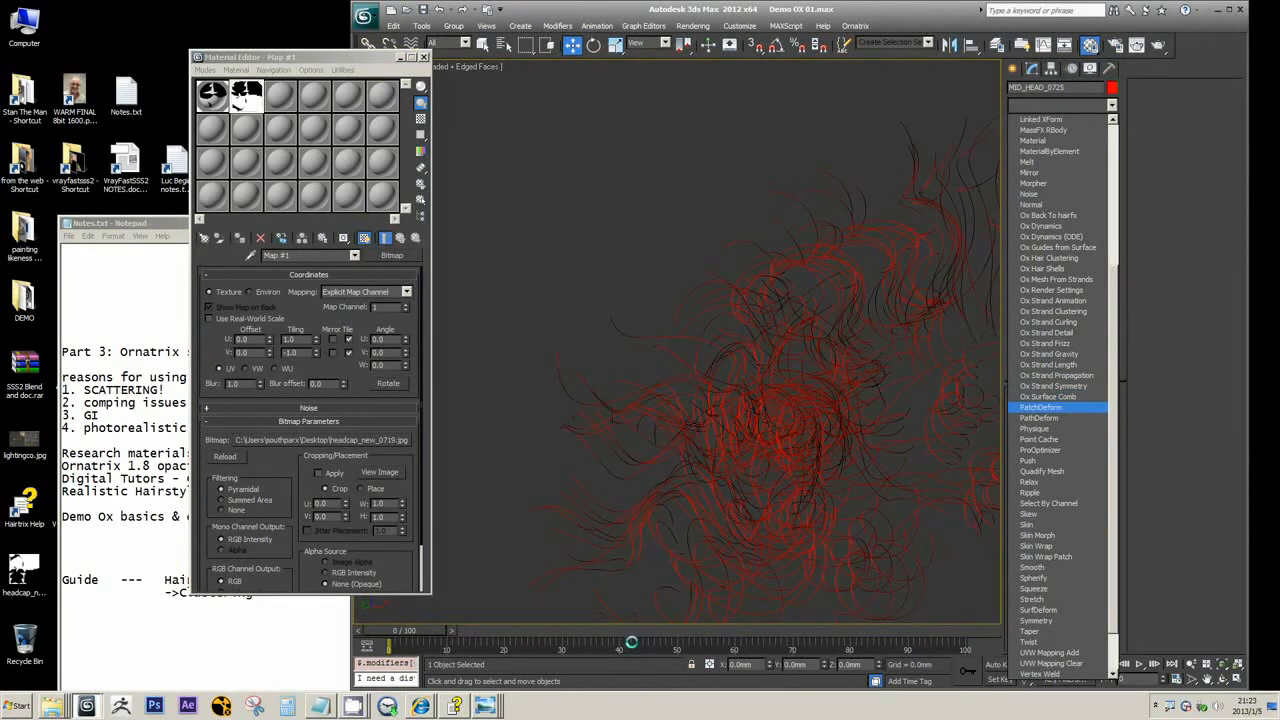
Switch to the Hairtrix Reference Guide, search for "surface comb" and open the Ox Surface Comb Modifier topic
{"action": "left_click", "coordinate": [456, 706]}
{"action": "left_click_drag", "start_coordinate": [138, 149], "coordinate": [37, 153]}
{"action": "type", "text": "surface"}
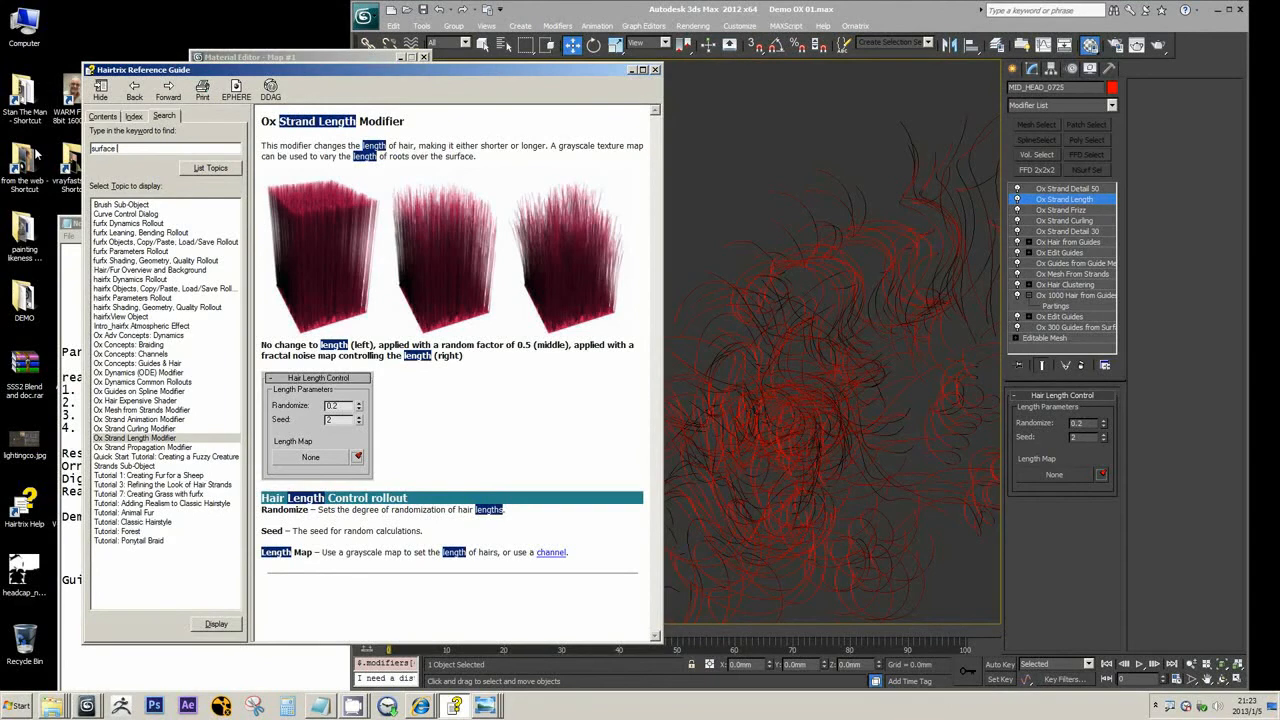
{"action": "type", "text": " comb"}
{"action": "key", "text": "Return"}
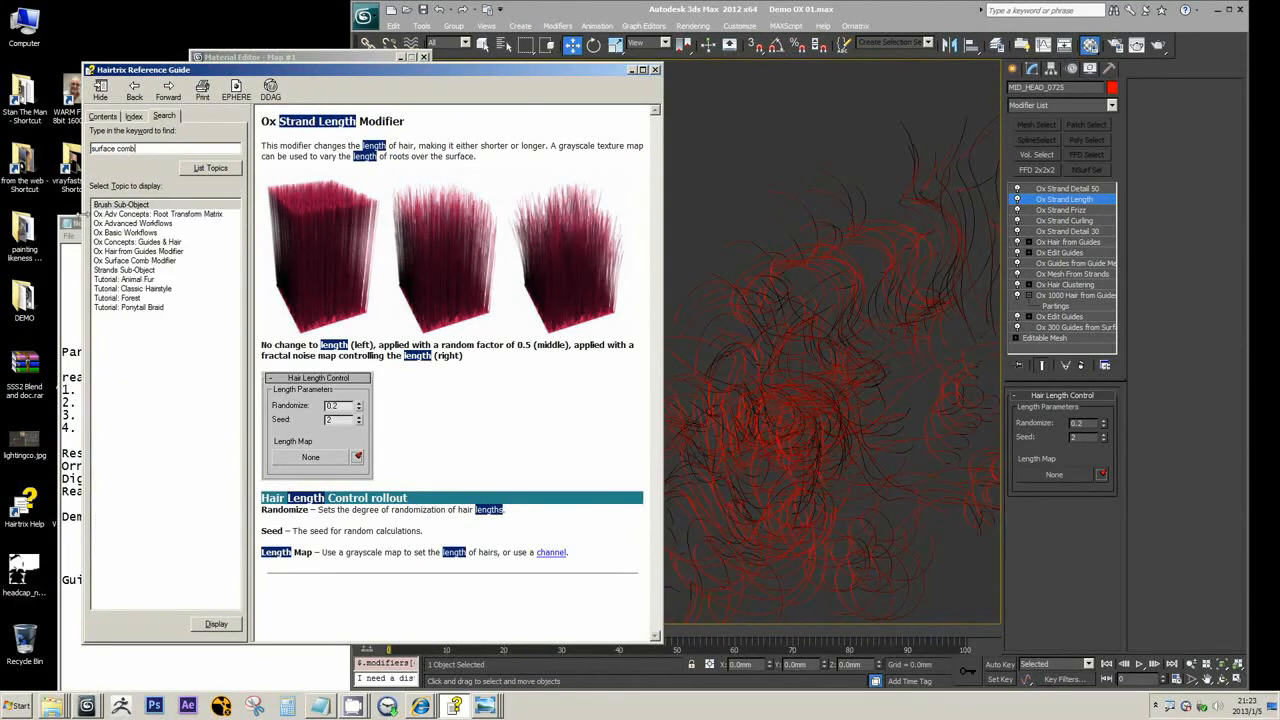
{"action": "left_click", "coordinate": [150, 261]}
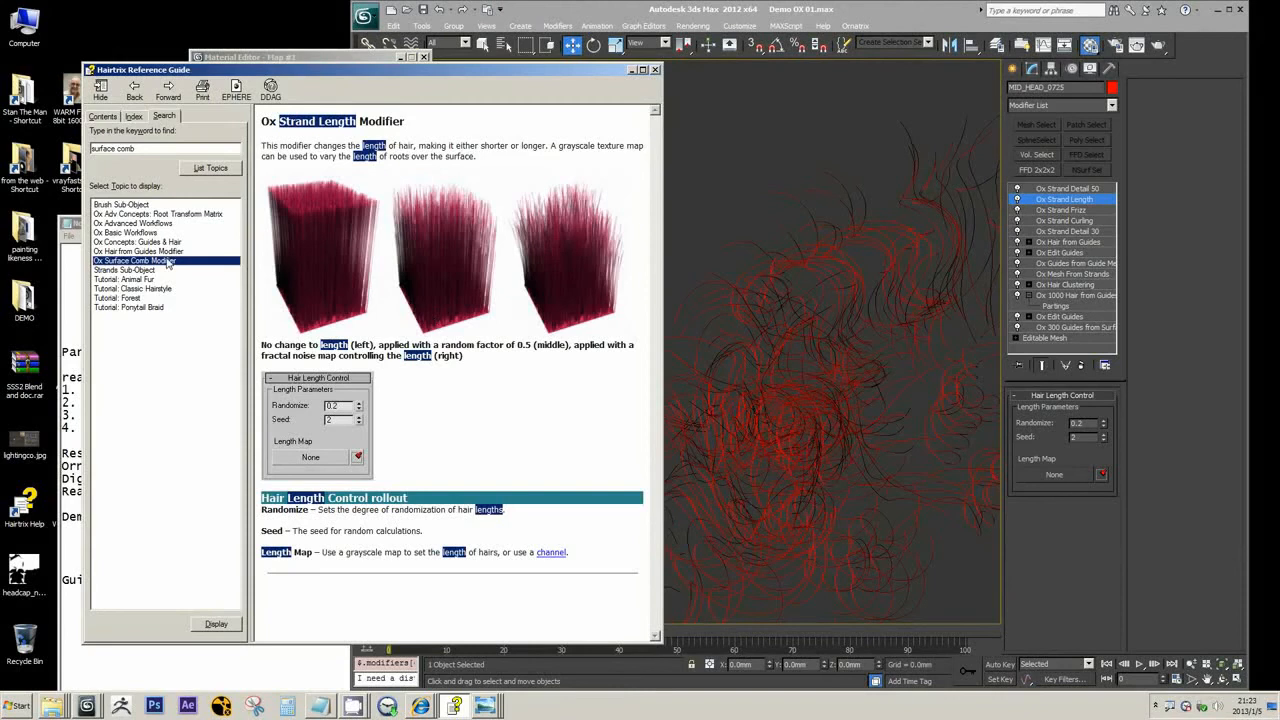
{"action": "double_click", "coordinate": [167, 261]}
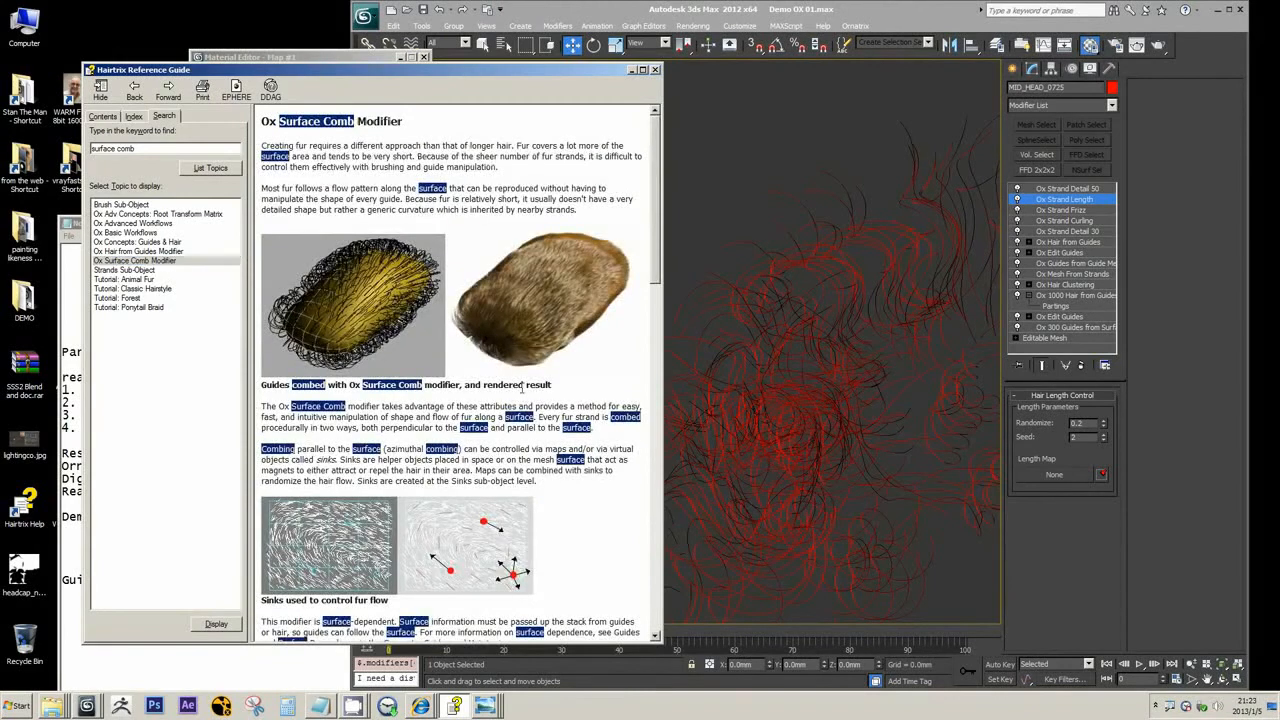
Read through the Ox Surface Comb Modifier topic, focusing on its opening comparison of fur with longer hair
{"action": "scroll", "coordinate": [520, 394], "scroll_direction": "down", "scroll_amount": 8}
{"action": "scroll", "coordinate": [520, 394], "scroll_direction": "up", "scroll_amount": 8}
{"action": "scroll", "coordinate": [420, 328], "scroll_direction": "down", "scroll_amount": 10}
{"action": "scroll", "coordinate": [420, 328], "scroll_direction": "down", "scroll_amount": 6}
{"action": "scroll", "coordinate": [418, 330], "scroll_direction": "up", "scroll_amount": 14}
{"action": "left_click_drag", "start_coordinate": [262, 145], "coordinate": [344, 146]}
{"action": "left_click", "coordinate": [309, 147]}
{"action": "left_click_drag", "start_coordinate": [385, 146], "coordinate": [511, 147]}
View the hair in WARM FINAL 8bit 1600.png in Windows Photo Viewer, and return to the guide to review the Surface Comb illustrations
{"action": "mouse_move", "coordinate": [484, 706]}
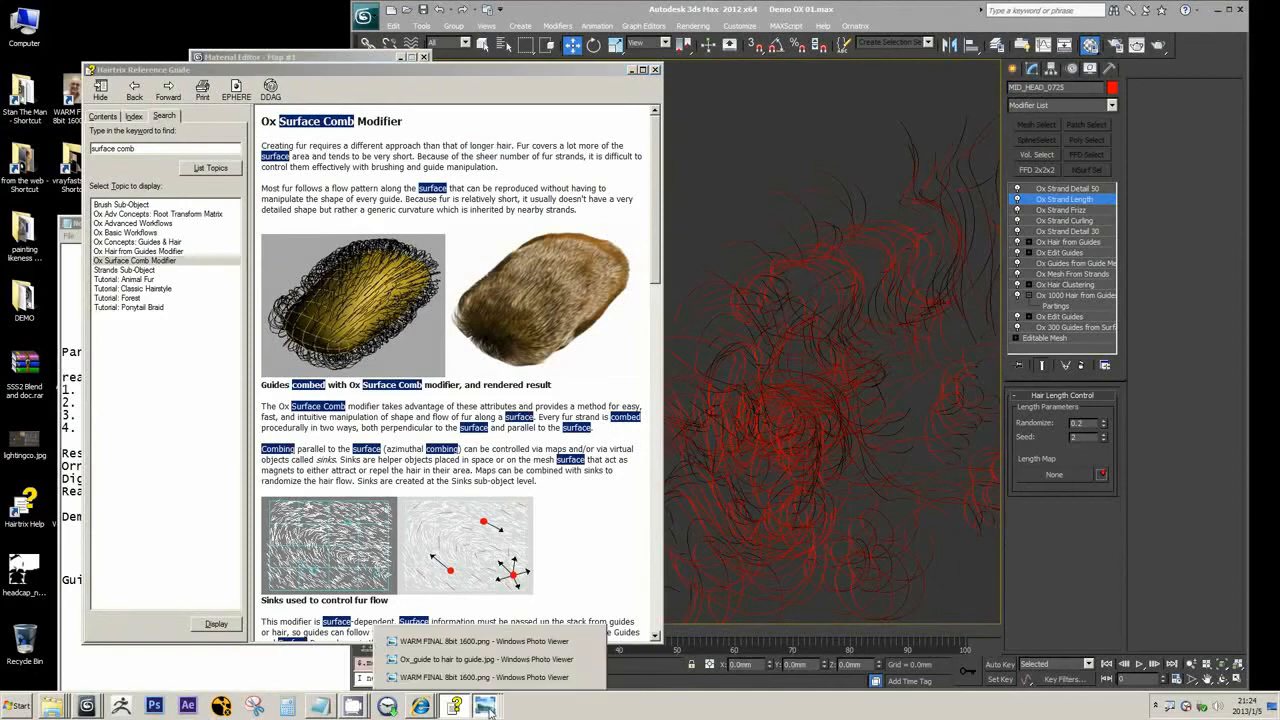
{"action": "left_click", "coordinate": [476, 645]}
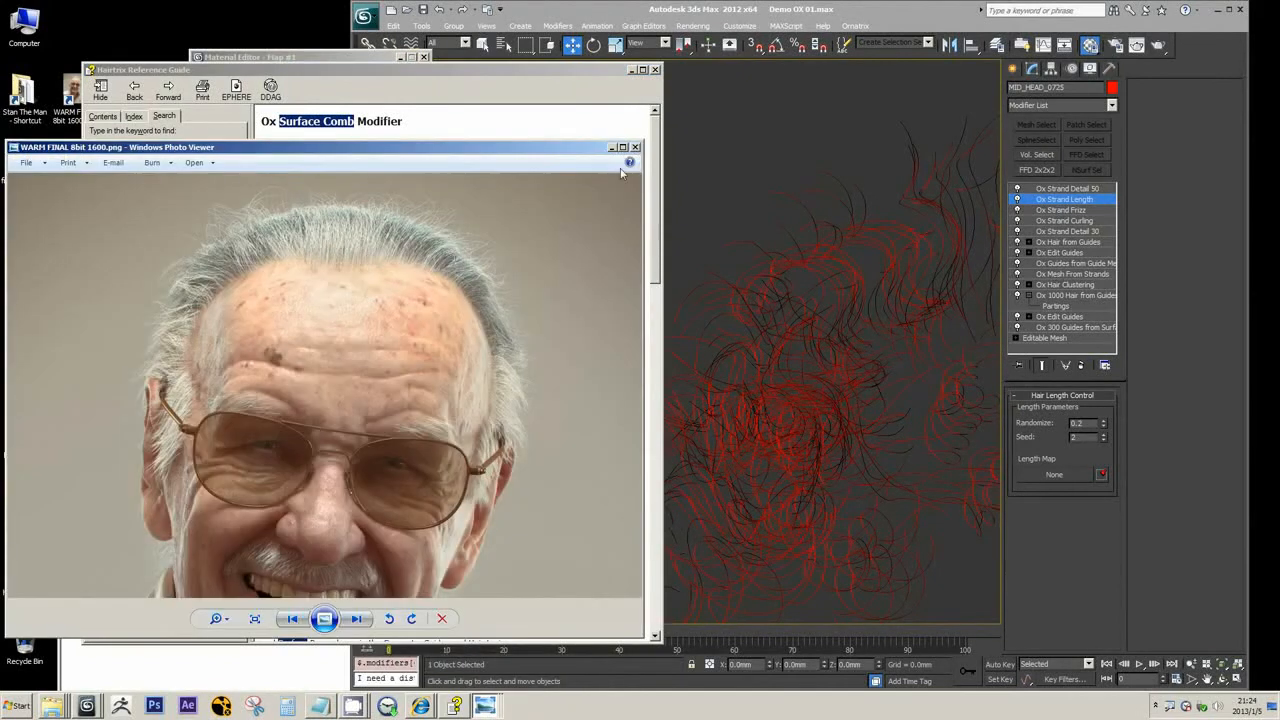
{"action": "left_click", "coordinate": [609, 149]}
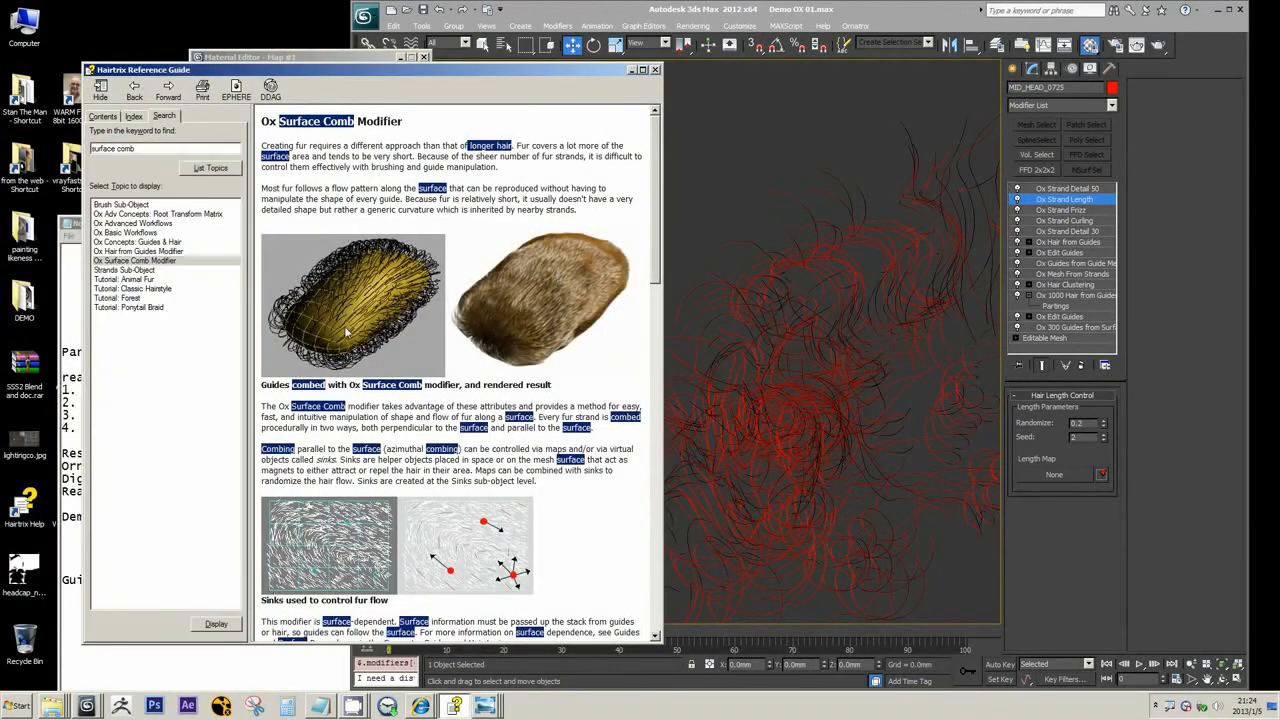
{"action": "scroll", "coordinate": [593, 469], "scroll_direction": "down", "scroll_amount": 3}
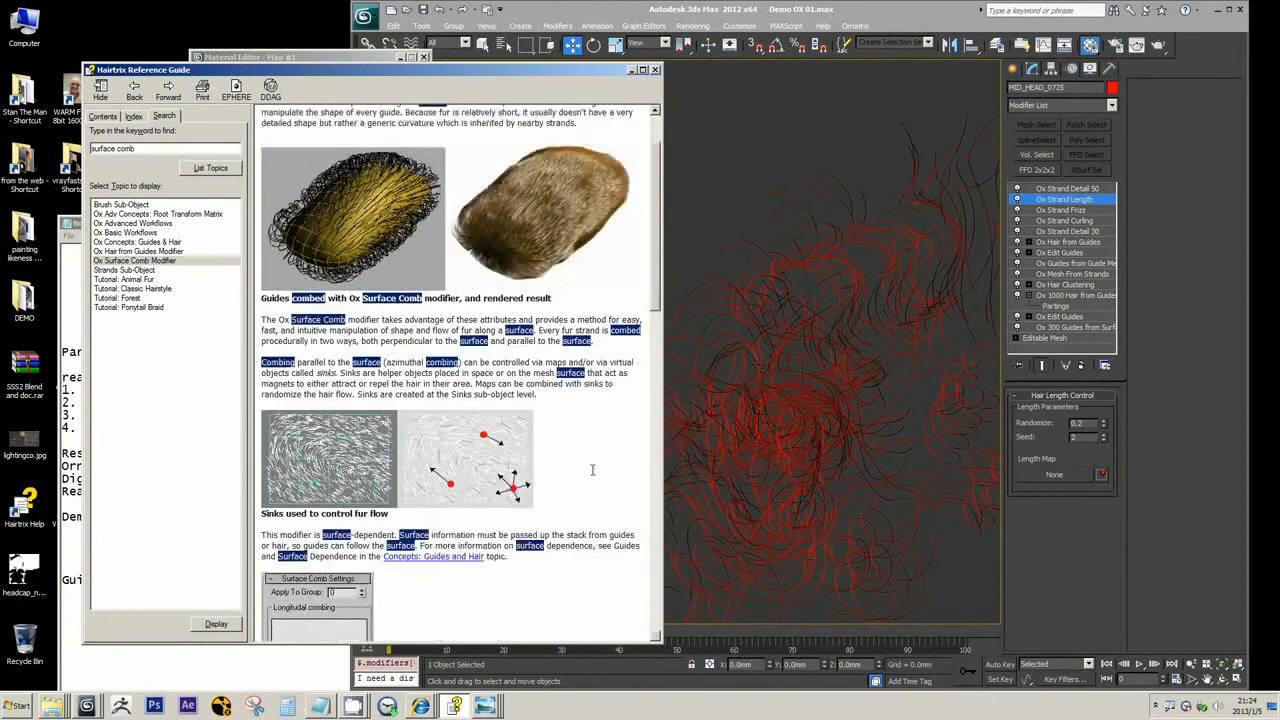
{"action": "scroll", "coordinate": [593, 469], "scroll_direction": "up", "scroll_amount": 3}
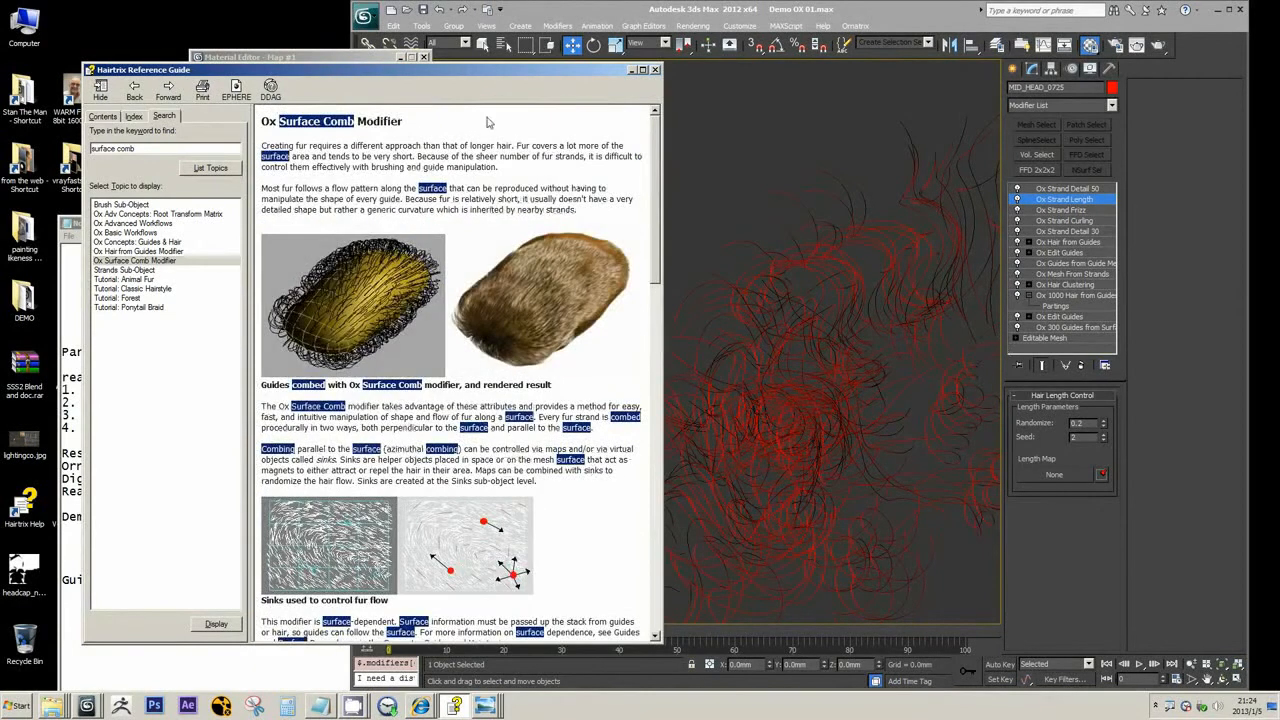
Return from the reference guide to 3ds Max and look through the modifiers available above Ox Strand Length, without adding one
{"action": "left_click", "coordinate": [631, 70]}
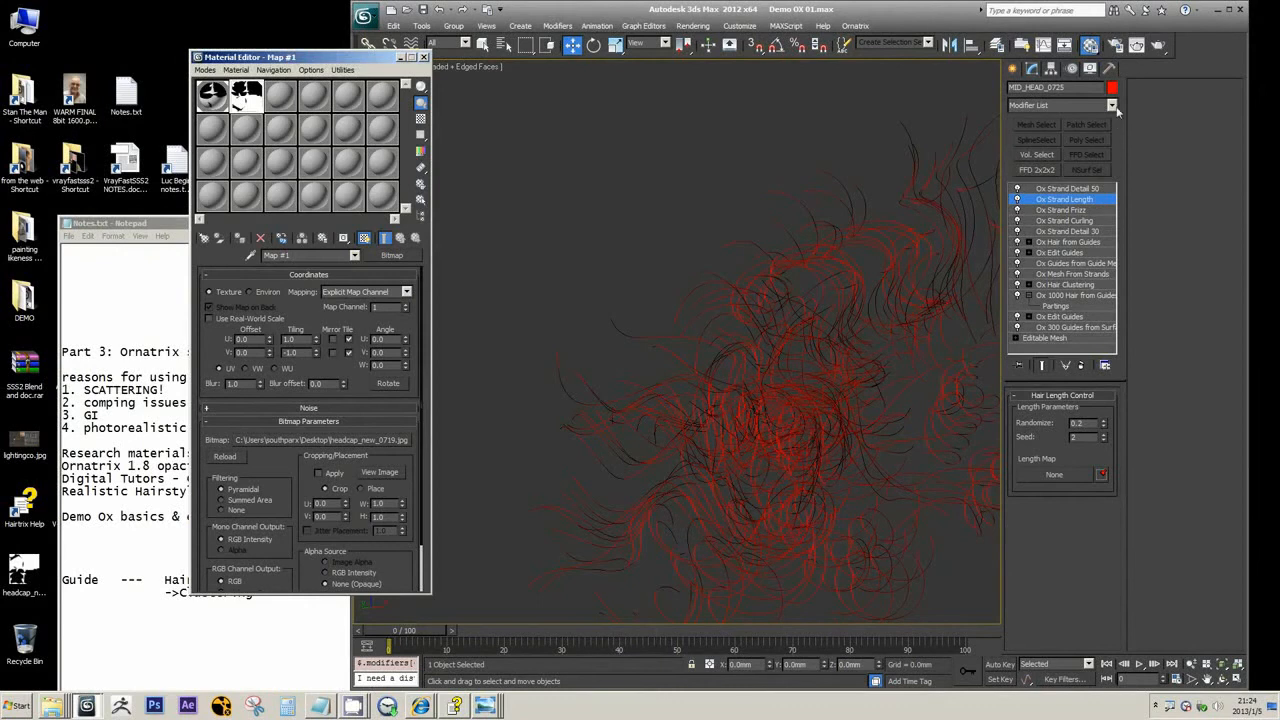
{"action": "left_click", "coordinate": [1114, 107]}
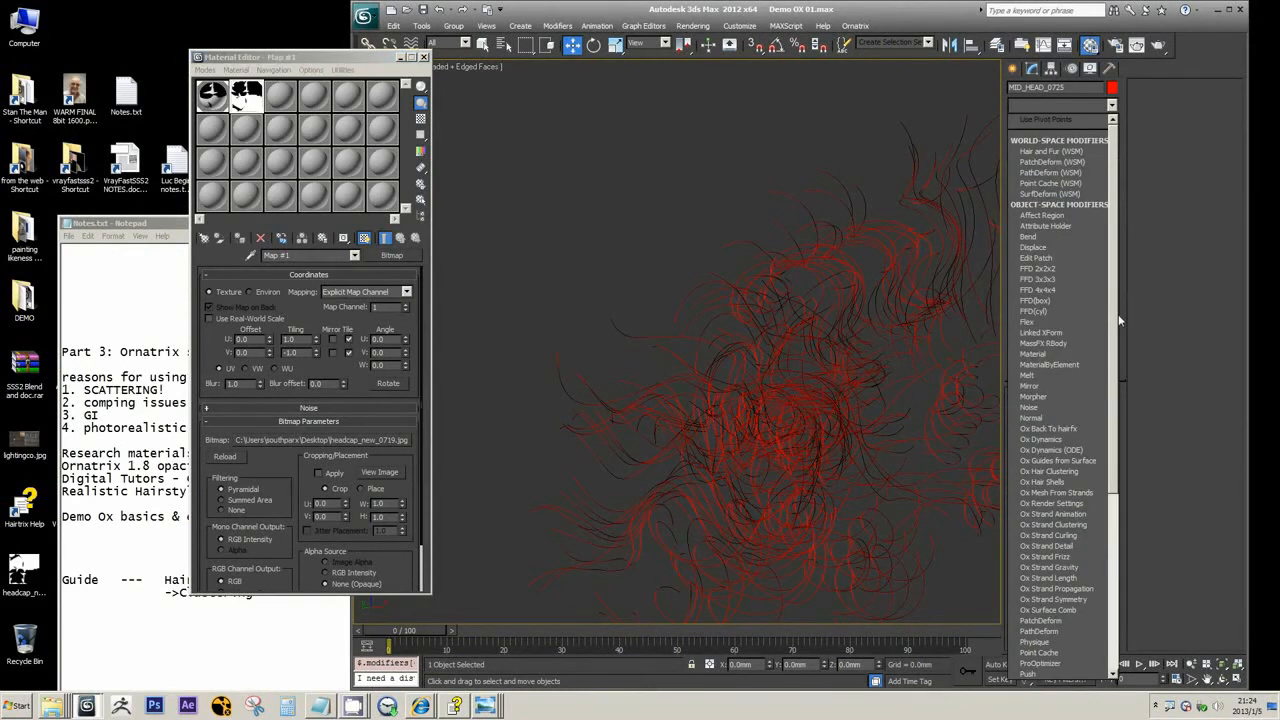
{"action": "scroll", "coordinate": [1118, 314], "scroll_direction": "down", "scroll_amount": 1}
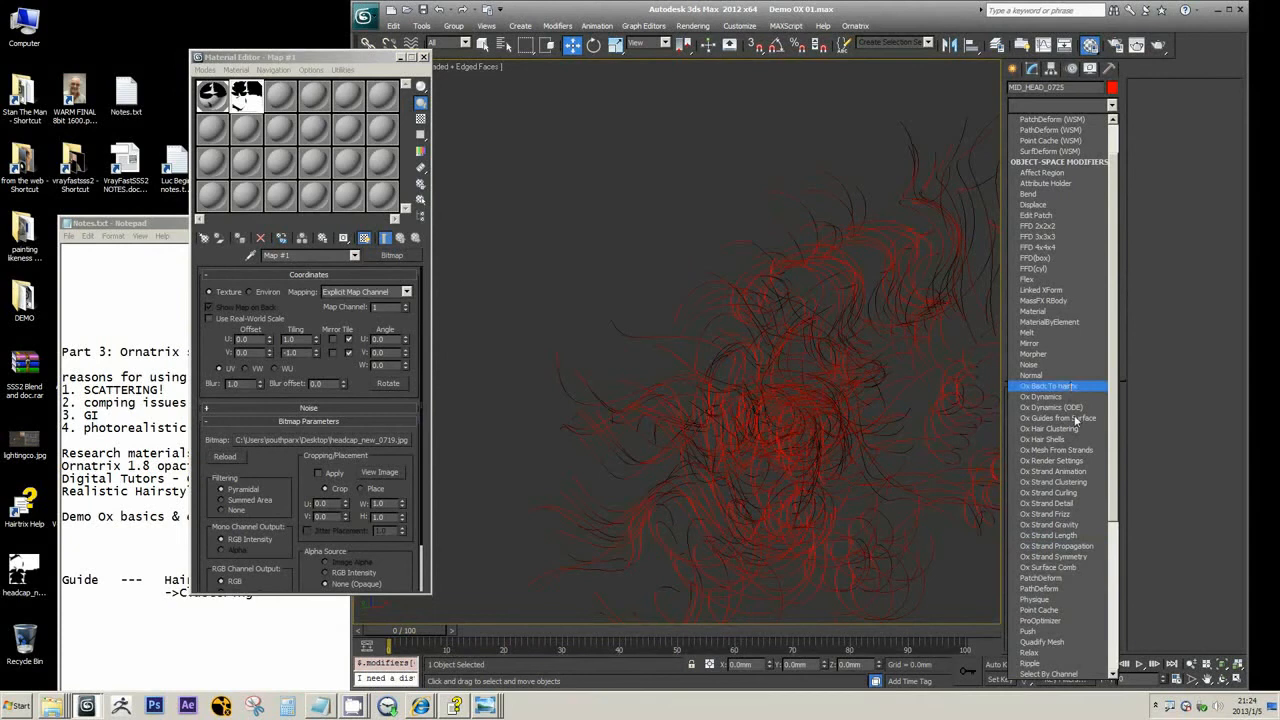
{"action": "left_click", "coordinate": [906, 14]}
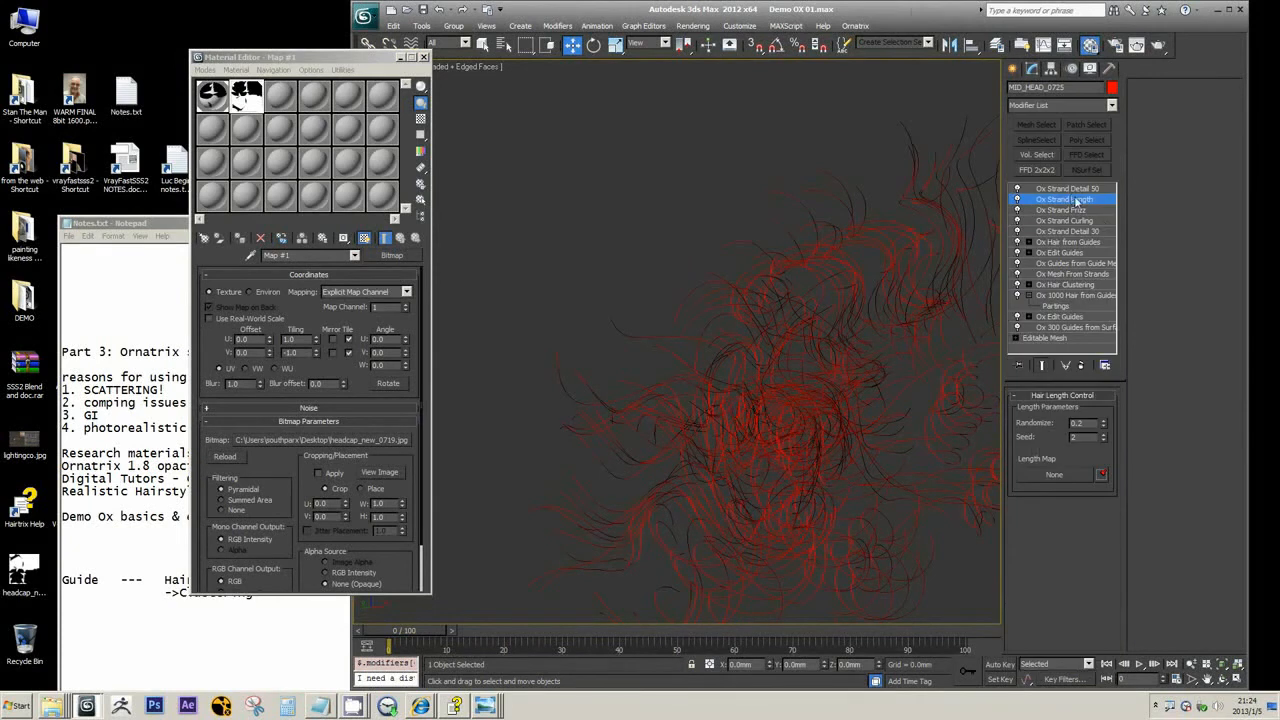
Try adding an Ox Mesh From Strands modifier directly above the upper Ox Hair from Guides, and remove it from the stack
{"action": "left_click", "coordinate": [1053, 247]}
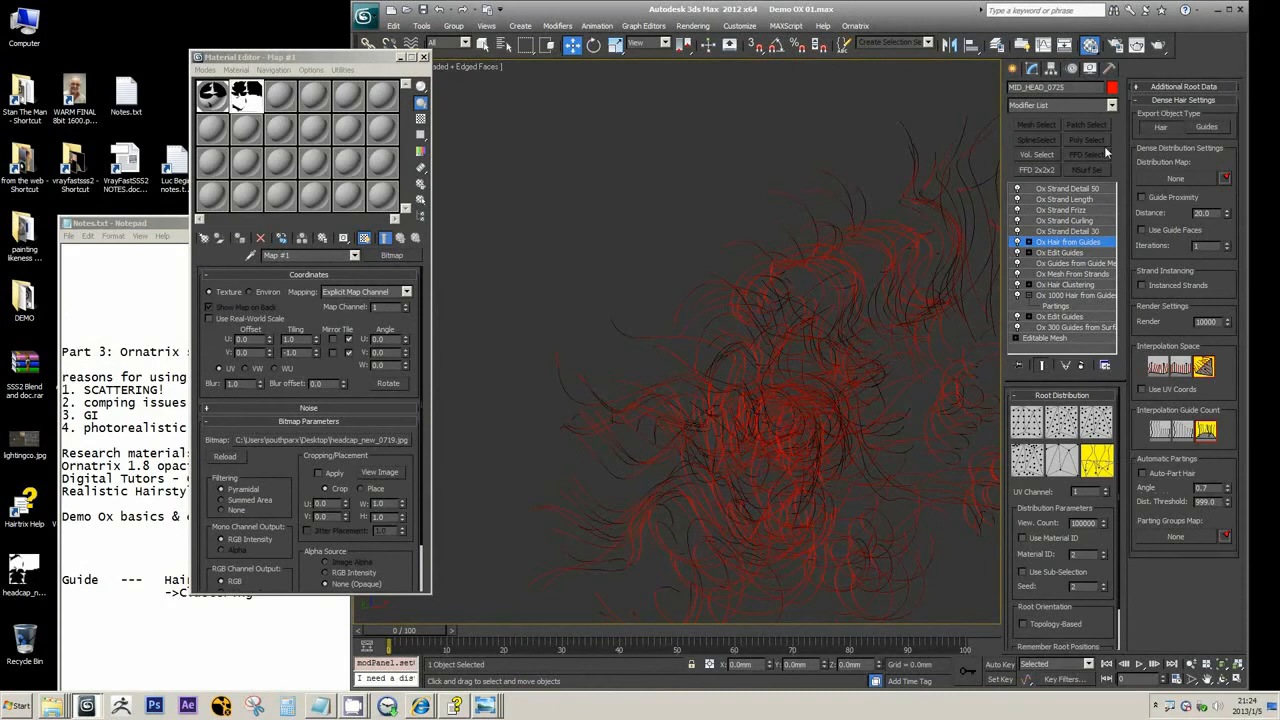
{"action": "left_click", "coordinate": [1111, 104]}
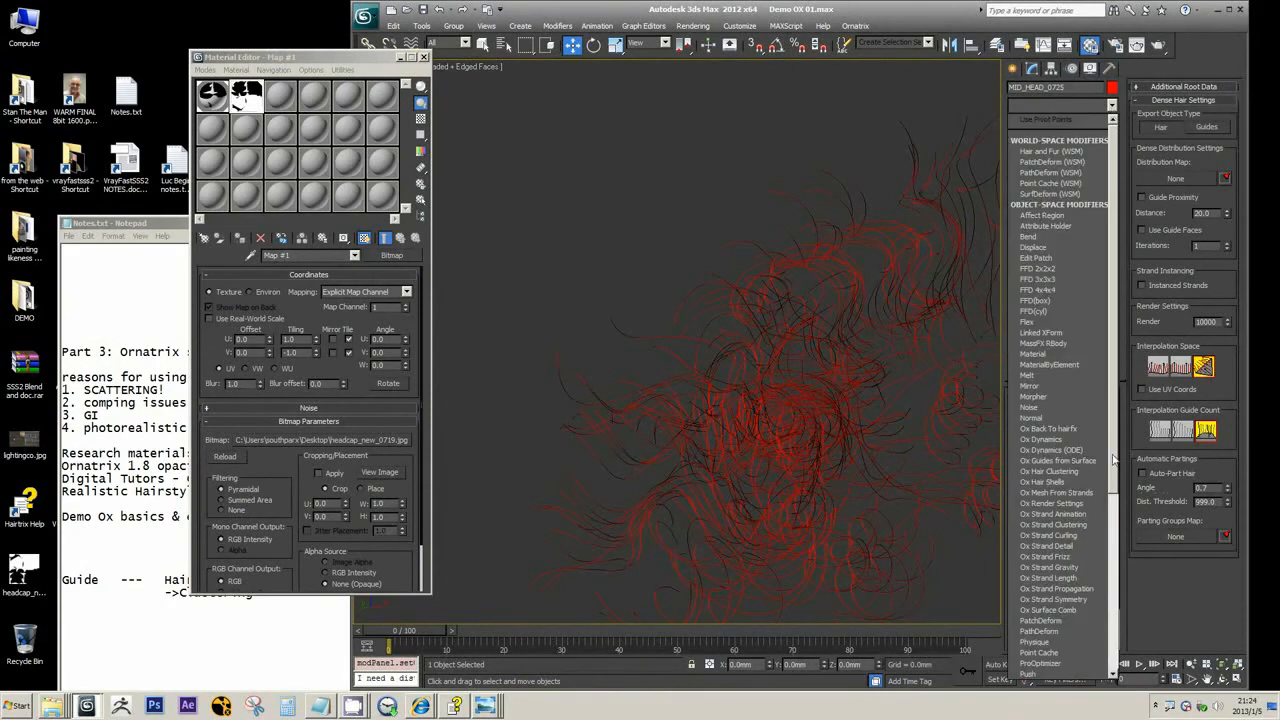
{"action": "left_click_drag", "start_coordinate": [1114, 459], "coordinate": [1116, 483]}
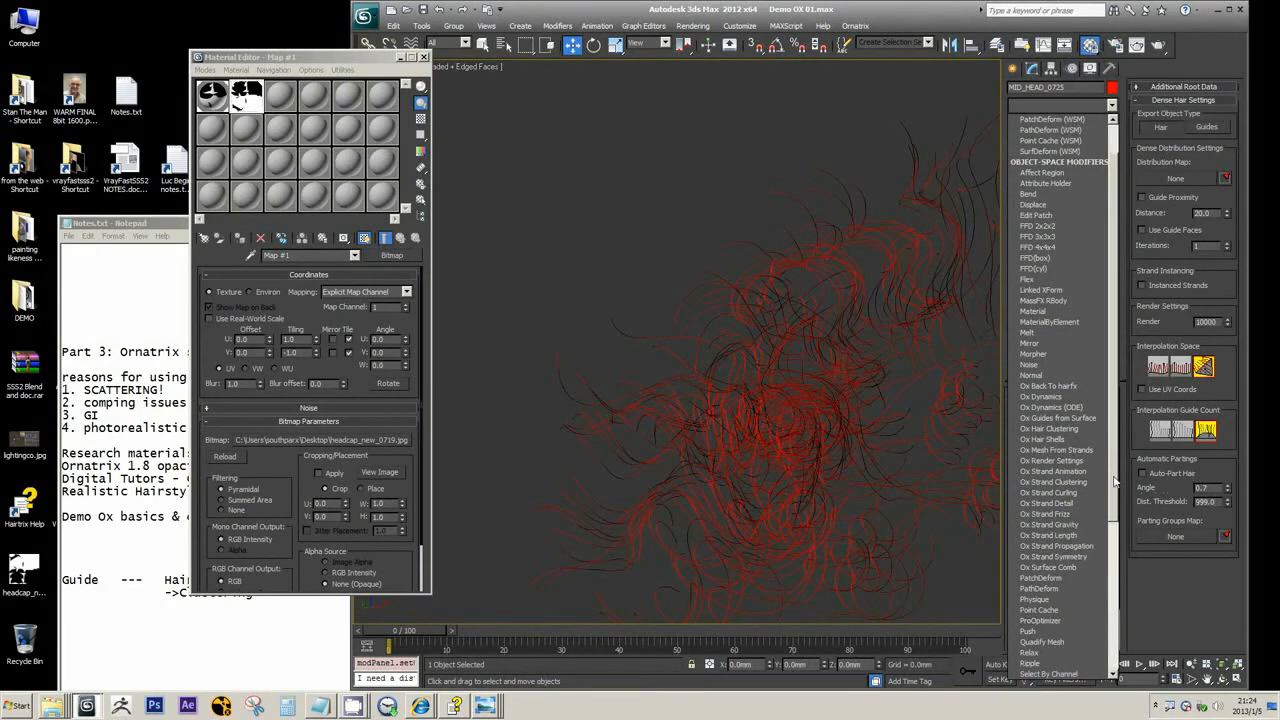
{"action": "left_click", "coordinate": [1050, 450]}
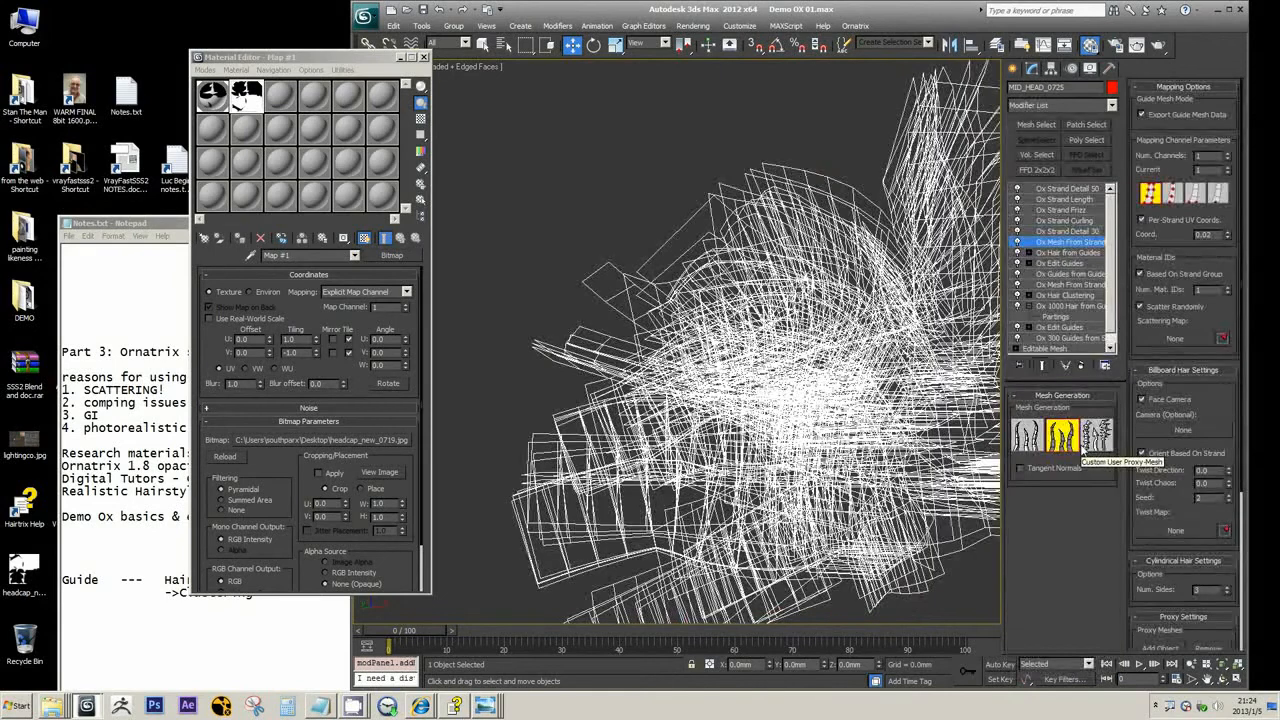
{"action": "left_click", "coordinate": [1081, 365]}
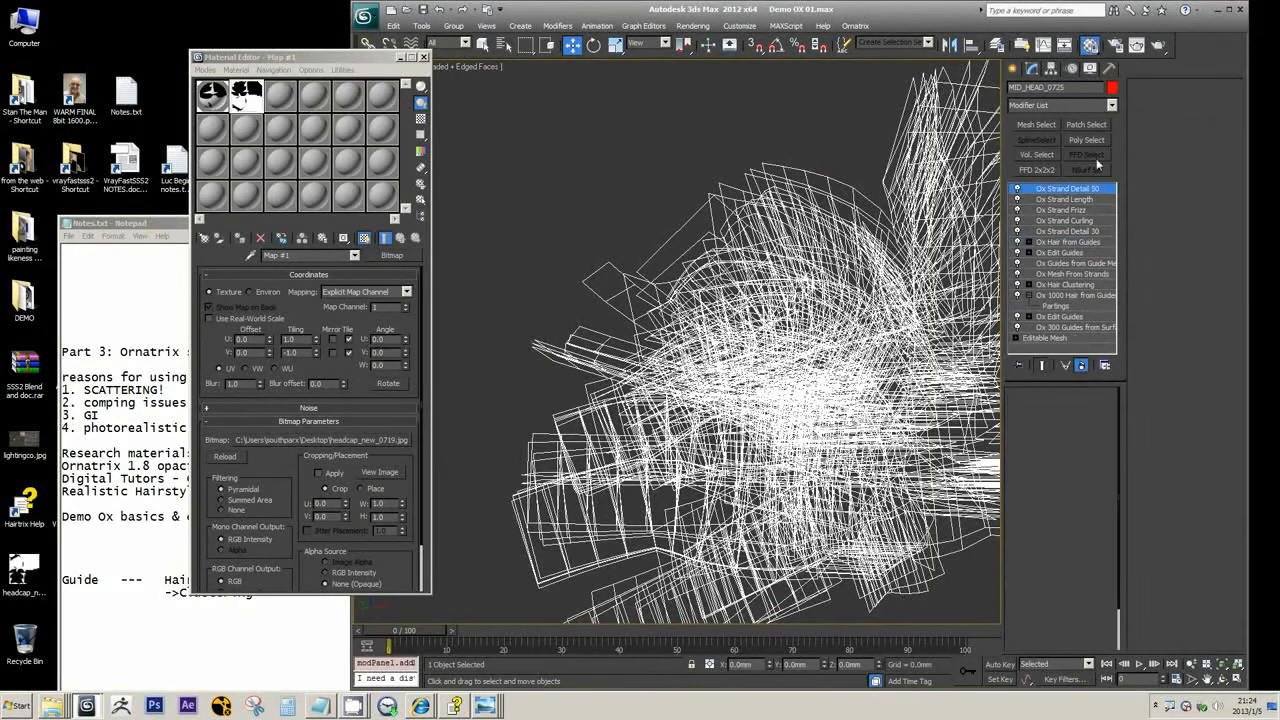
Set the upper Ox Hair from Guides modifier to export guides, and locate Ox Surface Comb among the available modifiers without adding it
{"action": "left_click", "coordinate": [1066, 242]}
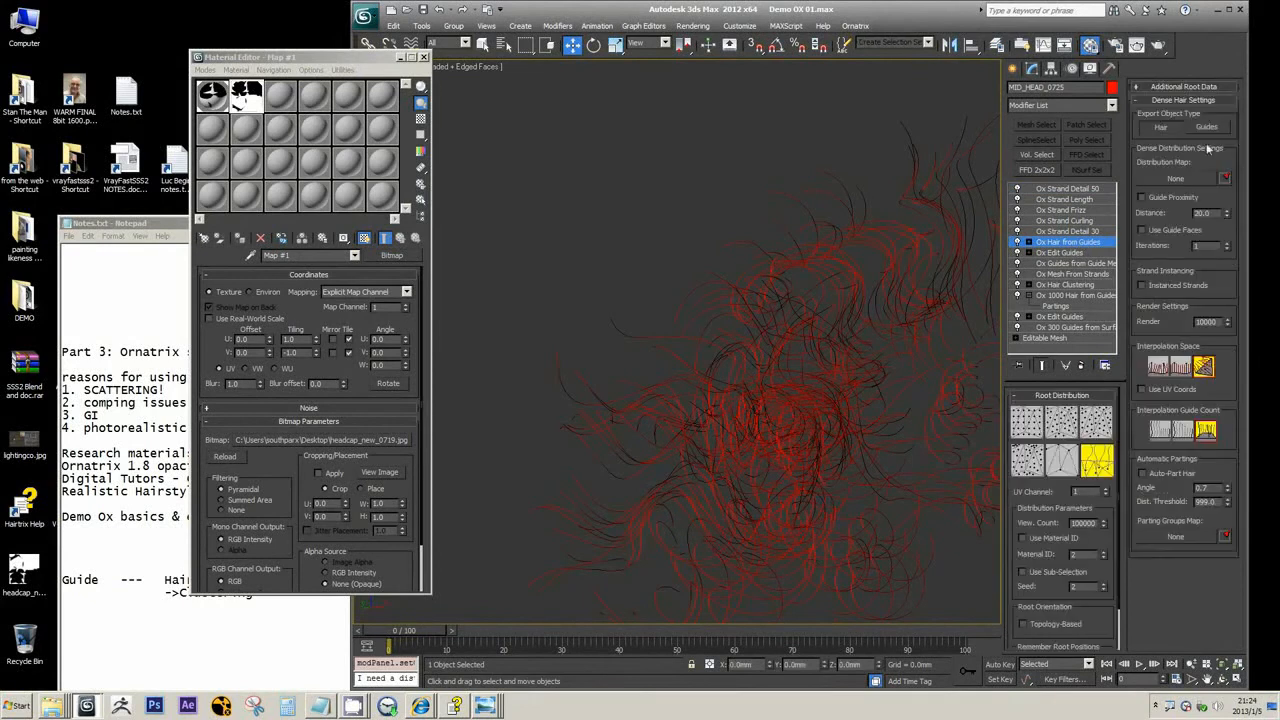
{"action": "left_click", "coordinate": [1210, 132]}
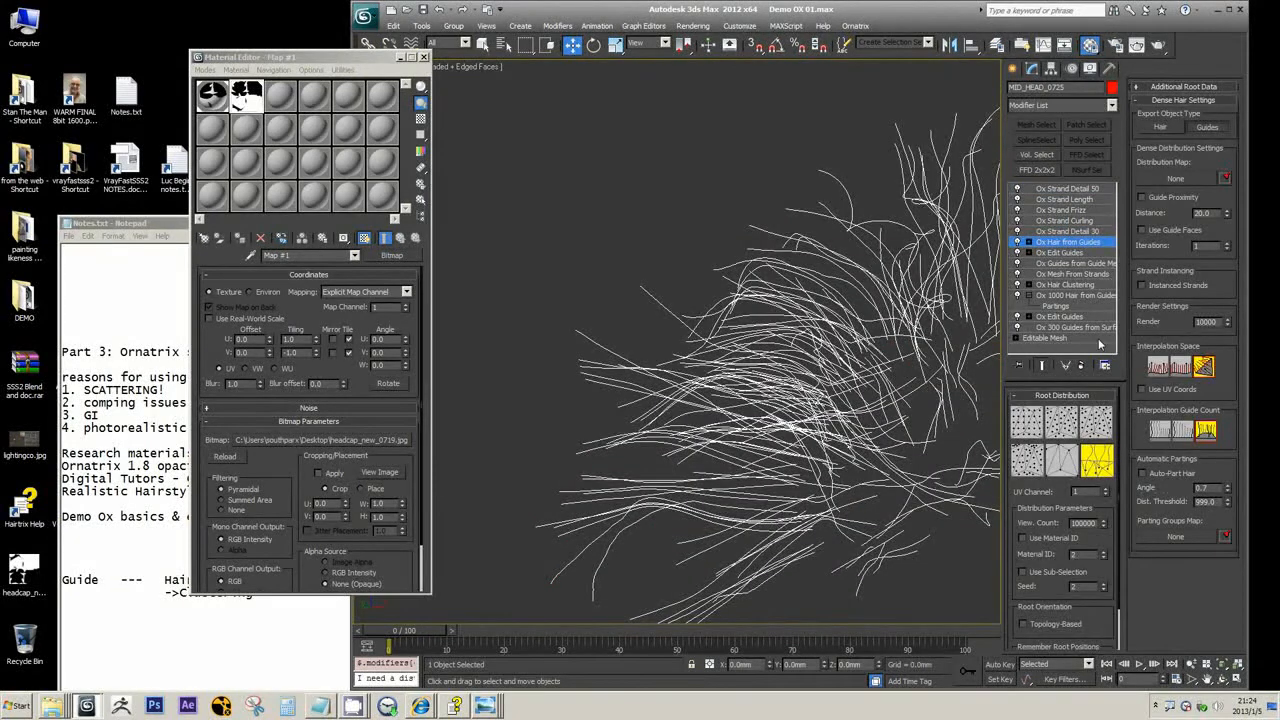
{"action": "left_click", "coordinate": [1112, 105]}
{"action": "scroll", "coordinate": [1055, 380], "scroll_direction": "down", "scroll_amount": 3}
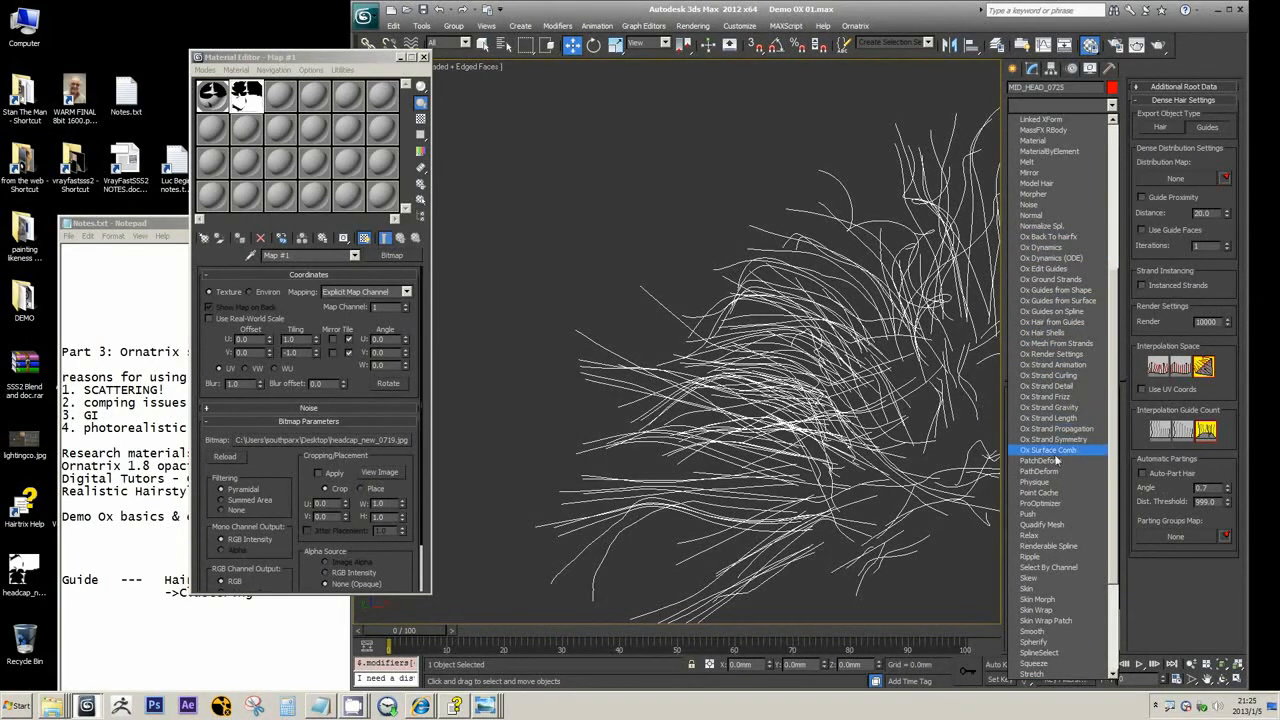
{"action": "left_click", "coordinate": [905, 13]}
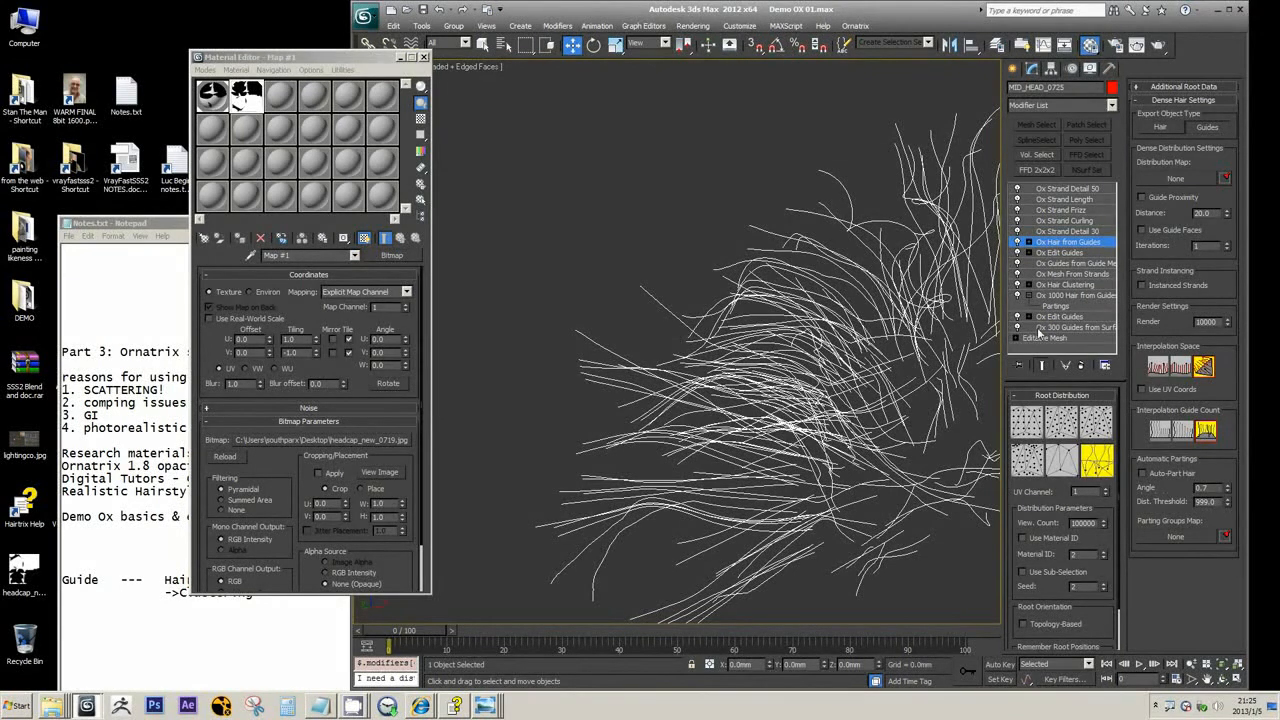
View the hair at the topmost Ox Strand Detail 50 modifier, and highlight "explain Stan max file" in Notes.txt
{"action": "scroll", "coordinate": [779, 268], "scroll_direction": "down", "scroll_amount": 6}
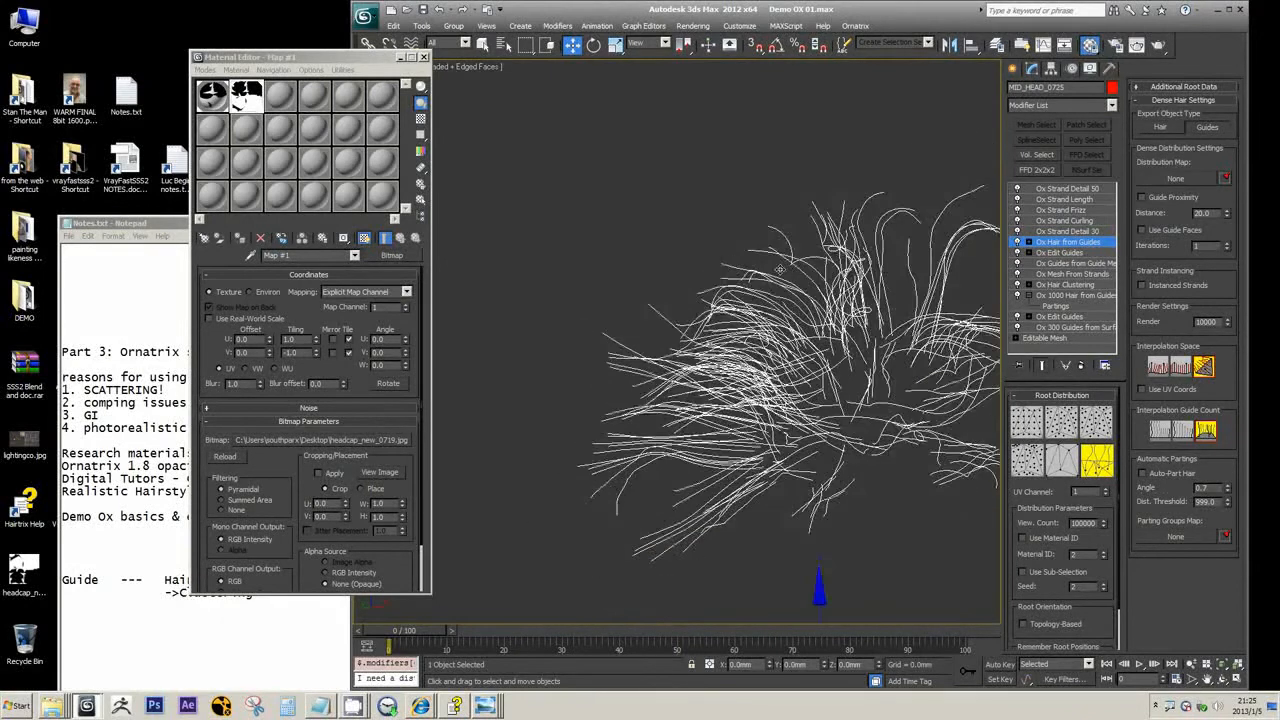
{"action": "left_click", "coordinate": [1076, 188]}
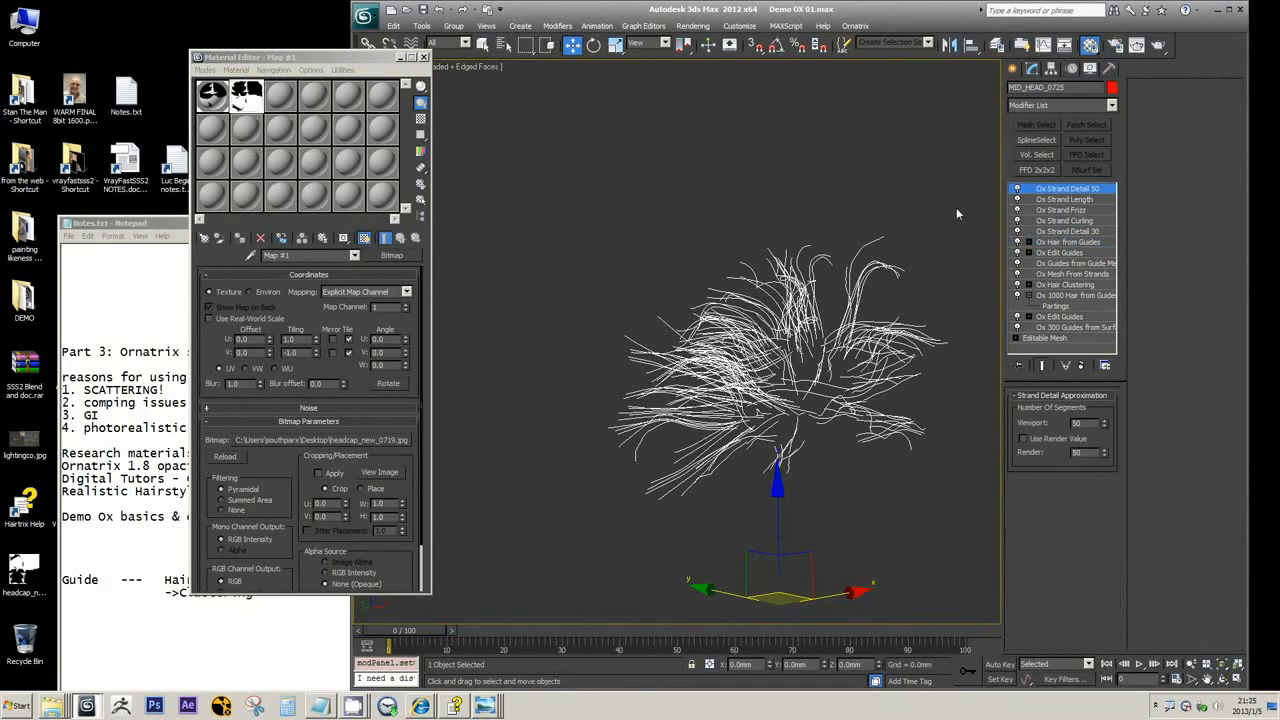
{"action": "right_click", "coordinate": [217, 561]}
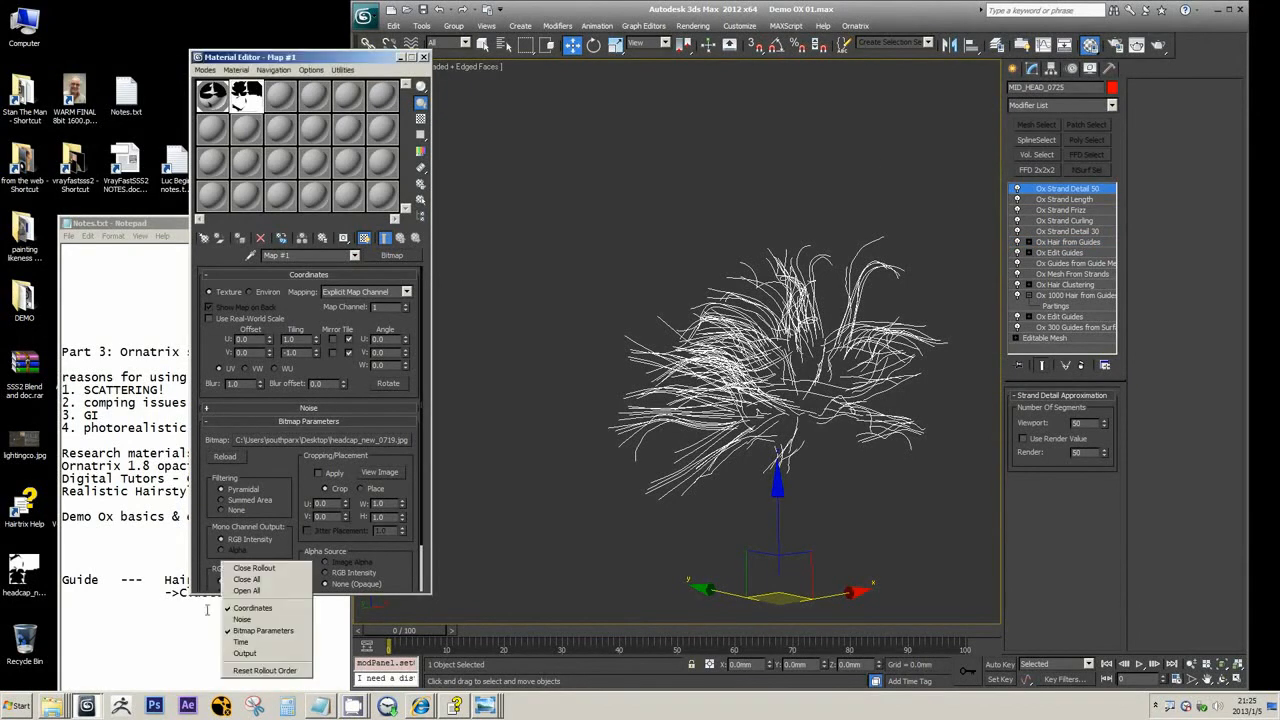
{"action": "left_click", "coordinate": [183, 617]}
{"action": "left_click_drag", "start_coordinate": [188, 516], "coordinate": [343, 516]}
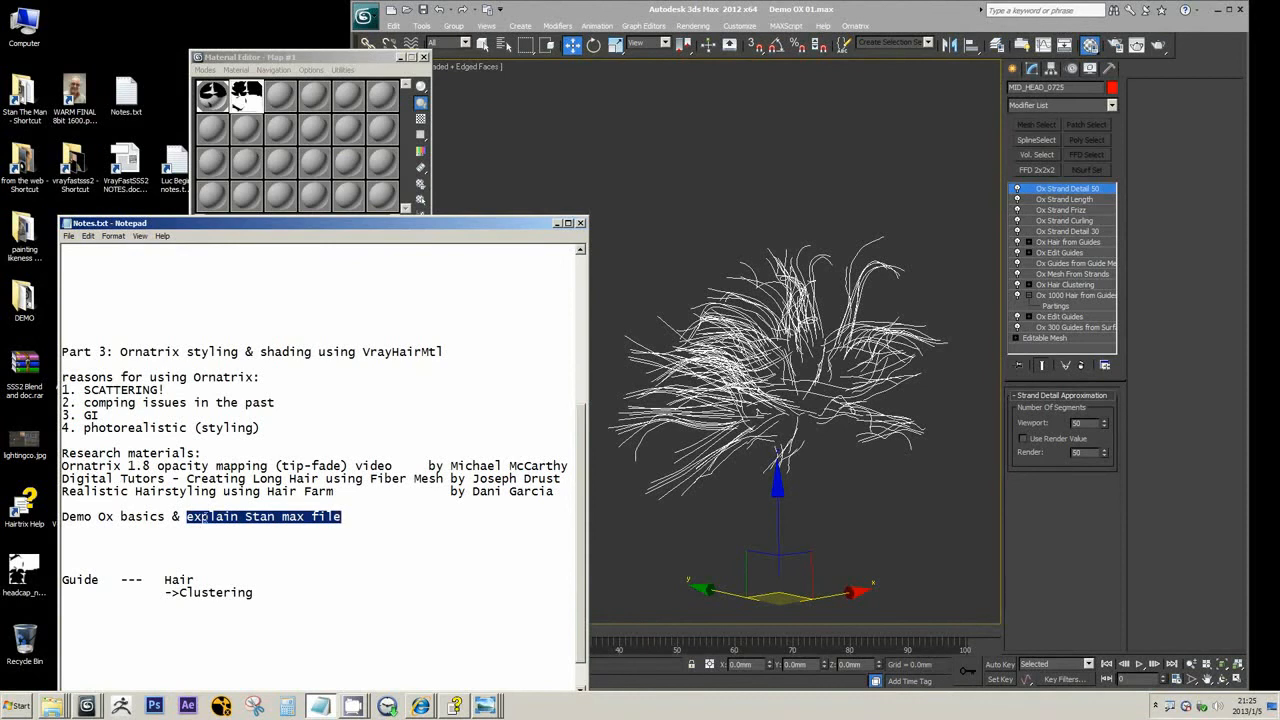
Bring up WARM FINAL 8bit 1600.png in Windows Photo Viewer, enlarge its window and move it clear of the notes
{"action": "left_click", "coordinate": [484, 707]}
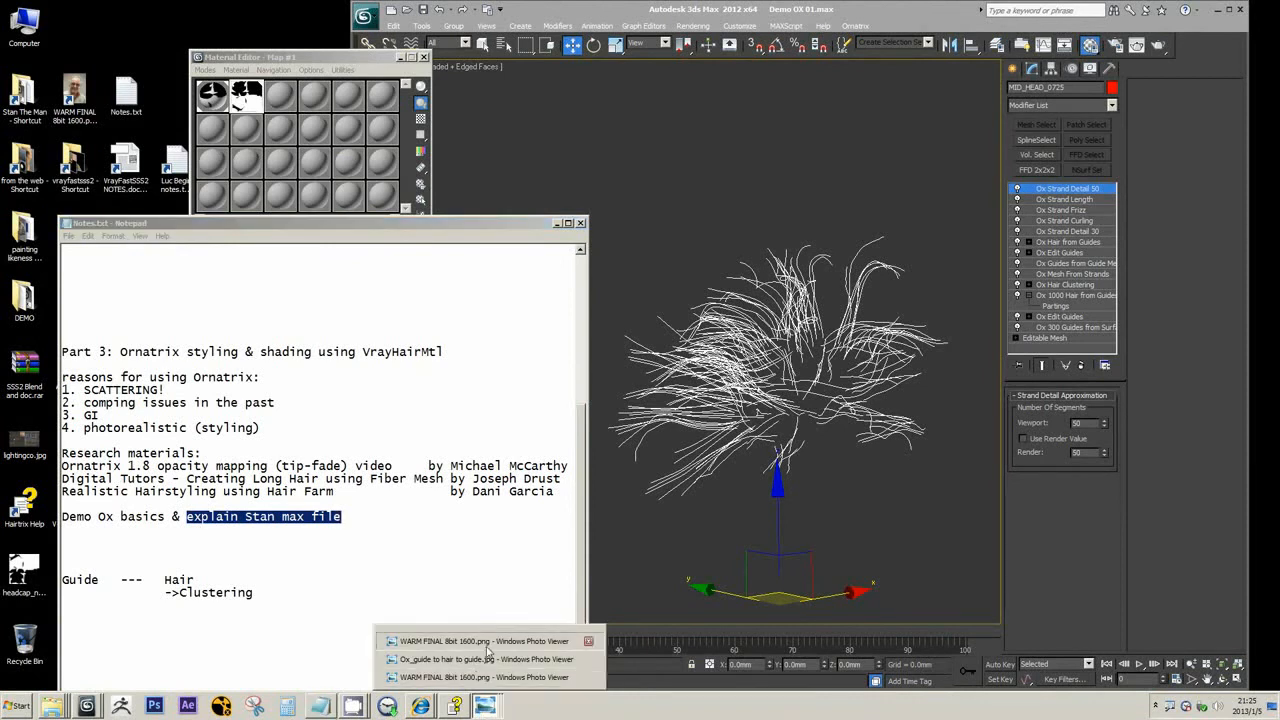
{"action": "left_click", "coordinate": [480, 640]}
{"action": "left_click", "coordinate": [636, 147]}
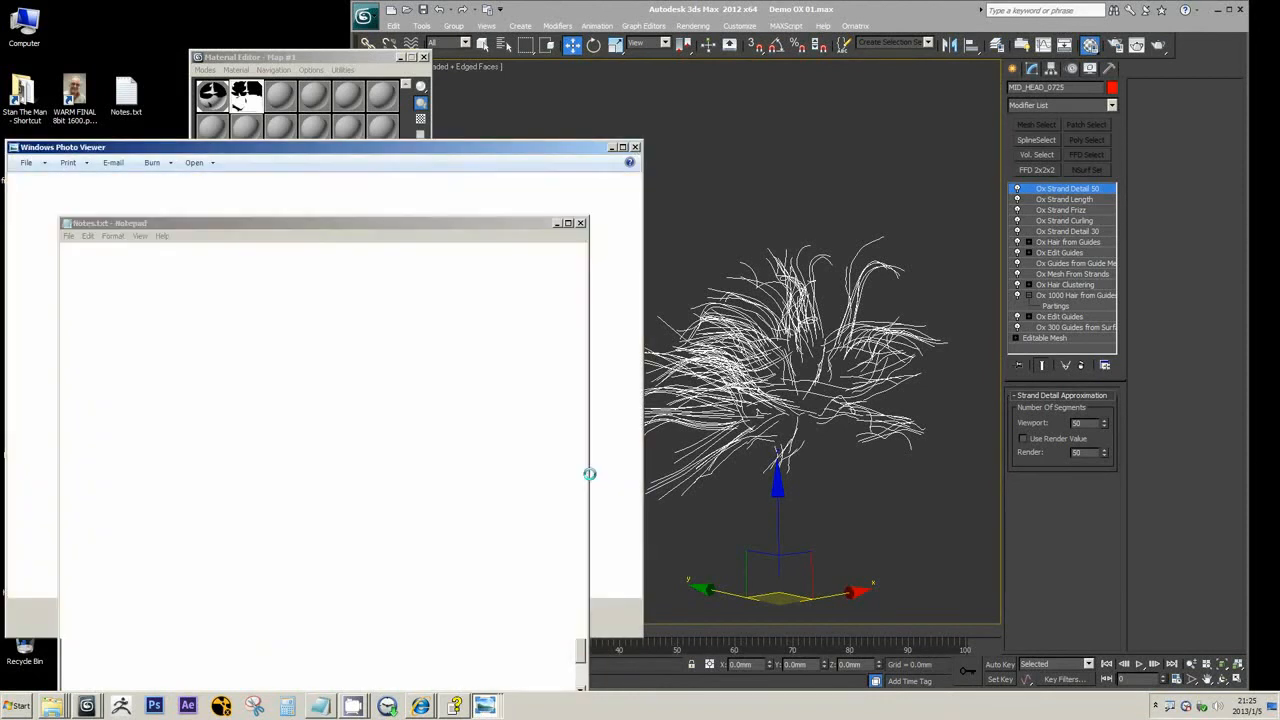
{"action": "left_click", "coordinate": [499, 707]}
{"action": "left_click", "coordinate": [471, 677]}
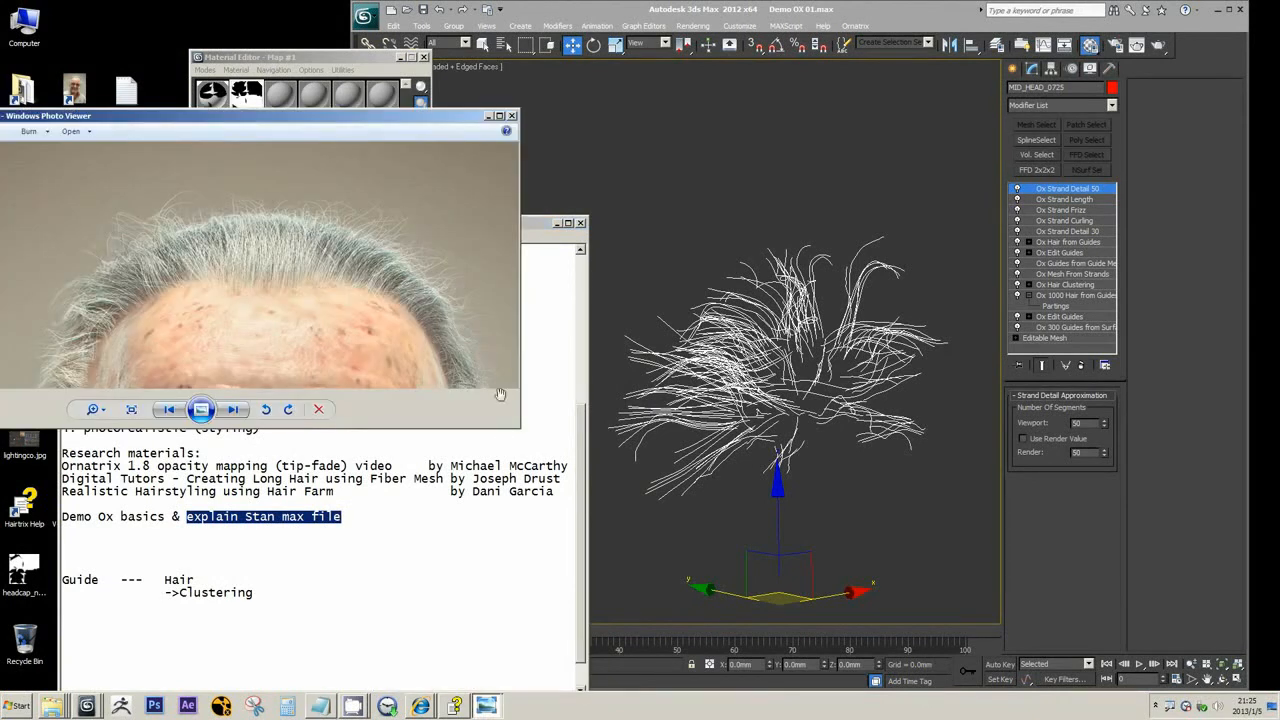
{"action": "left_click_drag", "start_coordinate": [518, 428], "coordinate": [544, 610]}
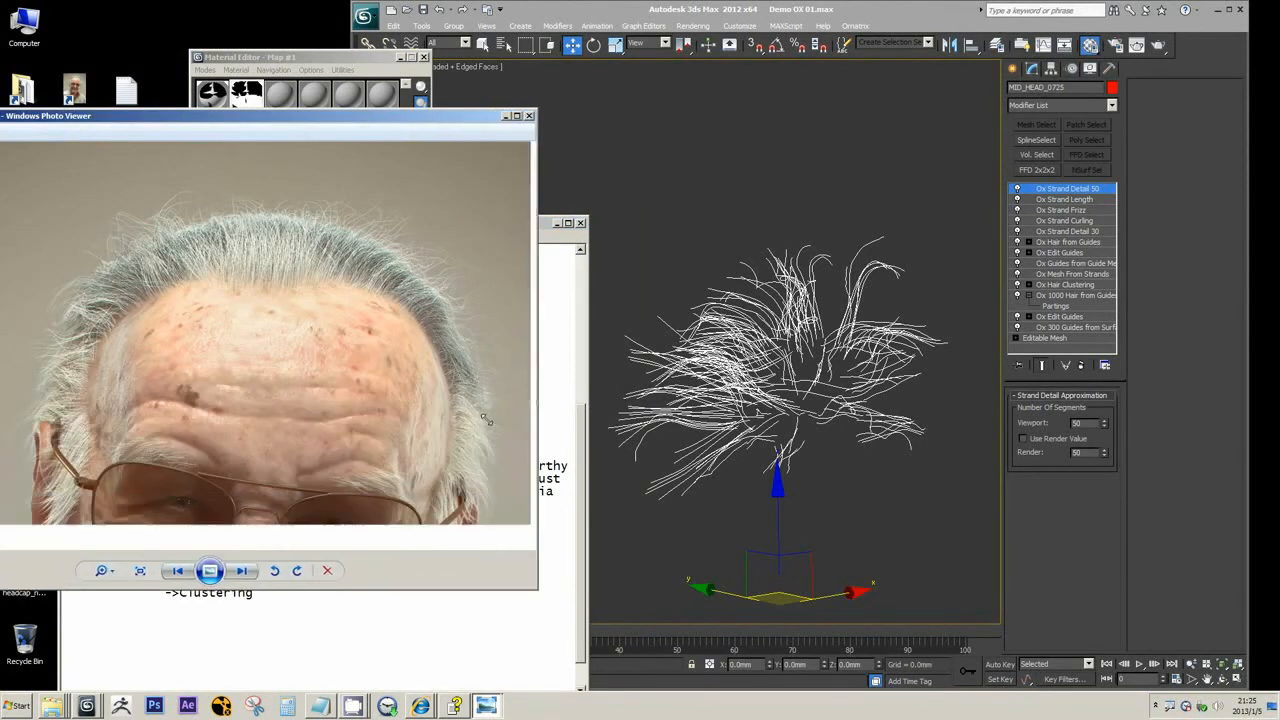
{"action": "left_click_drag", "start_coordinate": [426, 119], "coordinate": [837, 100]}
Examine the hairline, flyaway strands and side hair in the WARM FINAL render, close up and with the whole face in view
{"action": "scroll", "coordinate": [560, 220], "scroll_direction": "up", "scroll_amount": 5}
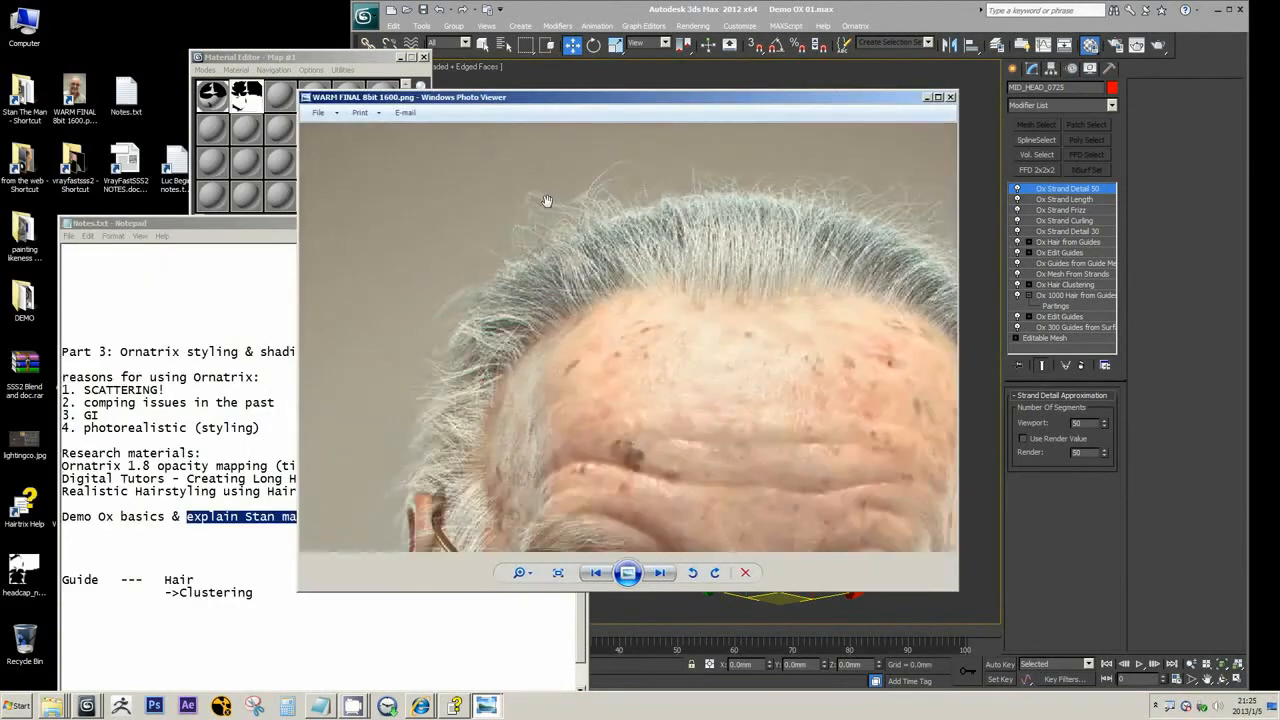
{"action": "scroll", "coordinate": [566, 263], "scroll_direction": "down", "scroll_amount": 2}
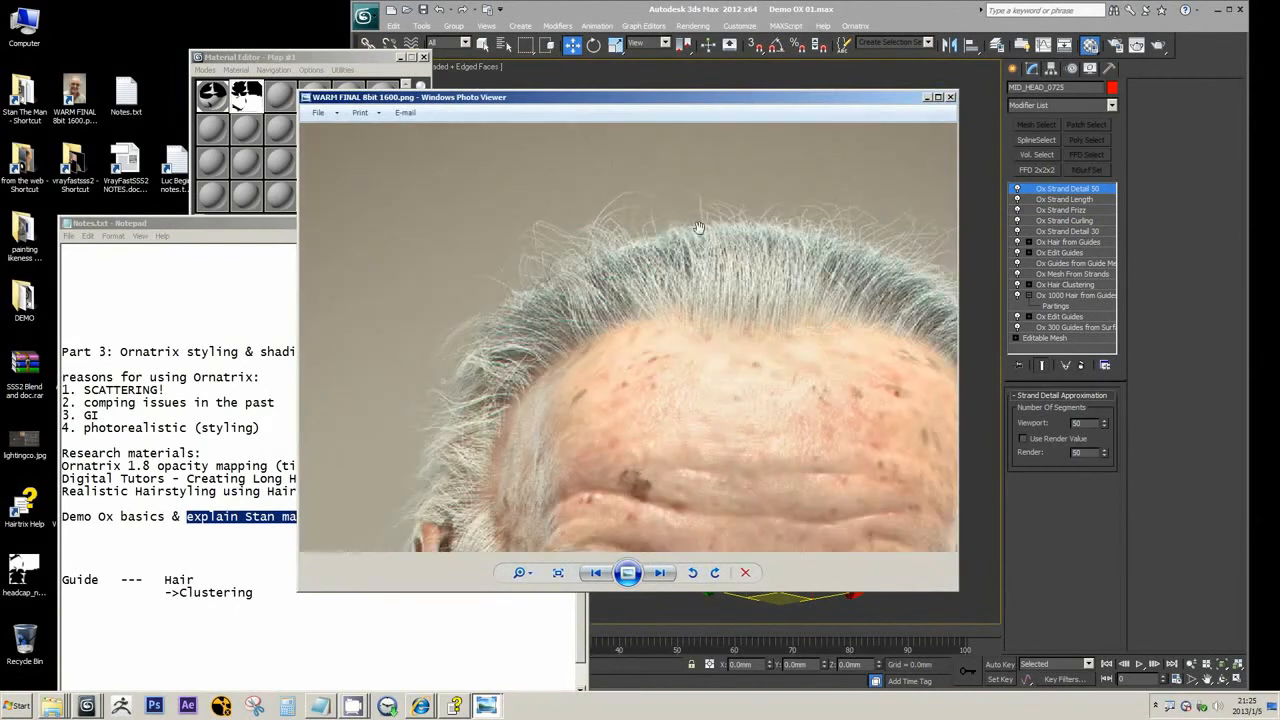
{"action": "scroll", "coordinate": [680, 222], "scroll_direction": "up", "scroll_amount": 1}
{"action": "left_click_drag", "start_coordinate": [670, 225], "coordinate": [559, 224]}
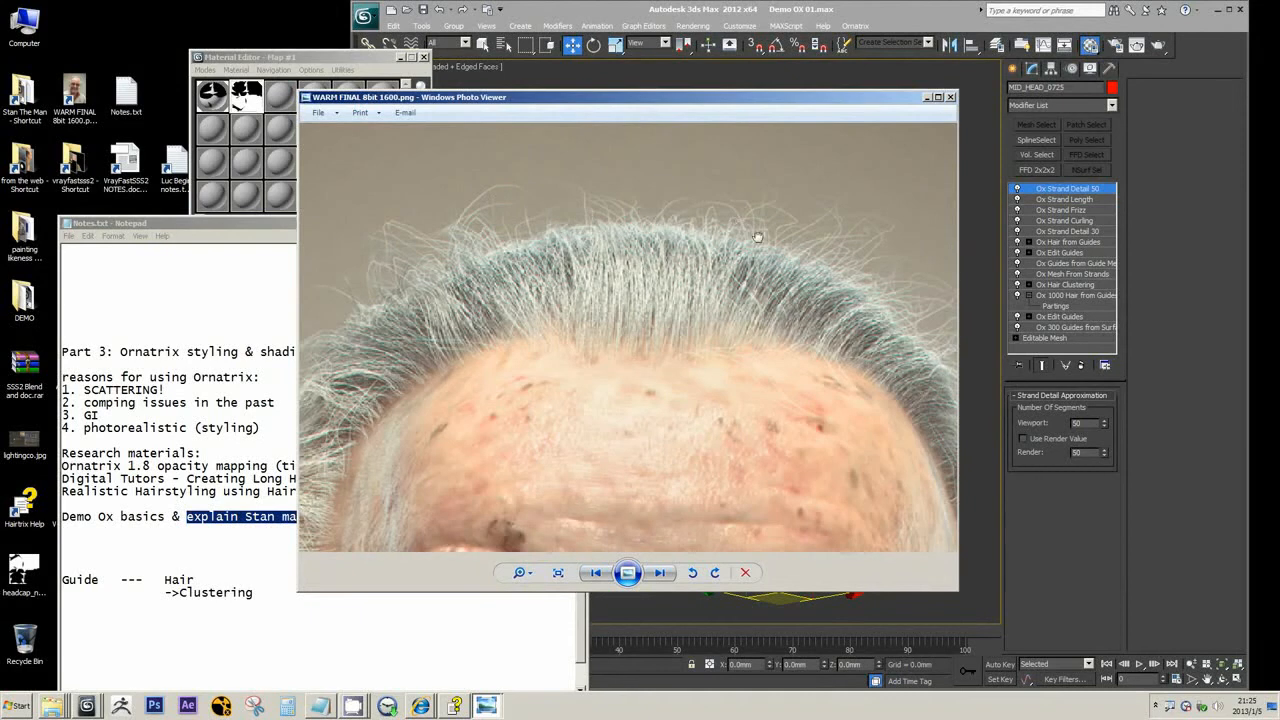
{"action": "left_click_drag", "start_coordinate": [758, 238], "coordinate": [670, 193]}
{"action": "scroll", "coordinate": [690, 230], "scroll_direction": "down", "scroll_amount": 3}
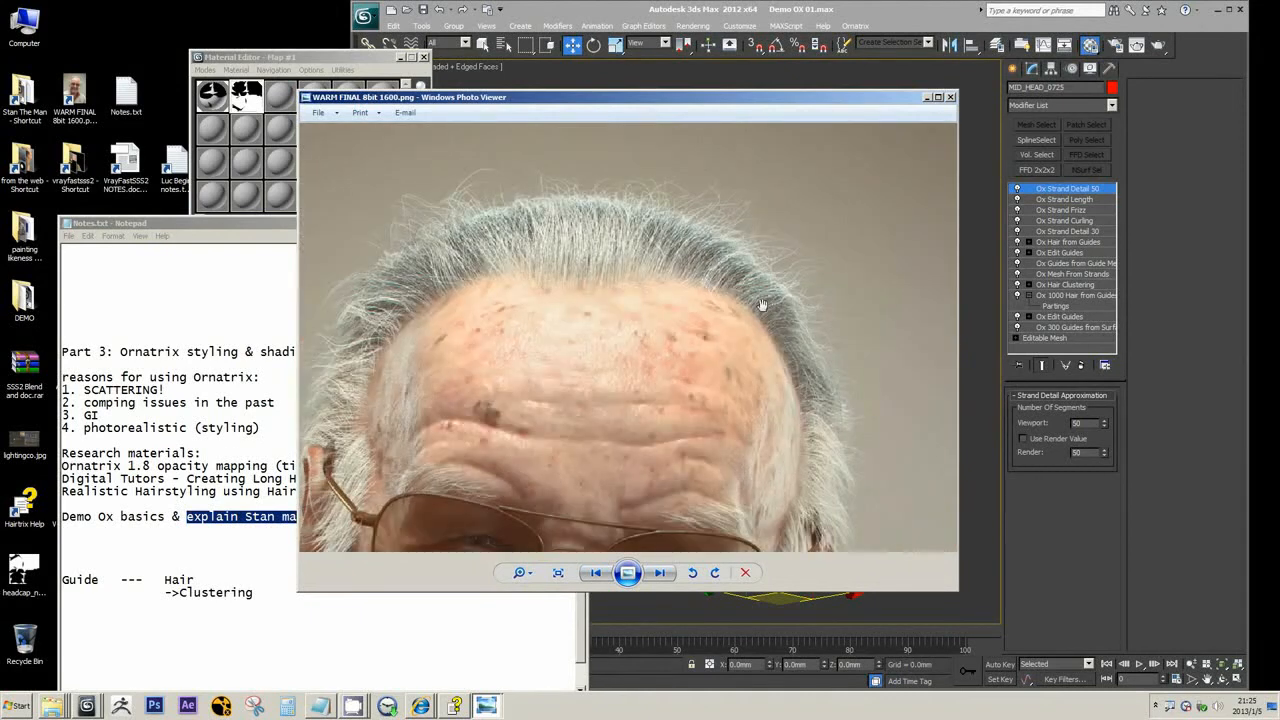
{"action": "scroll", "coordinate": [707, 340], "scroll_direction": "down", "scroll_amount": 2}
{"action": "scroll", "coordinate": [675, 360], "scroll_direction": "up", "scroll_amount": 1}
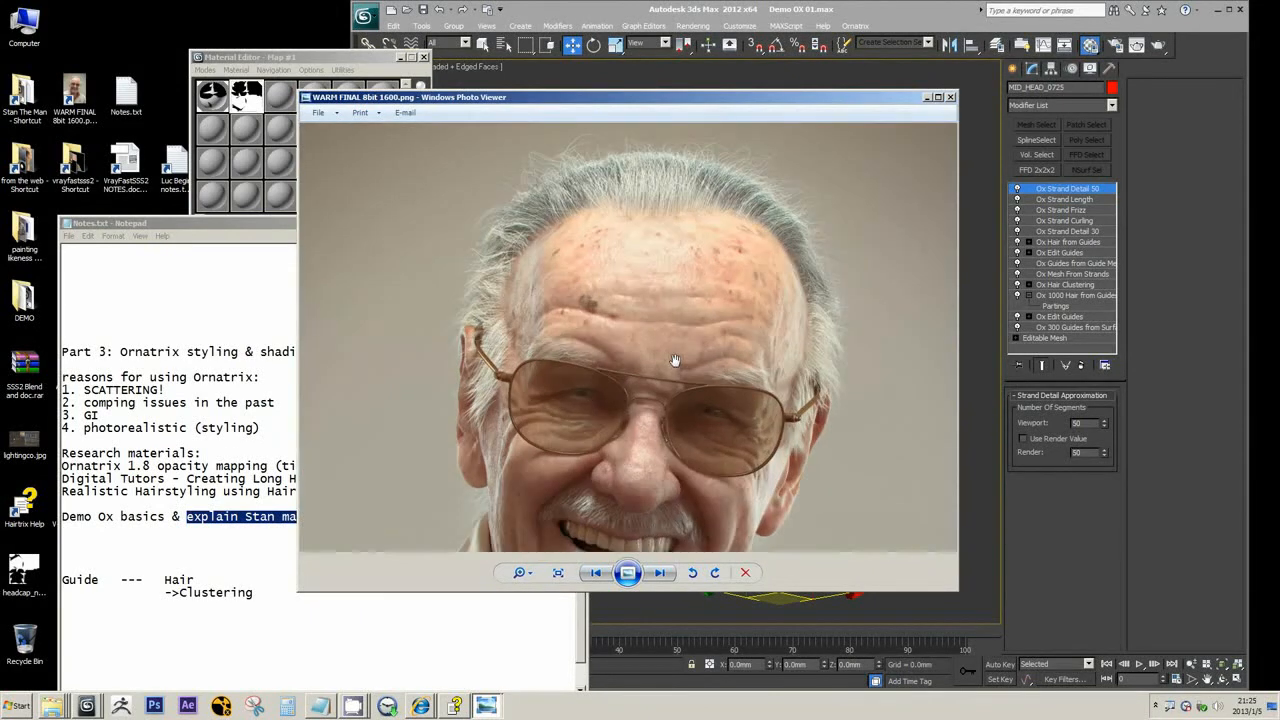
{"action": "scroll", "coordinate": [675, 360], "scroll_direction": "up", "scroll_amount": 1}
{"action": "scroll", "coordinate": [695, 293], "scroll_direction": "up", "scroll_amount": 1}
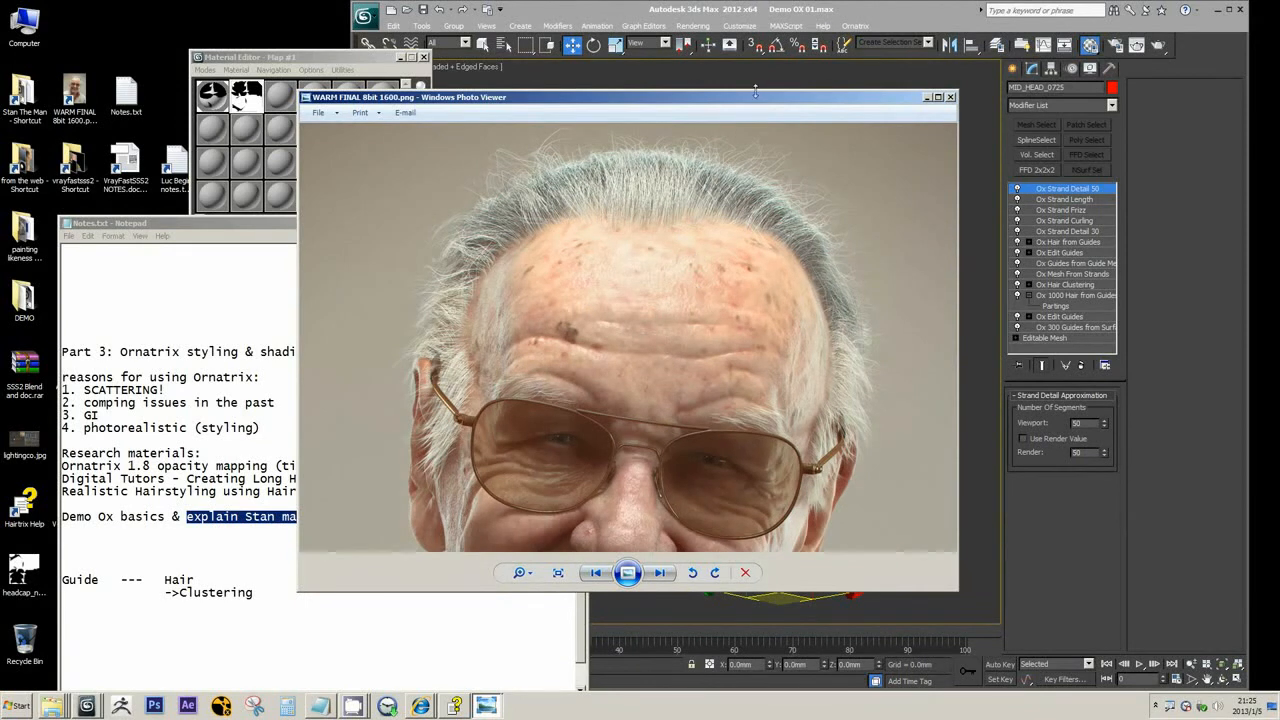
Move the rendered image aside, save the Demo OX 01.max scene and minimize its 3ds Max window
{"action": "left_click_drag", "start_coordinate": [755, 96], "coordinate": [557, 62]}
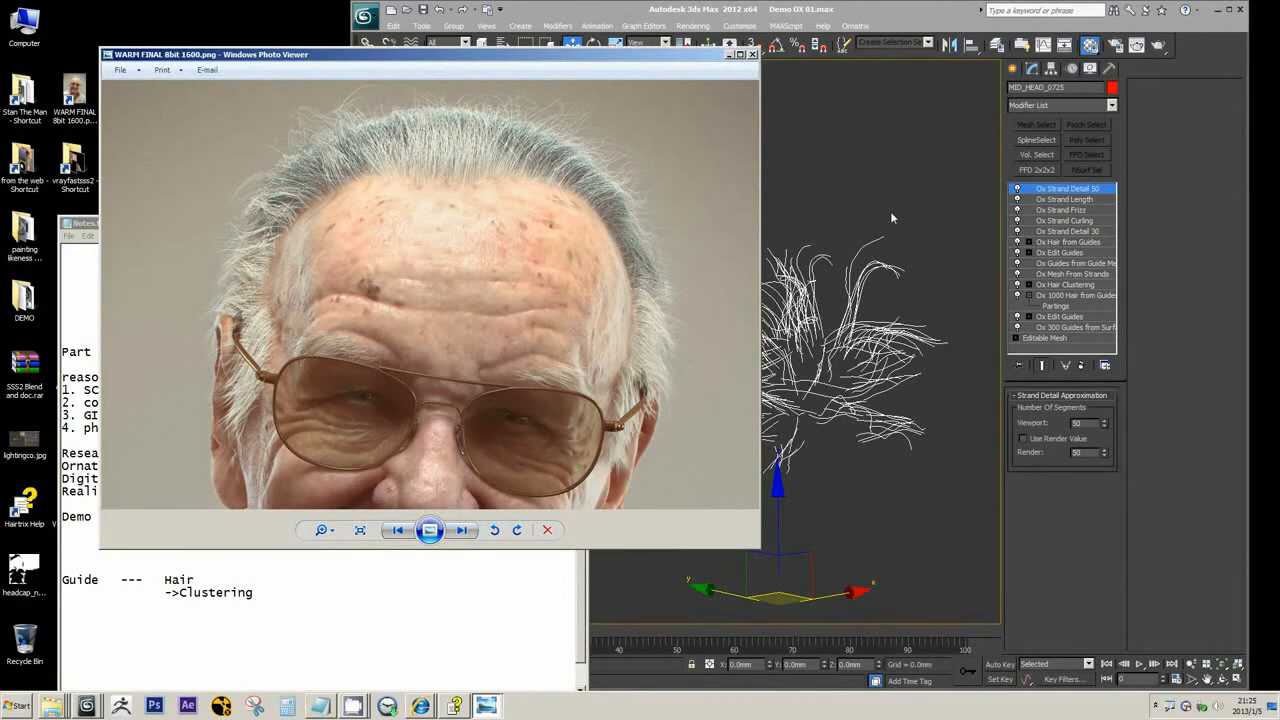
{"action": "left_click", "coordinate": [823, 19]}
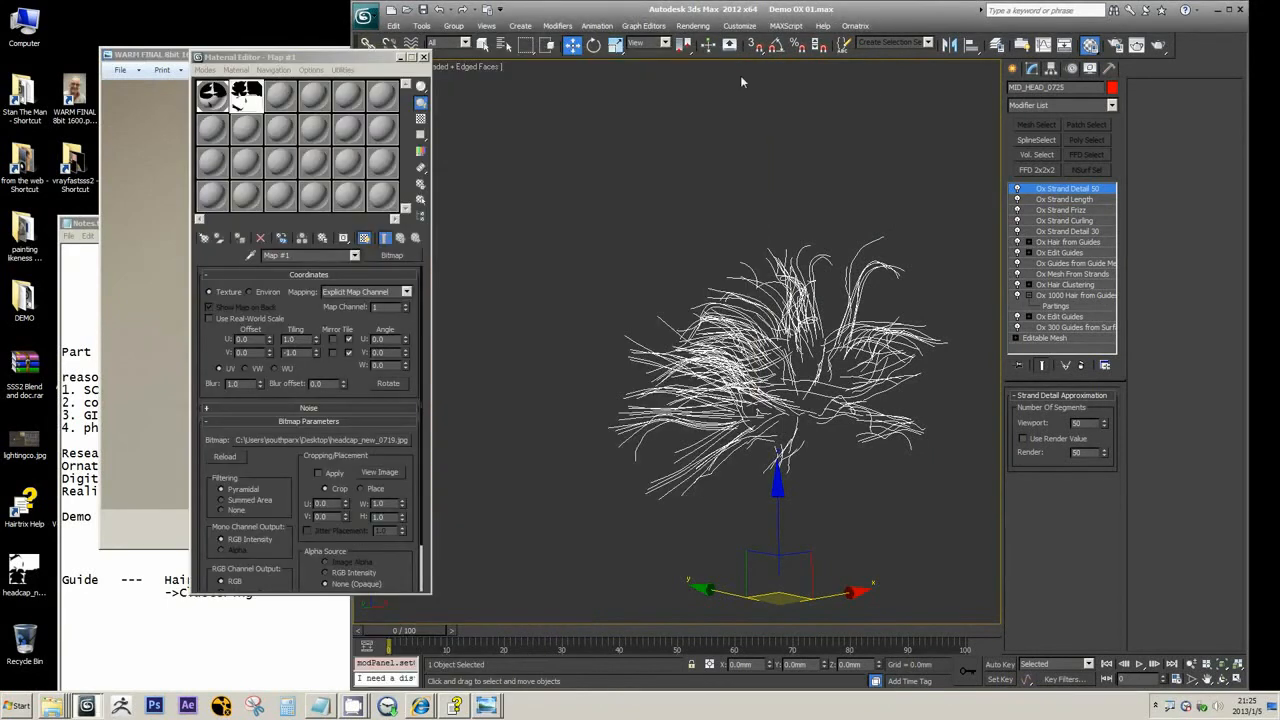
{"action": "left_click", "coordinate": [422, 9]}
{"action": "left_click", "coordinate": [1215, 10]}
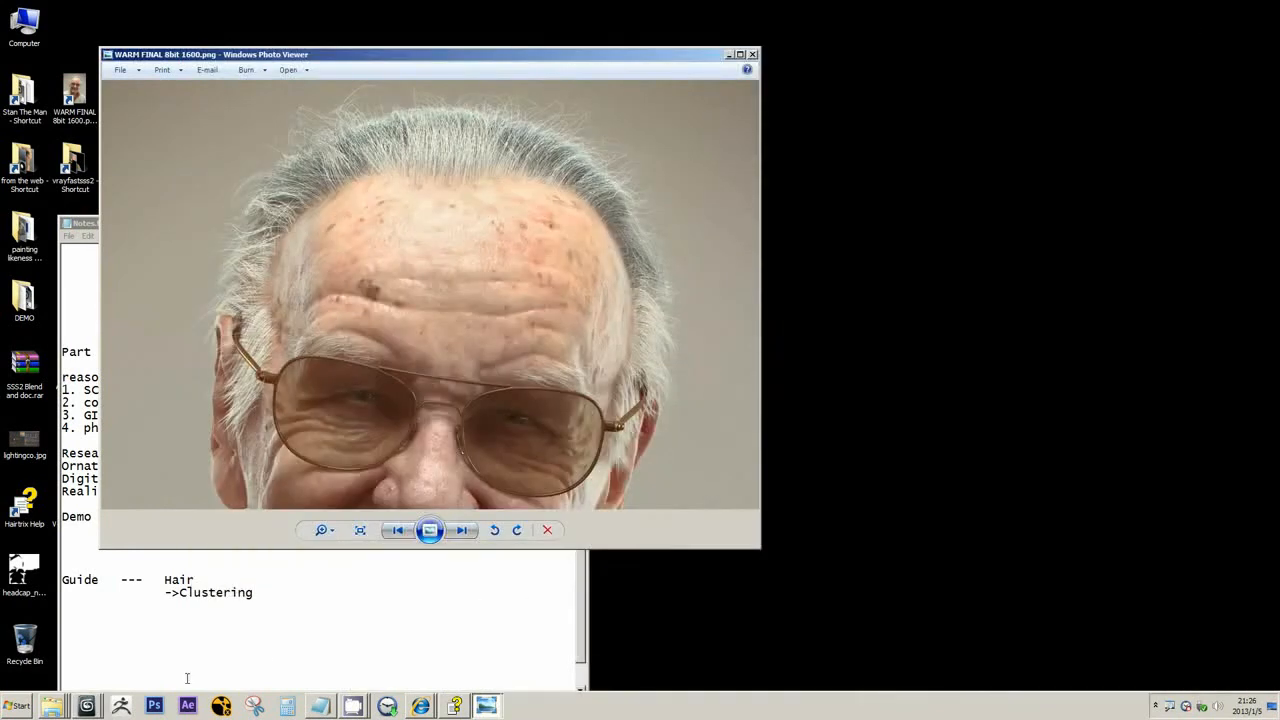
Switch to 14 WARM FINAL Fix_04d_COPY.max, place it beside the rendered image, and clear the Material Editor and isolation dialog off the hair
{"action": "left_click", "coordinate": [87, 706]}
{"action": "left_click", "coordinate": [115, 652]}
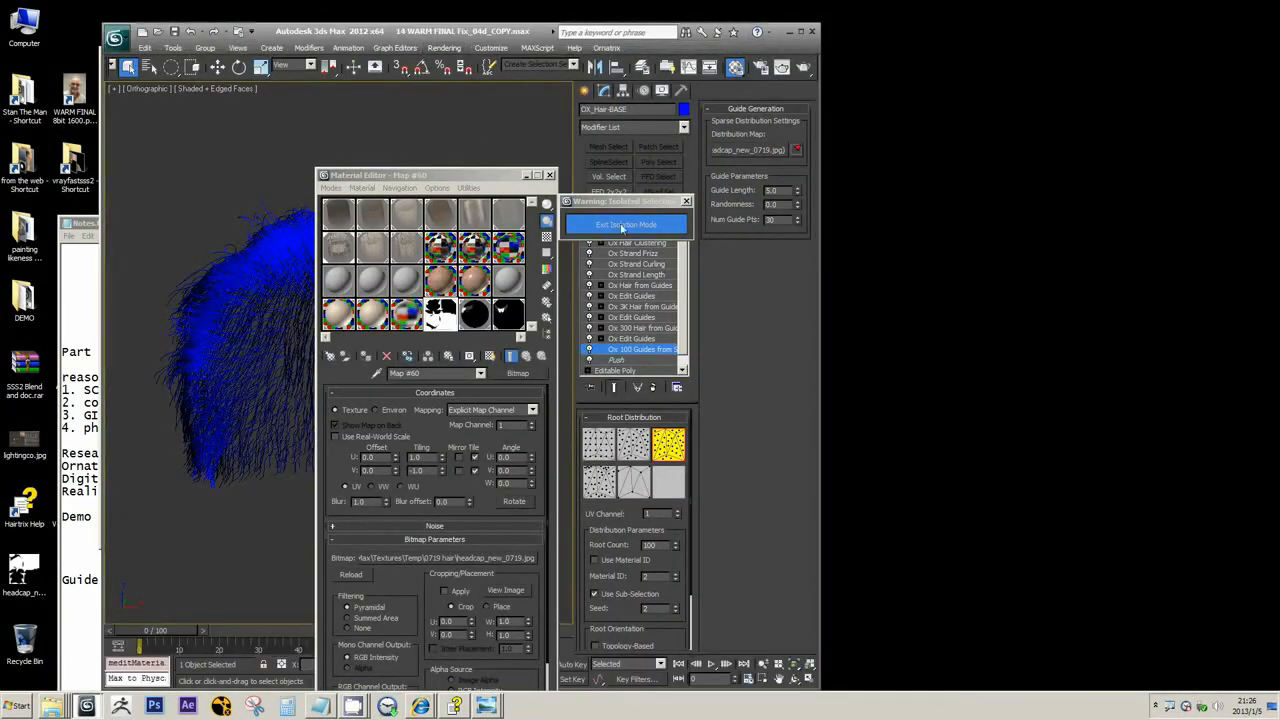
{"action": "left_click_drag", "start_coordinate": [482, 175], "coordinate": [1049, 162]}
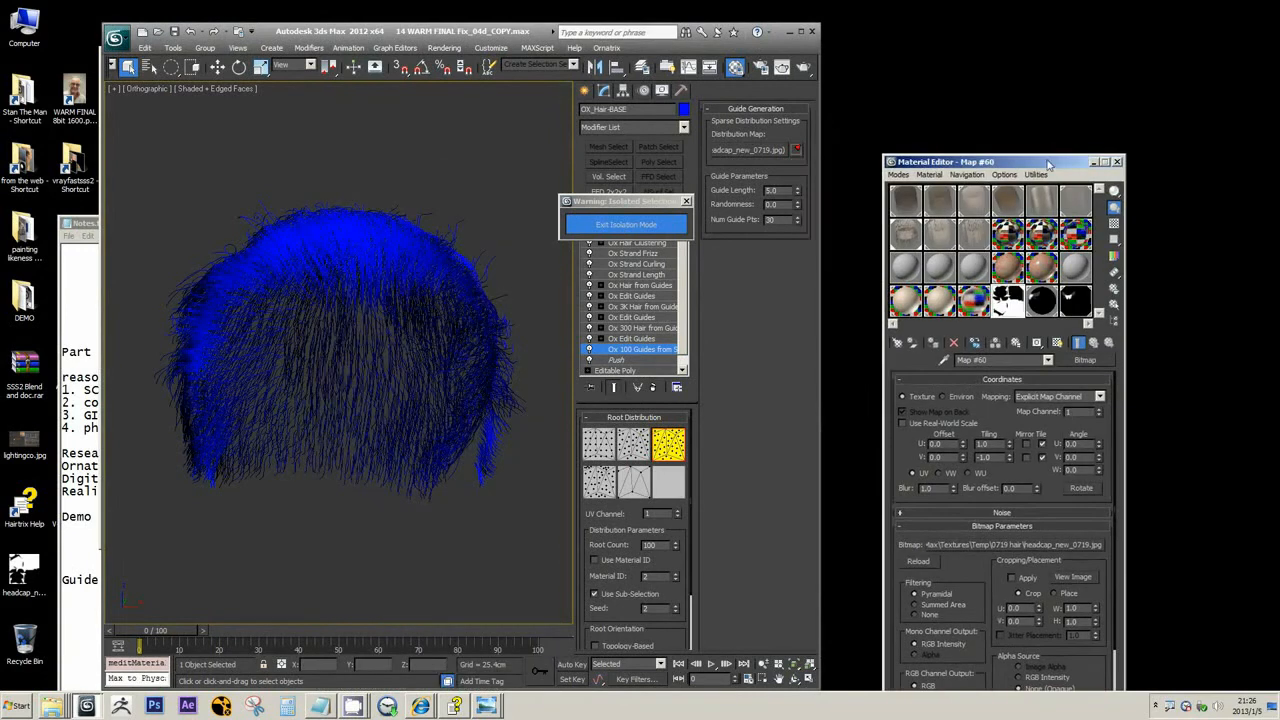
{"action": "left_click_drag", "start_coordinate": [545, 31], "coordinate": [1095, 27]}
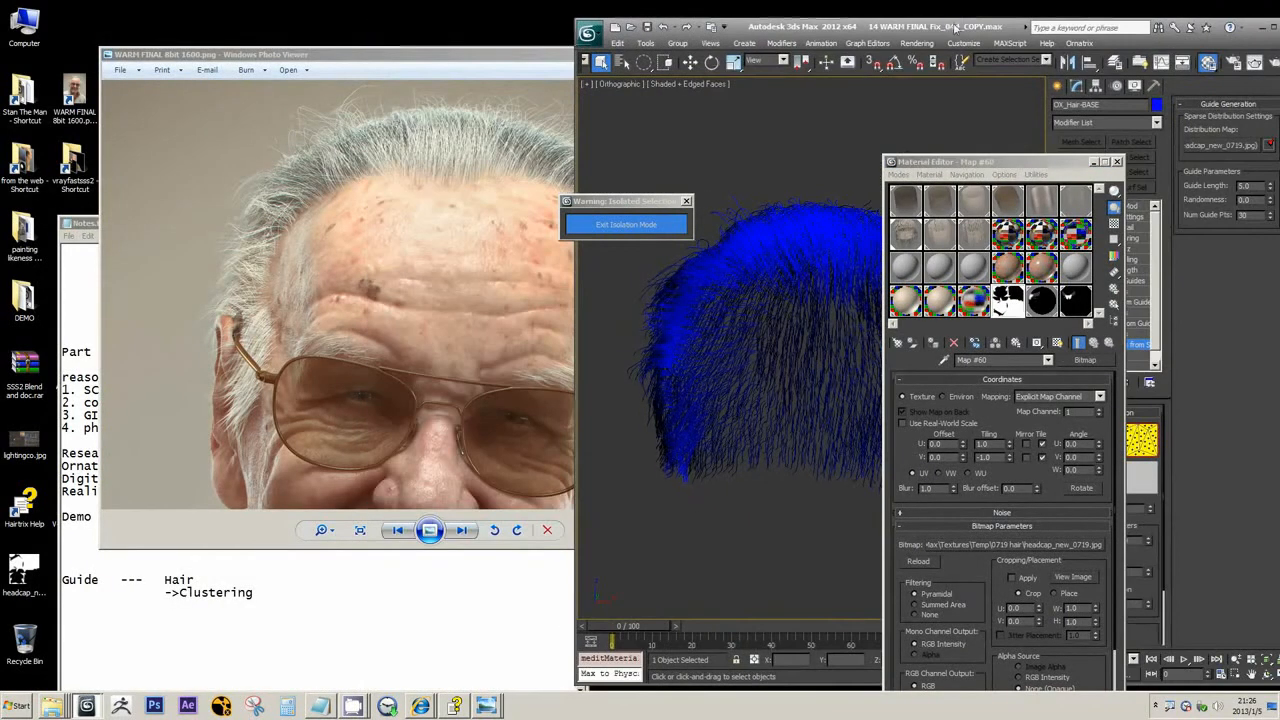
{"action": "left_click", "coordinate": [1117, 162]}
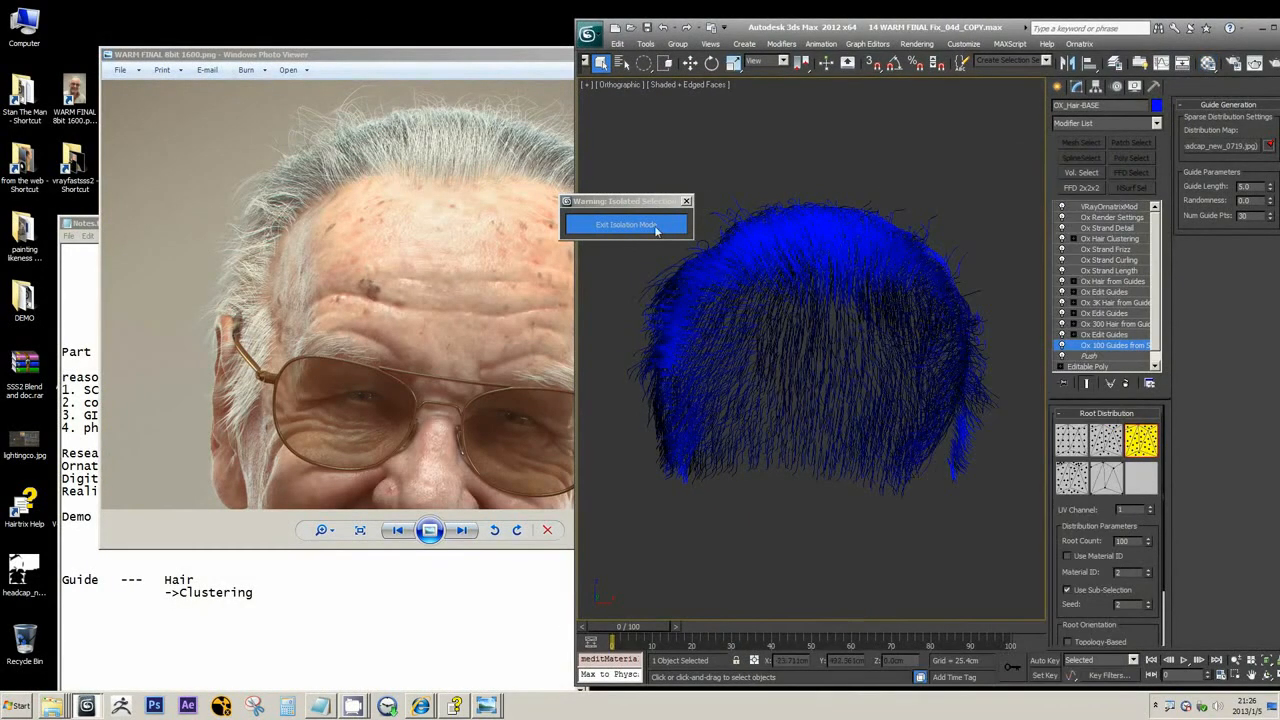
{"action": "left_click_drag", "start_coordinate": [656, 202], "coordinate": [705, 136]}
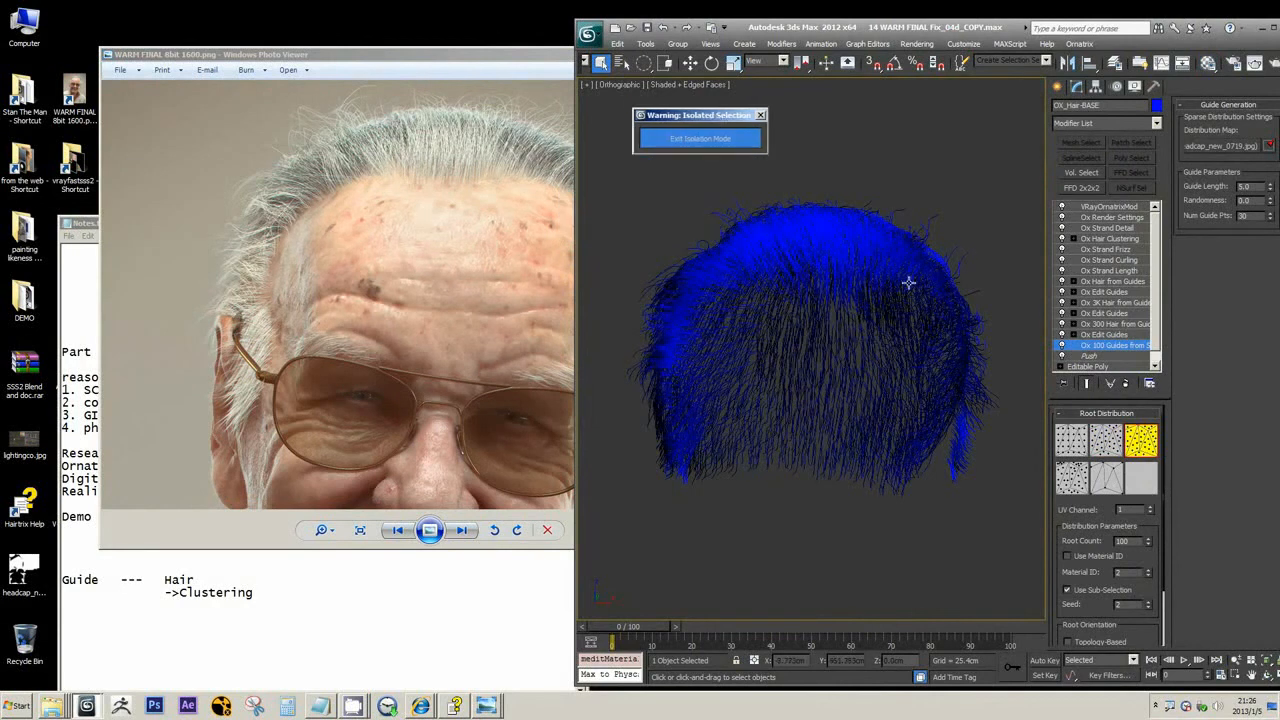
Bring up Ox_guide to hair to guide.jpg in Windows Photo Viewer and place its window over the rendered image
{"action": "left_click_drag", "start_coordinate": [411, 53], "coordinate": [443, 98]}
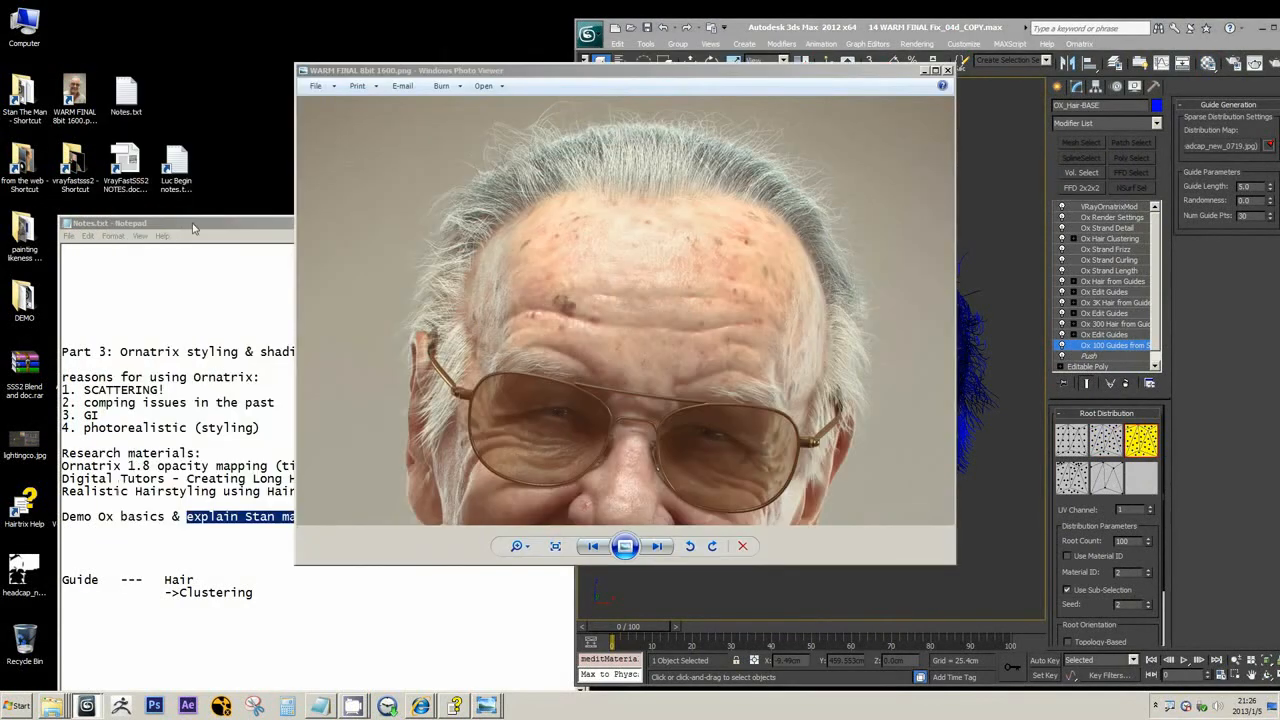
{"action": "mouse_move", "coordinate": [486, 704]}
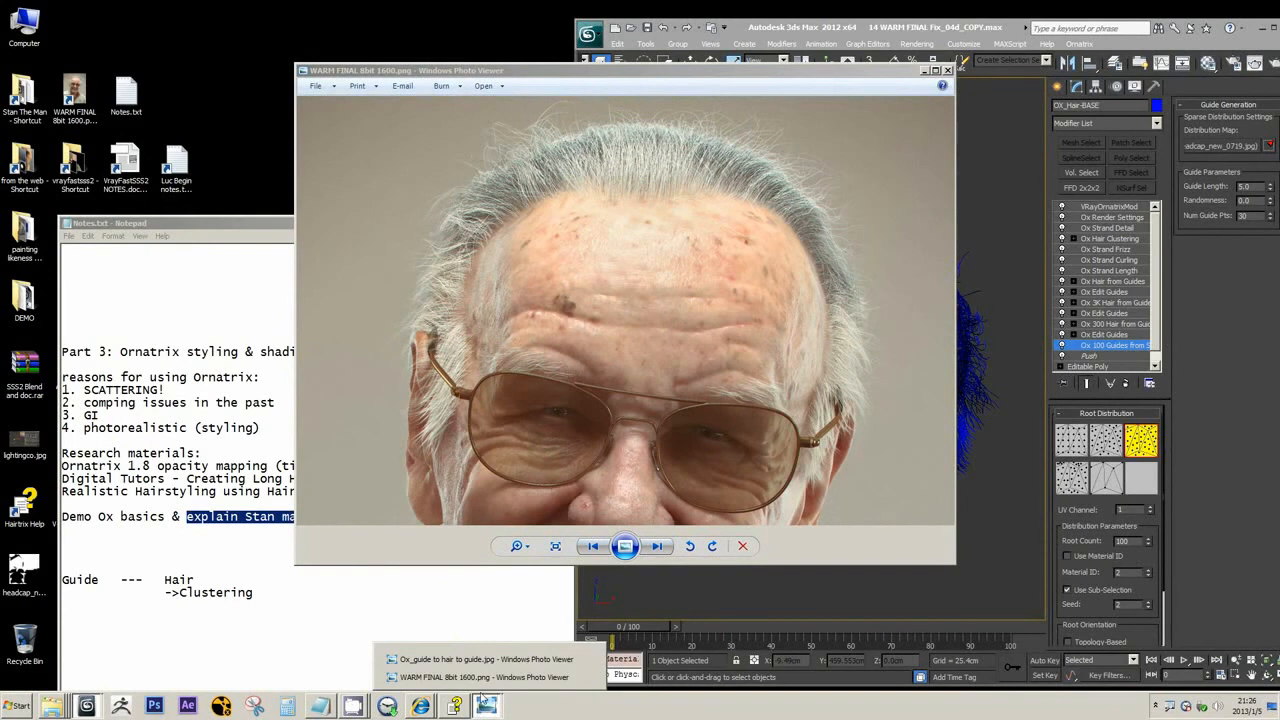
{"action": "left_click", "coordinate": [491, 671]}
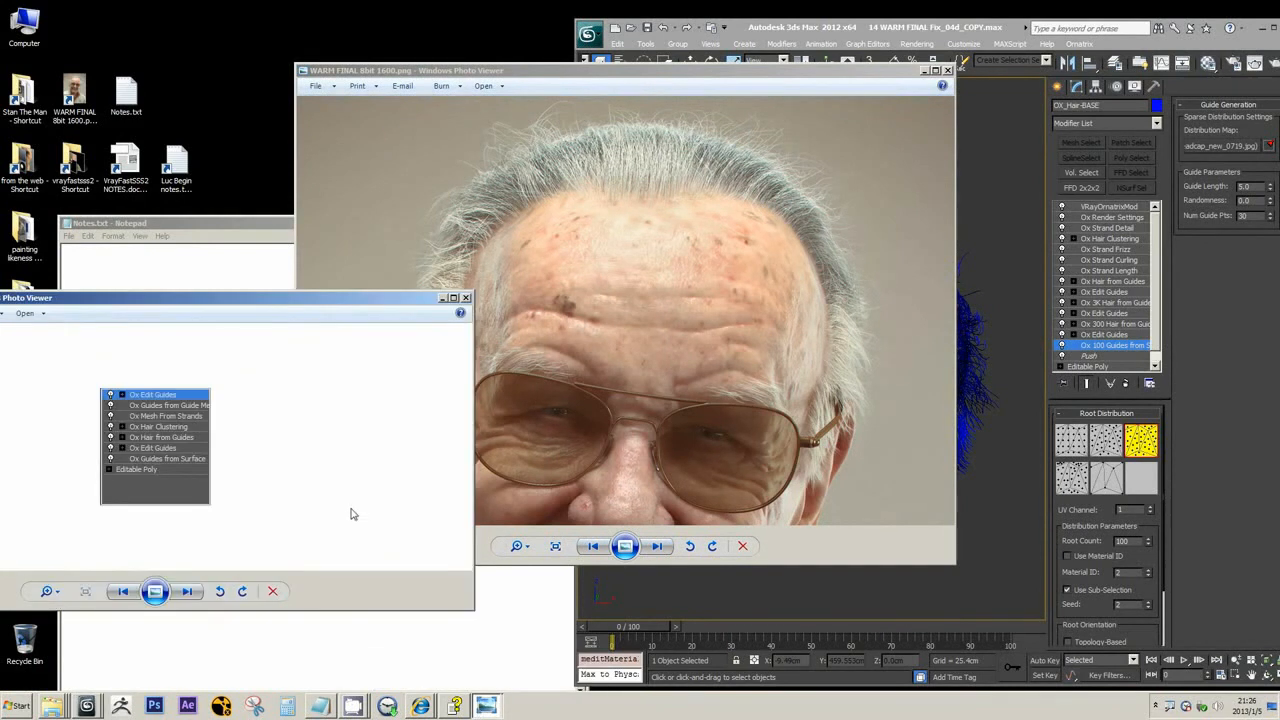
{"action": "left_click_drag", "start_coordinate": [178, 302], "coordinate": [595, 311]}
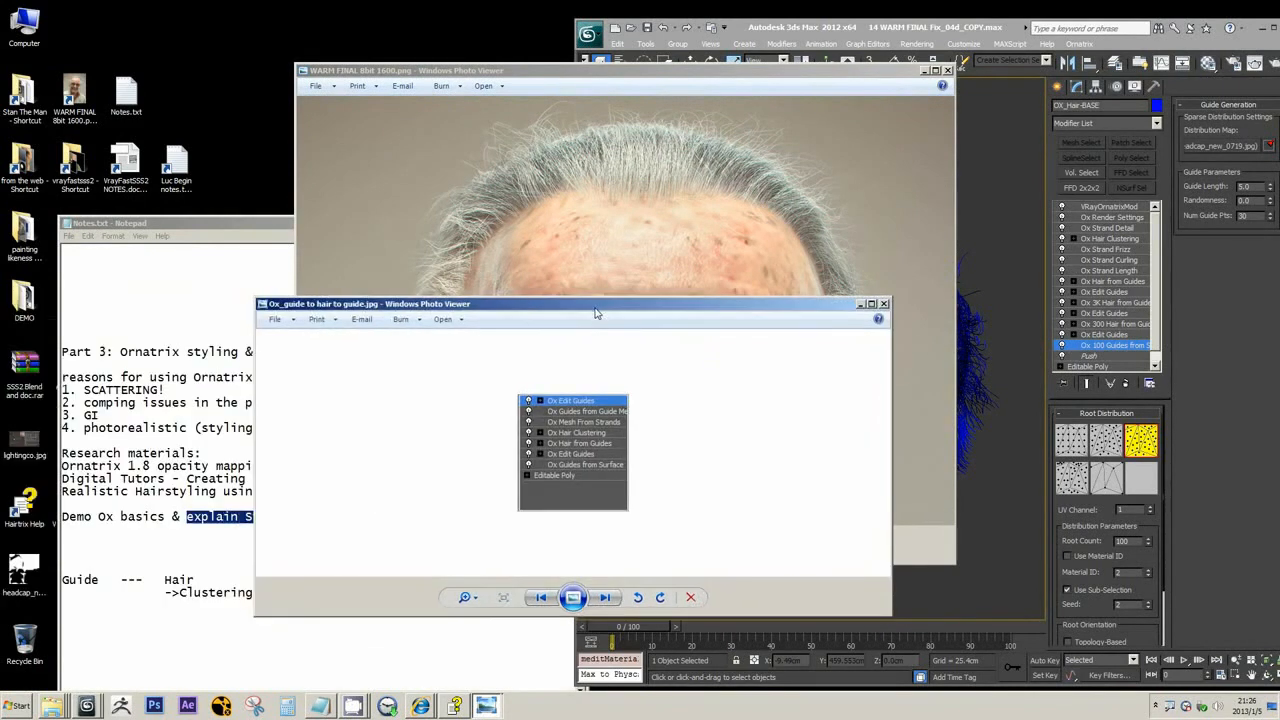
{"action": "double_click", "coordinate": [474, 310]}
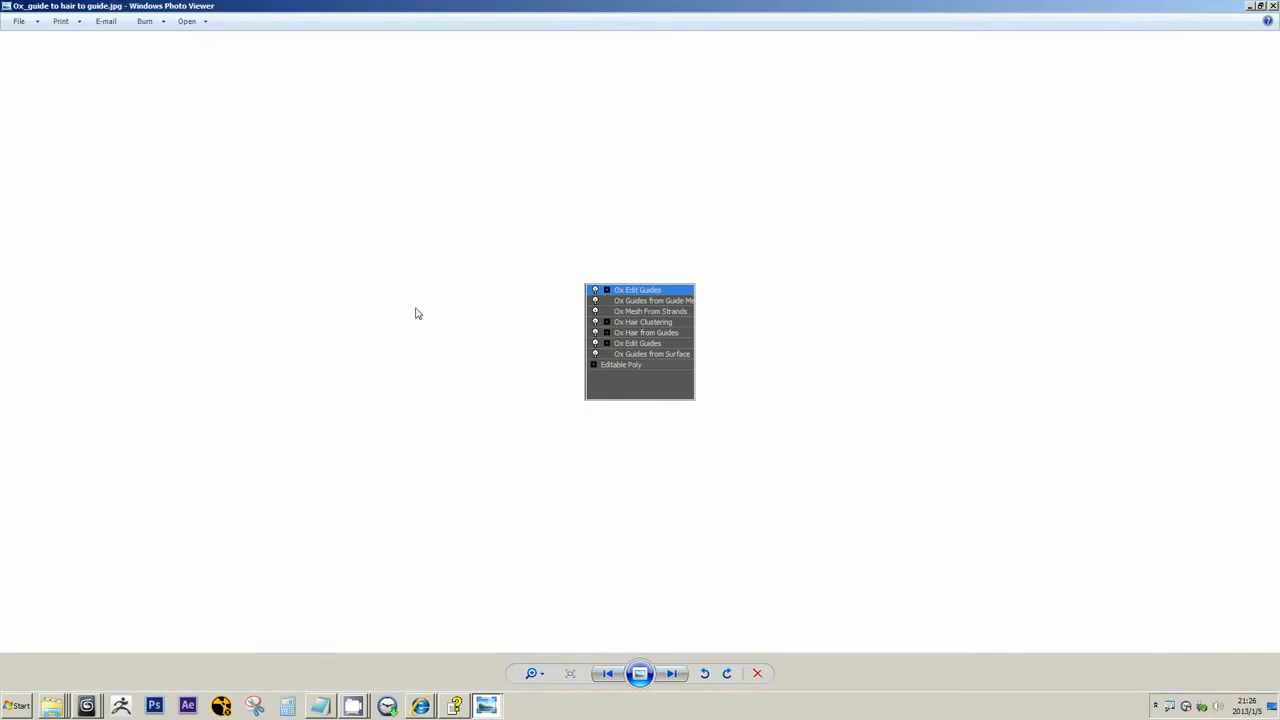
{"action": "left_click_drag", "start_coordinate": [121, 4], "coordinate": [448, 108]}
{"action": "left_click_drag", "start_coordinate": [532, 182], "coordinate": [654, 276]}
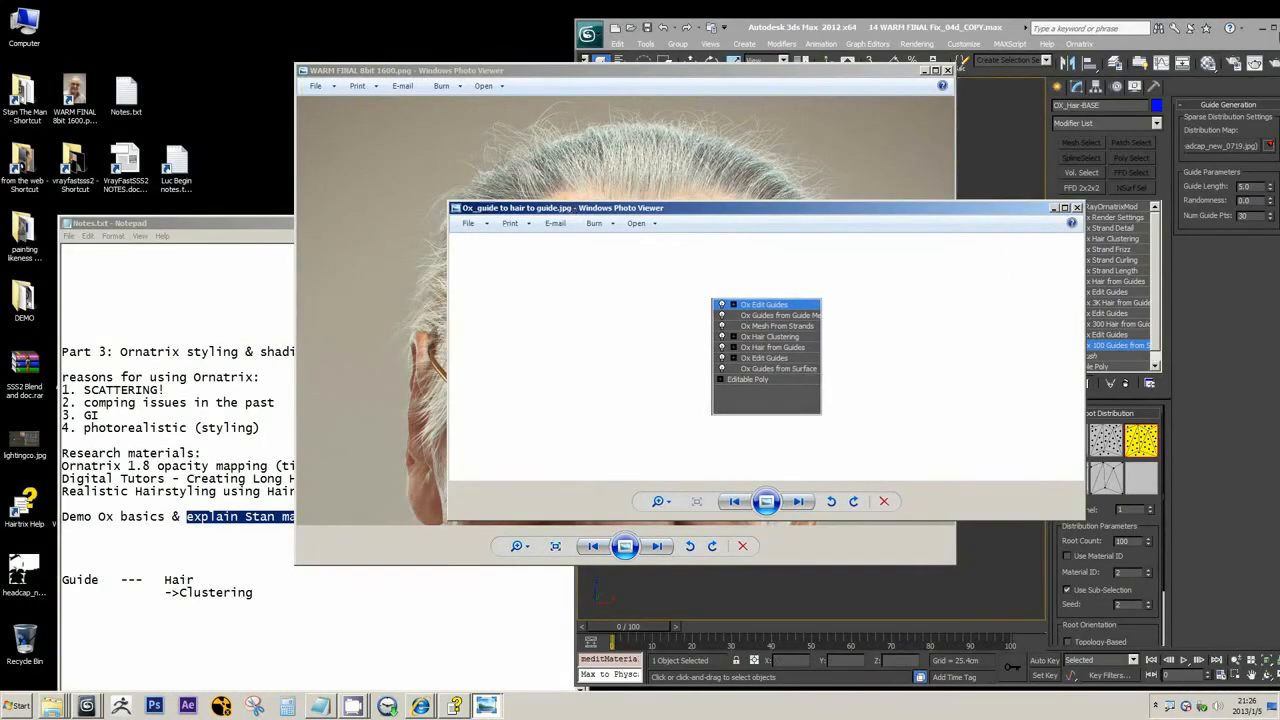
Minimize the 3ds Max window and reshape the guide-to-hair image window into a narrower, taller one beside the render
{"action": "left_click", "coordinate": [1262, 30]}
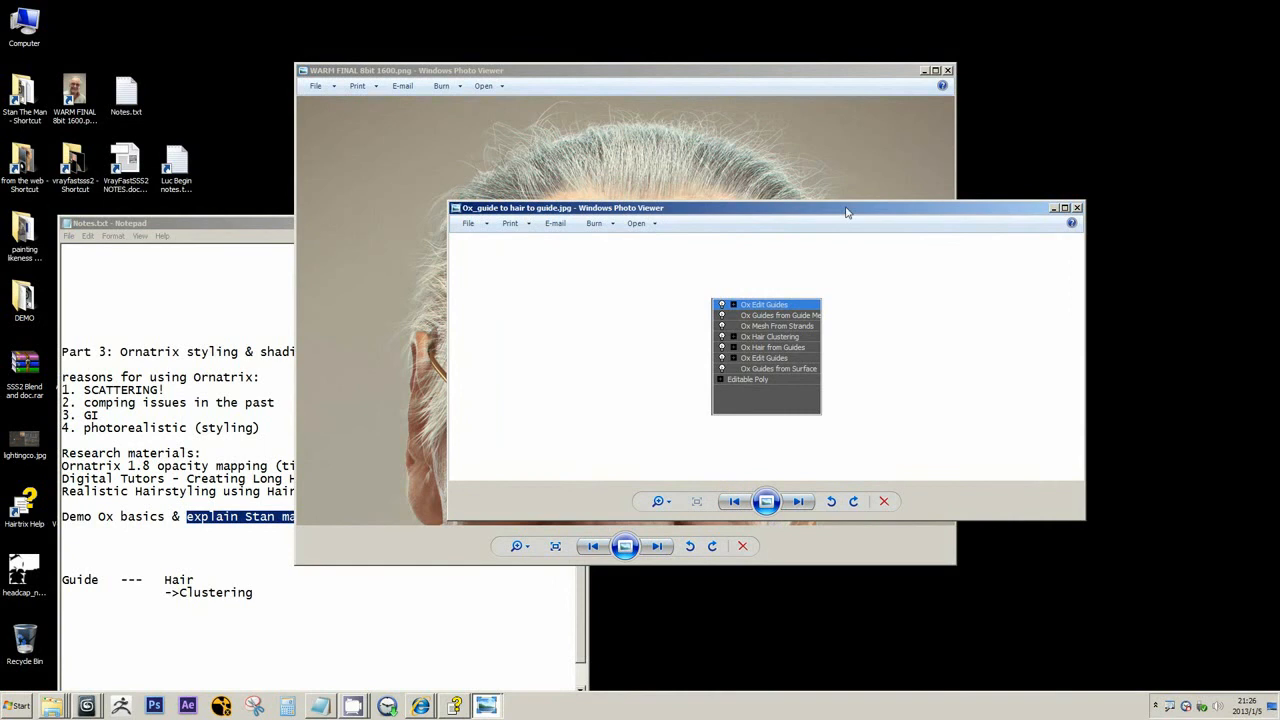
{"action": "left_click_drag", "start_coordinate": [846, 212], "coordinate": [1050, 203]}
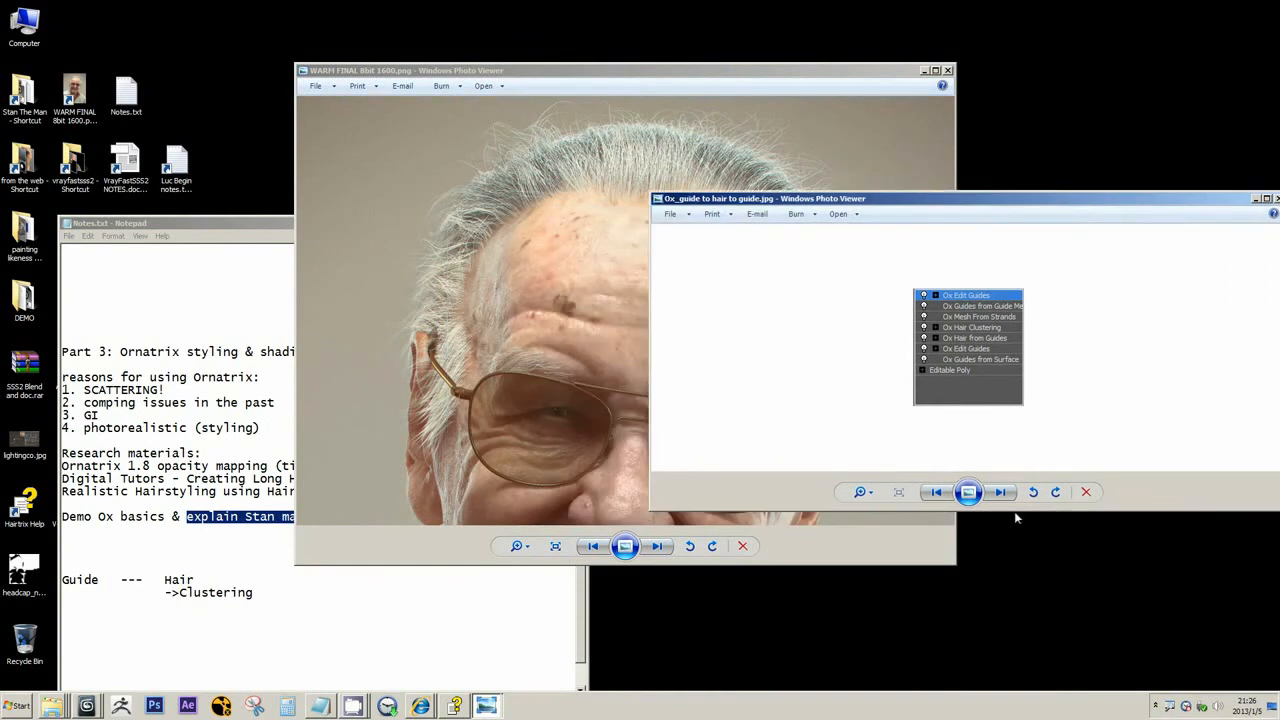
{"action": "left_click_drag", "start_coordinate": [1014, 511], "coordinate": [1010, 638]}
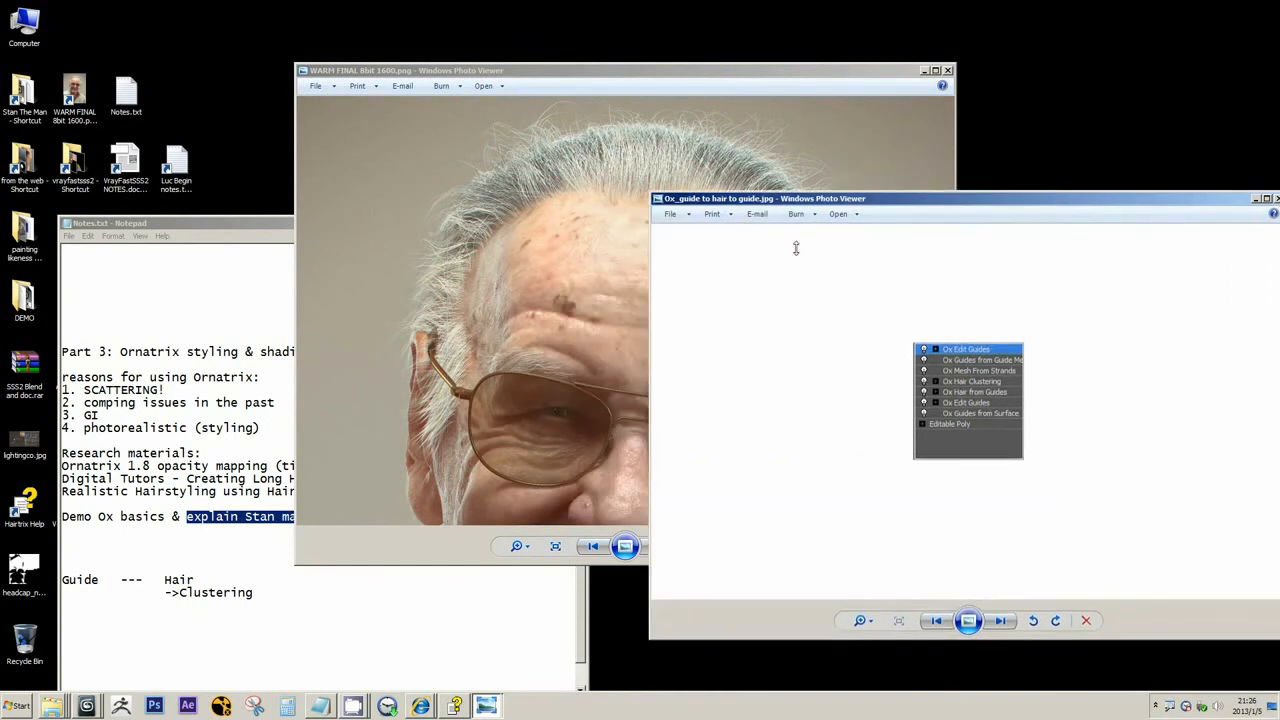
{"action": "left_click_drag", "start_coordinate": [651, 193], "coordinate": [912, 238]}
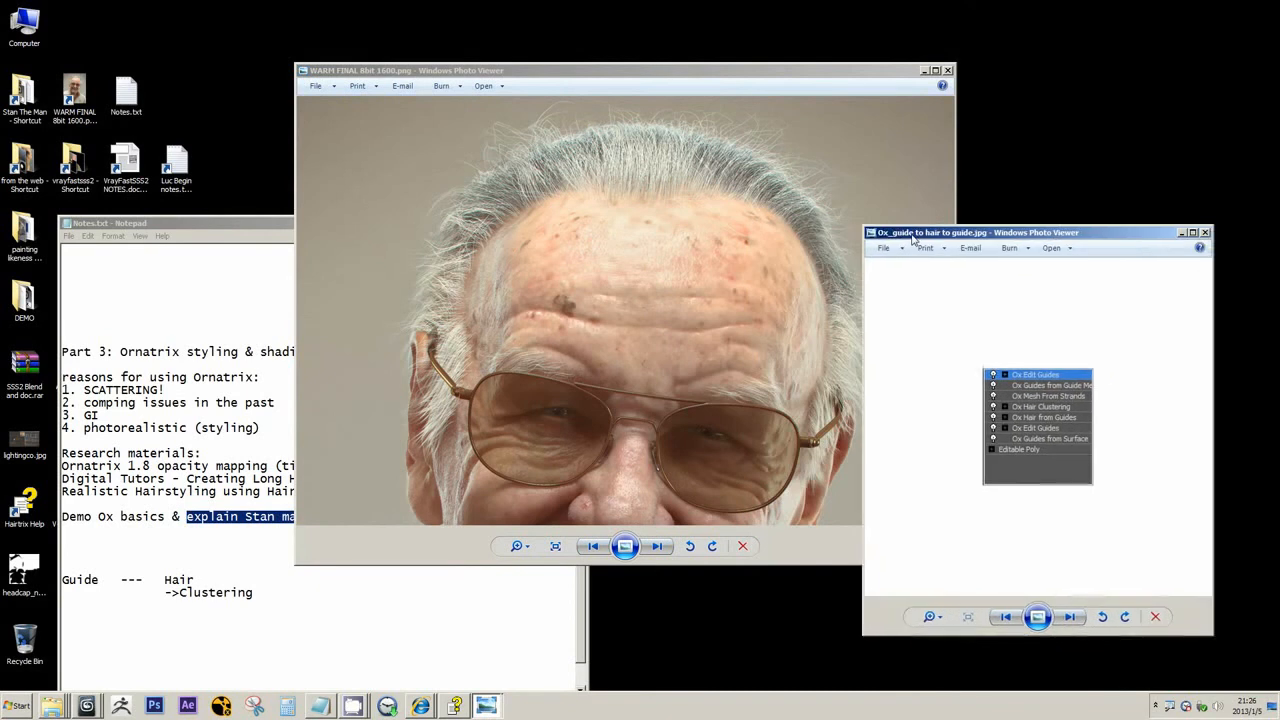
Enlarge the modifier stack picture within its window and separate the stack and render windows so neither covers the other
{"action": "scroll", "coordinate": [1001, 395], "scroll_direction": "up", "scroll_amount": 2}
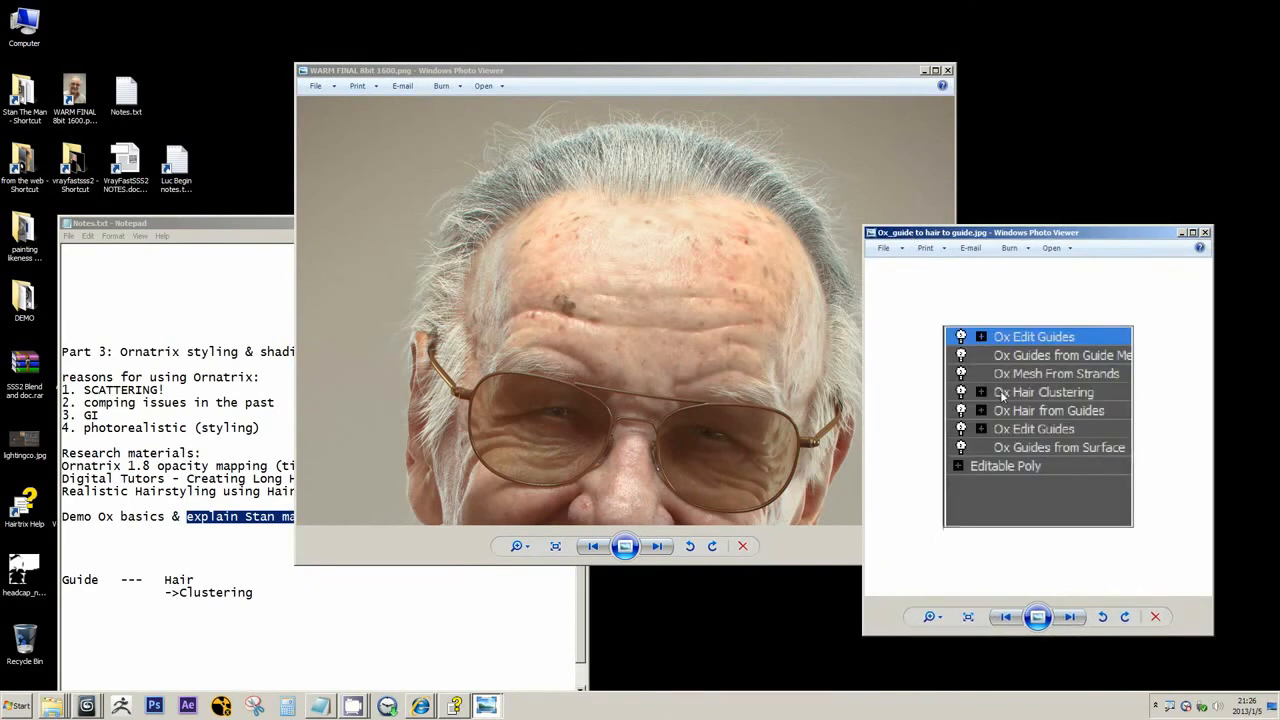
{"action": "scroll", "coordinate": [1001, 395], "scroll_direction": "up", "scroll_amount": 1}
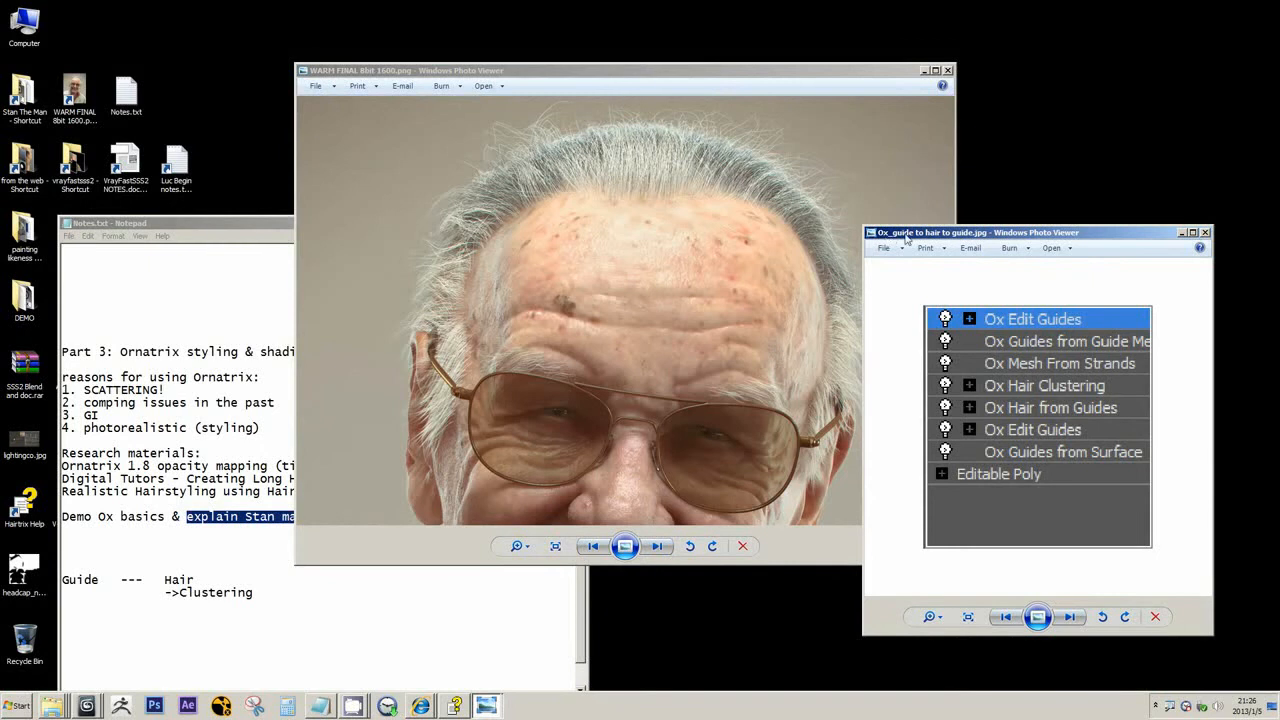
{"action": "left_click_drag", "start_coordinate": [905, 234], "coordinate": [939, 252]}
{"action": "left_click_drag", "start_coordinate": [869, 78], "coordinate": [781, 78]}
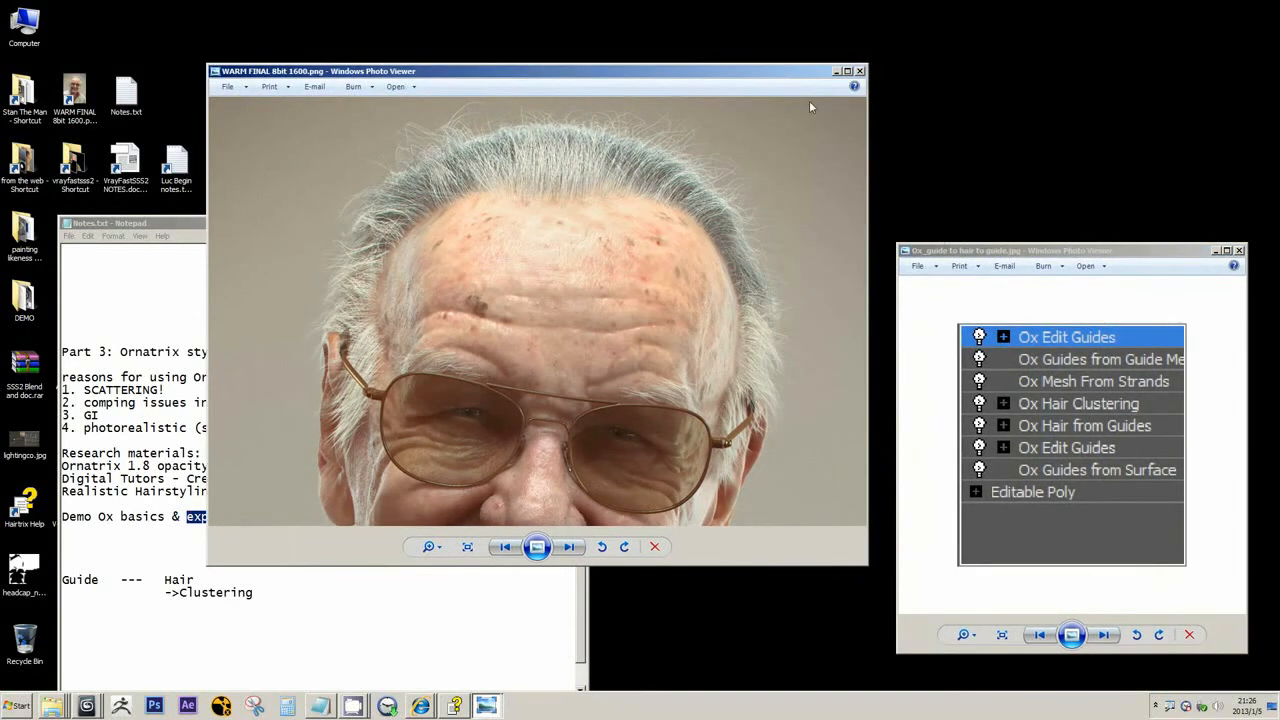
Highlight the word Guide in Notes.txt and return to the Ox Edit Guides entry above Ox Guides from Surface in the stack picture
{"action": "left_click", "coordinate": [926, 255]}
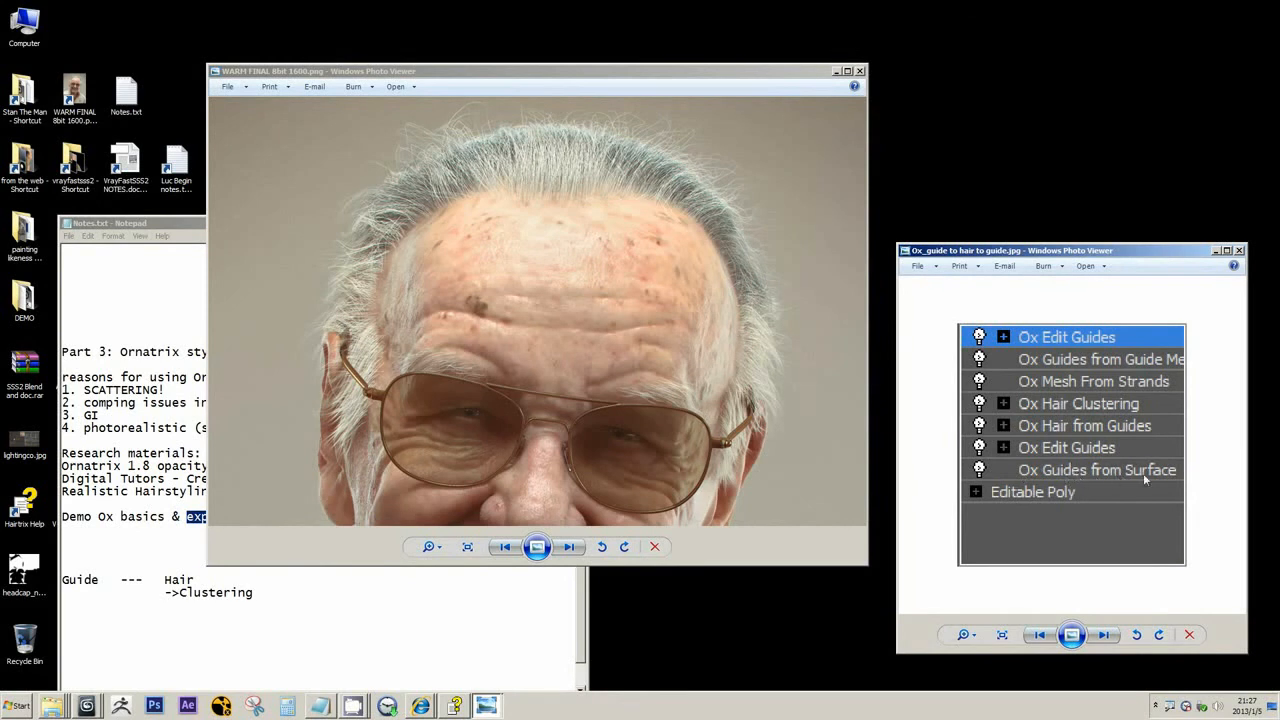
{"action": "double_click", "coordinate": [107, 580]}
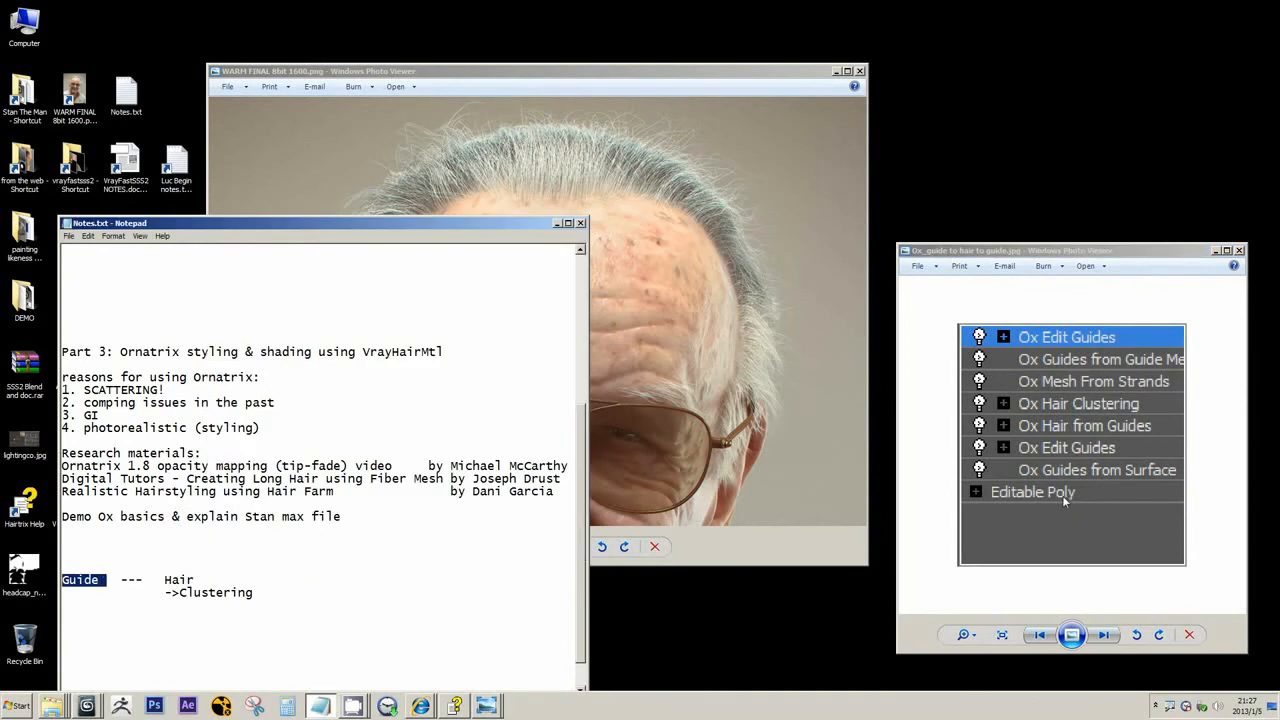
{"action": "left_click", "coordinate": [1058, 457]}
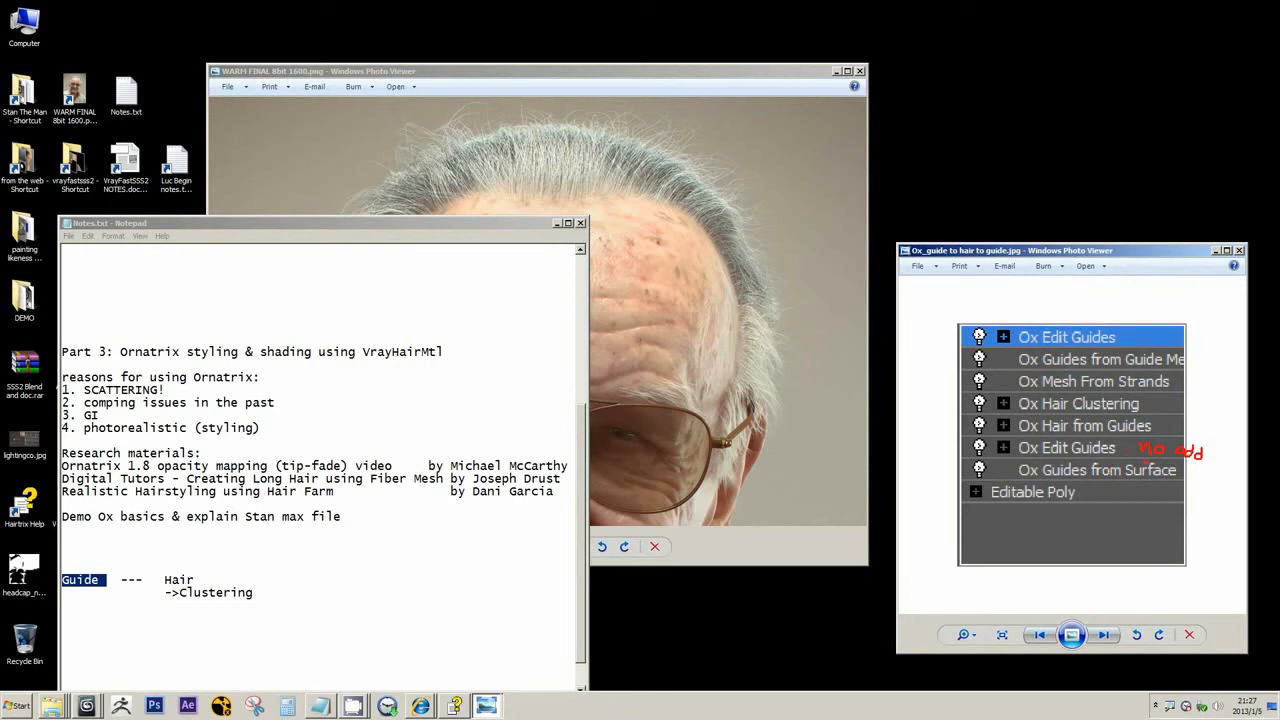
Clear the handwritten annotation, examine the guide and hair entries in the stack picture, and highlight Clustering in Notes.txt
{"action": "key", "text": "Escape"}
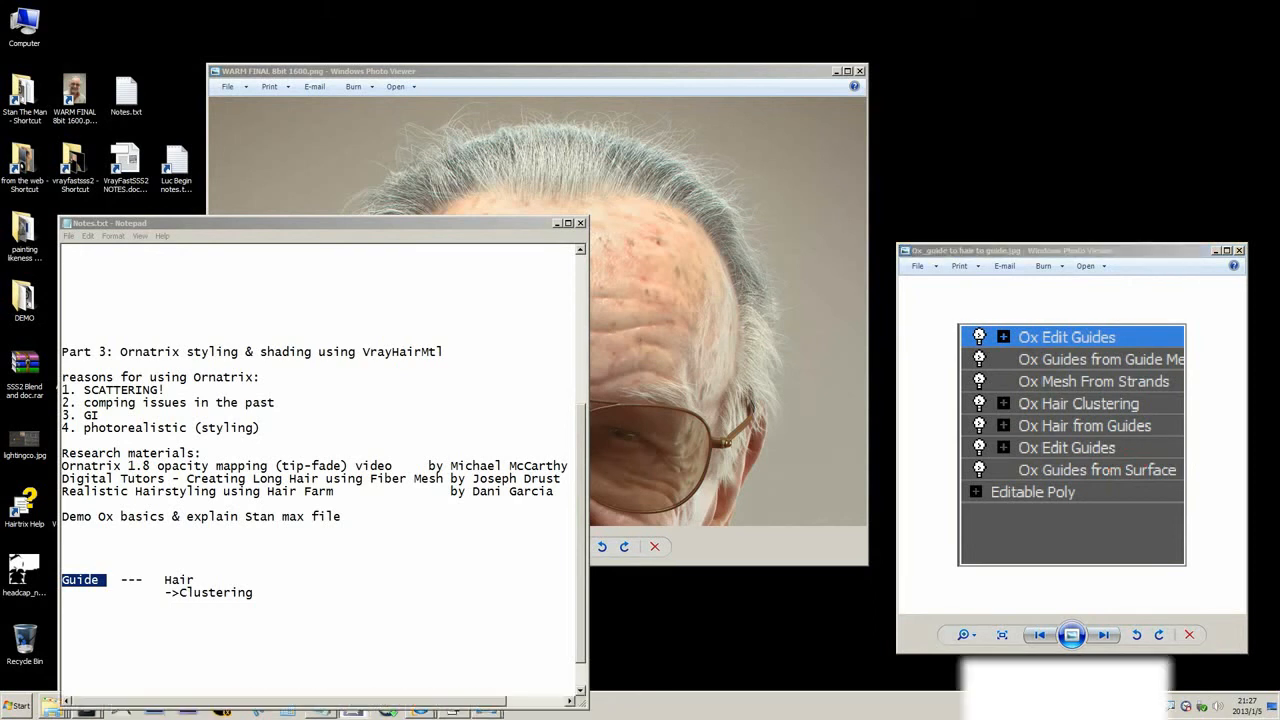
{"action": "left_click", "coordinate": [1056, 470]}
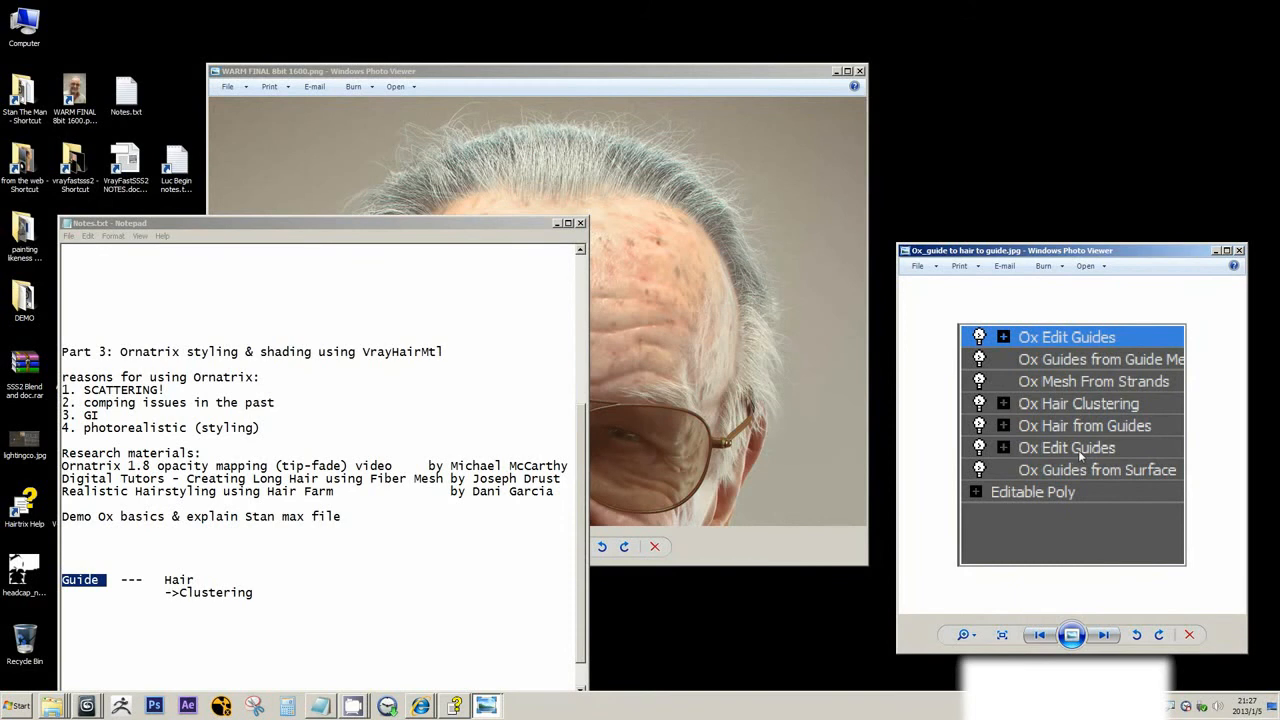
{"action": "scroll", "coordinate": [1077, 450], "scroll_direction": "up", "scroll_amount": 1, "text": "ctrl"}
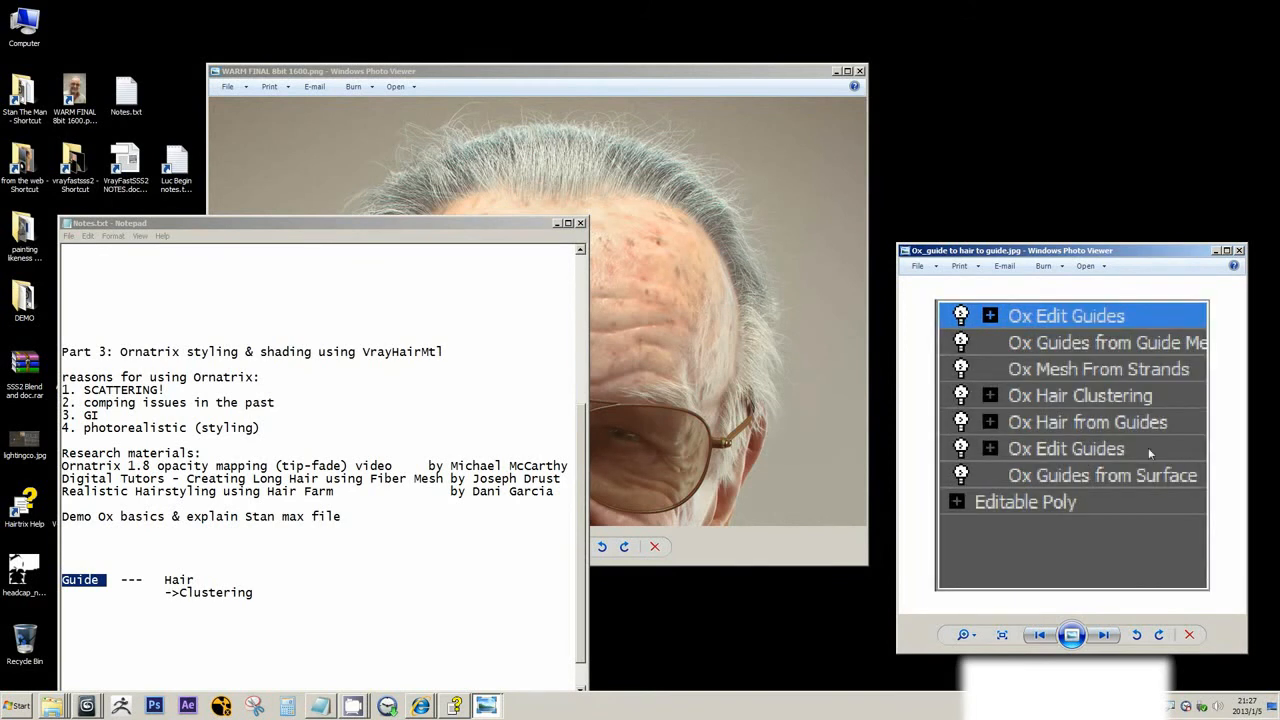
{"action": "scroll", "coordinate": [1119, 451], "scroll_direction": "down", "scroll_amount": 1}
{"action": "scroll", "coordinate": [1120, 452], "scroll_direction": "up", "scroll_amount": 1}
{"action": "scroll", "coordinate": [1122, 453], "scroll_direction": "down", "scroll_amount": 1}
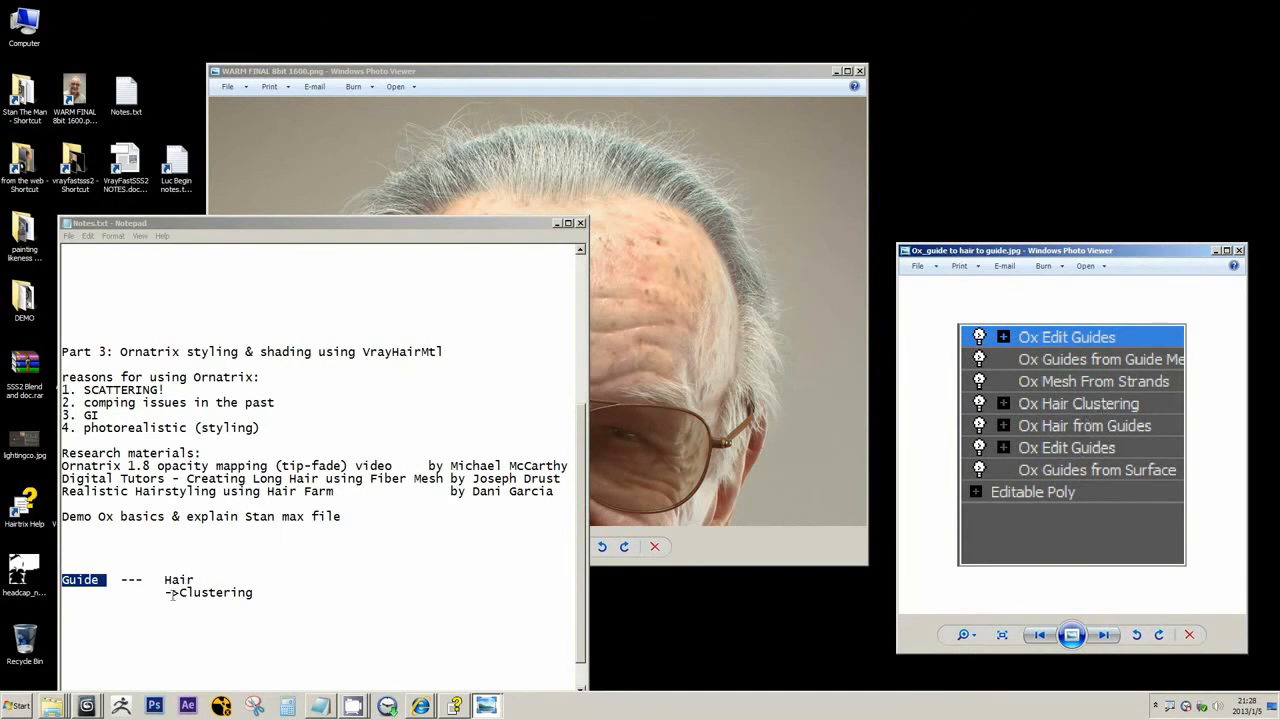
{"action": "left_click_drag", "start_coordinate": [172, 594], "coordinate": [260, 594]}
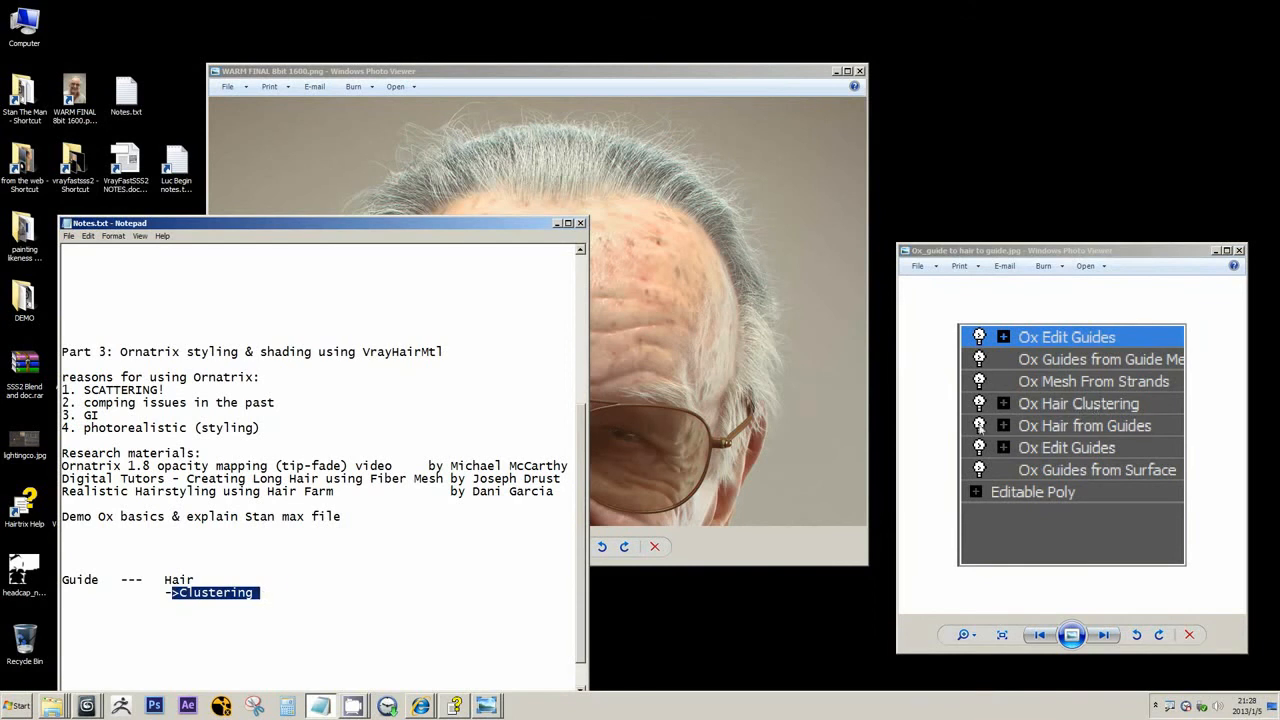
{"action": "left_click", "coordinate": [1064, 432]}
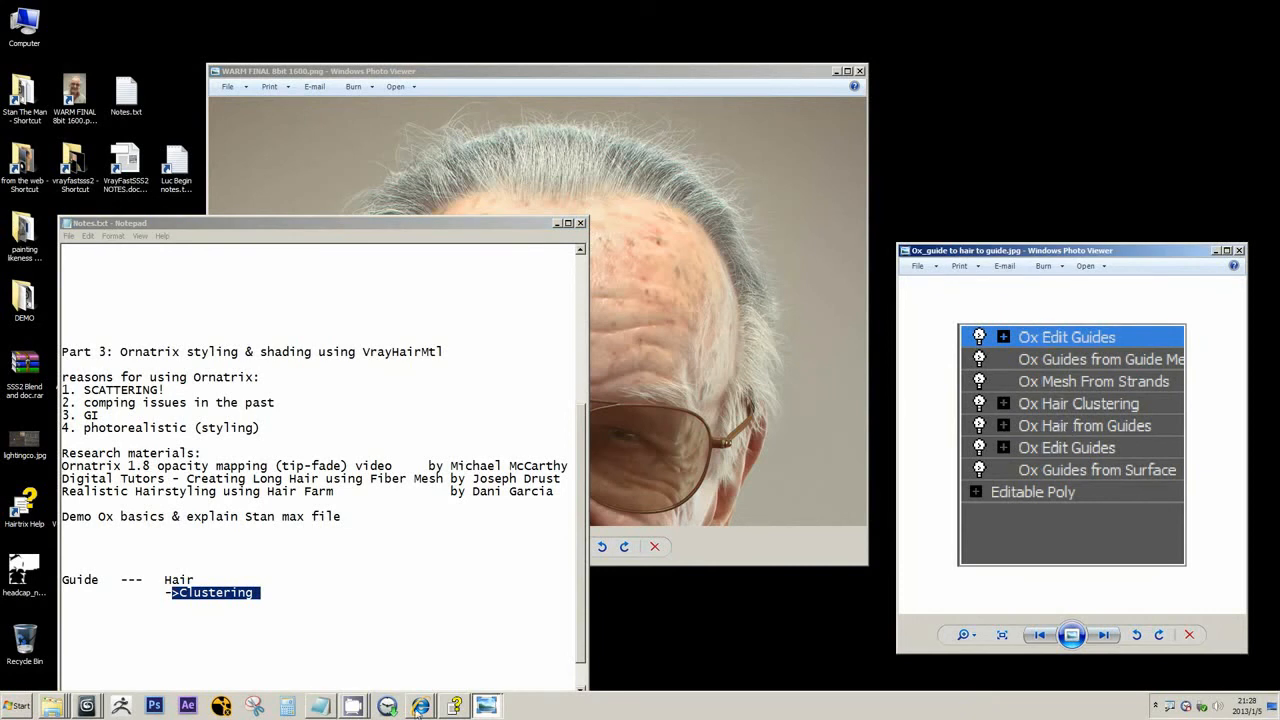
Move the stack picture aside, switch to the Demo OX 01.max scene in 3ds Max, and close the Material Editor
{"action": "left_click_drag", "start_coordinate": [1021, 253], "coordinate": [112, 128]}
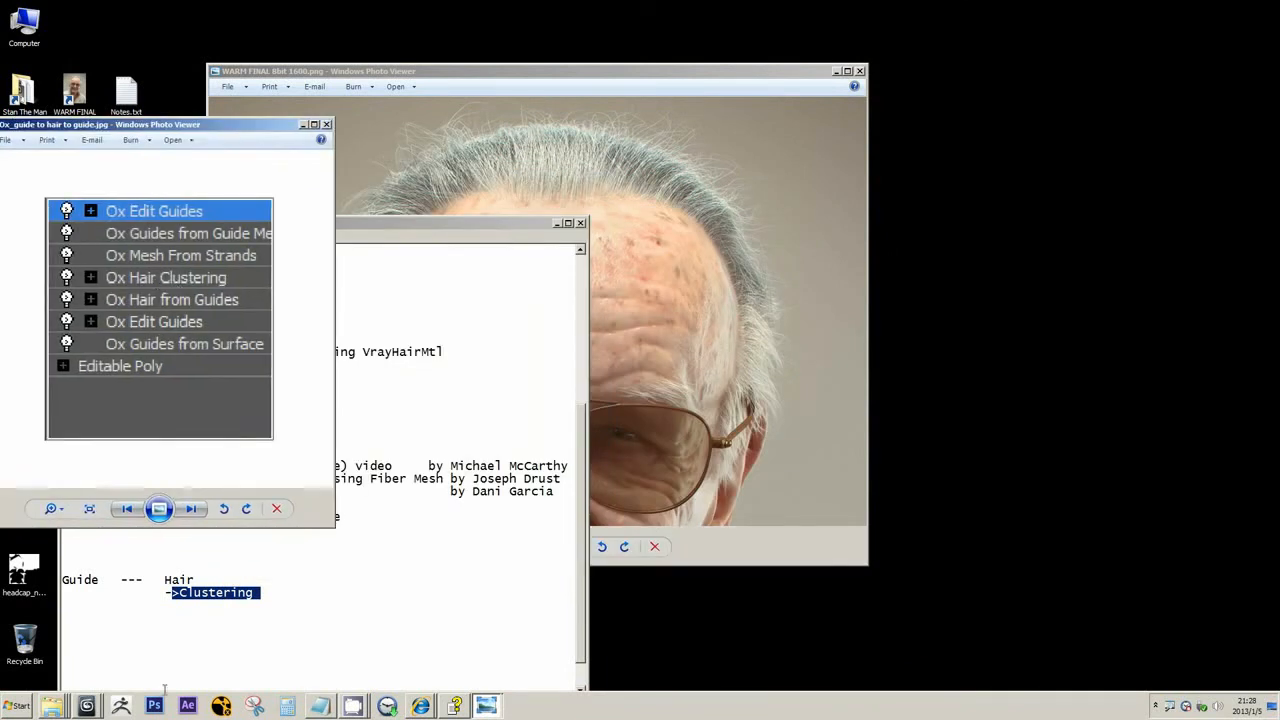
{"action": "left_click", "coordinate": [87, 705]}
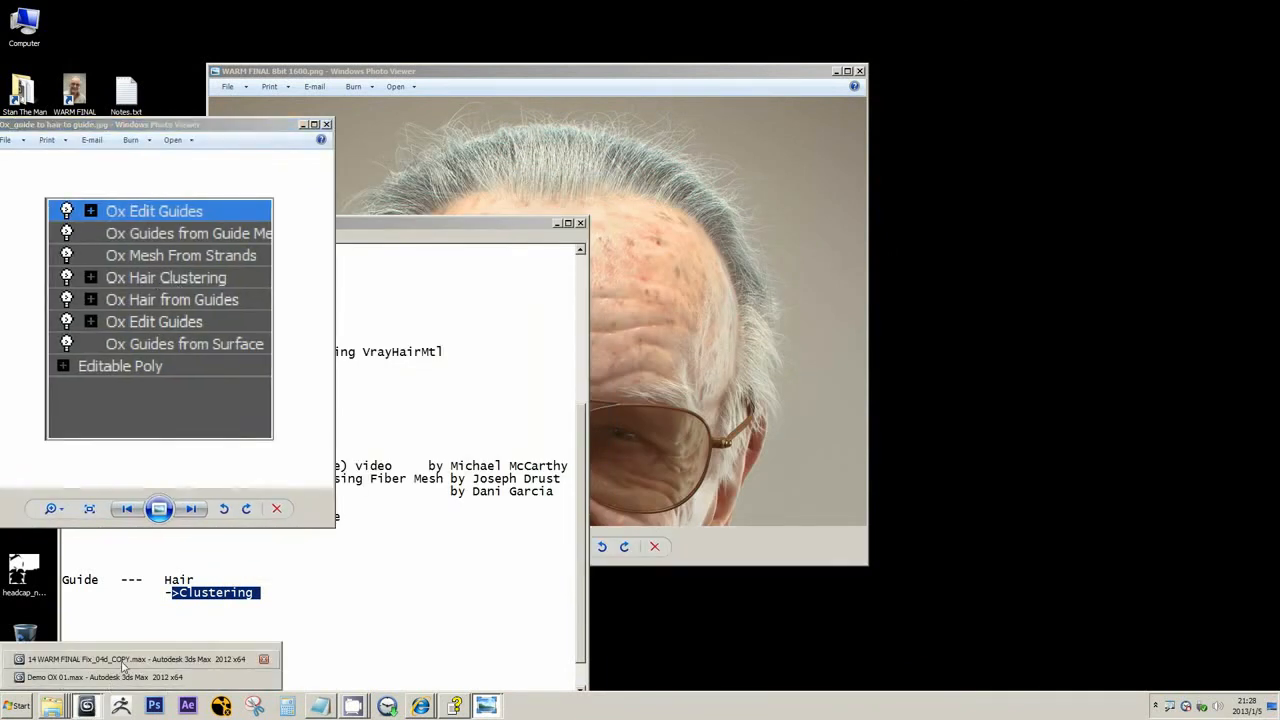
{"action": "left_click", "coordinate": [122, 677]}
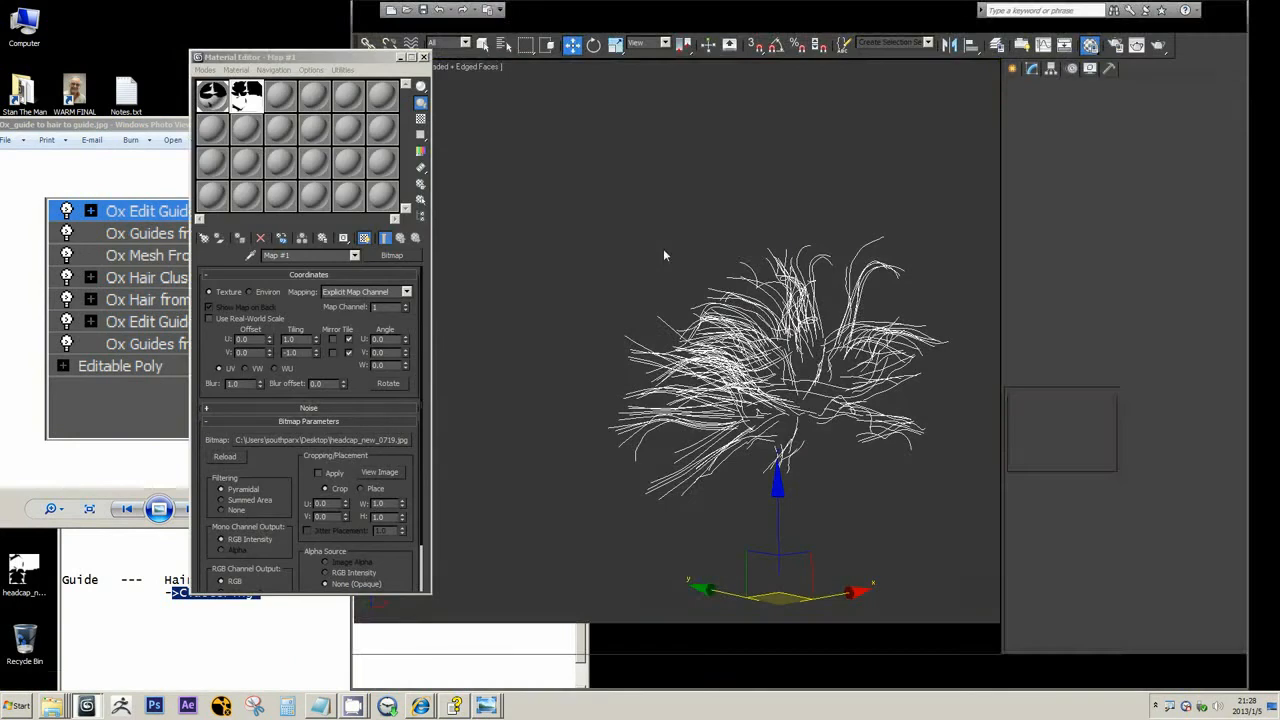
{"action": "left_click_drag", "start_coordinate": [365, 64], "coordinate": [528, 85]}
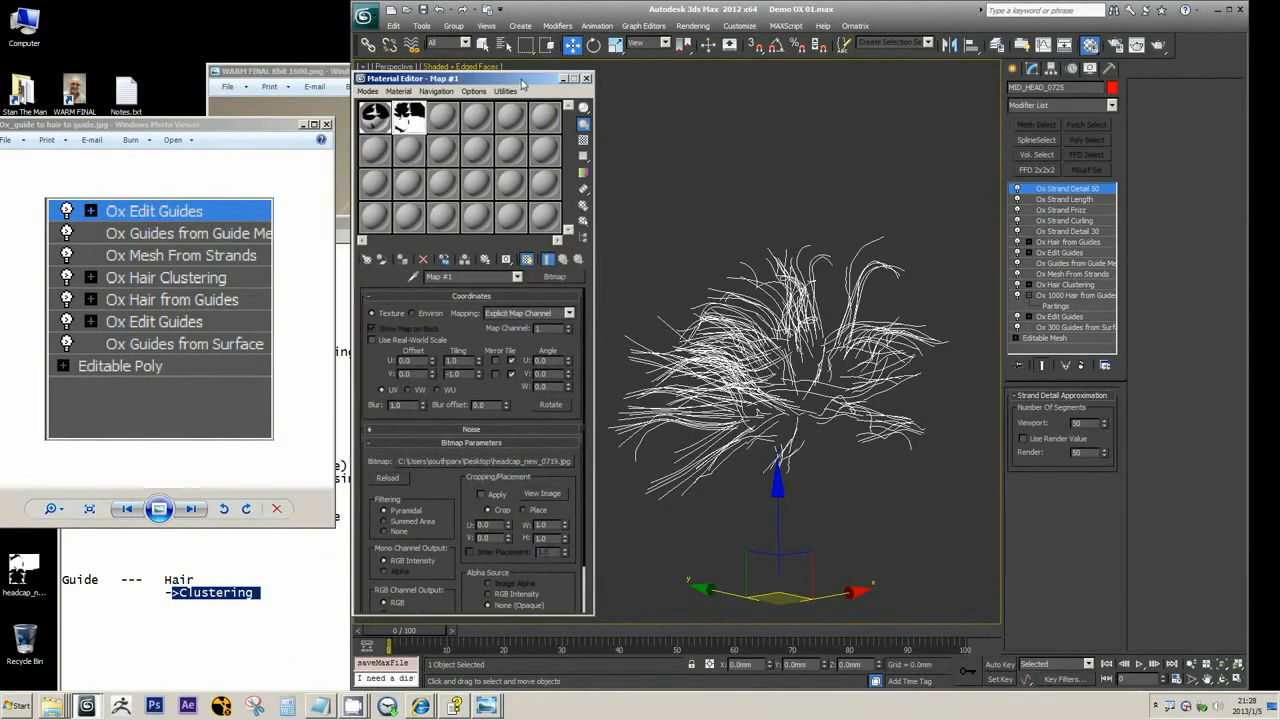
{"action": "left_click", "coordinate": [586, 78]}
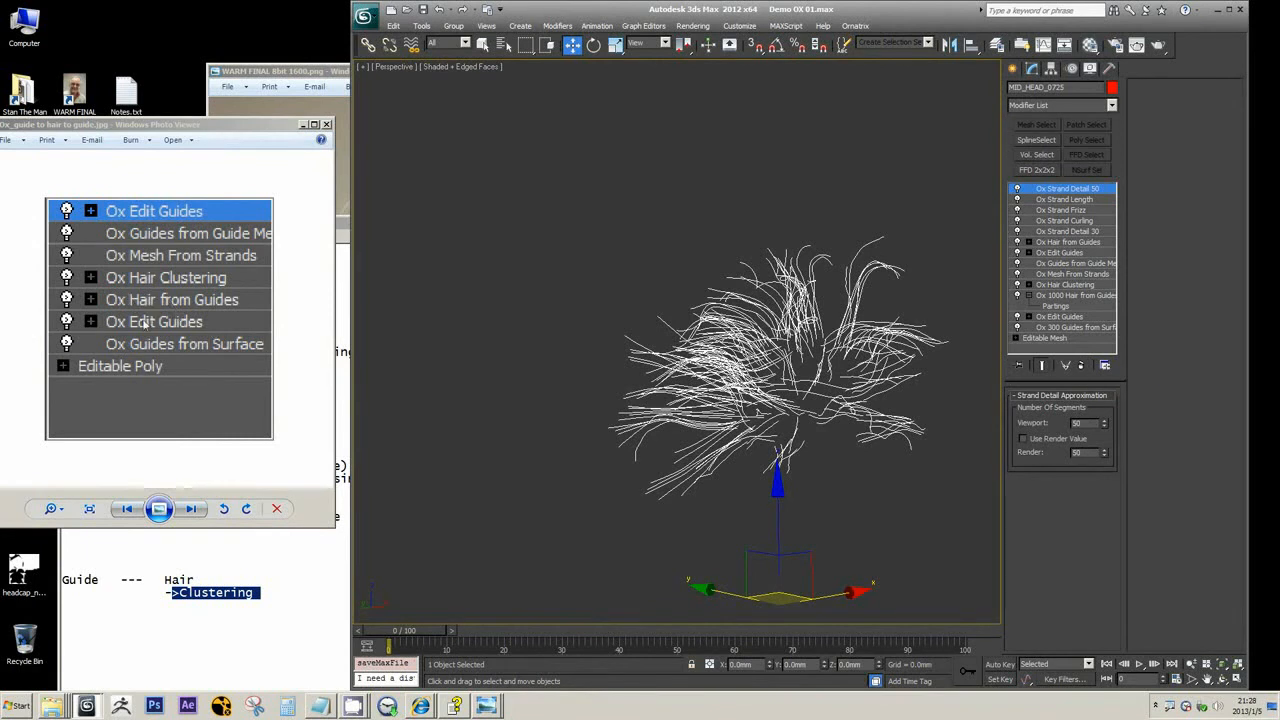
Highlight Guide in Notes.txt and arrange the stack picture above the notes so both sit beside the hair scene
{"action": "double_click", "coordinate": [97, 580]}
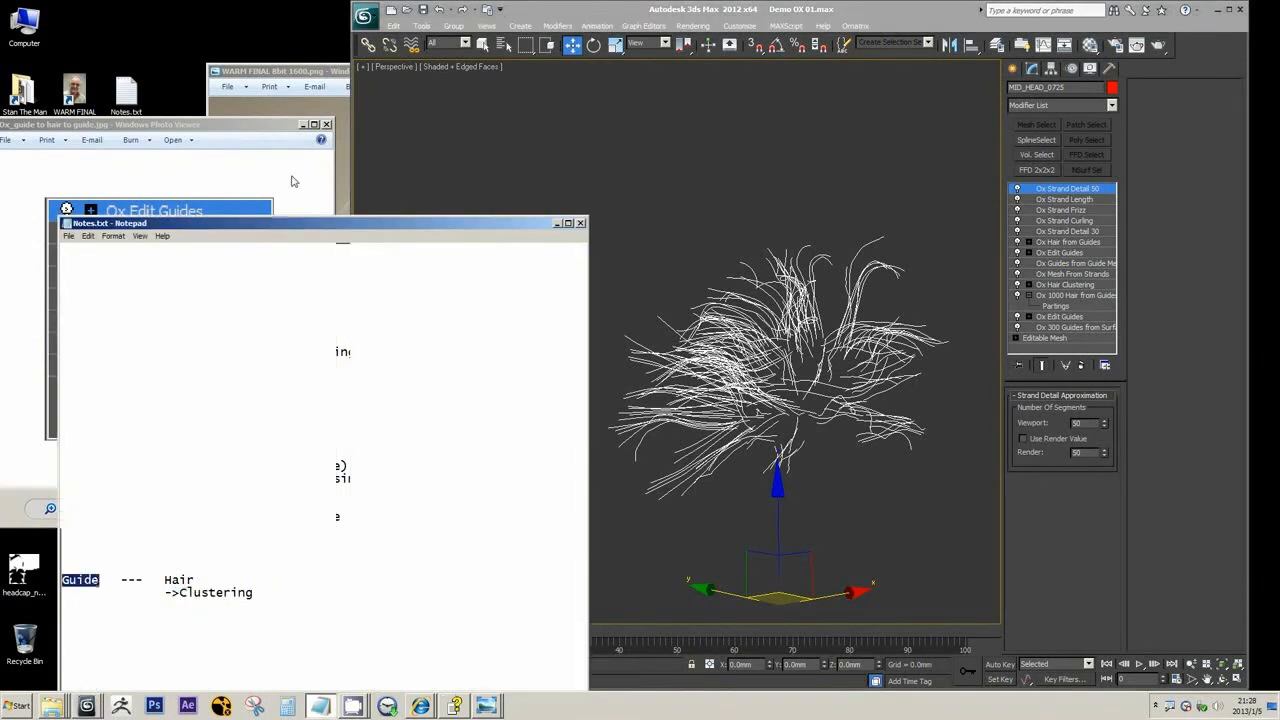
{"action": "left_click_drag", "start_coordinate": [249, 126], "coordinate": [290, 20]}
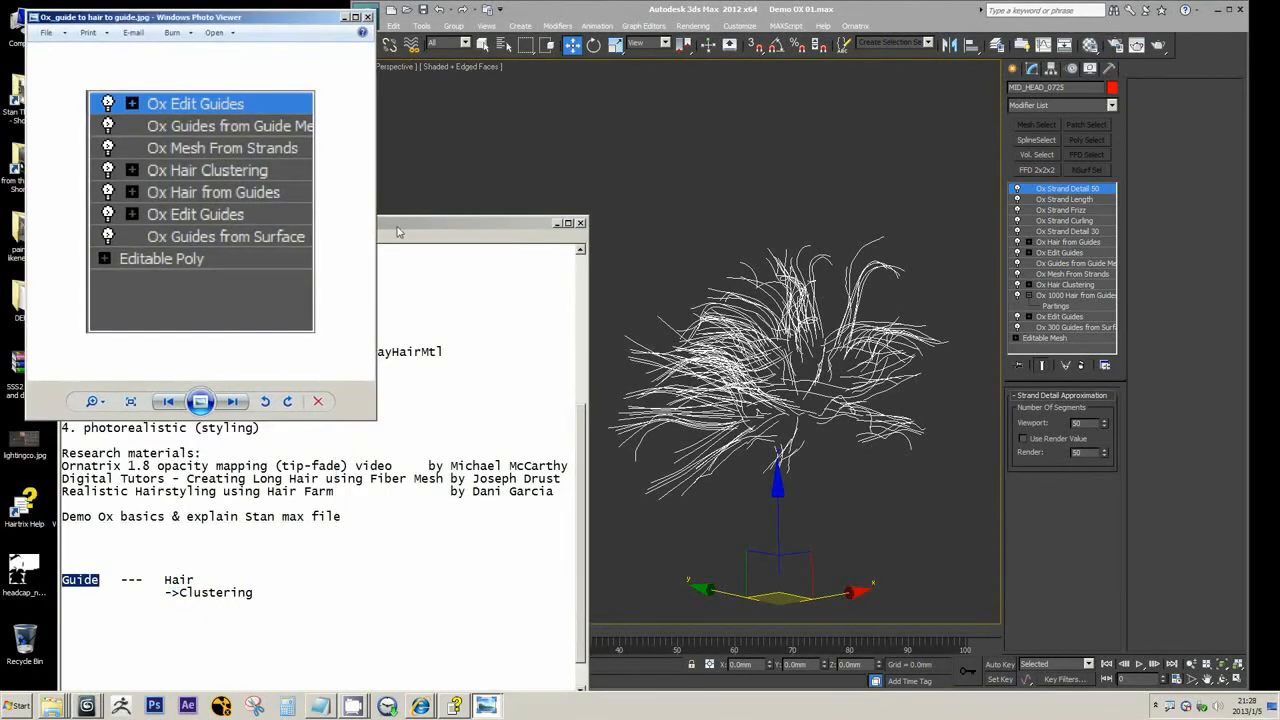
{"action": "left_click_drag", "start_coordinate": [400, 224], "coordinate": [400, 321]}
{"action": "scroll", "coordinate": [356, 460], "scroll_direction": "down", "scroll_amount": 3}
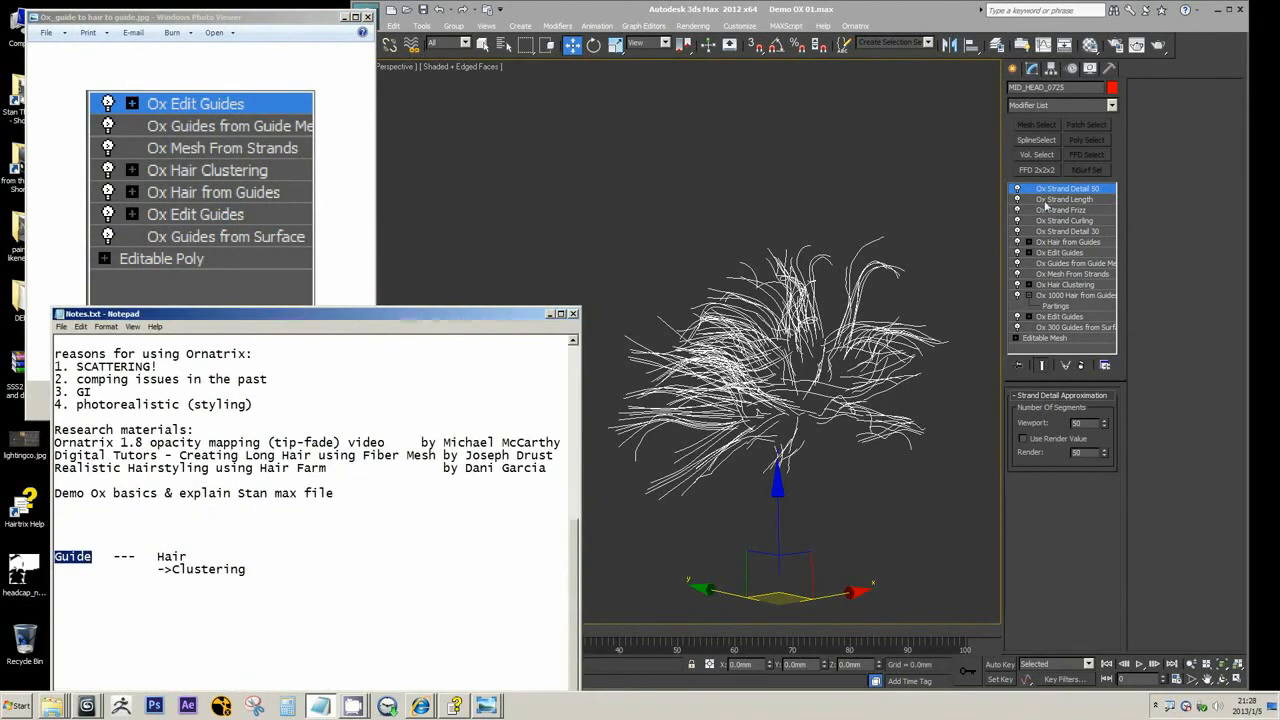
Delete the modifiers from Ox Strand Detail 50 down through Ox 1000 Hair from Guides, stopping at the lower Ox Edit Guides
{"action": "left_click", "coordinate": [1084, 368]}
{"action": "left_click", "coordinate": [1082, 366]}
{"action": "left_click", "coordinate": [1082, 366]}
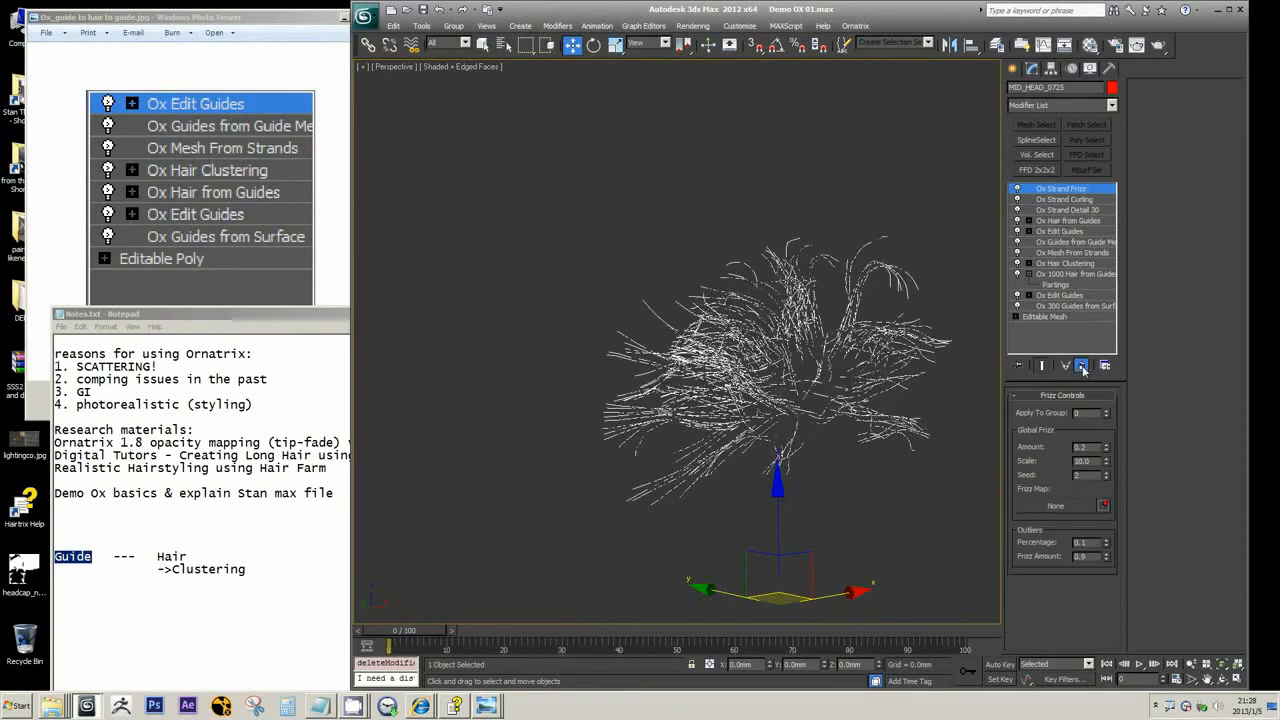
{"action": "left_click", "coordinate": [1082, 366]}
{"action": "left_click", "coordinate": [1082, 366]}
{"action": "left_click", "coordinate": [1082, 366]}
{"action": "left_click", "coordinate": [1082, 366]}
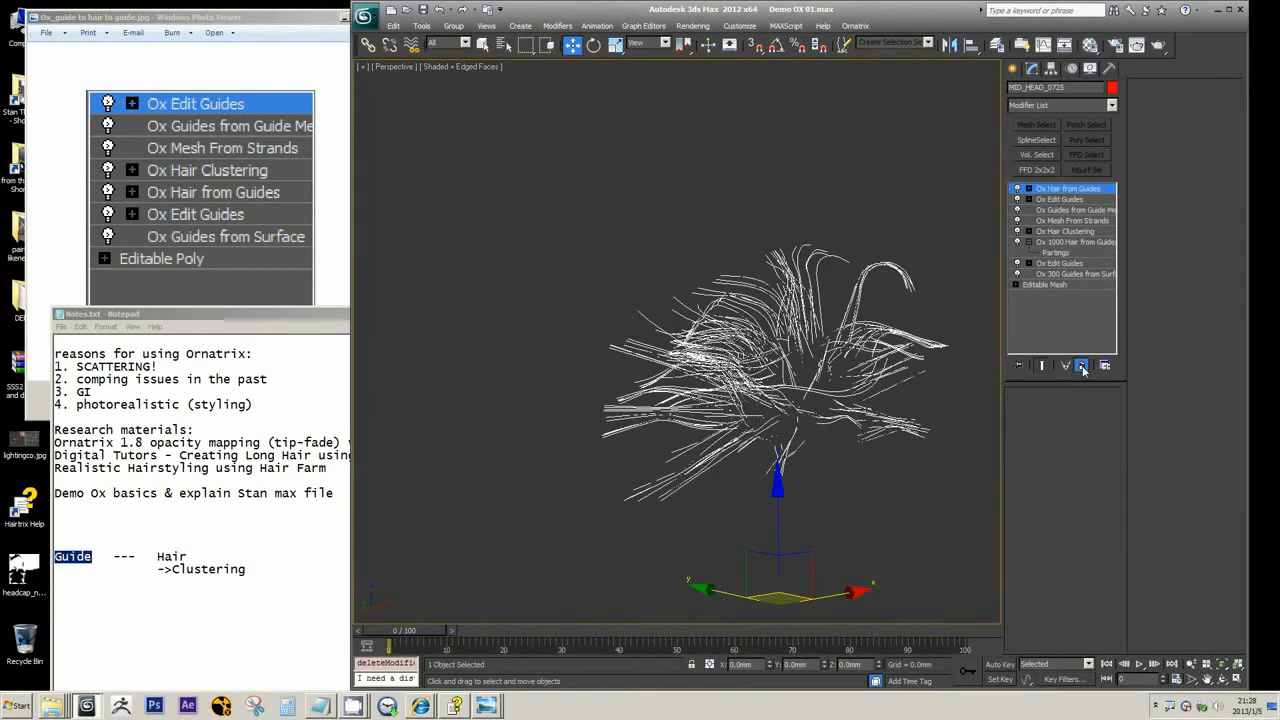
{"action": "left_click", "coordinate": [1082, 366]}
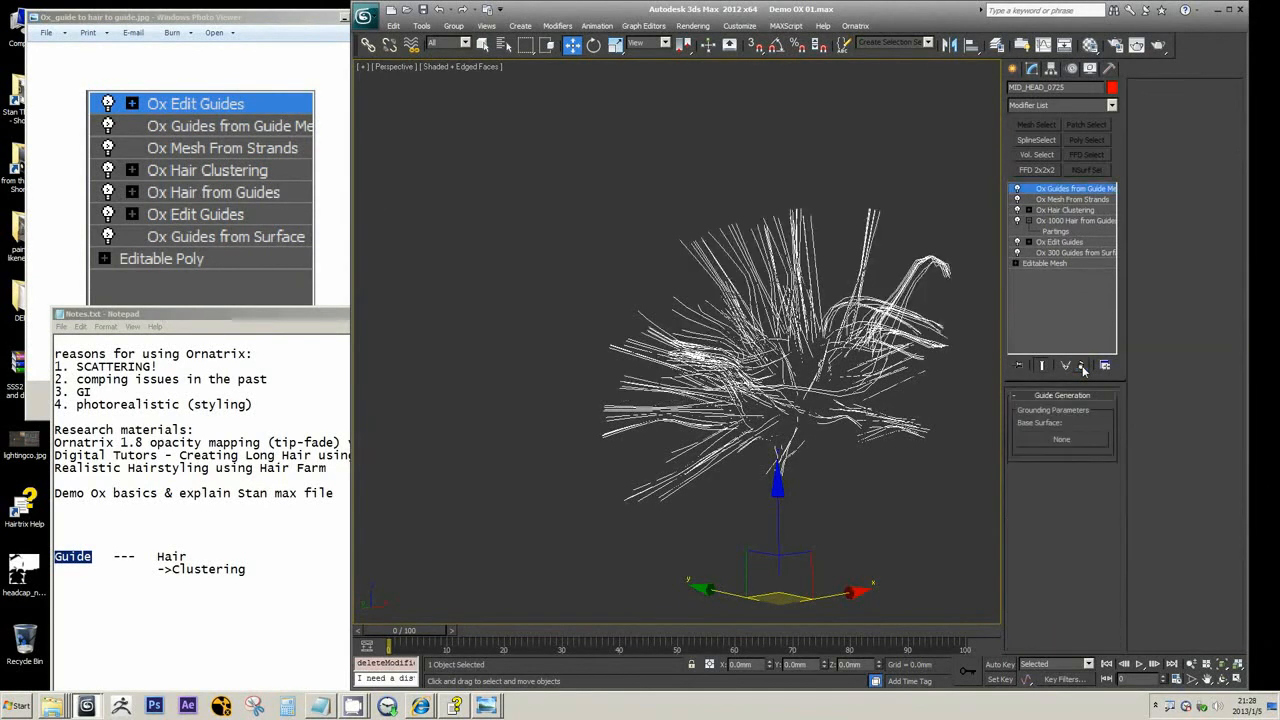
{"action": "left_click", "coordinate": [1082, 366]}
{"action": "left_click", "coordinate": [1082, 366]}
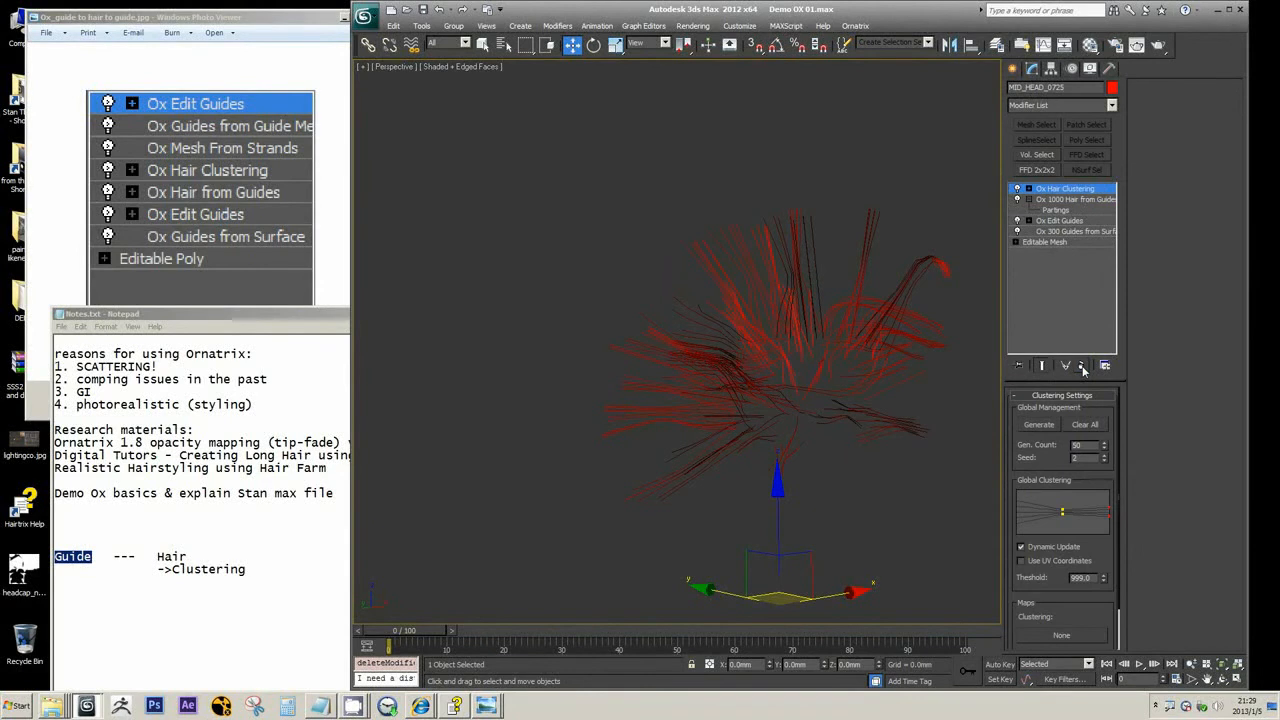
{"action": "left_click", "coordinate": [1082, 366]}
{"action": "left_click", "coordinate": [1082, 366]}
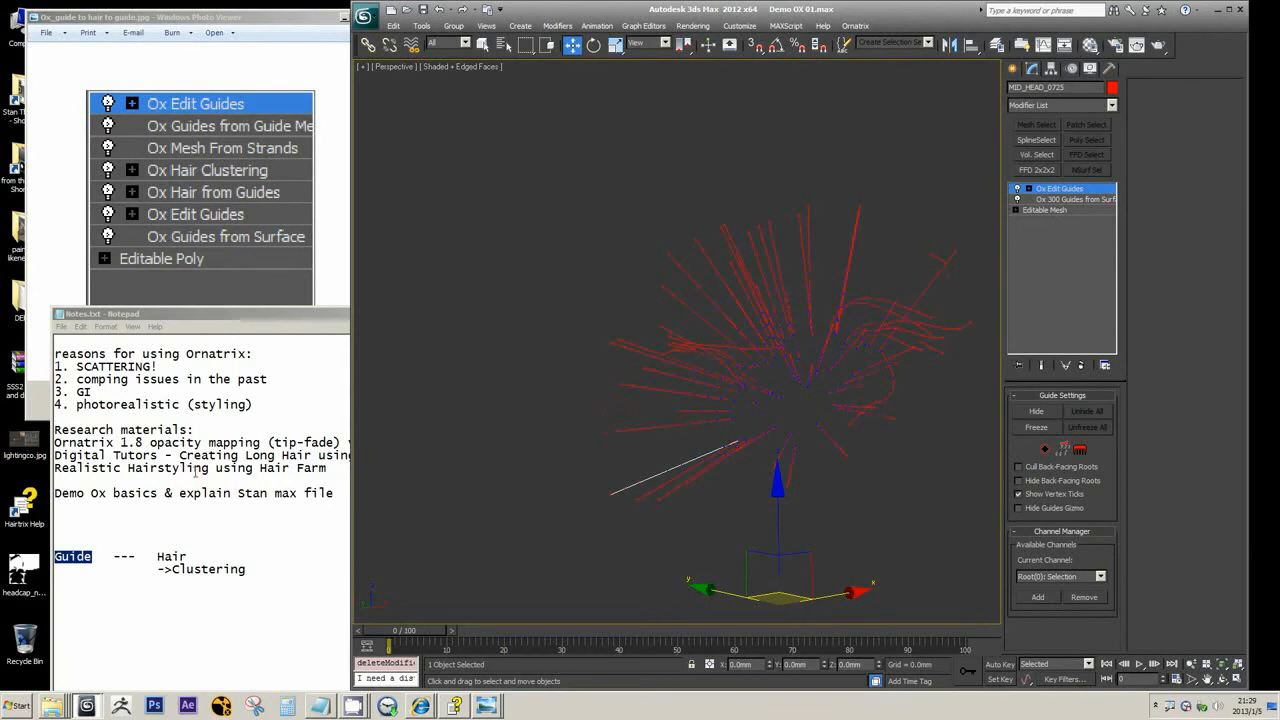
Highlight Clustering in Notes.txt, and add Ox Strand Curling and Ox Strand Frizz modifiers above Ox Edit Guides
{"action": "left_click_drag", "start_coordinate": [163, 569], "coordinate": [240, 571]}
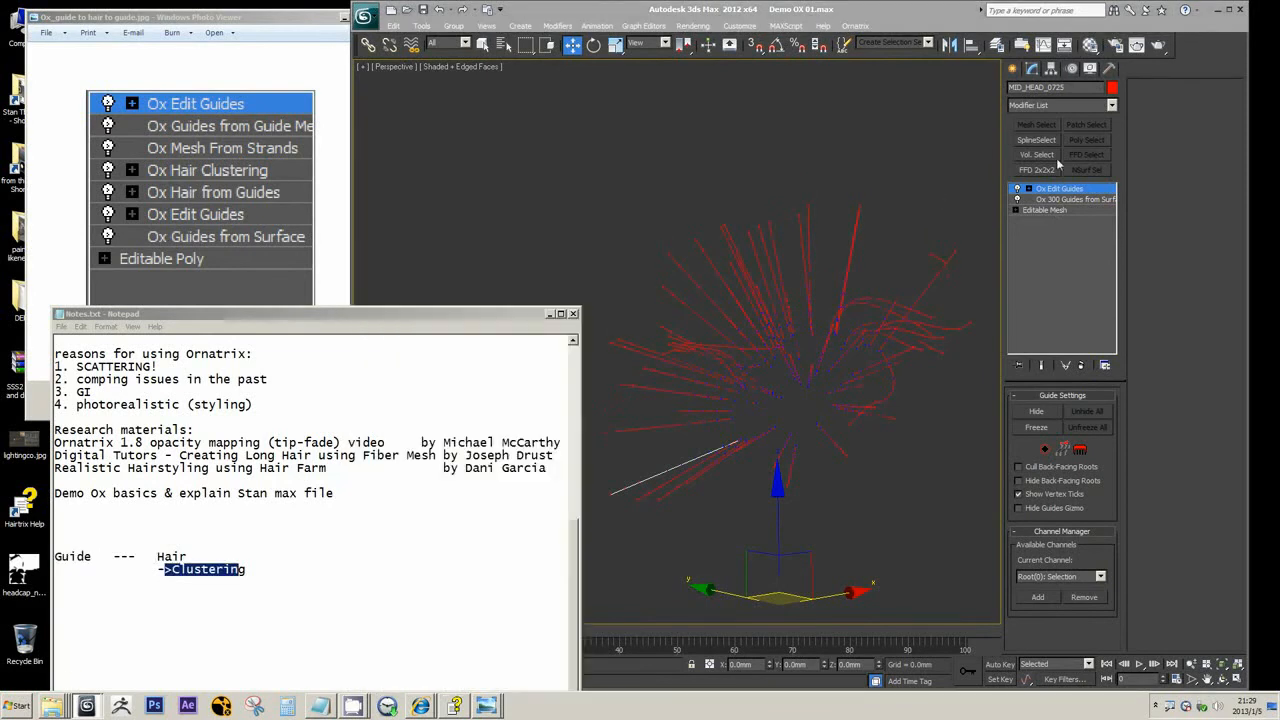
{"action": "left_click", "coordinate": [1112, 108]}
{"action": "left_click_drag", "start_coordinate": [1114, 168], "coordinate": [1128, 292]}
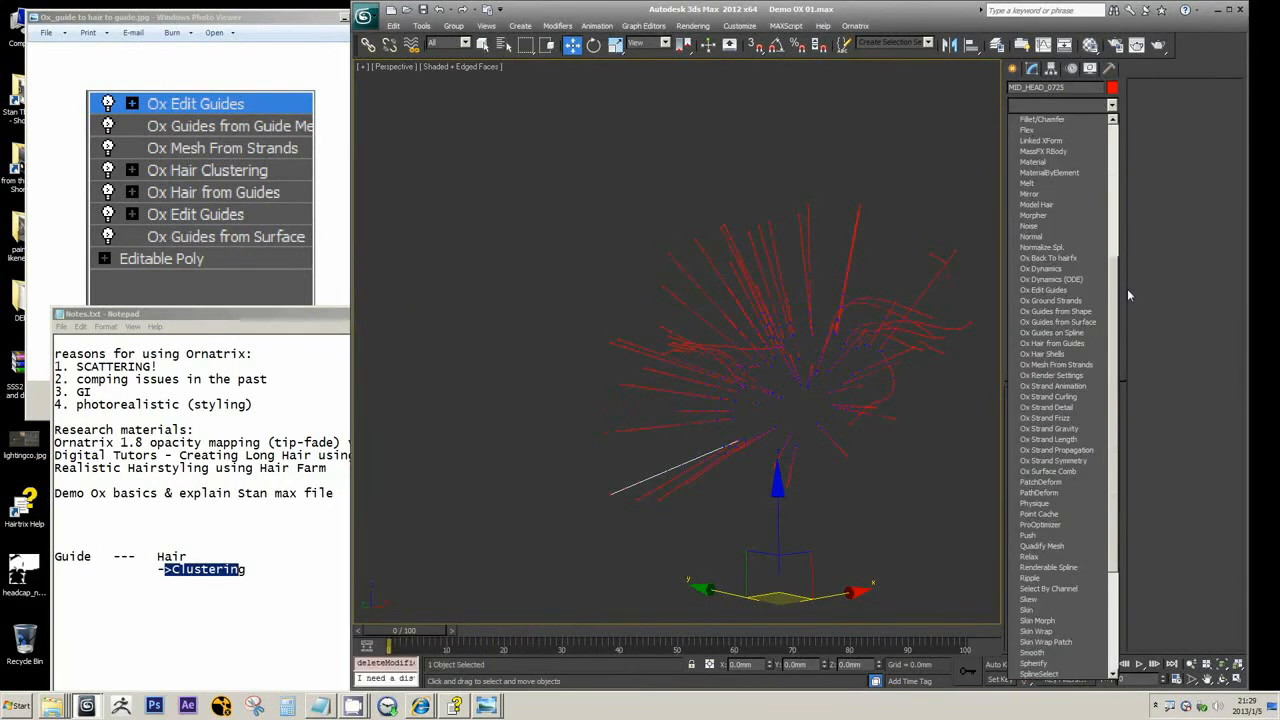
{"action": "left_click", "coordinate": [1050, 397]}
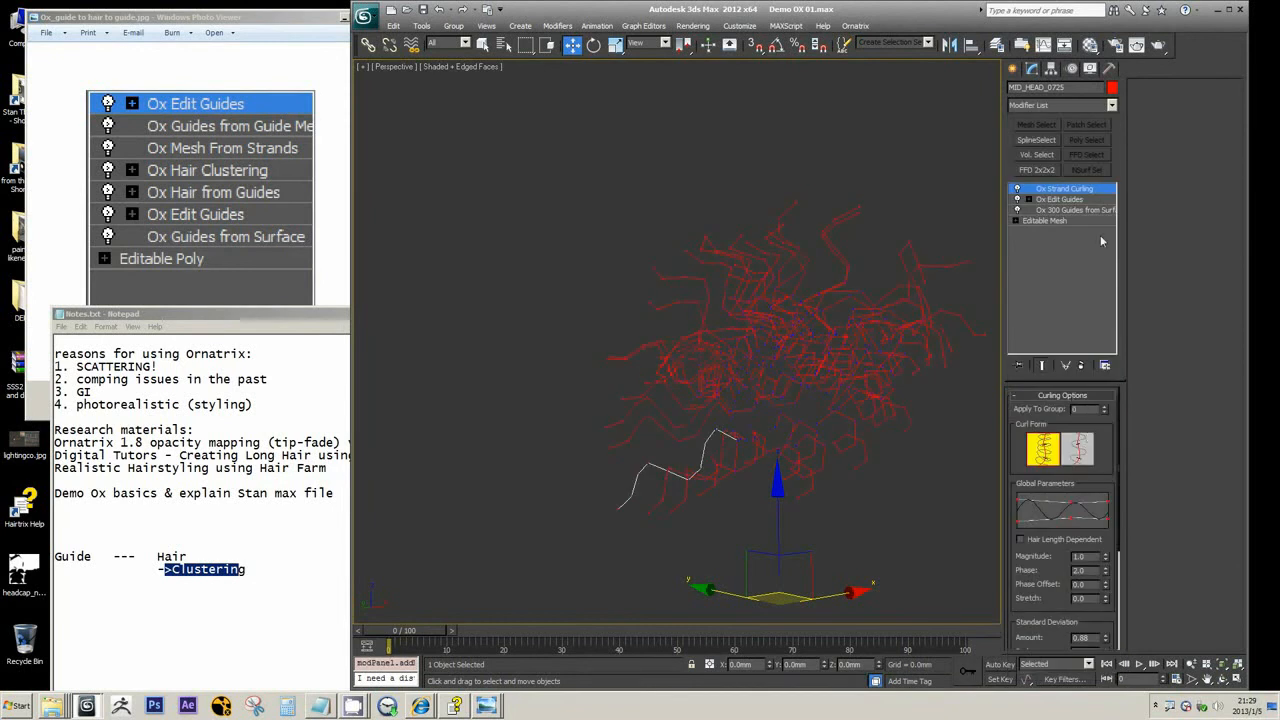
{"action": "left_click", "coordinate": [1100, 105]}
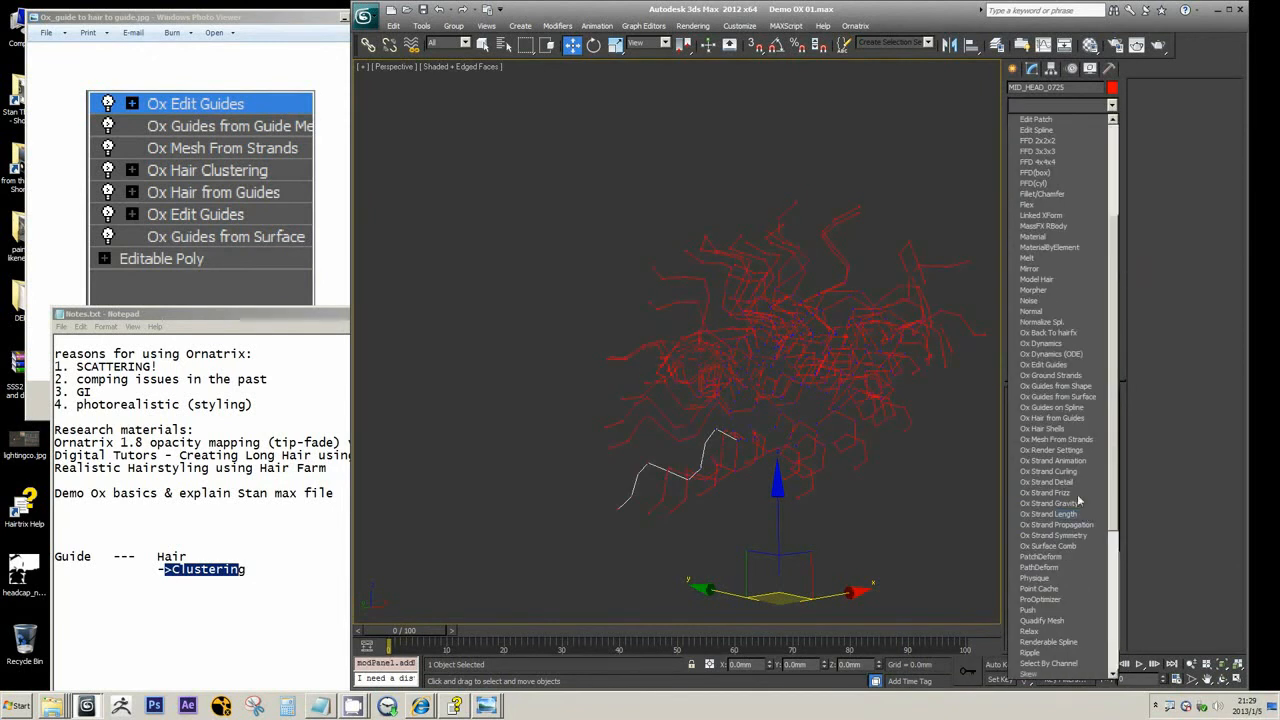
{"action": "left_click", "coordinate": [1048, 492]}
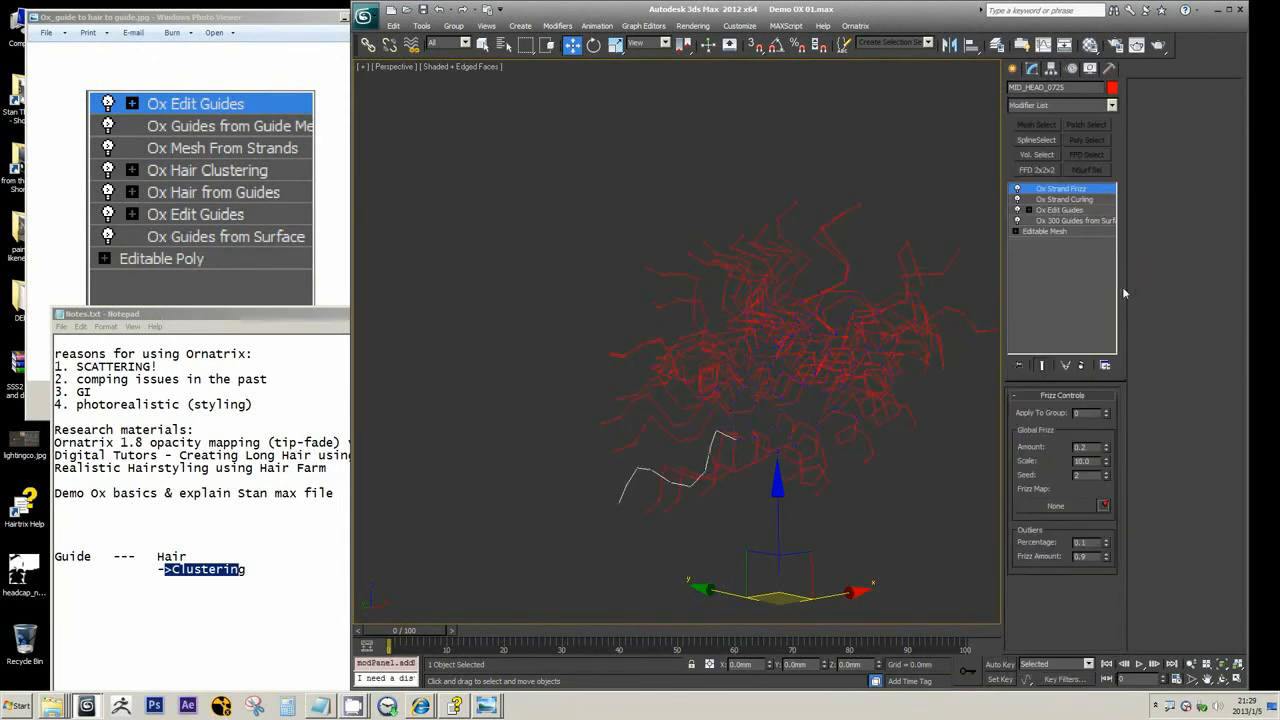
Add Ox Strand Detail and Ox Strand Length modifiers on top of Ox Strand Frizz
{"action": "left_click", "coordinate": [1111, 105]}
{"action": "scroll", "coordinate": [1116, 333], "scroll_direction": "down", "scroll_amount": 5}
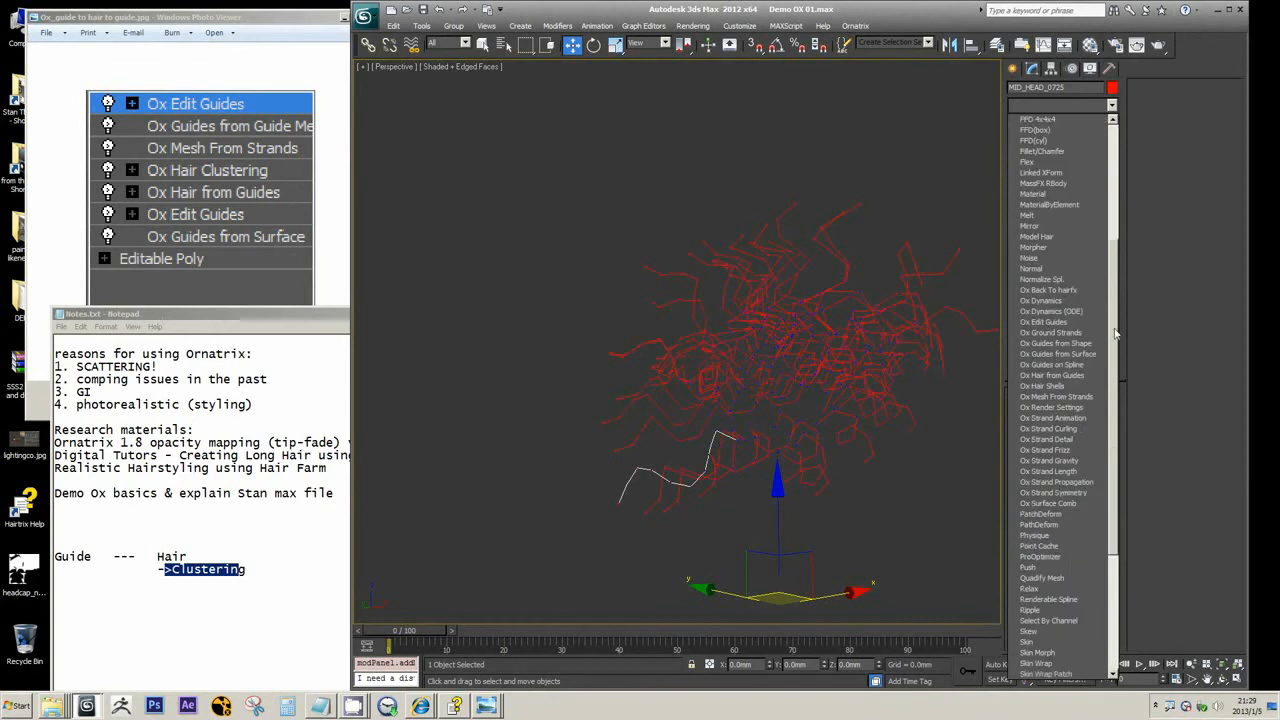
{"action": "left_click", "coordinate": [1075, 440]}
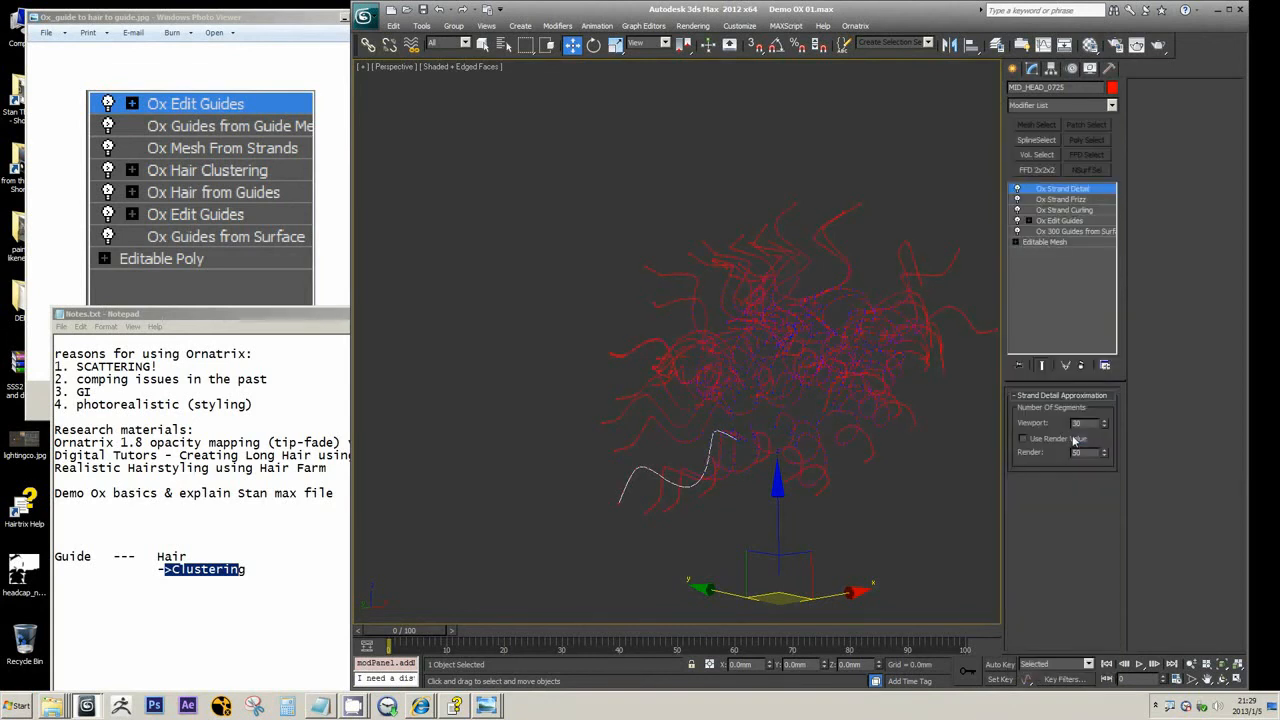
{"action": "left_click", "coordinate": [1111, 106]}
{"action": "left_click_drag", "start_coordinate": [1115, 193], "coordinate": [1116, 308]}
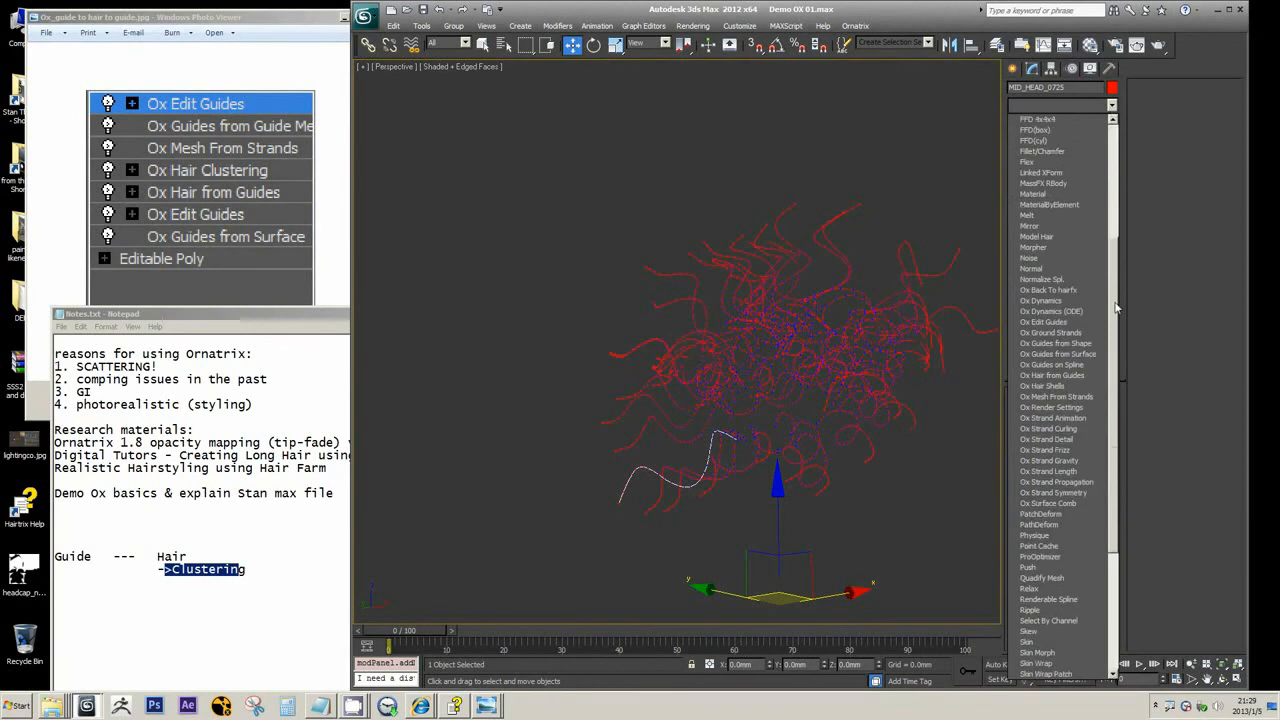
{"action": "left_click", "coordinate": [1078, 476]}
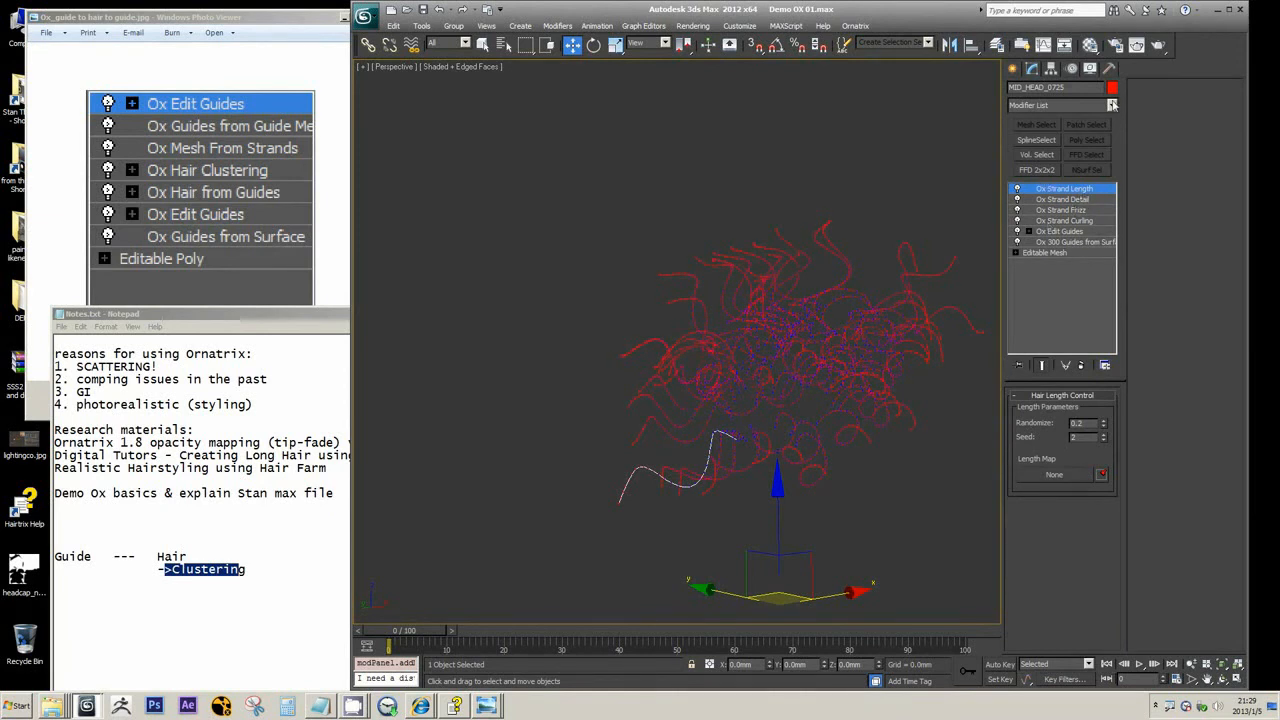
Look through the available Ornatrix modifiers and highlight Clustering in Notes.txt again
{"action": "left_click", "coordinate": [1112, 104]}
{"action": "left_click_drag", "start_coordinate": [1118, 177], "coordinate": [1120, 286]}
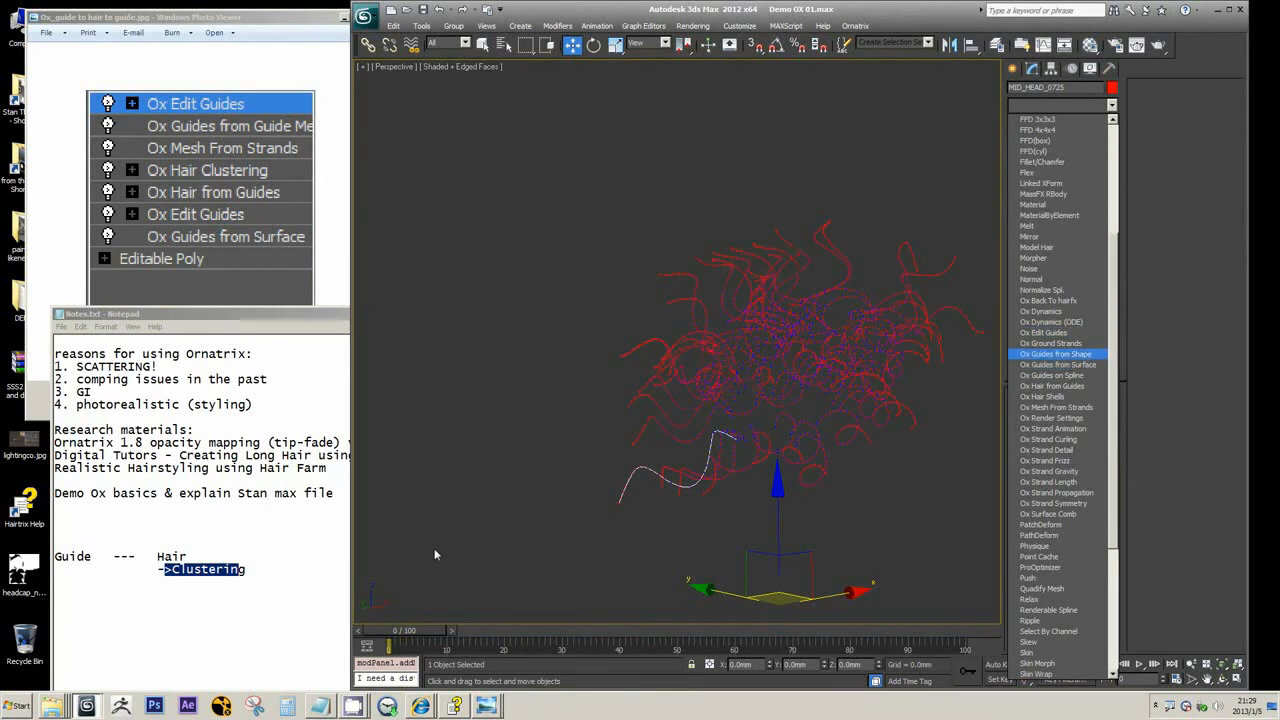
{"action": "left_click", "coordinate": [202, 569]}
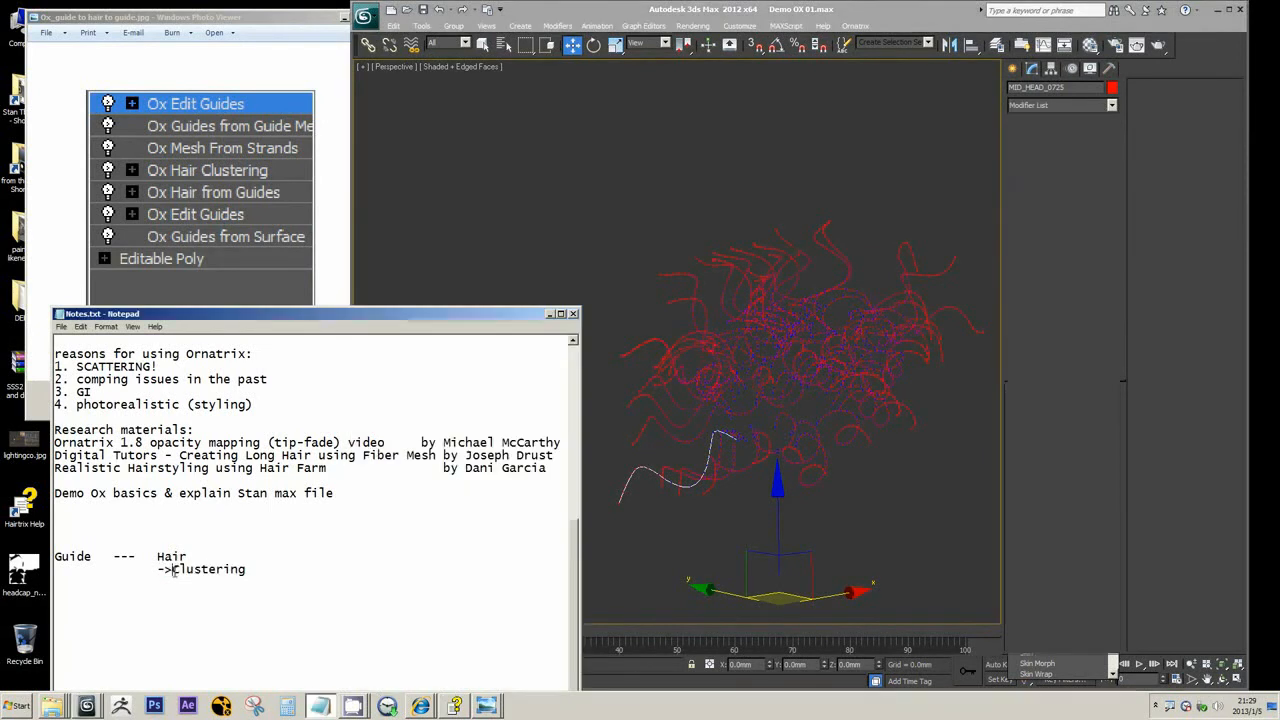
{"action": "left_click_drag", "start_coordinate": [164, 569], "coordinate": [247, 569]}
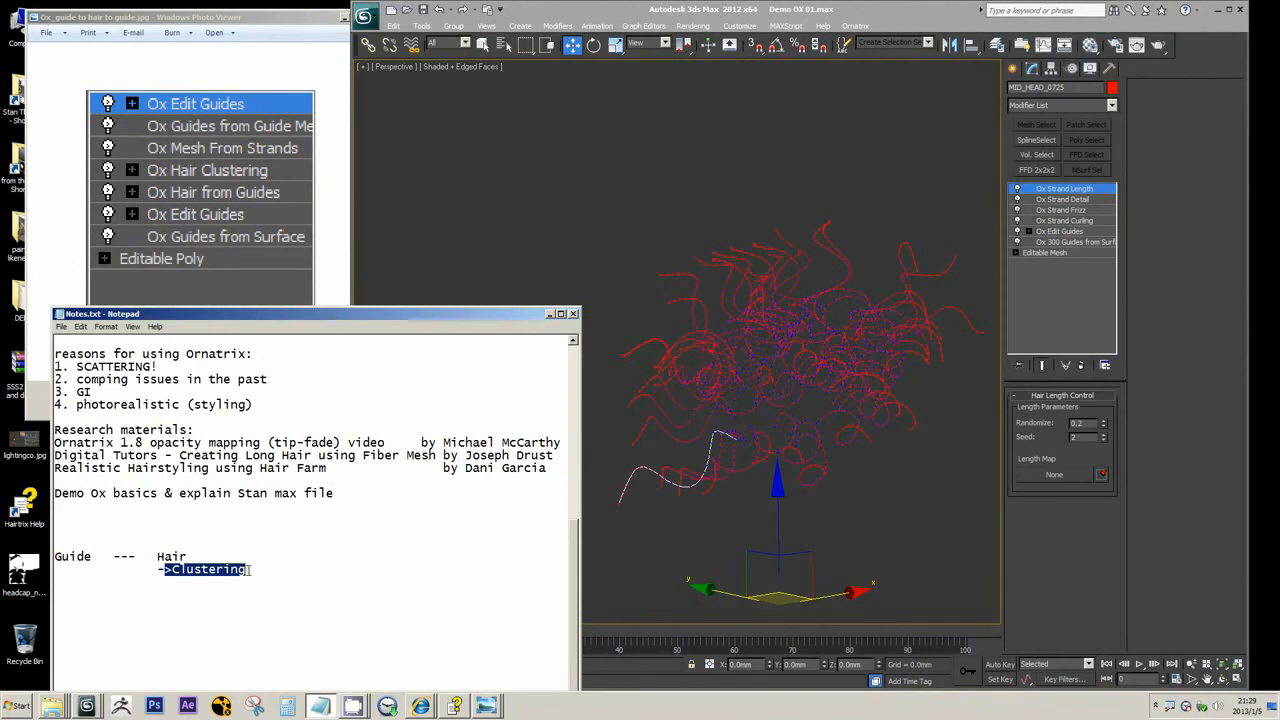
Add an Ox Edit Guides modifier above Ox Strand Length and comb the upper curled guides upward with the Move brush
{"action": "left_click", "coordinate": [1111, 105]}
{"action": "left_click_drag", "start_coordinate": [1113, 155], "coordinate": [1118, 301]}
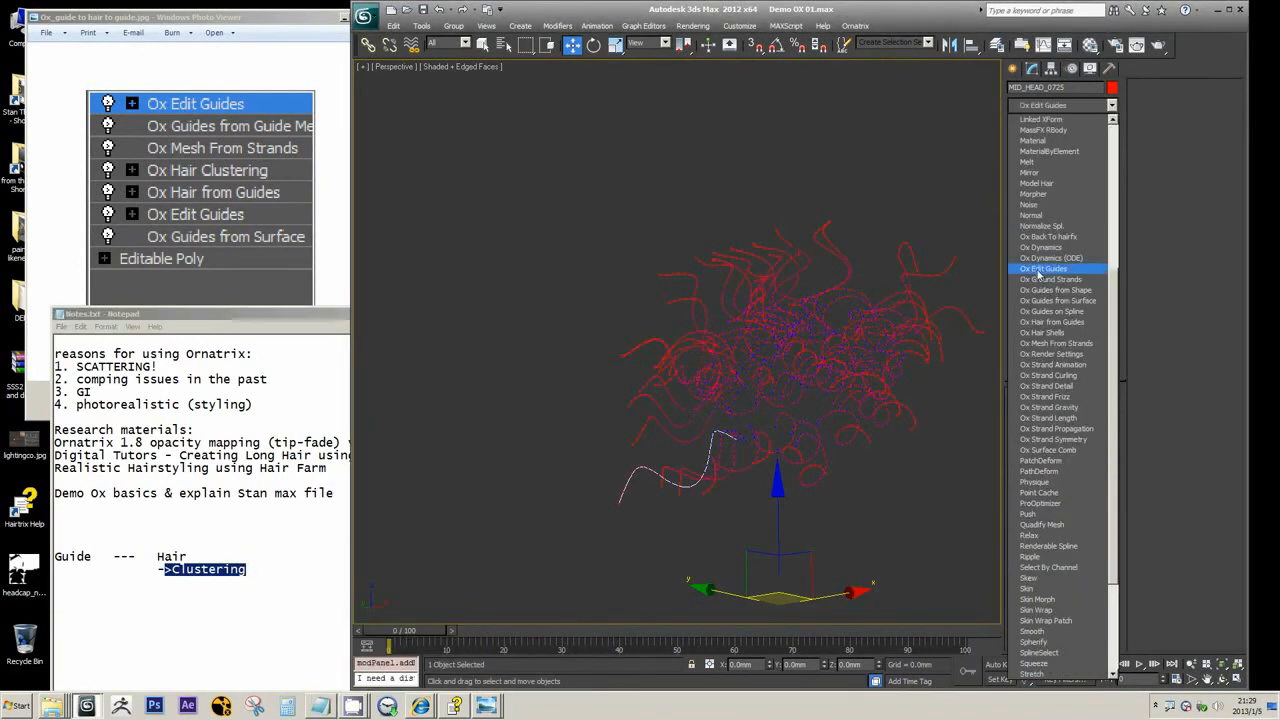
{"action": "left_click", "coordinate": [1038, 269]}
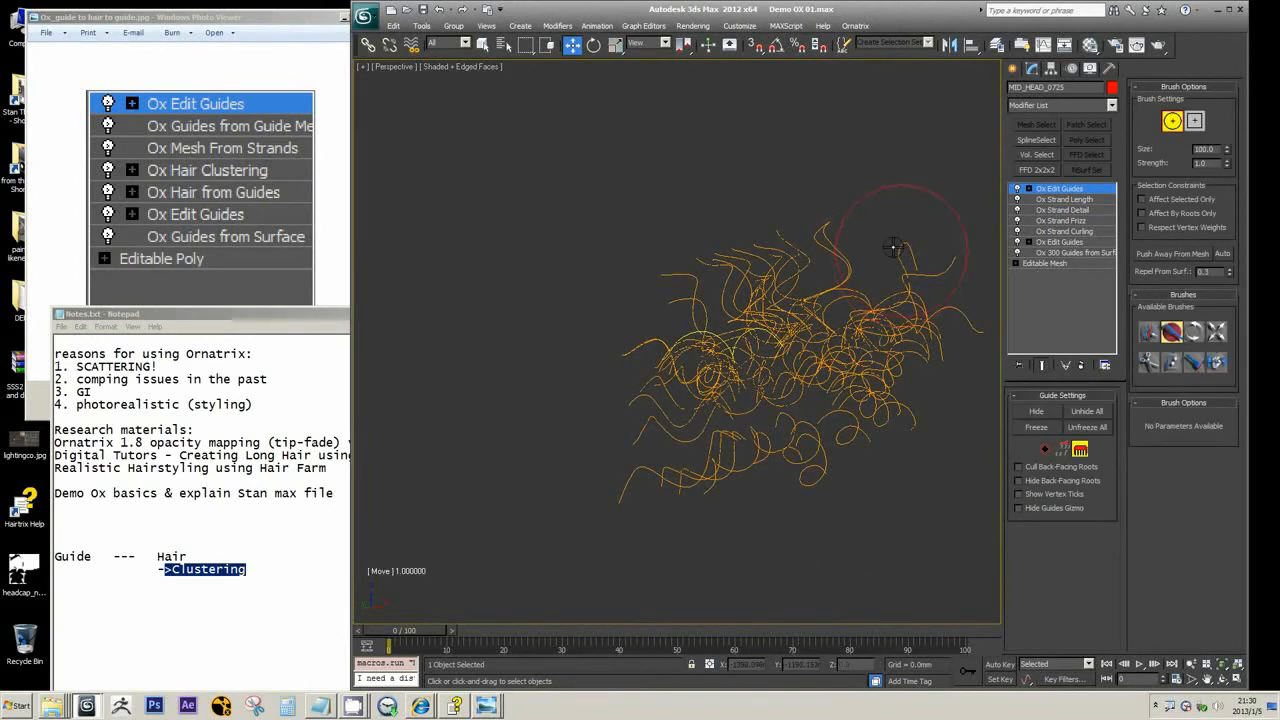
{"action": "mouse_move", "coordinate": [690, 335]}
{"action": "left_mouse_down"}
{"action": "mouse_move", "coordinate": [750, 290]}
{"action": "mouse_move", "coordinate": [955, 240]}
{"action": "left_mouse_up"}
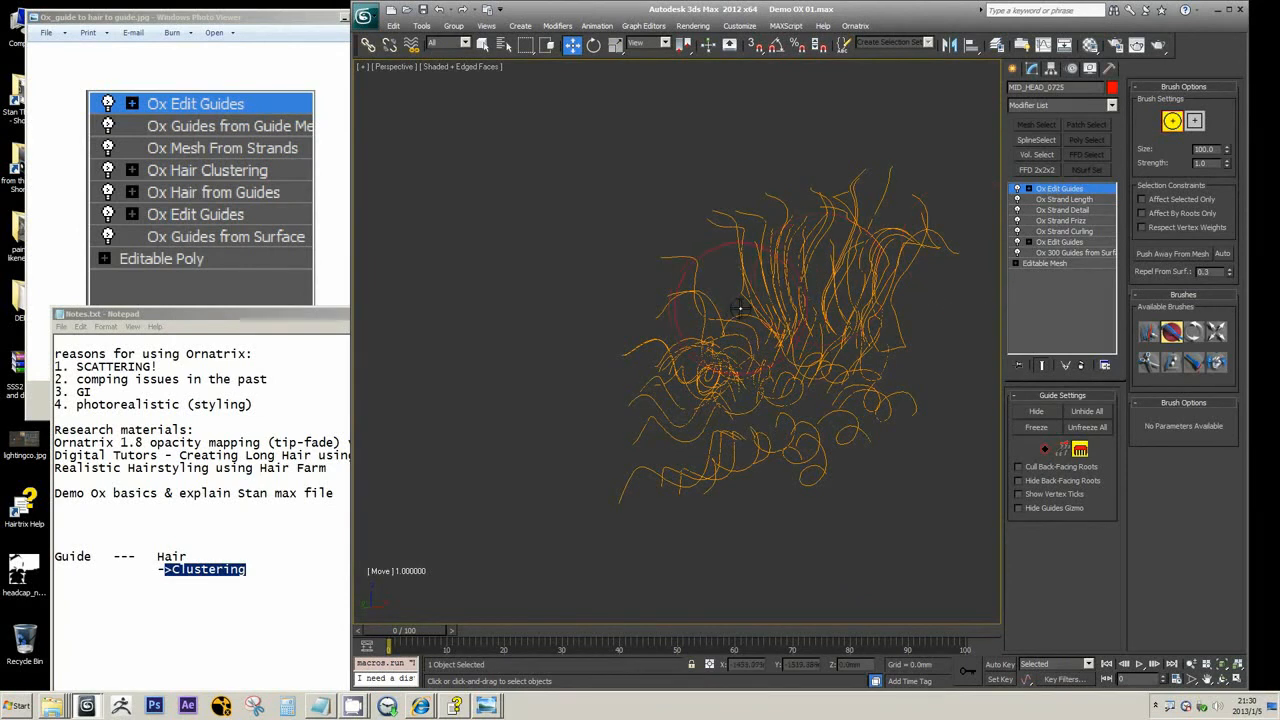
{"action": "scroll", "coordinate": [737, 309], "scroll_direction": "up", "scroll_amount": 2}
{"action": "middle_click_drag", "start_coordinate": [714, 309], "coordinate": [628, 311]}
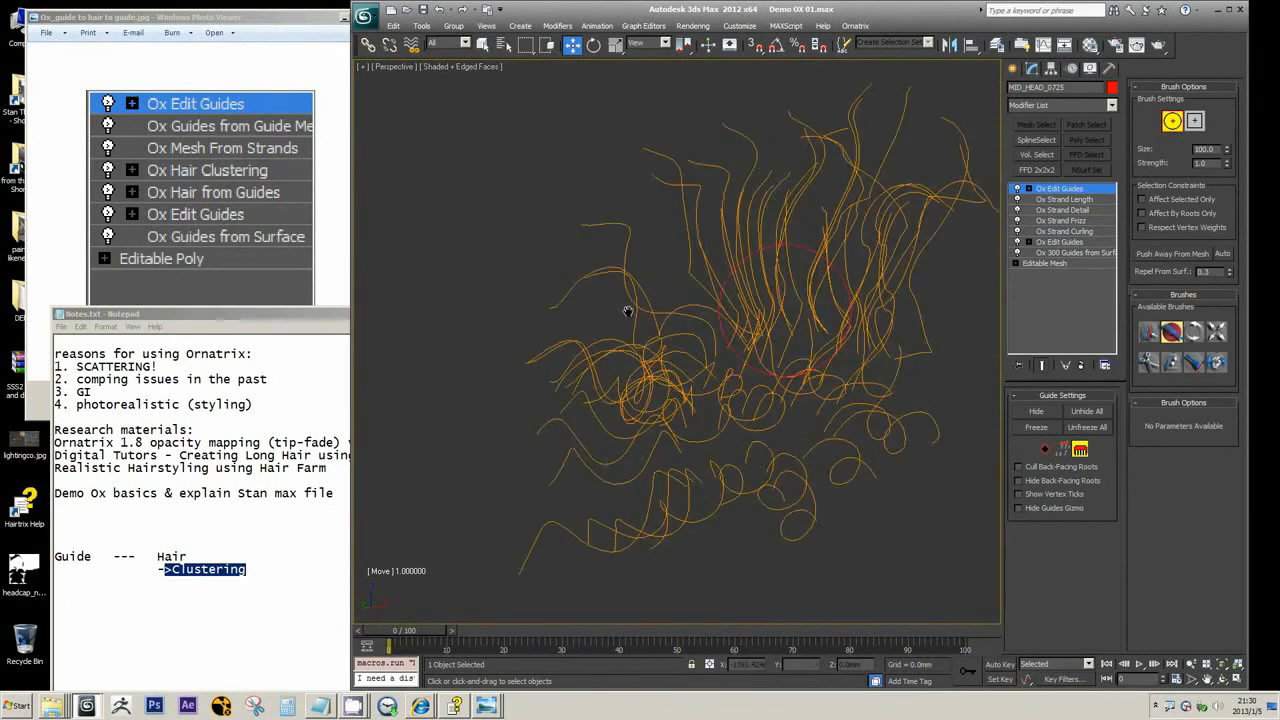
Leave brush editing on the top Ox Edit Guides modifier and highlight Hair in Notes.txt
{"action": "scroll", "coordinate": [787, 308], "scroll_direction": "down", "scroll_amount": 3}
{"action": "scroll", "coordinate": [787, 311], "scroll_direction": "up", "scroll_amount": 2}
{"action": "middle_click_drag", "start_coordinate": [861, 302], "coordinate": [806, 328]}
{"action": "scroll", "coordinate": [806, 328], "scroll_direction": "down", "scroll_amount": 1}
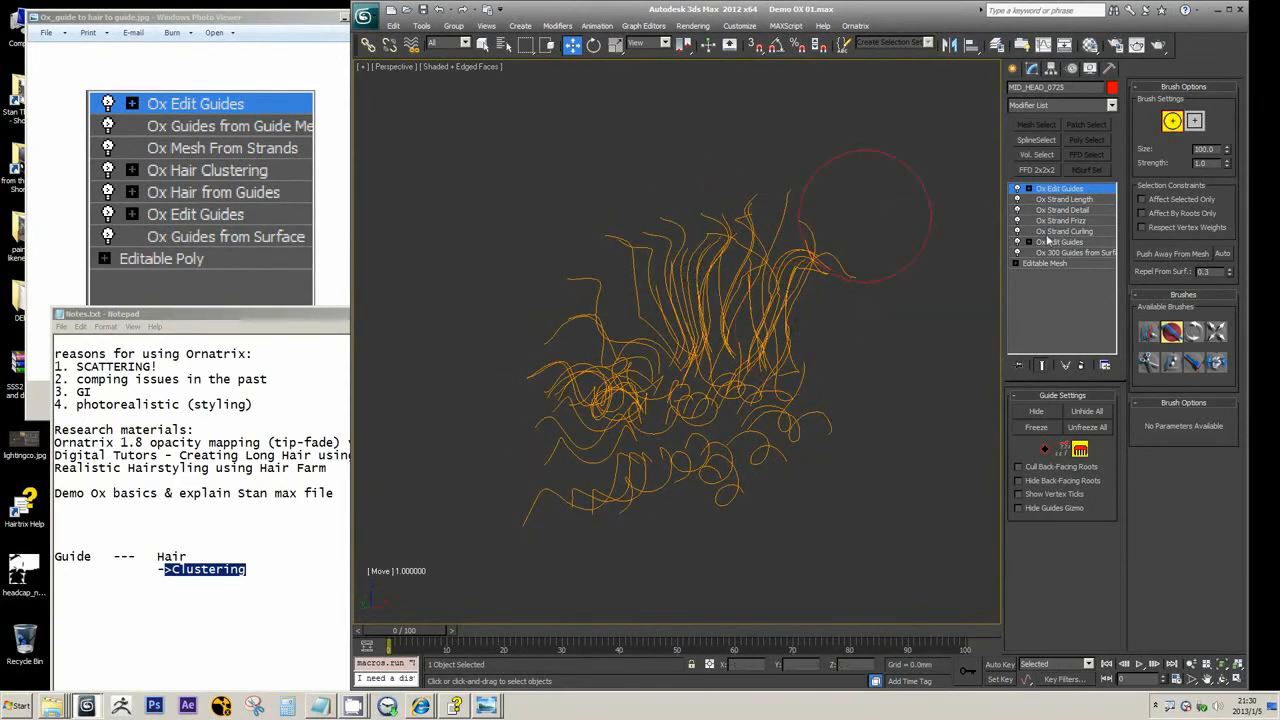
{"action": "left_click", "coordinate": [1072, 191]}
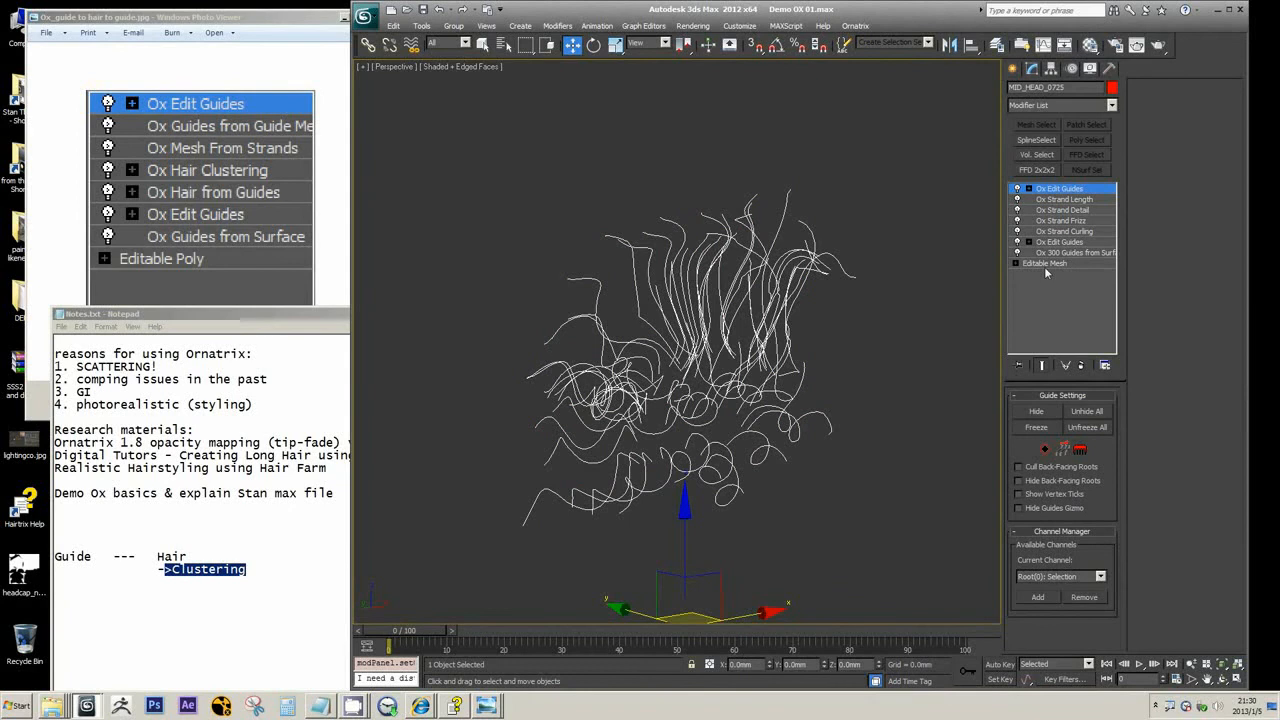
{"action": "left_click", "coordinate": [178, 577]}
{"action": "left_click_drag", "start_coordinate": [193, 556], "coordinate": [149, 557]}
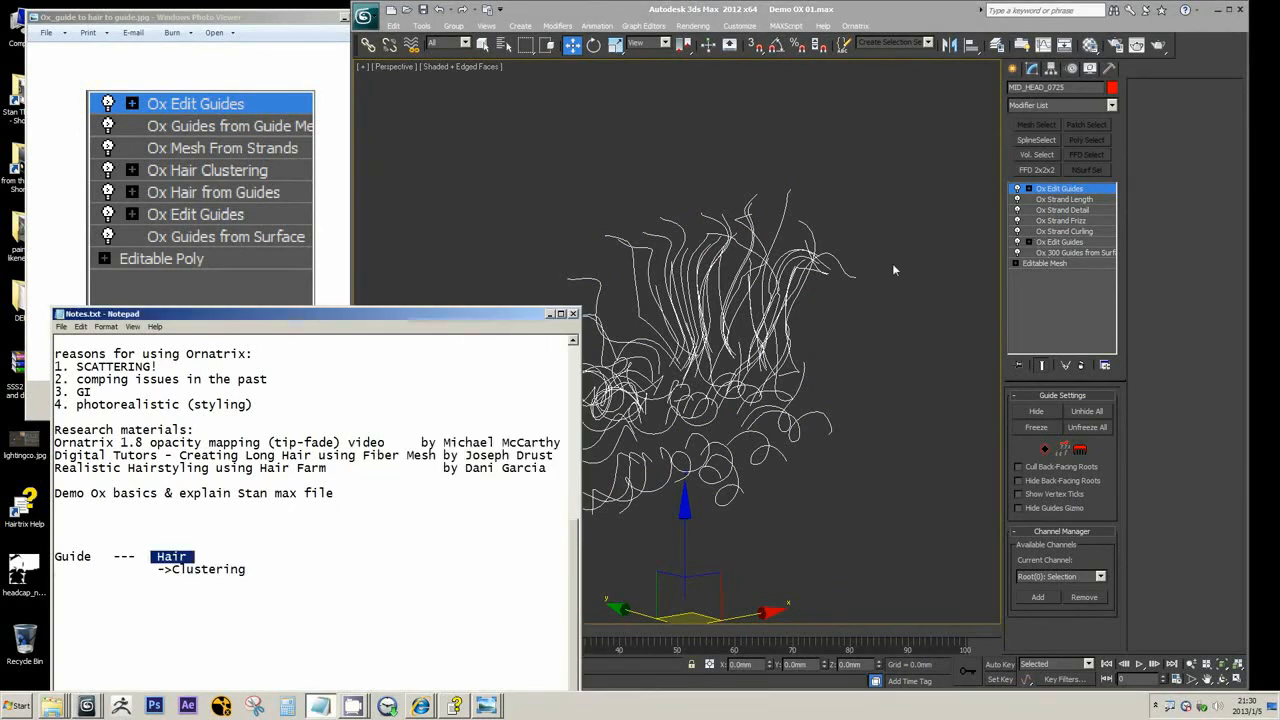
Undo the strand modifiers and guide combing until the stack again has Ox Edit Guides directly above Ox Guides from Guide Mesh
{"action": "left_click", "coordinate": [1101, 108]}
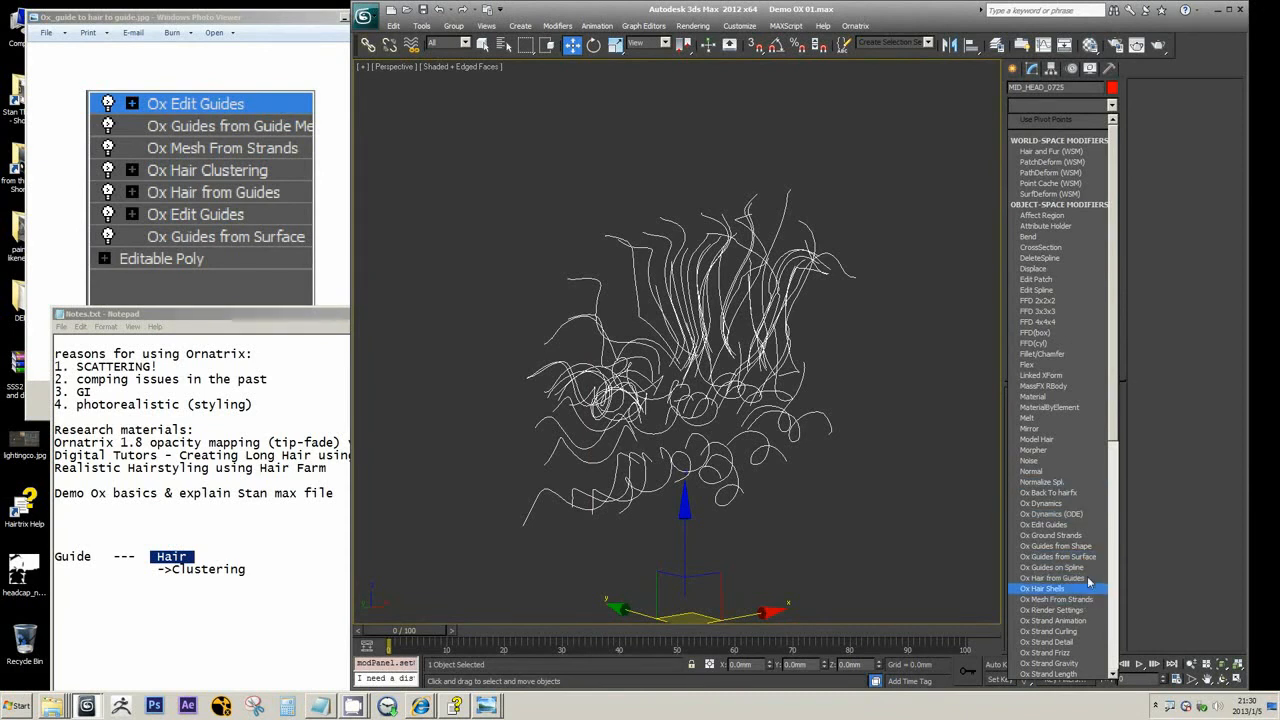
{"action": "left_click", "coordinate": [746, 84]}
{"action": "left_click", "coordinate": [441, 10]}
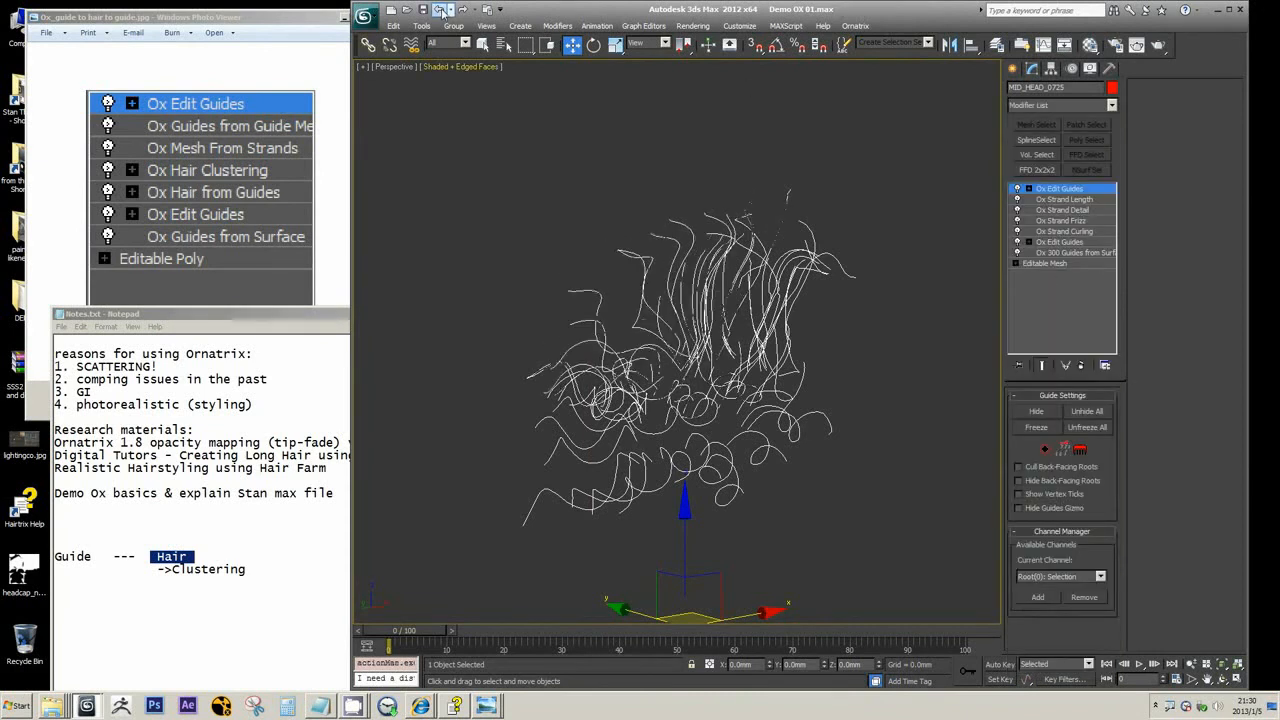
{"action": "left_click", "coordinate": [441, 10]}
{"action": "left_click", "coordinate": [441, 10]}
{"action": "left_click", "coordinate": [441, 10]}
{"action": "left_click", "coordinate": [441, 10]}
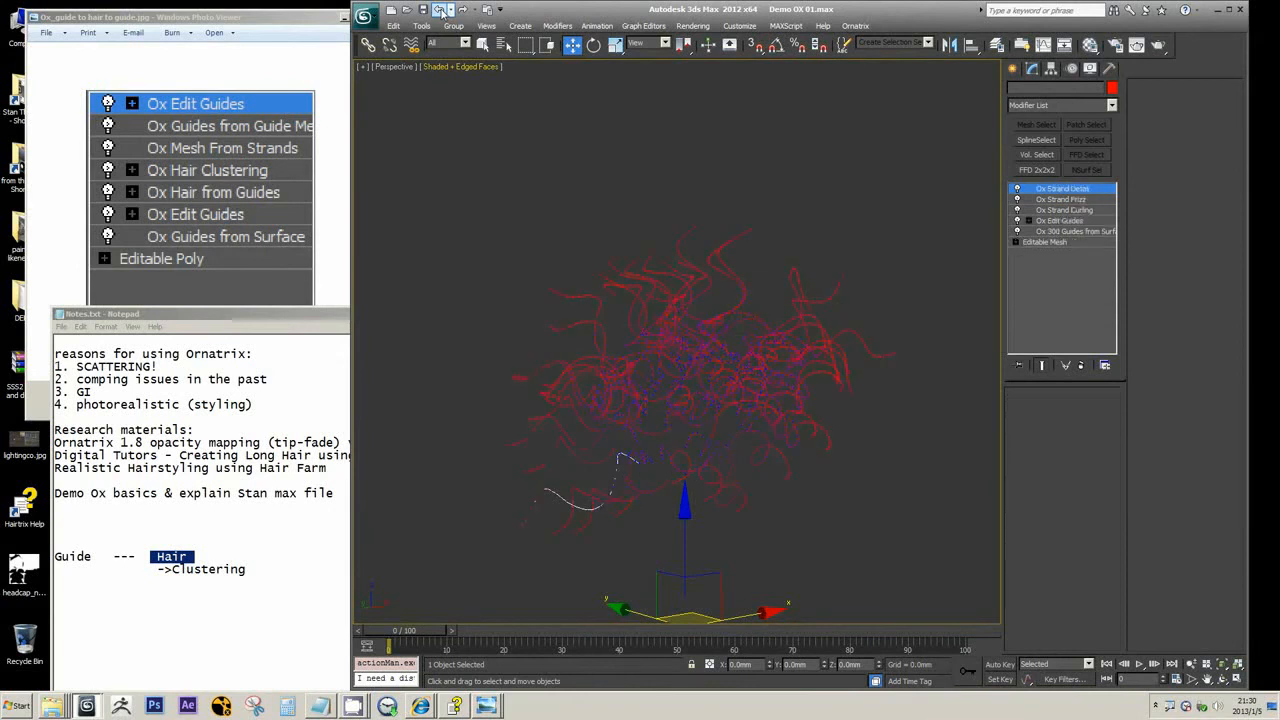
{"action": "left_click", "coordinate": [441, 10]}
{"action": "left_click", "coordinate": [441, 10]}
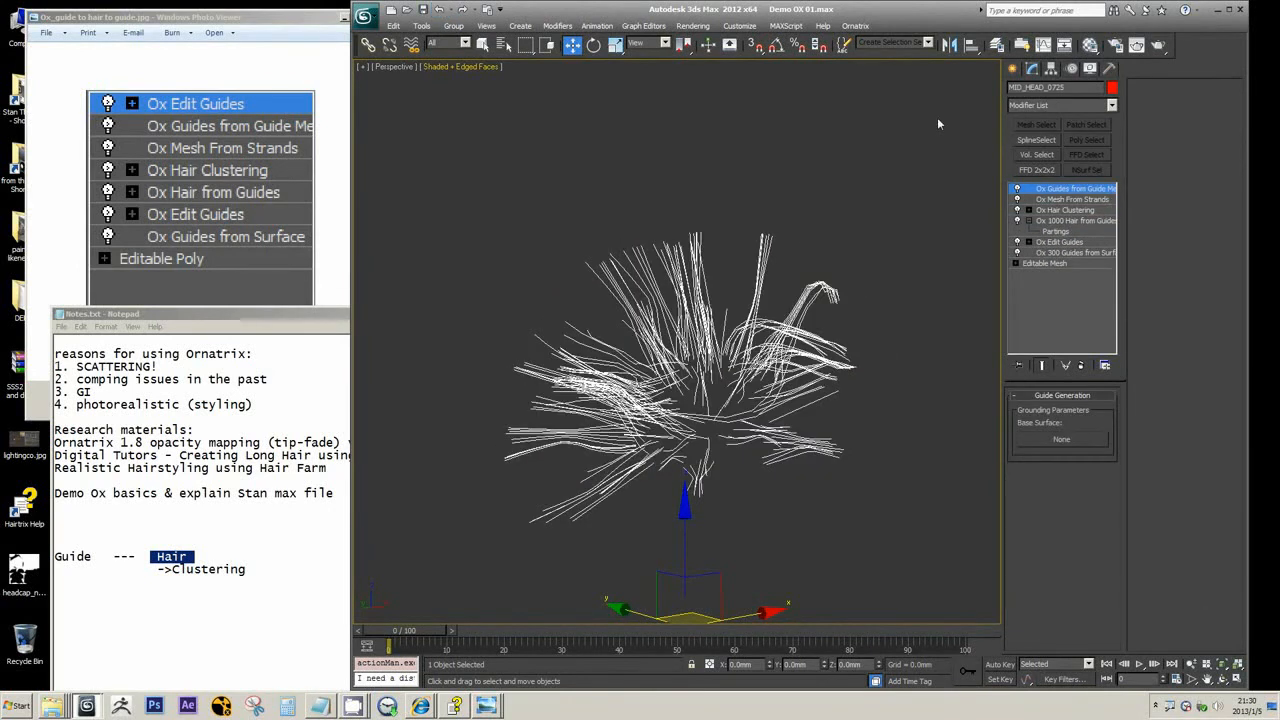
{"action": "left_click", "coordinate": [441, 10]}
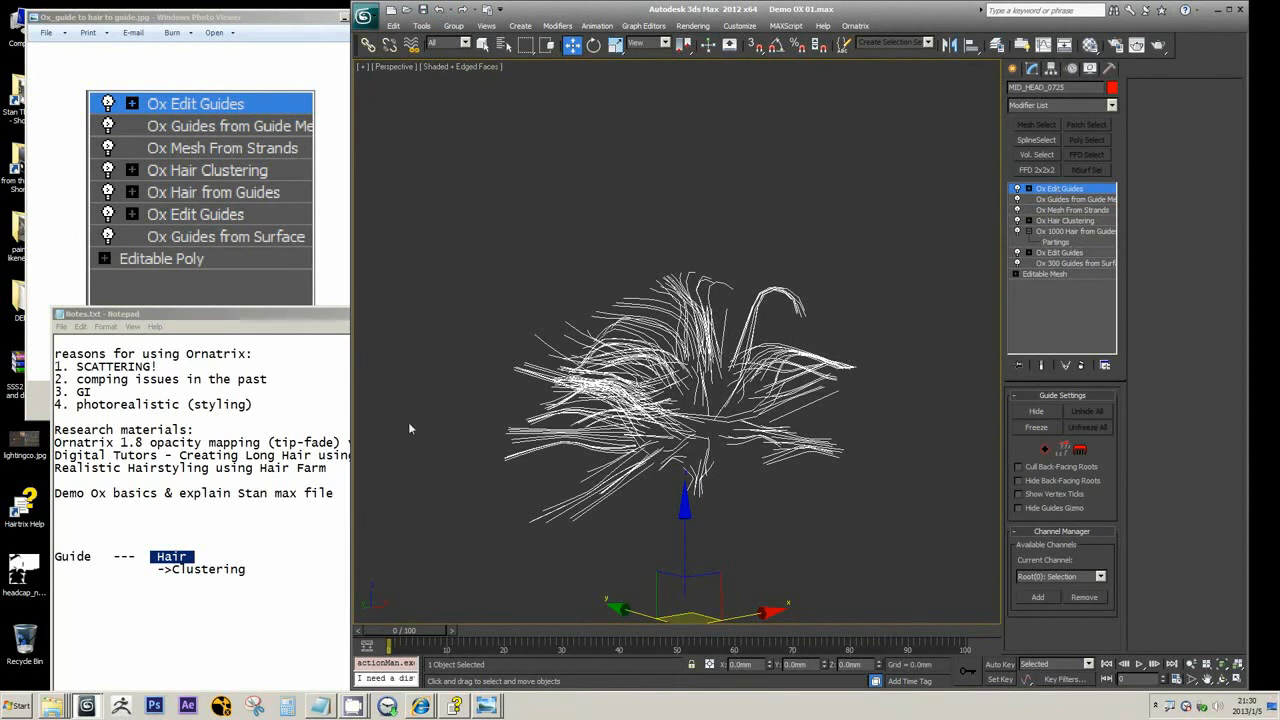
Highlight ->Clustering in Notes.txt and shrink the Demo OX 01.max window to uncover the reference images behind it
{"action": "left_click_drag", "start_coordinate": [256, 569], "coordinate": [152, 568]}
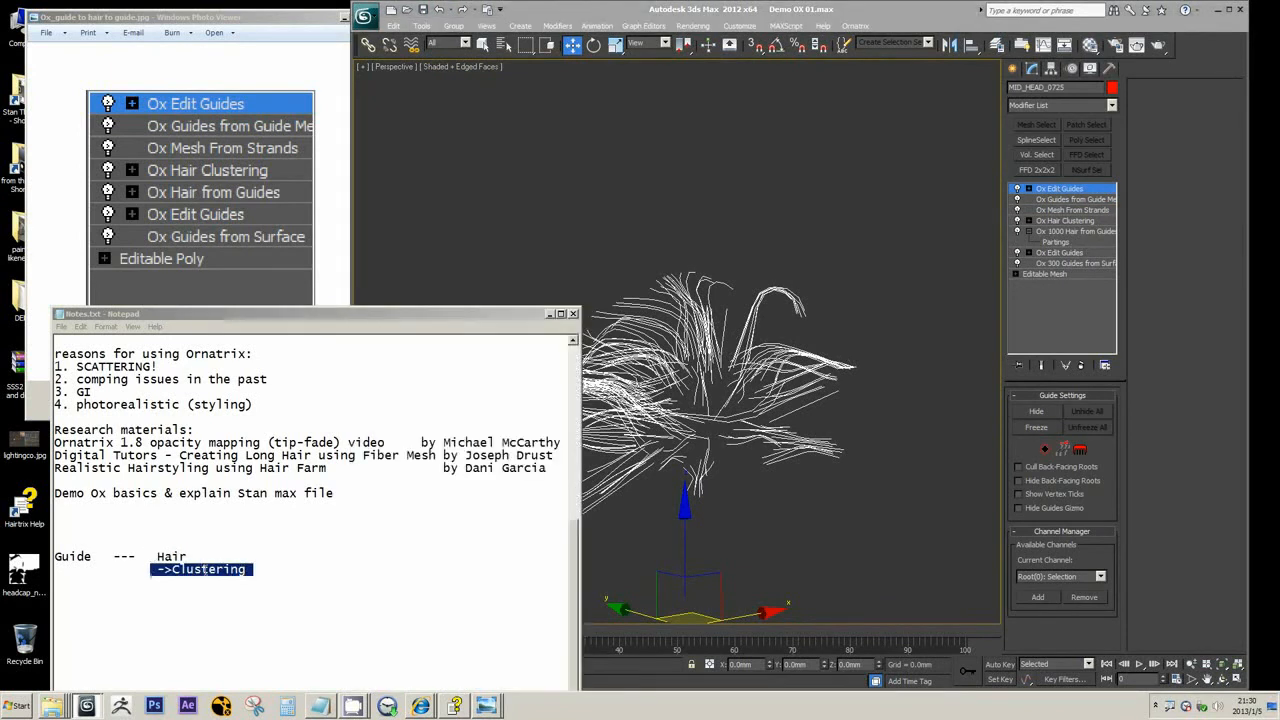
{"action": "left_click_drag", "start_coordinate": [255, 570], "coordinate": [152, 571]}
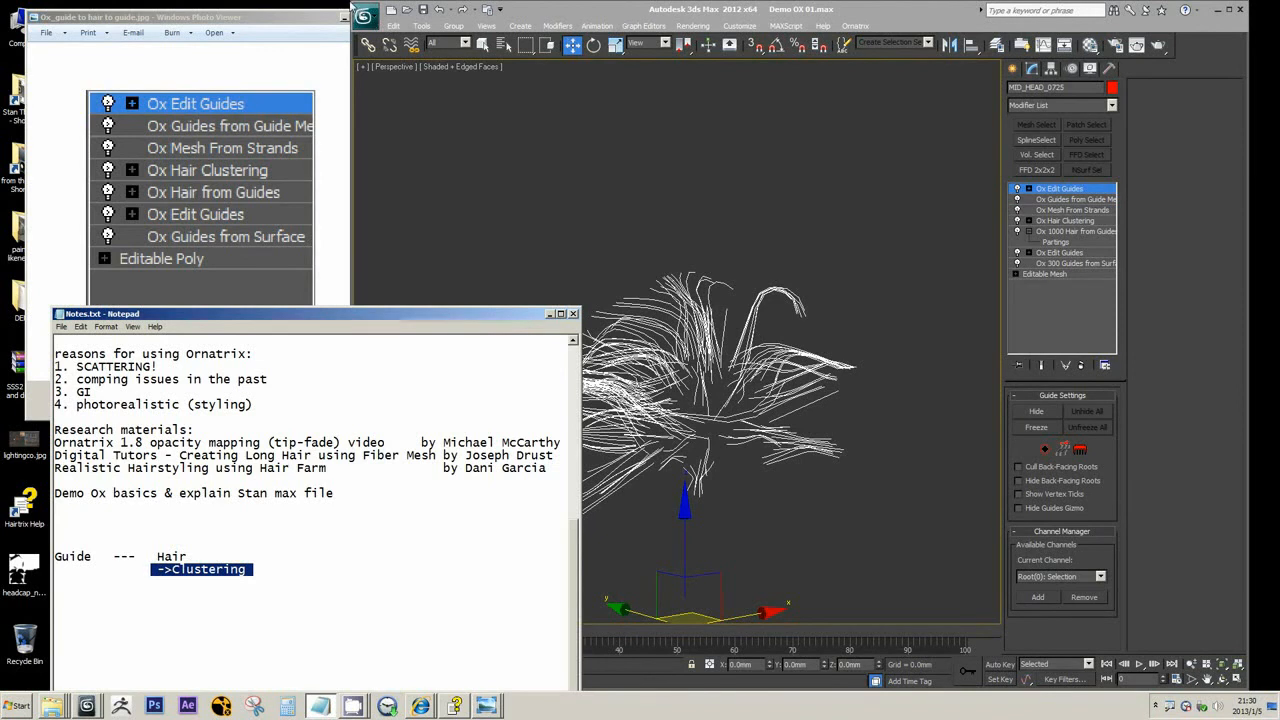
{"action": "left_click_drag", "start_coordinate": [347, 2], "coordinate": [424, 53]}
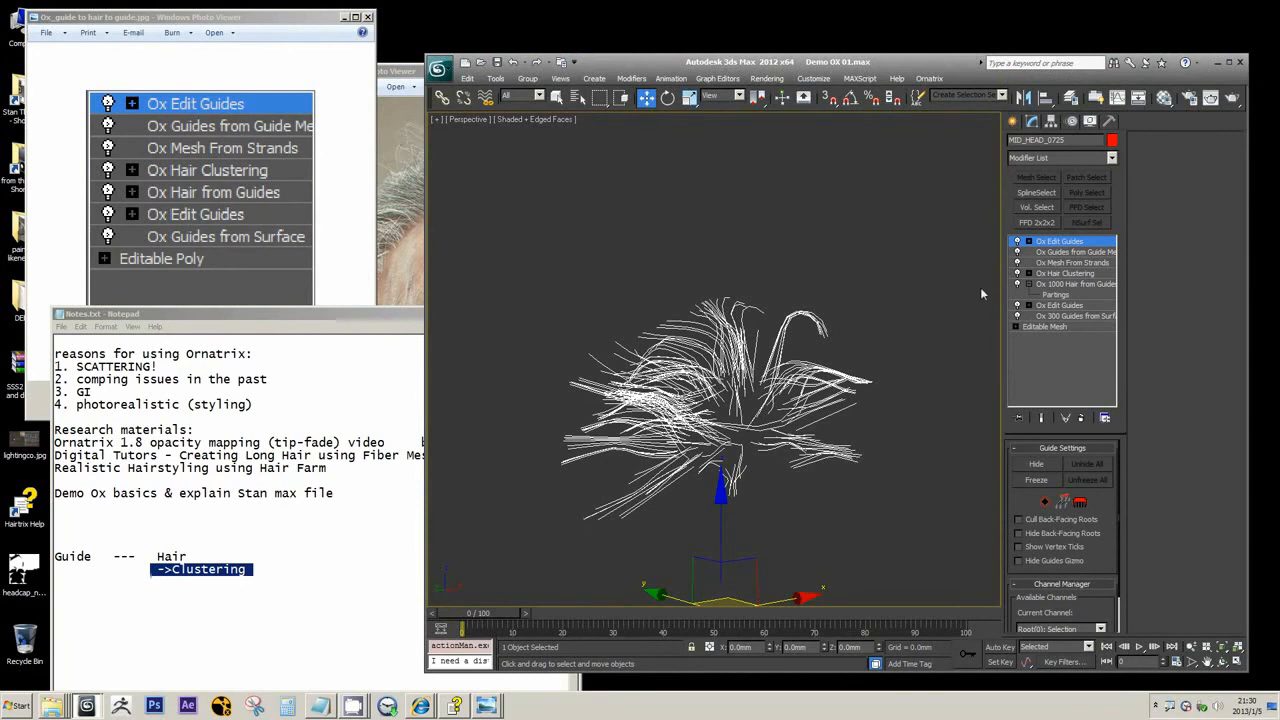
{"action": "left_click", "coordinate": [249, 569]}
{"action": "left_click_drag", "start_coordinate": [247, 569], "coordinate": [157, 569]}
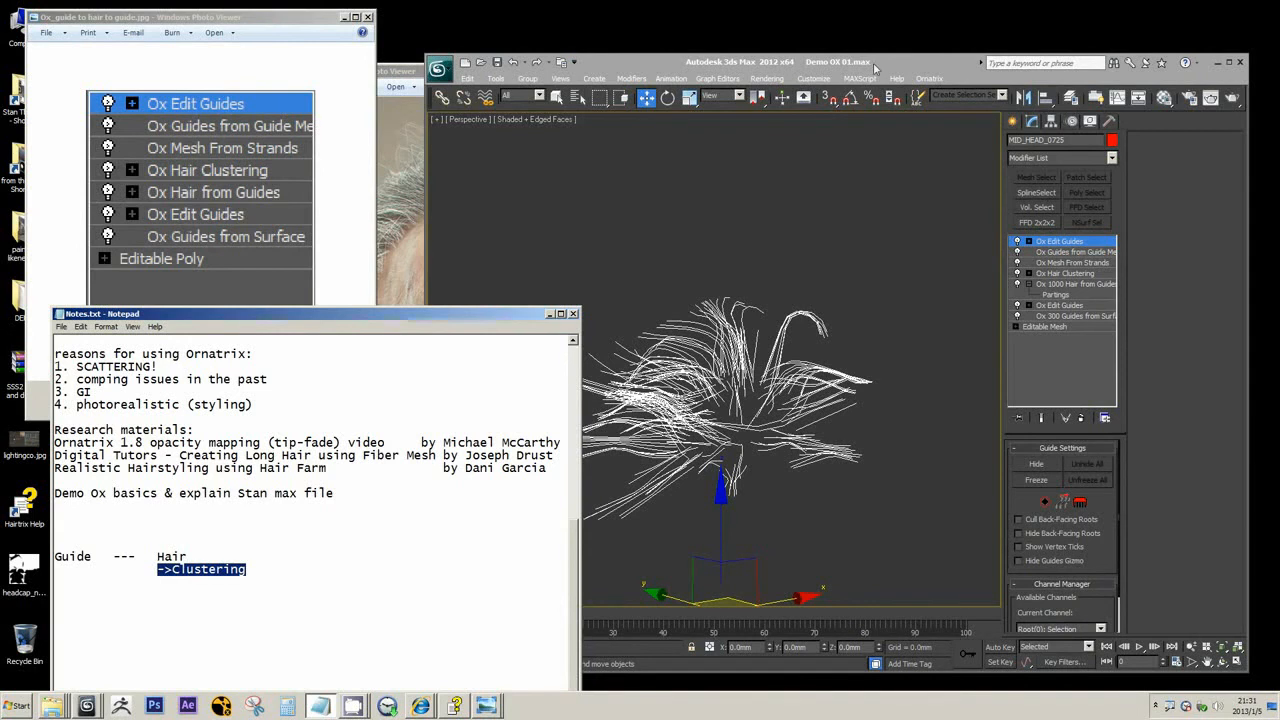
Minimize Demo OX 01.max and switch to the 3ds Max window with 14 WARM FINAL Fix_04d_COPY.max
{"action": "left_click_drag", "start_coordinate": [875, 68], "coordinate": [877, 54]}
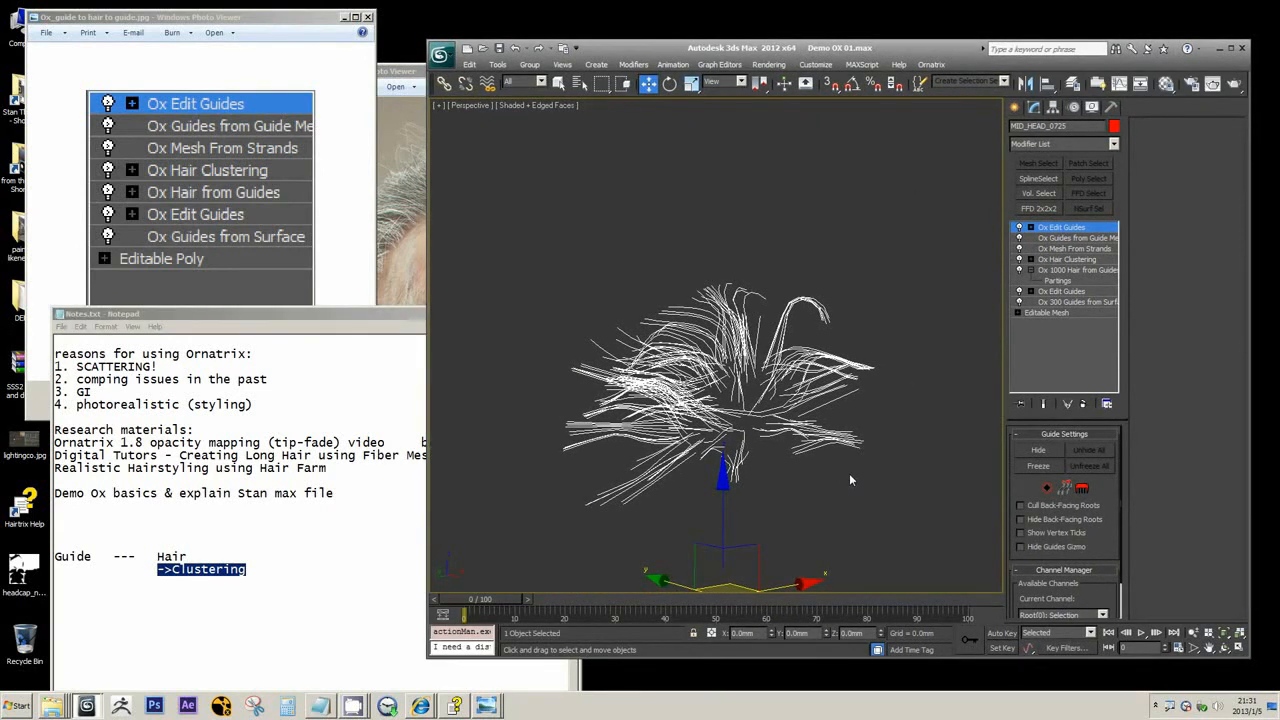
{"action": "left_click", "coordinate": [1220, 48]}
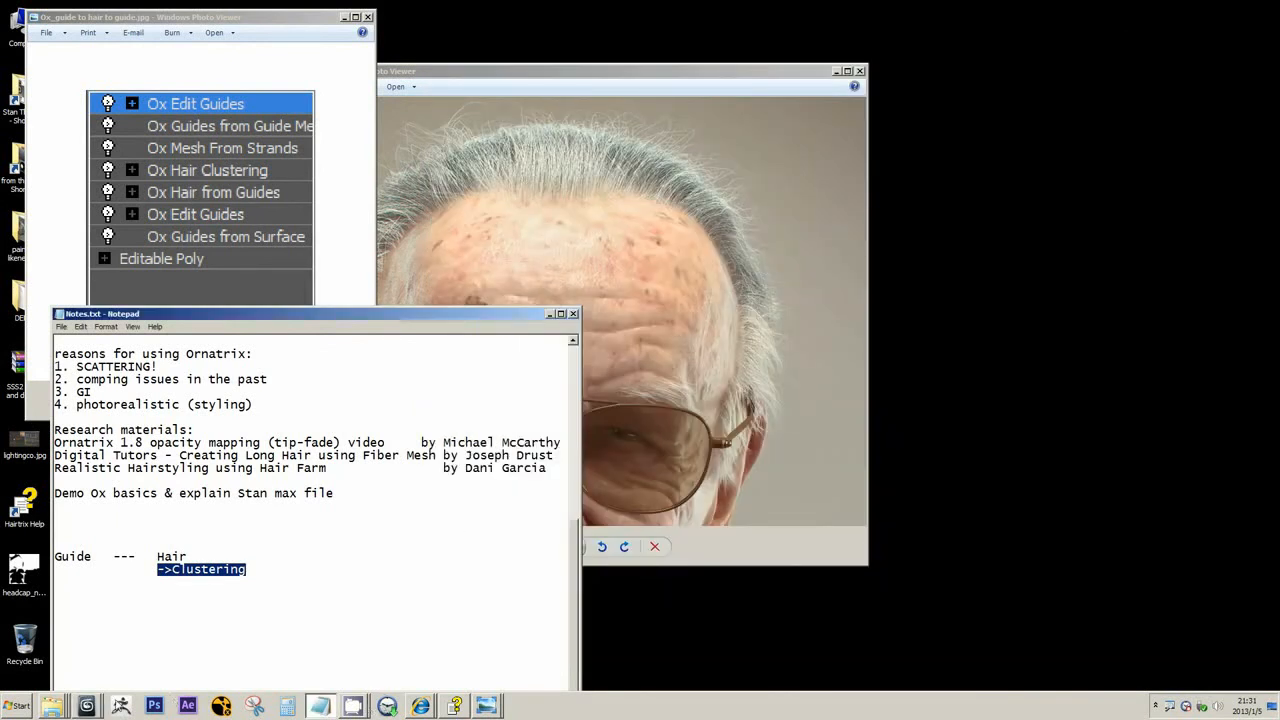
{"action": "left_click", "coordinate": [87, 706]}
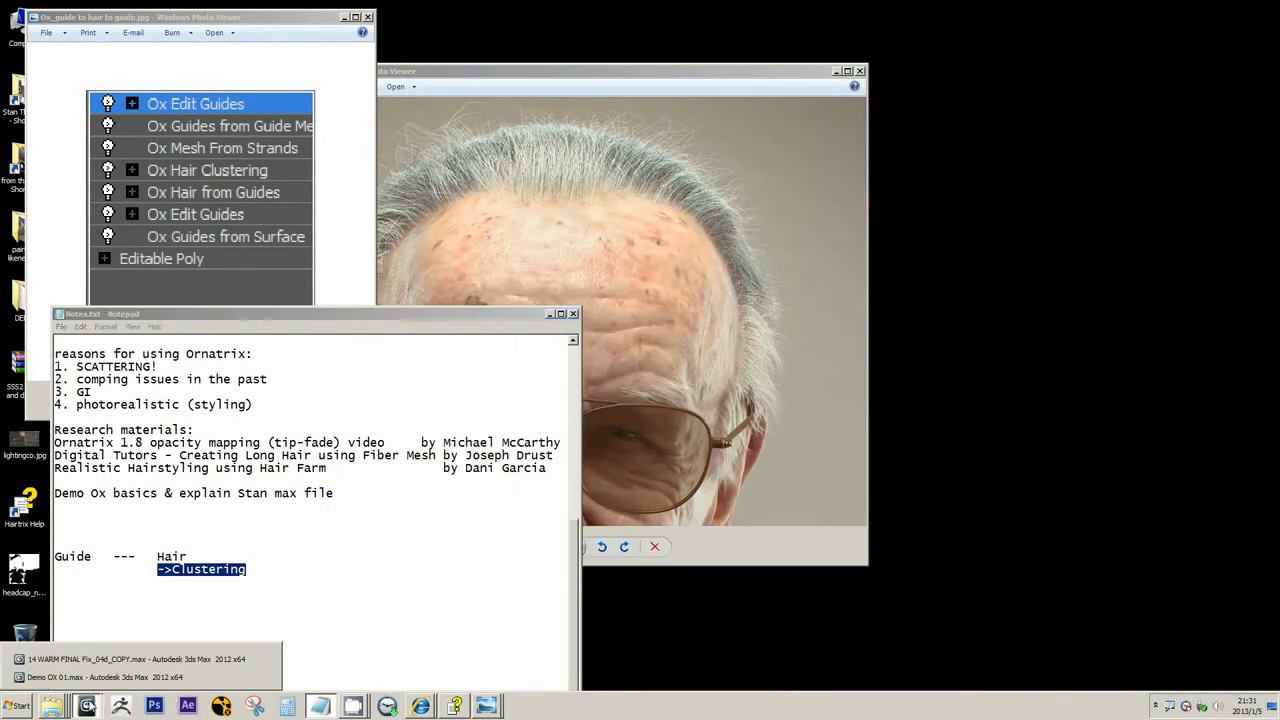
{"action": "left_click", "coordinate": [108, 659]}
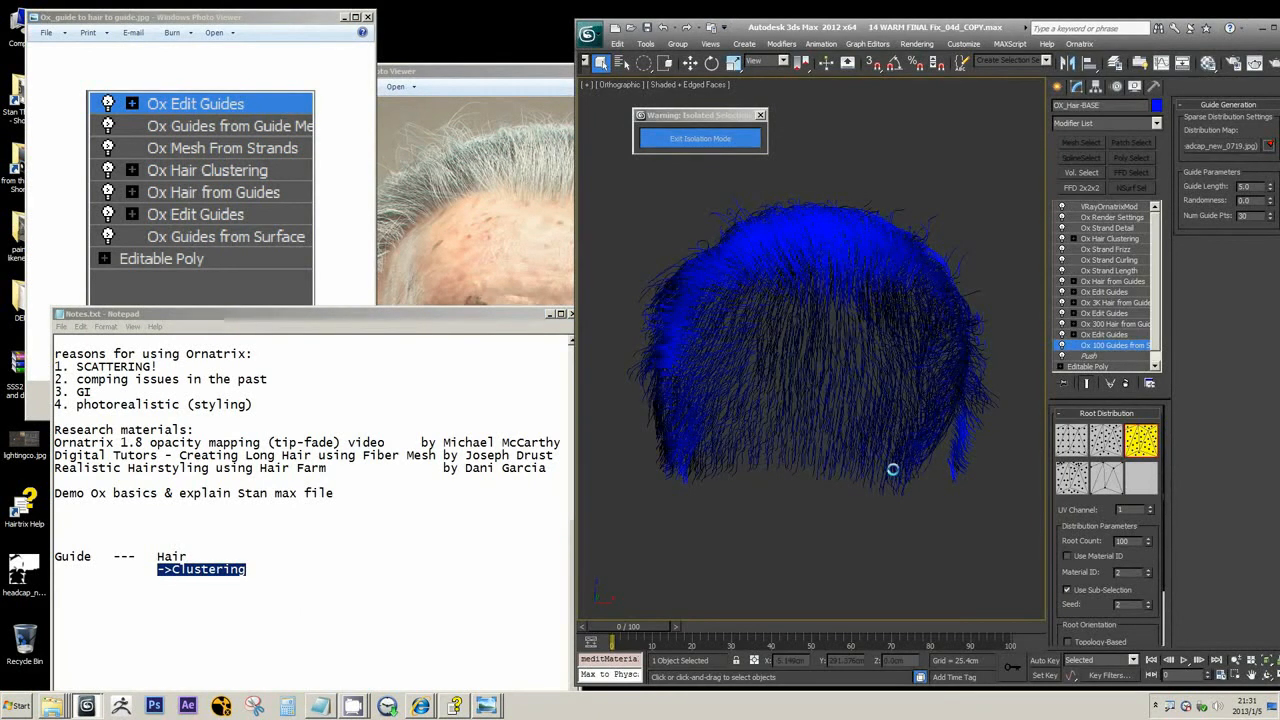
Examine the hairline, flyaway strands, side hair and moustache in the finished render WARM FINAL 8bit 1600.png
{"action": "left_click", "coordinate": [422, 154]}
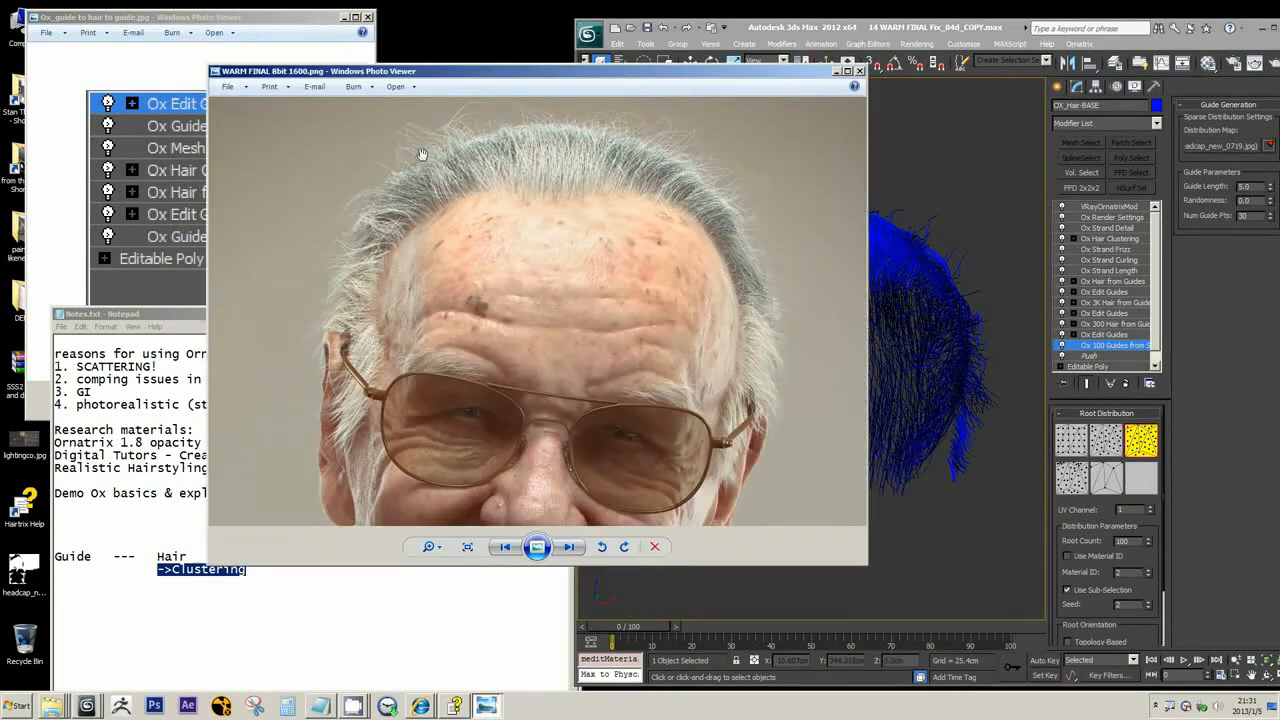
{"action": "scroll", "coordinate": [422, 154], "scroll_direction": "up", "scroll_amount": 2}
{"action": "scroll", "coordinate": [421, 117], "scroll_direction": "down", "scroll_amount": 2}
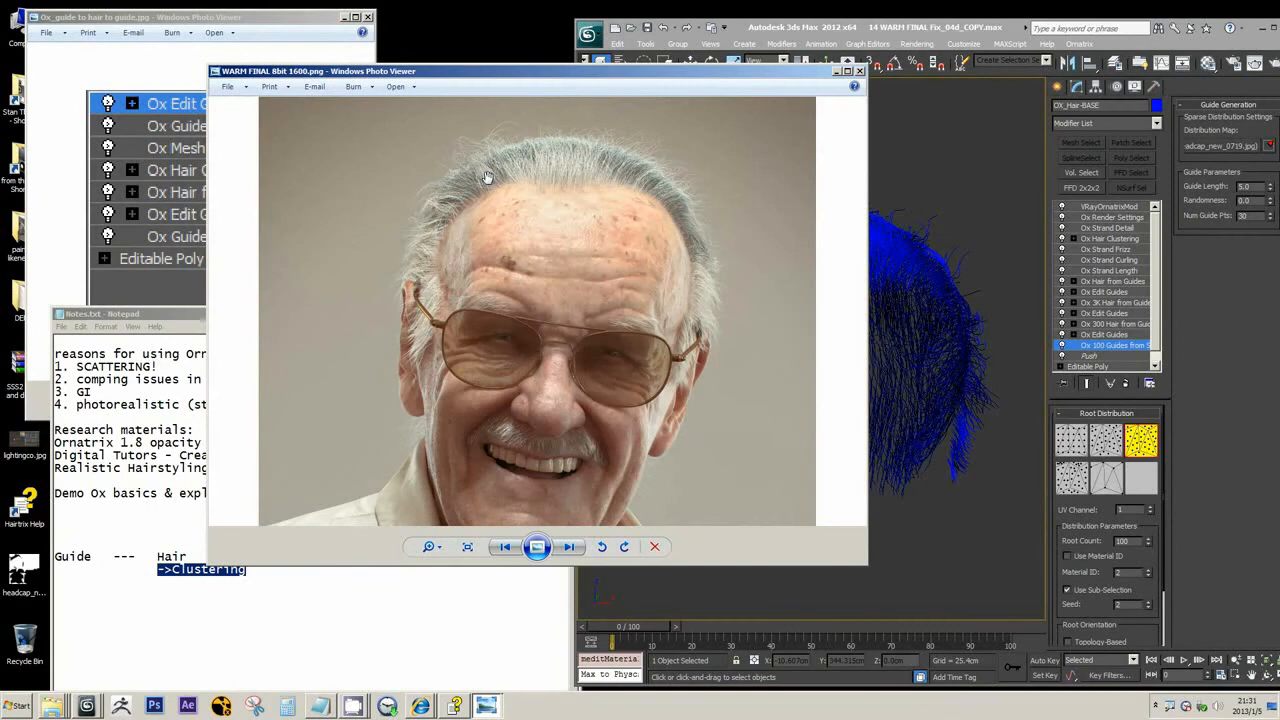
{"action": "left_click", "coordinate": [945, 163]}
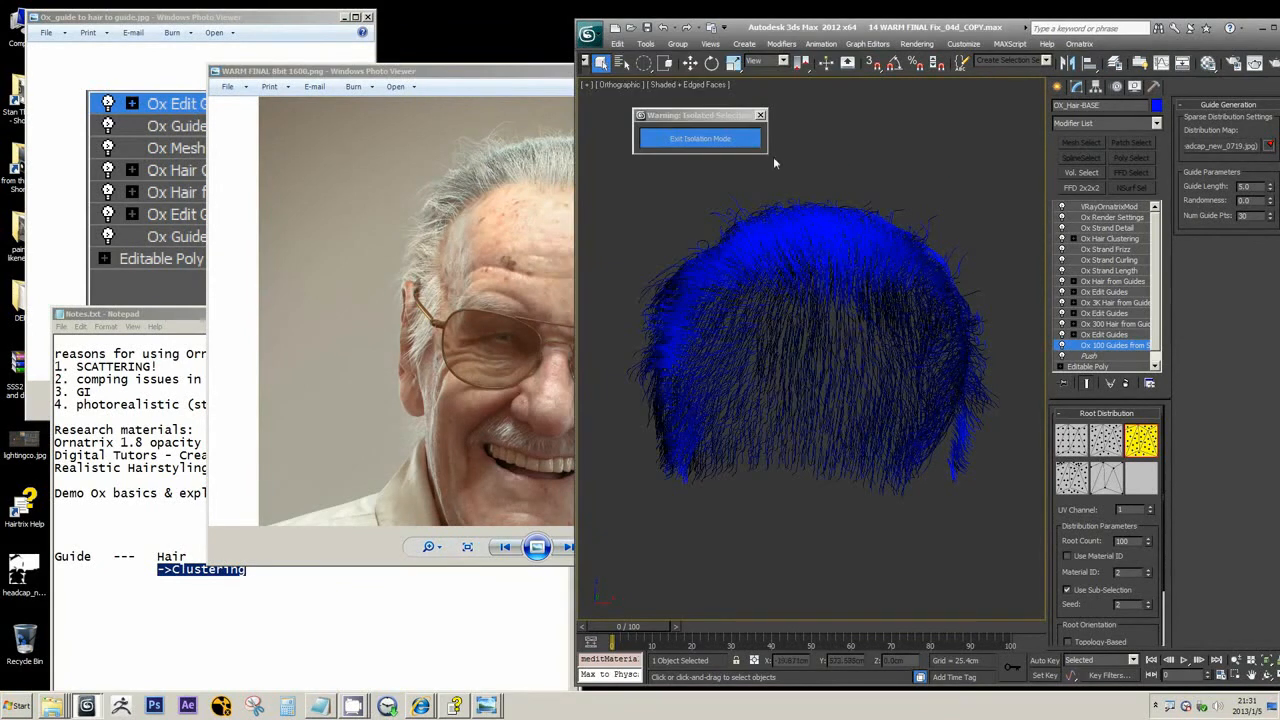
{"action": "scroll", "coordinate": [1150, 287], "scroll_direction": "down", "scroll_amount": 1}
{"action": "left_click", "coordinate": [500, 129]}
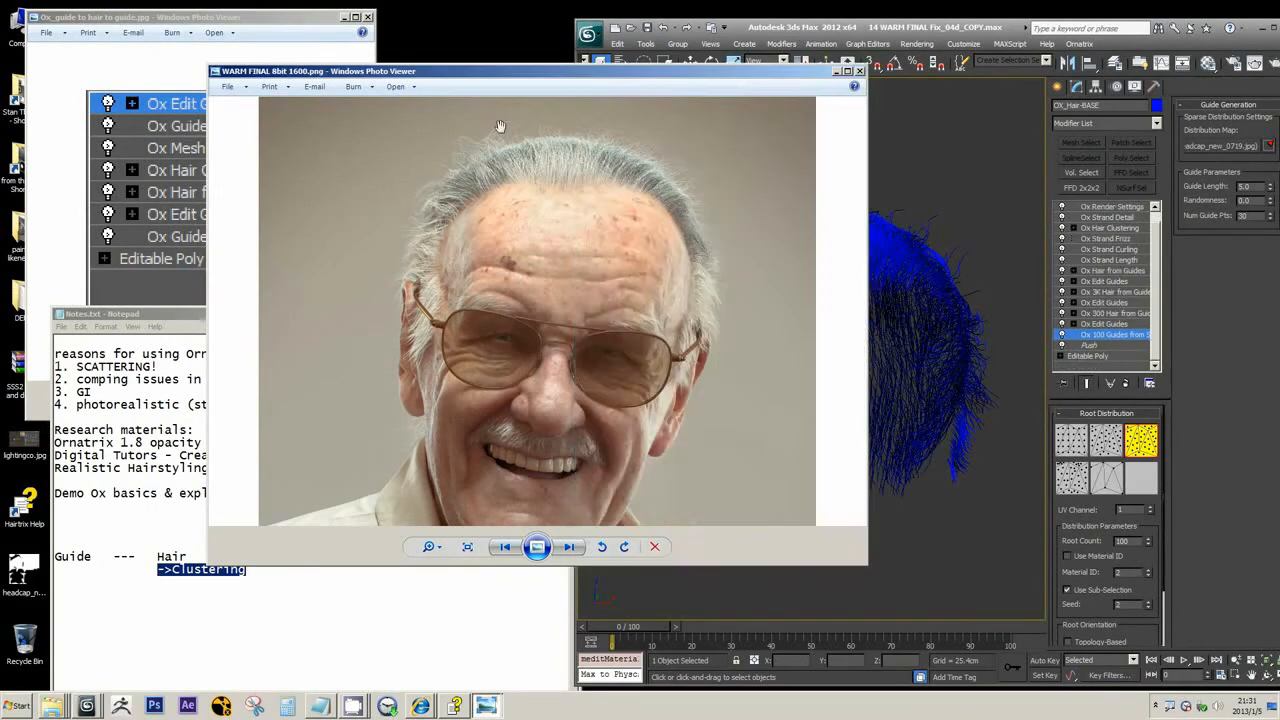
{"action": "scroll", "coordinate": [485, 133], "scroll_direction": "up", "scroll_amount": 5}
{"action": "left_click_drag", "start_coordinate": [485, 133], "coordinate": [390, 128]}
{"action": "scroll", "coordinate": [611, 391], "scroll_direction": "down", "scroll_amount": 2}
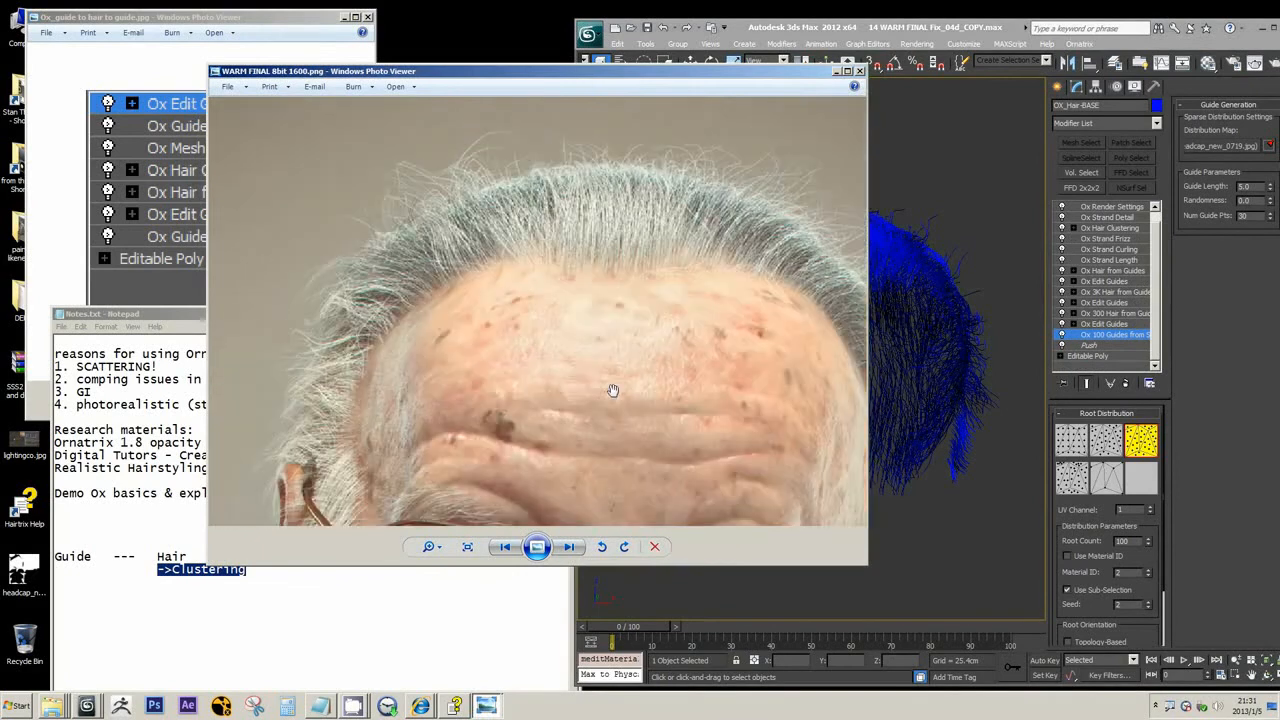
{"action": "left_click_drag", "start_coordinate": [453, 510], "coordinate": [449, 270]}
{"action": "scroll", "coordinate": [480, 218], "scroll_direction": "down", "scroll_amount": 1}
{"action": "left_click_drag", "start_coordinate": [488, 405], "coordinate": [524, 300]}
{"action": "scroll", "coordinate": [517, 300], "scroll_direction": "down", "scroll_amount": 1}
{"action": "scroll", "coordinate": [518, 254], "scroll_direction": "down", "scroll_amount": 2}
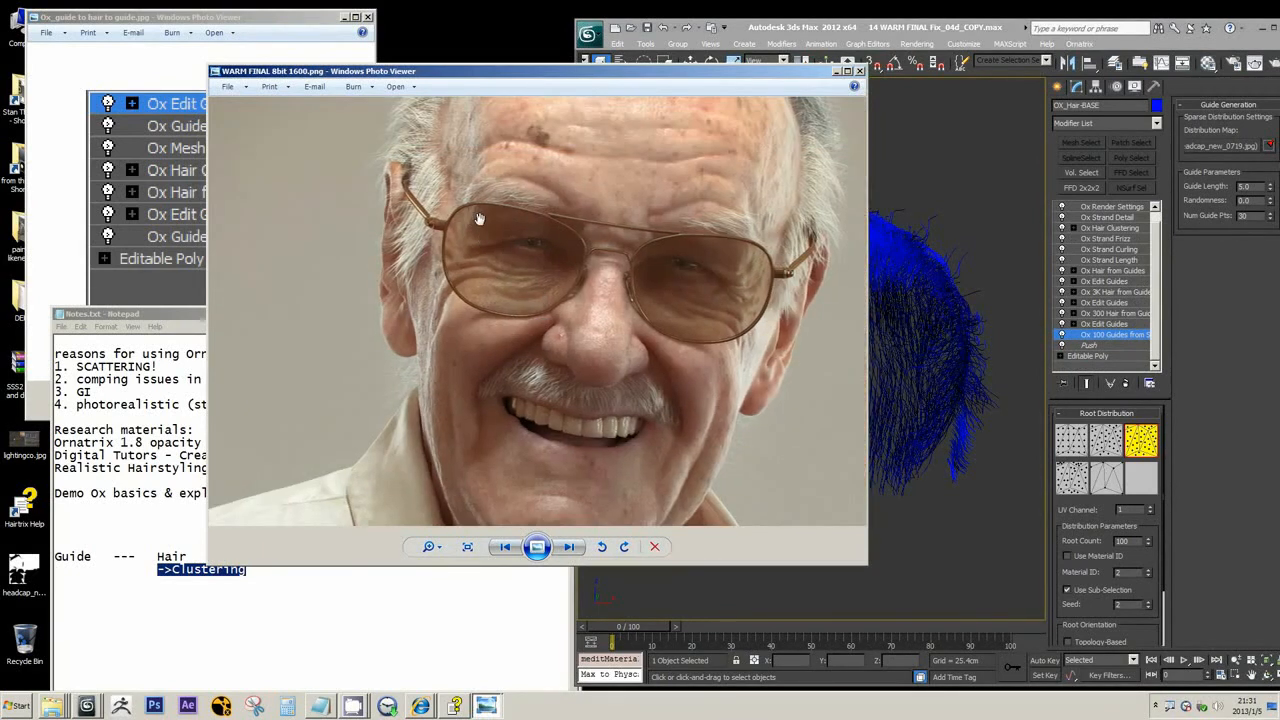
{"action": "left_click_drag", "start_coordinate": [479, 220], "coordinate": [453, 326]}
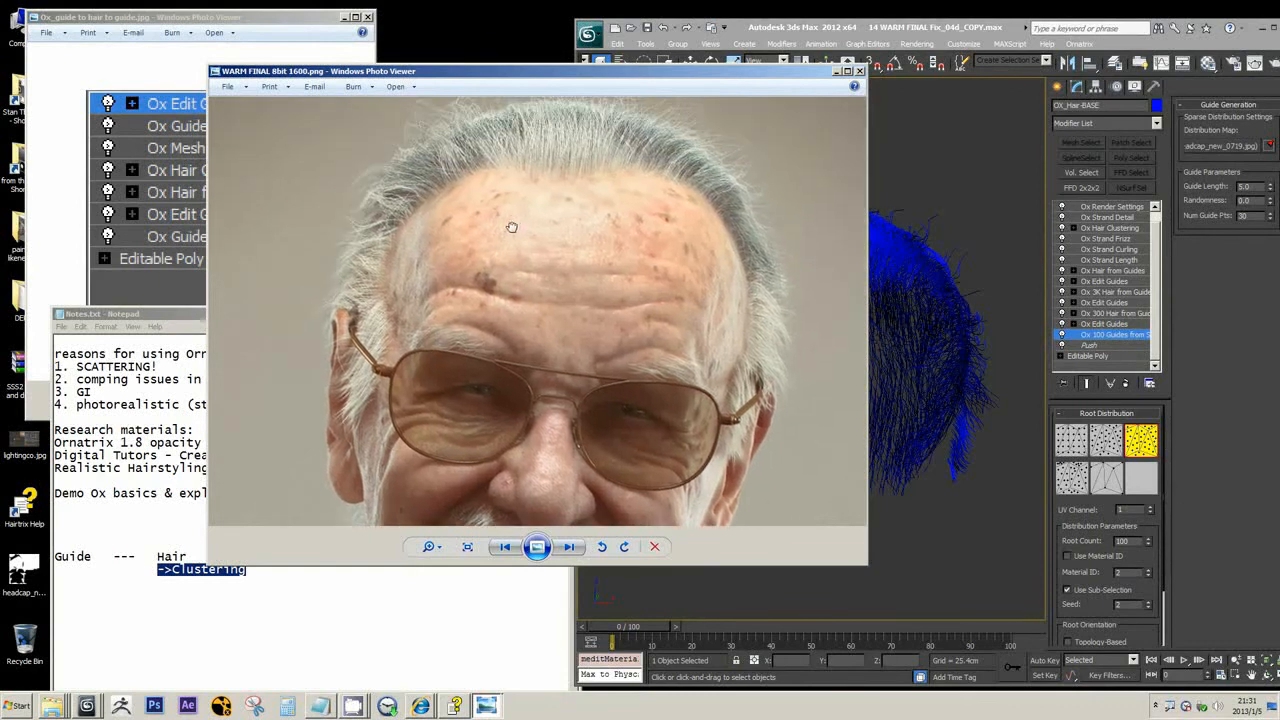
{"action": "mouse_move", "coordinate": [500, 368]}
{"action": "left_mouse_down"}
{"action": "mouse_move", "coordinate": [491, 262]}
{"action": "mouse_move", "coordinate": [518, 378]}
{"action": "left_mouse_up"}
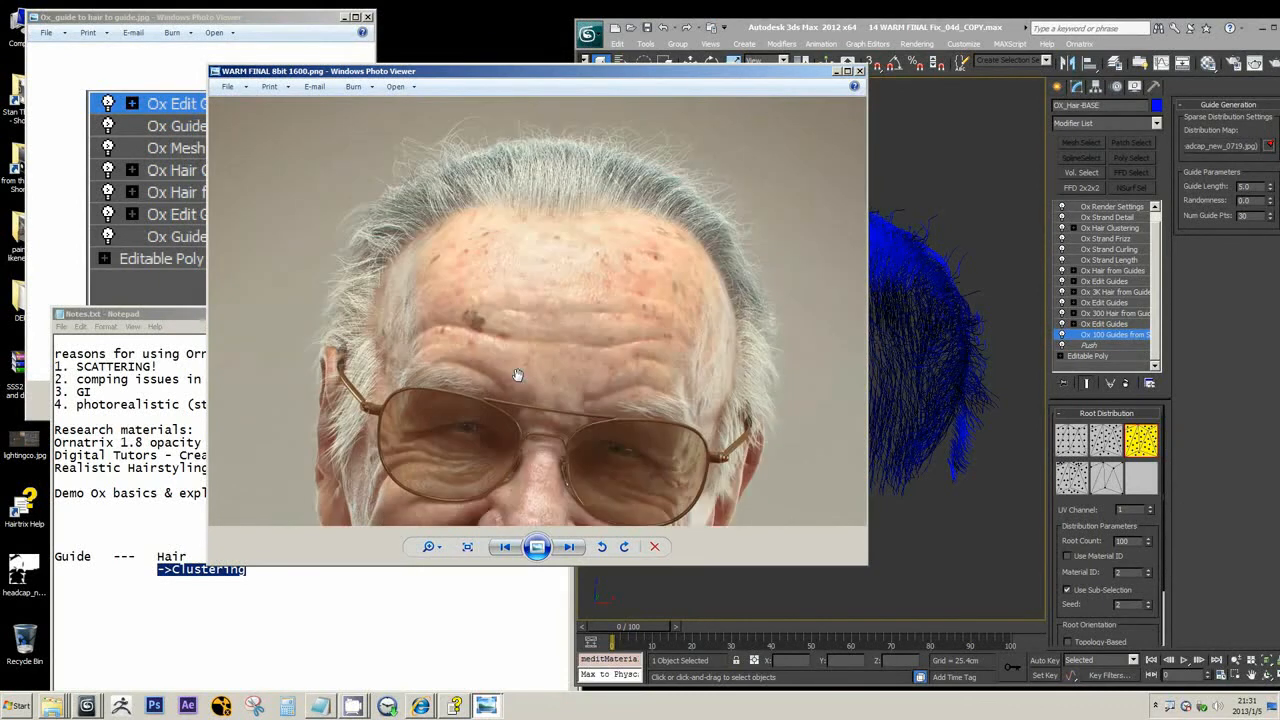
{"action": "scroll", "coordinate": [464, 216], "scroll_direction": "down", "scroll_amount": 2}
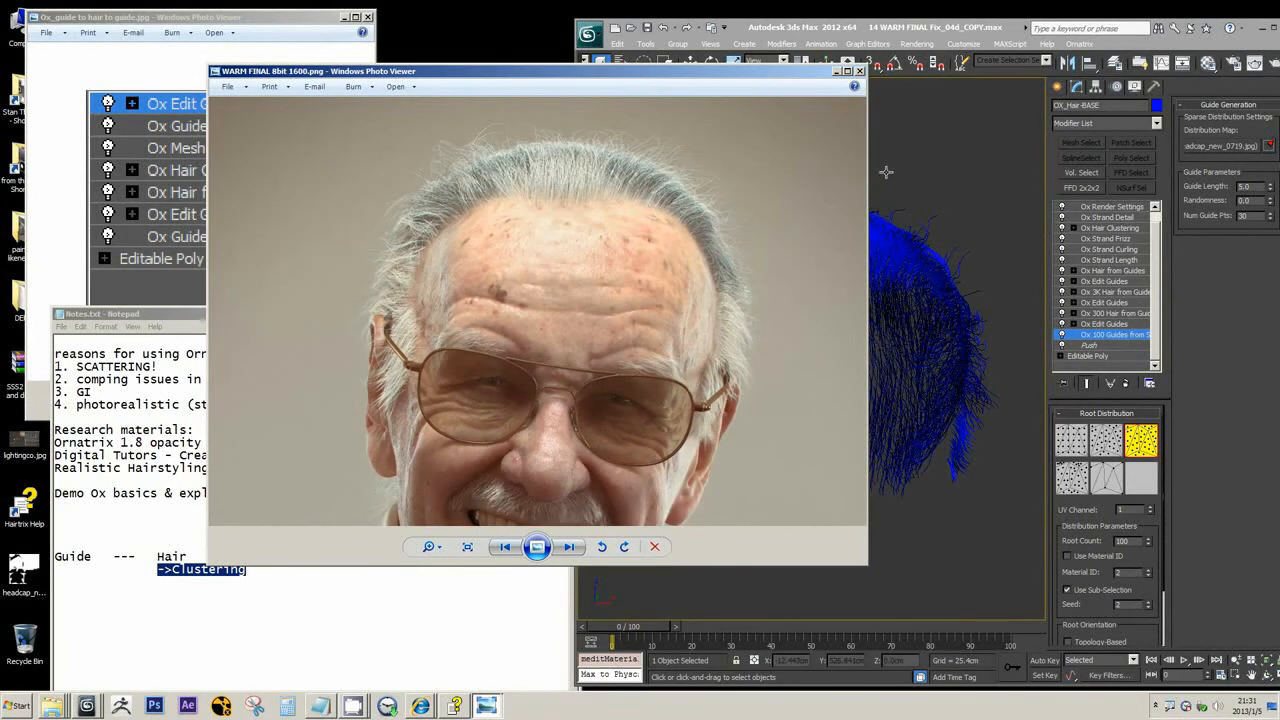
Return to 3ds Max, select the Editable Poly base of OX_Hair-BASE, and shrink and move the Notes.txt window clear of the scalp mesh
{"action": "left_click", "coordinate": [882, 27]}
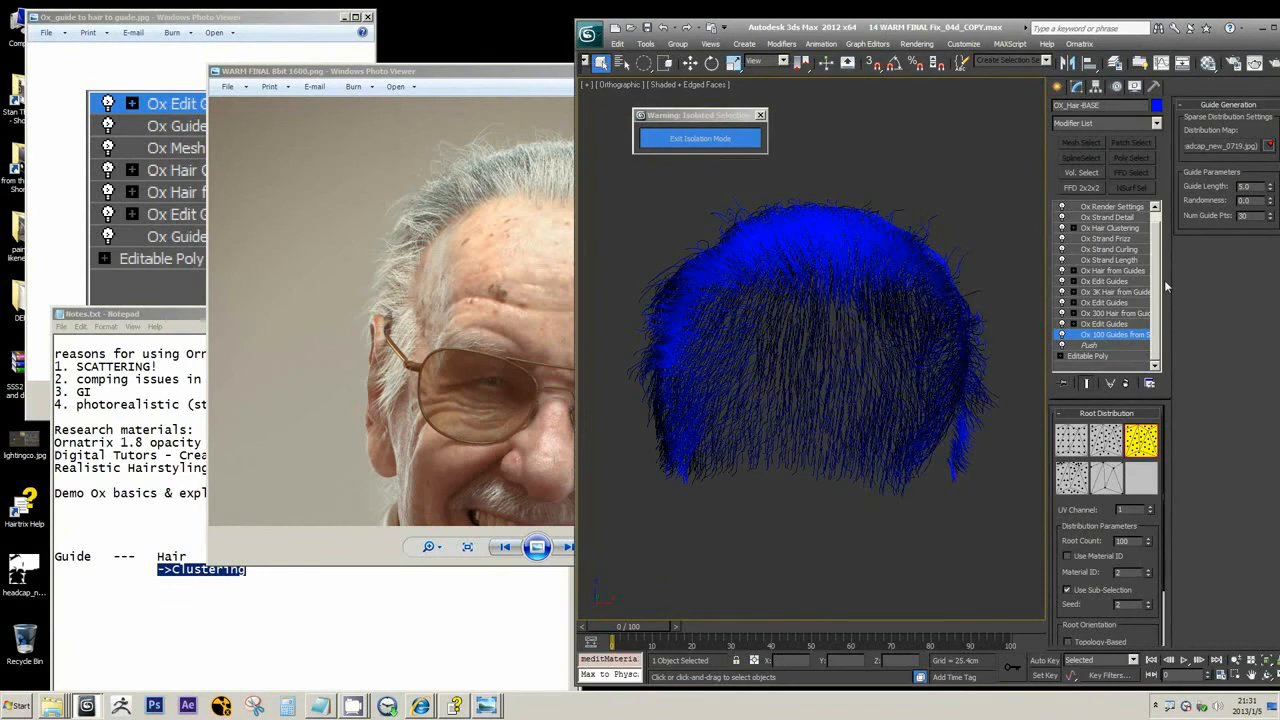
{"action": "left_click", "coordinate": [1096, 356]}
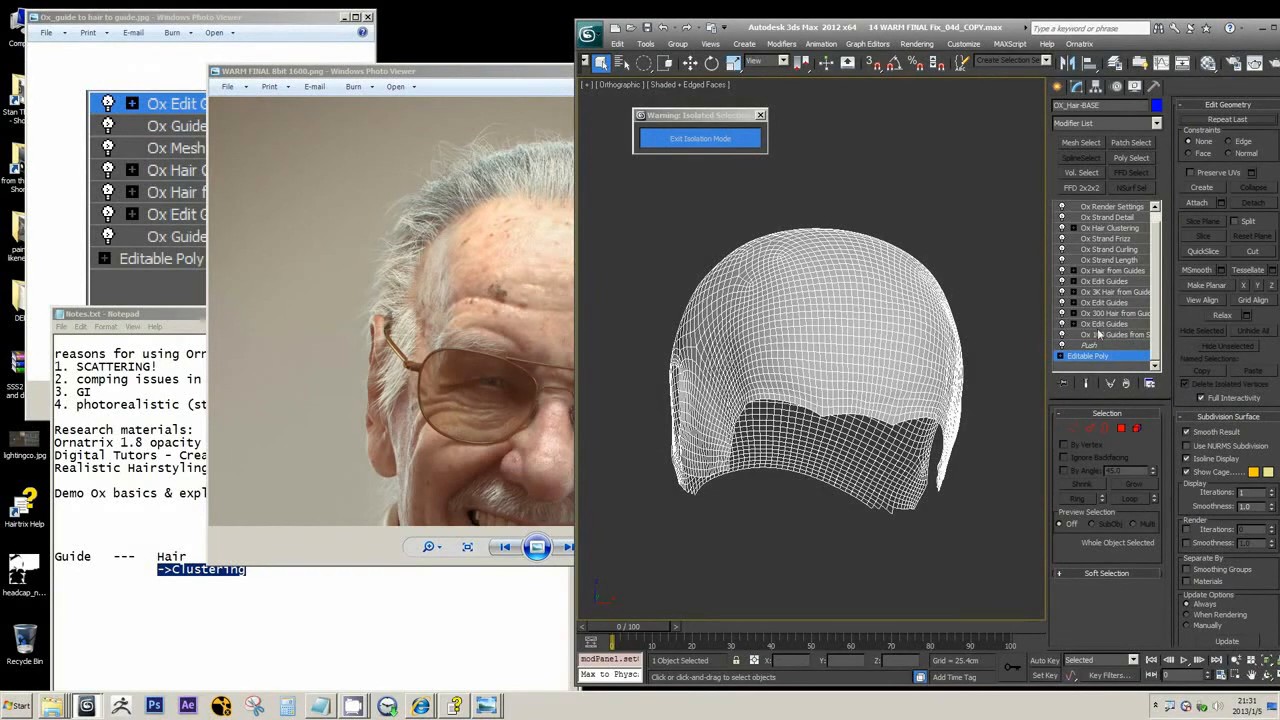
{"action": "left_click_drag", "start_coordinate": [180, 313], "coordinate": [869, 78]}
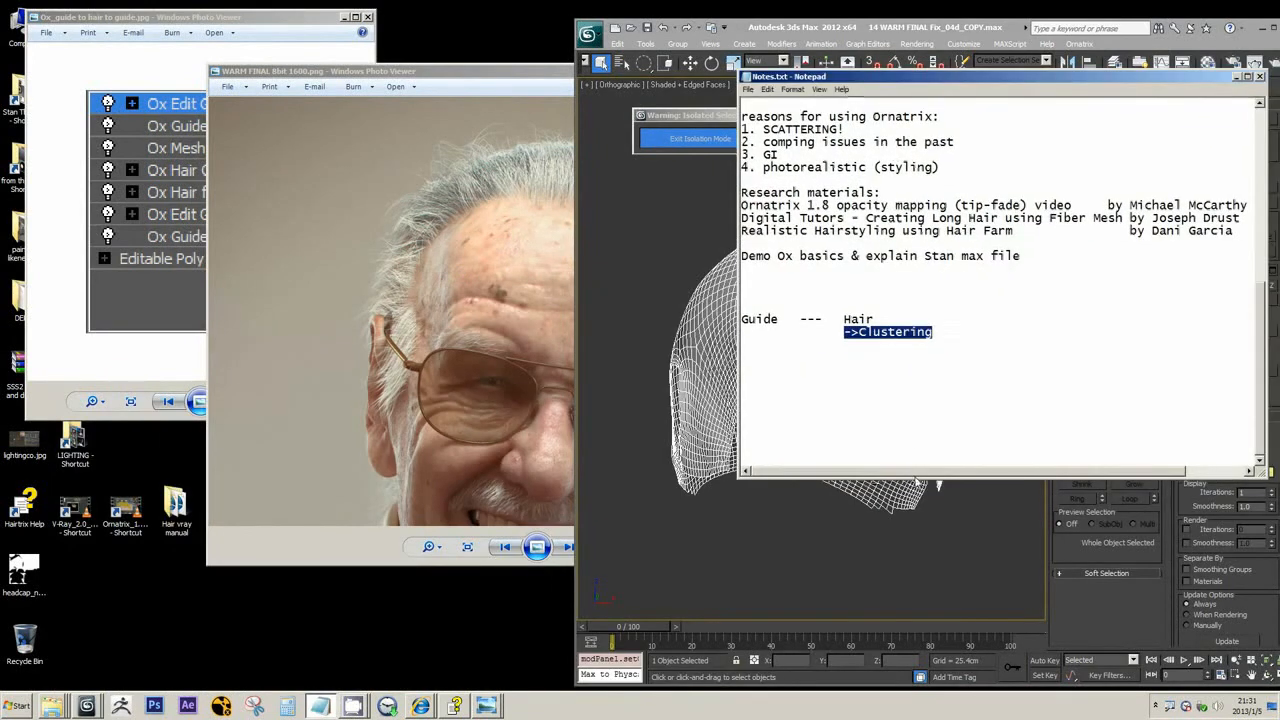
{"action": "left_click_drag", "start_coordinate": [914, 478], "coordinate": [968, 287]}
{"action": "left_click_drag", "start_coordinate": [972, 238], "coordinate": [985, 335]}
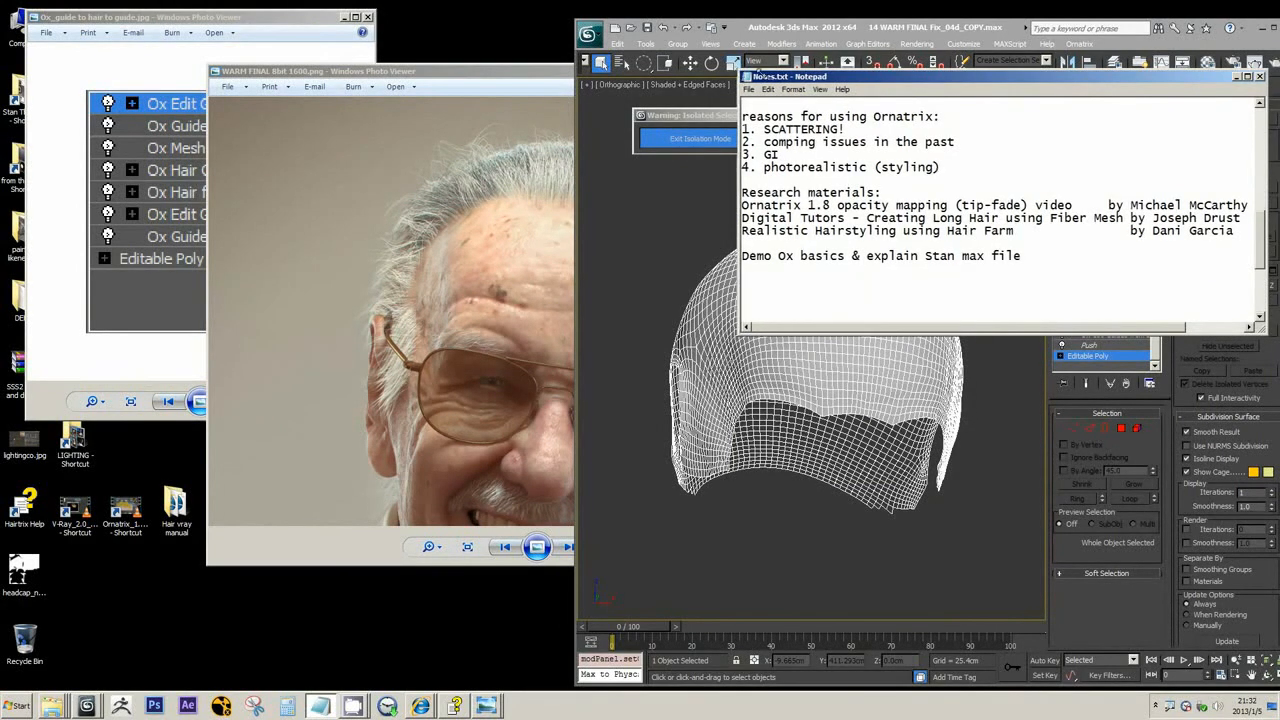
{"action": "left_click_drag", "start_coordinate": [800, 77], "coordinate": [1105, 112]}
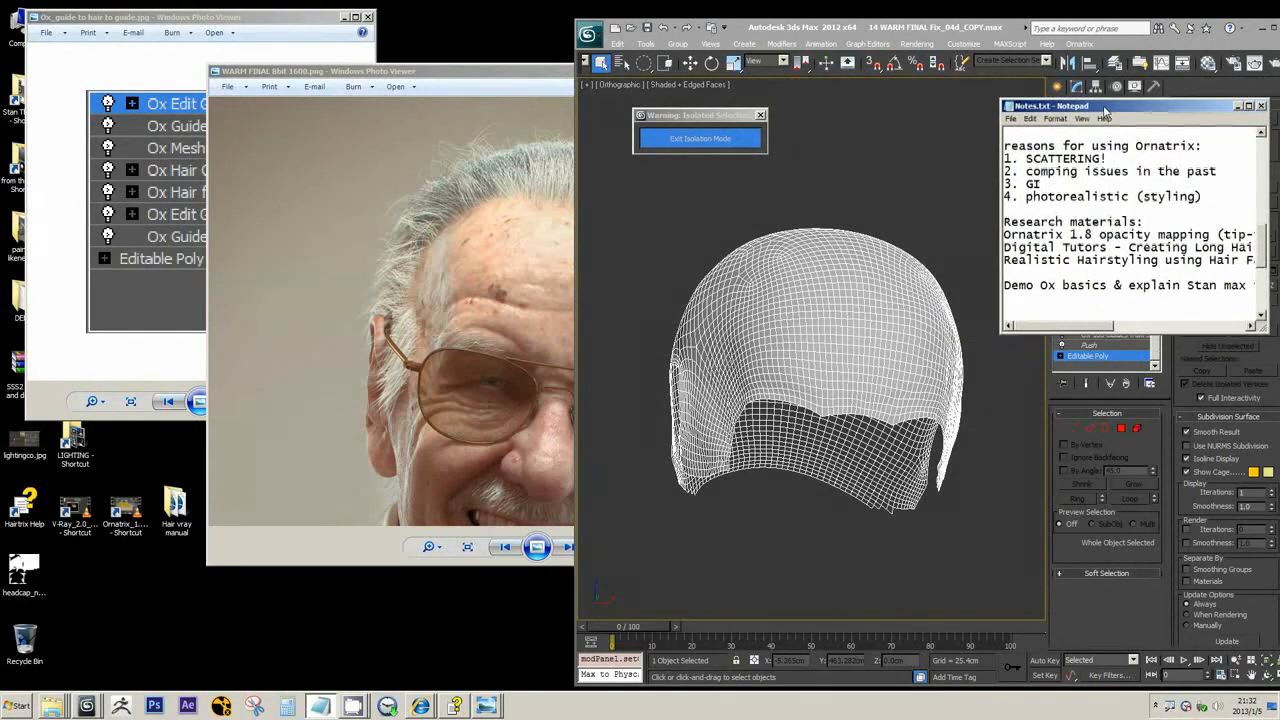
Select the Push modifier of OX_Hair-BASE with the end result hidden and inspect the scalp mesh up close in perspective
{"action": "left_click", "coordinate": [1094, 347]}
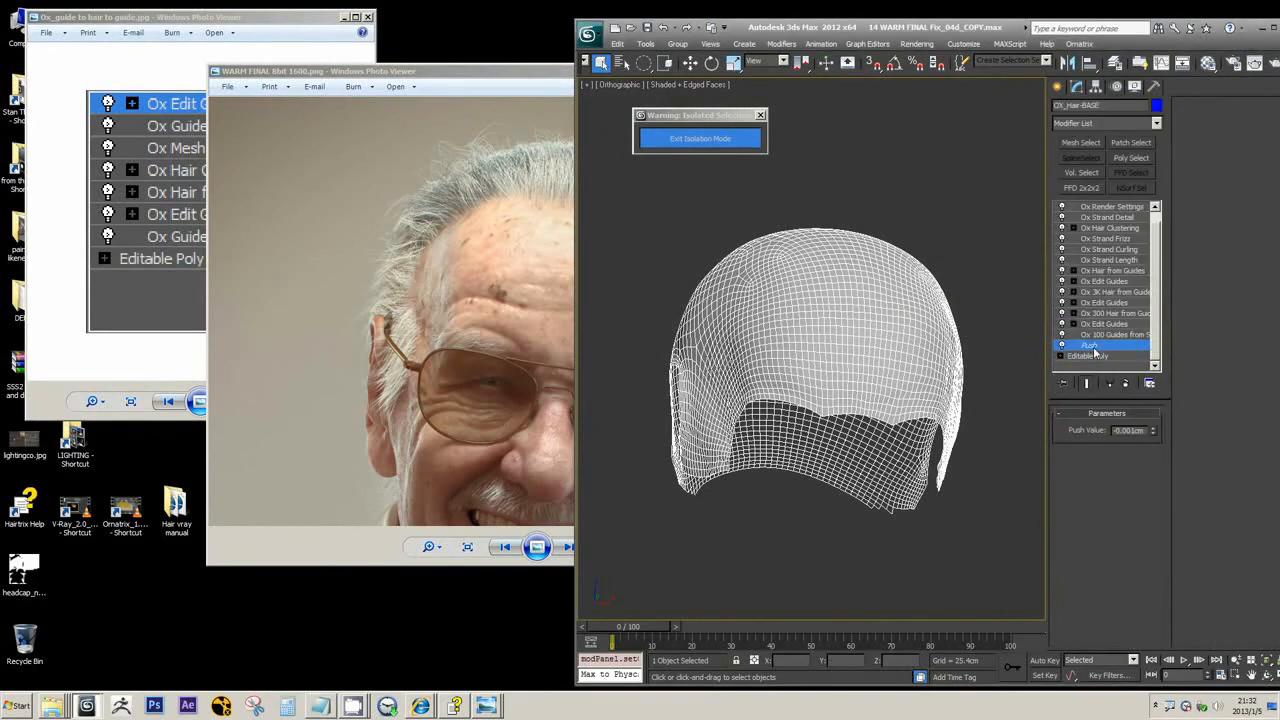
{"action": "left_click", "coordinate": [1087, 383]}
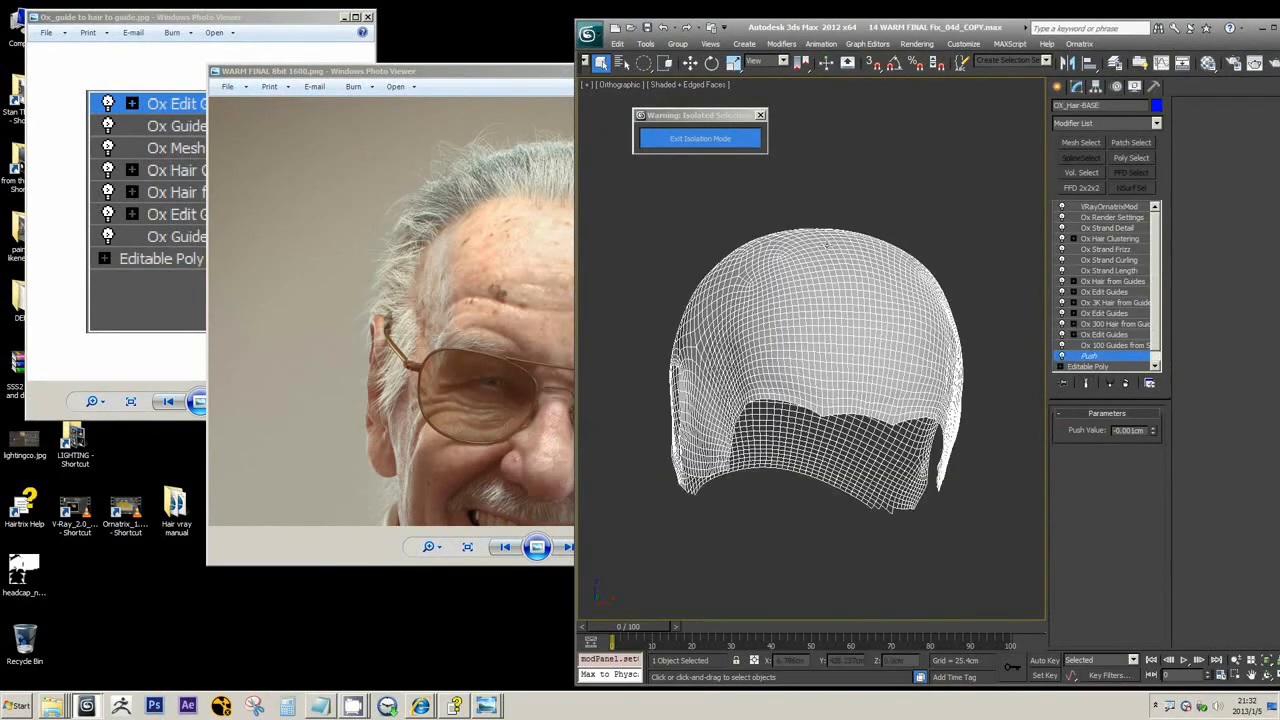
{"action": "left_click", "coordinate": [470, 231]}
{"action": "scroll", "coordinate": [451, 214], "scroll_direction": "up", "scroll_amount": 2}
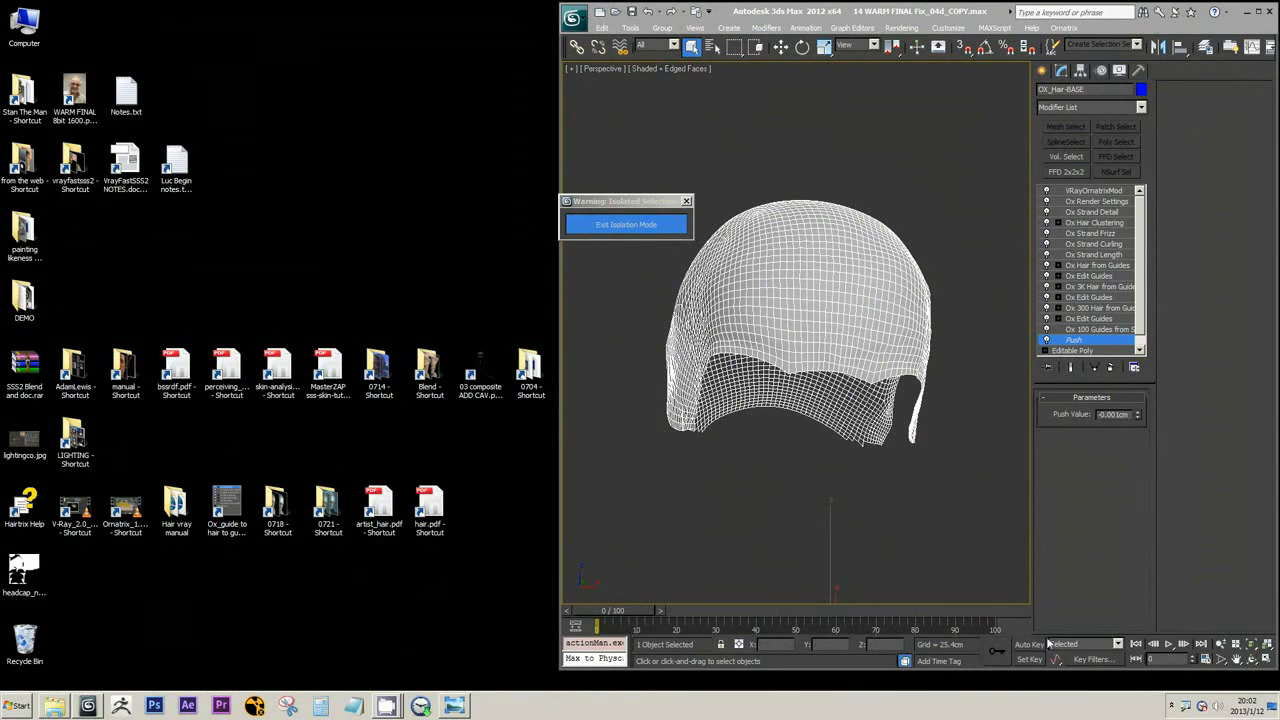
{"action": "scroll", "coordinate": [837, 505], "scroll_direction": "up", "scroll_amount": 4}
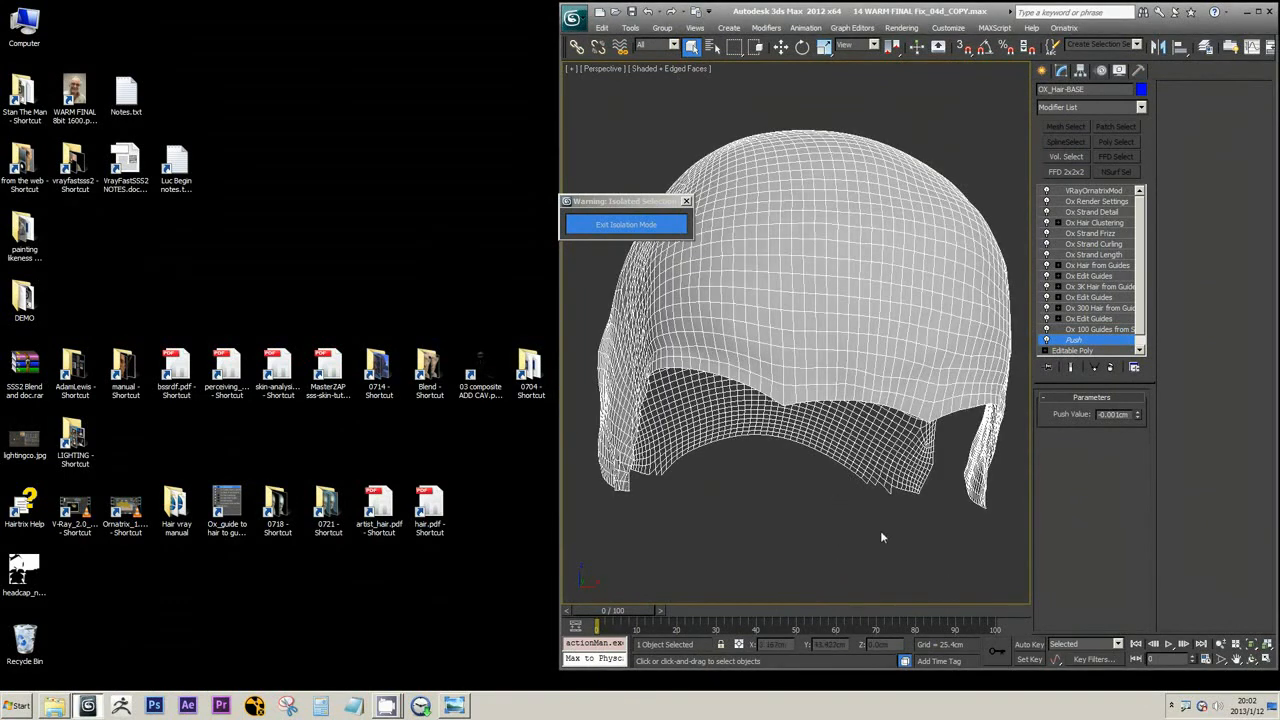
{"action": "mouse_move", "coordinate": [880, 530]}
{"action": "middle_mouse_down", "text": "alt"}
{"action": "mouse_move", "coordinate": [870, 526]}
{"action": "mouse_move", "coordinate": [901, 531]}
{"action": "middle_mouse_up", "text": "alt"}
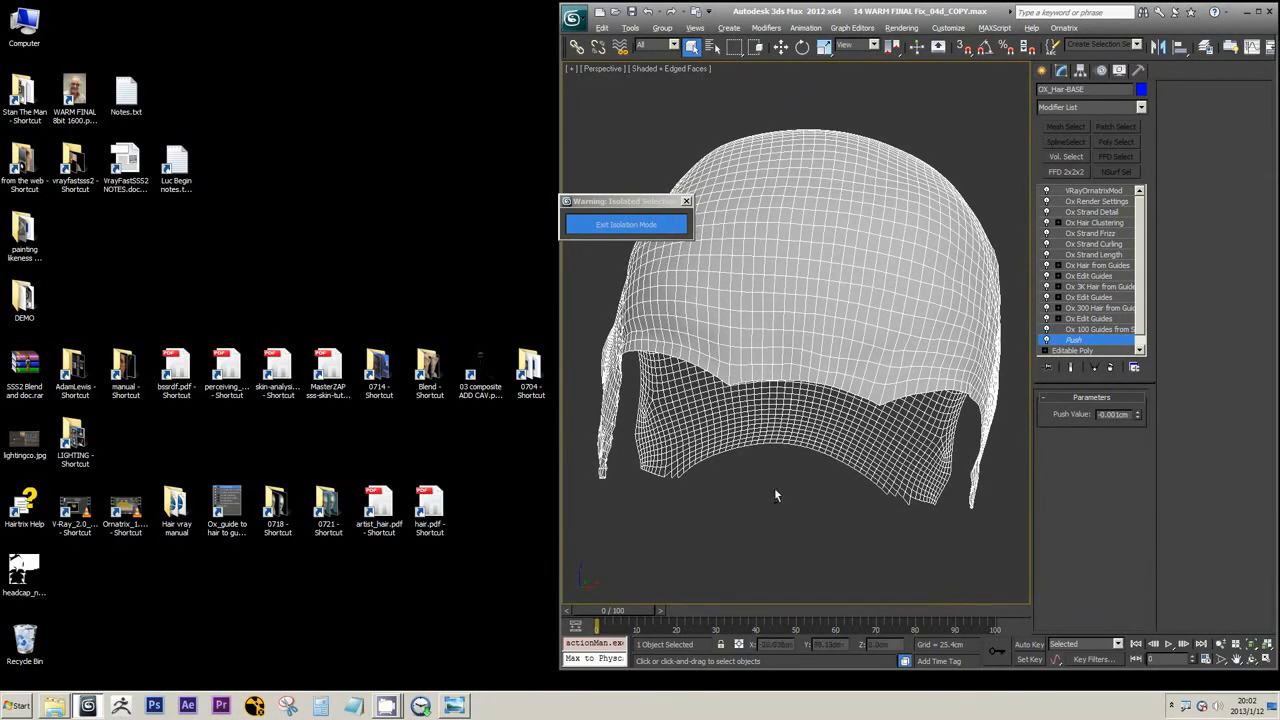
Select the Ox 100 Guides from Surface modifier of OX_Hair-BASE and inspect the straight guides it generates
{"action": "mouse_move", "coordinate": [771, 506]}
{"action": "middle_mouse_down", "text": "alt"}
{"action": "mouse_move", "coordinate": [826, 509]}
{"action": "mouse_move", "coordinate": [769, 513]}
{"action": "mouse_move", "coordinate": [780, 500]}
{"action": "middle_mouse_up", "text": "alt"}
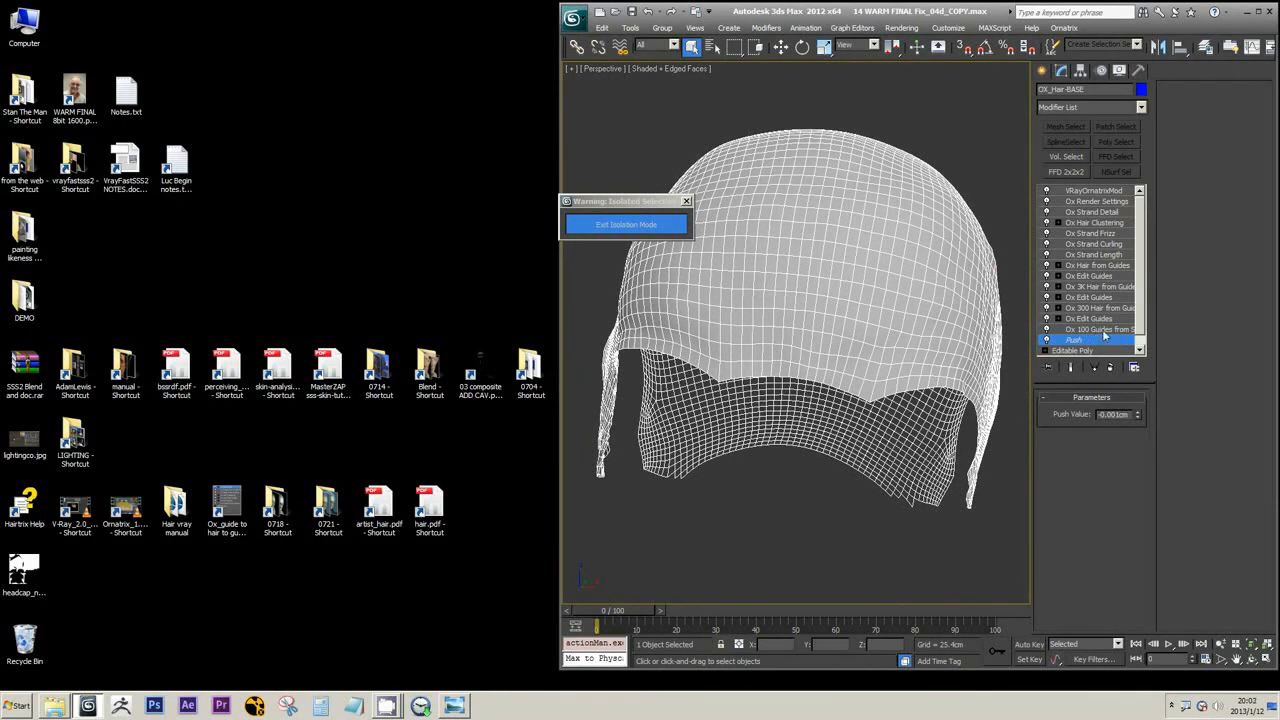
{"action": "left_click", "coordinate": [1104, 331]}
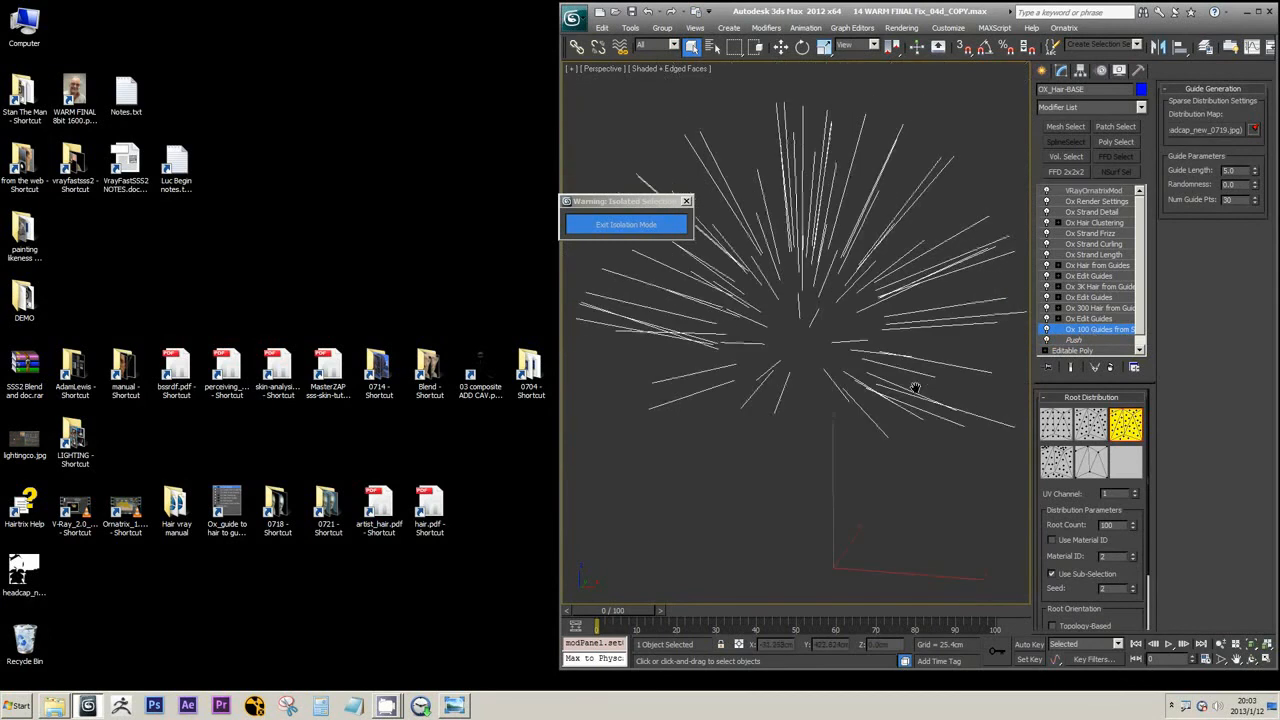
{"action": "scroll", "coordinate": [915, 387], "scroll_direction": "up", "scroll_amount": 2}
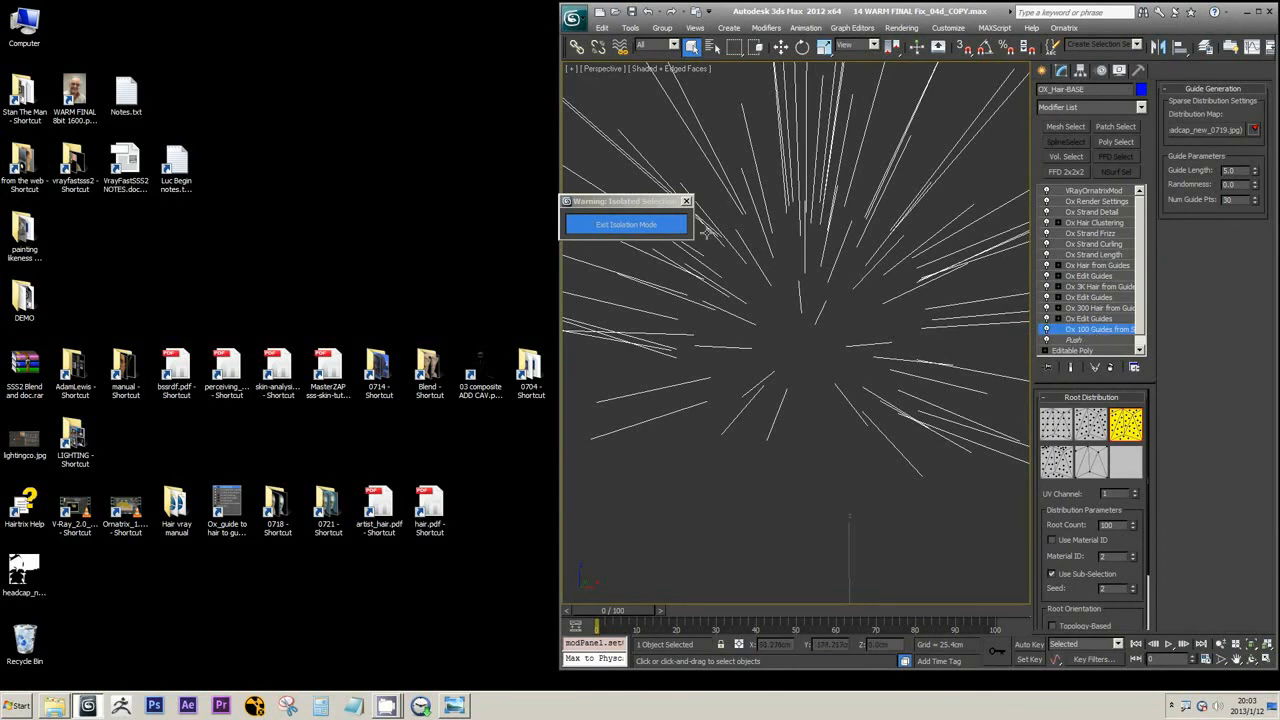
{"action": "scroll", "coordinate": [876, 322], "scroll_direction": "down", "scroll_amount": 3}
{"action": "scroll", "coordinate": [860, 315], "scroll_direction": "up", "scroll_amount": 3}
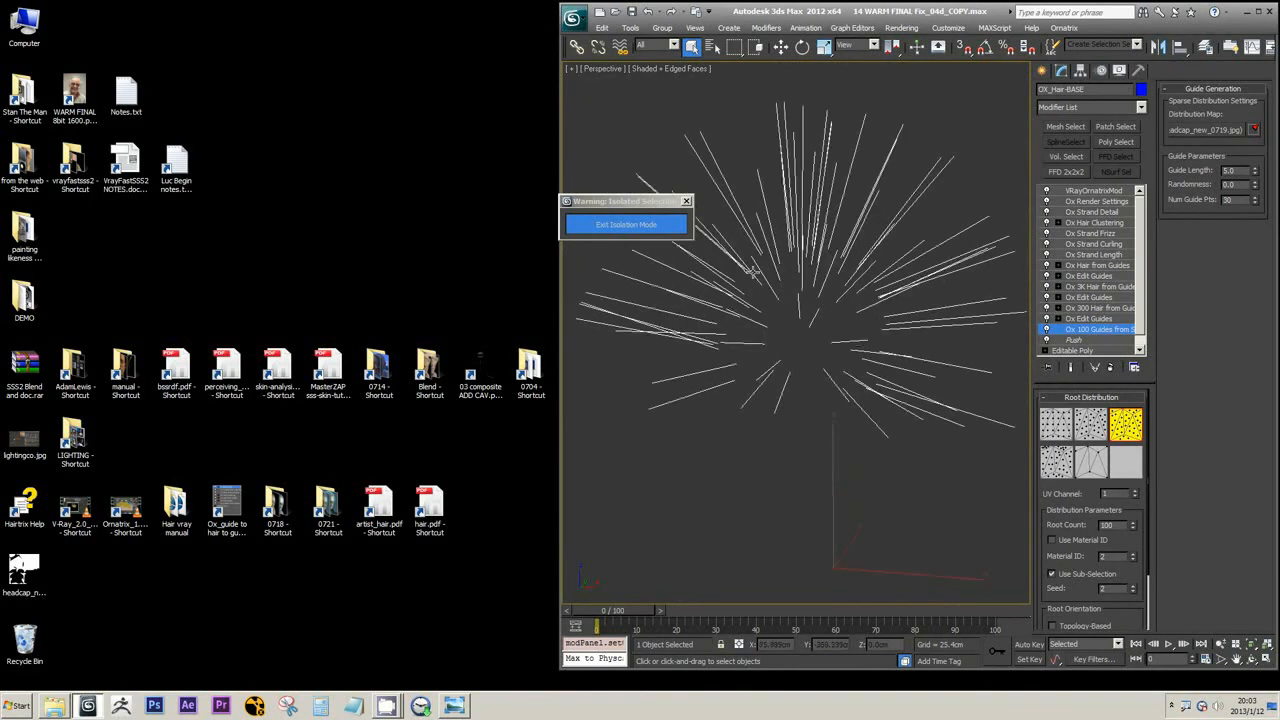
Exit isolation mode and unhide the MID_HEAD_0725 head mesh
{"action": "left_click", "coordinate": [632, 226]}
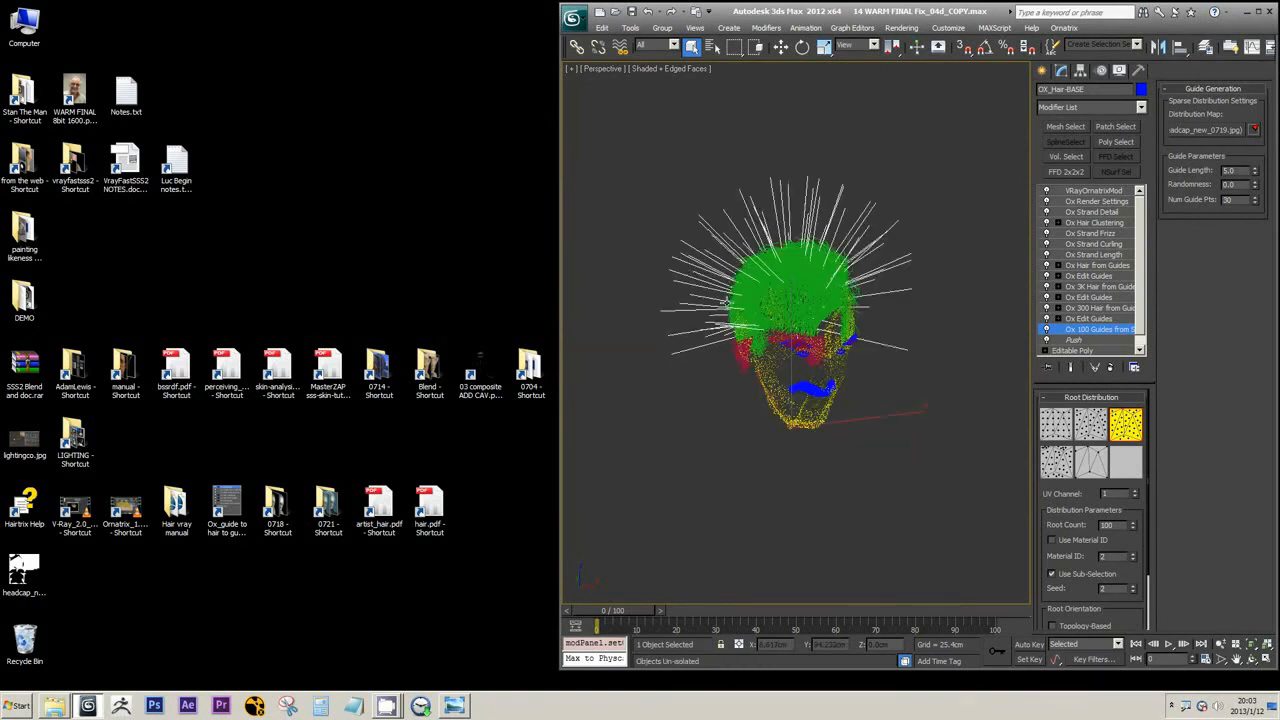
{"action": "right_click", "coordinate": [726, 300]}
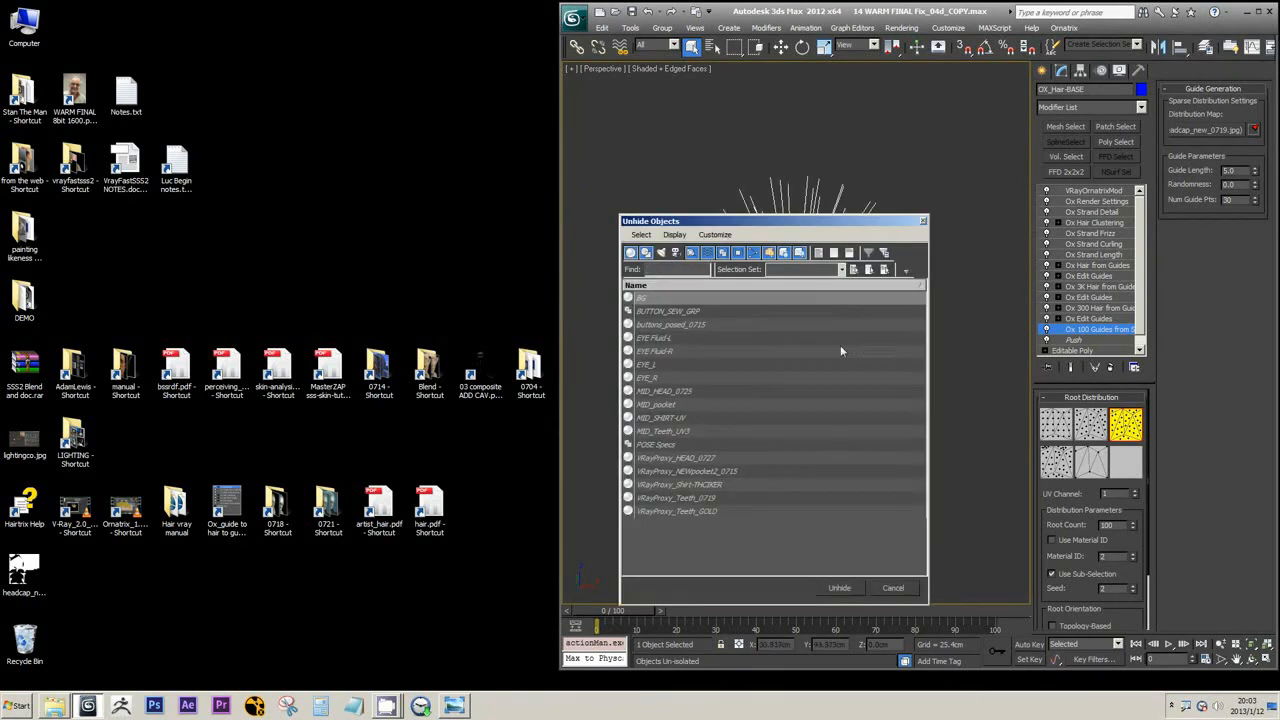
{"action": "left_click", "coordinate": [676, 394]}
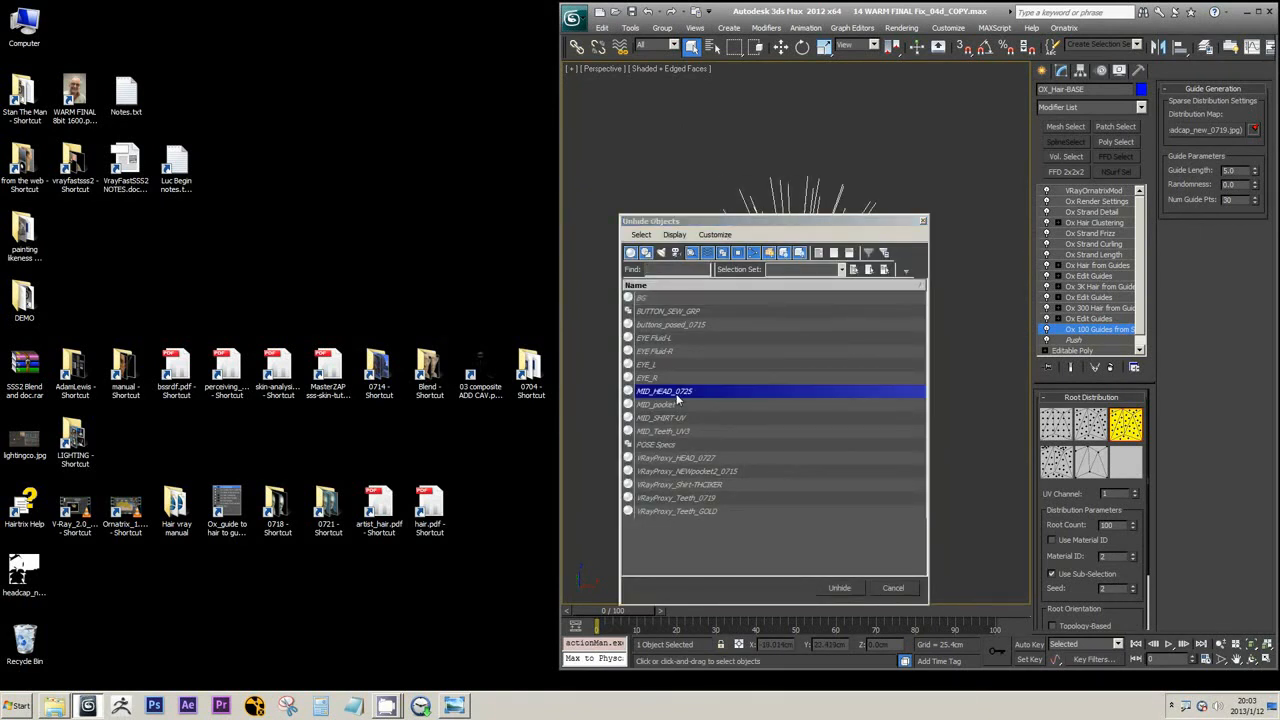
{"action": "double_click", "coordinate": [676, 394]}
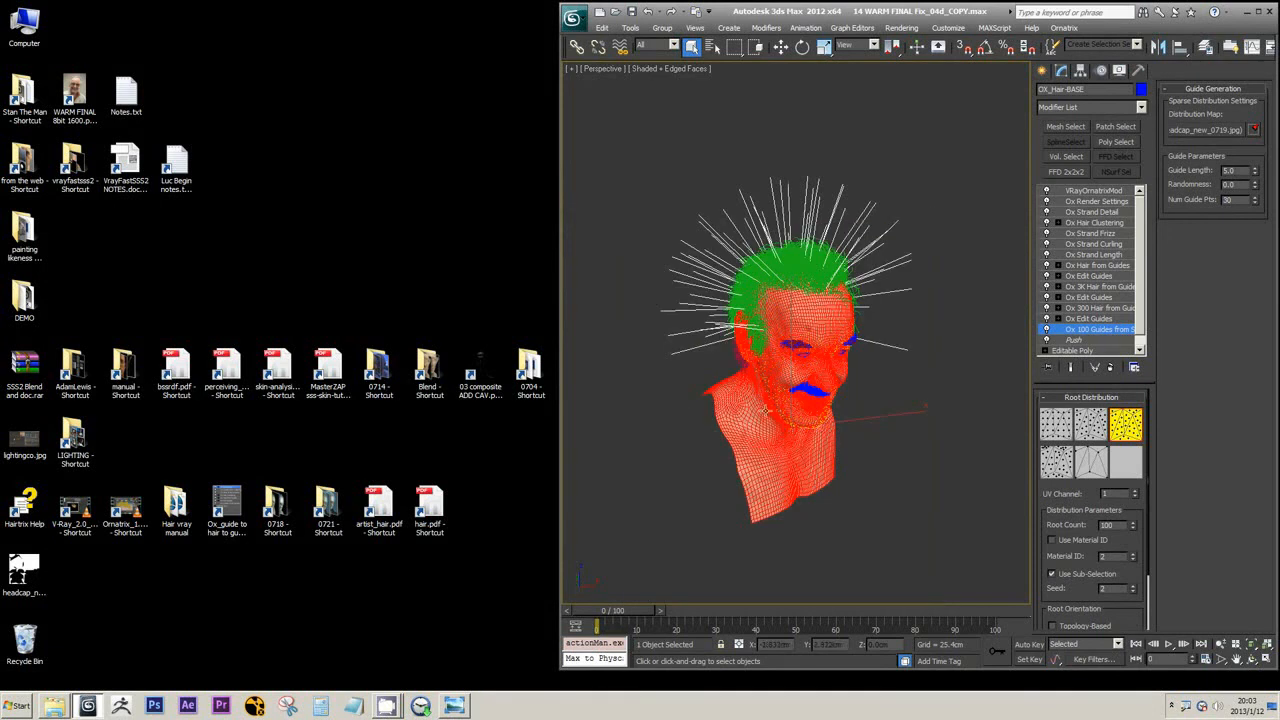
Isolate MID_HEAD_0725 together with OX_Hair-BASE and check the selection of each object
{"action": "left_click", "coordinate": [785, 479]}
{"action": "left_click", "coordinate": [786, 478], "text": "ctrl"}
{"action": "key", "text": "alt+q"}
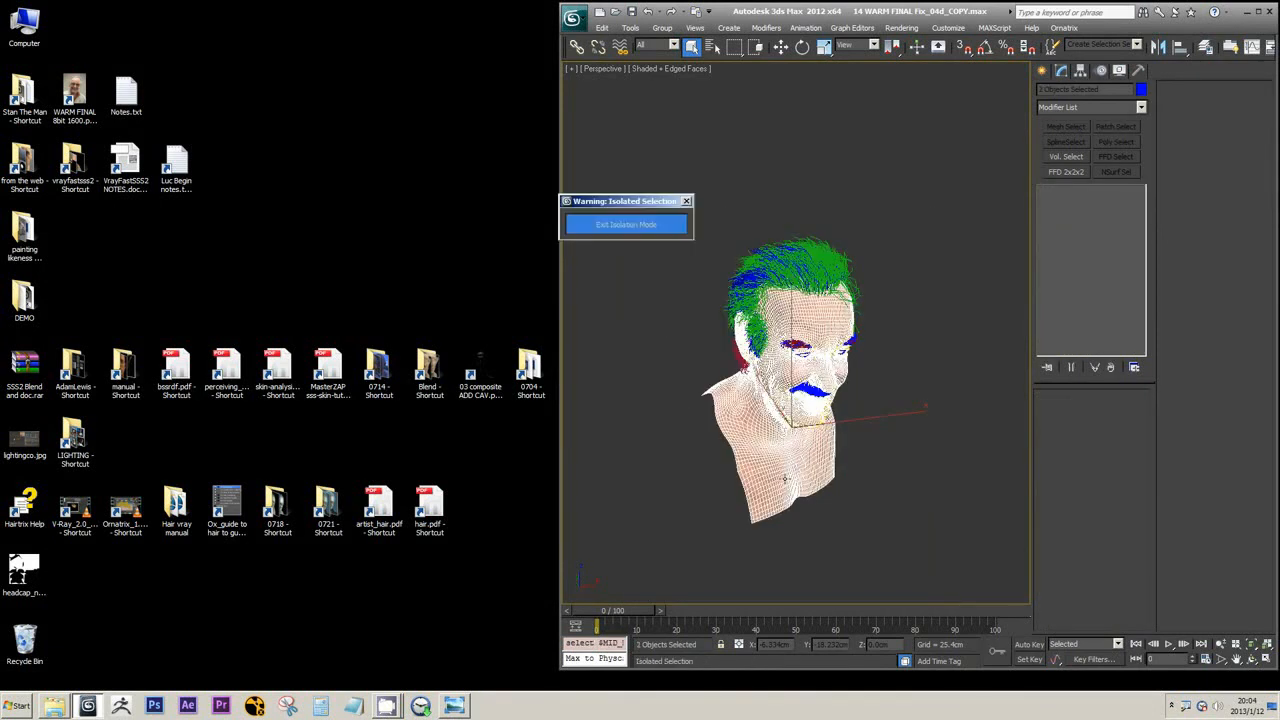
{"action": "left_click", "coordinate": [970, 250]}
{"action": "left_click", "coordinate": [823, 262]}
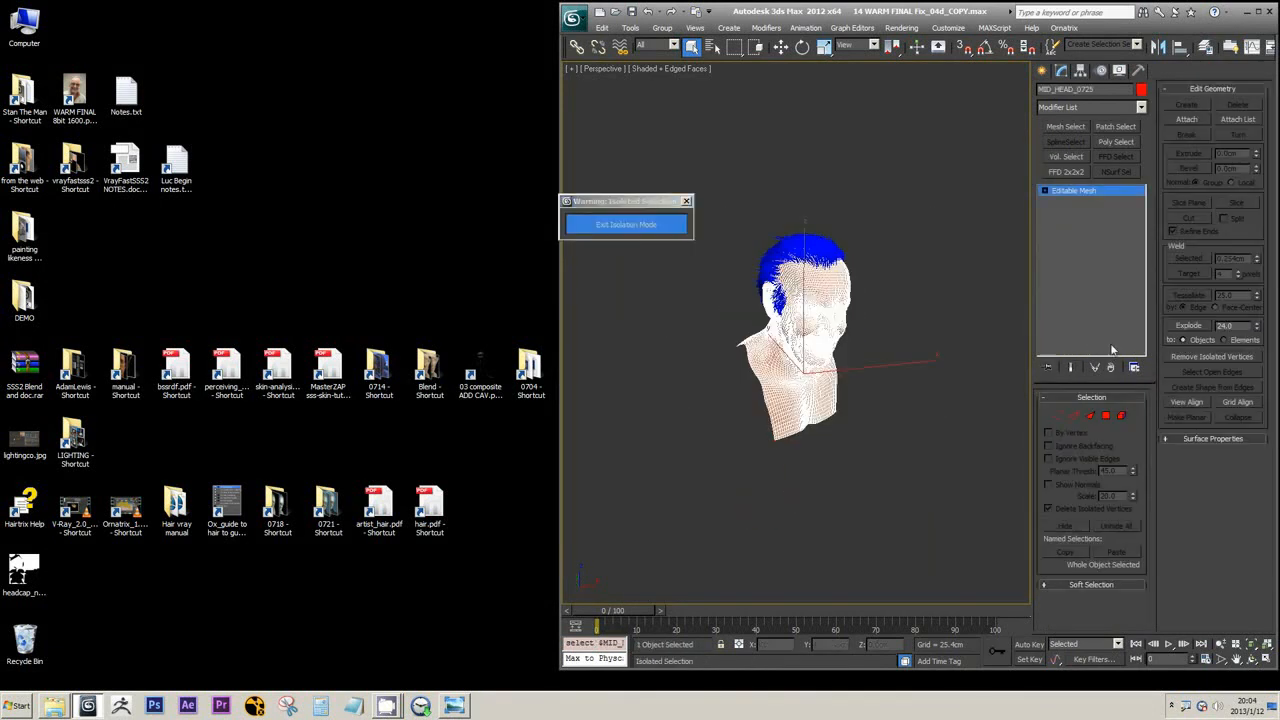
{"action": "left_click", "coordinate": [829, 238]}
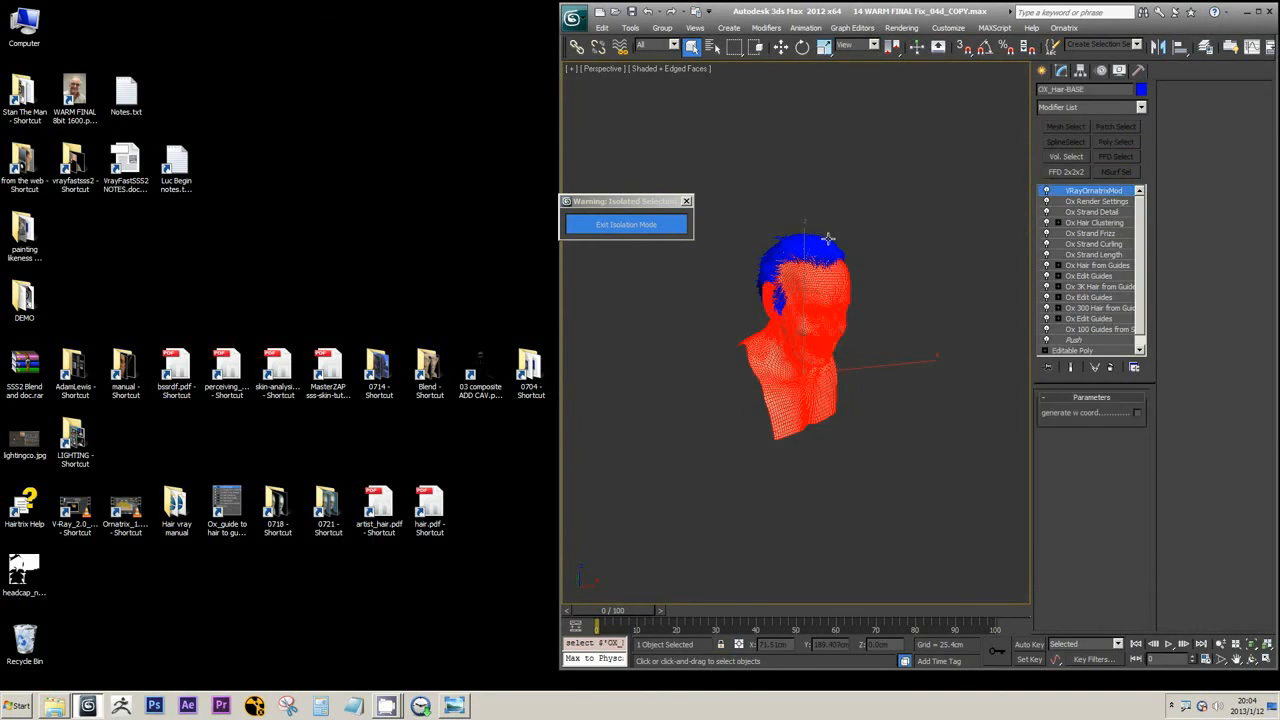
Accept the object properties of MID_HEAD_0725, freeze the head, and turn off the edged-faces display
{"action": "left_click", "coordinate": [828, 381]}
{"action": "right_click", "coordinate": [825, 379]}
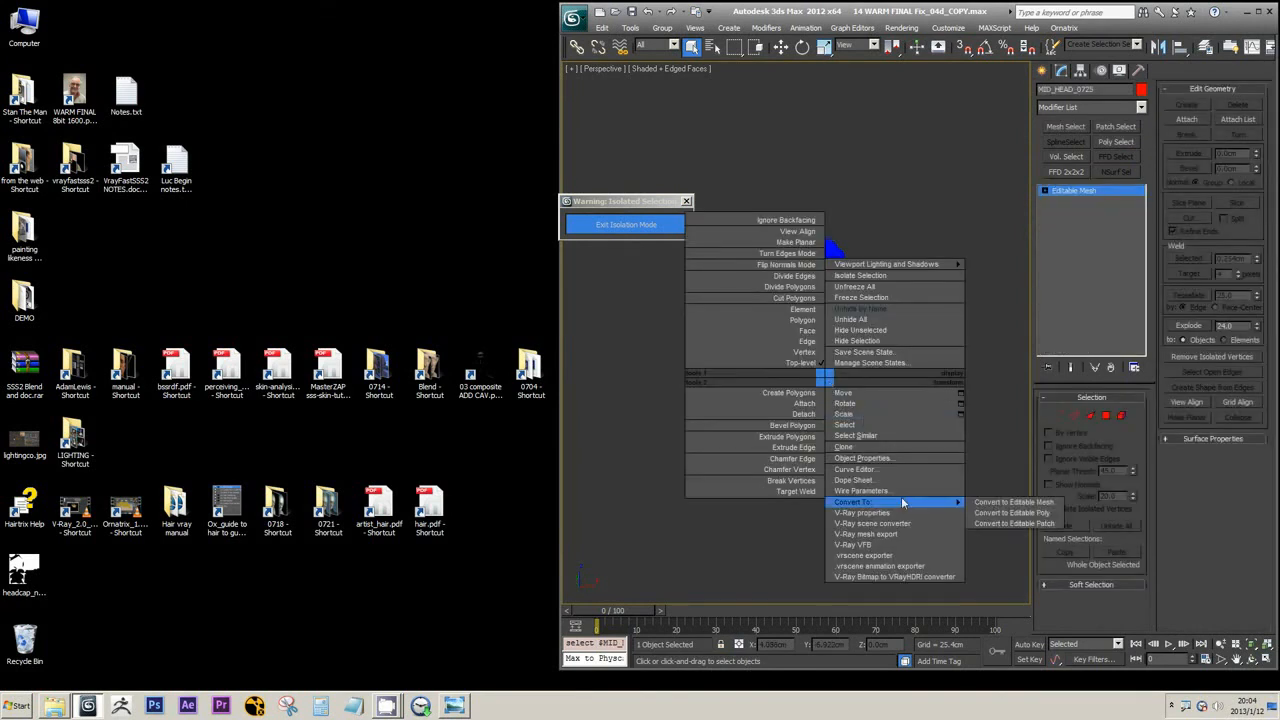
{"action": "left_click", "coordinate": [863, 458]}
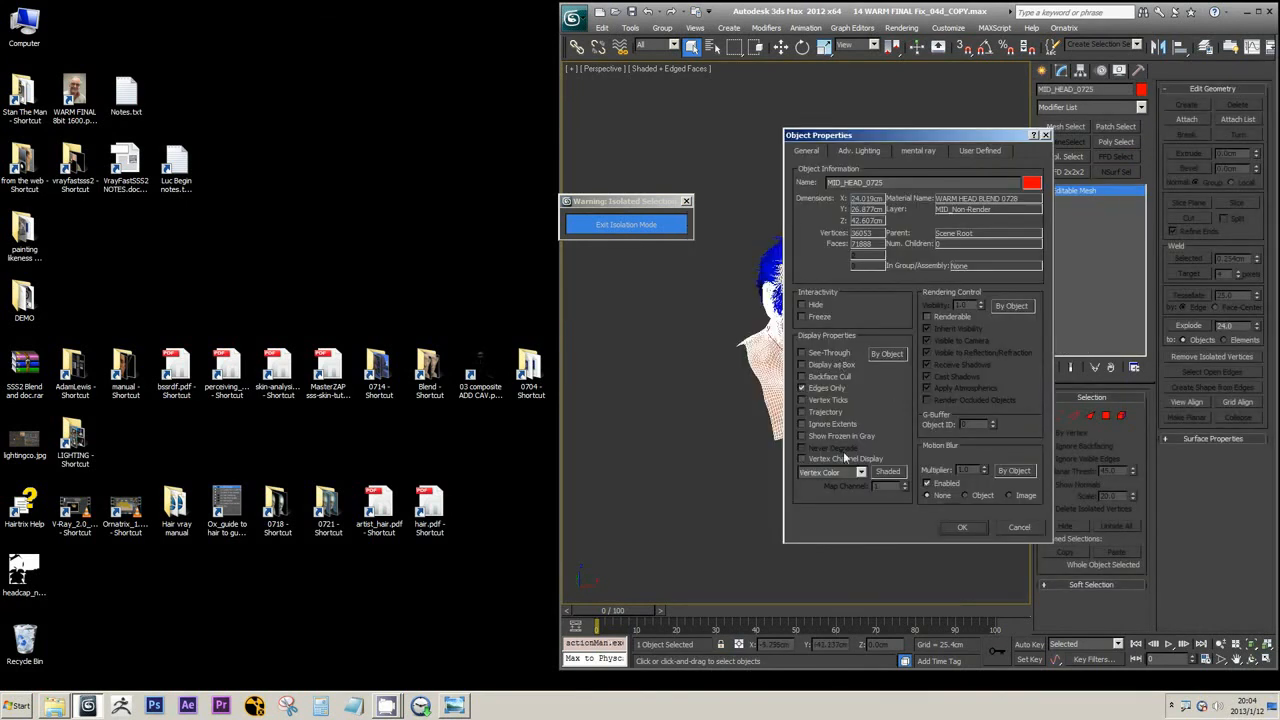
{"action": "left_click", "coordinate": [975, 533]}
{"action": "right_click", "coordinate": [760, 405]}
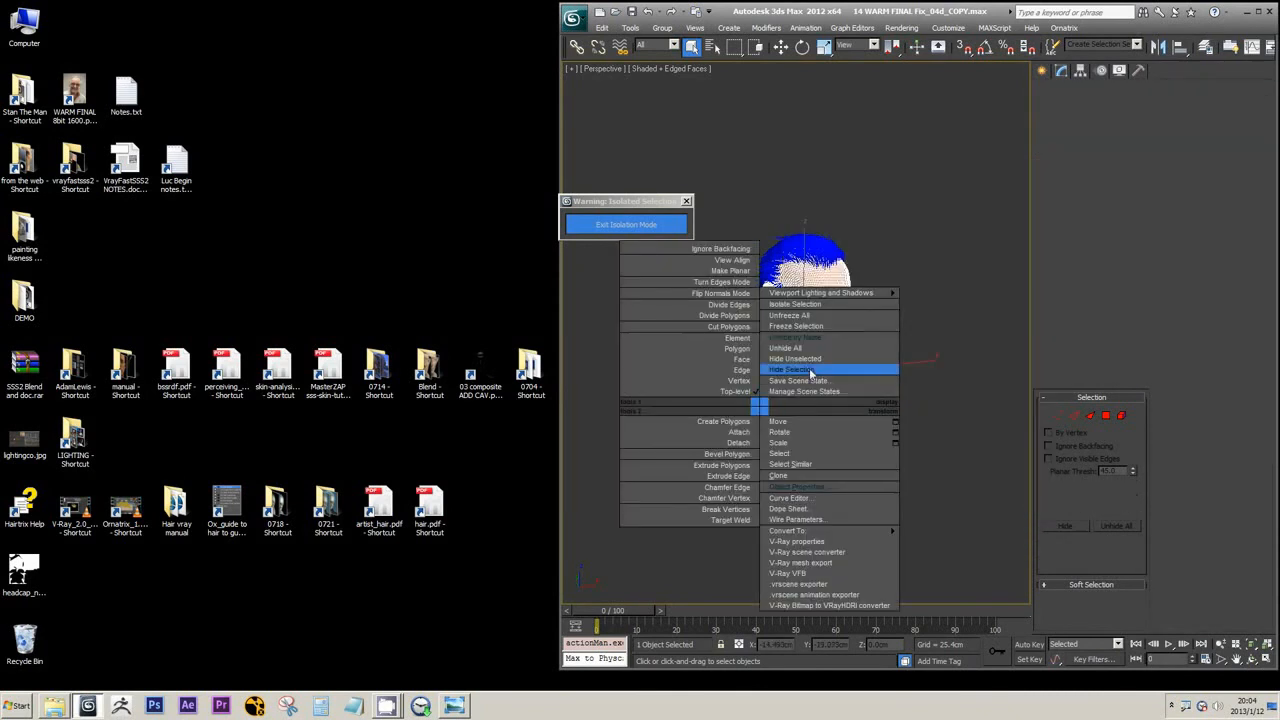
{"action": "left_click", "coordinate": [812, 327]}
{"action": "scroll", "coordinate": [834, 344], "scroll_direction": "up", "scroll_amount": 5}
{"action": "key", "text": "F4"}
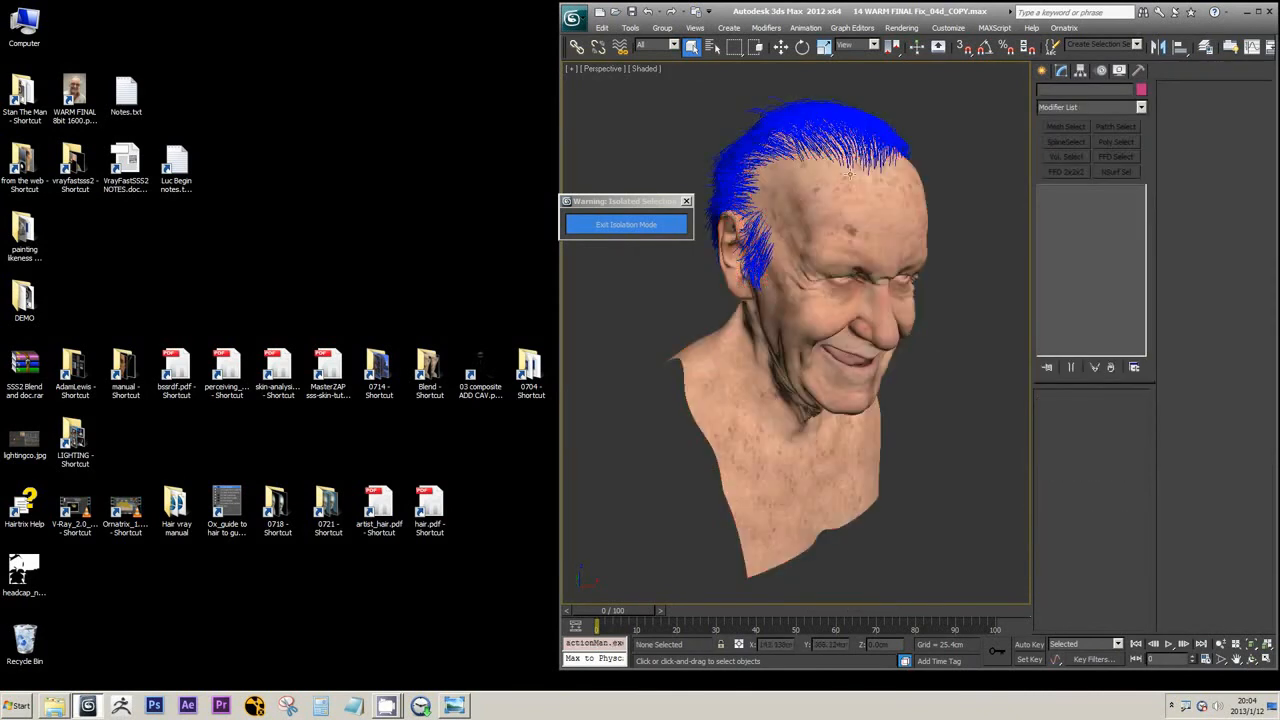
Select the Ox 100 Guides from Surface modifier of OX_Hair-BASE and examine its root count and guides around the head
{"action": "left_click", "coordinate": [802, 108]}
{"action": "left_click", "coordinate": [1100, 329]}
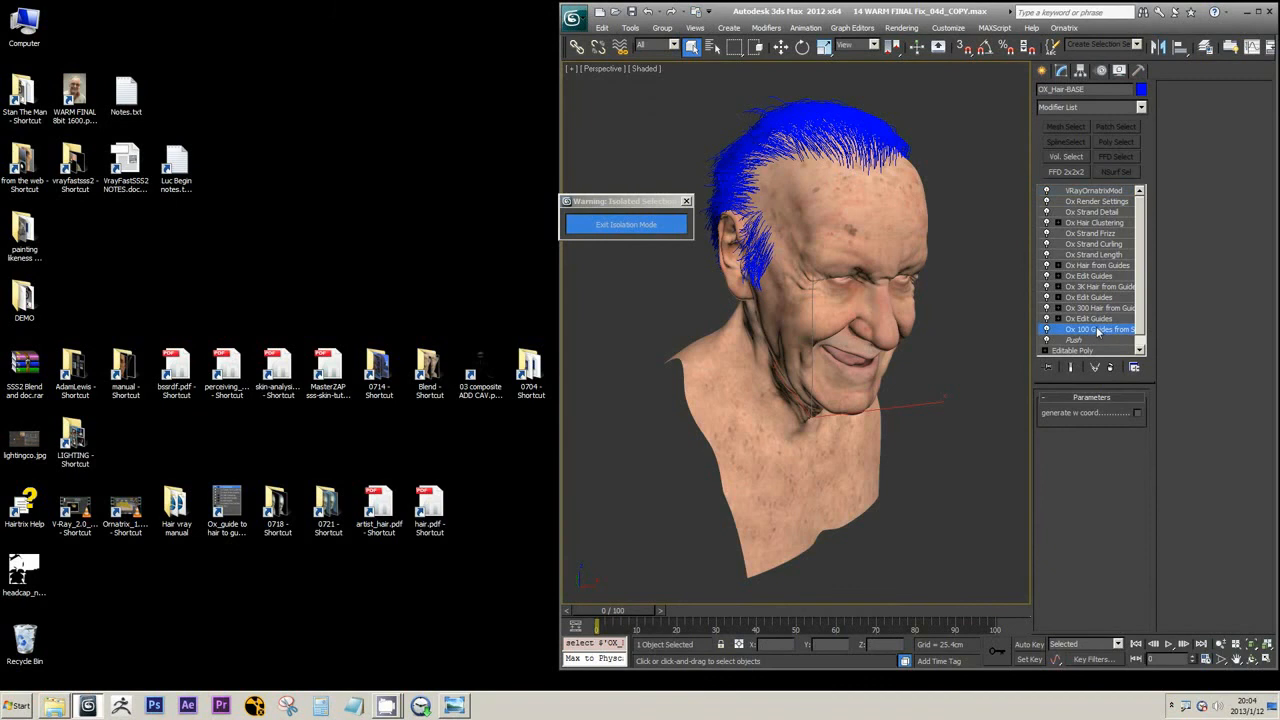
{"action": "mouse_move", "coordinate": [858, 331]}
{"action": "middle_mouse_down", "text": "alt"}
{"action": "mouse_move", "coordinate": [857, 367]}
{"action": "mouse_move", "coordinate": [858, 342]}
{"action": "middle_mouse_up", "text": "alt"}
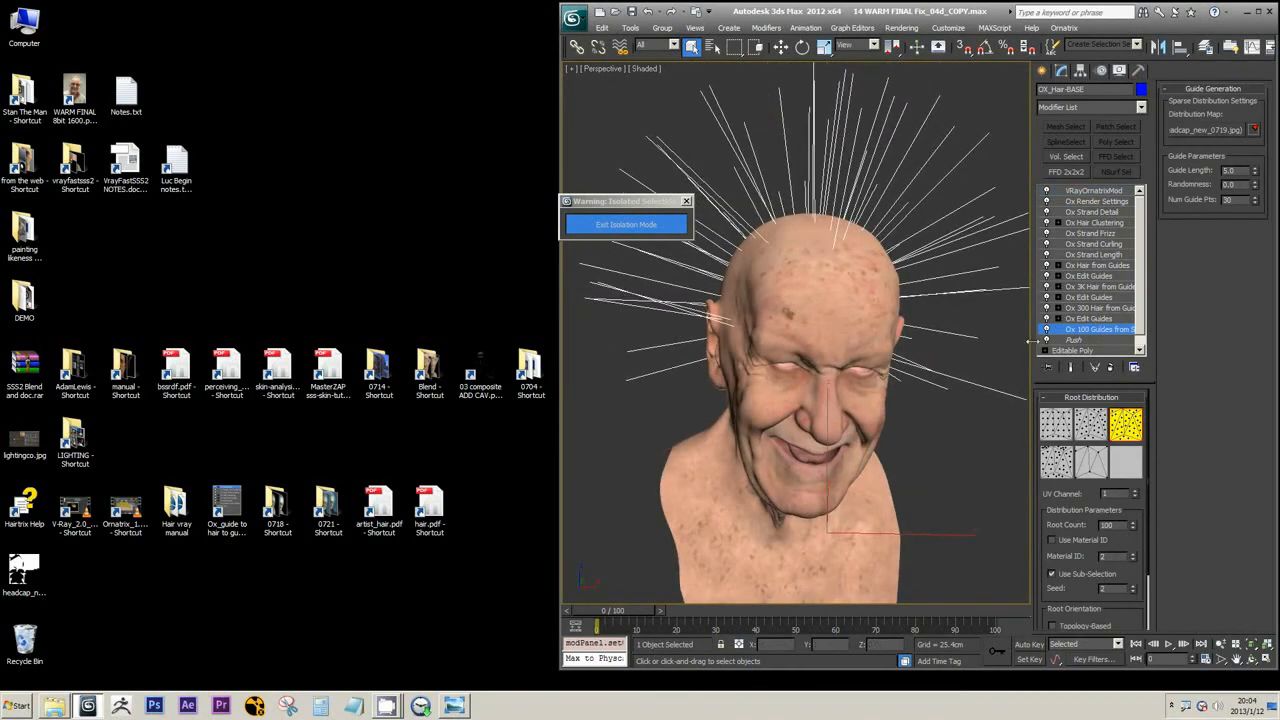
{"action": "middle_click_drag", "start_coordinate": [769, 314], "coordinate": [854, 315], "text": "alt"}
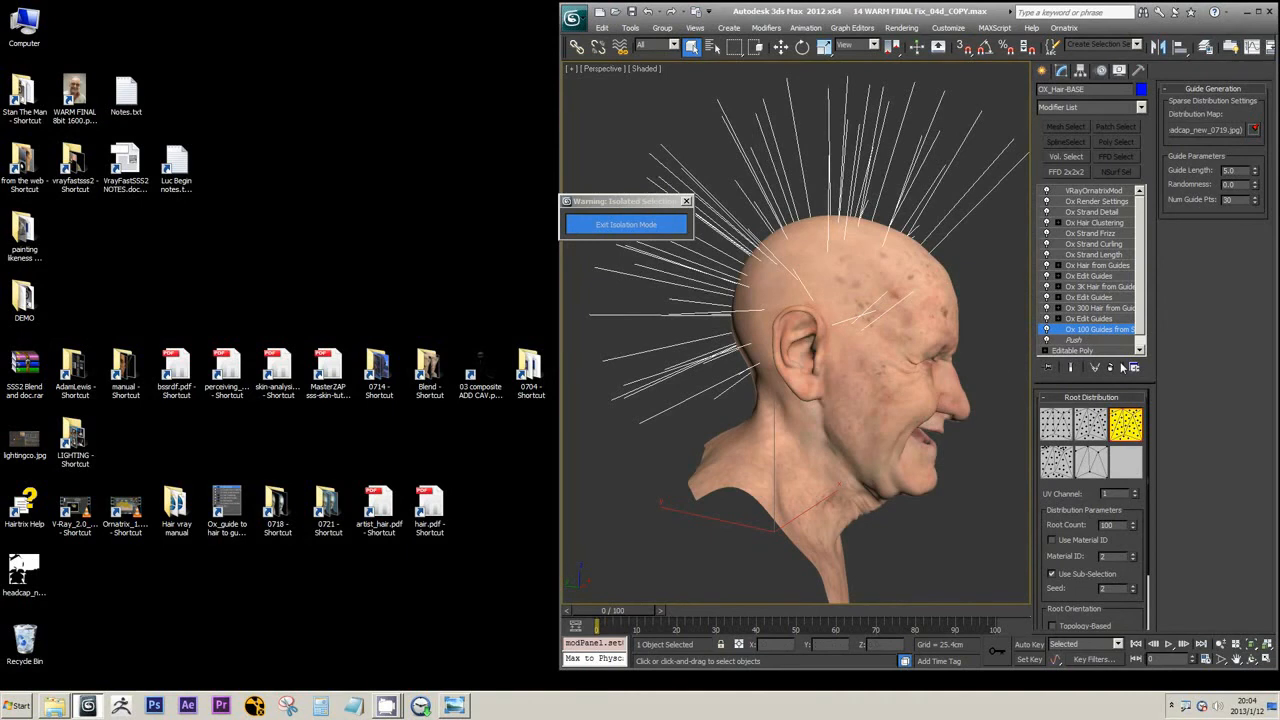
{"action": "middle_click_drag", "start_coordinate": [972, 297], "coordinate": [903, 289], "text": "alt"}
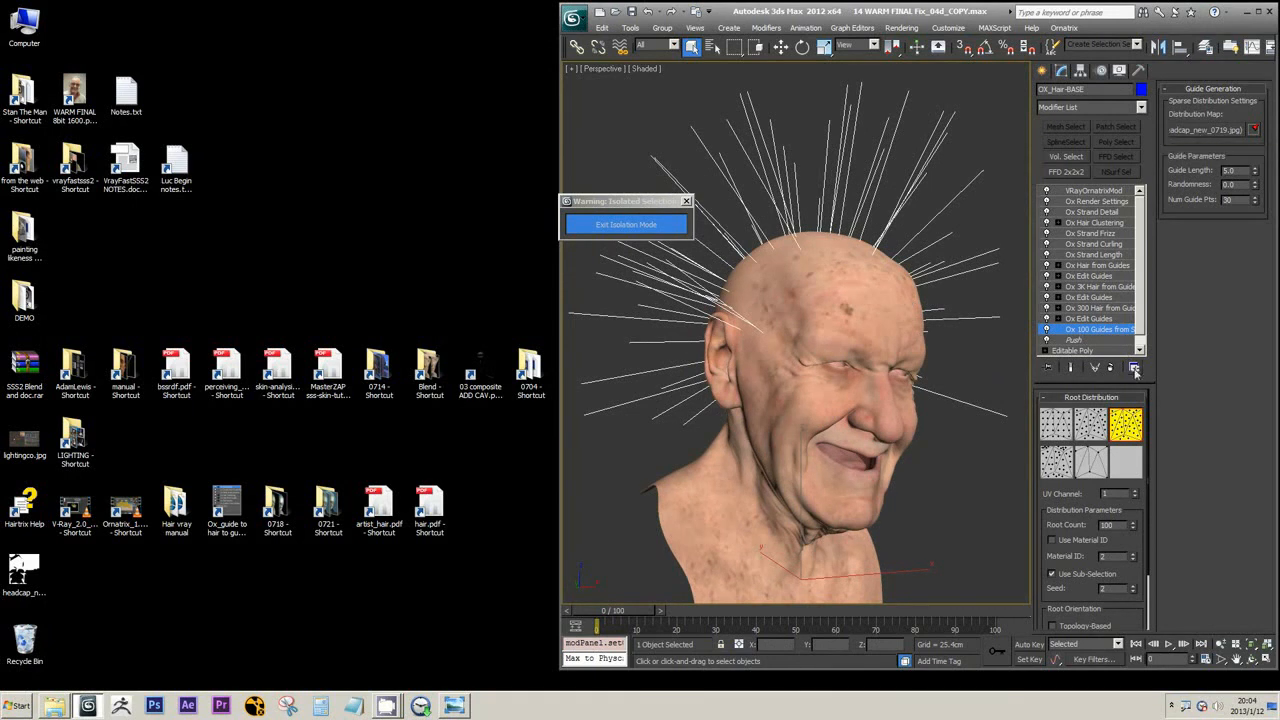
{"action": "double_click", "coordinate": [1115, 526]}
Compare the straight guides with the combed result of the lowest Ox Edit Guides modifier, and turn on its brush mode
{"action": "left_click", "coordinate": [1095, 319]}
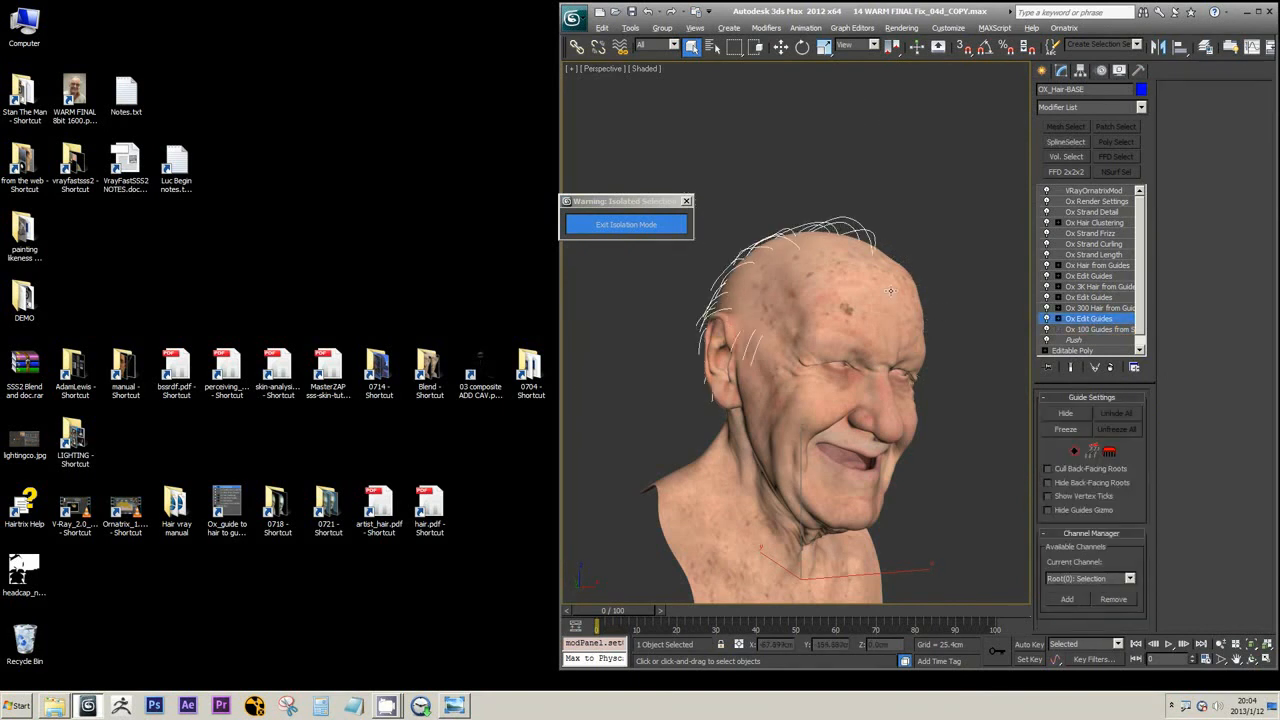
{"action": "mouse_move", "coordinate": [939, 304]}
{"action": "middle_mouse_down", "text": "alt"}
{"action": "mouse_move", "coordinate": [905, 305]}
{"action": "mouse_move", "coordinate": [937, 306]}
{"action": "middle_mouse_up", "text": "alt"}
{"action": "left_click", "coordinate": [1110, 330]}
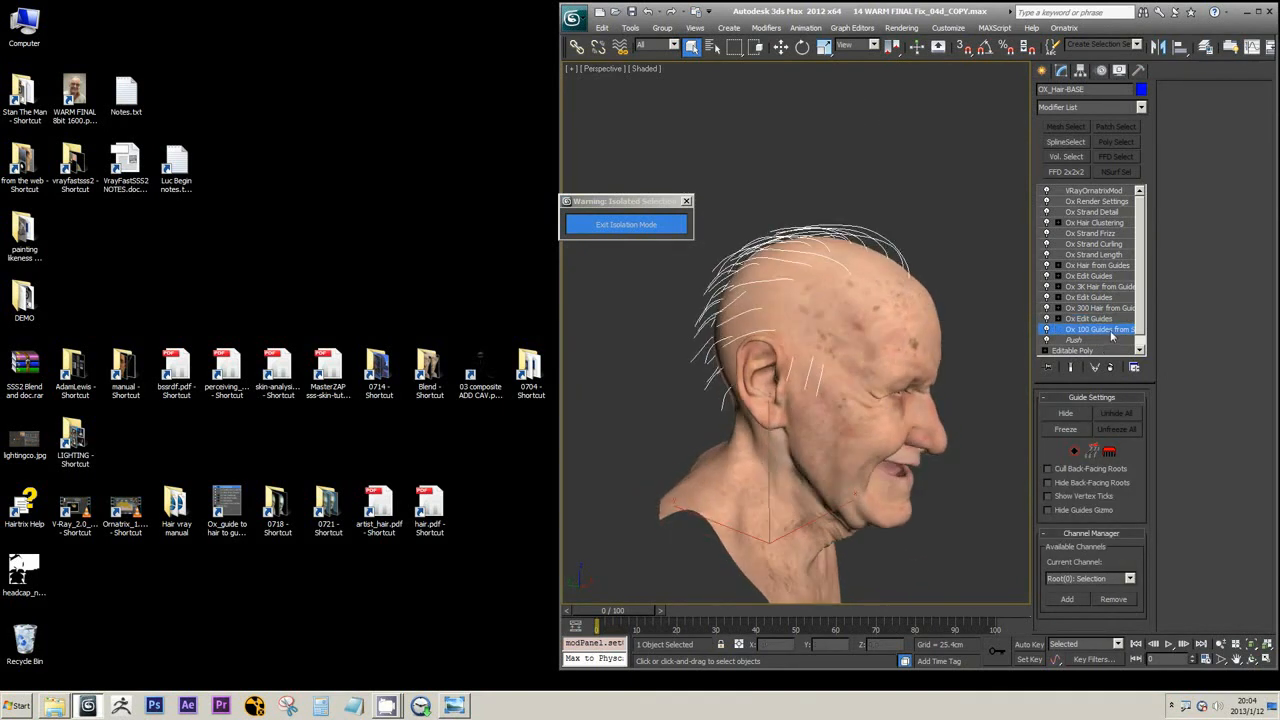
{"action": "left_click", "coordinate": [1112, 319]}
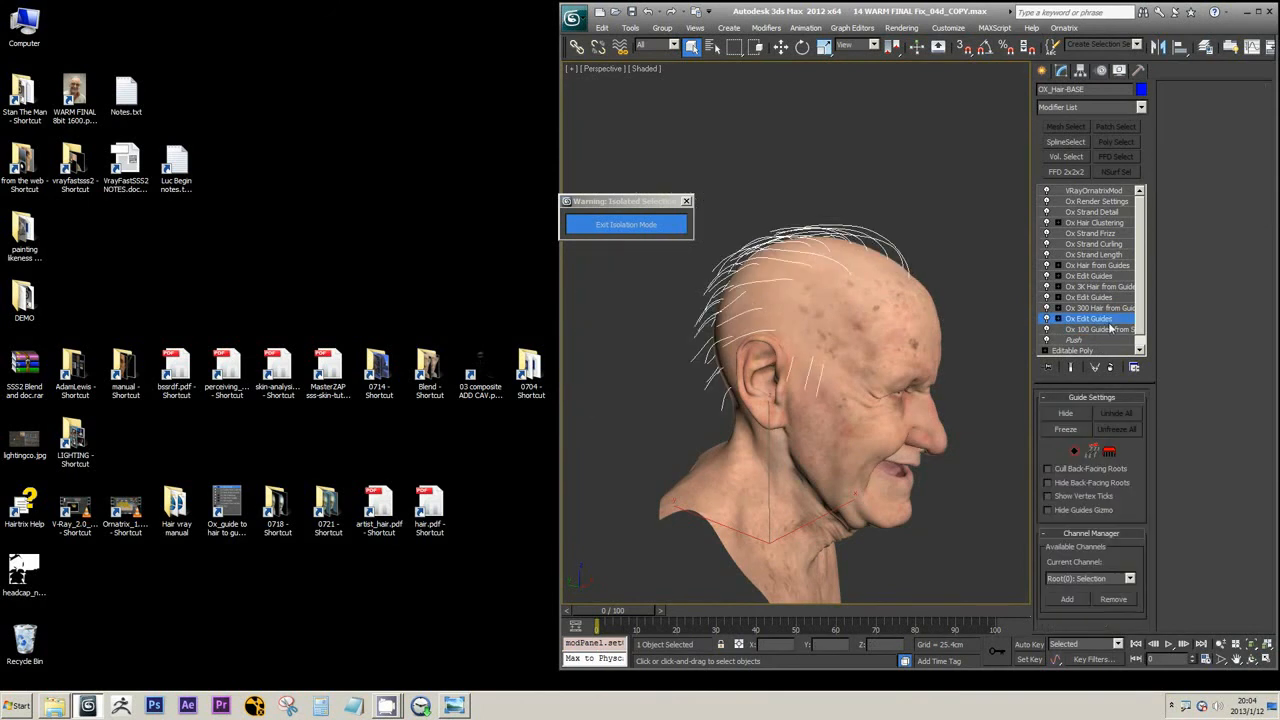
{"action": "left_click", "coordinate": [1110, 328]}
{"action": "left_click", "coordinate": [1107, 320]}
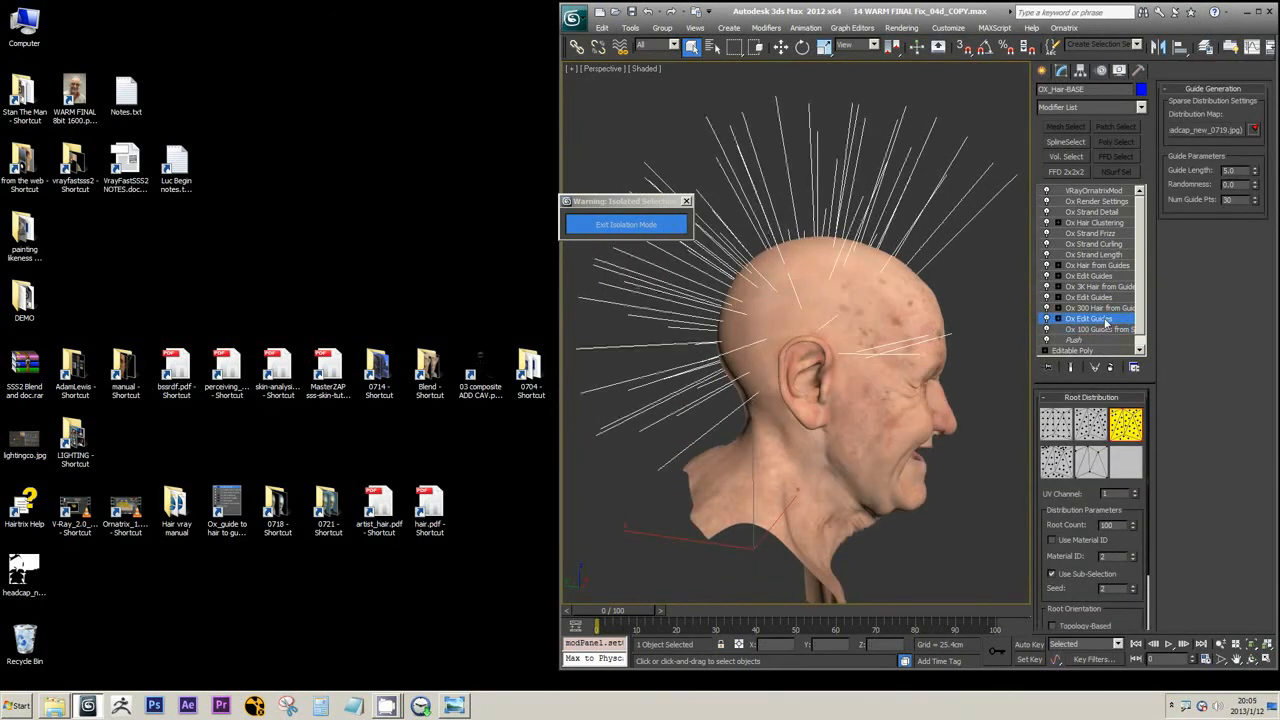
{"action": "mouse_move", "coordinate": [899, 312]}
{"action": "middle_mouse_down", "text": "alt"}
{"action": "mouse_move", "coordinate": [922, 311]}
{"action": "mouse_move", "coordinate": [889, 307]}
{"action": "middle_mouse_up", "text": "alt"}
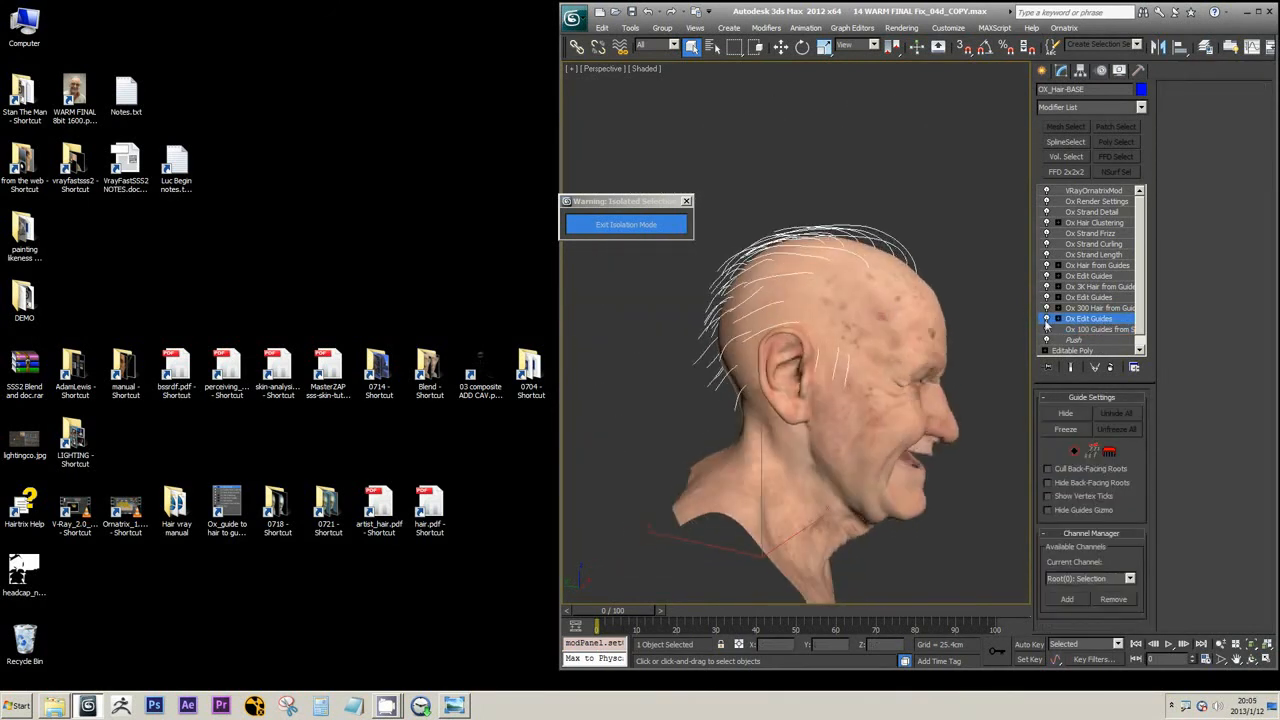
{"action": "left_click", "coordinate": [1109, 451]}
{"action": "mouse_move", "coordinate": [955, 330]}
{"action": "middle_mouse_down", "text": "alt"}
{"action": "mouse_move", "coordinate": [897, 320]}
{"action": "mouse_move", "coordinate": [929, 263]}
{"action": "mouse_move", "coordinate": [946, 289]}
{"action": "mouse_move", "coordinate": [977, 251]}
{"action": "mouse_move", "coordinate": [882, 299]}
{"action": "mouse_move", "coordinate": [860, 250]}
{"action": "mouse_move", "coordinate": [945, 220]}
{"action": "middle_mouse_up", "text": "alt"}
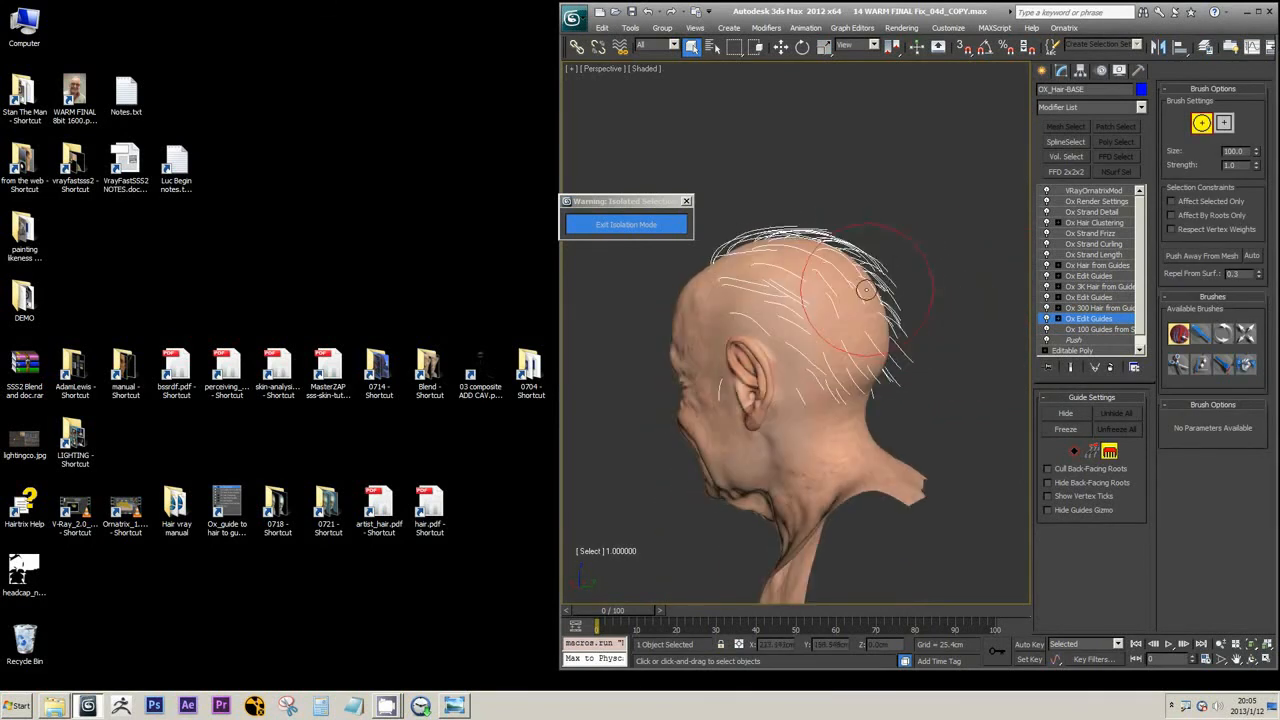
Return to Ox 100 Guides from Surface and examine the Randomness setting and the guide directions around the head
{"action": "left_click", "coordinate": [1086, 329]}
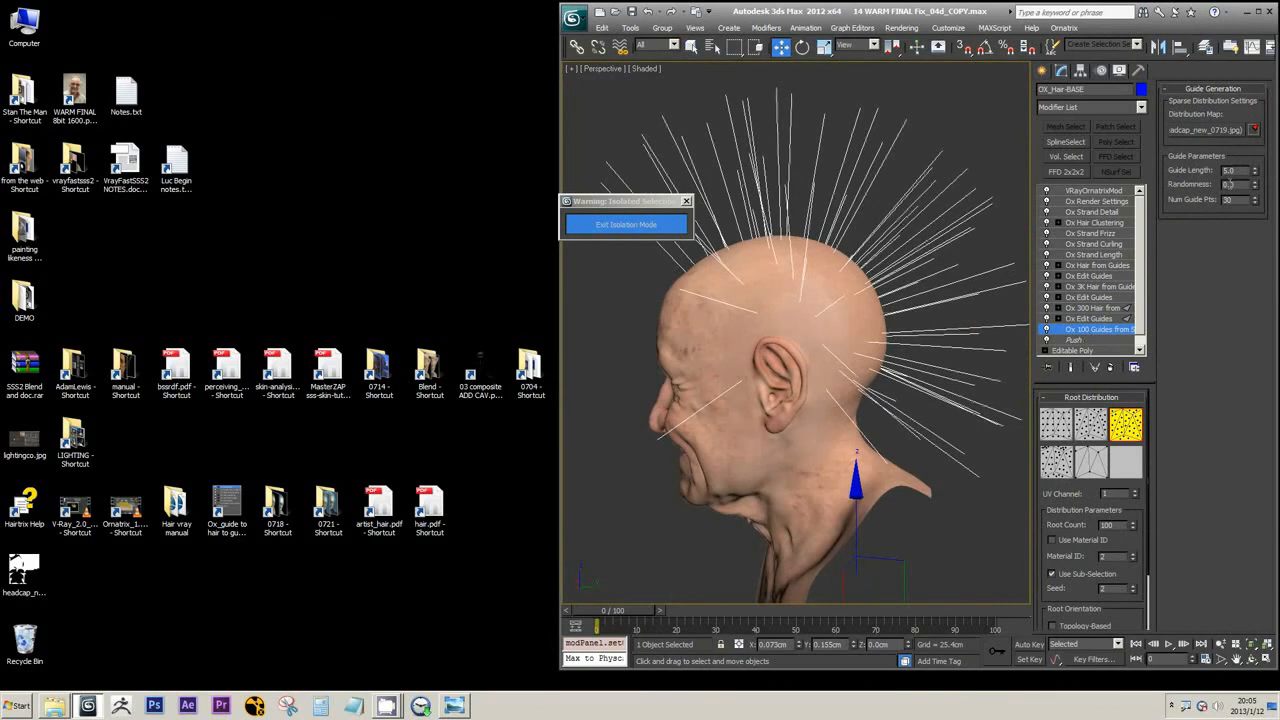
{"action": "left_click_drag", "start_coordinate": [1240, 186], "coordinate": [1204, 187]}
{"action": "middle_click_drag", "start_coordinate": [874, 190], "coordinate": [978, 234]}
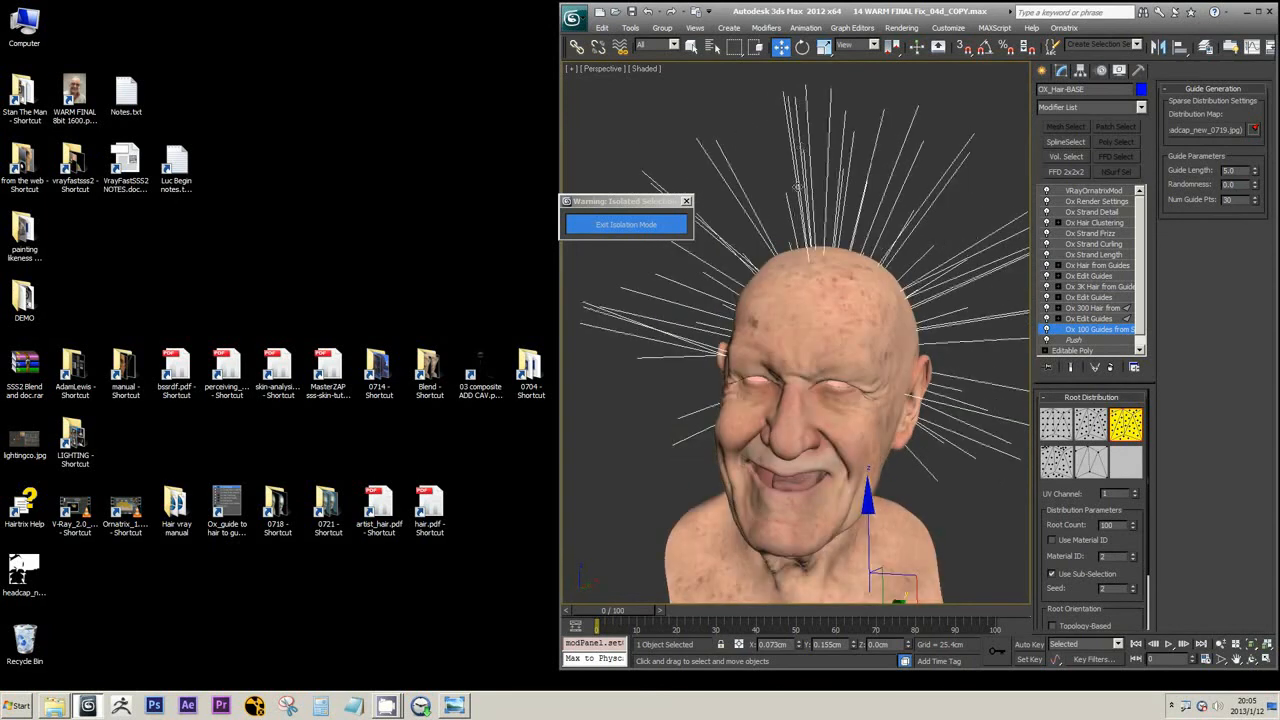
{"action": "middle_click_drag", "start_coordinate": [797, 186], "coordinate": [880, 190], "text": "alt"}
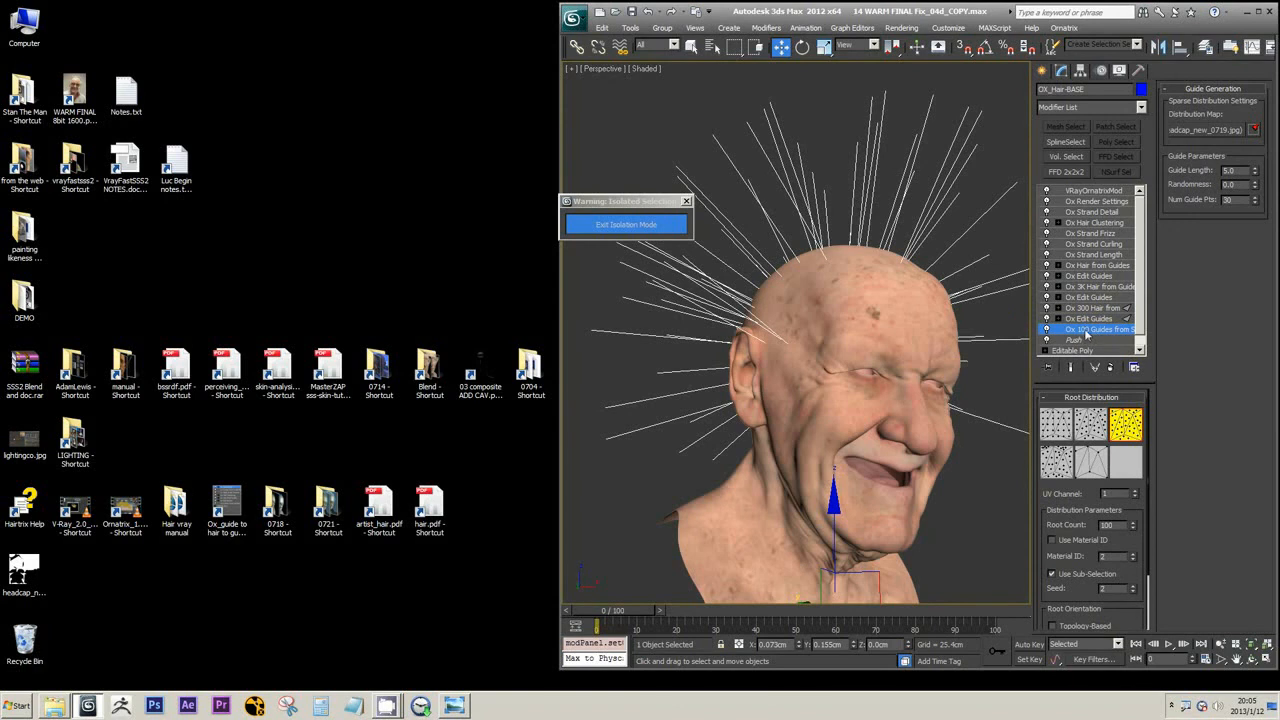
Select the lowest Ox Edit Guides modifier and inspect the combed guides up close on both sides of the head
{"action": "left_click", "coordinate": [1088, 318]}
{"action": "mouse_move", "coordinate": [986, 323]}
{"action": "middle_mouse_down", "text": "alt"}
{"action": "mouse_move", "coordinate": [891, 309]}
{"action": "mouse_move", "coordinate": [920, 277]}
{"action": "mouse_move", "coordinate": [849, 268]}
{"action": "mouse_move", "coordinate": [760, 280]}
{"action": "middle_mouse_up", "text": "alt"}
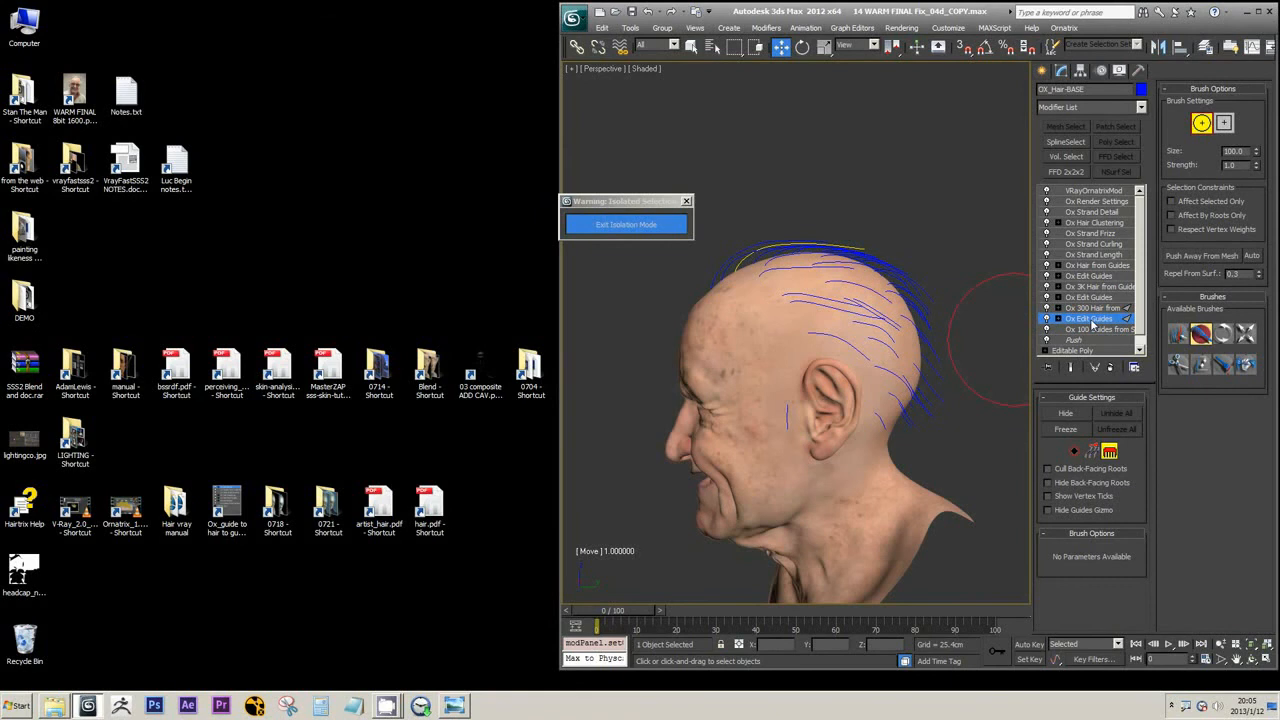
{"action": "middle_click_drag", "start_coordinate": [848, 435], "coordinate": [909, 415], "text": "alt"}
{"action": "scroll", "coordinate": [844, 290], "scroll_direction": "up", "scroll_amount": 3}
{"action": "middle_click_drag", "start_coordinate": [802, 298], "coordinate": [830, 288], "text": "alt"}
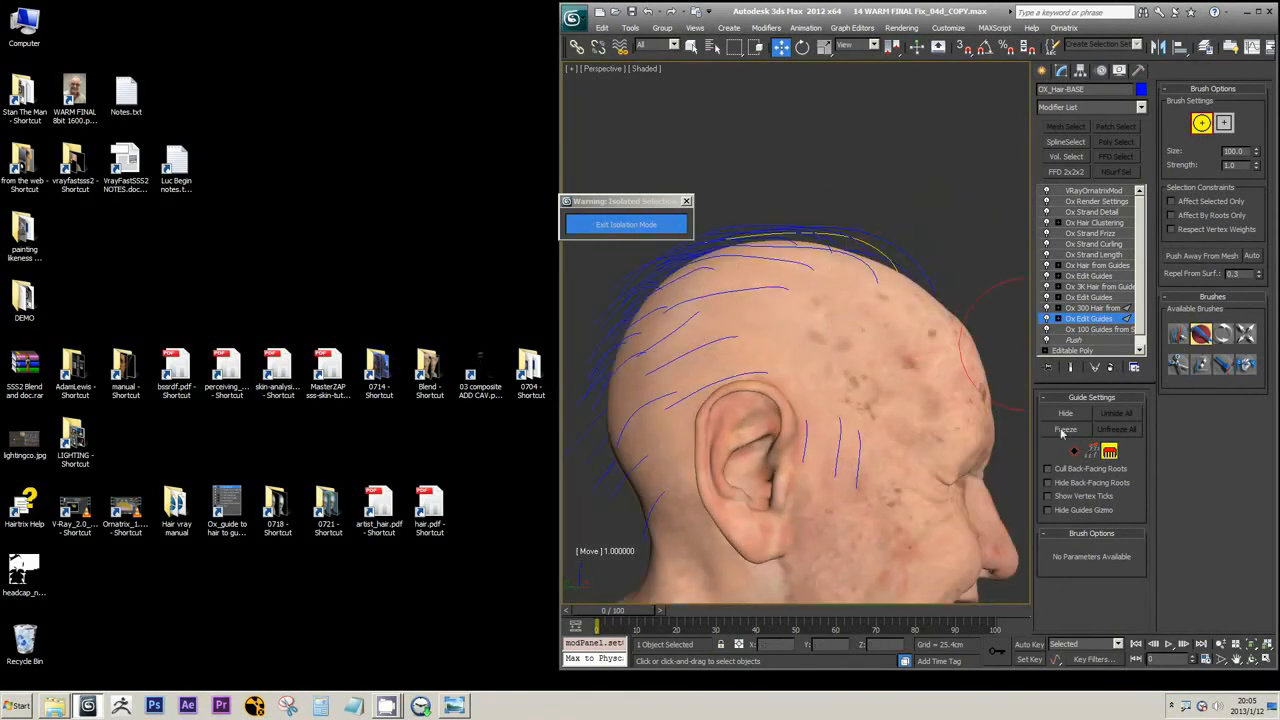
Try the Select brush, switch back to the Move brush with Affect Selected Only enabled, and inspect the combed guides around the head
{"action": "left_click", "coordinate": [1178, 334]}
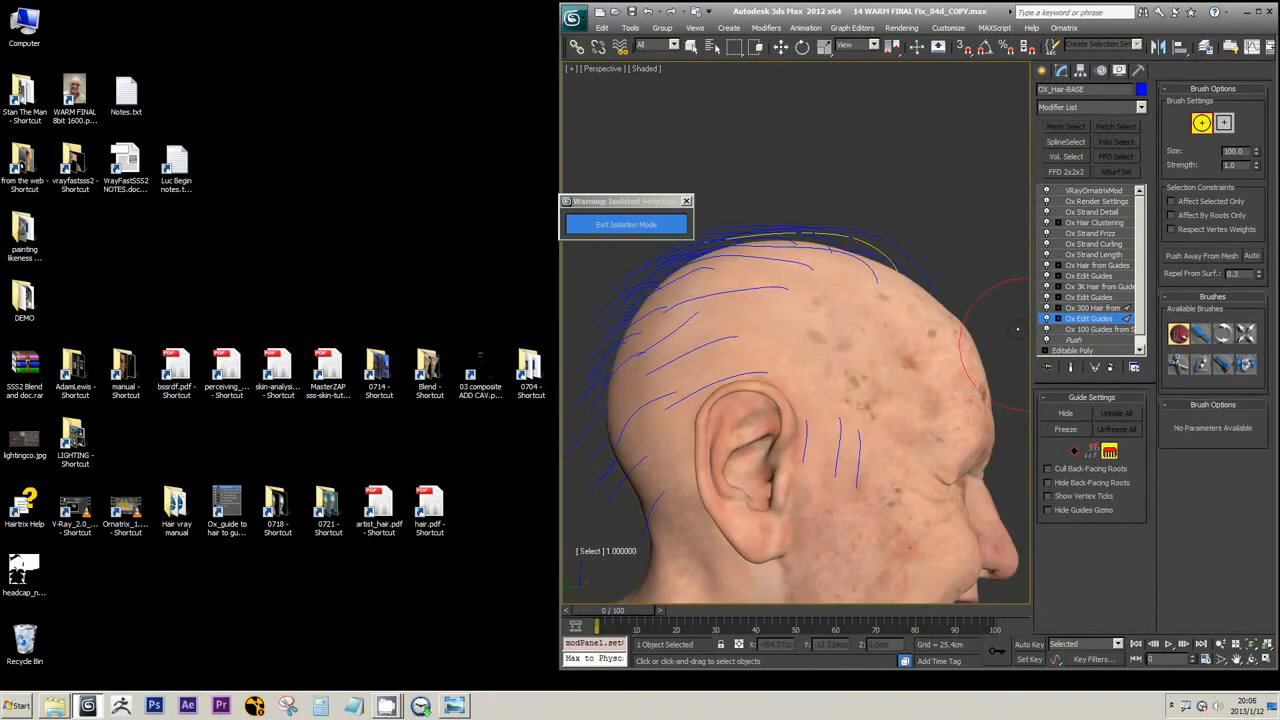
{"action": "left_click", "coordinate": [1200, 334]}
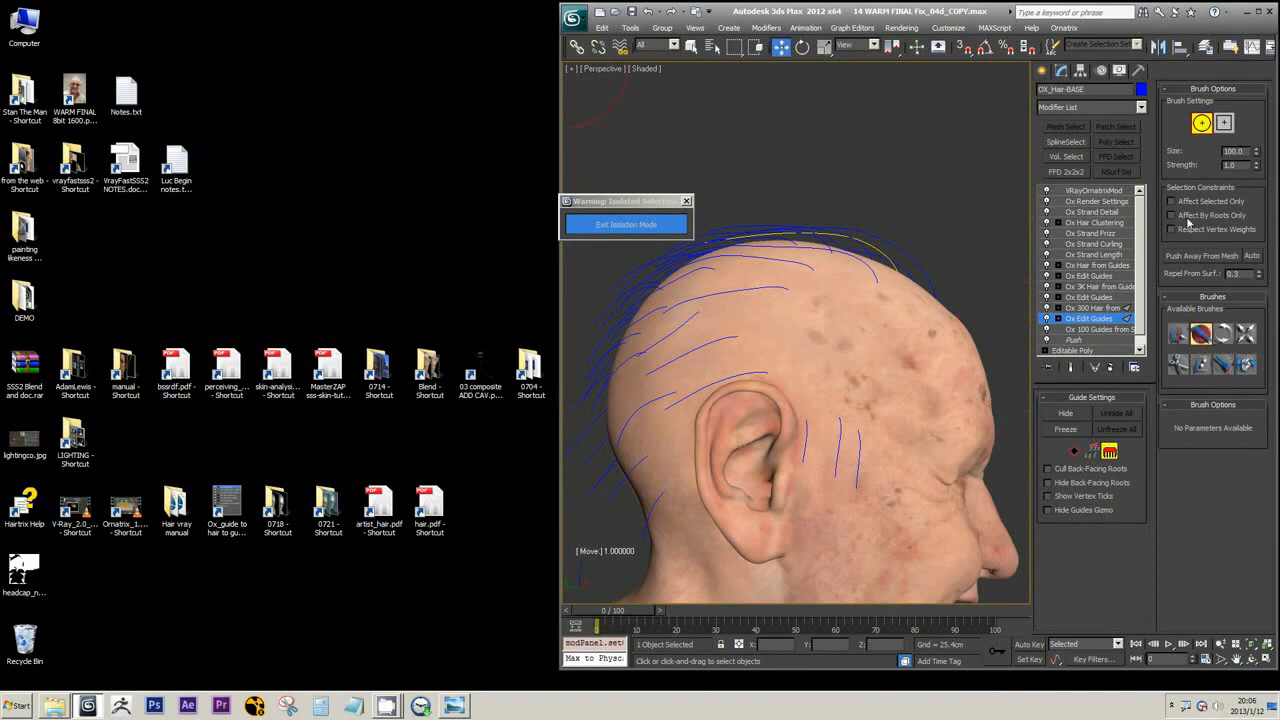
{"action": "left_click", "coordinate": [1198, 207]}
{"action": "middle_click_drag", "start_coordinate": [963, 380], "coordinate": [880, 300], "text": "alt"}
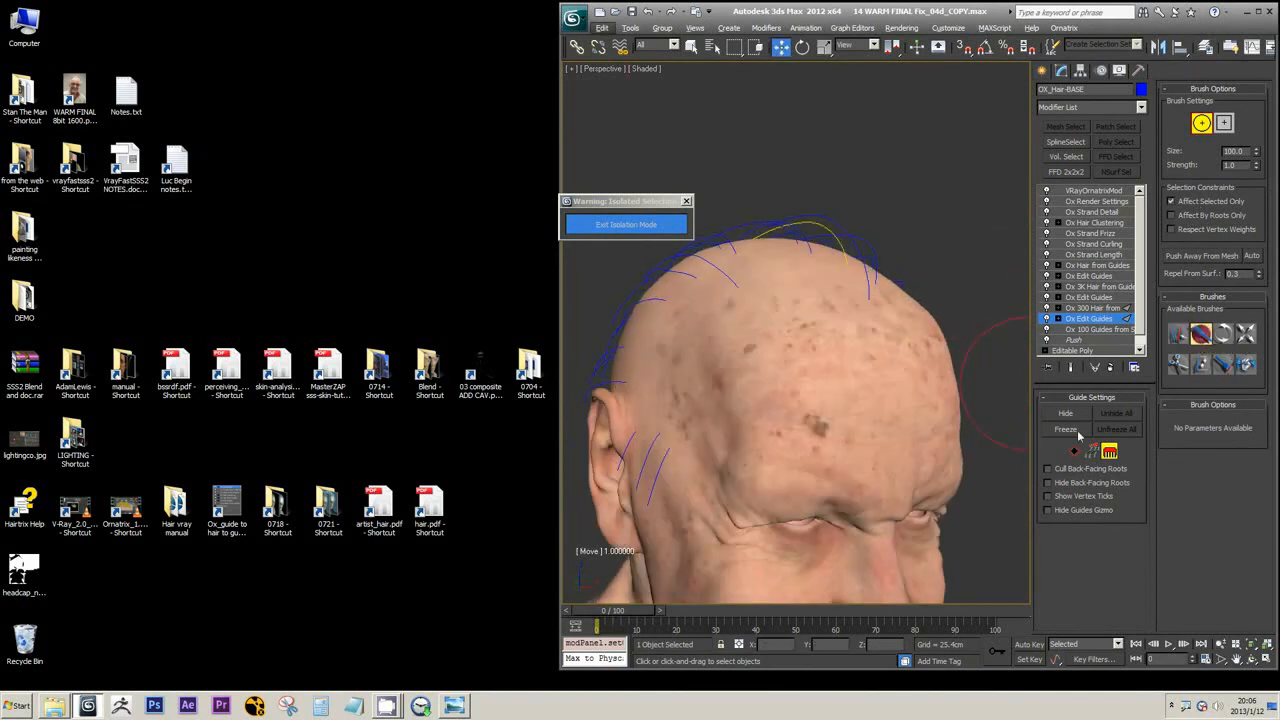
{"action": "middle_click_drag", "start_coordinate": [915, 250], "coordinate": [943, 268], "text": "alt"}
{"action": "middle_click_drag", "start_coordinate": [718, 424], "coordinate": [880, 360], "text": "alt"}
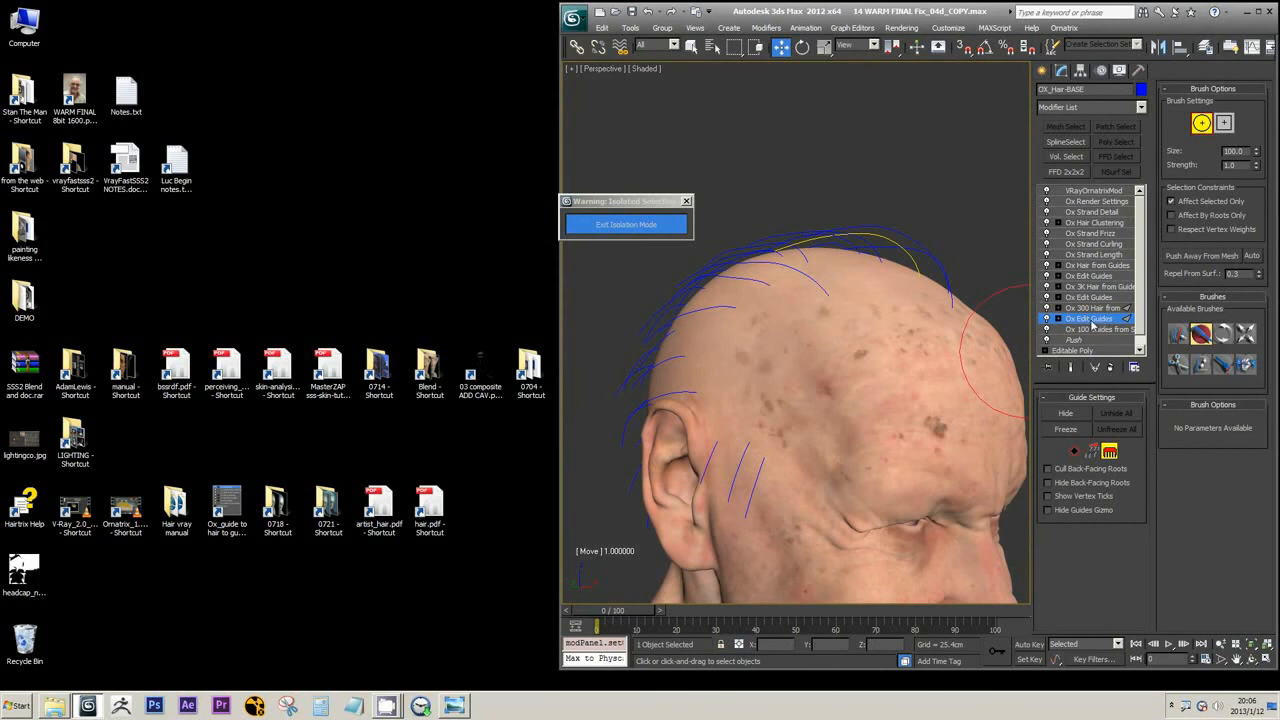
{"action": "middle_click_drag", "start_coordinate": [812, 345], "coordinate": [889, 338], "text": "alt"}
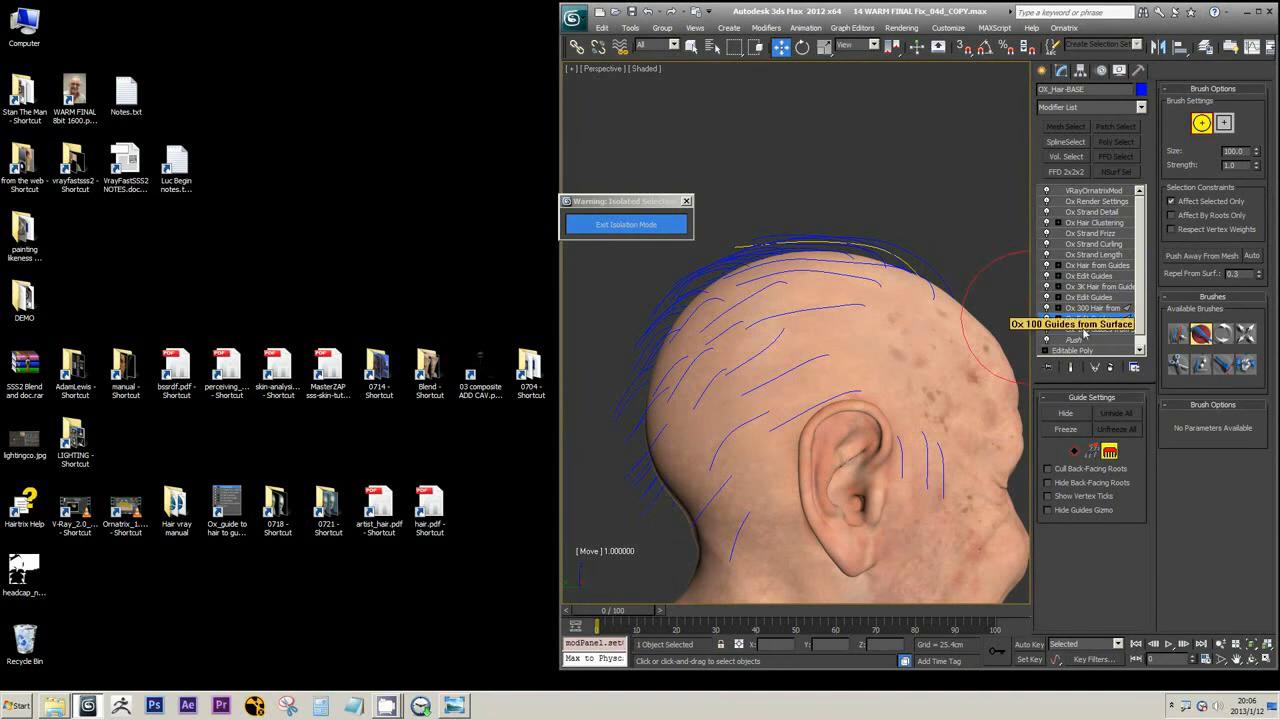
Compare the Ox 300 Hair from Guides result with the Ox 100 Guides from Surface modifier and its root count
{"action": "left_click", "coordinate": [1100, 308]}
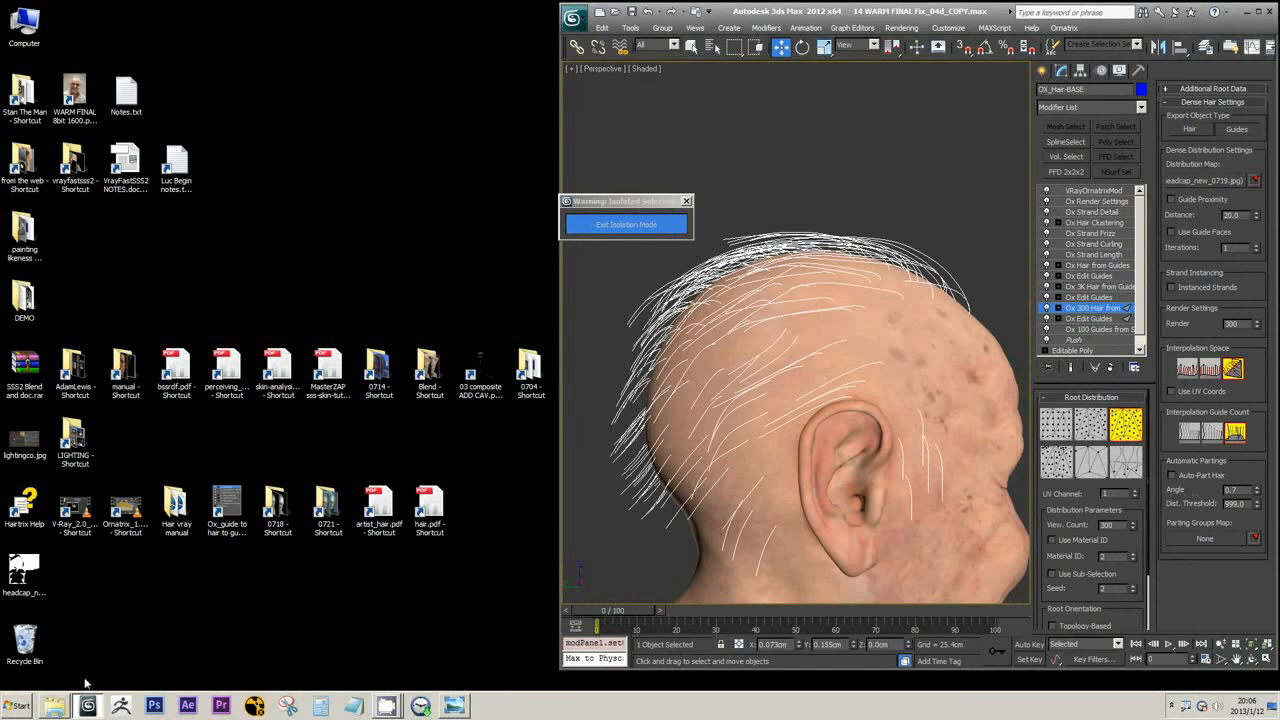
{"action": "left_click", "coordinate": [1094, 330]}
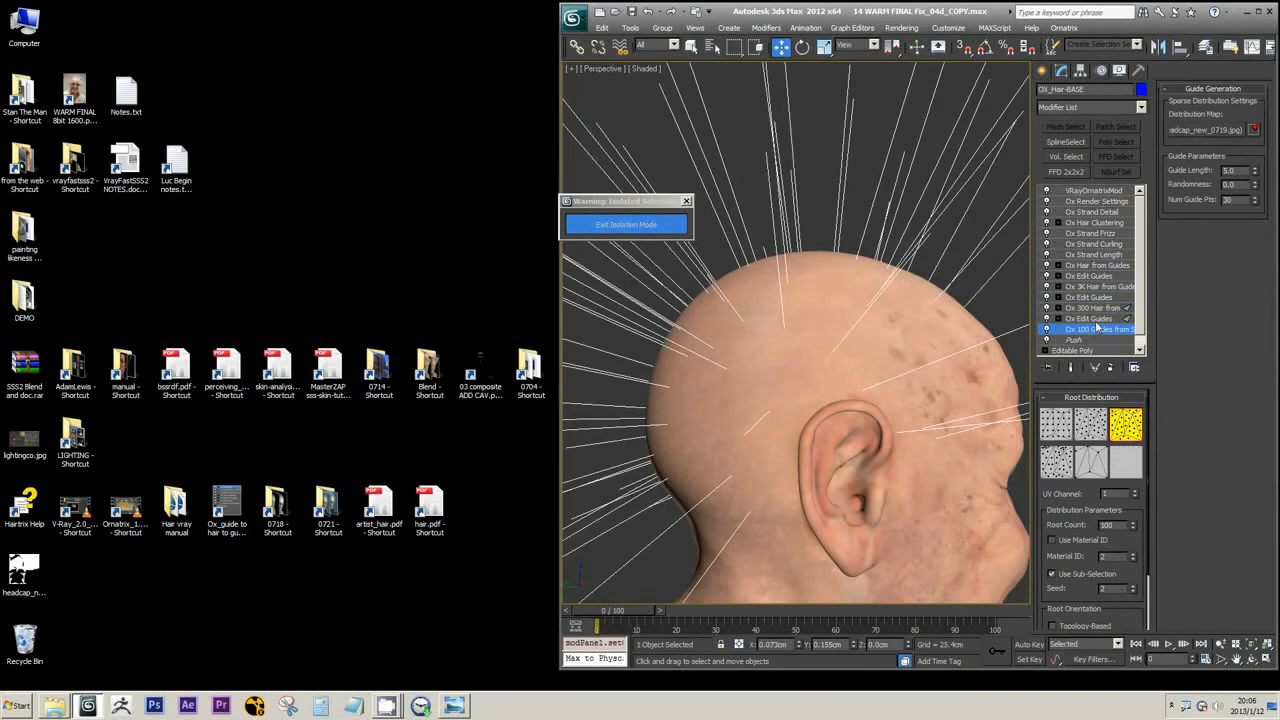
{"action": "double_click", "coordinate": [1108, 525]}
{"action": "left_click", "coordinate": [1090, 308]}
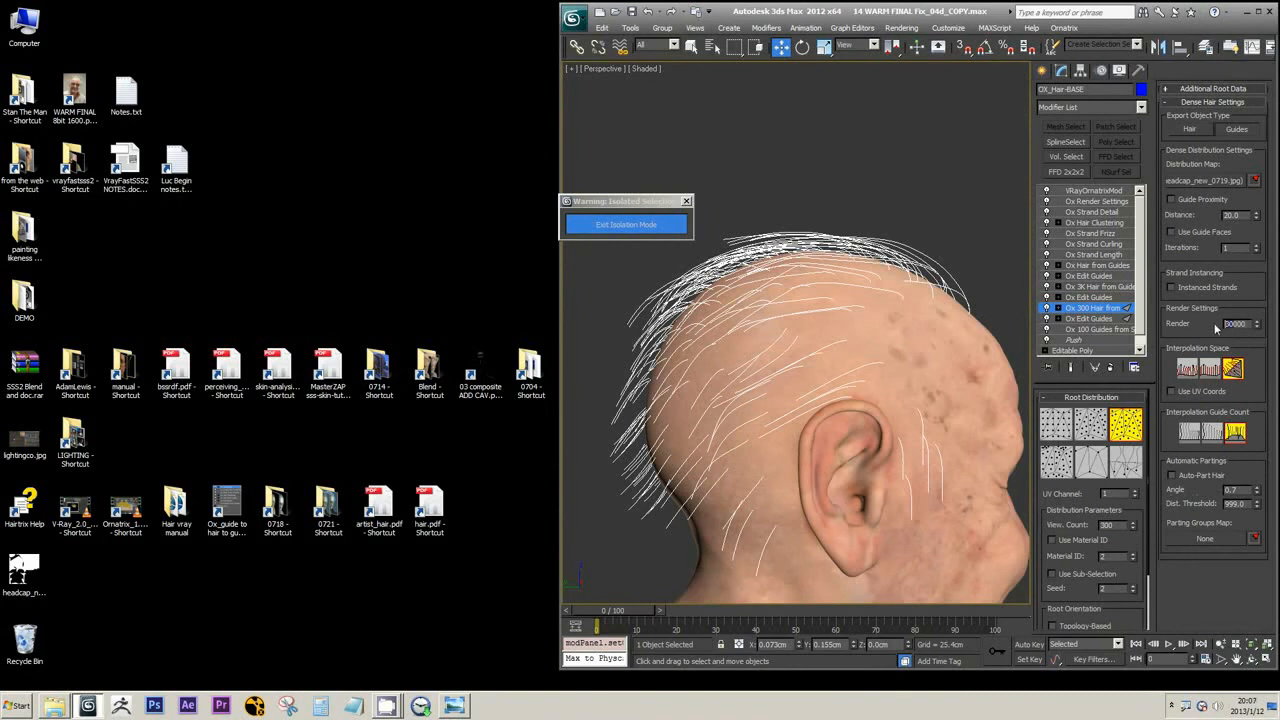
Try a render hair count of 100000 in the Ox 300 Hair from Guides modifier and undo the change
{"action": "type", "text": "100000"}
{"action": "left_click", "coordinate": [652, 13]}
{"action": "left_click", "coordinate": [659, 13]}
{"action": "left_click", "coordinate": [648, 15]}
{"action": "double_click", "coordinate": [1108, 525]}
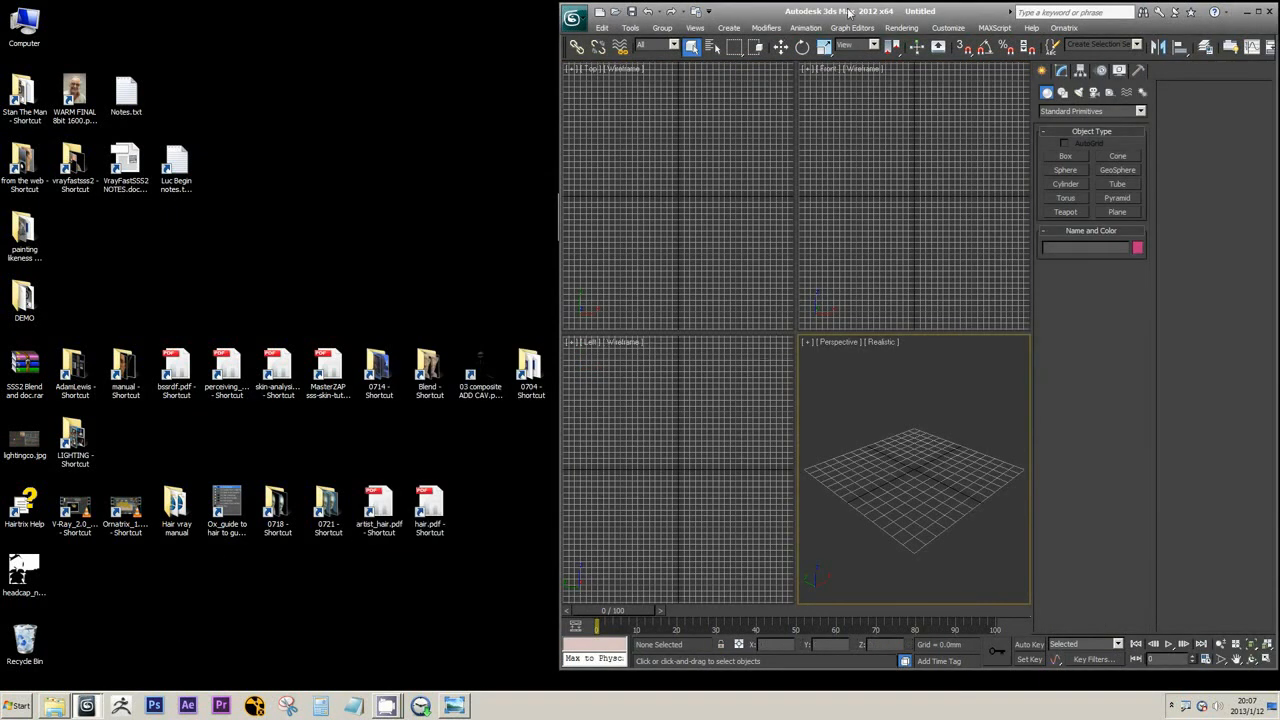
Open the recent scene Demo OX 01.max in the new untitled 3ds Max session
{"action": "left_click", "coordinate": [574, 19]}
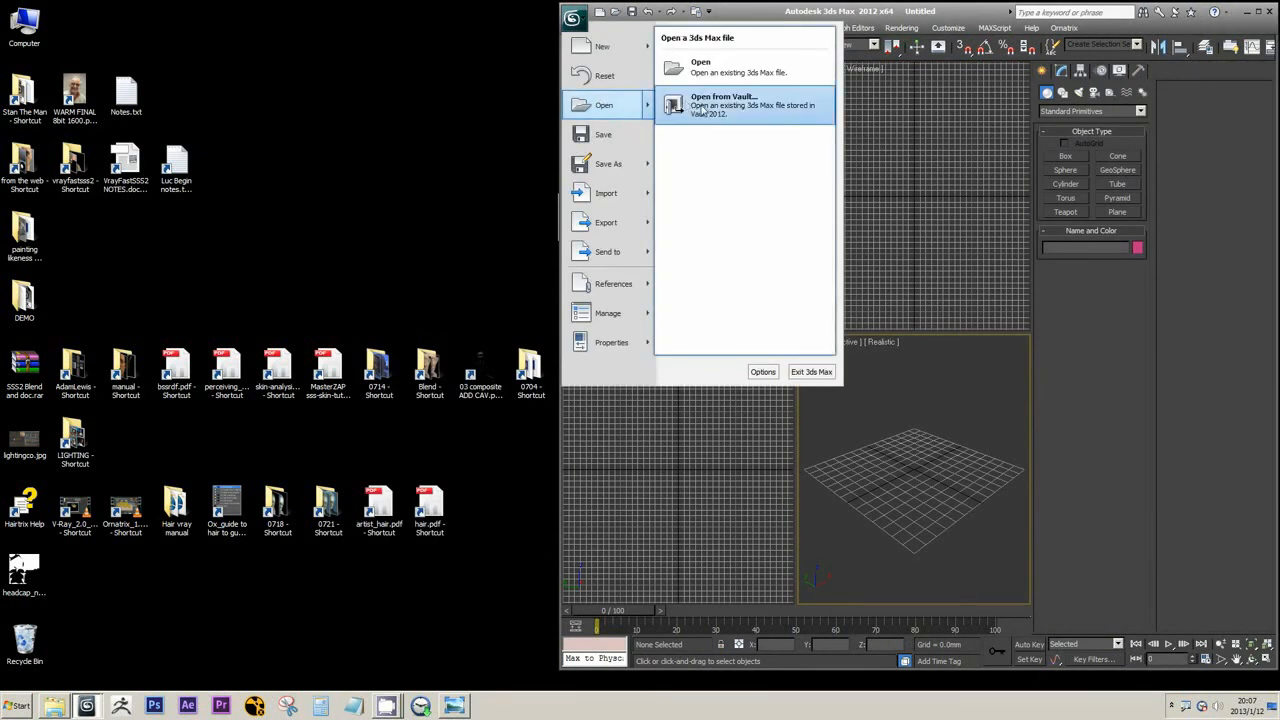
{"action": "left_click", "coordinate": [582, 24]}
{"action": "left_click", "coordinate": [576, 20]}
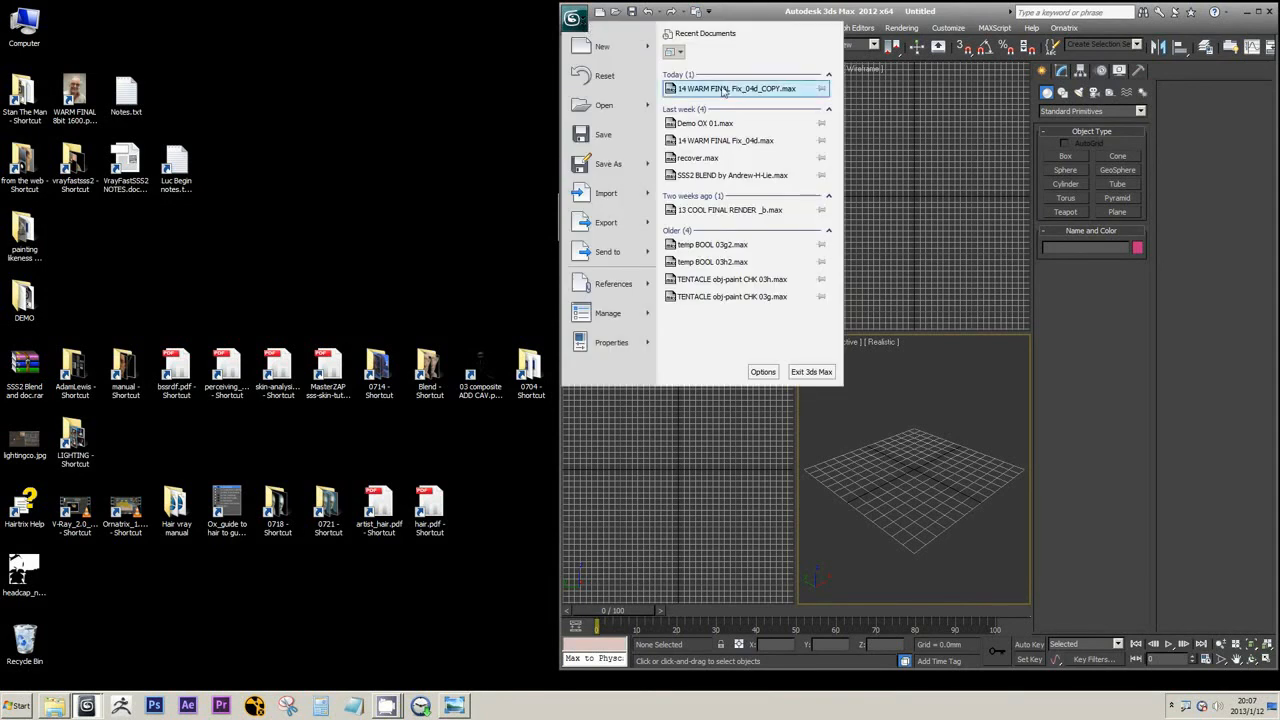
{"action": "left_click", "coordinate": [710, 124]}
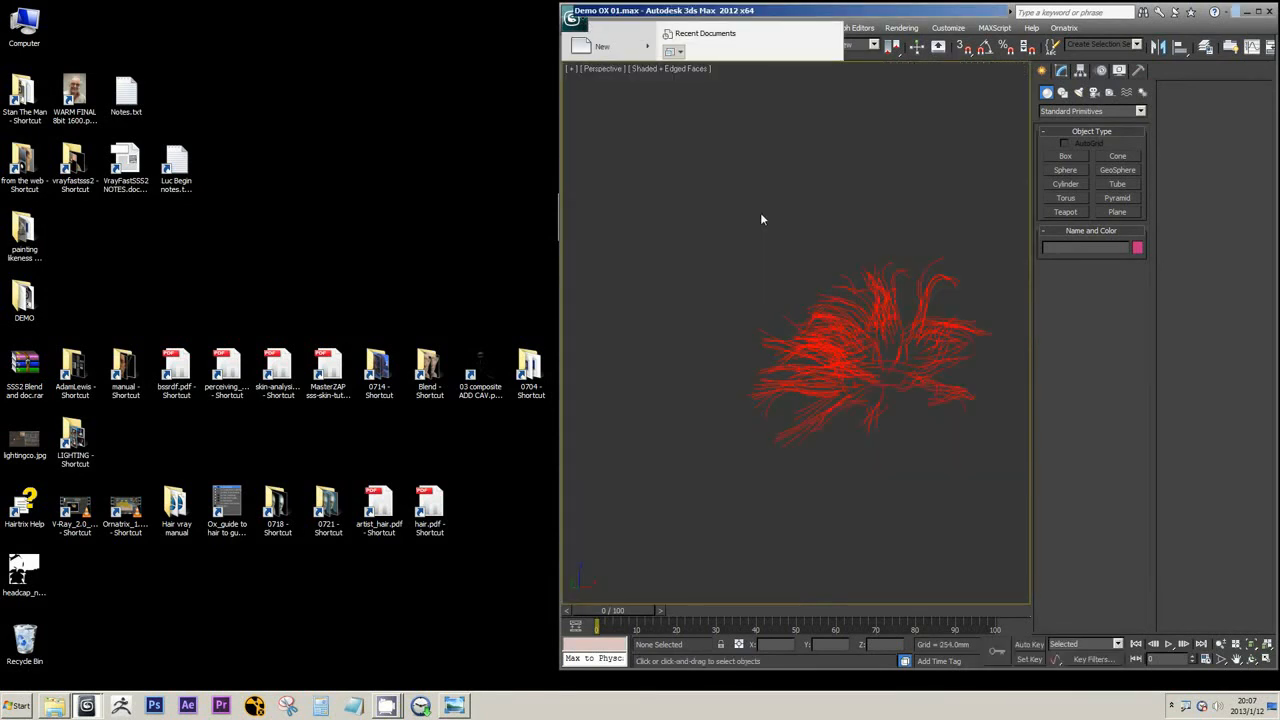
Select the MID_HEAD_0725 hair object and remove all its modifiers, leaving only the Editable Mesh
{"action": "left_click", "coordinate": [850, 300]}
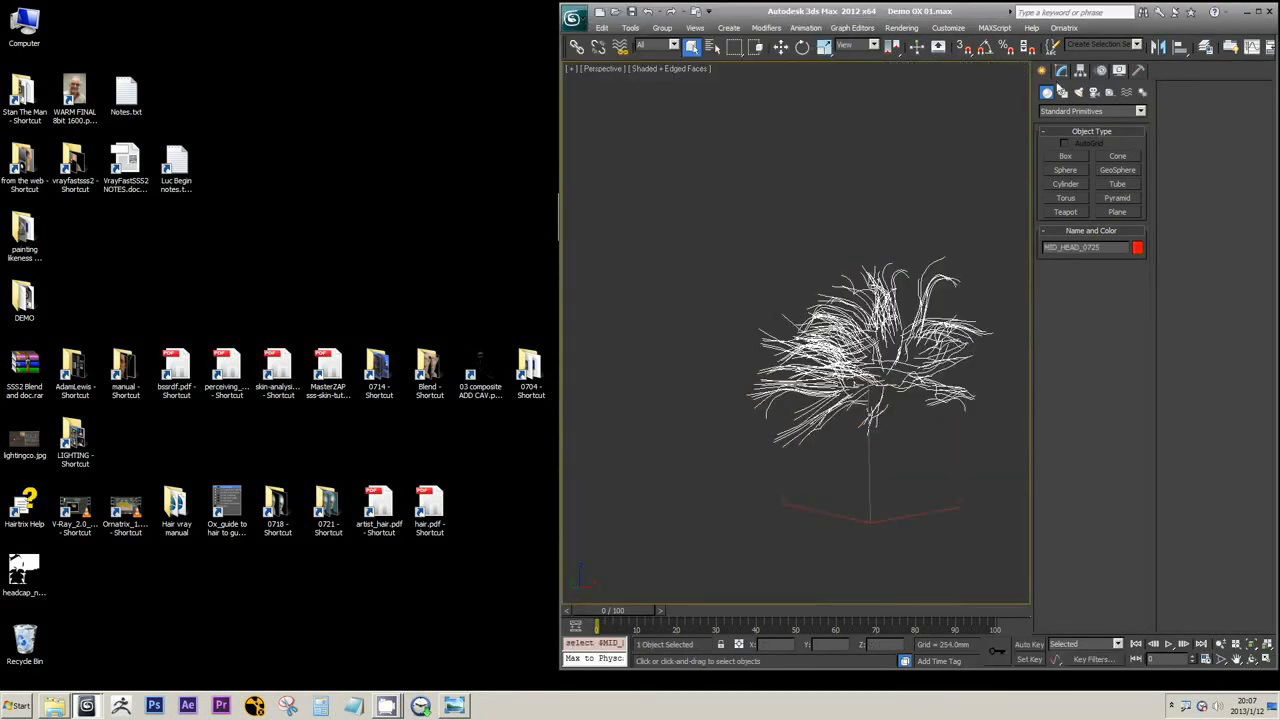
{"action": "left_click", "coordinate": [1062, 72]}
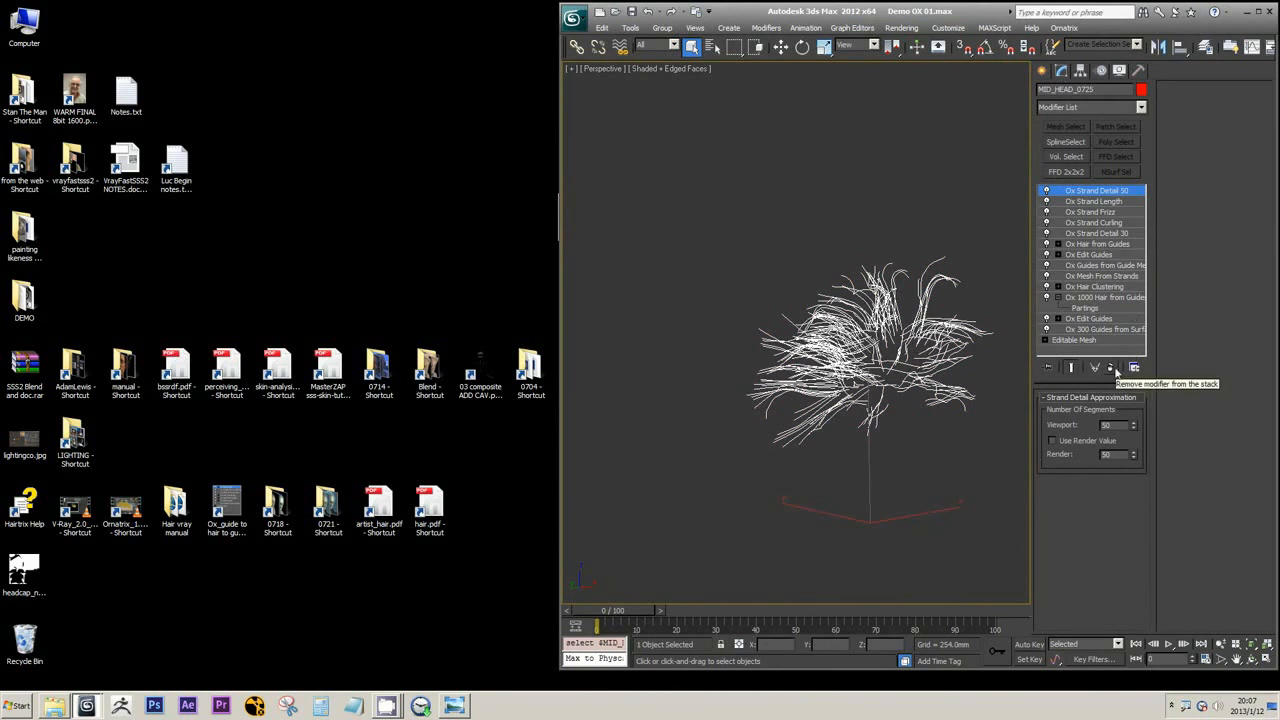
{"action": "left_click", "coordinate": [1115, 371]}
{"action": "left_click", "coordinate": [1115, 371]}
{"action": "left_click", "coordinate": [1115, 371]}
{"action": "left_click", "coordinate": [1115, 371]}
{"action": "left_click", "coordinate": [1115, 371]}
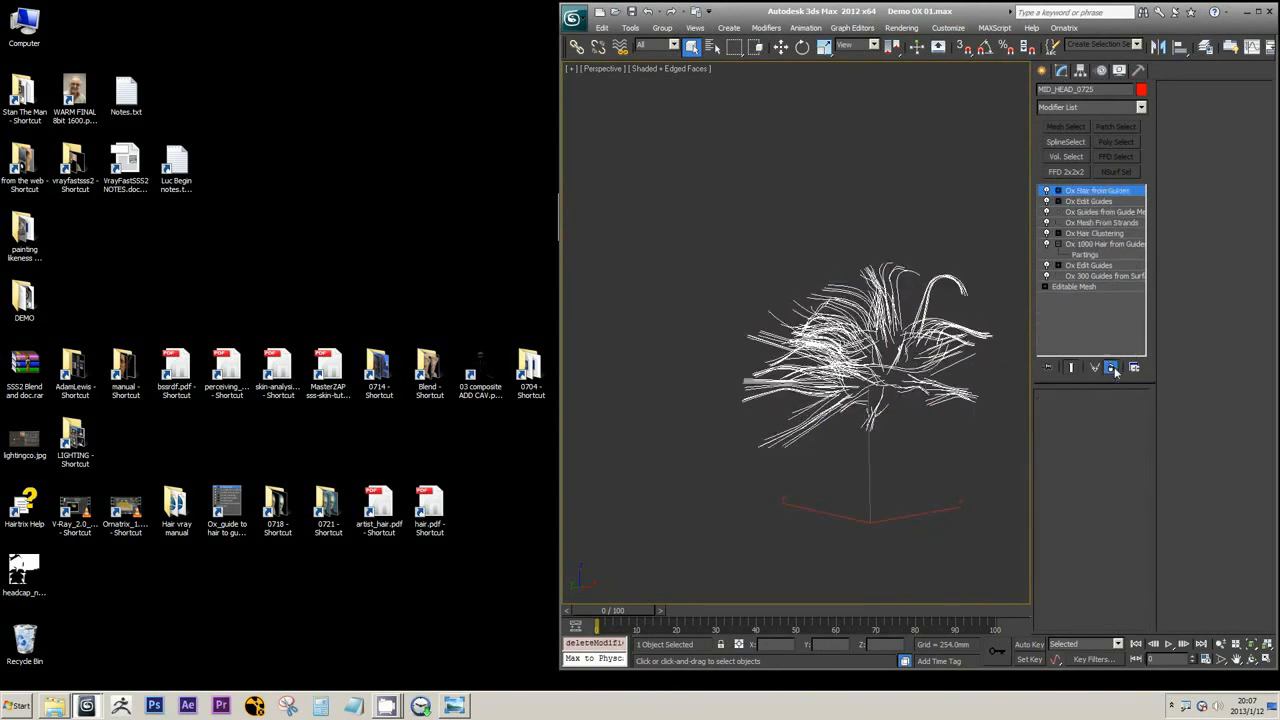
{"action": "left_click", "coordinate": [1115, 371]}
{"action": "left_click", "coordinate": [1115, 371]}
{"action": "left_click", "coordinate": [1115, 371]}
{"action": "left_click", "coordinate": [1115, 371]}
{"action": "left_click", "coordinate": [1115, 371]}
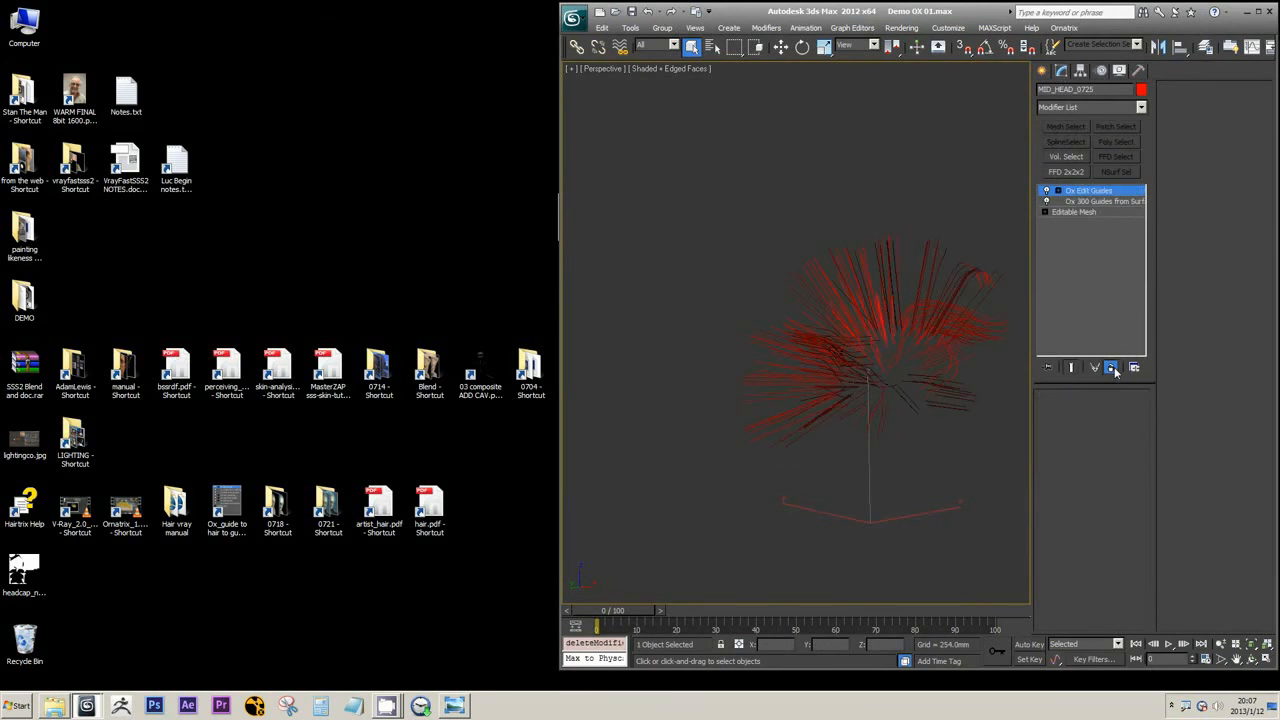
{"action": "left_click", "coordinate": [1115, 371]}
{"action": "left_click", "coordinate": [1115, 371]}
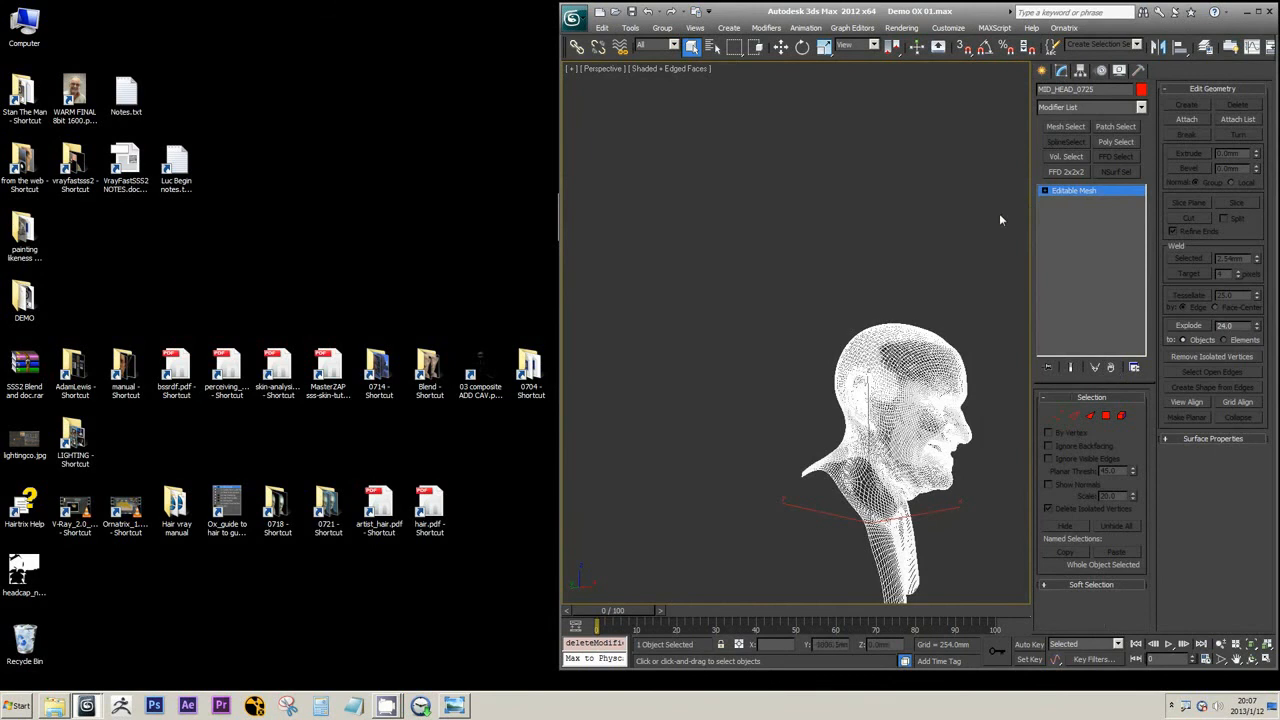
Place the demo session's window so the reference scene's modifier stack stays in view, and show the head shaded without edges
{"action": "left_click_drag", "start_coordinate": [833, 17], "coordinate": [588, 17]}
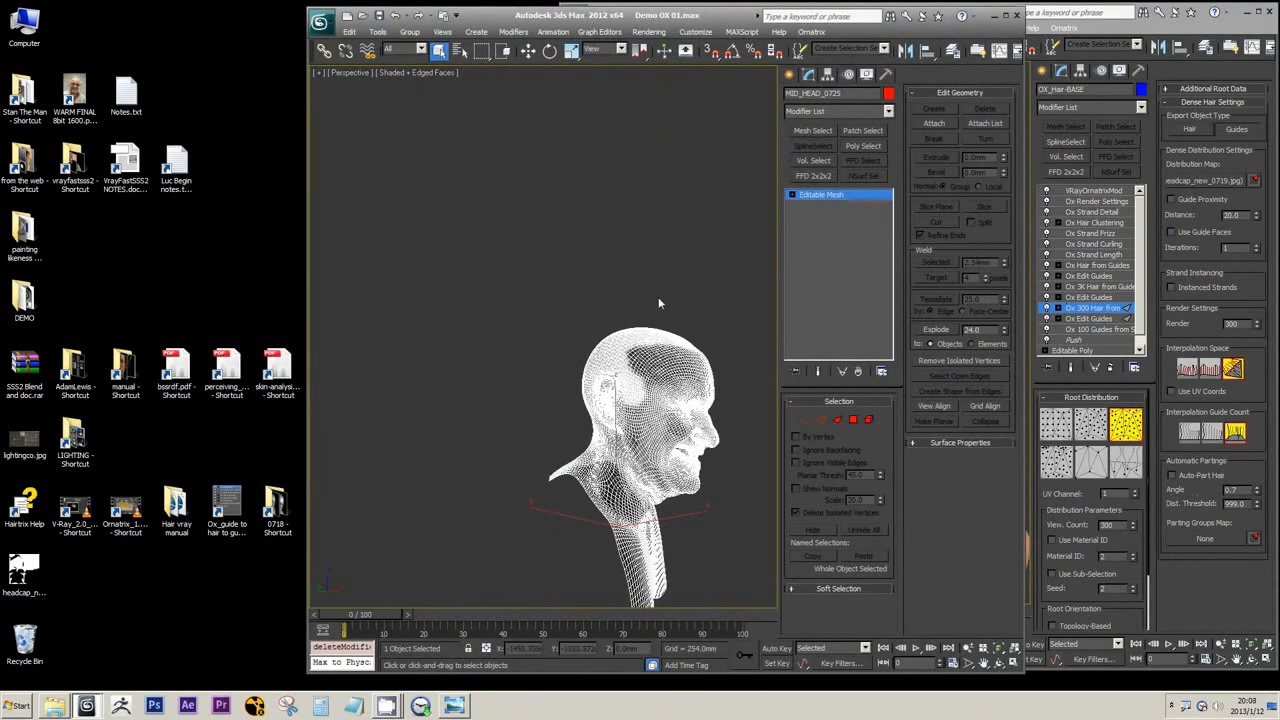
{"action": "mouse_move", "coordinate": [660, 303]}
{"action": "middle_mouse_down", "text": "alt"}
{"action": "mouse_move", "coordinate": [605, 290]}
{"action": "mouse_move", "coordinate": [657, 282]}
{"action": "middle_mouse_up", "text": "alt"}
{"action": "scroll", "coordinate": [606, 288], "scroll_direction": "up", "scroll_amount": 3}
{"action": "key", "text": "F3"}
{"action": "key", "text": "F3"}
{"action": "key", "text": "F4"}
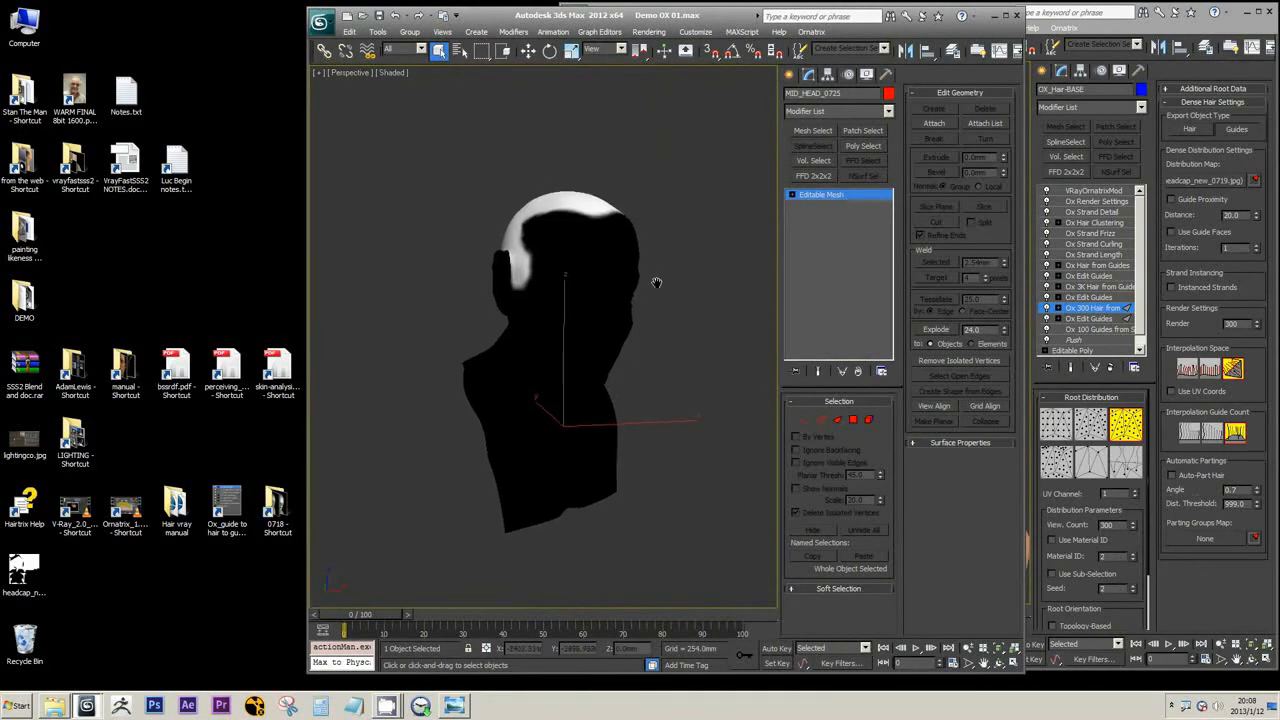
{"action": "scroll", "coordinate": [657, 282], "scroll_direction": "up", "scroll_amount": 3}
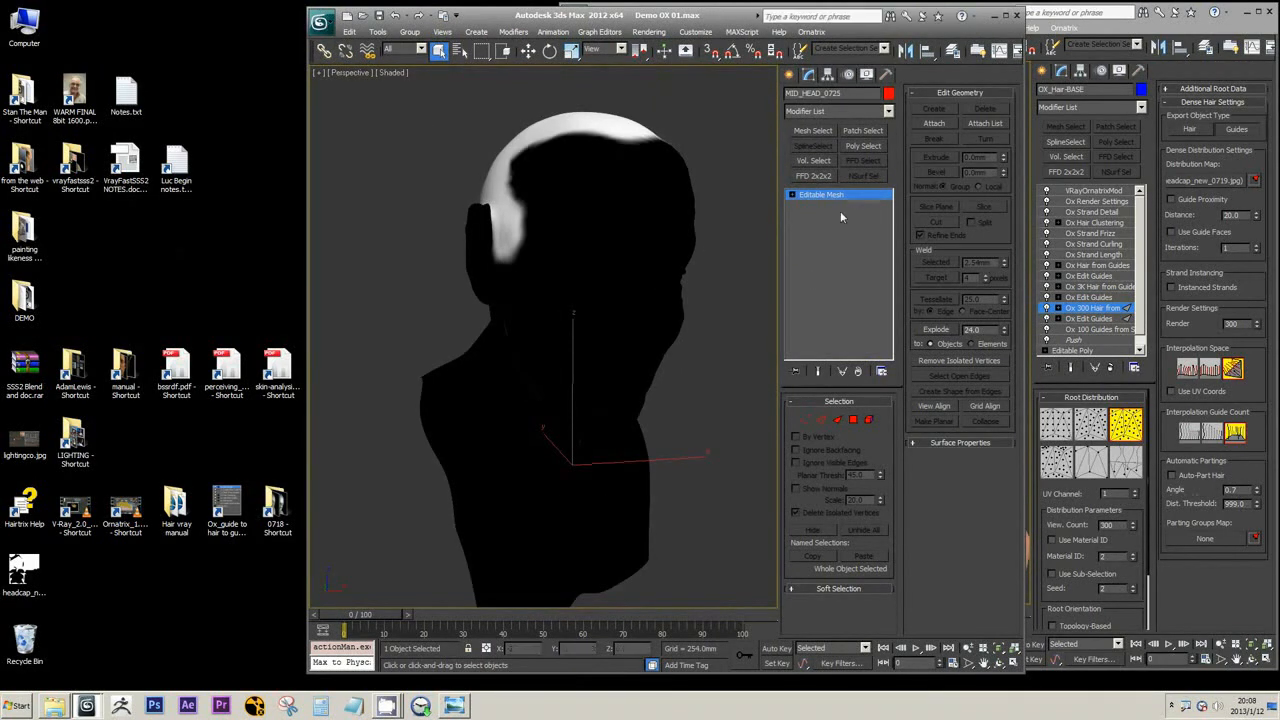
{"action": "left_click", "coordinate": [888, 111]}
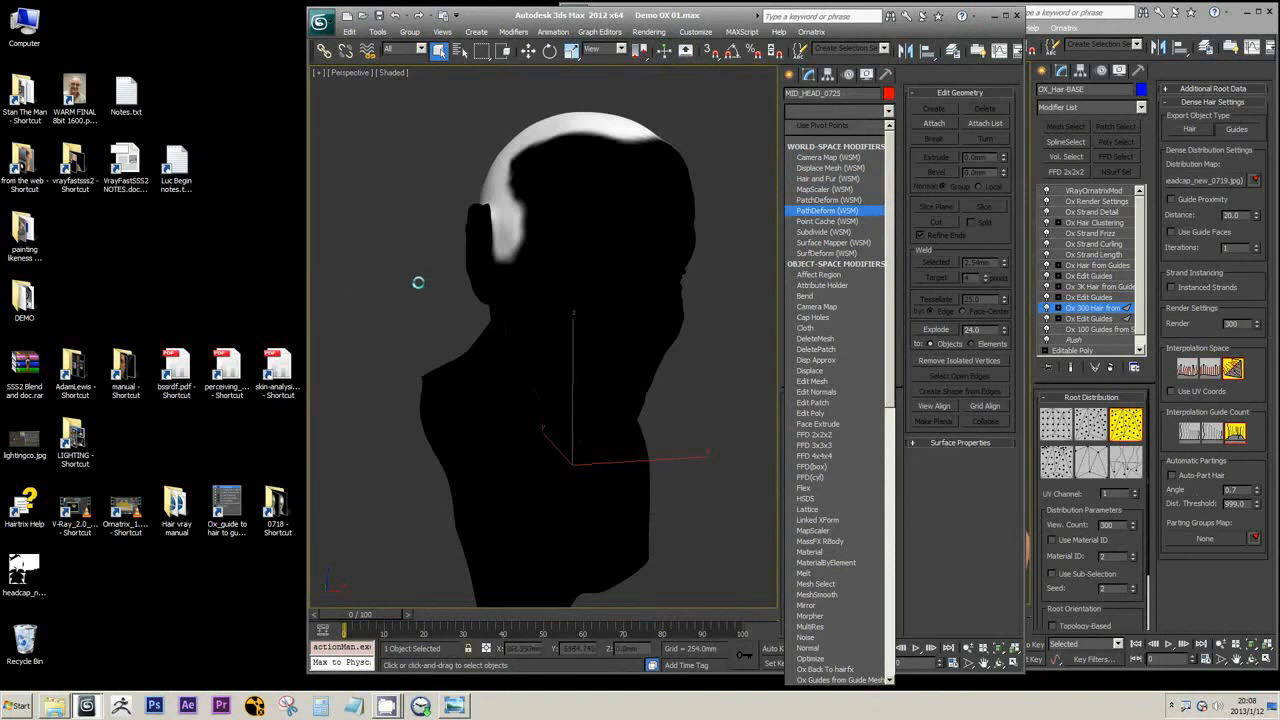
{"action": "left_click", "coordinate": [1132, 26]}
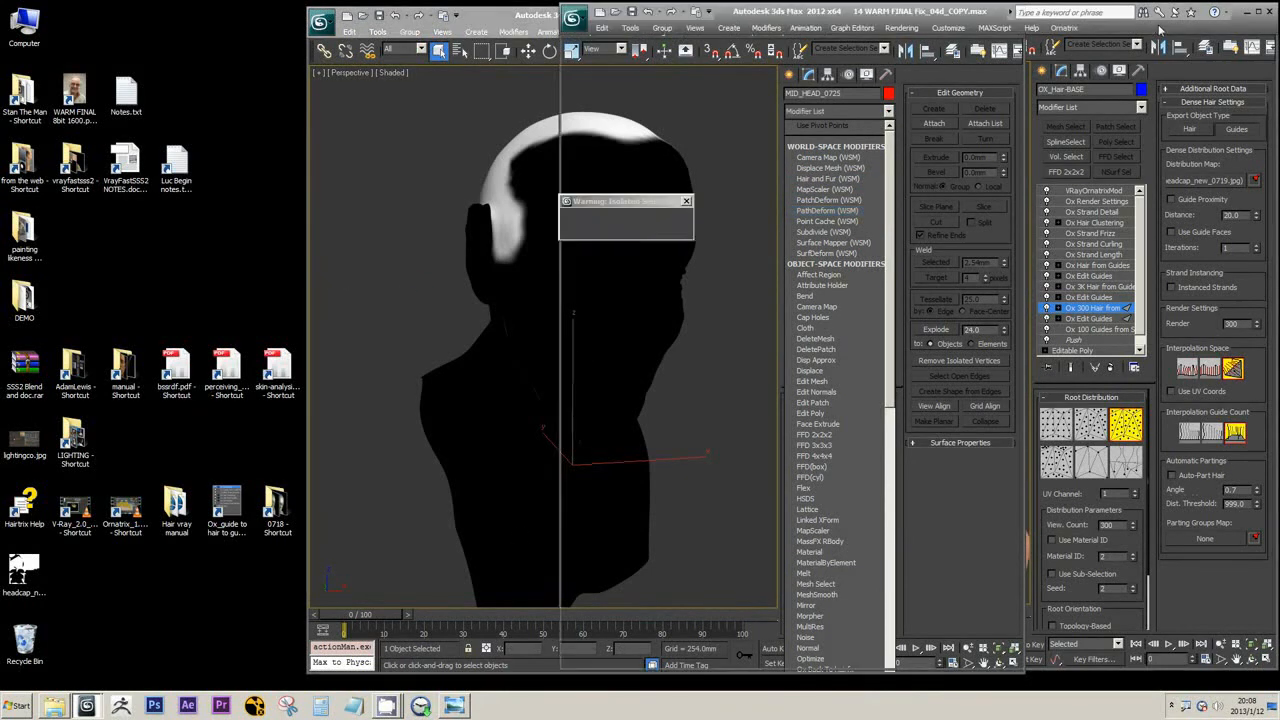
{"action": "left_click", "coordinate": [536, 17]}
{"action": "middle_click_drag", "start_coordinate": [639, 204], "coordinate": [680, 234], "text": "alt"}
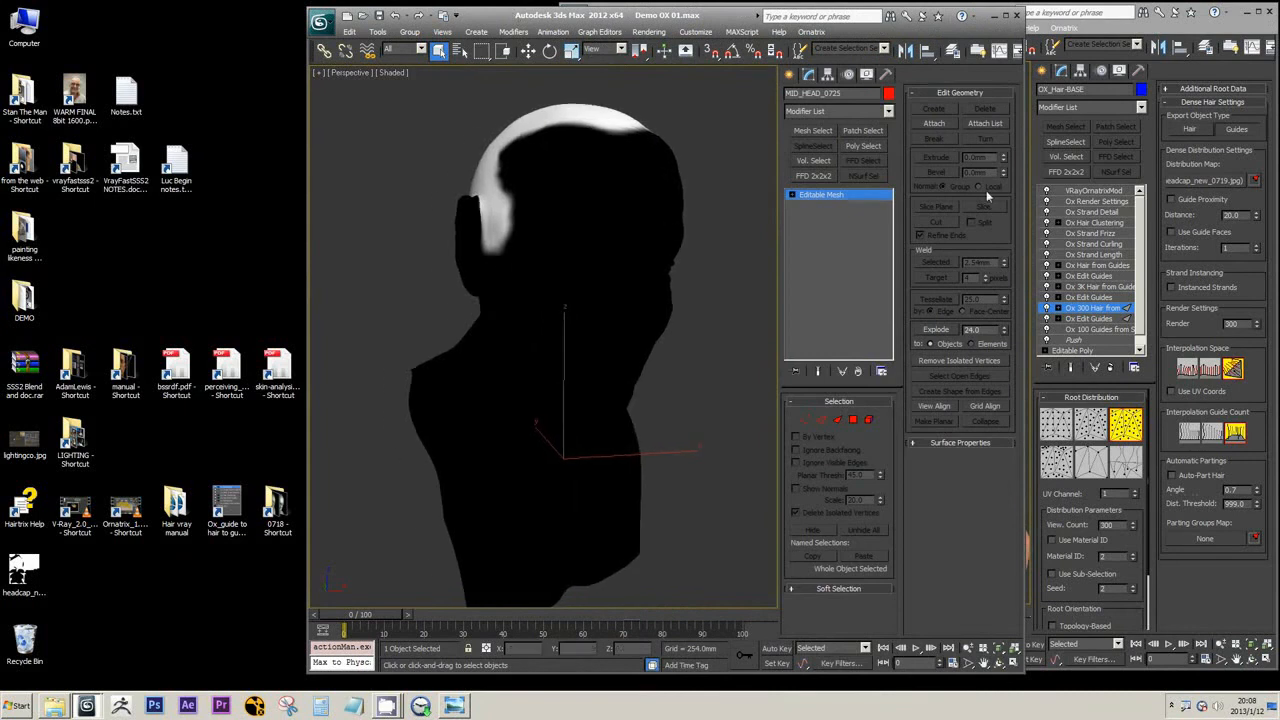
Add a Push modifier to the head mesh with a push value of -0.001 mm
{"action": "left_click", "coordinate": [888, 111]}
{"action": "scroll", "coordinate": [835, 448], "scroll_direction": "down", "scroll_amount": 10}
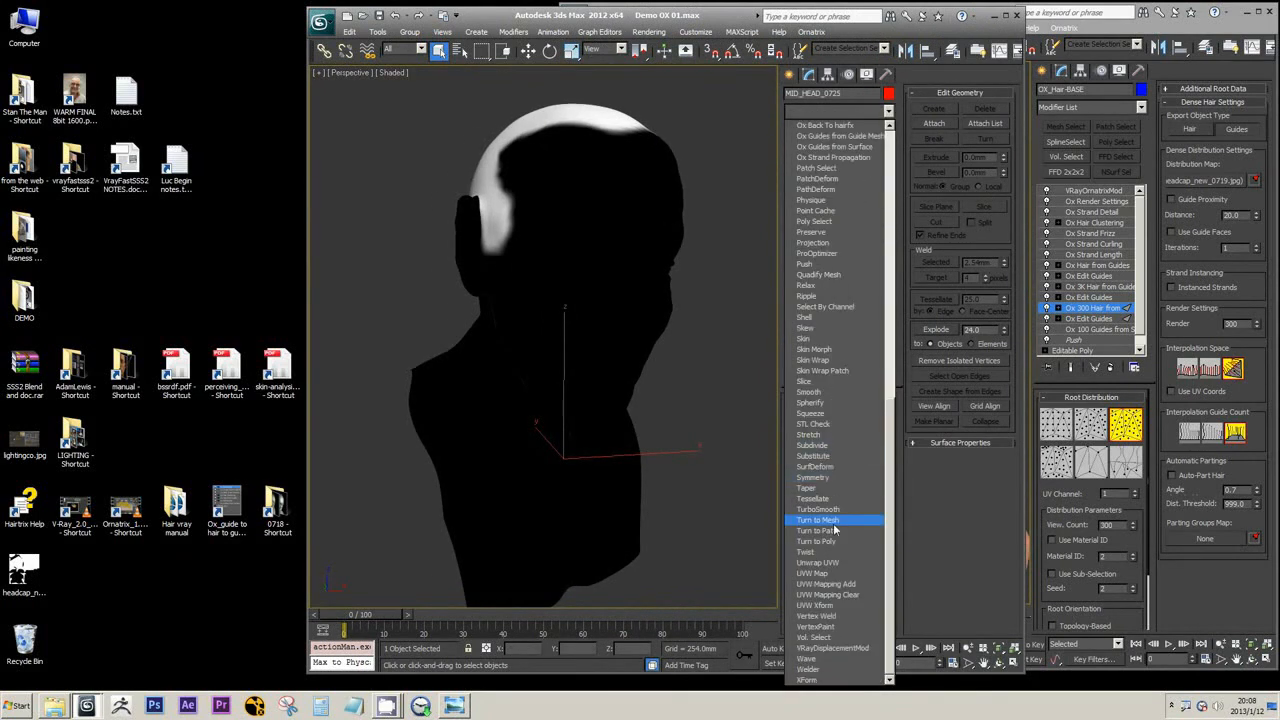
{"action": "left_click", "coordinate": [820, 267]}
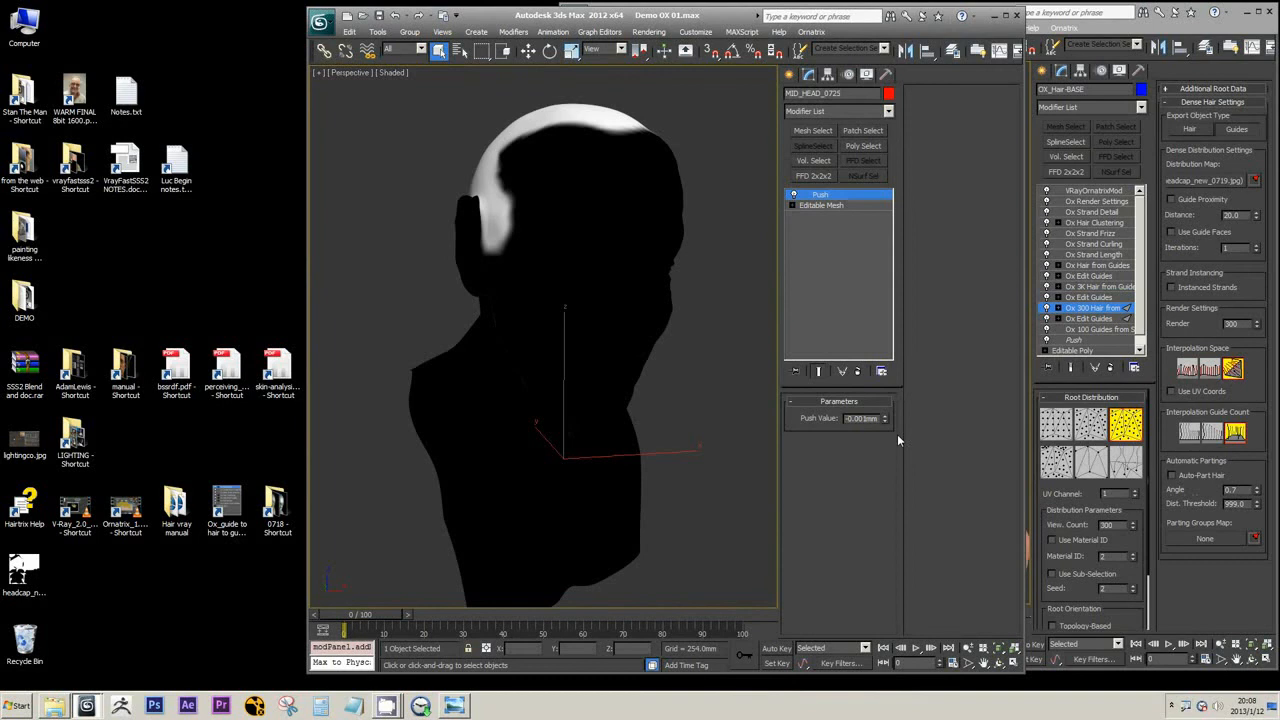
{"action": "type", "text": "0"}
{"action": "key", "text": "Return"}
{"action": "left_click", "coordinate": [884, 416]}
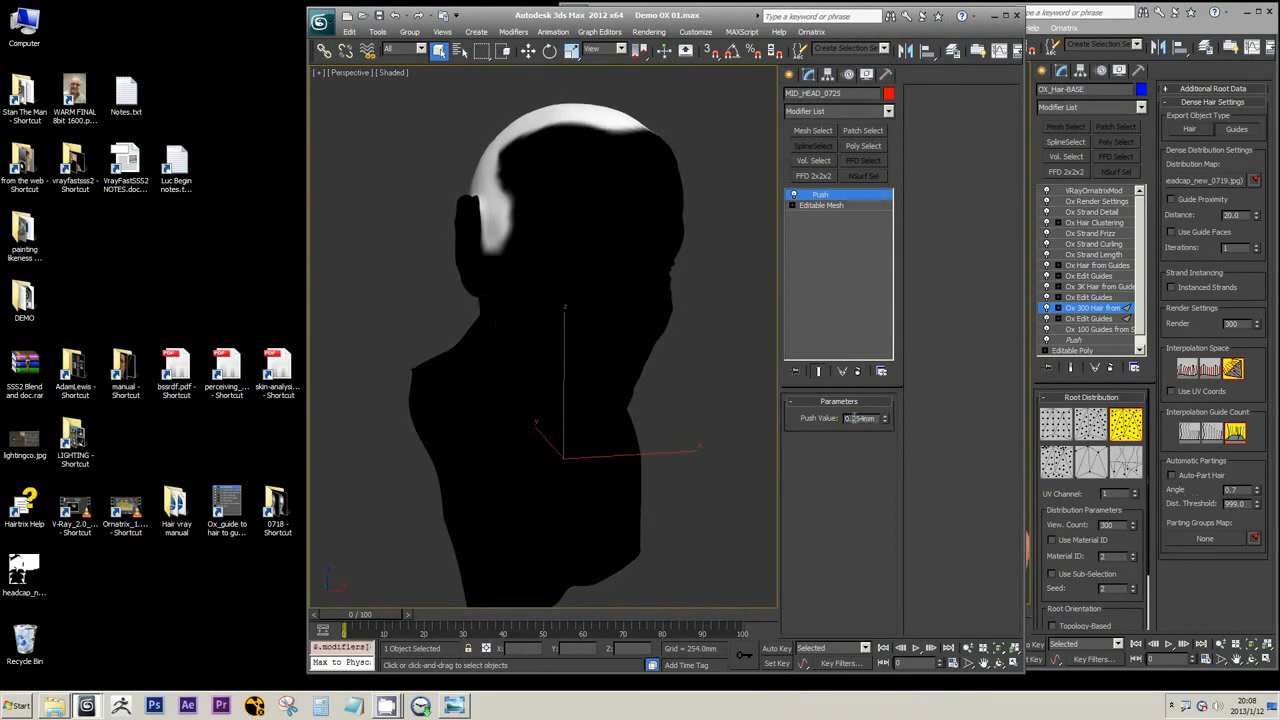
{"action": "type", "text": "001"}
{"action": "type", "text": "-"}
{"action": "key", "text": "Return"}
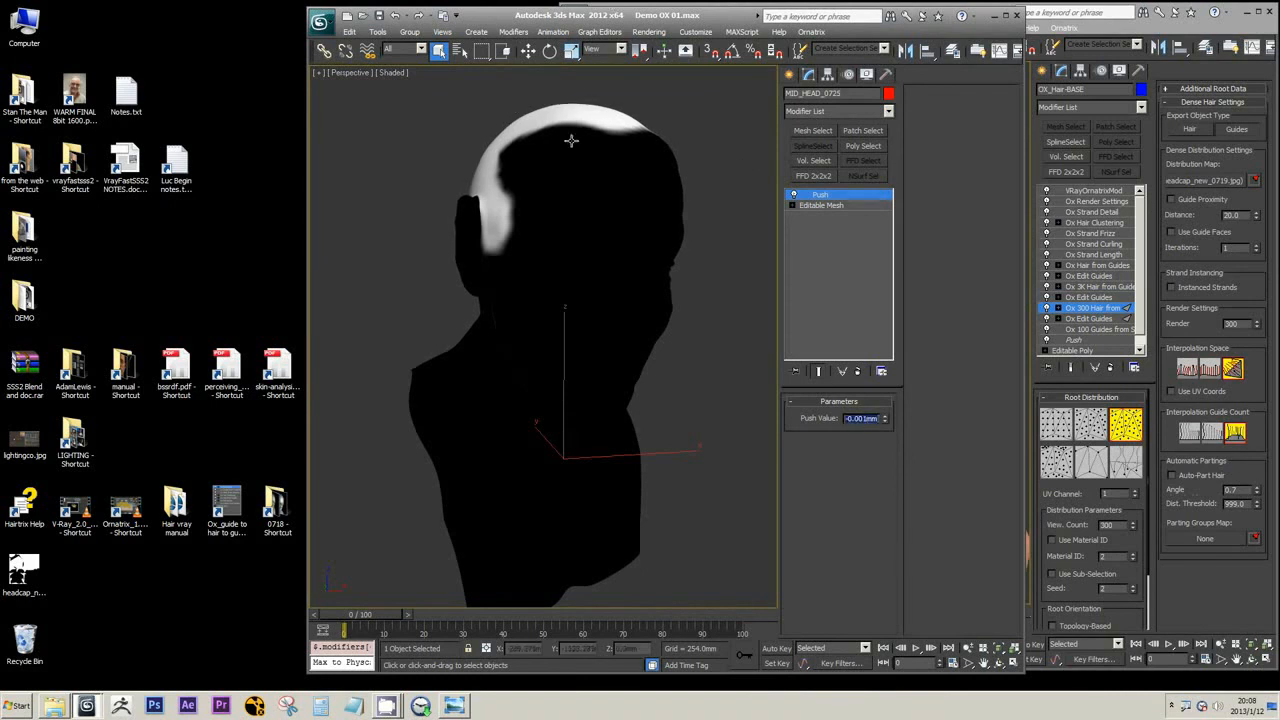
{"action": "left_click", "coordinate": [888, 111]}
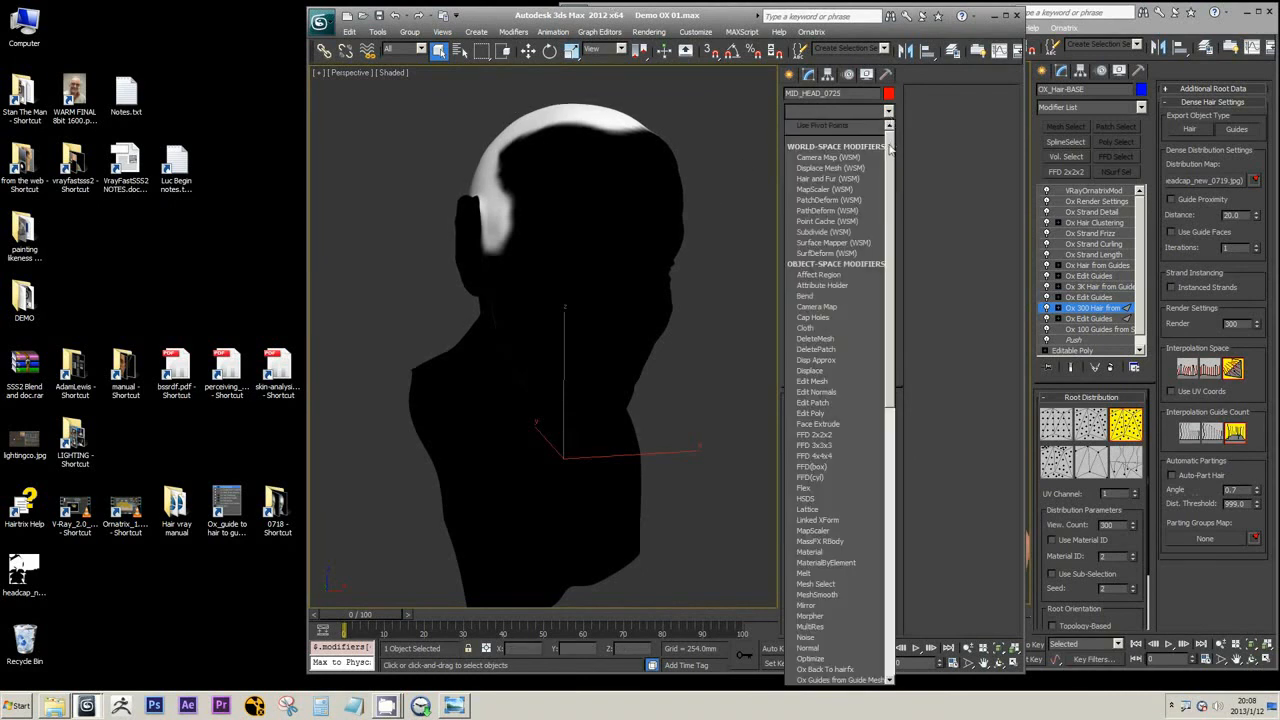
{"action": "left_click_drag", "start_coordinate": [890, 145], "coordinate": [893, 300]}
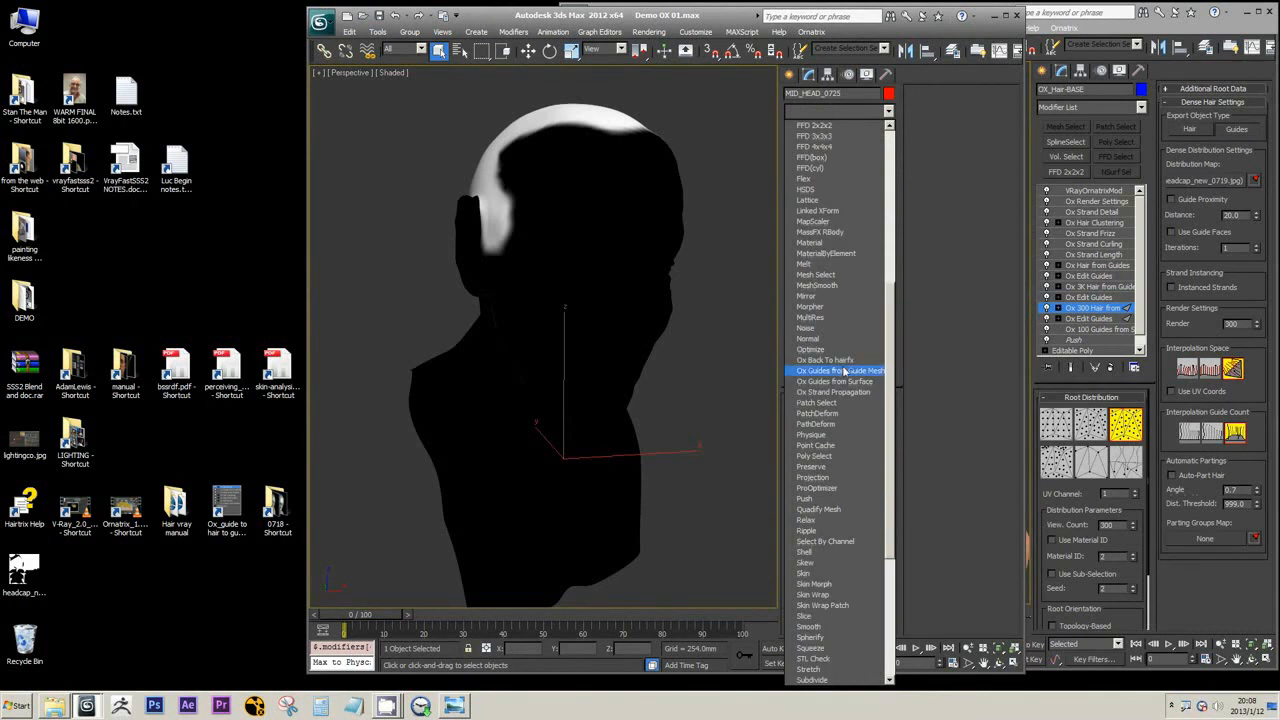
{"action": "left_click", "coordinate": [843, 371]}
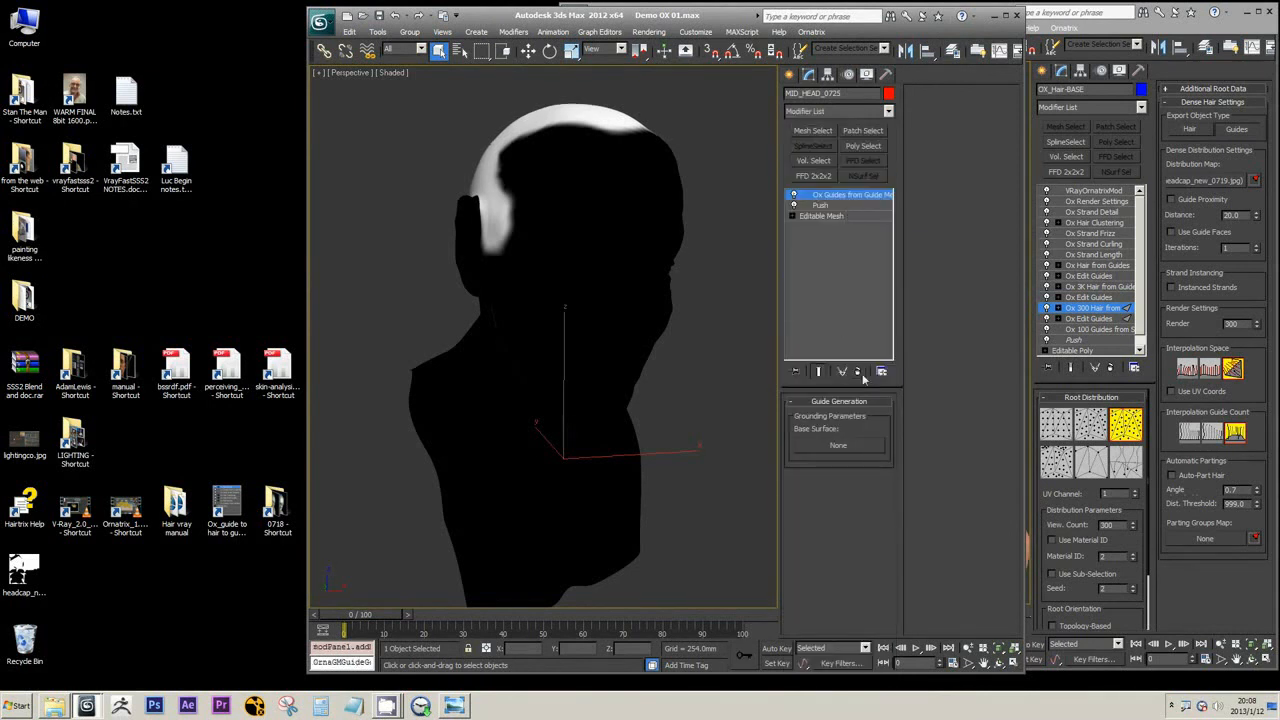
{"action": "left_click", "coordinate": [858, 372]}
Add an Ox Guides from Surface modifier above Push, with a root count of 100, randomness 0.0 and 30 guide points
{"action": "left_click", "coordinate": [888, 111]}
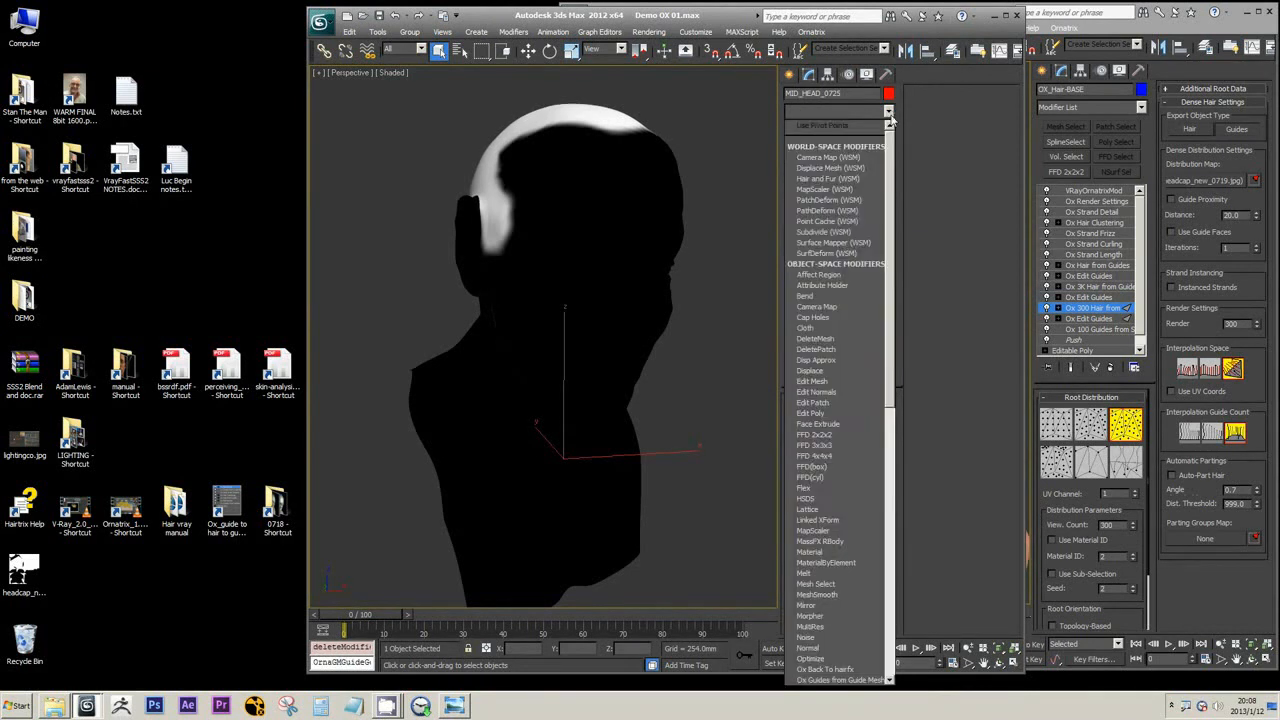
{"action": "left_click_drag", "start_coordinate": [890, 172], "coordinate": [890, 317]}
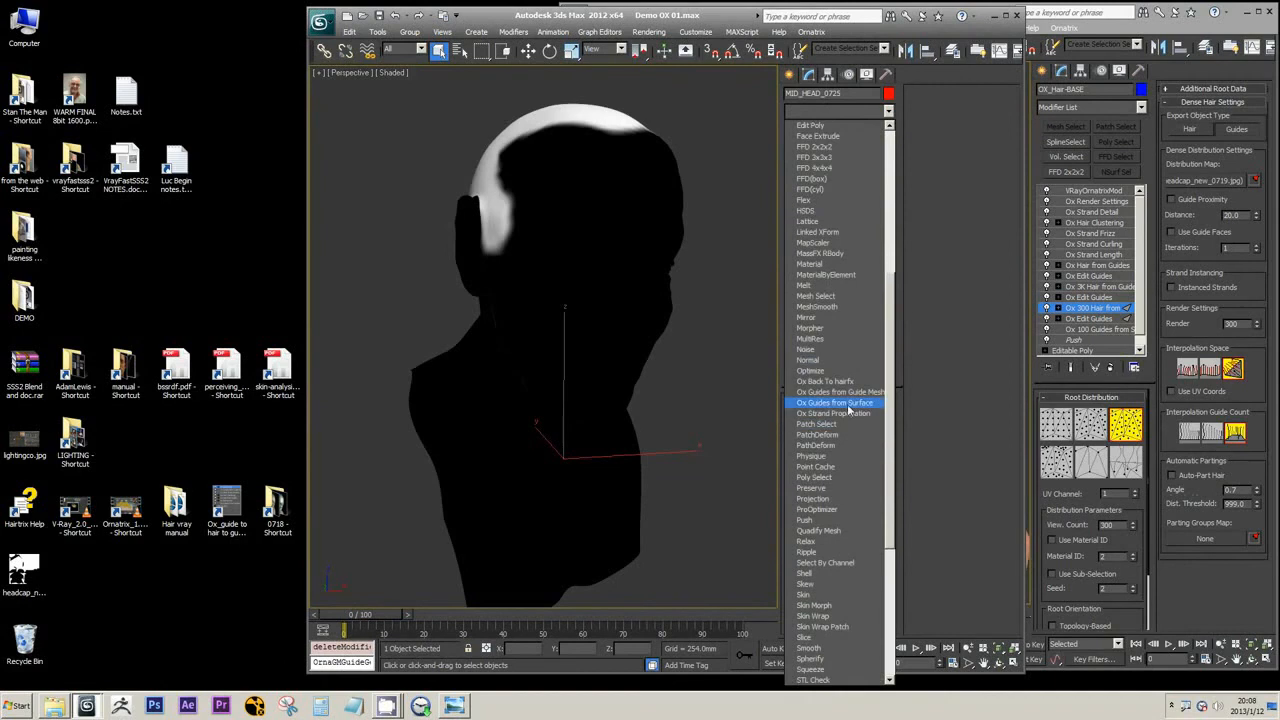
{"action": "left_click", "coordinate": [846, 404]}
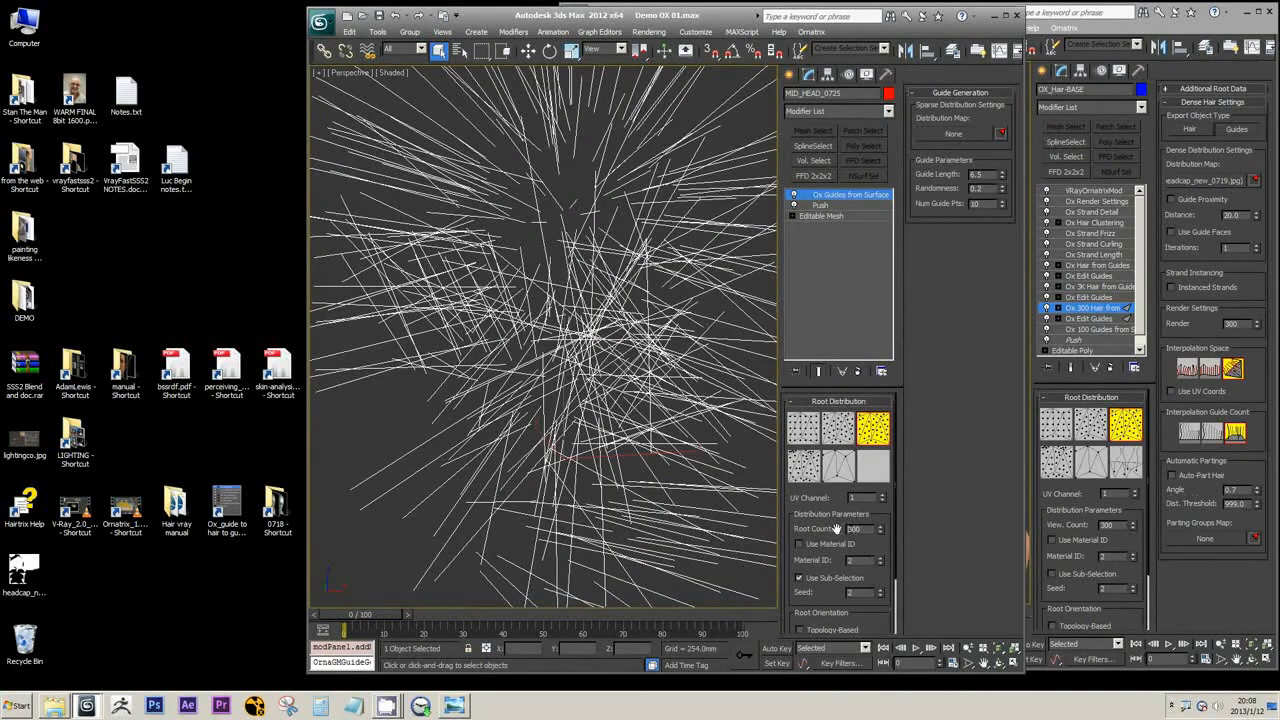
{"action": "right_click", "coordinate": [1004, 188]}
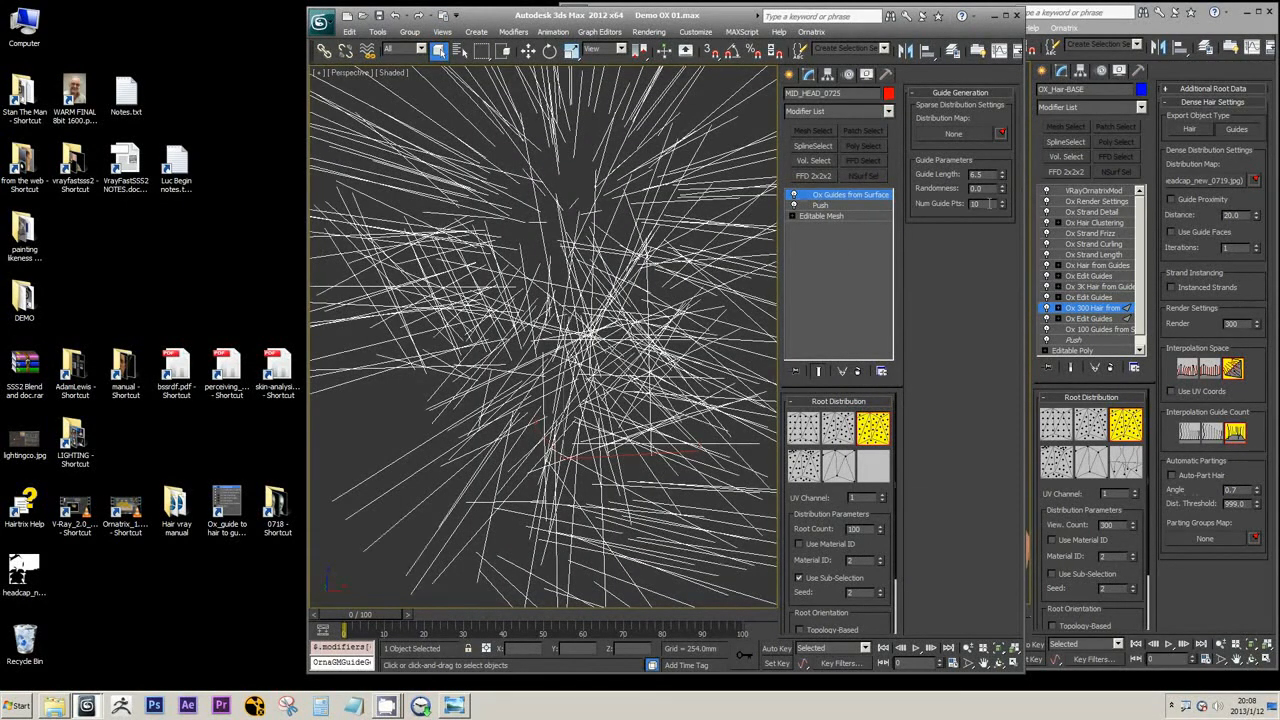
{"action": "scroll", "coordinate": [582, 178], "scroll_direction": "down", "scroll_amount": 3}
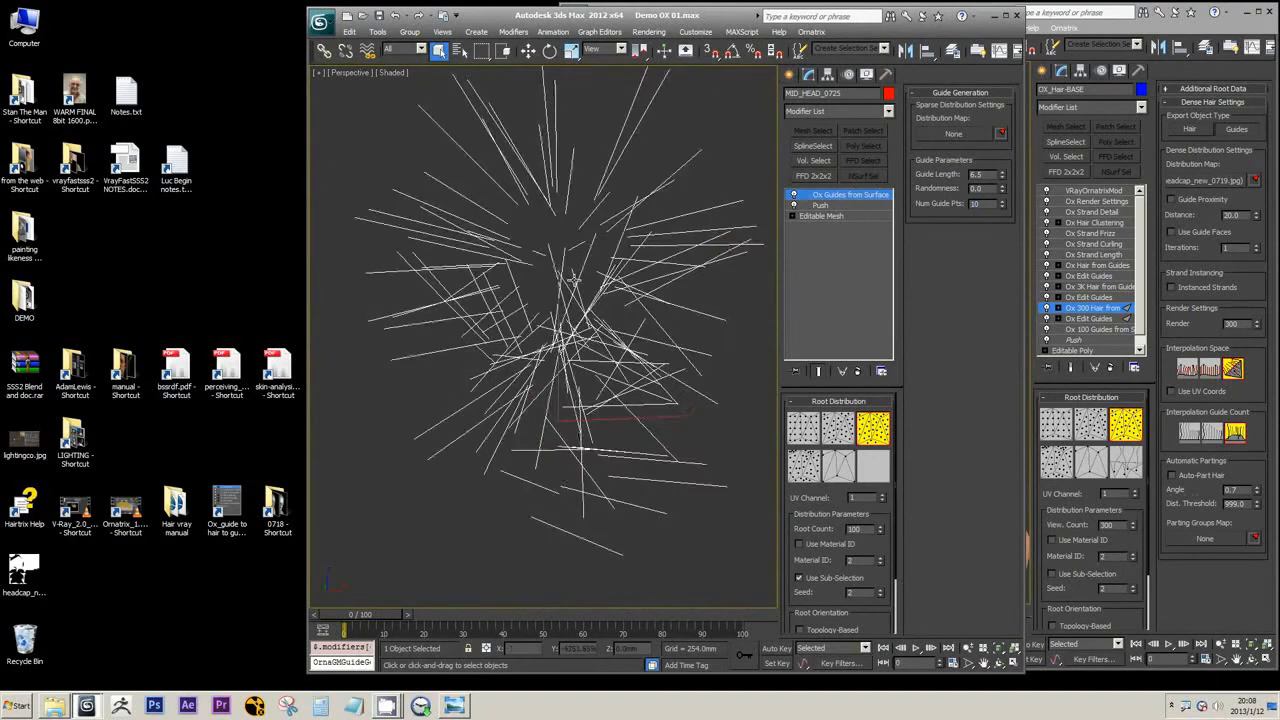
{"action": "middle_click_drag", "start_coordinate": [571, 282], "coordinate": [603, 290], "text": "alt"}
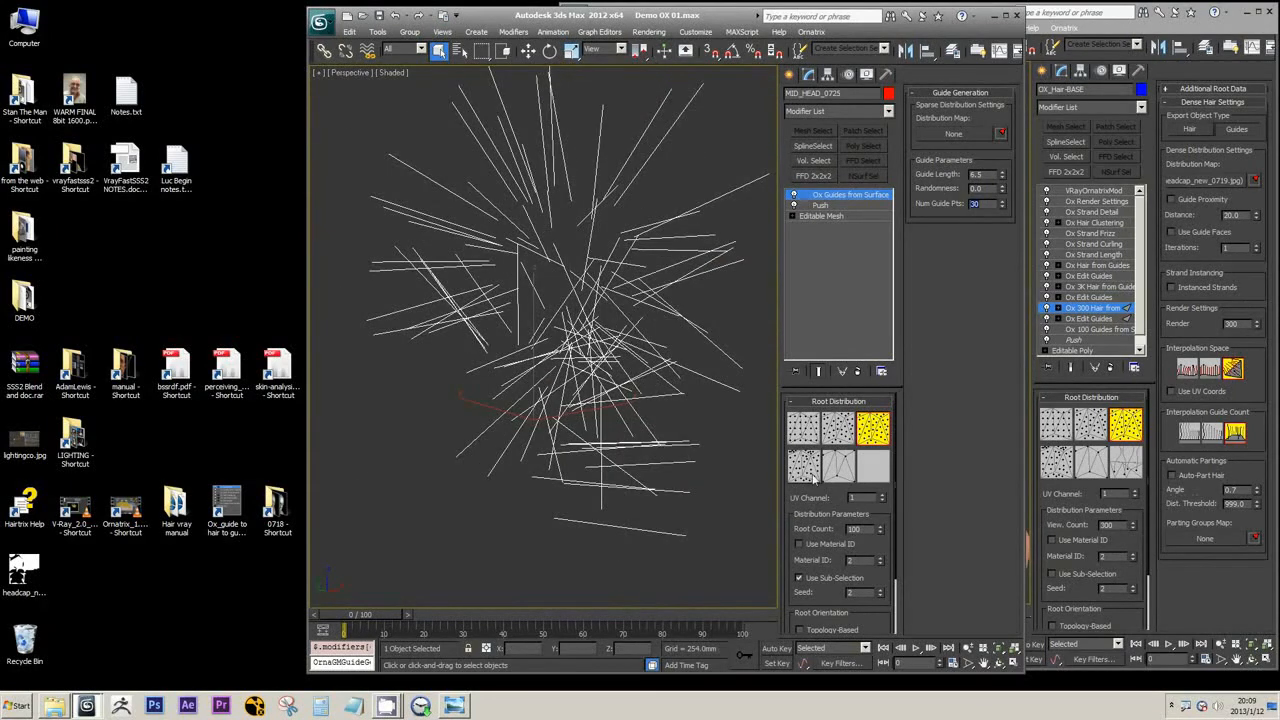
Start merging from the scene file 14 WARM FINAL Fix_04d_COPY.max in the Stan The Man project's Max folder
{"action": "left_click", "coordinate": [320, 20]}
{"action": "mouse_move", "coordinate": [362, 204]}
{"action": "left_click", "coordinate": [450, 110]}
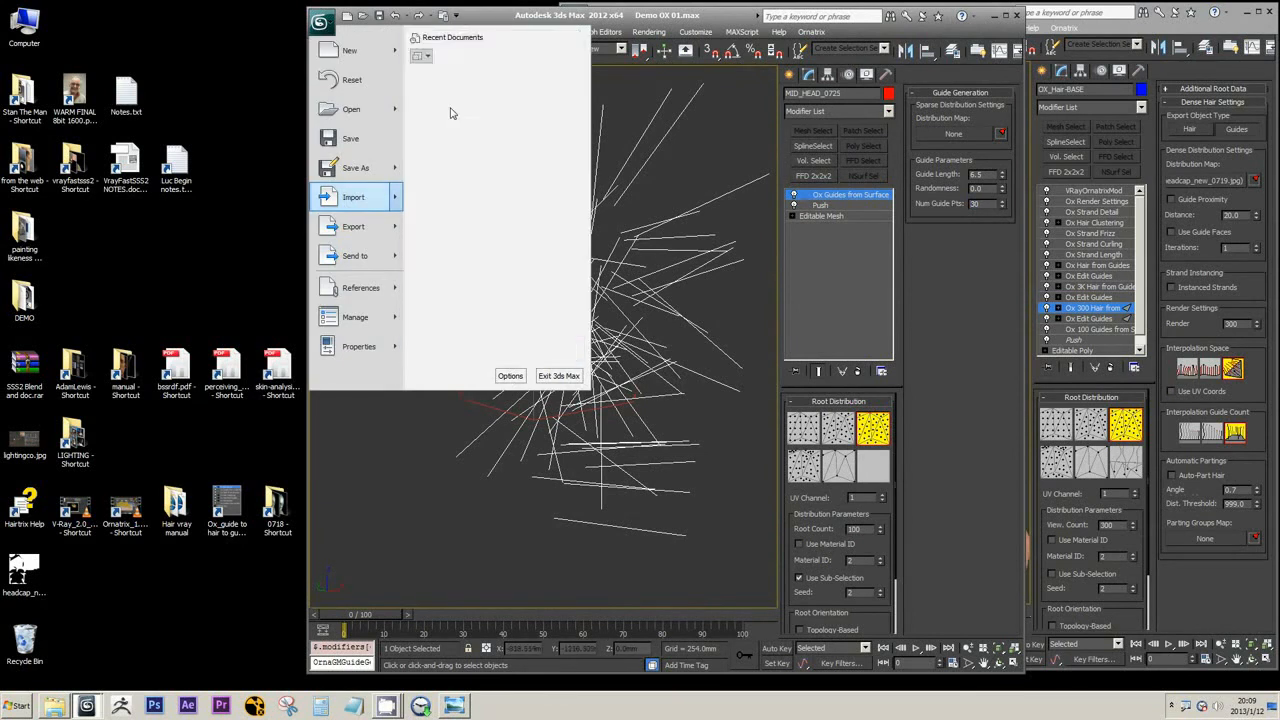
{"action": "left_click", "coordinate": [414, 34]}
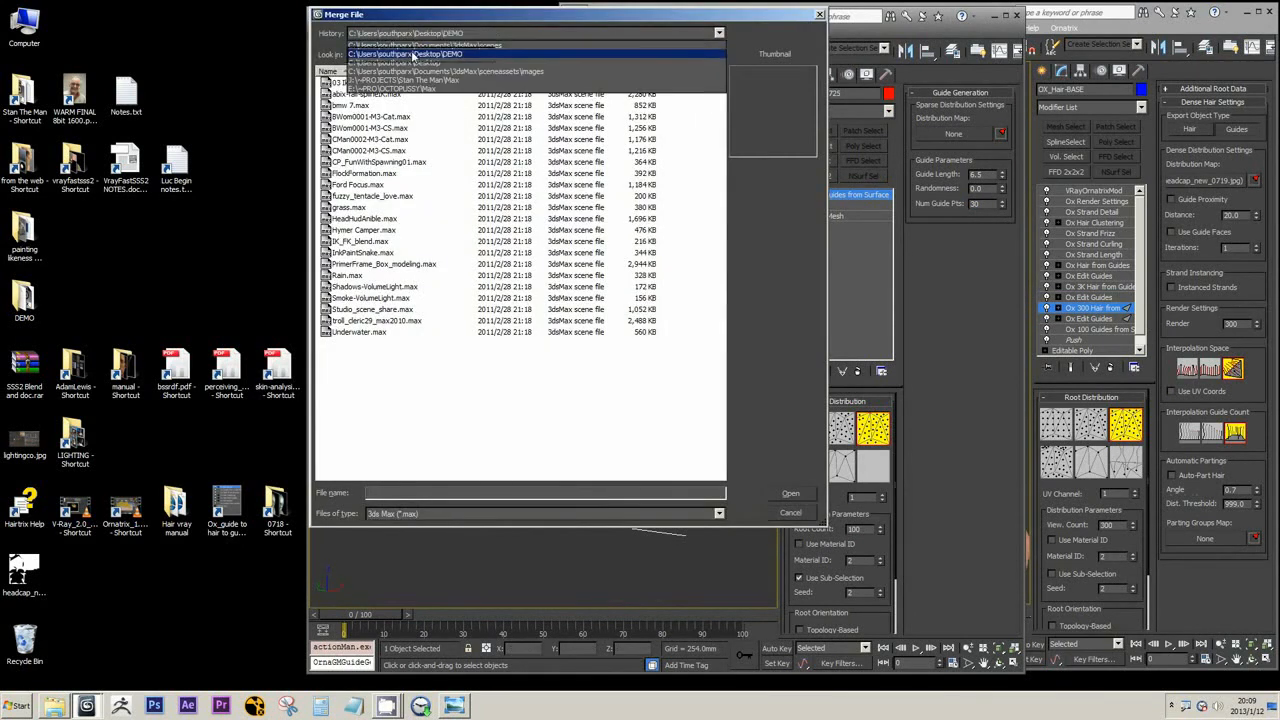
{"action": "left_click", "coordinate": [428, 48]}
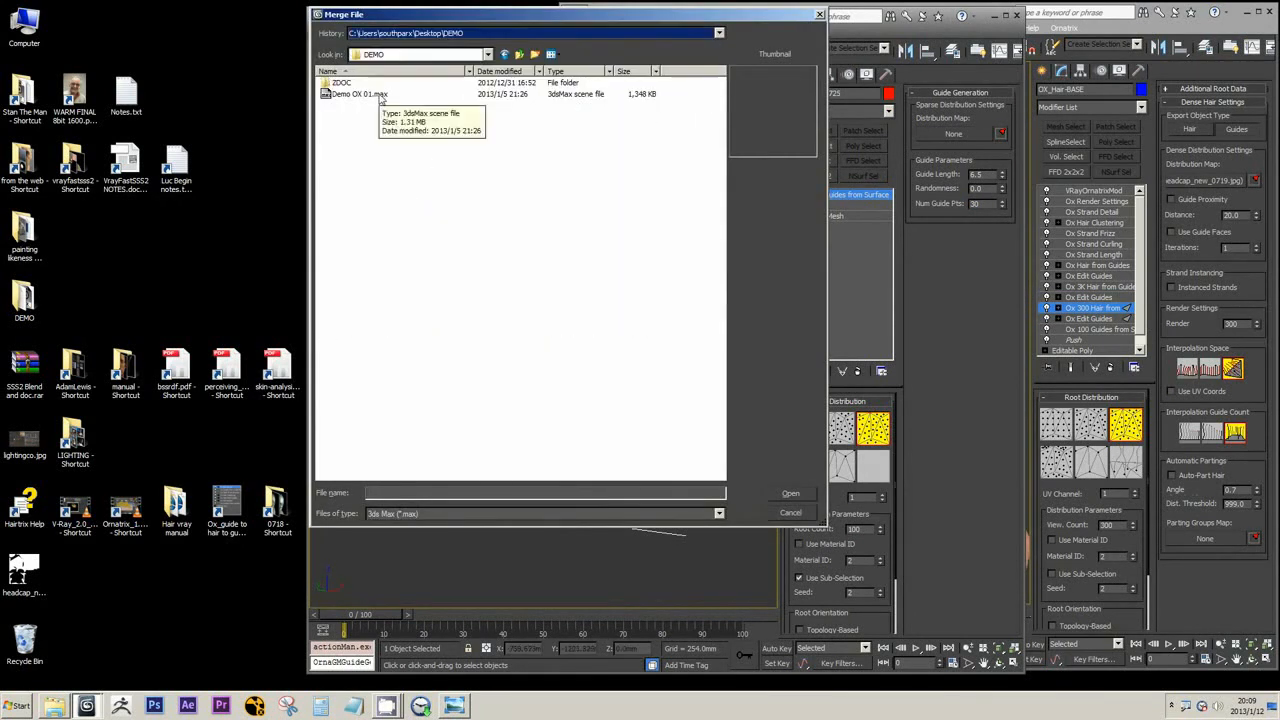
{"action": "left_click", "coordinate": [518, 55]}
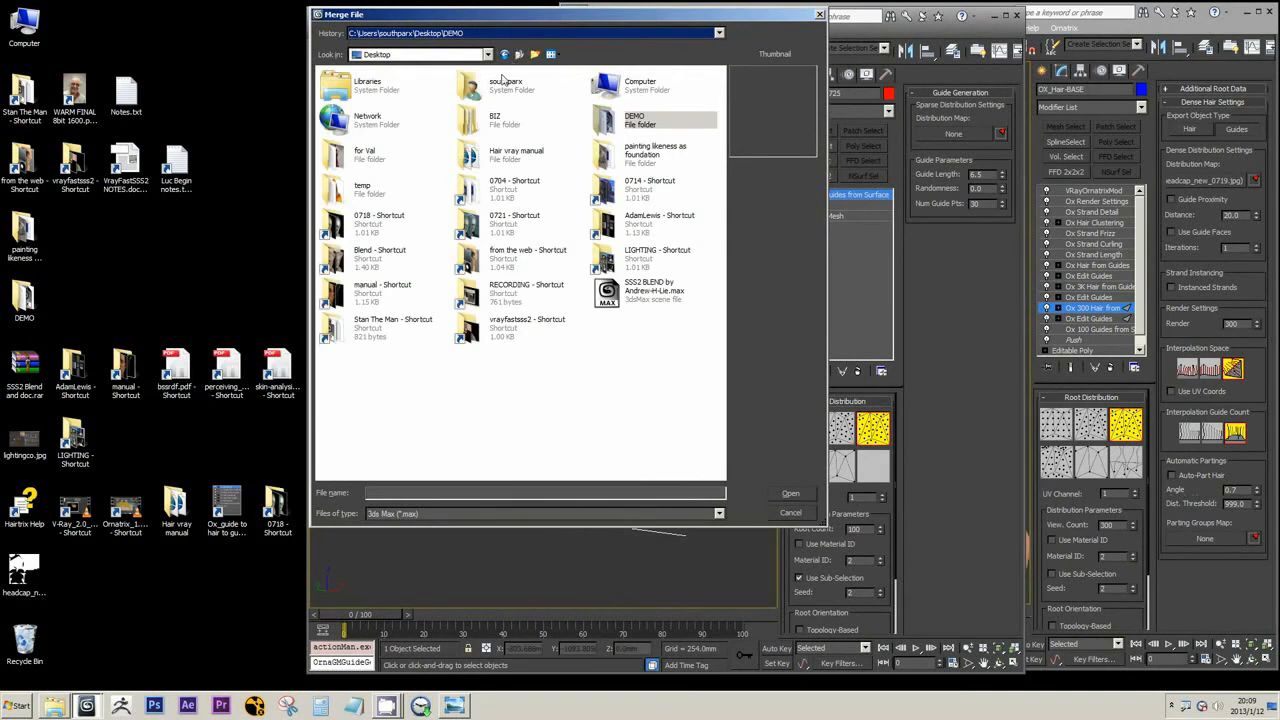
{"action": "left_click", "coordinate": [457, 33]}
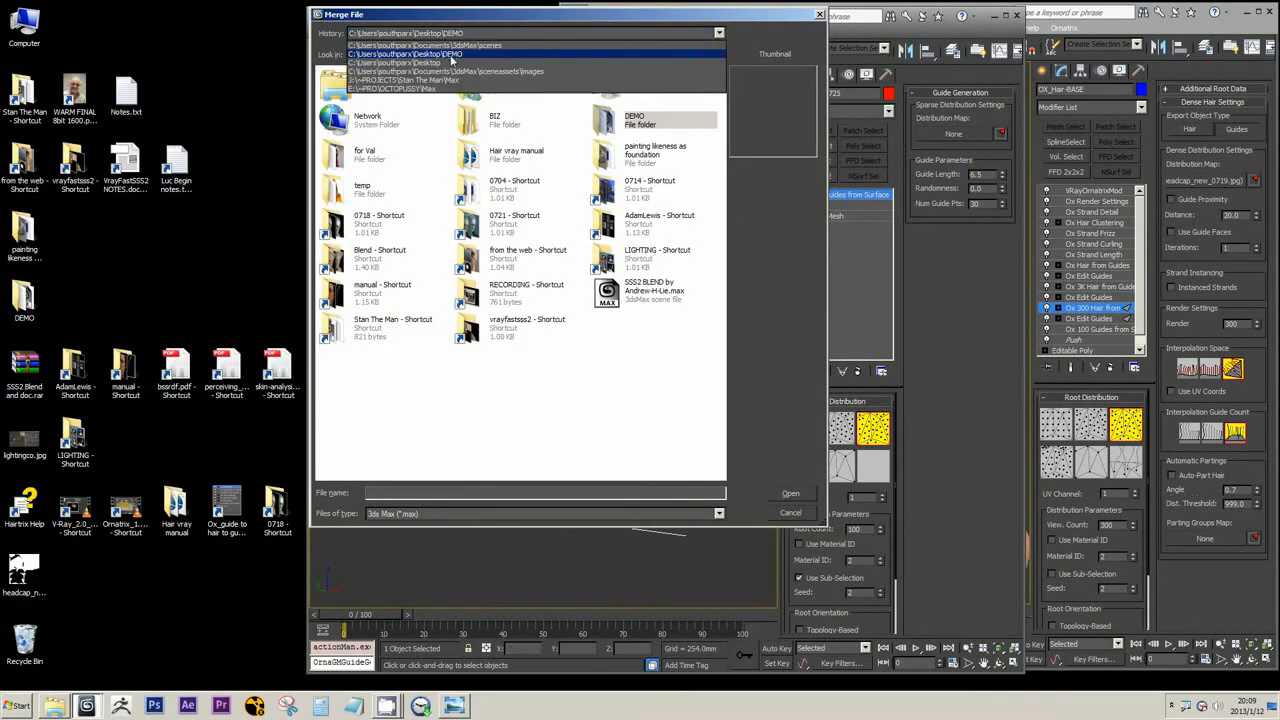
{"action": "left_click", "coordinate": [448, 81]}
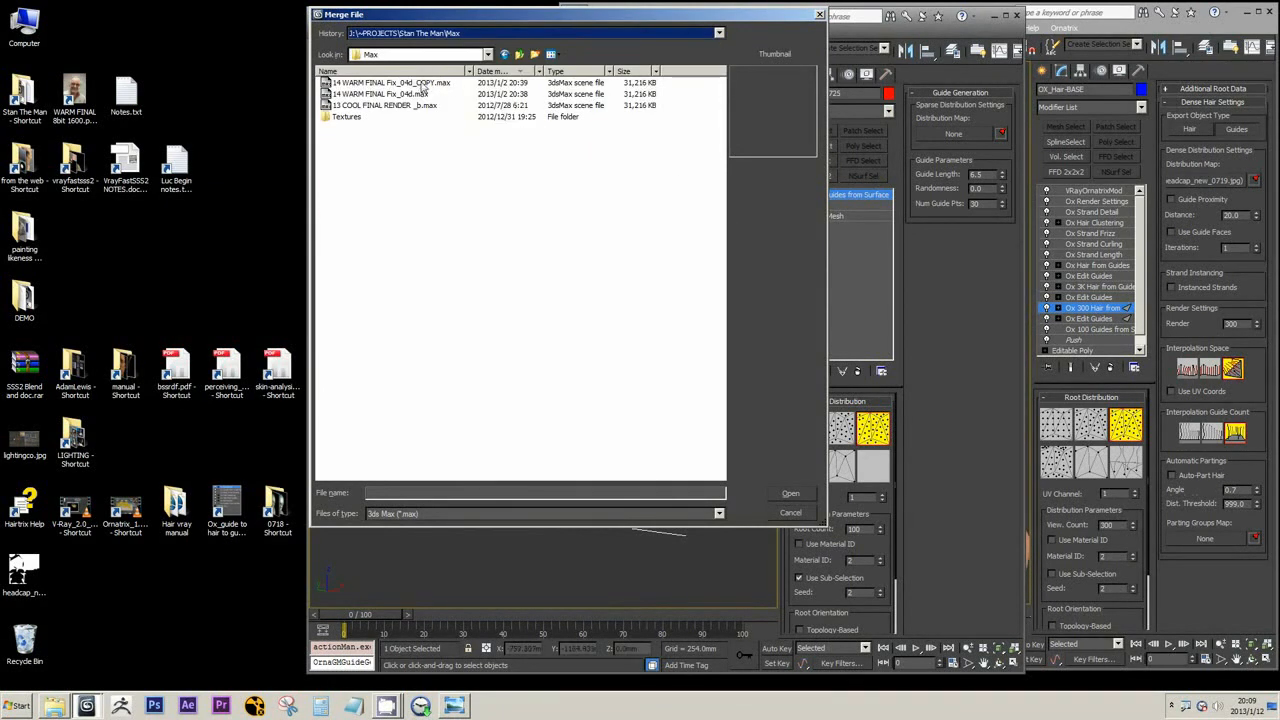
{"action": "left_click", "coordinate": [424, 84]}
{"action": "left_click", "coordinate": [424, 84]}
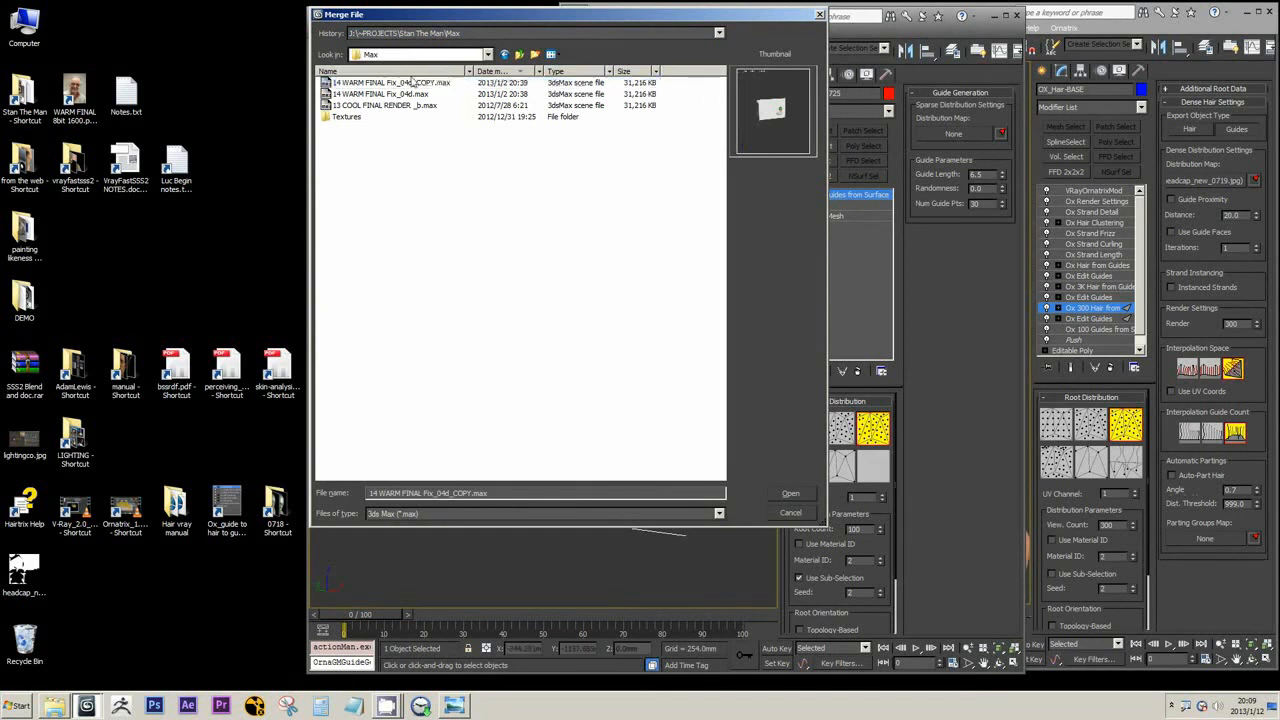
{"action": "left_click", "coordinate": [476, 243]}
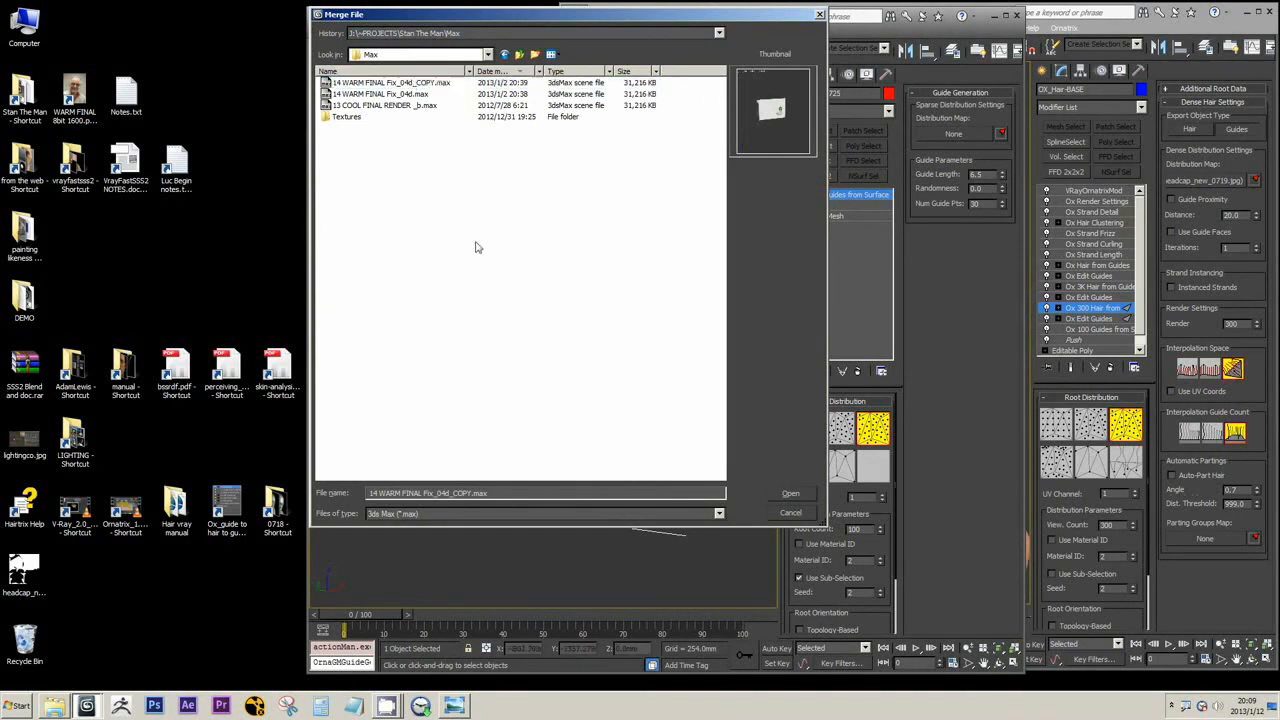
{"action": "left_click", "coordinate": [412, 84]}
{"action": "left_click", "coordinate": [787, 493]}
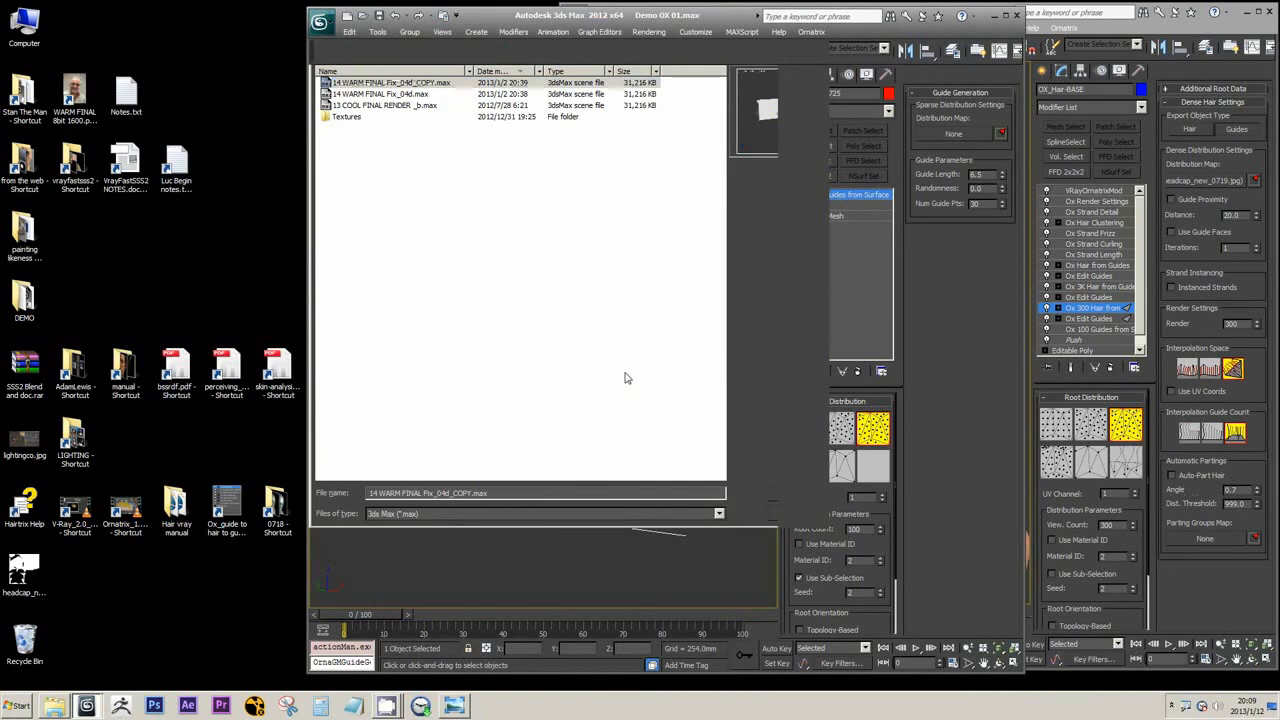
Merge the MID_HEAD_0725 object into the demo scene, auto-renaming the duplicate
{"action": "left_click", "coordinate": [584, 321]}
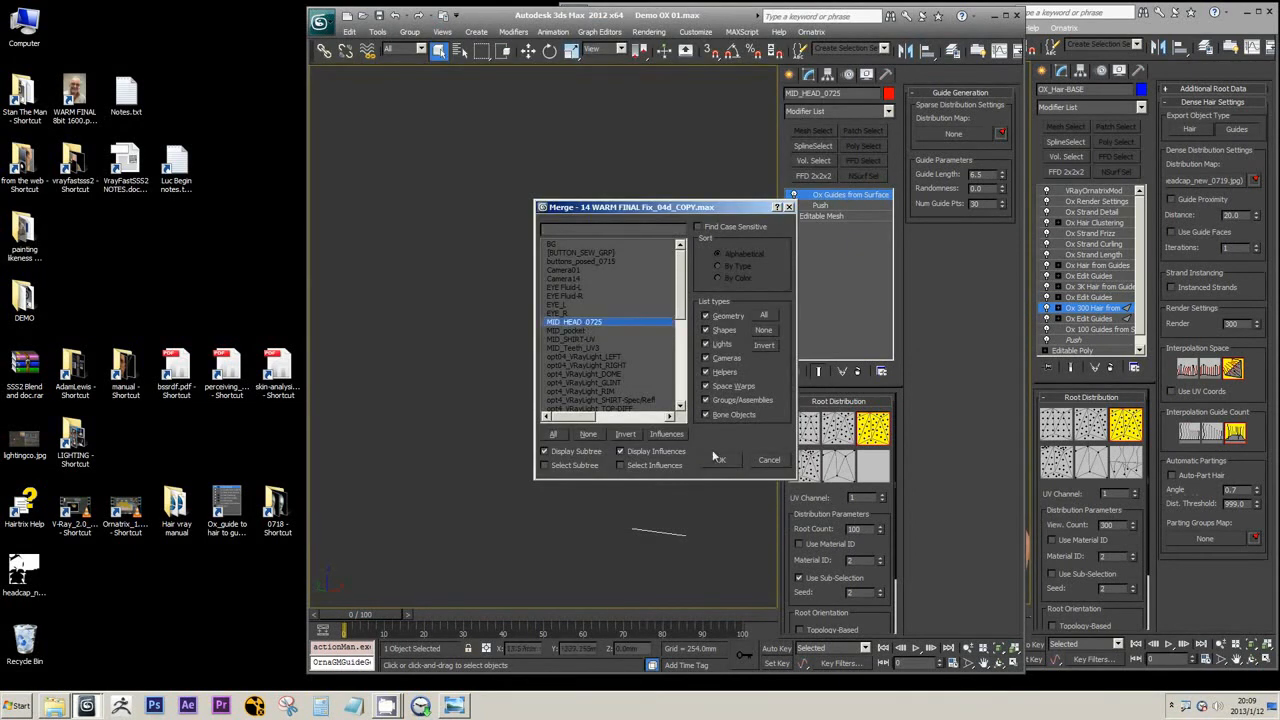
{"action": "left_click", "coordinate": [720, 459]}
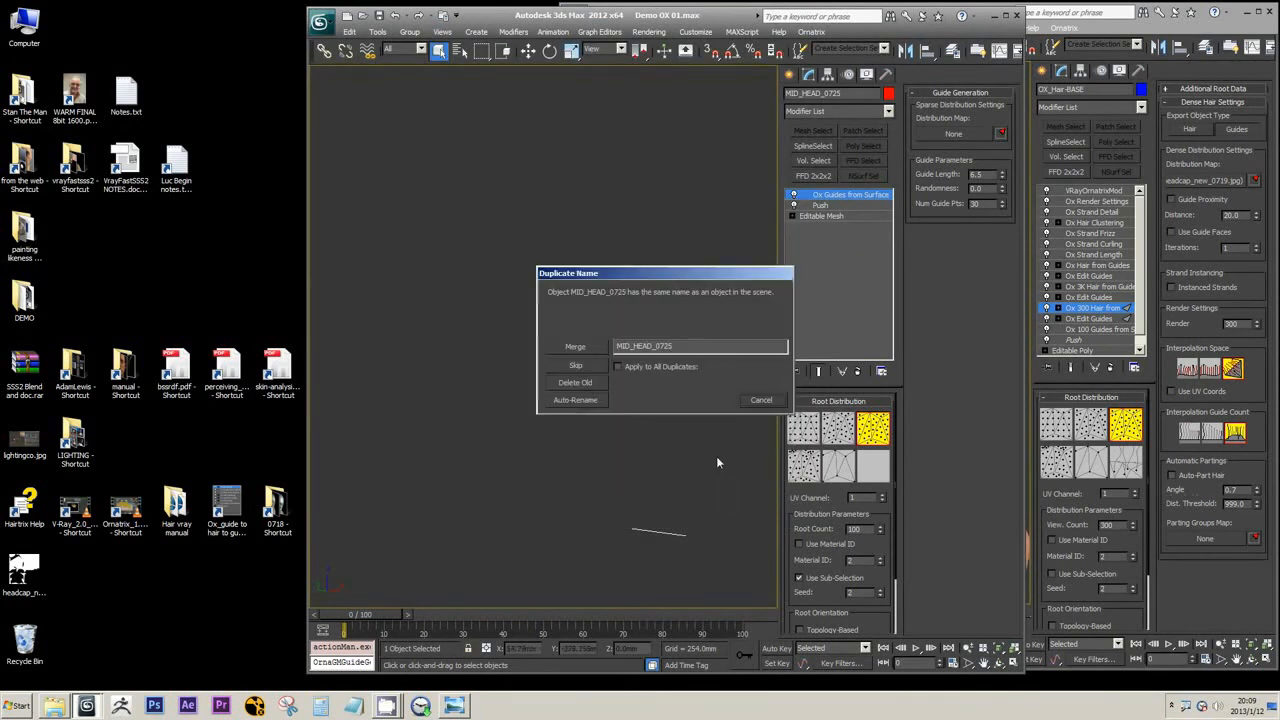
{"action": "left_click", "coordinate": [593, 400]}
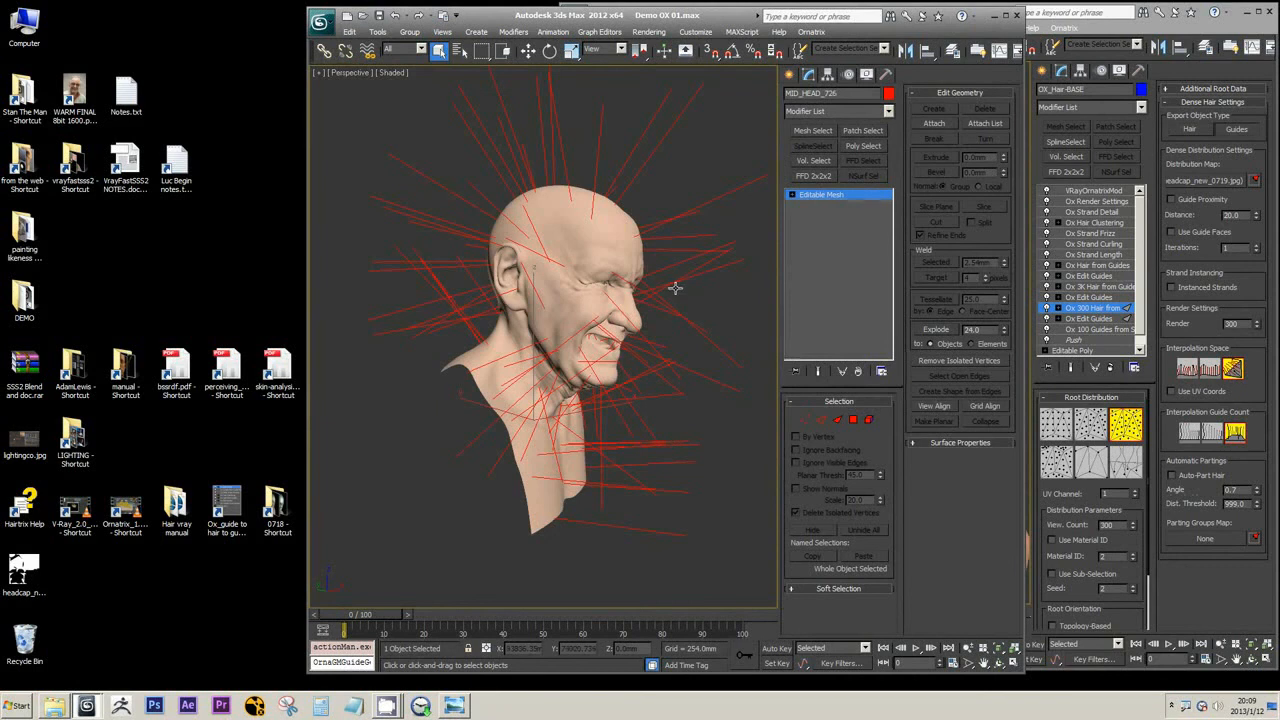
Check the merged head's display settings in its object properties and freeze the head
{"action": "right_click", "coordinate": [675, 288]}
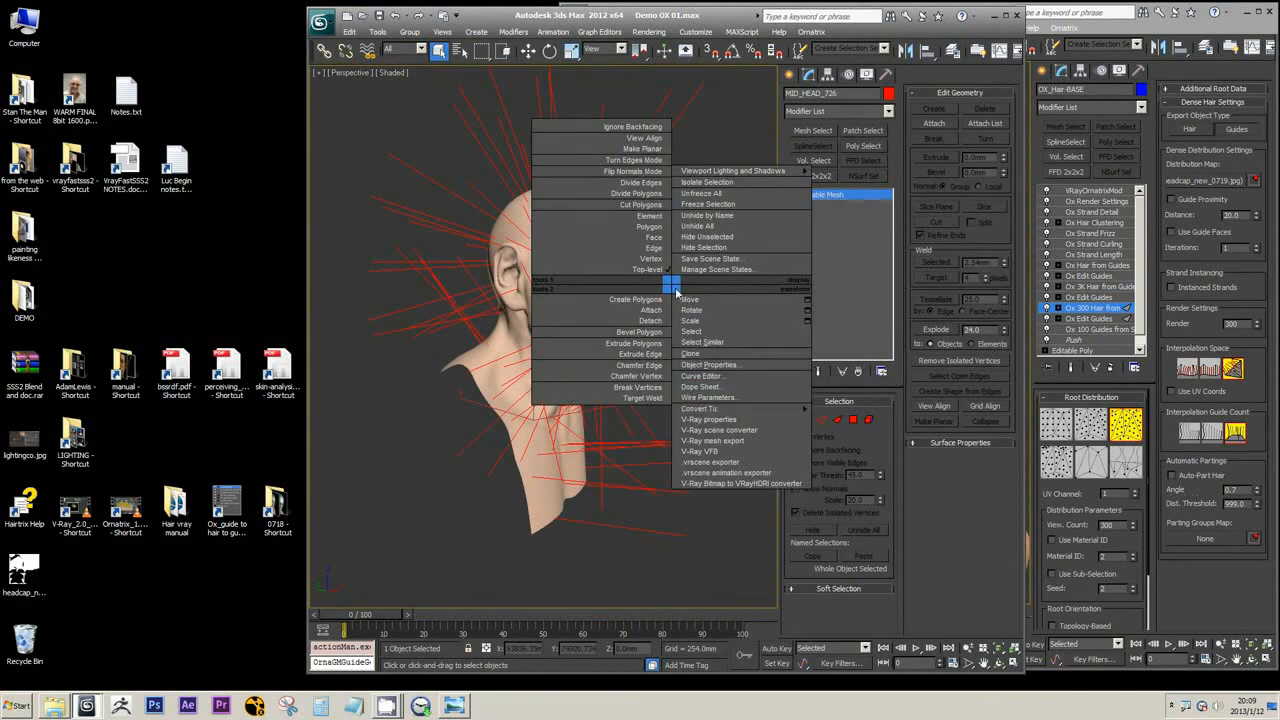
{"action": "left_click", "coordinate": [747, 368]}
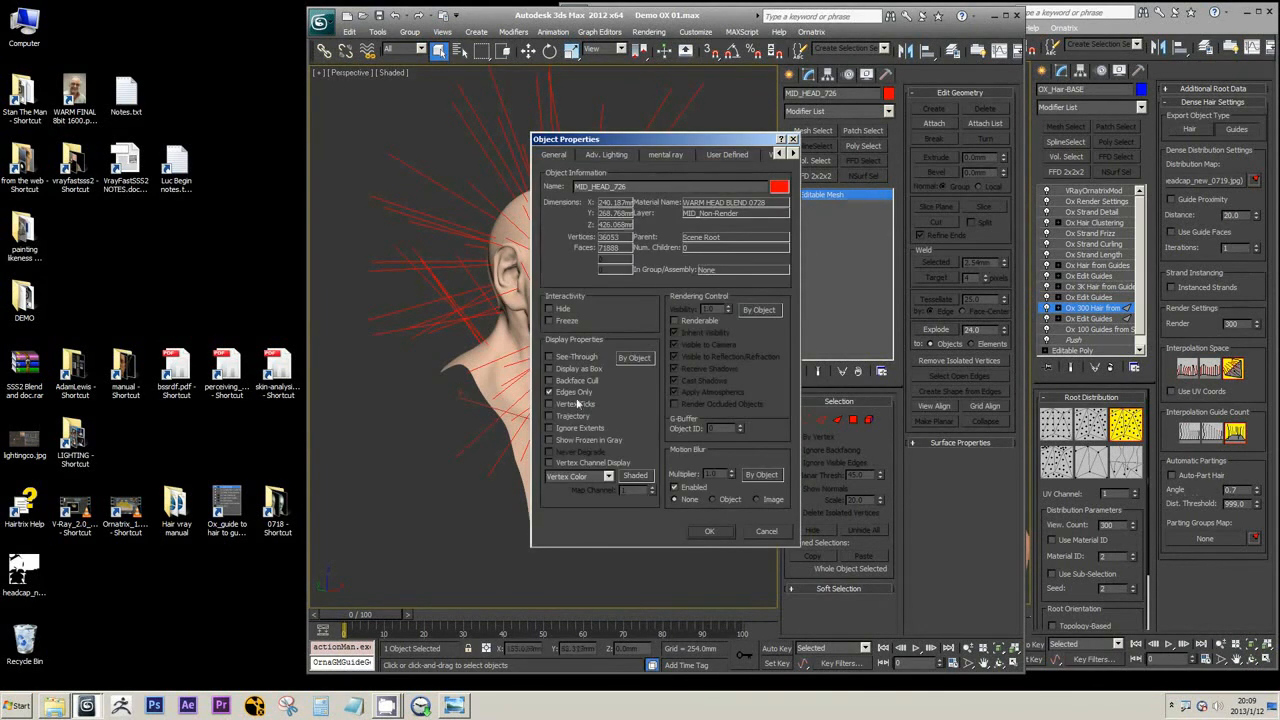
{"action": "left_click", "coordinate": [709, 531]}
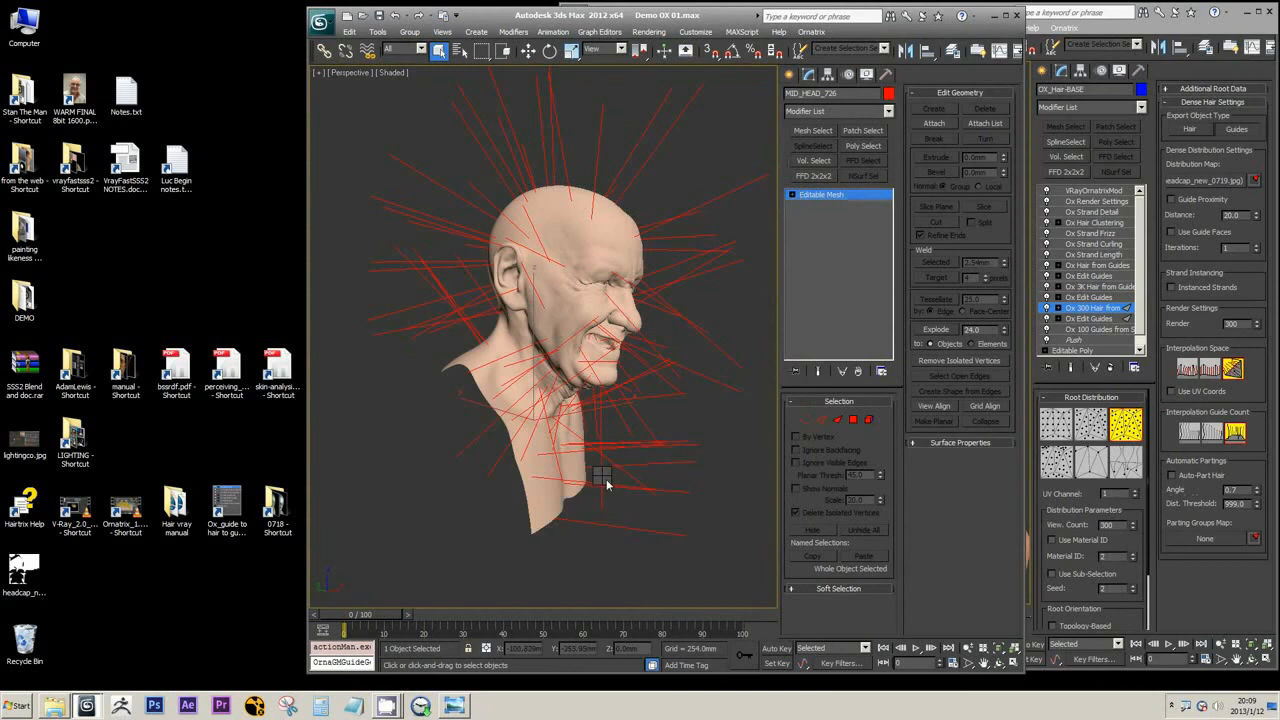
{"action": "right_click", "coordinate": [603, 478]}
{"action": "left_click", "coordinate": [638, 395]}
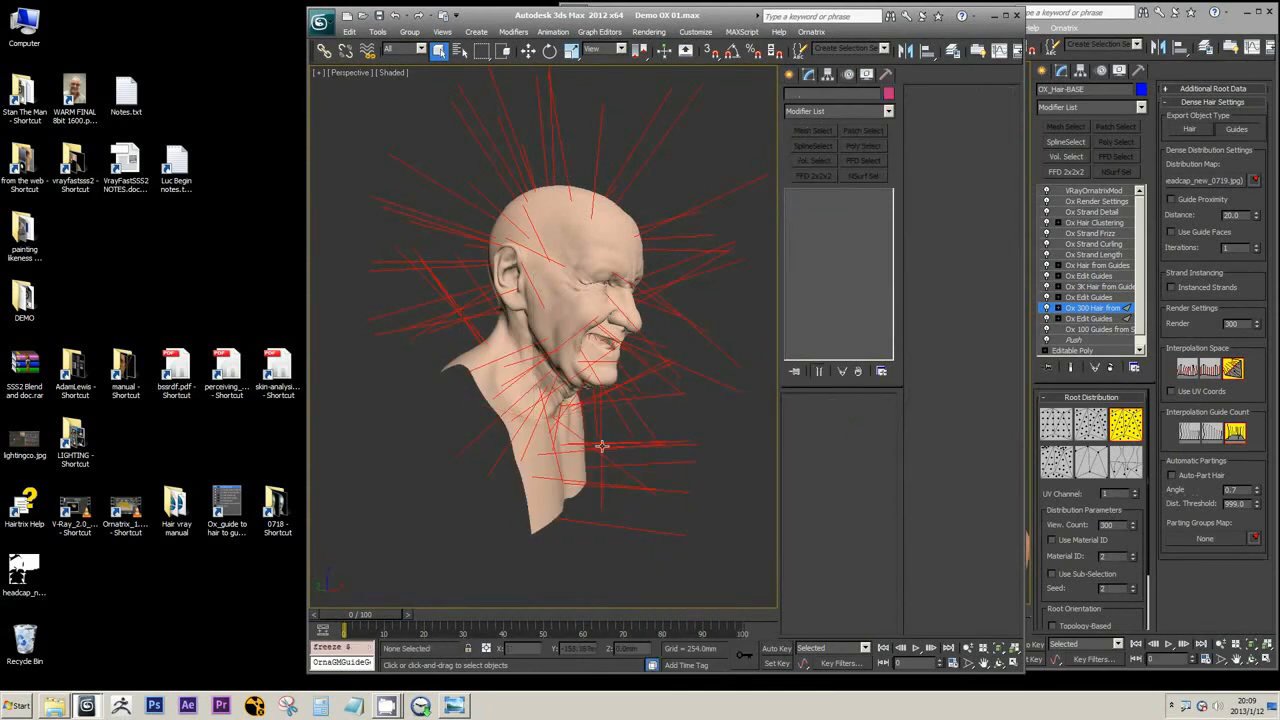
Assign the bitmap headcap_new_0719.jpg, with gamma override 2.2, as the distribution map of MID_HEAD_0725's surface guides
{"action": "left_click", "coordinate": [688, 213]}
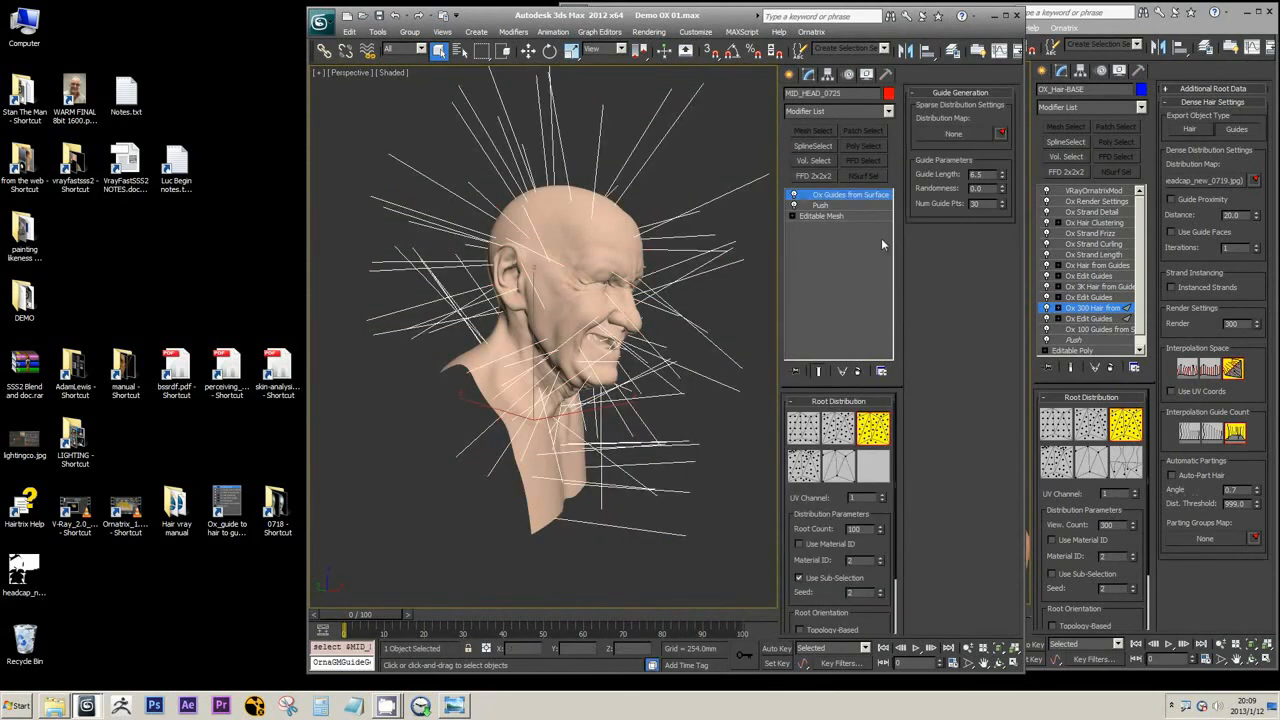
{"action": "left_click", "coordinate": [954, 135]}
{"action": "left_click", "coordinate": [526, 199]}
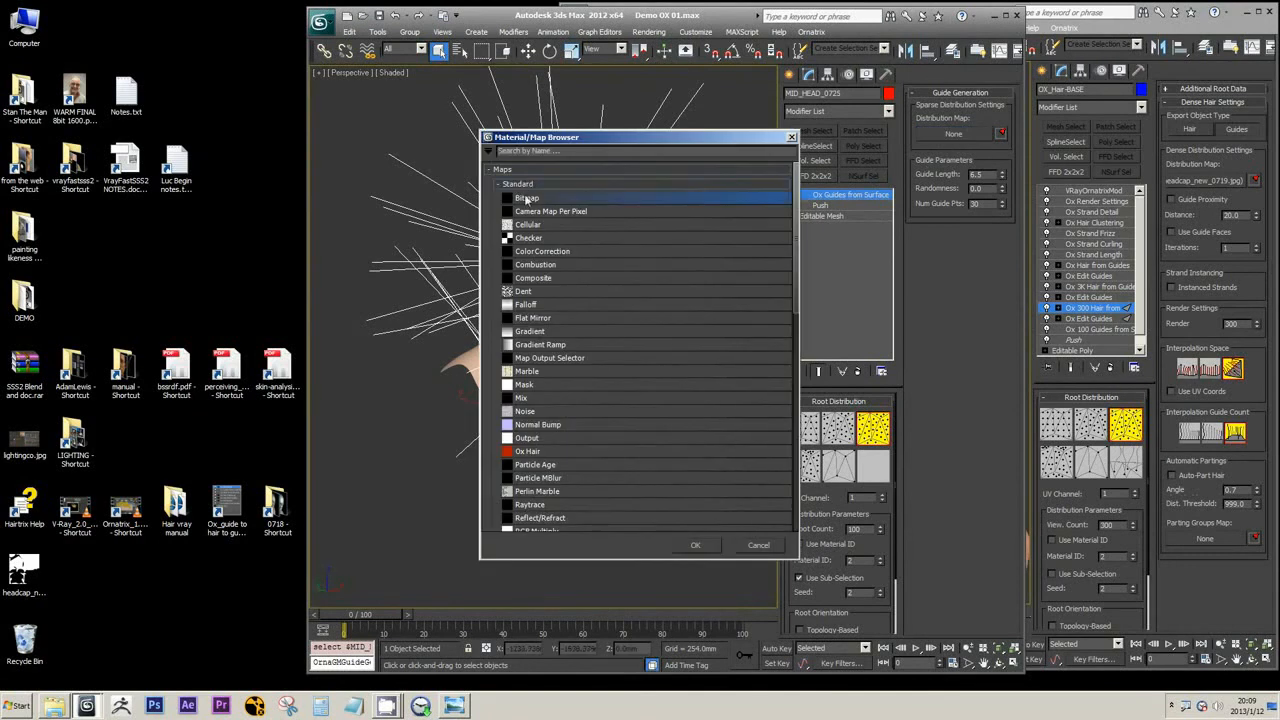
{"action": "double_click", "coordinate": [539, 200]}
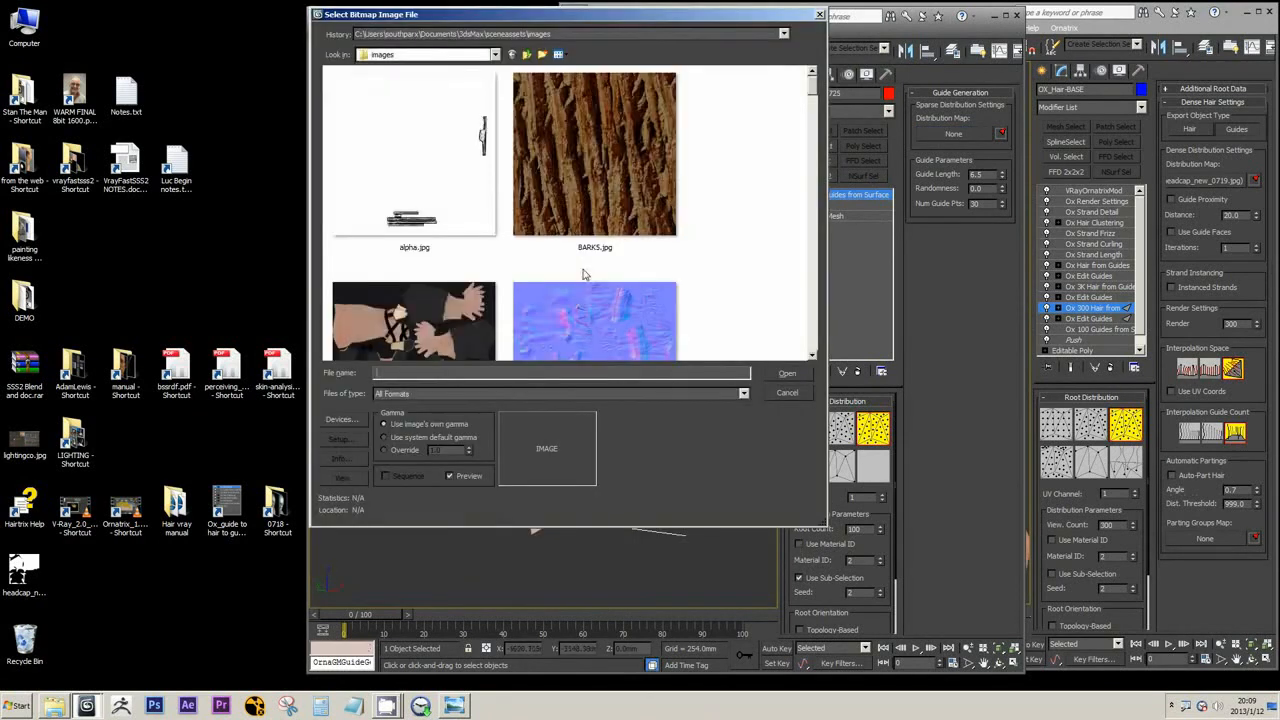
{"action": "left_click", "coordinate": [390, 56]}
{"action": "left_click", "coordinate": [384, 68]}
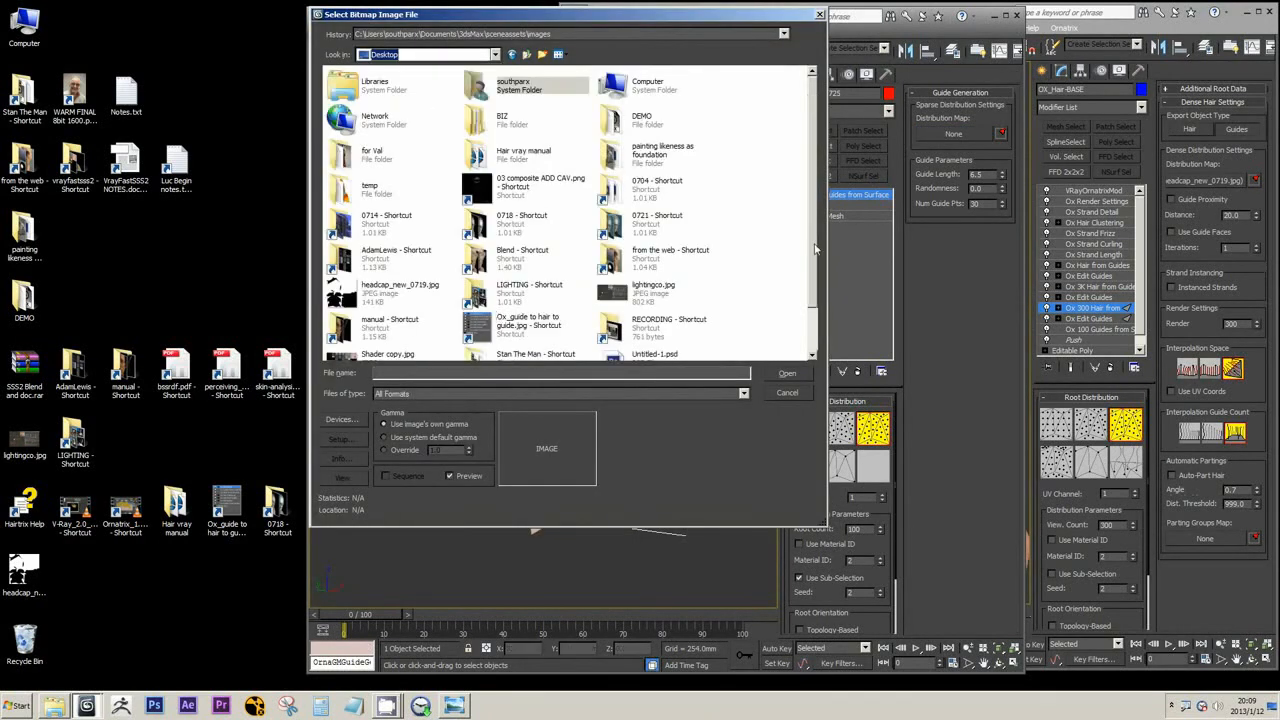
{"action": "left_click", "coordinate": [395, 288]}
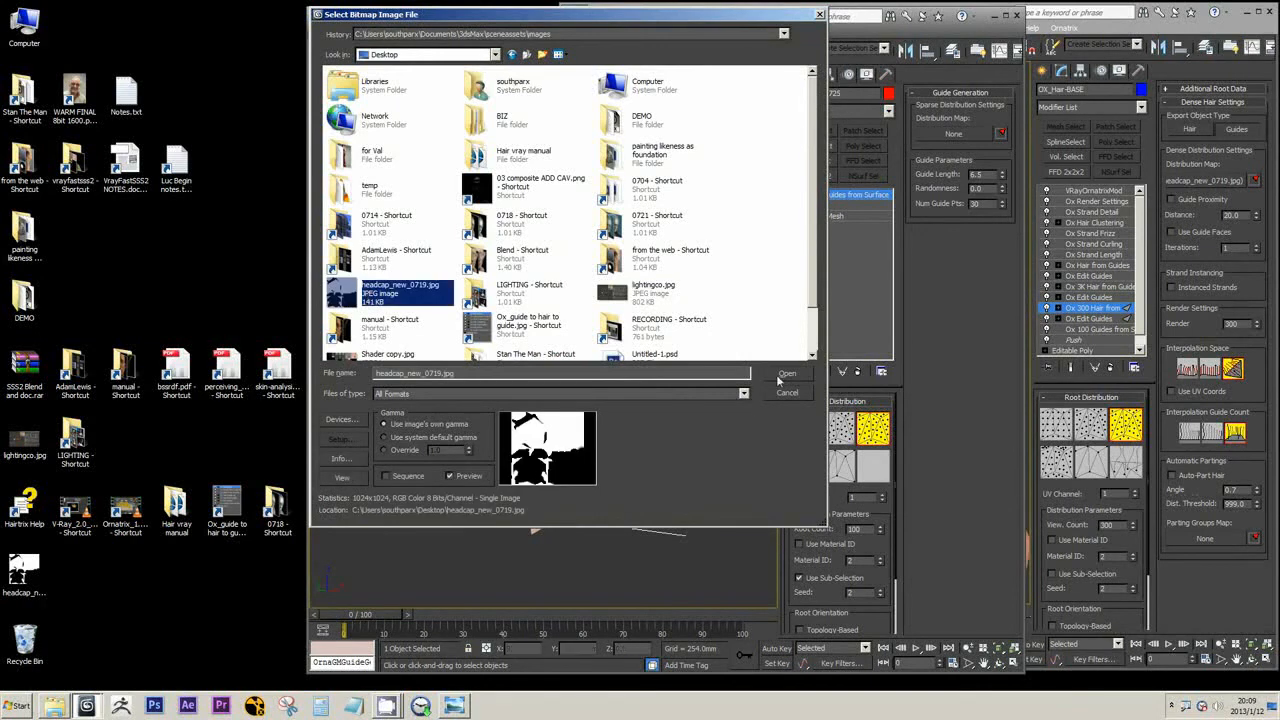
{"action": "left_click", "coordinate": [416, 451]}
{"action": "left_click_drag", "start_coordinate": [452, 451], "coordinate": [267, 412]}
{"action": "type", "text": "2.2"}
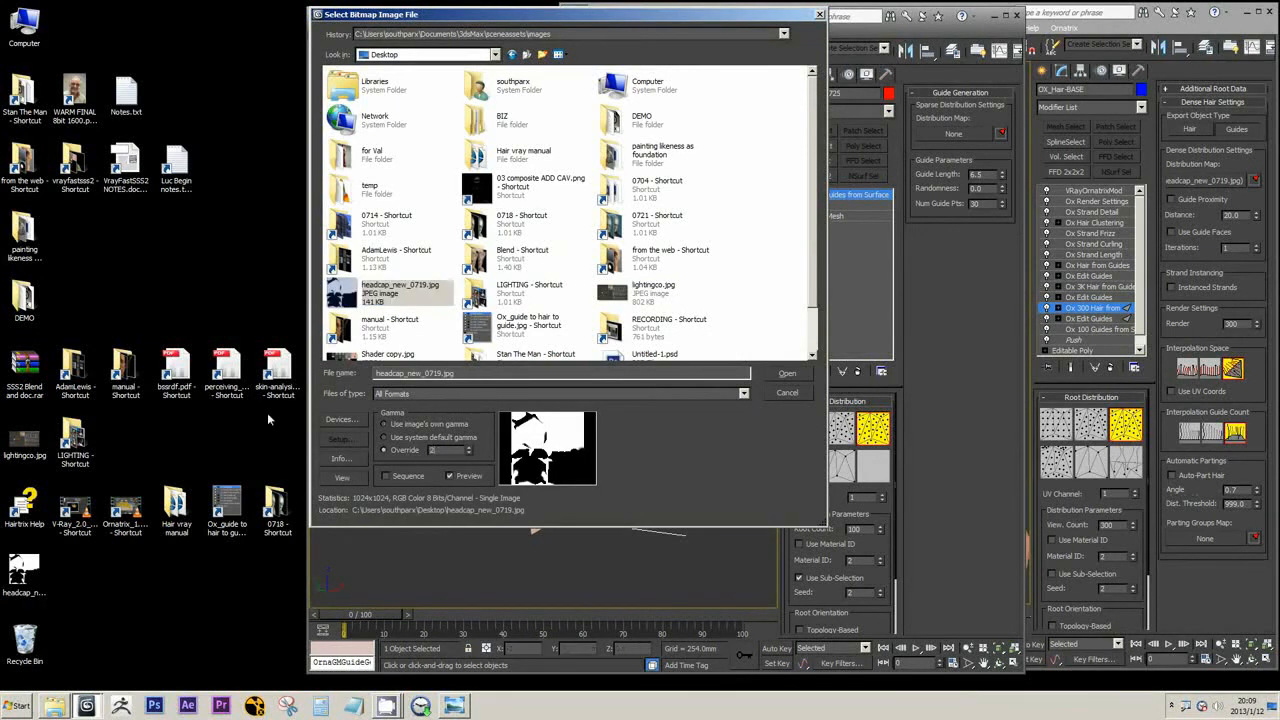
{"action": "key", "text": "Return"}
{"action": "left_click", "coordinate": [796, 376]}
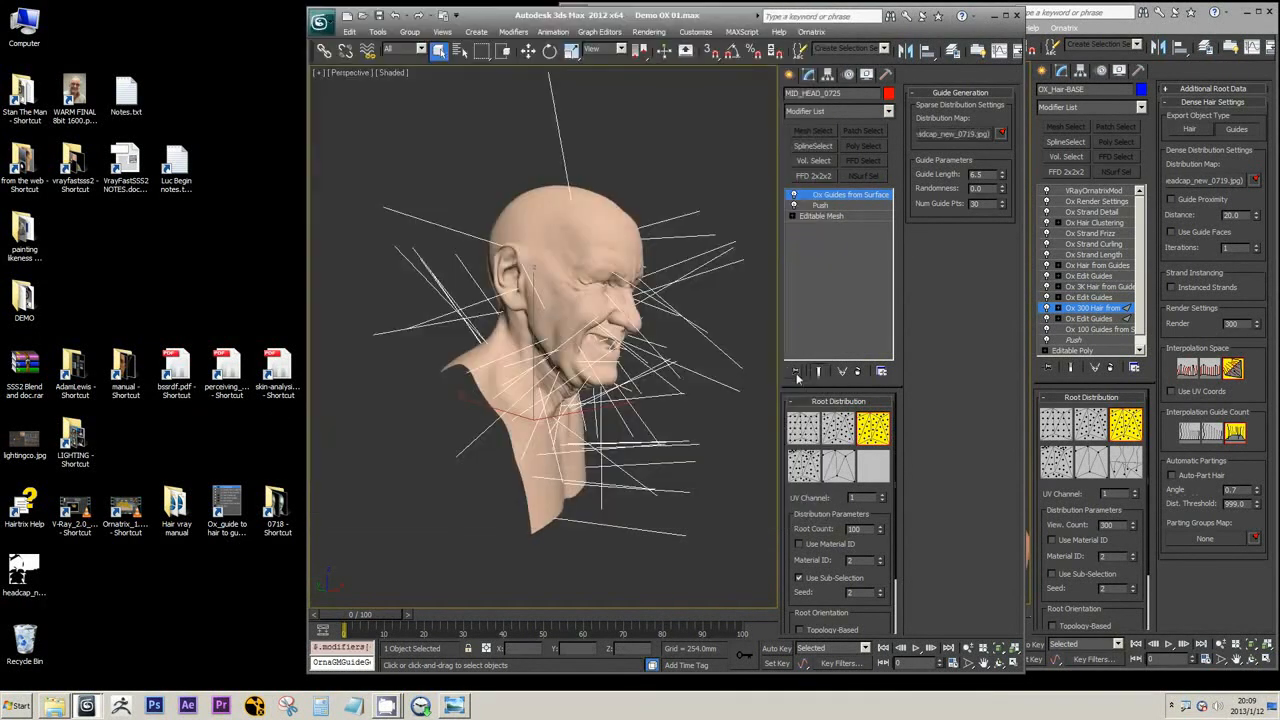
Refresh the guide distribution by changing the root count to 99 and back to 100
{"action": "left_click", "coordinate": [882, 533]}
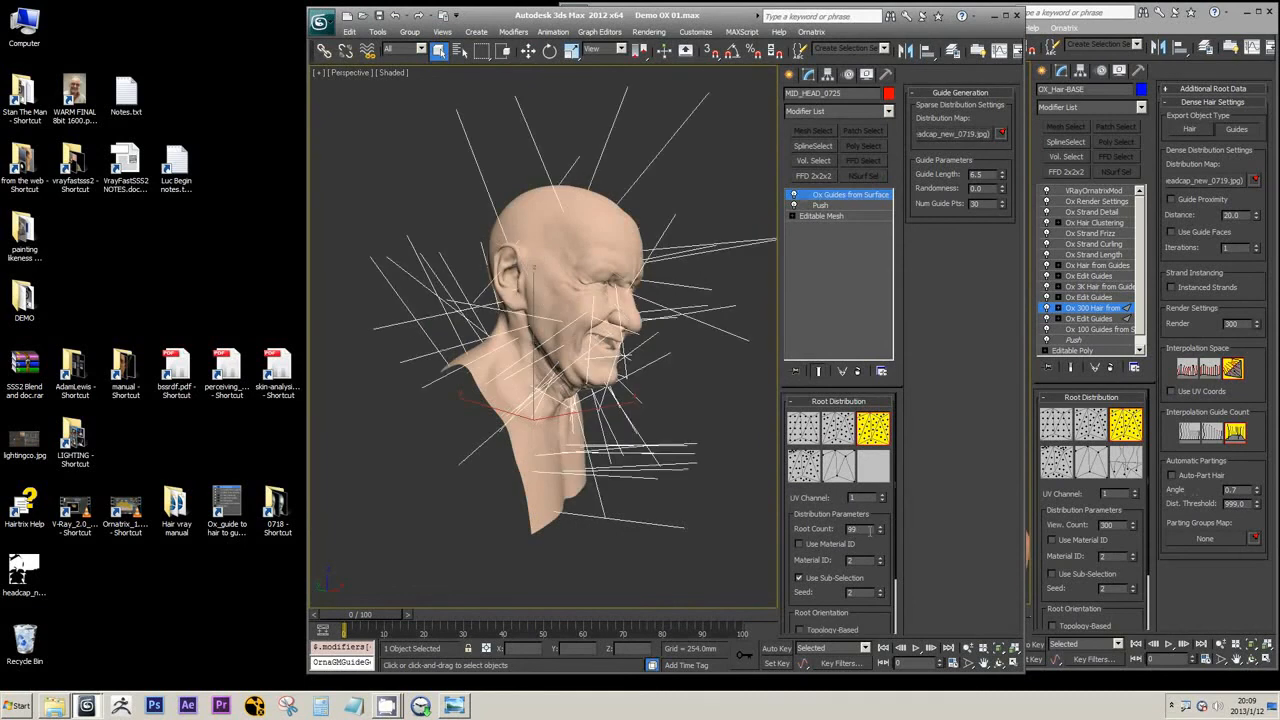
{"action": "left_click", "coordinate": [880, 527]}
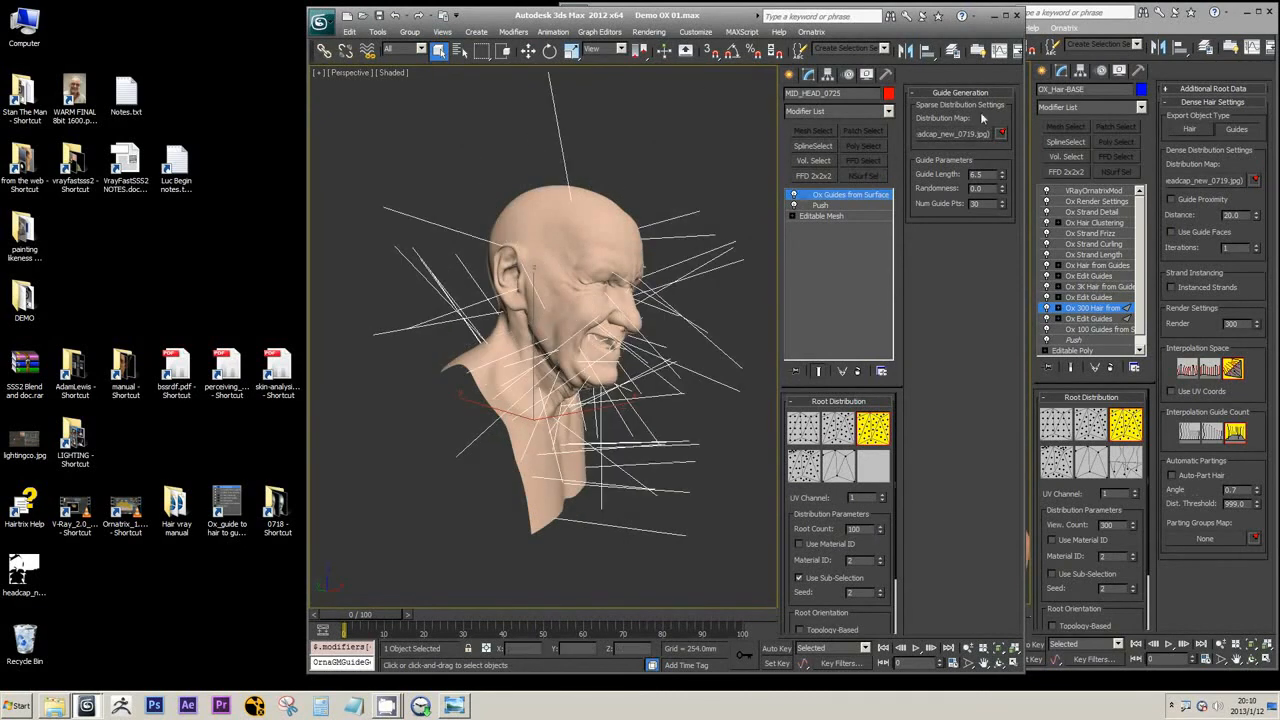
{"action": "middle_click_drag", "start_coordinate": [706, 372], "coordinate": [580, 362], "text": "alt"}
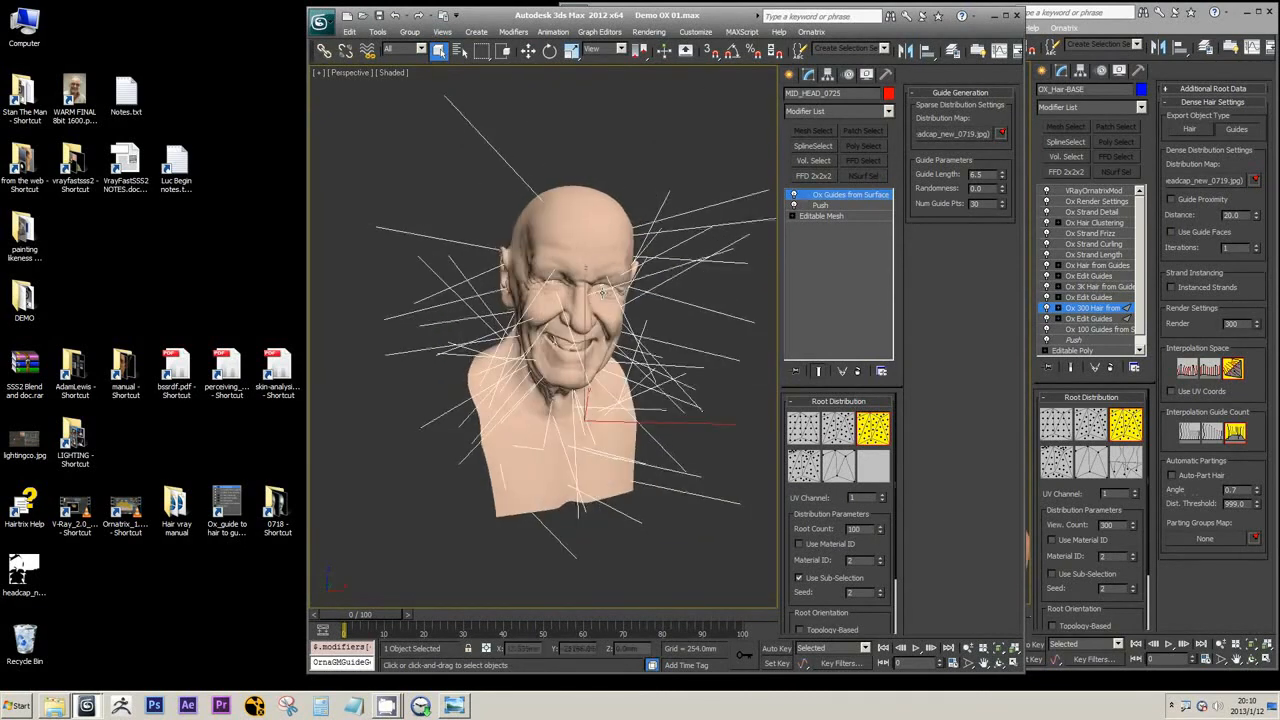
{"action": "left_click", "coordinate": [822, 205]}
{"action": "left_click", "coordinate": [840, 194]}
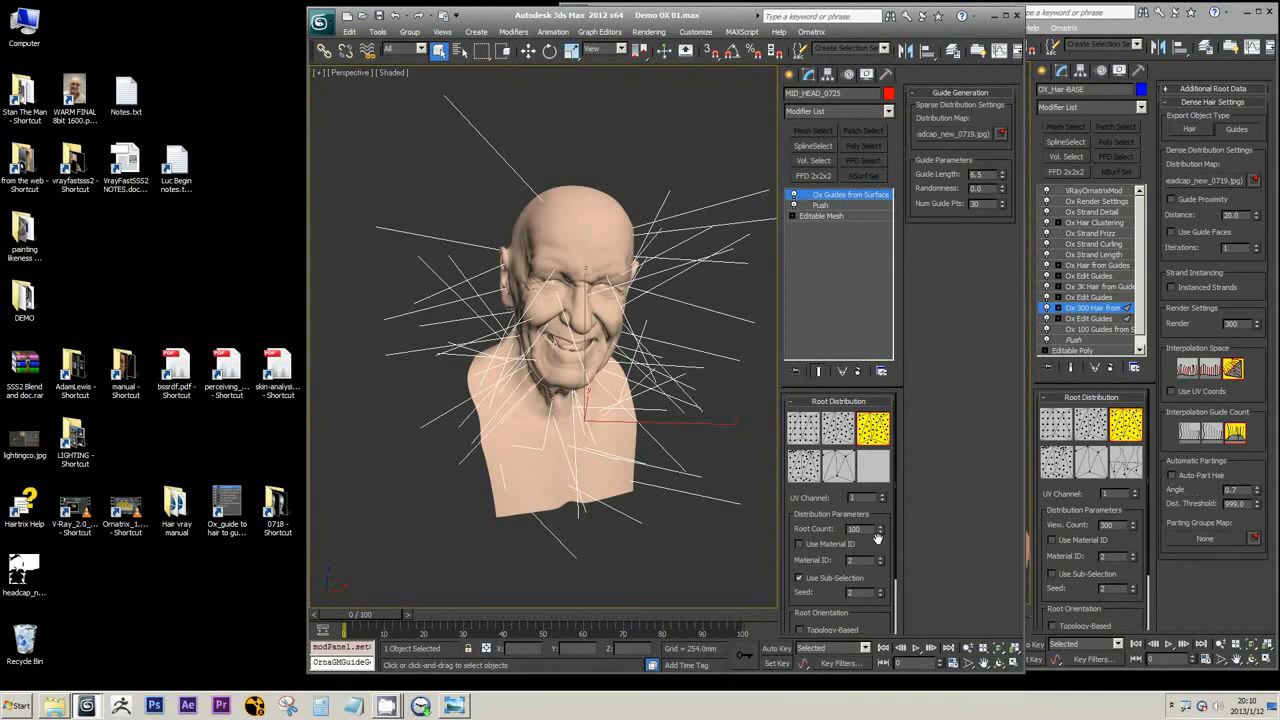
Show edged faces in the shaded viewport and rename the hair head object OX_Base
{"action": "key", "text": "F4"}
{"action": "middle_click_drag", "start_coordinate": [700, 400], "coordinate": [675, 392], "text": "alt"}
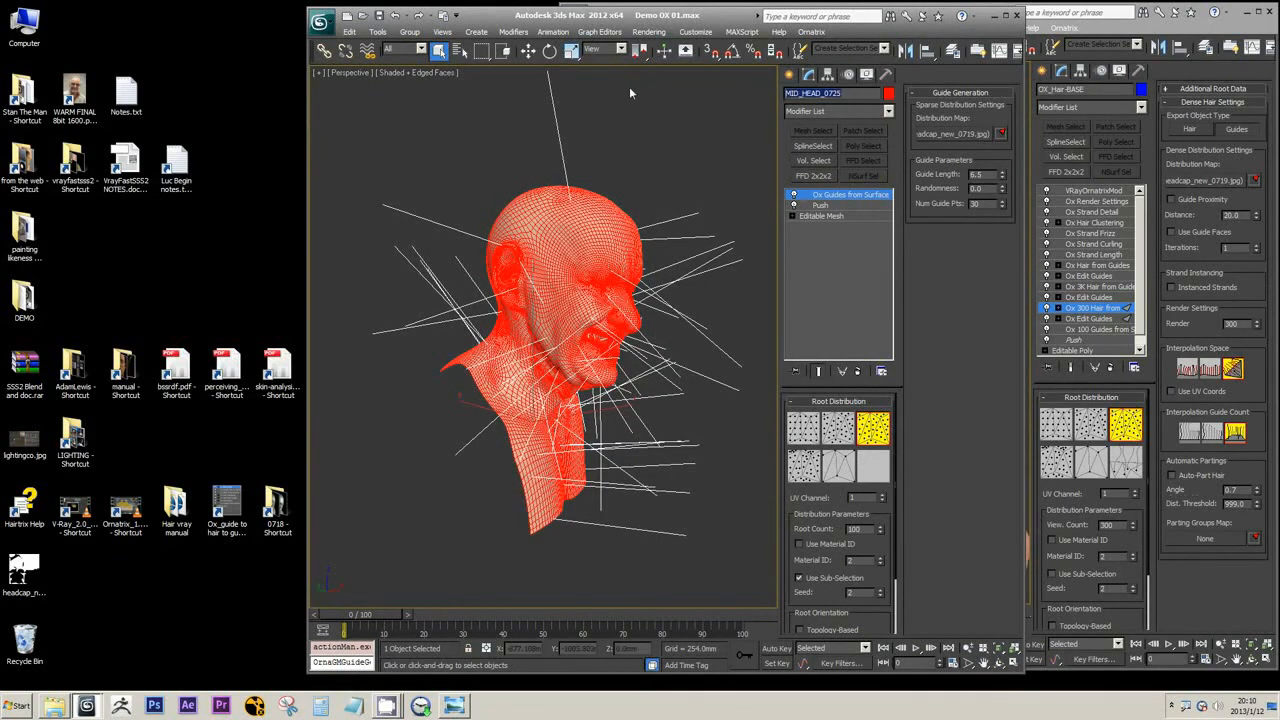
{"action": "type", "text": "OX_Base"}
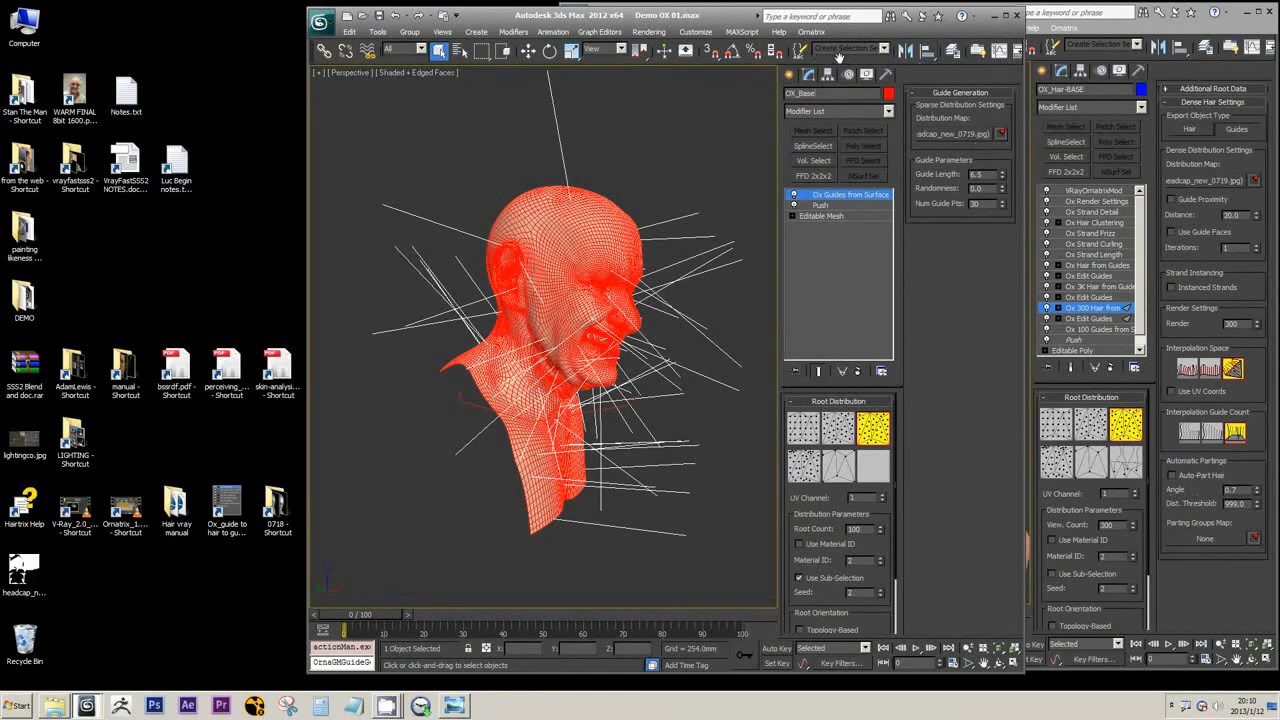
Instance the guides' distribution map into an empty Material Editor slot and set its V tiling to -1.0
{"action": "left_click_drag", "start_coordinate": [839, 58], "coordinate": [750, 58]}
{"action": "left_click", "coordinate": [957, 51]}
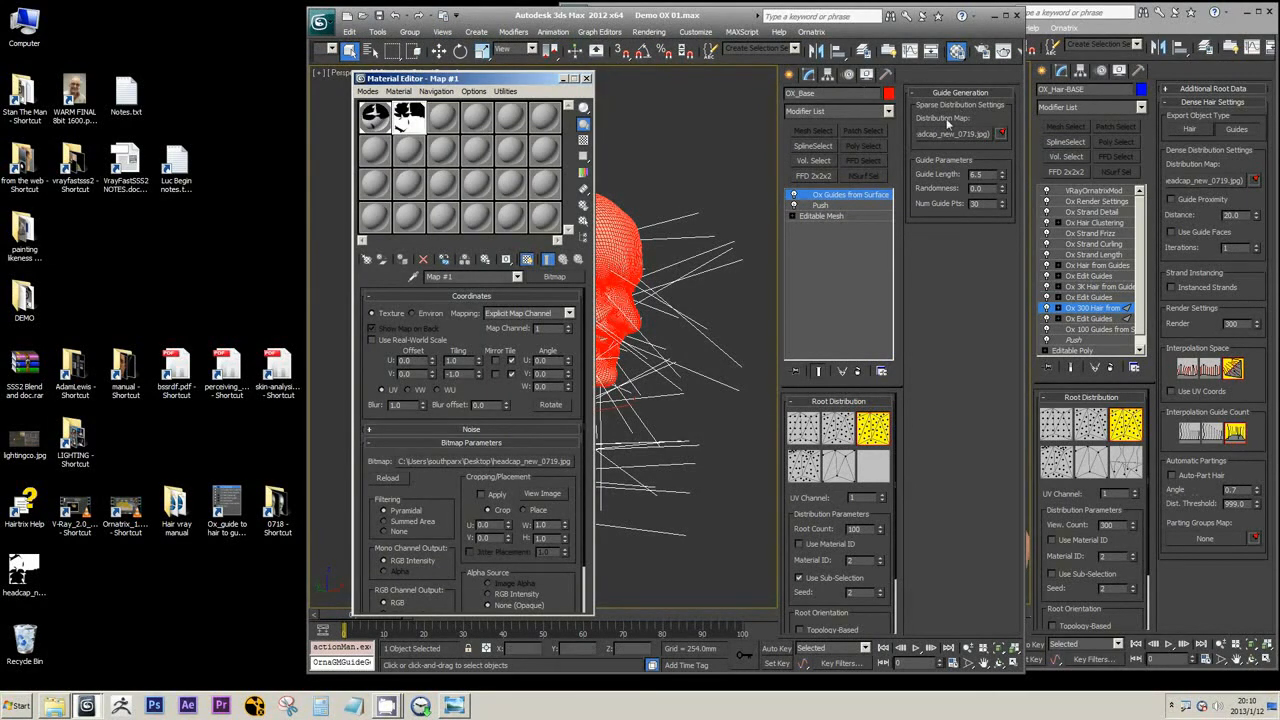
{"action": "left_click", "coordinate": [956, 52]}
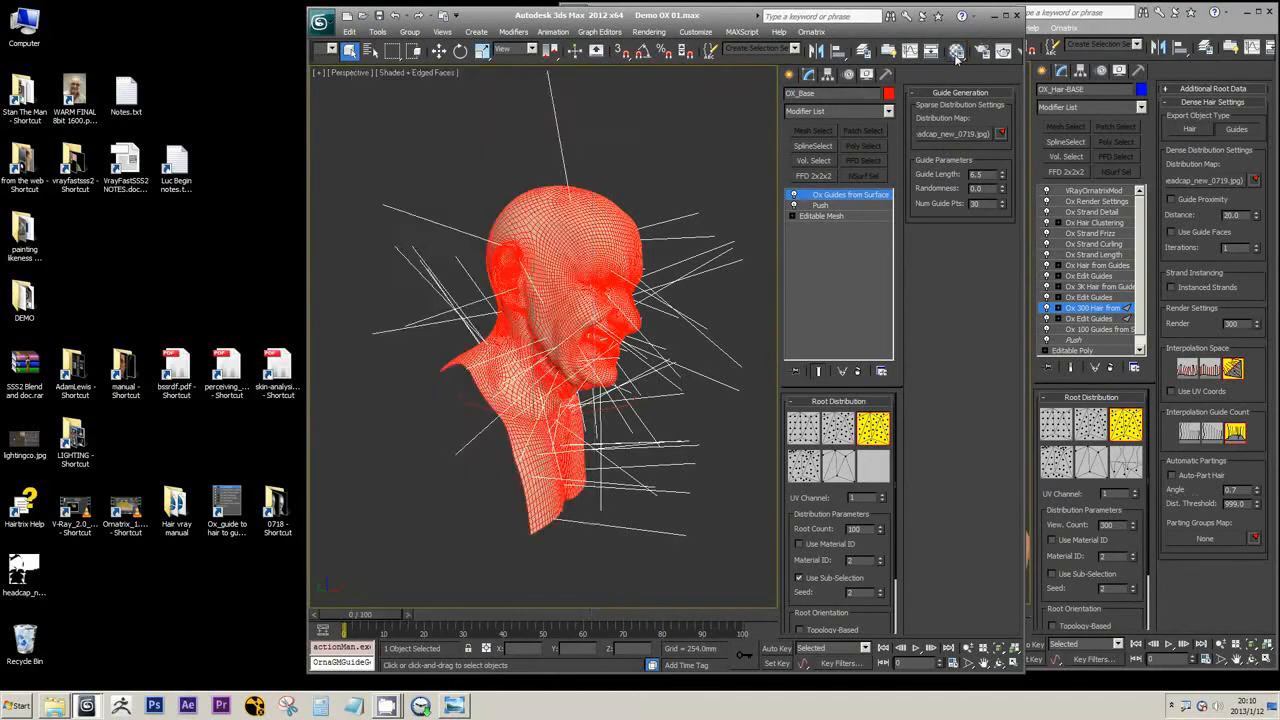
{"action": "left_click", "coordinate": [956, 52]}
{"action": "left_click_drag", "start_coordinate": [955, 133], "coordinate": [440, 122]}
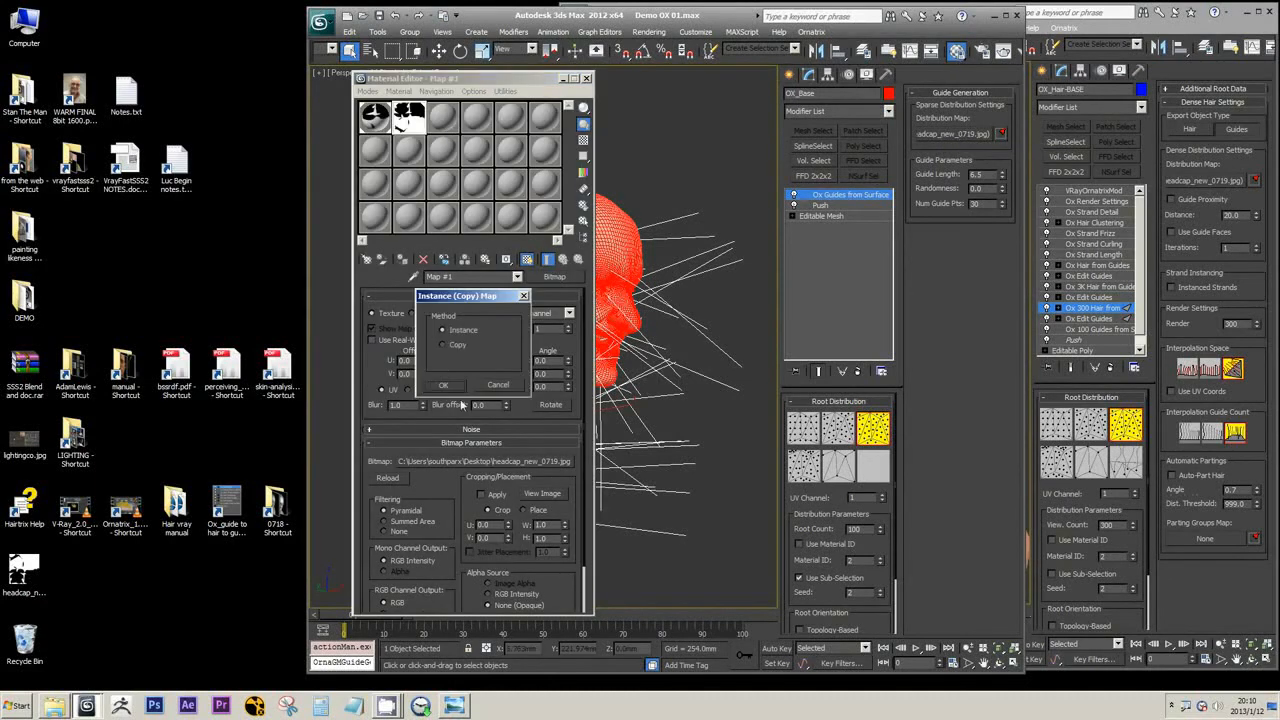
{"action": "left_click", "coordinate": [443, 386]}
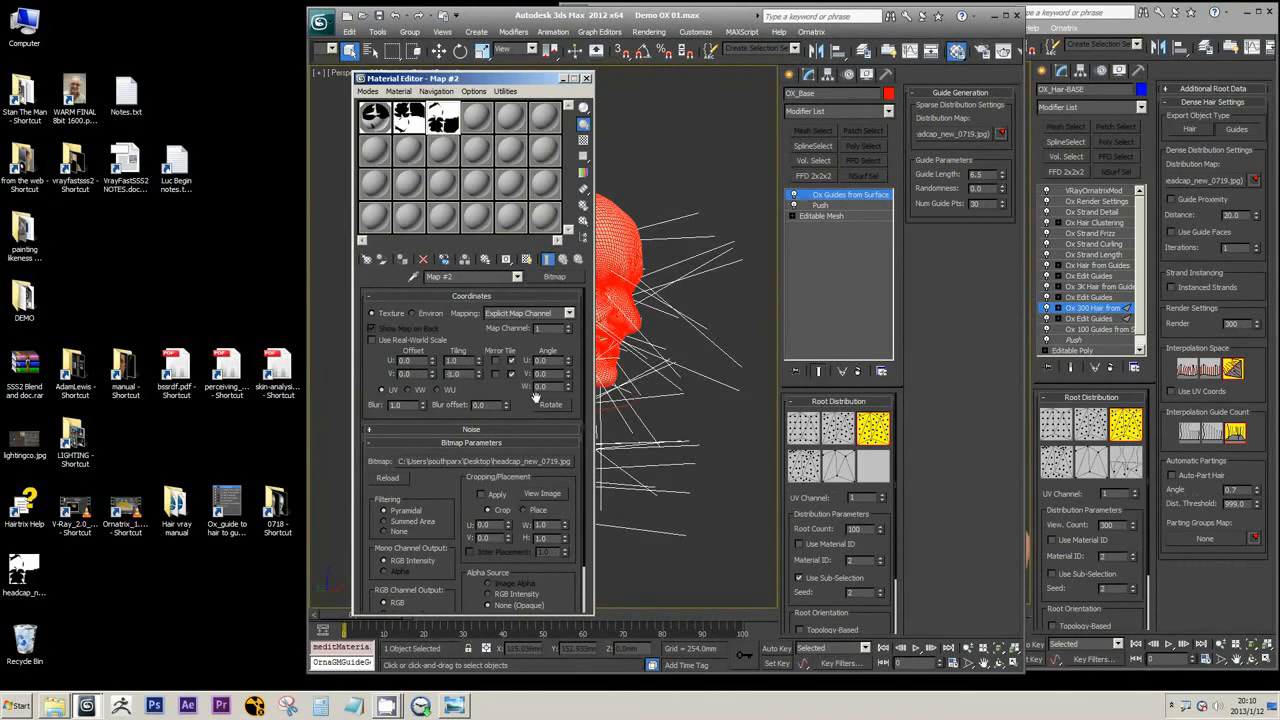
{"action": "left_click", "coordinate": [587, 78]}
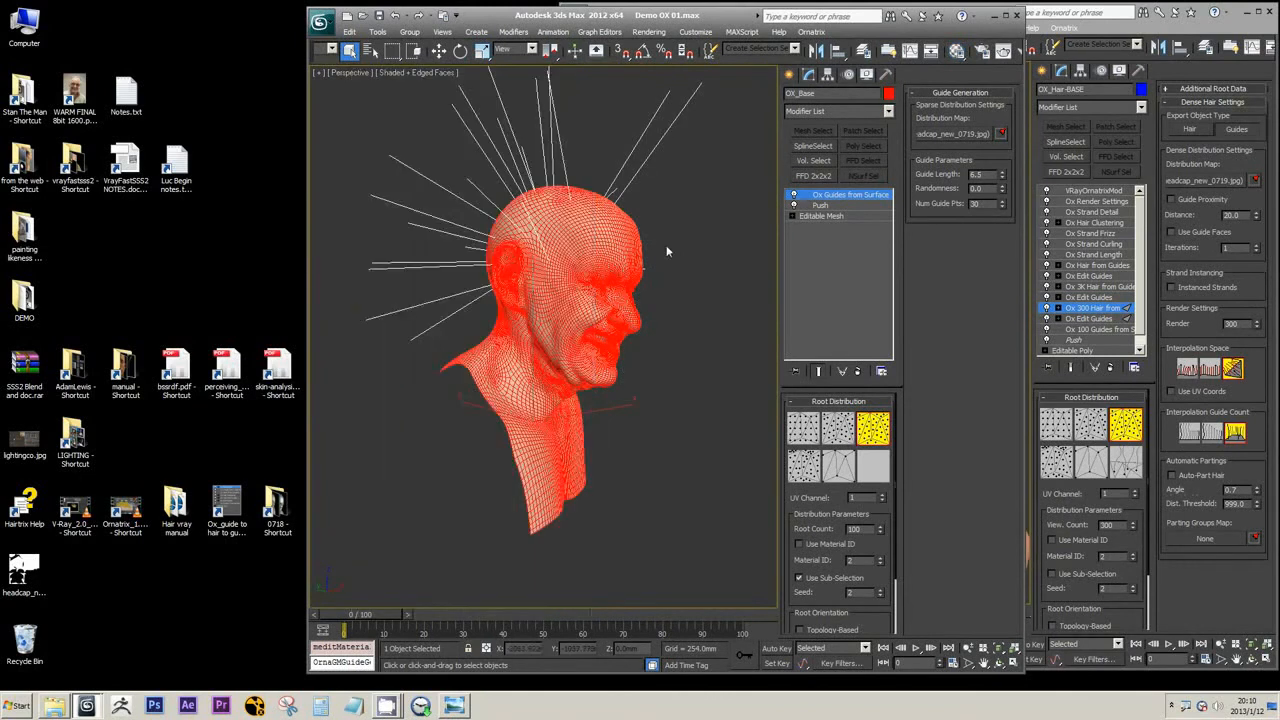
Set the root count of the Ox Guides from Surface modifier to 300
{"action": "middle_click_drag", "start_coordinate": [668, 252], "coordinate": [663, 263]}
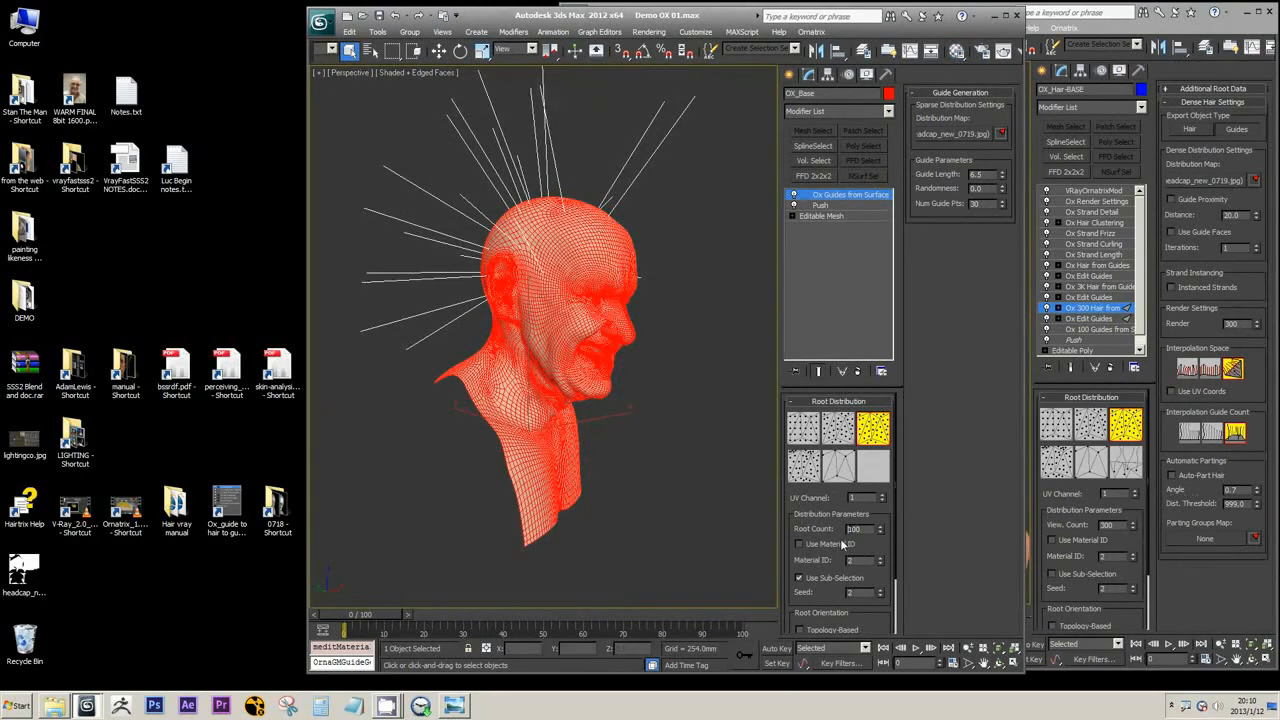
{"action": "middle_click_drag", "start_coordinate": [664, 374], "coordinate": [690, 342], "text": "alt"}
{"action": "scroll", "coordinate": [535, 343], "scroll_direction": "up", "scroll_amount": 3}
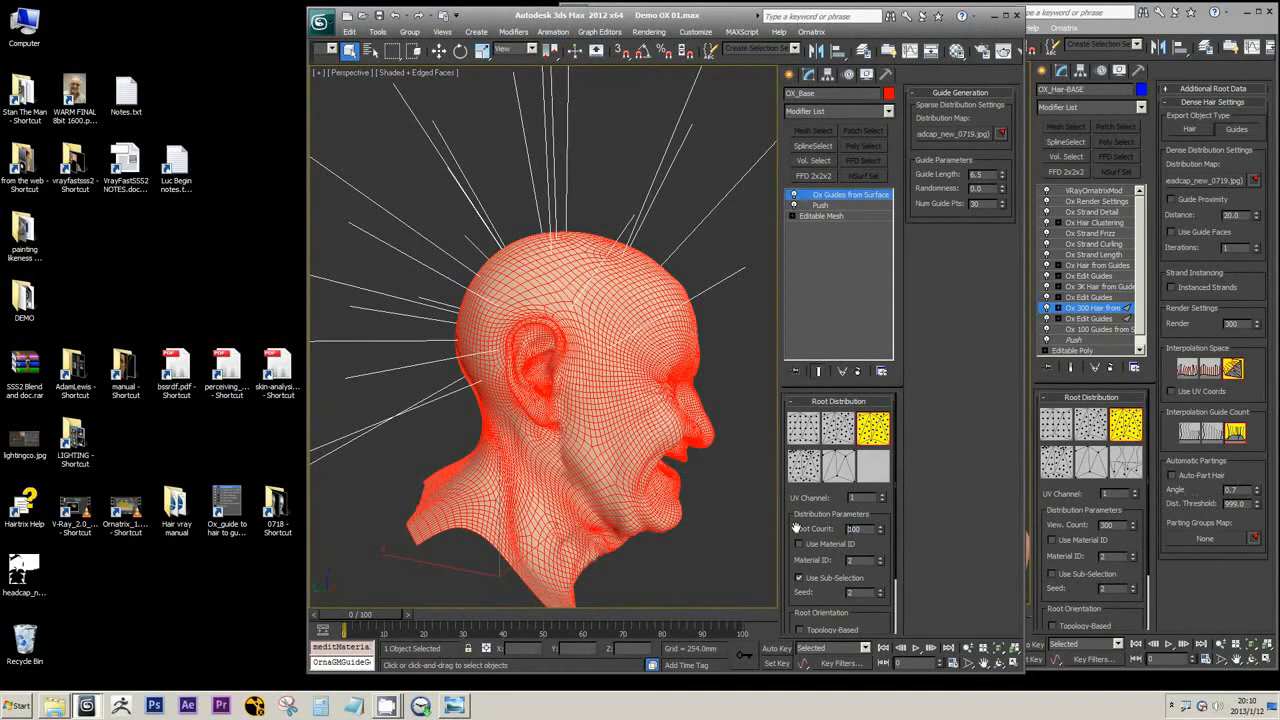
{"action": "type", "text": "300"}
{"action": "key", "text": "Return"}
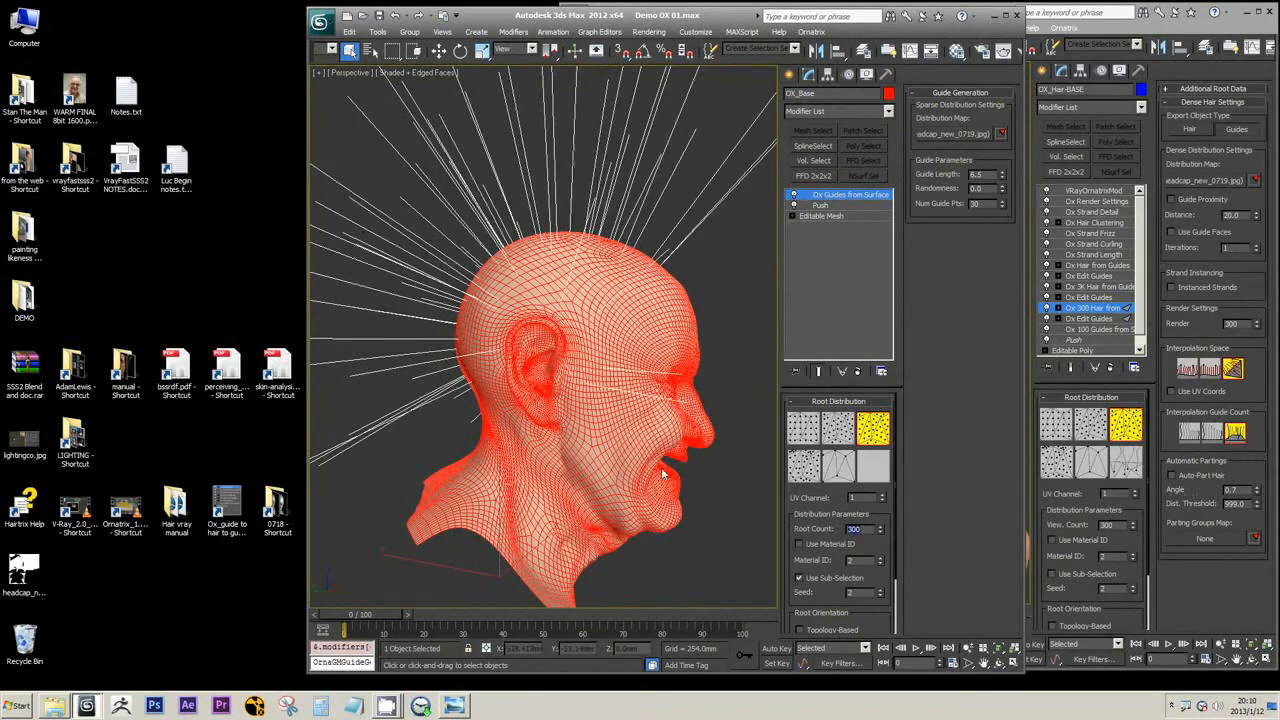
Add an Ox Edit Guides modifier above Ox Guides from Surface and activate its guide brush editing
{"action": "middle_click_drag", "start_coordinate": [661, 470], "coordinate": [688, 460], "text": "alt"}
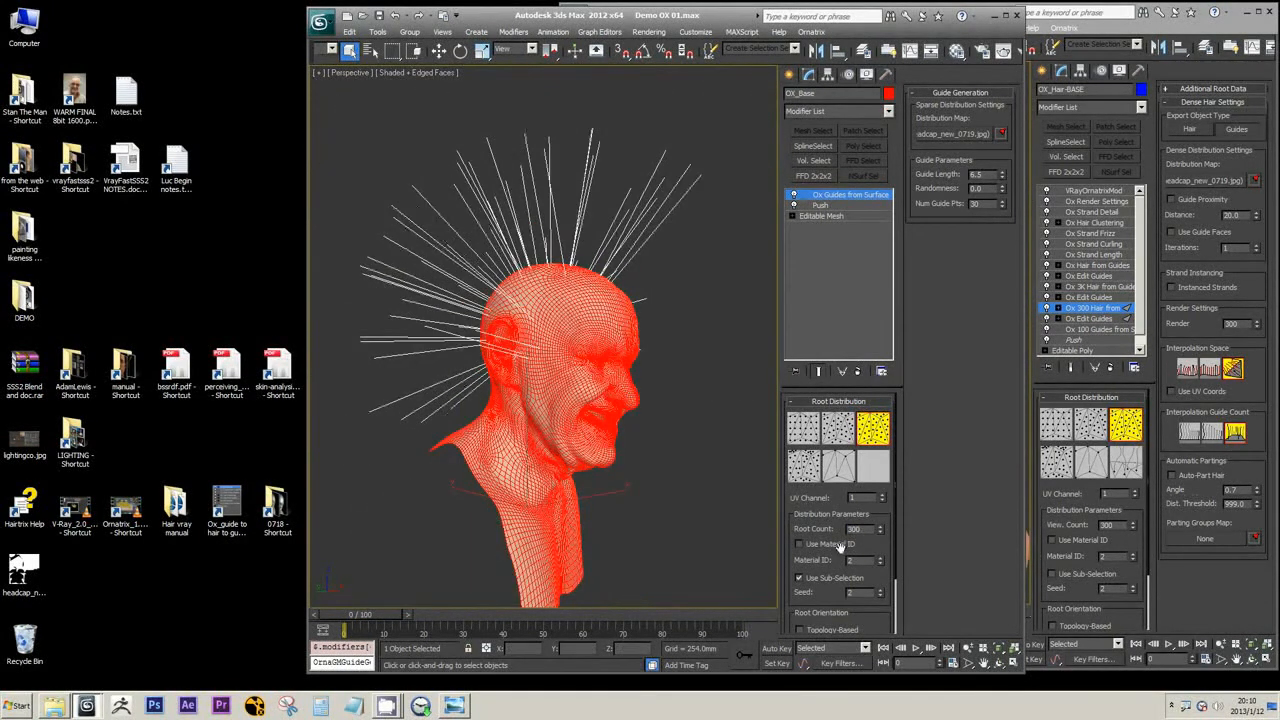
{"action": "left_click", "coordinate": [888, 111]}
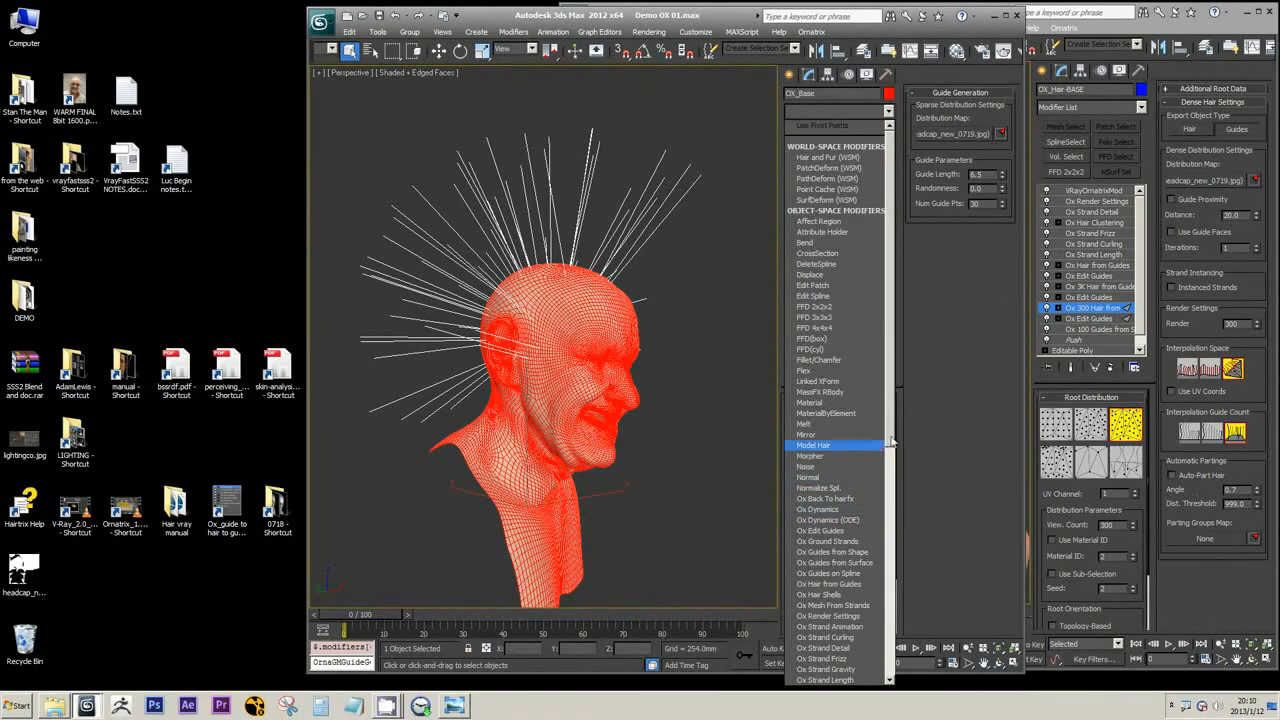
{"action": "scroll", "coordinate": [889, 480], "scroll_direction": "down", "scroll_amount": 1}
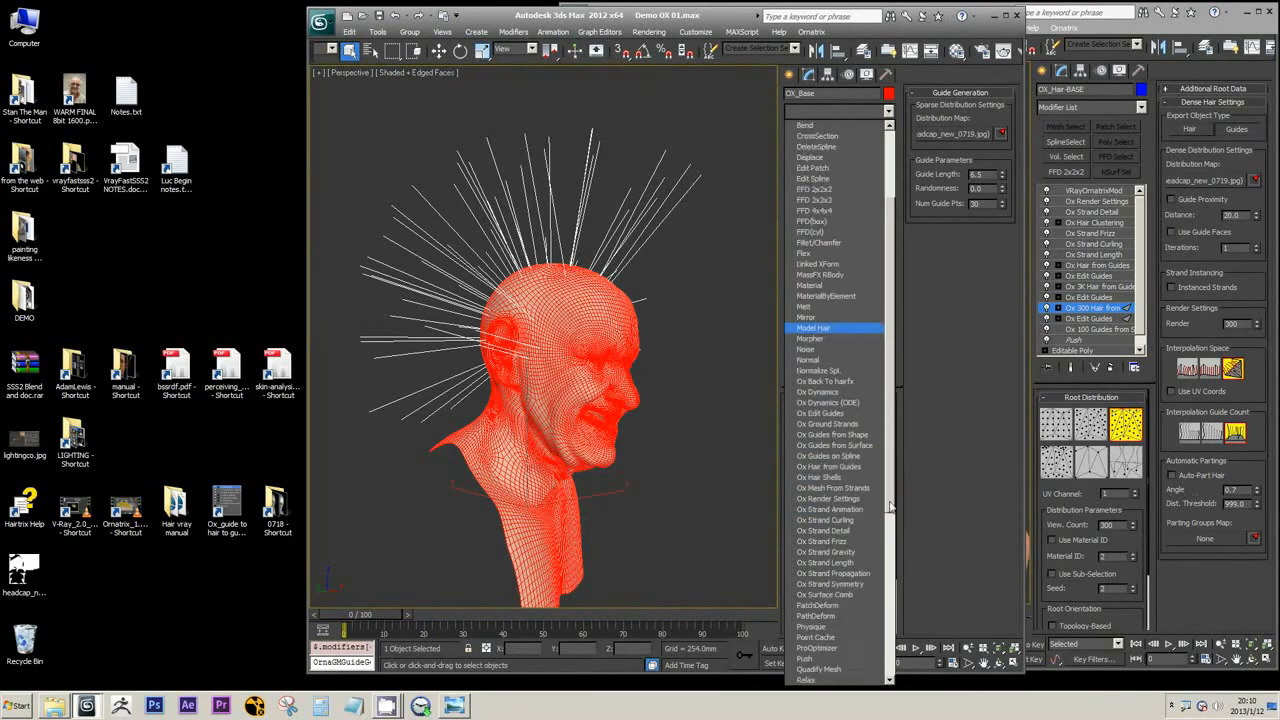
{"action": "left_click", "coordinate": [820, 413]}
{"action": "left_click", "coordinate": [857, 455]}
Comb the guides backward over the scalp and down the back of the head using the Move brush at size 160.0
{"action": "mouse_move", "coordinate": [614, 345]}
{"action": "middle_mouse_down", "text": "alt"}
{"action": "mouse_move", "coordinate": [636, 352]}
{"action": "mouse_move", "coordinate": [640, 380]}
{"action": "mouse_move", "coordinate": [648, 372]}
{"action": "middle_mouse_up", "text": "alt"}
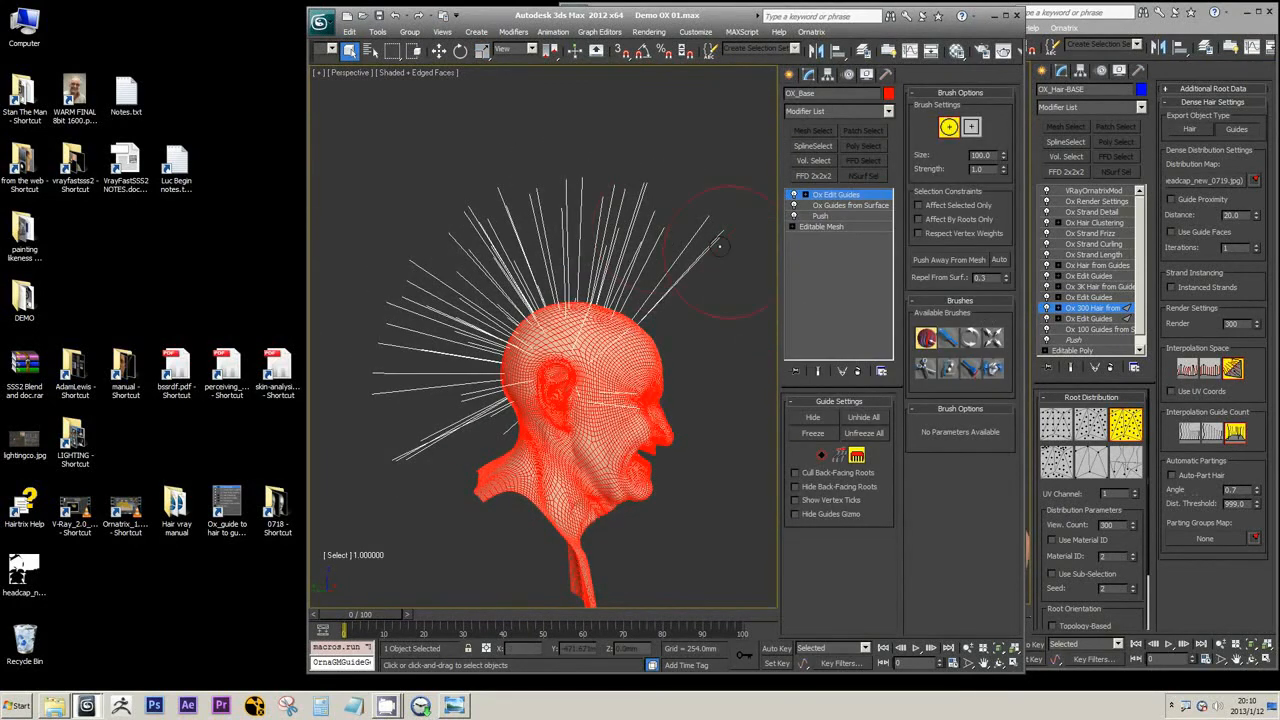
{"action": "key", "text": "alt+w"}
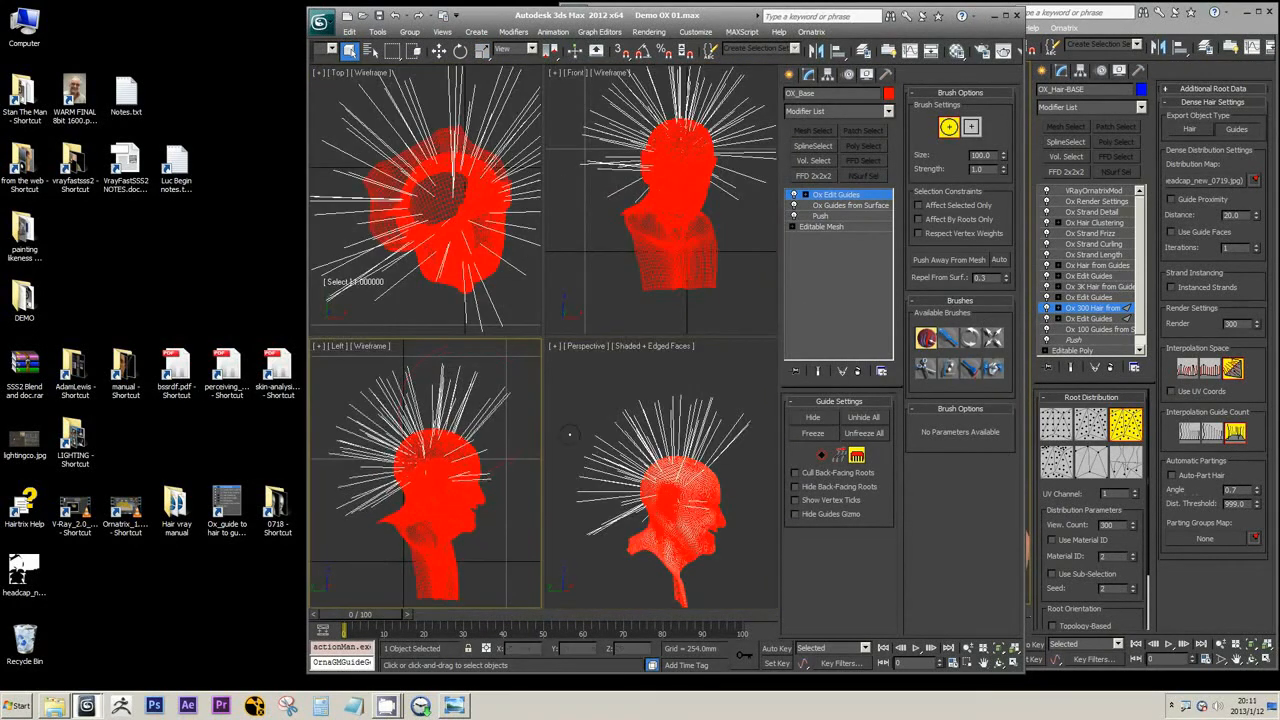
{"action": "left_click", "coordinate": [700, 424]}
{"action": "key", "text": "alt+w"}
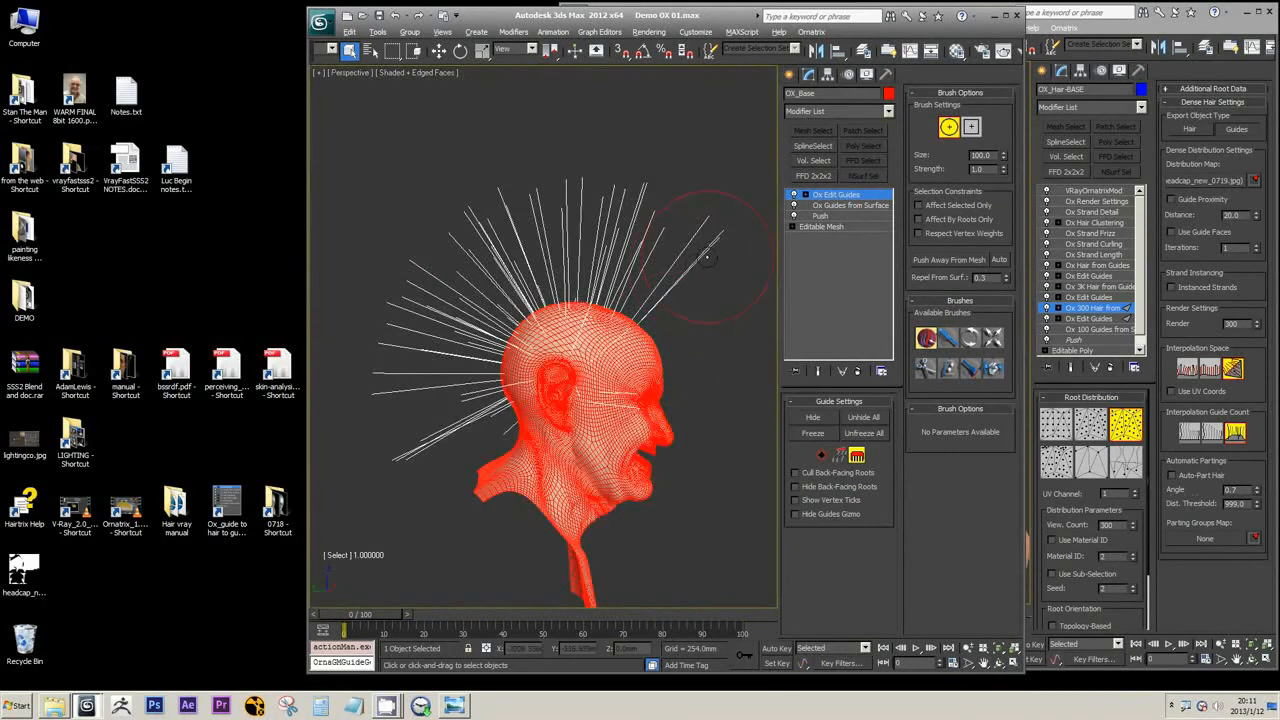
{"action": "left_click", "coordinate": [948, 338]}
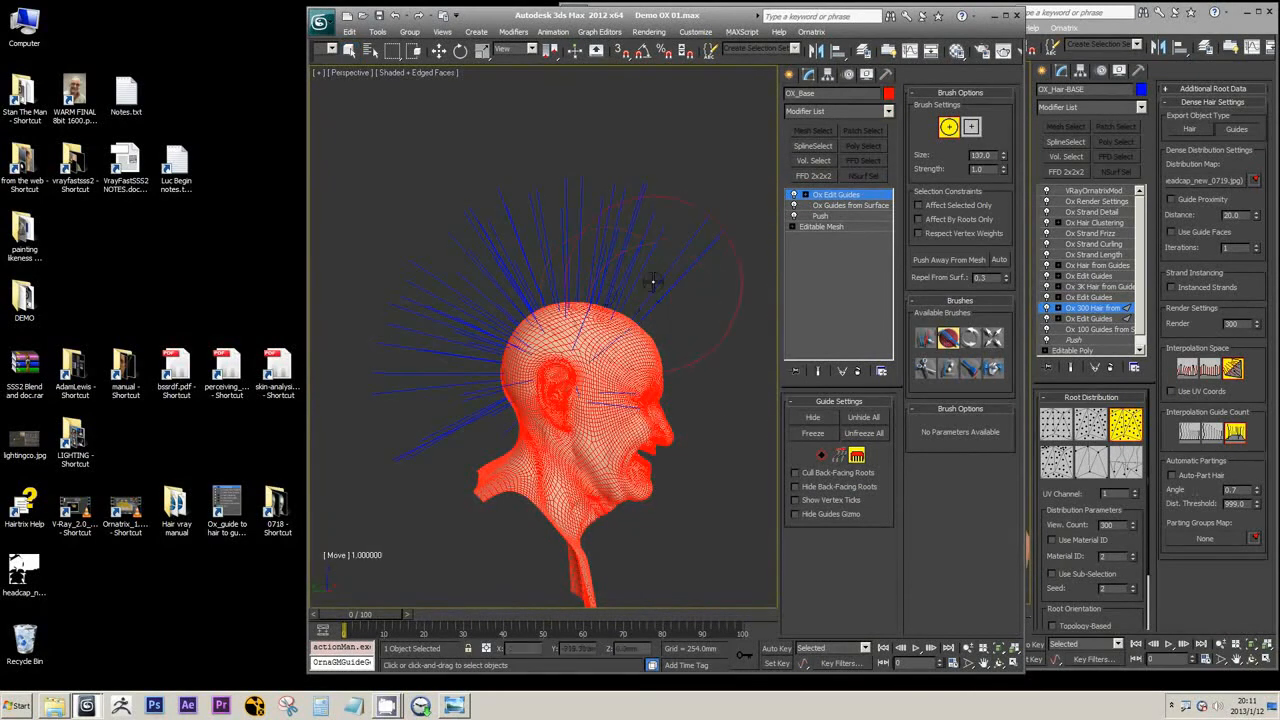
{"action": "mouse_move", "coordinate": [665, 211]}
{"action": "left_mouse_down"}
{"action": "mouse_move", "coordinate": [574, 220]}
{"action": "mouse_move", "coordinate": [486, 253]}
{"action": "mouse_move", "coordinate": [560, 245]}
{"action": "mouse_move", "coordinate": [651, 289]}
{"action": "mouse_move", "coordinate": [646, 300]}
{"action": "mouse_move", "coordinate": [523, 268]}
{"action": "mouse_move", "coordinate": [423, 331]}
{"action": "mouse_move", "coordinate": [400, 392]}
{"action": "mouse_move", "coordinate": [545, 273]}
{"action": "left_mouse_up"}
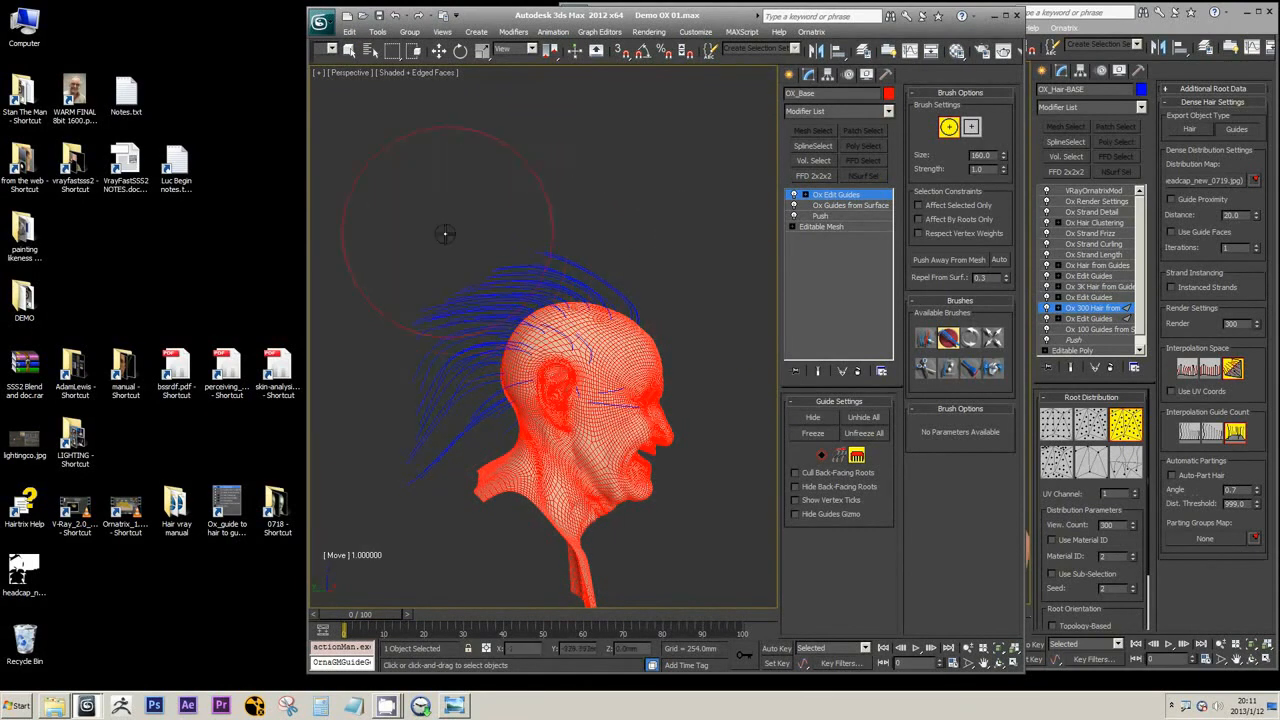
{"action": "mouse_move", "coordinate": [443, 271]}
{"action": "left_mouse_down"}
{"action": "mouse_move", "coordinate": [414, 334]}
{"action": "mouse_move", "coordinate": [420, 402]}
{"action": "left_mouse_up"}
Comb the outward-pointing guides at both sides of the head downward with the Move brush at size 89.0
{"action": "middle_click_drag", "start_coordinate": [654, 257], "coordinate": [534, 251], "text": "alt"}
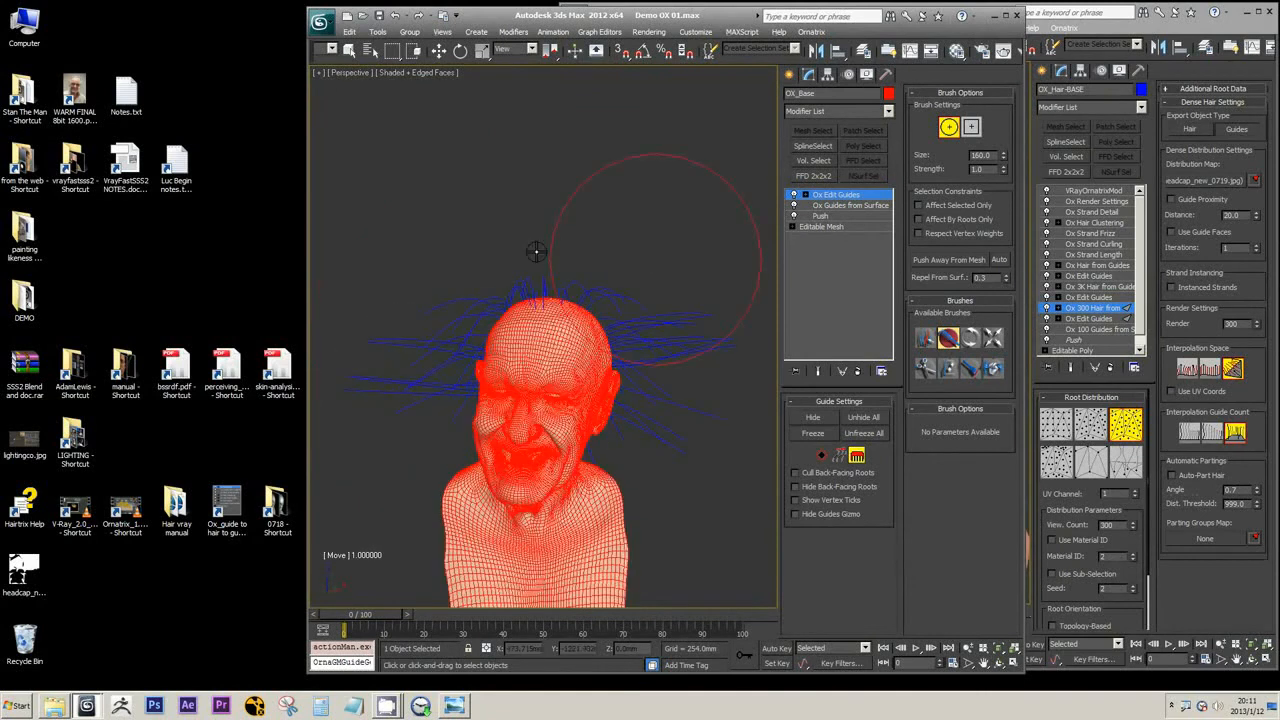
{"action": "middle_click_drag", "start_coordinate": [449, 277], "coordinate": [469, 211], "text": "alt"}
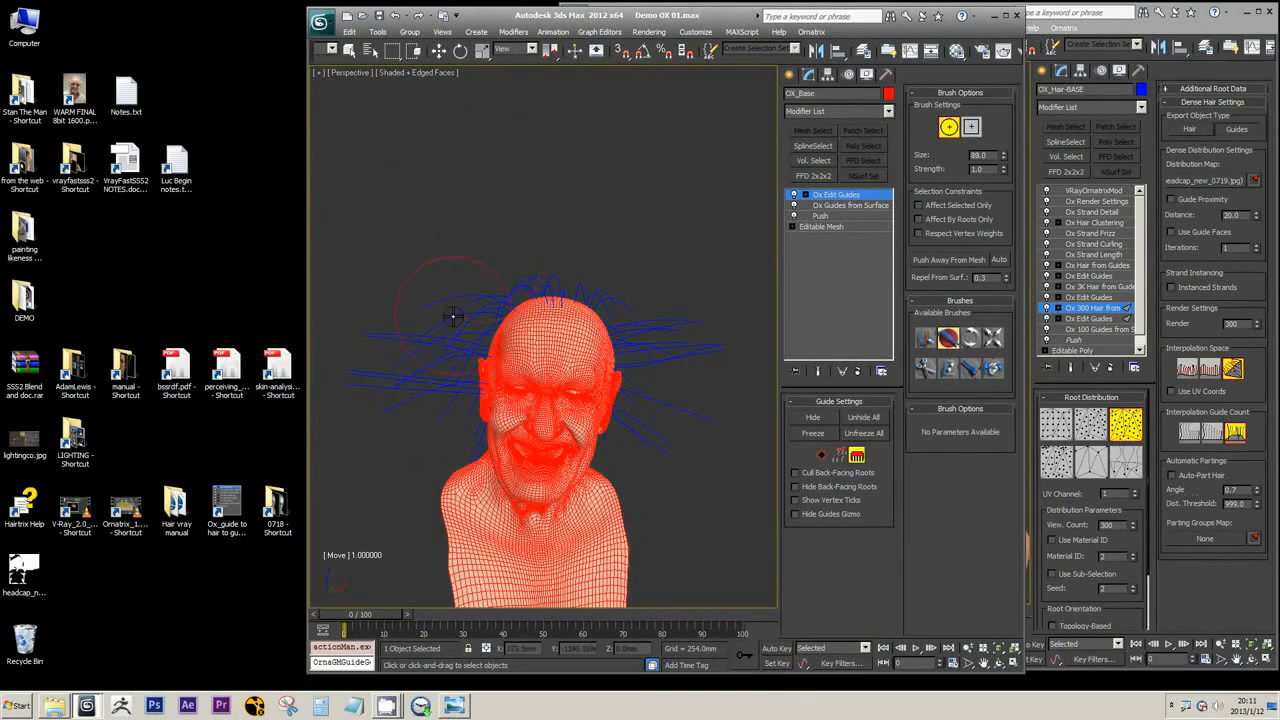
{"action": "mouse_move", "coordinate": [443, 314]}
{"action": "left_mouse_down"}
{"action": "mouse_move", "coordinate": [420, 380]}
{"action": "mouse_move", "coordinate": [426, 404]}
{"action": "left_mouse_up"}
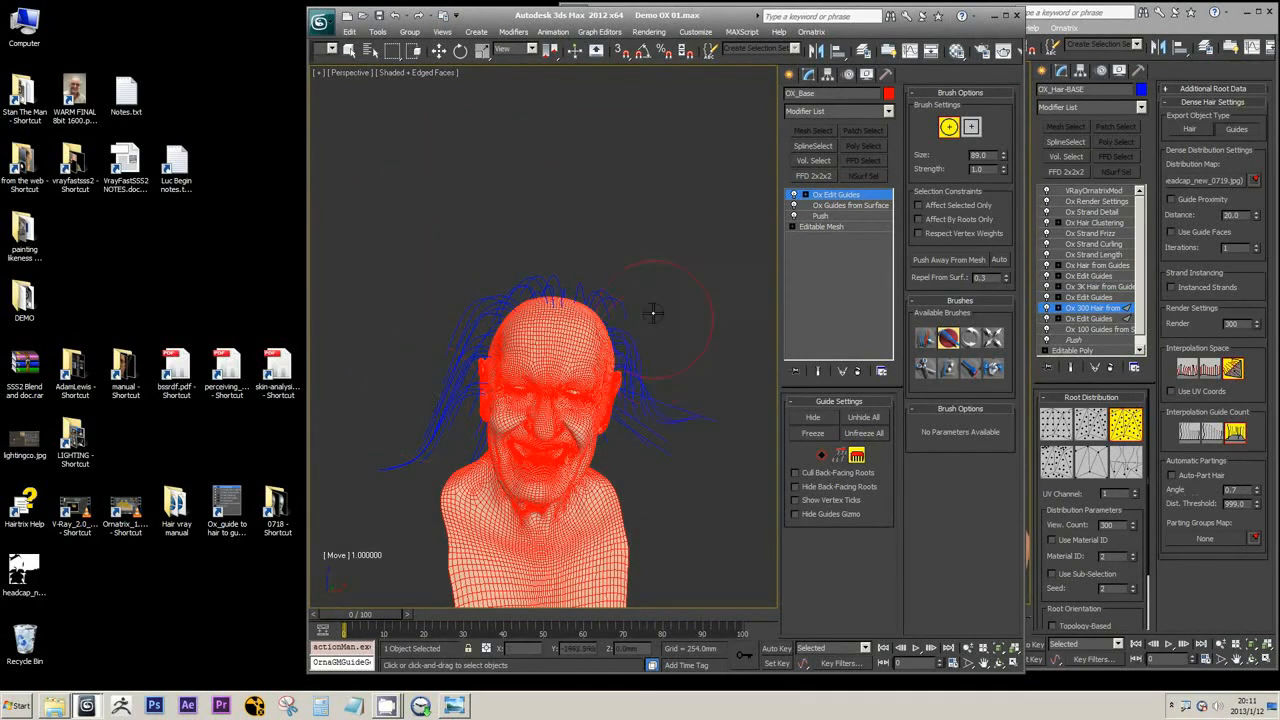
{"action": "middle_click_drag", "start_coordinate": [654, 429], "coordinate": [666, 371], "text": "alt"}
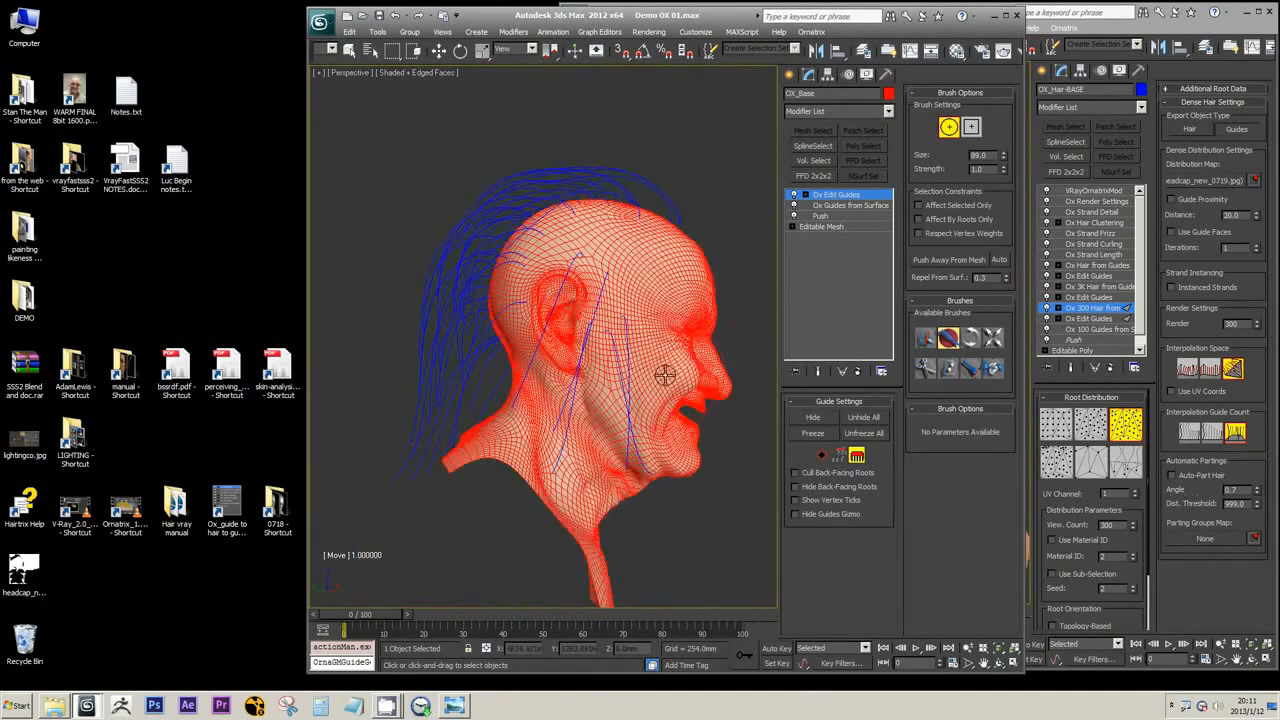
Trim the long guide ends at the back and both sides of the head with the Cut brush
{"action": "left_click", "coordinate": [925, 368]}
{"action": "left_click_drag", "start_coordinate": [413, 393], "coordinate": [401, 305]}
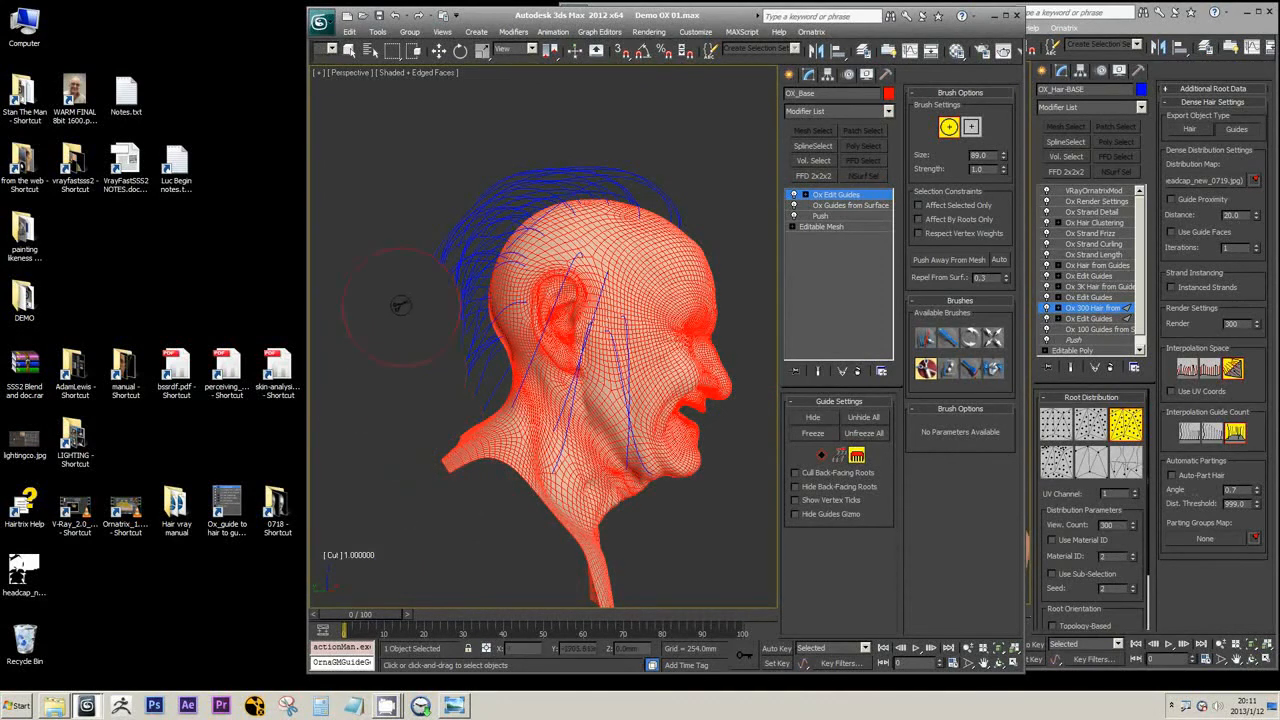
{"action": "middle_click_drag", "start_coordinate": [533, 487], "coordinate": [434, 457], "text": "alt"}
{"action": "mouse_move", "coordinate": [391, 358]}
{"action": "middle_mouse_down", "text": "alt"}
{"action": "mouse_move", "coordinate": [421, 287]}
{"action": "mouse_move", "coordinate": [370, 291]}
{"action": "mouse_move", "coordinate": [697, 425]}
{"action": "mouse_move", "coordinate": [737, 457]}
{"action": "mouse_move", "coordinate": [726, 421]}
{"action": "mouse_move", "coordinate": [655, 375]}
{"action": "middle_mouse_up", "text": "alt"}
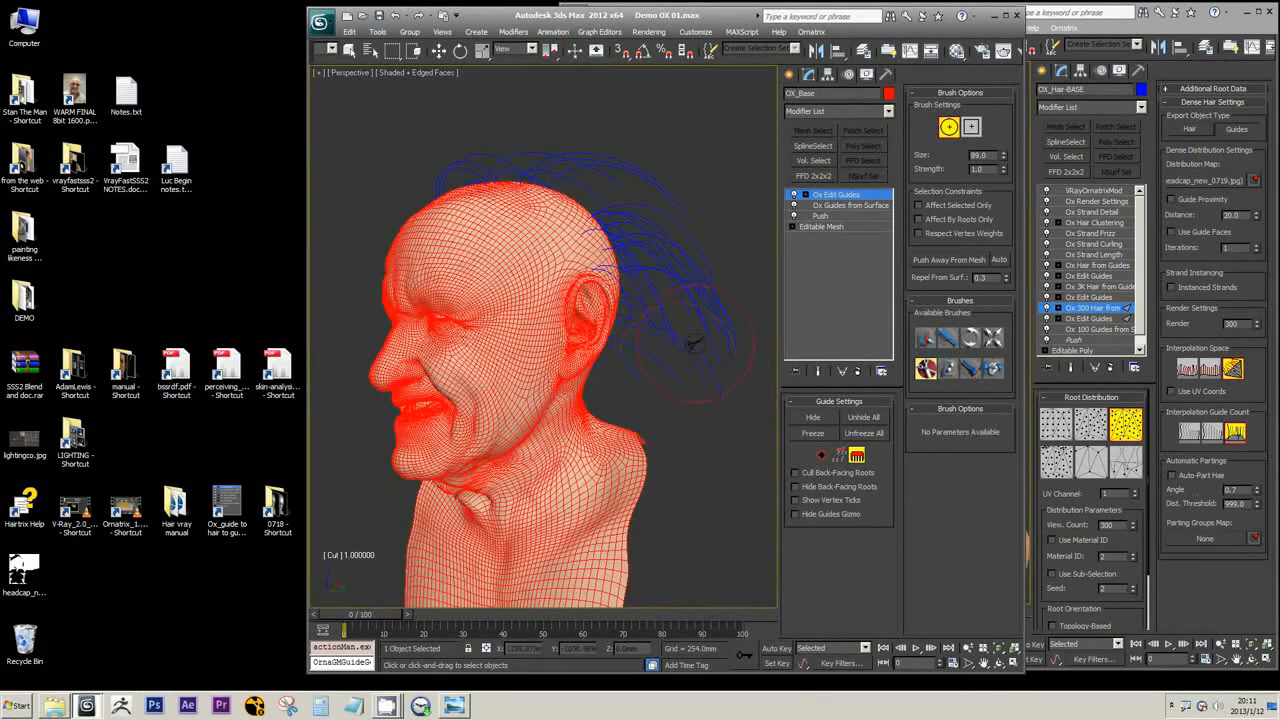
{"action": "left_click_drag", "start_coordinate": [693, 343], "coordinate": [738, 345]}
{"action": "middle_click_drag", "start_coordinate": [726, 191], "coordinate": [491, 423], "text": "alt"}
{"action": "scroll", "coordinate": [537, 374], "scroll_direction": "up", "scroll_amount": 3}
{"action": "middle_click_drag", "start_coordinate": [537, 374], "coordinate": [640, 370], "text": "alt"}
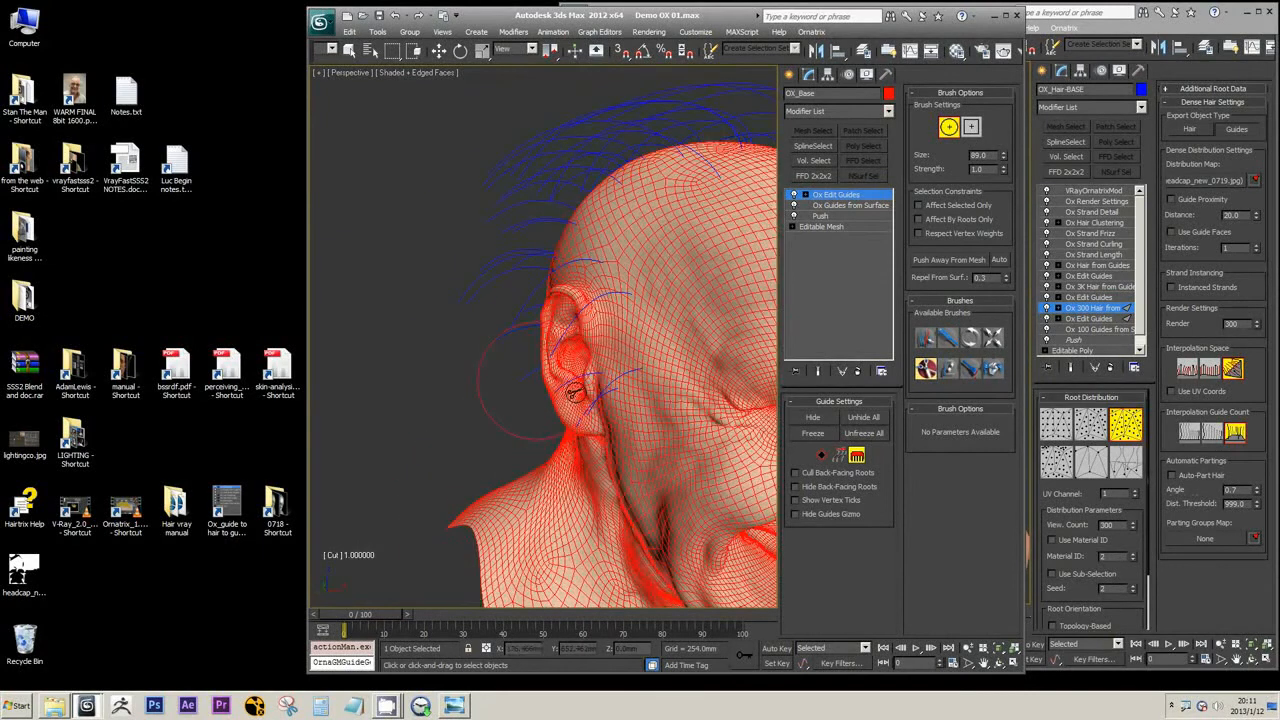
Select the few sideburn guides beside the ear using the Select brush at size 65.0
{"action": "left_click", "coordinate": [926, 339]}
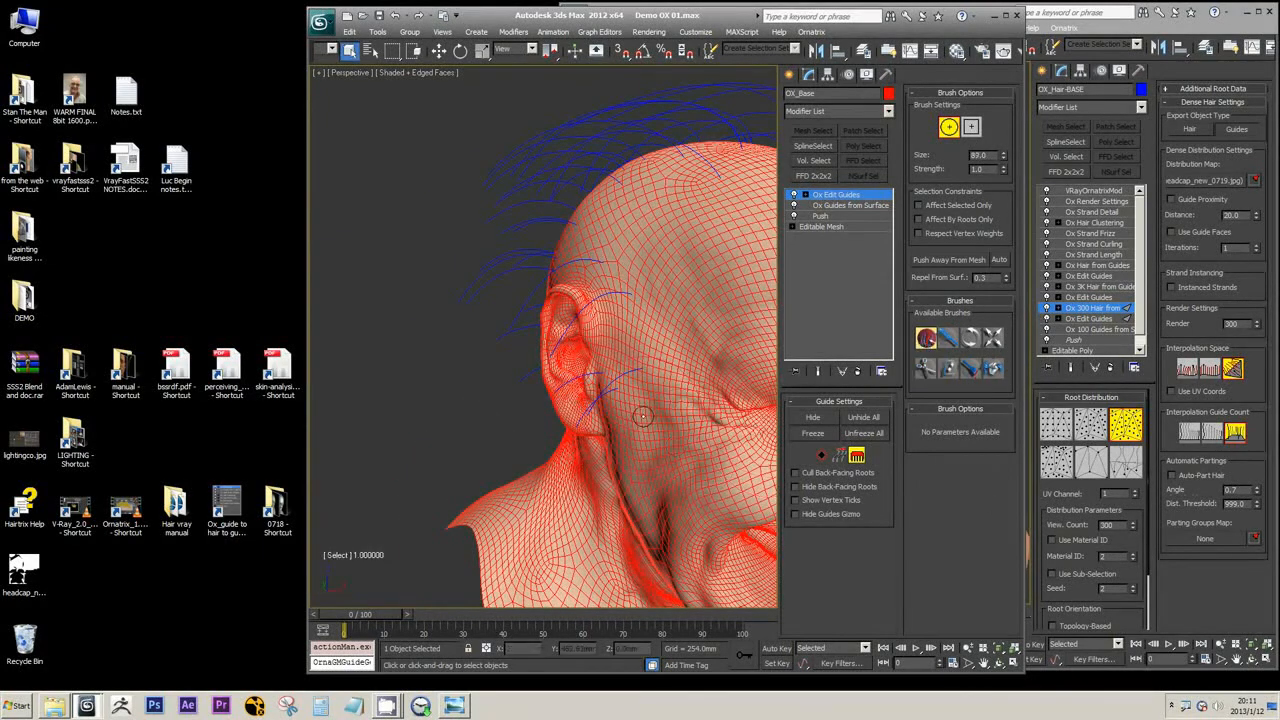
{"action": "middle_click_drag", "start_coordinate": [636, 435], "coordinate": [592, 480], "text": "alt"}
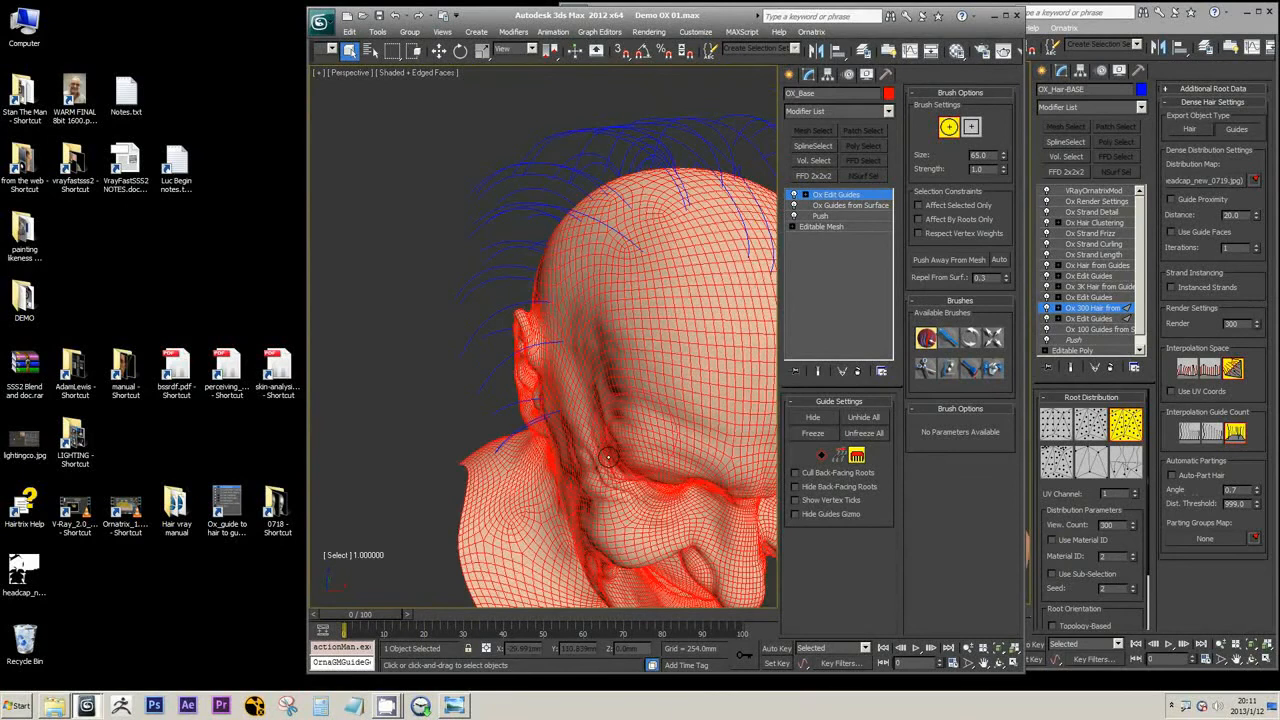
{"action": "mouse_move", "coordinate": [551, 441]}
{"action": "middle_mouse_down", "text": "alt"}
{"action": "mouse_move", "coordinate": [620, 436]}
{"action": "mouse_move", "coordinate": [620, 459]}
{"action": "mouse_move", "coordinate": [640, 470]}
{"action": "mouse_move", "coordinate": [534, 457]}
{"action": "mouse_move", "coordinate": [607, 464]}
{"action": "mouse_move", "coordinate": [580, 438]}
{"action": "middle_mouse_up", "text": "alt"}
{"action": "scroll", "coordinate": [630, 448], "scroll_direction": "down", "scroll_amount": 6}
{"action": "key", "text": "F3"}
{"action": "scroll", "coordinate": [607, 464], "scroll_direction": "up", "scroll_amount": 5}
{"action": "key", "text": "F3"}
{"action": "middle_click_drag", "start_coordinate": [580, 438], "coordinate": [604, 456]}
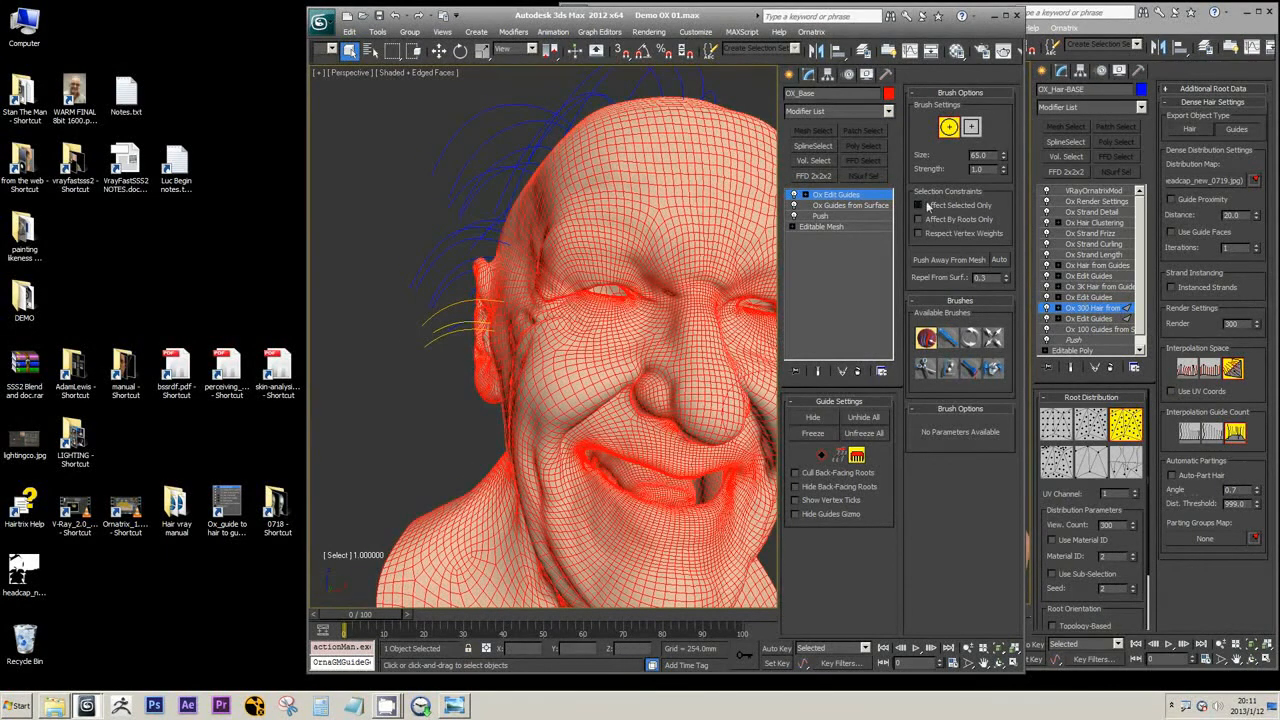
Enable Affect Selected Only and comb the selected sideburn guides downward with the Move brush
{"action": "left_click", "coordinate": [926, 205]}
{"action": "left_click", "coordinate": [948, 338]}
{"action": "mouse_move", "coordinate": [452, 306]}
{"action": "left_mouse_down"}
{"action": "mouse_move", "coordinate": [480, 318]}
{"action": "mouse_move", "coordinate": [498, 378]}
{"action": "left_mouse_up"}
{"action": "middle_click_drag", "start_coordinate": [500, 380], "coordinate": [680, 388], "text": "alt"}
Open the WARM FINAL 8bit 1600 reference image and examine the hair at the temples and ears
{"action": "double_click", "coordinate": [83, 86]}
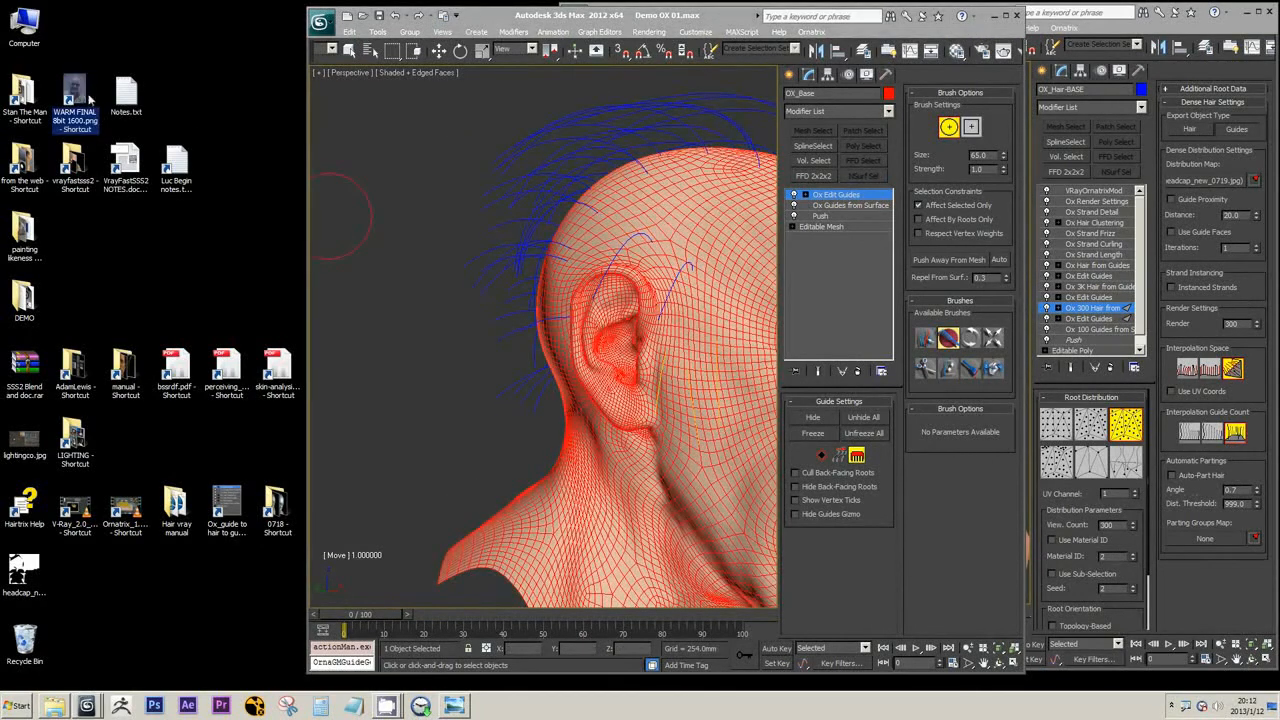
{"action": "right_click", "coordinate": [67, 95]}
{"action": "left_click", "coordinate": [100, 104]}
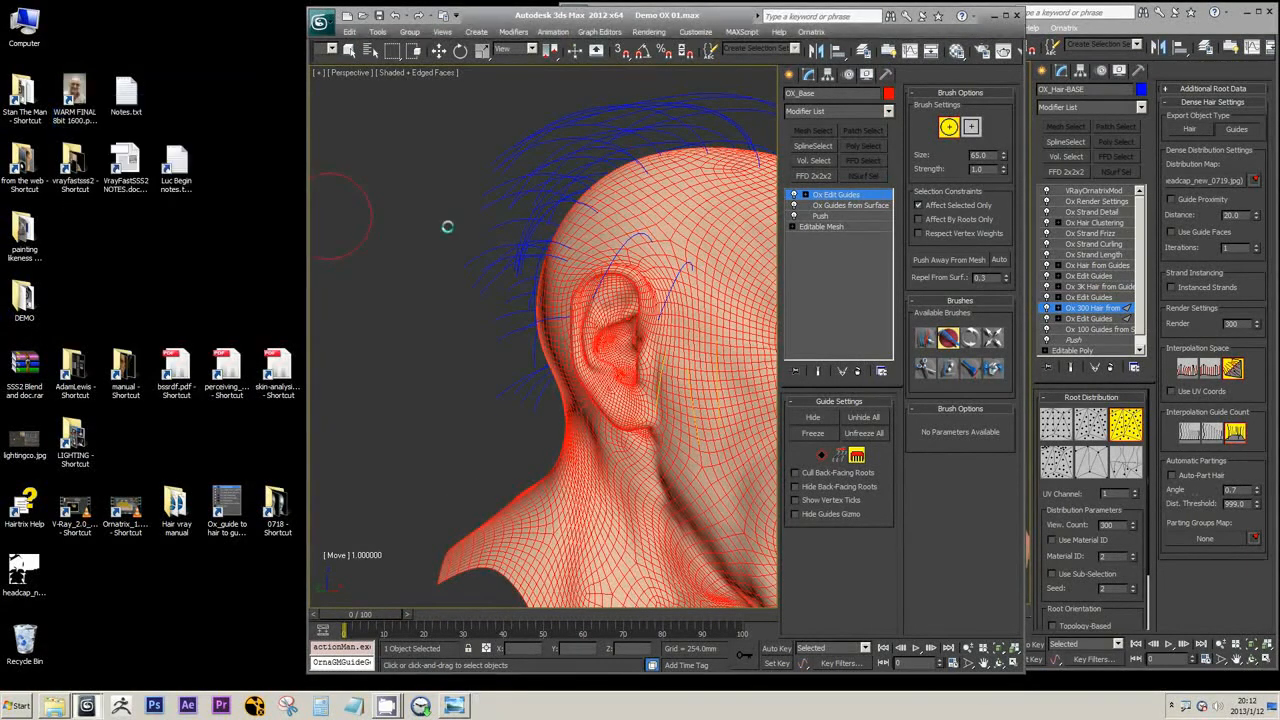
{"action": "scroll", "coordinate": [215, 288], "scroll_direction": "up", "scroll_amount": 3}
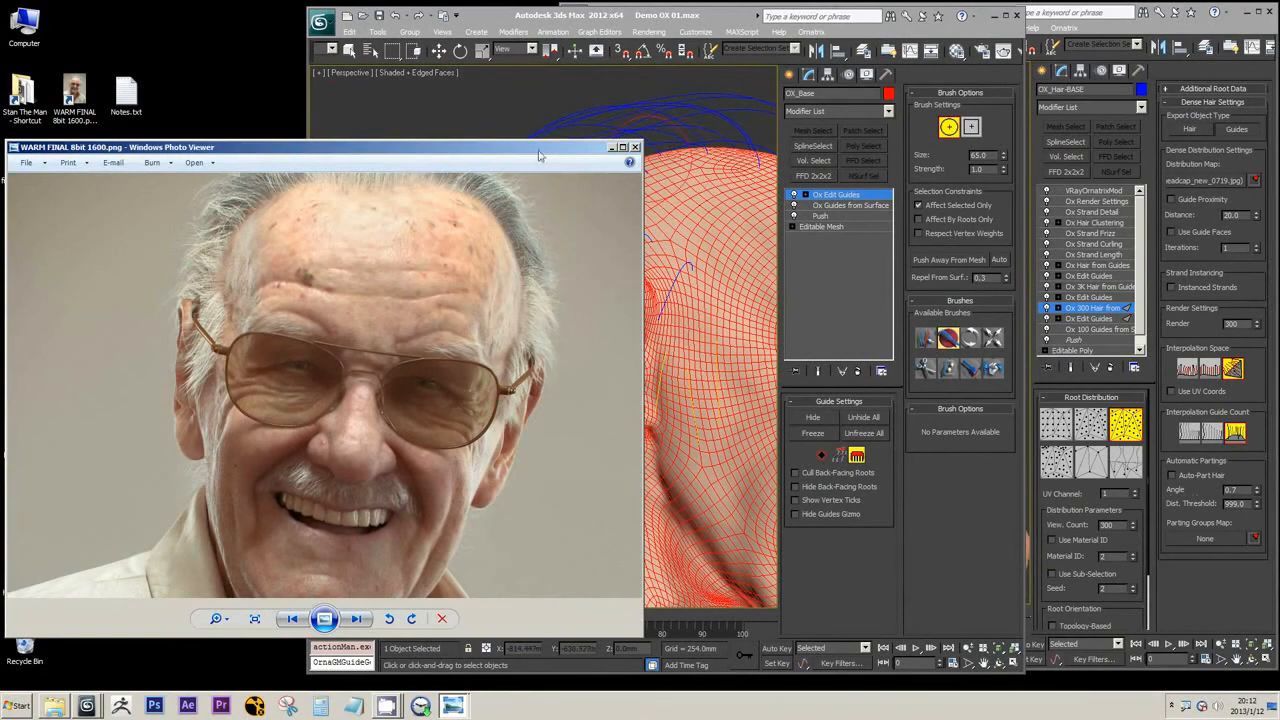
Open a side-view reference photo from the Stan The Man folder and place it beside the 3ds Max viewport
{"action": "left_click", "coordinate": [19, 97]}
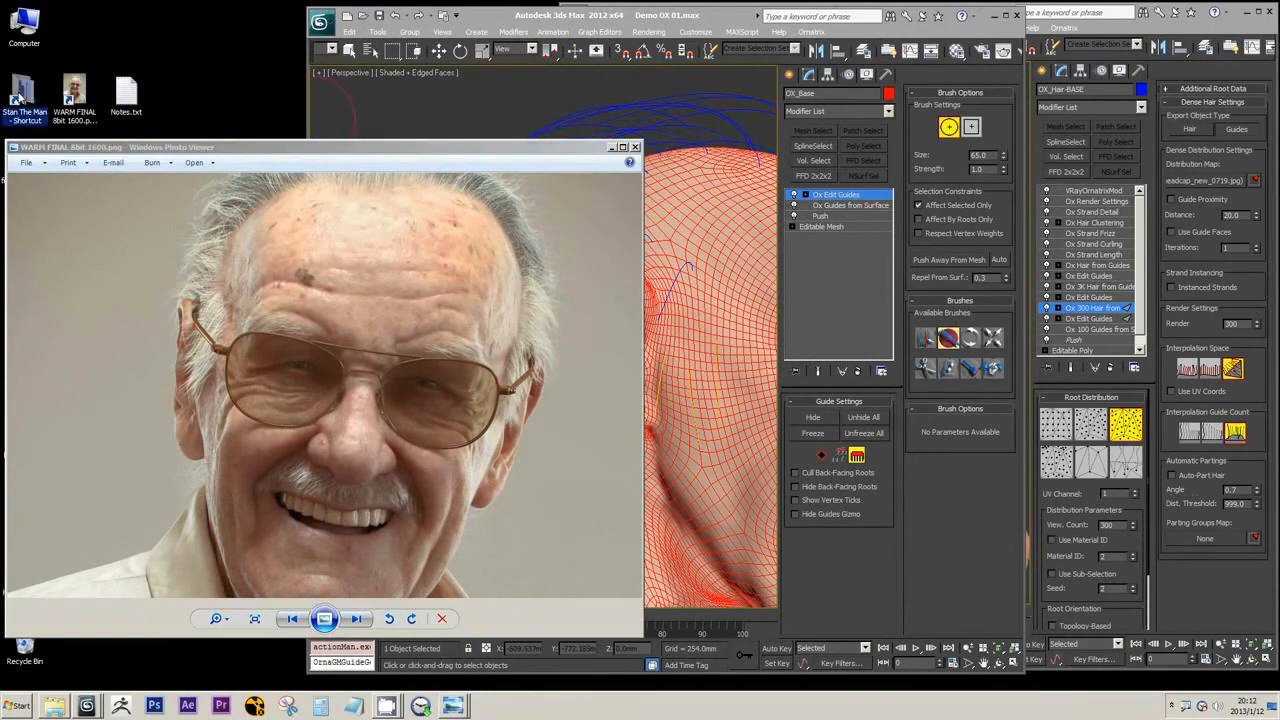
{"action": "right_click", "coordinate": [28, 93]}
{"action": "left_click", "coordinate": [58, 101]}
{"action": "left_click", "coordinate": [634, 147]}
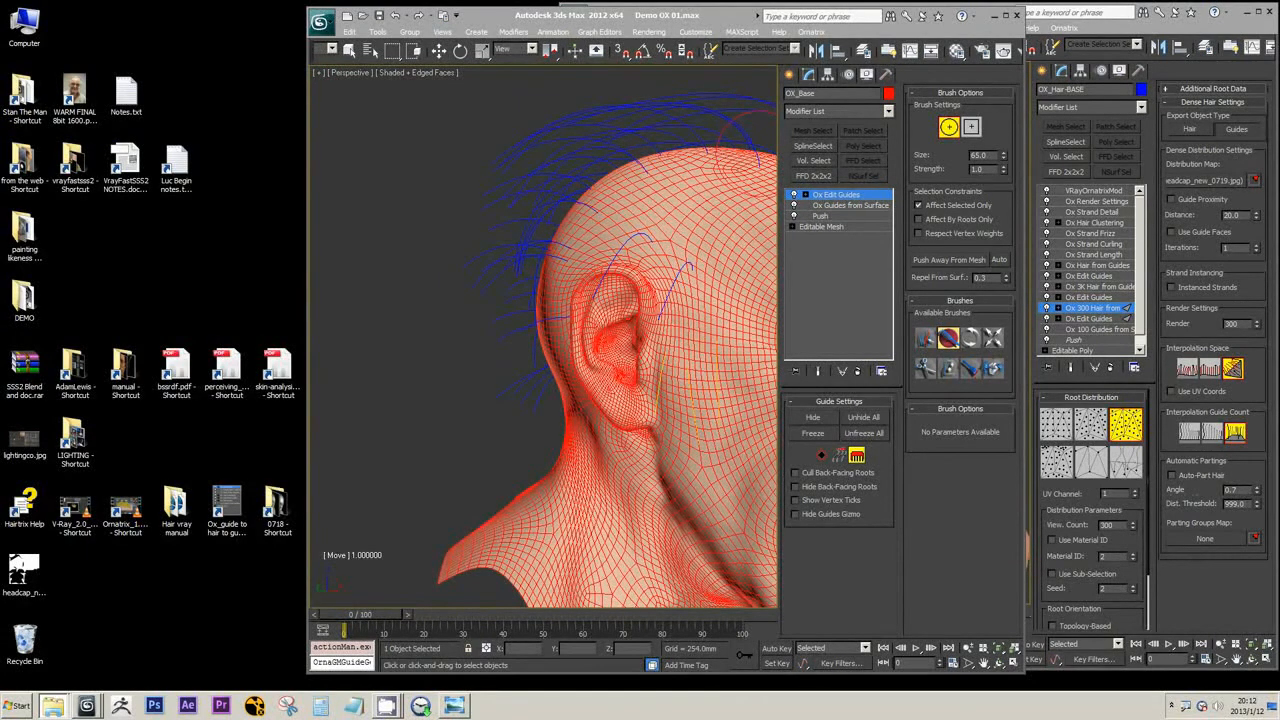
{"action": "scroll", "coordinate": [154, 355], "scroll_direction": "up", "scroll_amount": 1}
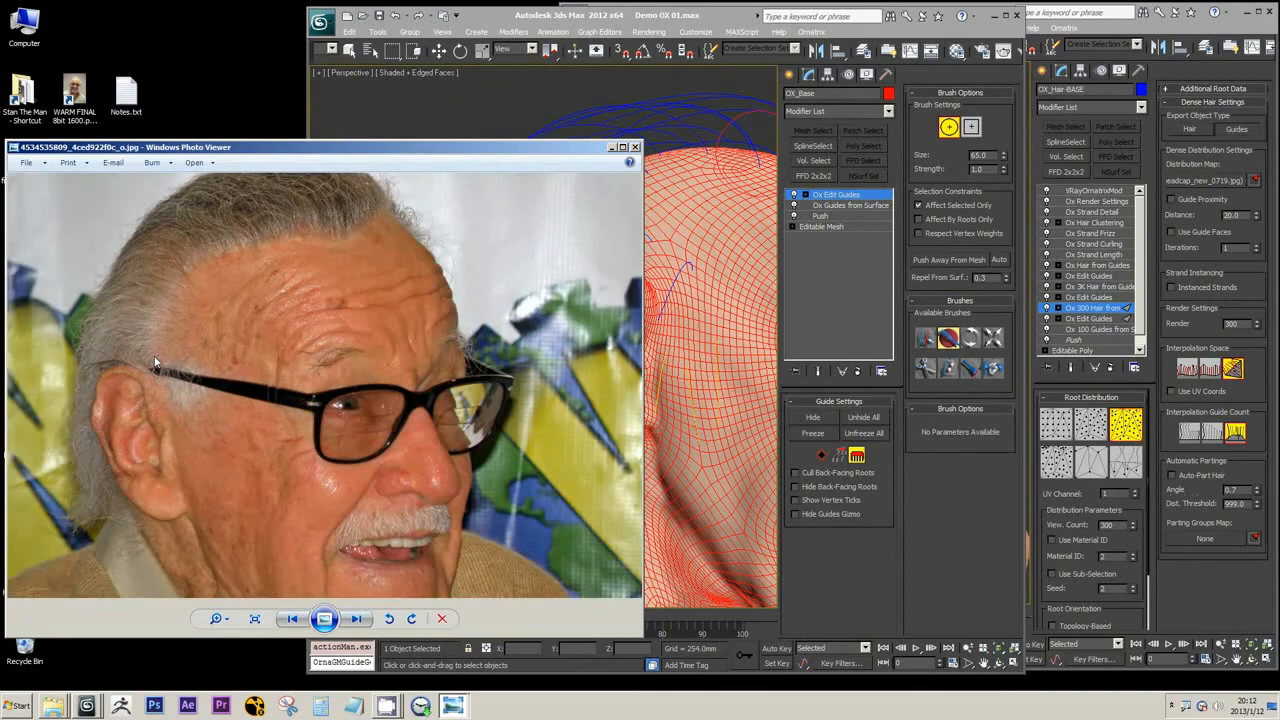
{"action": "left_click_drag", "start_coordinate": [467, 152], "coordinate": [427, 152]}
{"action": "left_click", "coordinate": [620, 258]}
Freeze the selected sideburn guides, turn off Affect Selected Only and switch to the Select brush
{"action": "middle_click_drag", "start_coordinate": [693, 292], "coordinate": [560, 278]}
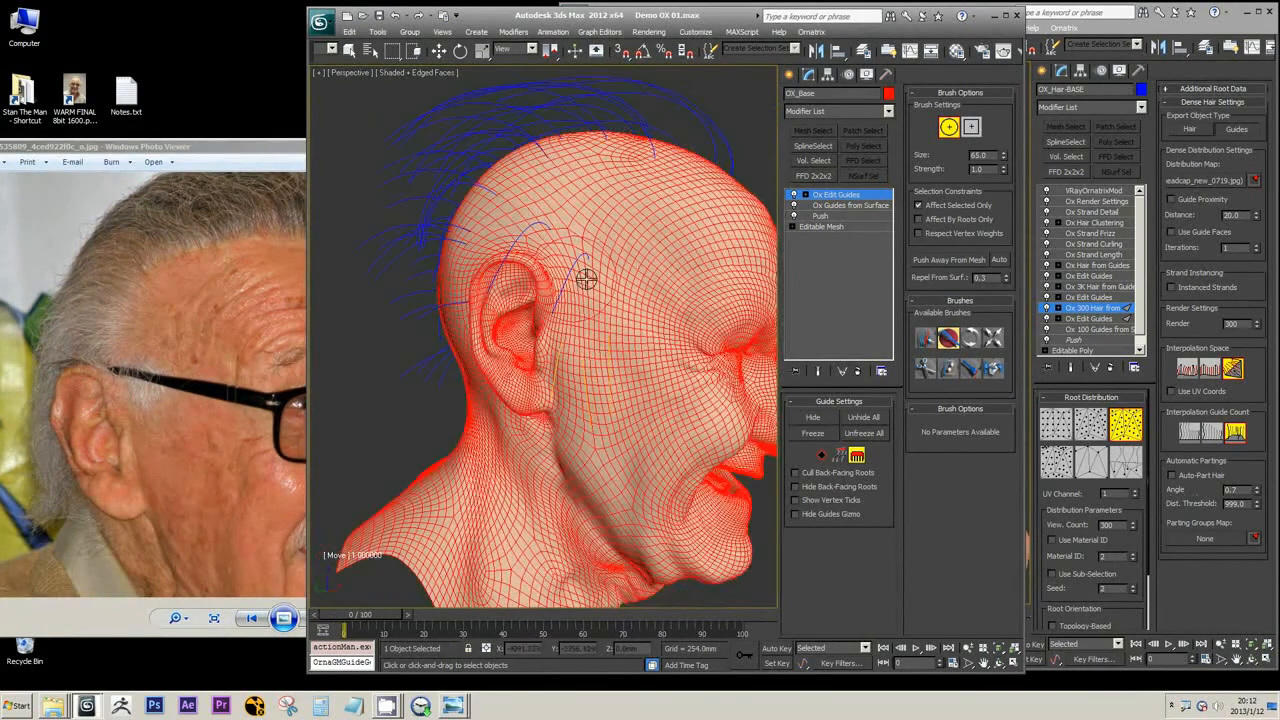
{"action": "middle_click_drag", "start_coordinate": [553, 363], "coordinate": [440, 358], "text": "alt"}
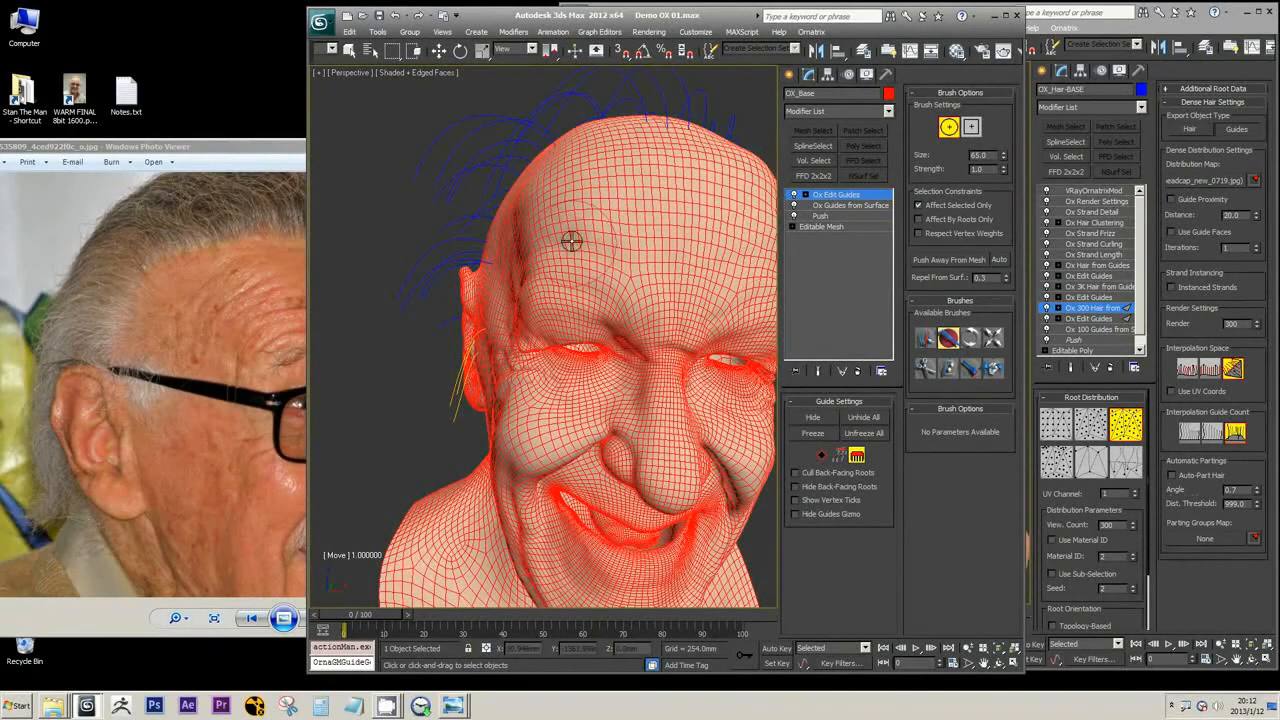
{"action": "middle_click_drag", "start_coordinate": [463, 271], "coordinate": [530, 286], "text": "alt"}
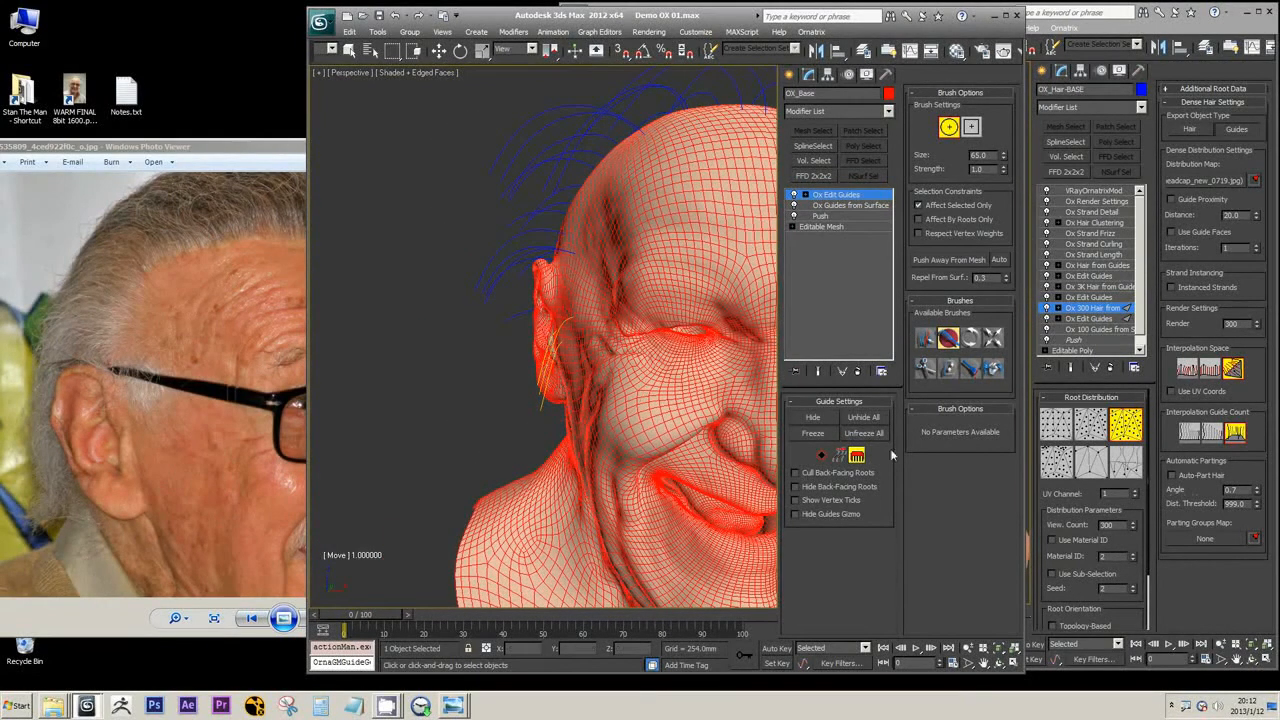
{"action": "left_click", "coordinate": [815, 433]}
{"action": "left_click", "coordinate": [926, 338]}
{"action": "left_click", "coordinate": [940, 207]}
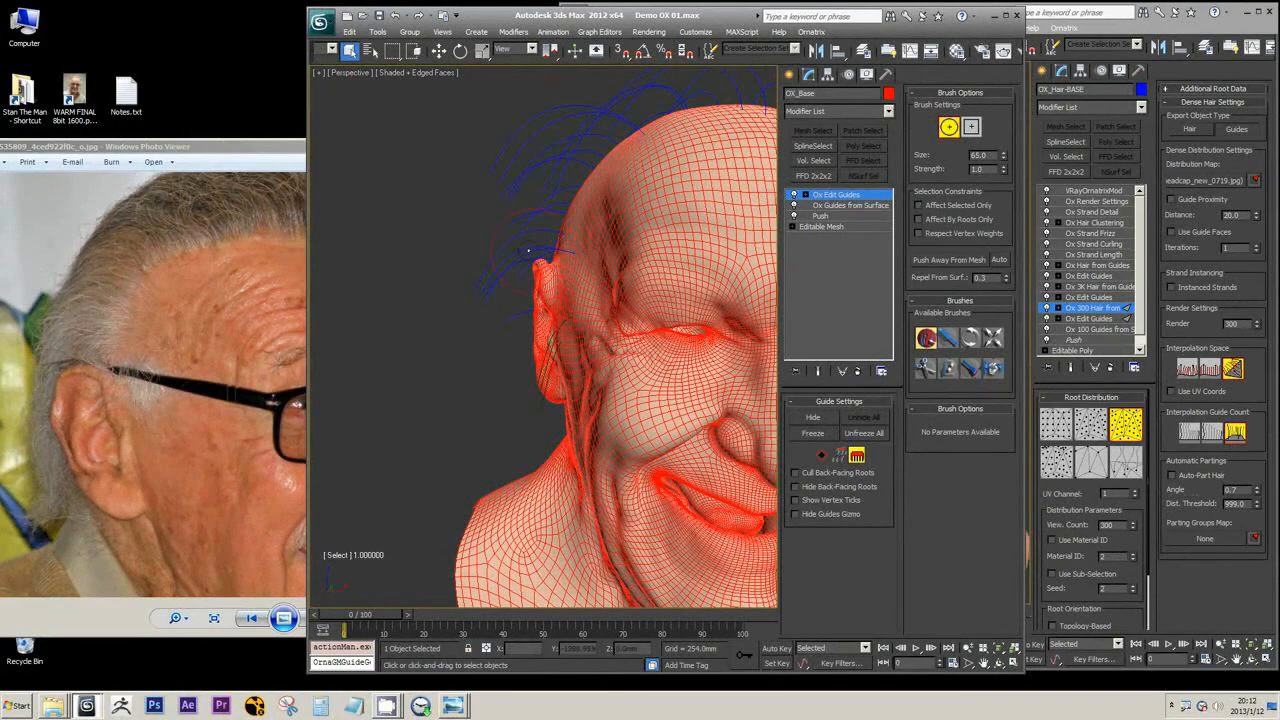
Select the guide rooted just above the ear with the Select brush, using wireframe display to check it
{"action": "middle_click_drag", "start_coordinate": [620, 348], "coordinate": [715, 265], "text": "alt"}
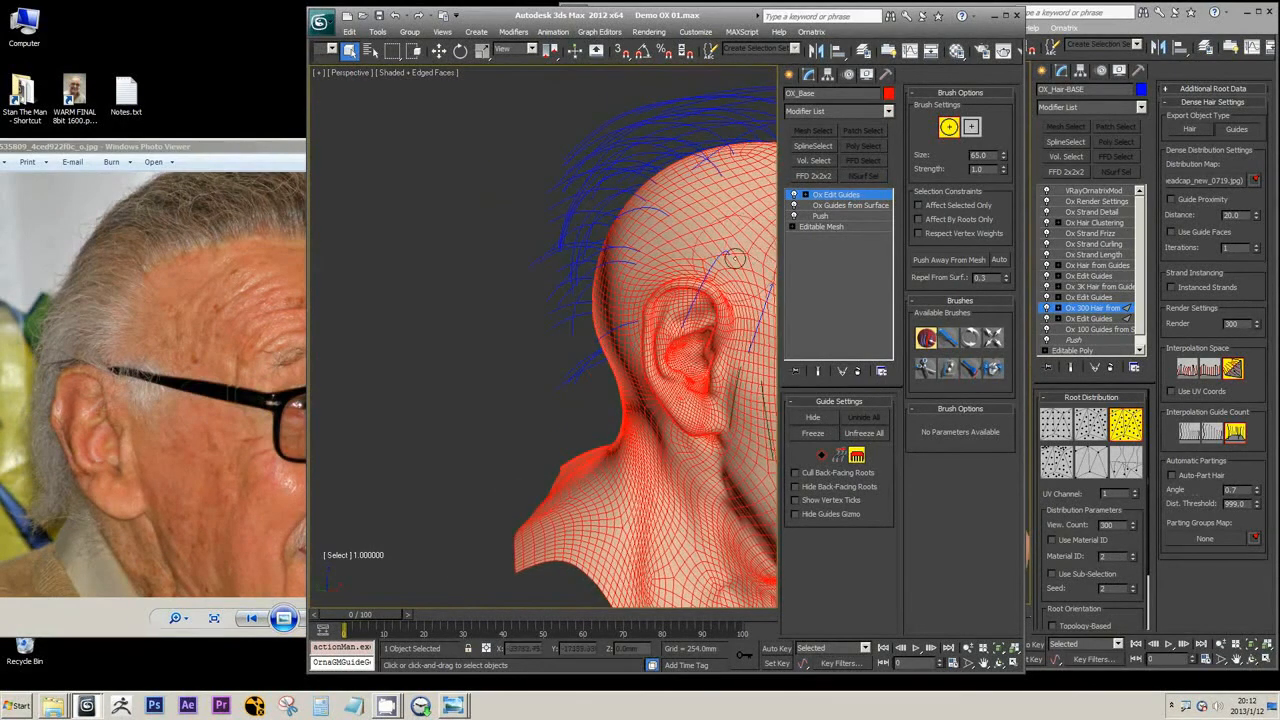
{"action": "left_click_drag", "start_coordinate": [720, 260], "coordinate": [756, 322]}
{"action": "middle_click_drag", "start_coordinate": [758, 322], "coordinate": [614, 291]}
{"action": "scroll", "coordinate": [691, 317], "scroll_direction": "down", "scroll_amount": 5}
{"action": "key", "text": "F3"}
{"action": "mouse_move", "coordinate": [640, 334]}
{"action": "middle_mouse_down", "text": "alt"}
{"action": "mouse_move", "coordinate": [651, 391]}
{"action": "mouse_move", "coordinate": [657, 328]}
{"action": "mouse_move", "coordinate": [622, 322]}
{"action": "middle_mouse_up", "text": "alt"}
{"action": "scroll", "coordinate": [622, 322], "scroll_direction": "up", "scroll_amount": 5}
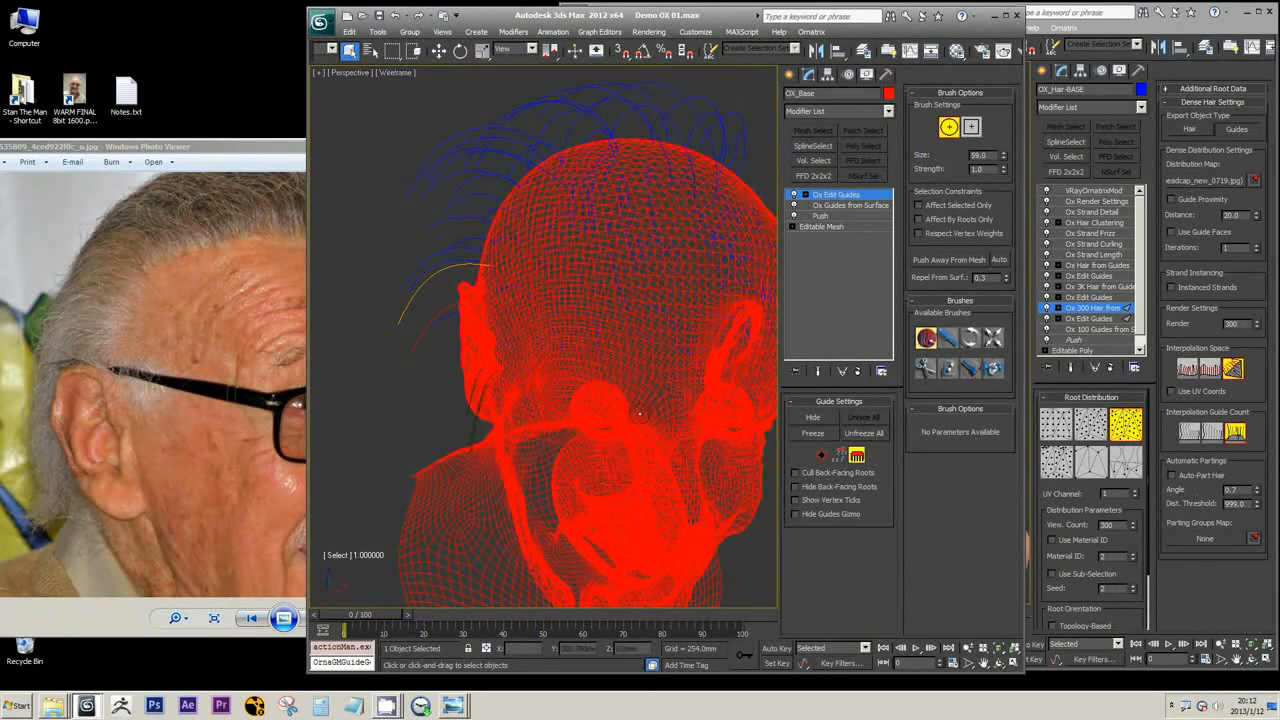
{"action": "mouse_move", "coordinate": [700, 410]}
{"action": "middle_mouse_down", "text": "alt"}
{"action": "mouse_move", "coordinate": [603, 389]}
{"action": "mouse_move", "coordinate": [543, 357]}
{"action": "mouse_move", "coordinate": [560, 365]}
{"action": "middle_mouse_up", "text": "alt"}
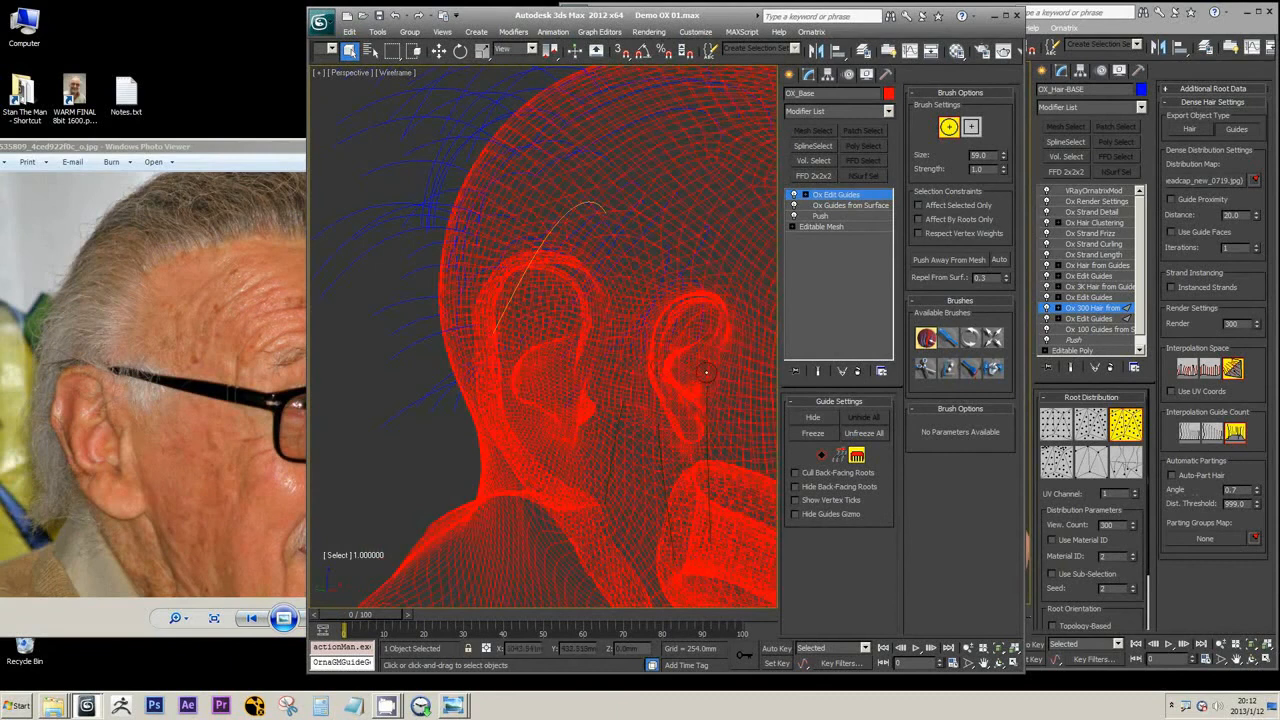
Return to shaded display, comb the guides above and behind the ear with the Move brush, and leave brush editing
{"action": "key", "text": "F3"}
{"action": "left_click", "coordinate": [947, 341]}
{"action": "mouse_move", "coordinate": [670, 345]}
{"action": "middle_mouse_down", "text": "alt"}
{"action": "mouse_move", "coordinate": [531, 331]}
{"action": "mouse_move", "coordinate": [504, 295]}
{"action": "mouse_move", "coordinate": [629, 337]}
{"action": "mouse_move", "coordinate": [562, 329]}
{"action": "middle_mouse_up", "text": "alt"}
{"action": "scroll", "coordinate": [533, 331], "scroll_direction": "down", "scroll_amount": 5}
{"action": "scroll", "coordinate": [600, 320], "scroll_direction": "up", "scroll_amount": 5}
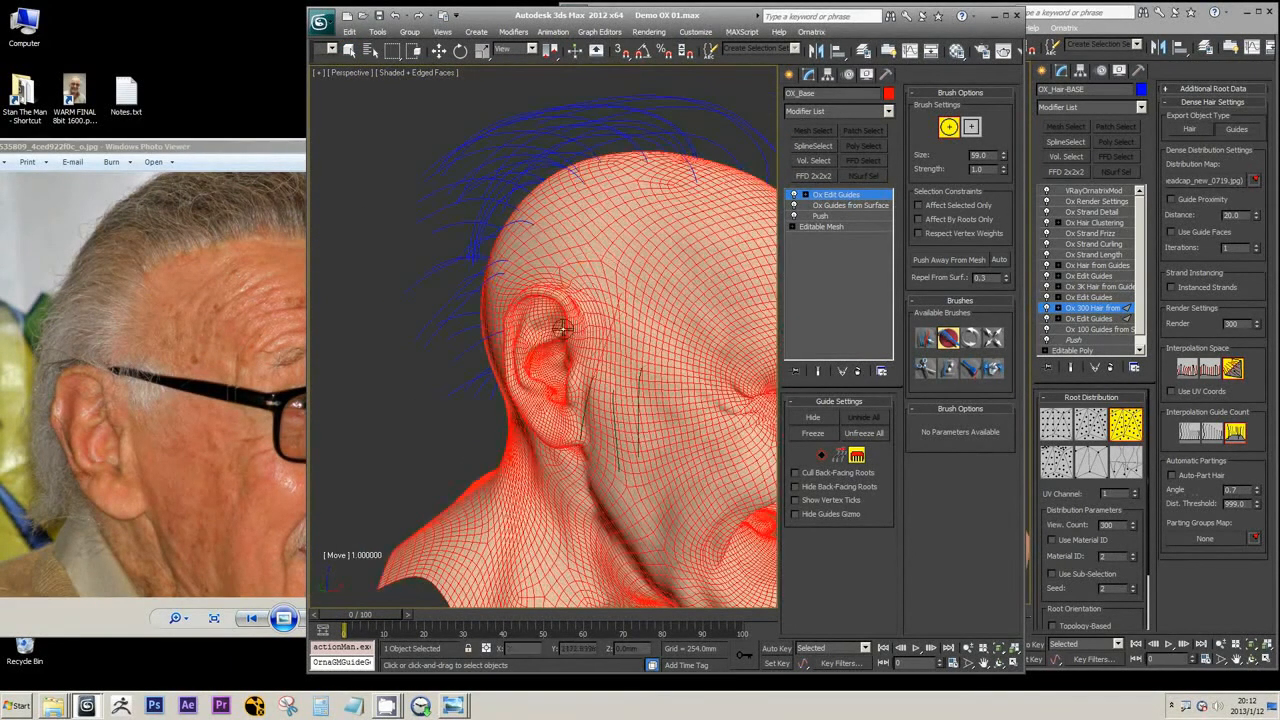
{"action": "middle_click_drag", "start_coordinate": [602, 373], "coordinate": [563, 366], "text": "alt"}
{"action": "middle_click_drag", "start_coordinate": [486, 314], "coordinate": [609, 362], "text": "alt"}
{"action": "middle_click_drag", "start_coordinate": [567, 302], "coordinate": [765, 315], "text": "alt"}
{"action": "middle_click_drag", "start_coordinate": [586, 274], "coordinate": [616, 327], "text": "alt"}
{"action": "scroll", "coordinate": [580, 320], "scroll_direction": "up", "scroll_amount": 3}
{"action": "scroll", "coordinate": [584, 324], "scroll_direction": "down", "scroll_amount": 3}
{"action": "scroll", "coordinate": [603, 323], "scroll_direction": "up", "scroll_amount": 3}
{"action": "scroll", "coordinate": [570, 312], "scroll_direction": "down", "scroll_amount": 5}
{"action": "scroll", "coordinate": [616, 327], "scroll_direction": "up", "scroll_amount": 3}
{"action": "scroll", "coordinate": [616, 327], "scroll_direction": "up", "scroll_amount": 3}
{"action": "key", "text": "w"}
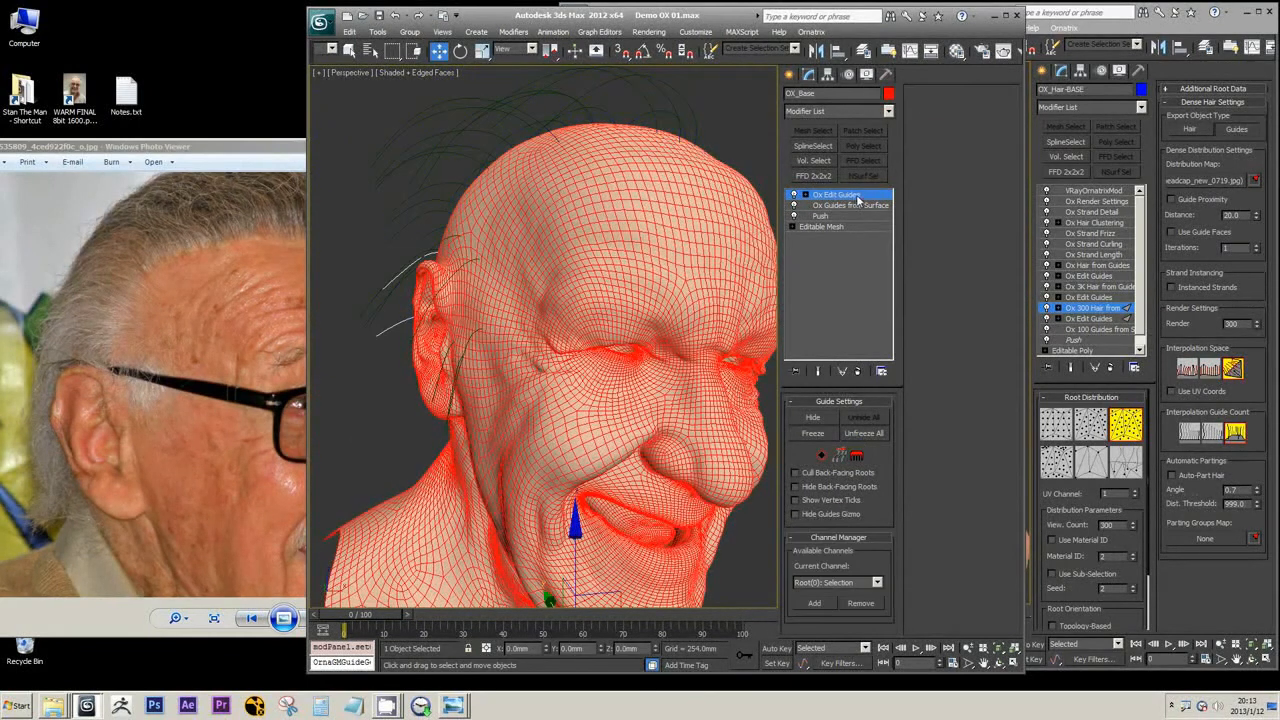
Rename the Ox Guides from Surface modifier to Ox 100 Guides from Surface
{"action": "left_click", "coordinate": [841, 208]}
{"action": "right_click", "coordinate": [840, 206]}
{"action": "left_click", "coordinate": [865, 217]}
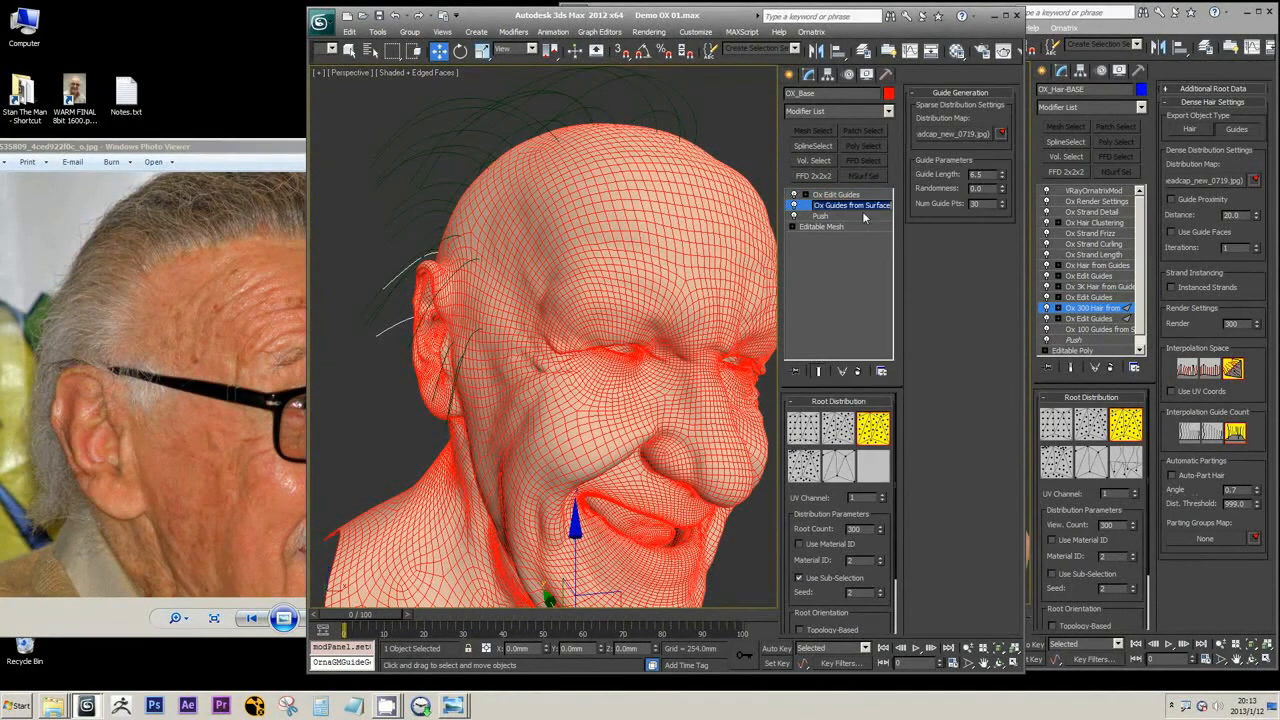
{"action": "left_click", "coordinate": [828, 206]}
{"action": "type", "text": "100"}
{"action": "key", "text": "Return"}
{"action": "scroll", "coordinate": [516, 278], "scroll_direction": "down", "scroll_amount": 3}
{"action": "middle_click_drag", "start_coordinate": [516, 280], "coordinate": [735, 234], "text": "alt"}
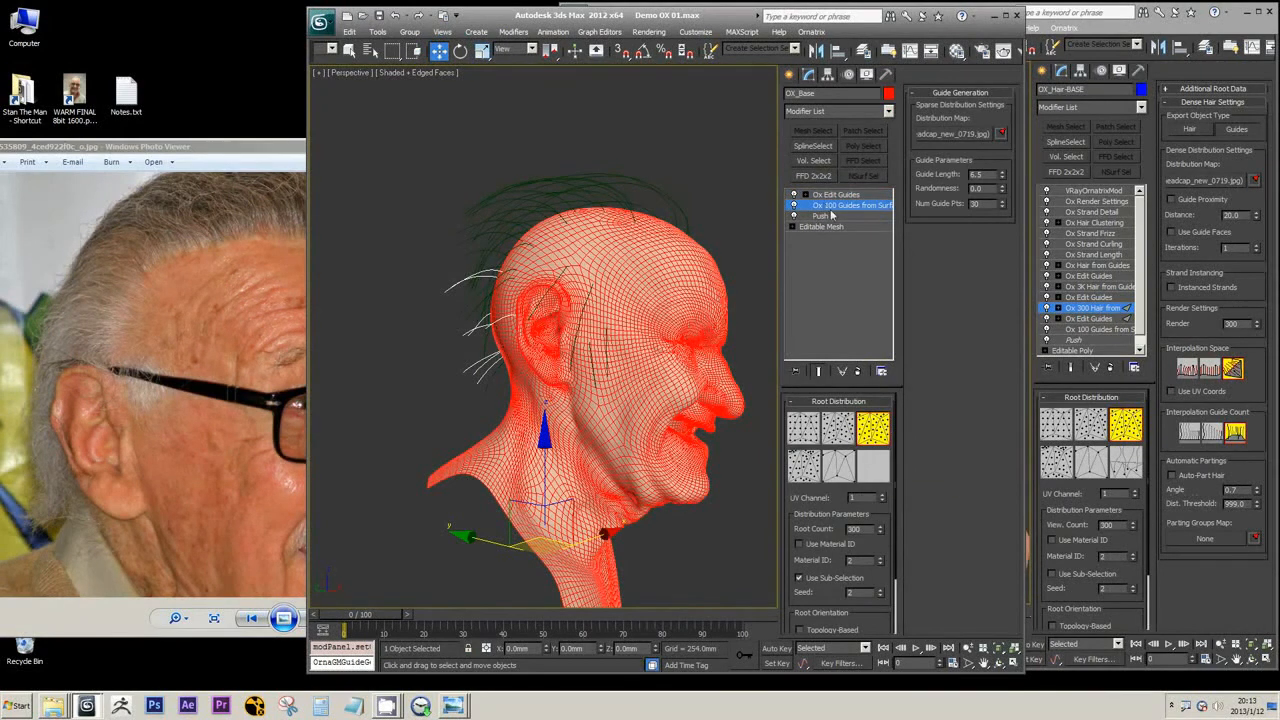
{"action": "scroll", "coordinate": [601, 283], "scroll_direction": "up", "scroll_amount": 4}
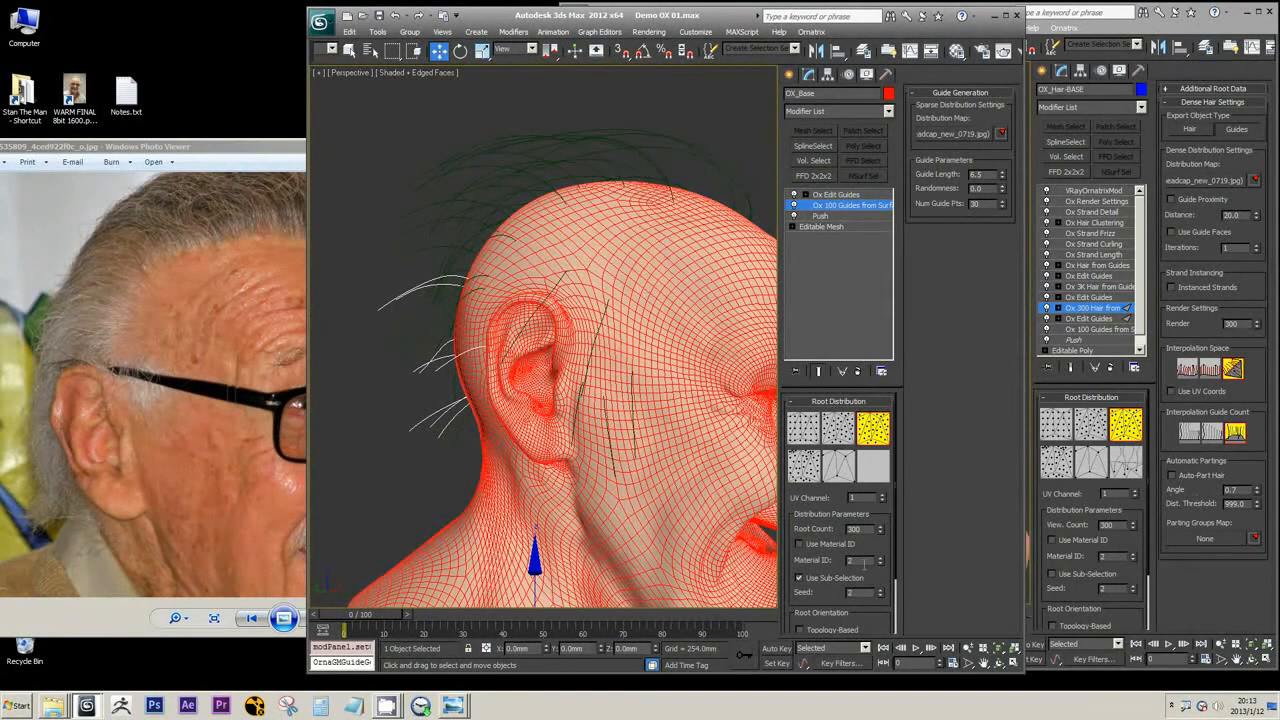
Rename the Ox 100 Guides from Surface modifier to Ox 1000 Guides from Surface
{"action": "right_click", "coordinate": [840, 207]}
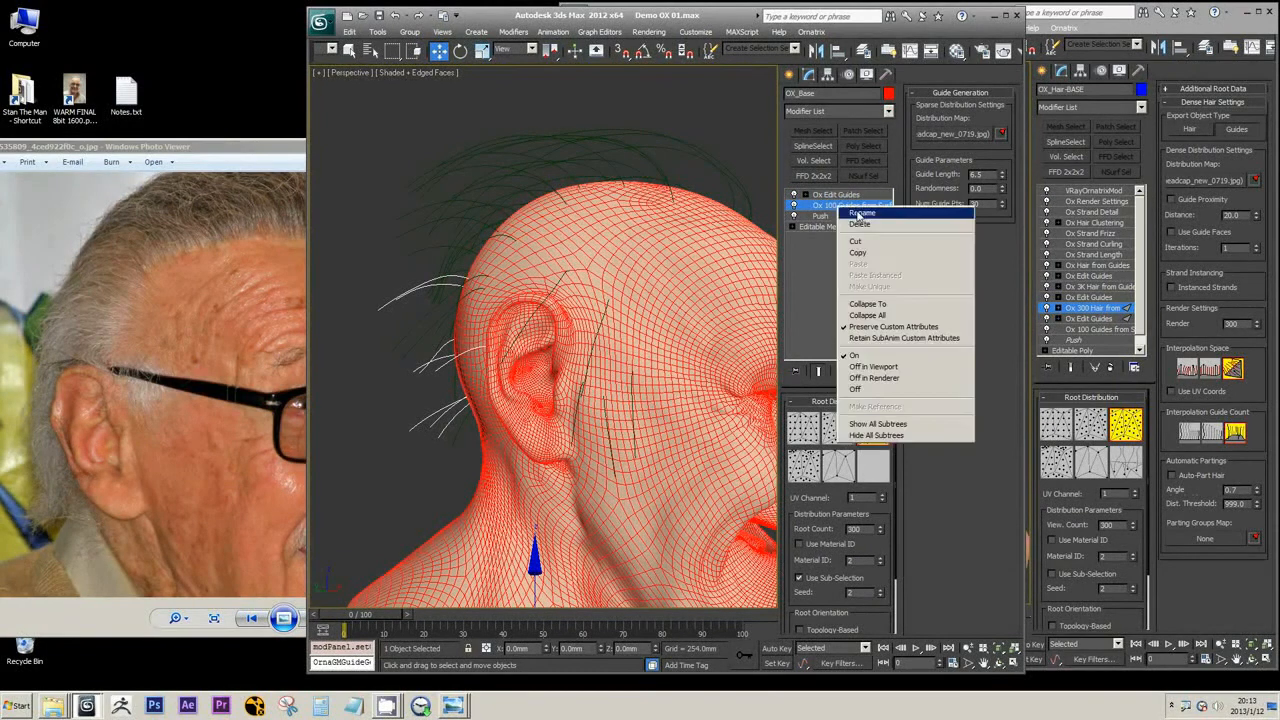
{"action": "left_click", "coordinate": [858, 216]}
{"action": "type", "text": "0"}
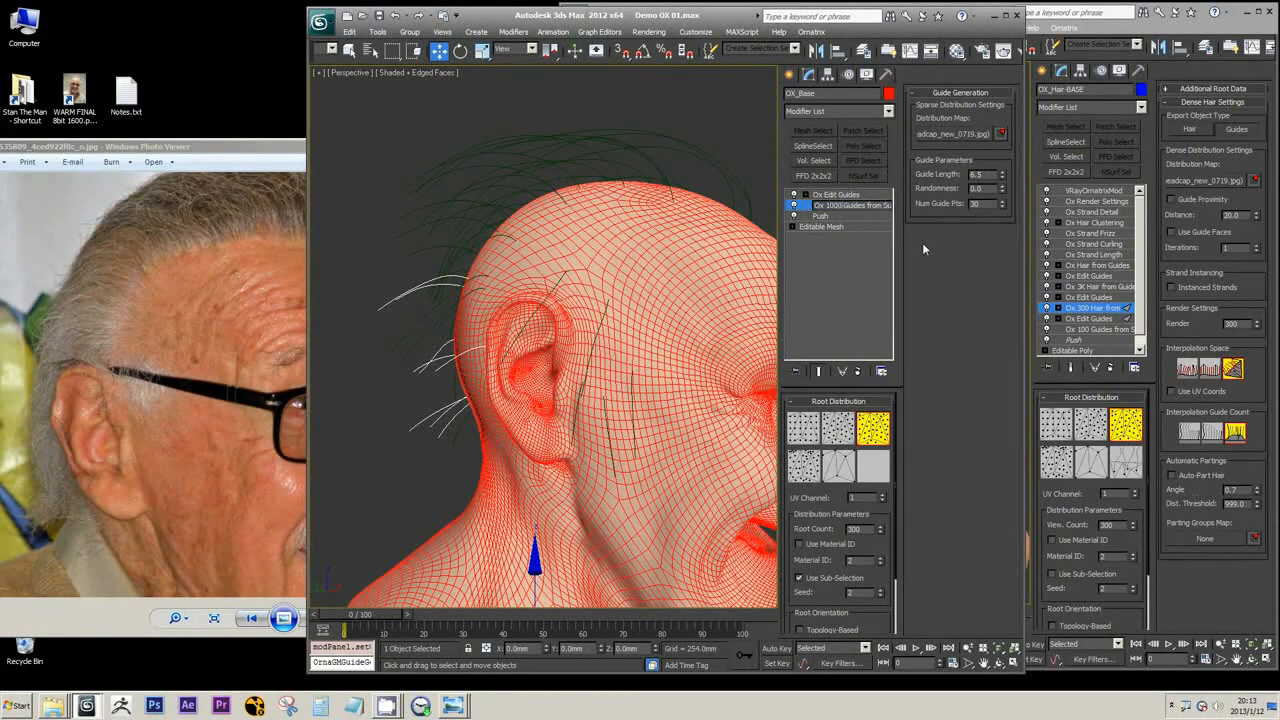
{"action": "key", "text": "Return"}
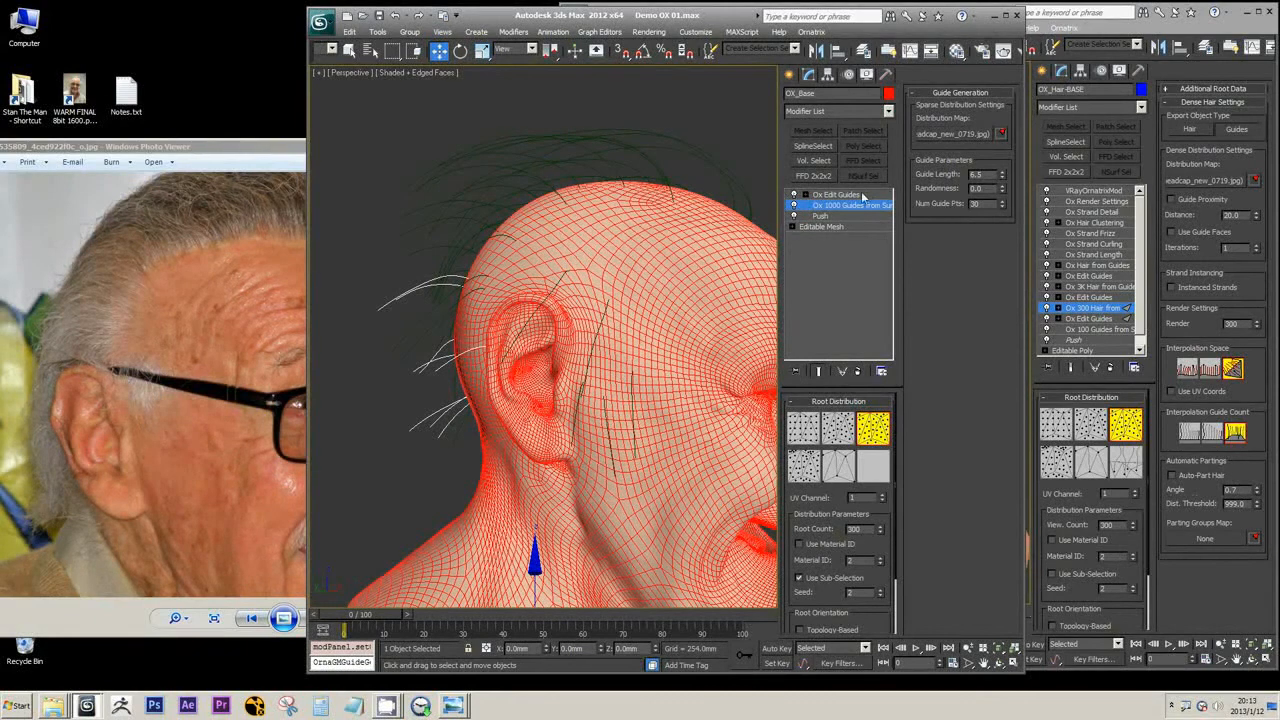
Add an Ox Hair from Guides modifier above Ox Edit Guides on the OX_Base object
{"action": "left_click", "coordinate": [833, 194]}
{"action": "left_click", "coordinate": [888, 111]}
{"action": "scroll", "coordinate": [850, 350], "scroll_direction": "down", "scroll_amount": 10}
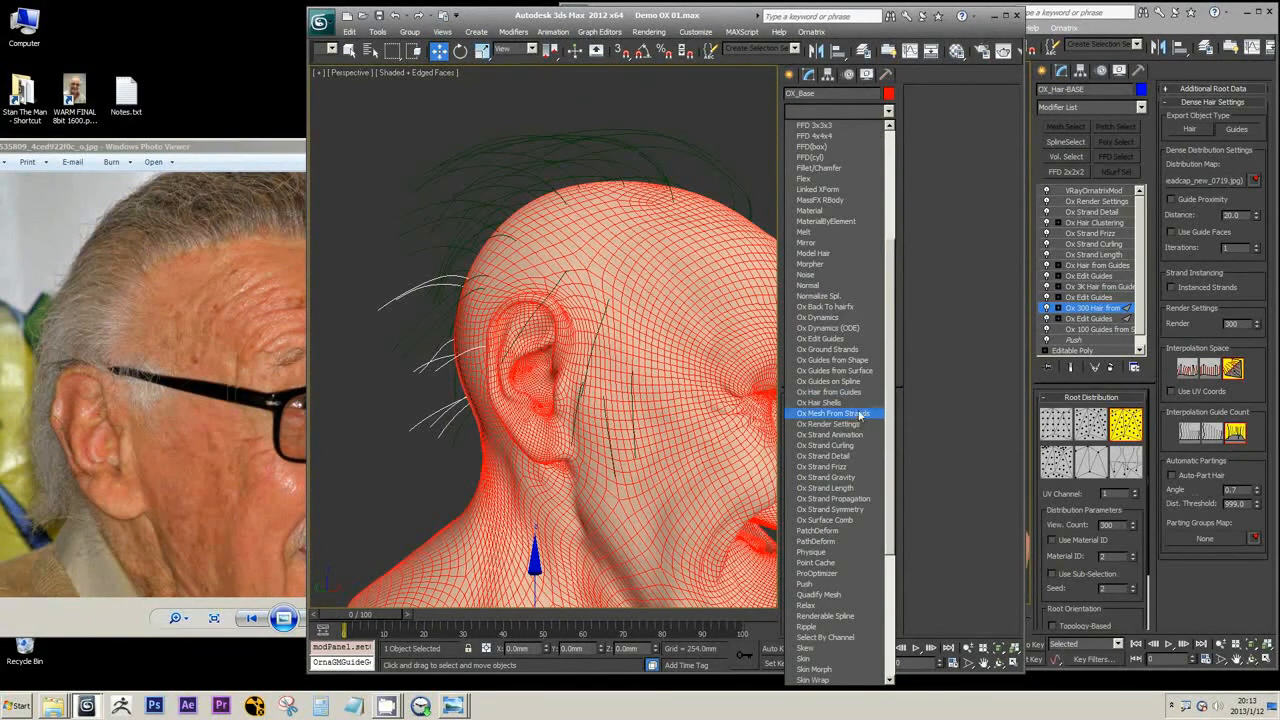
{"action": "left_click", "coordinate": [855, 392]}
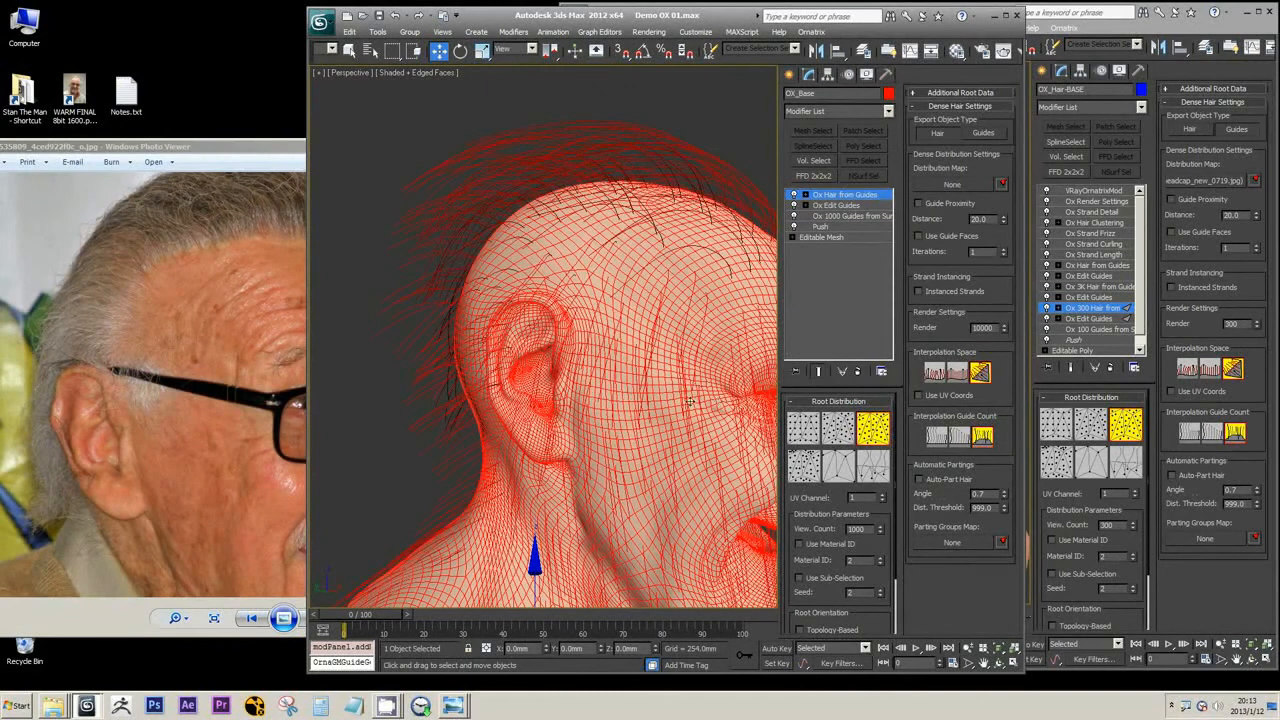
Change the OX_Base object color to pale lavender and set the hair's render count to 100000 and view count to 10000
{"action": "left_click", "coordinate": [887, 94]}
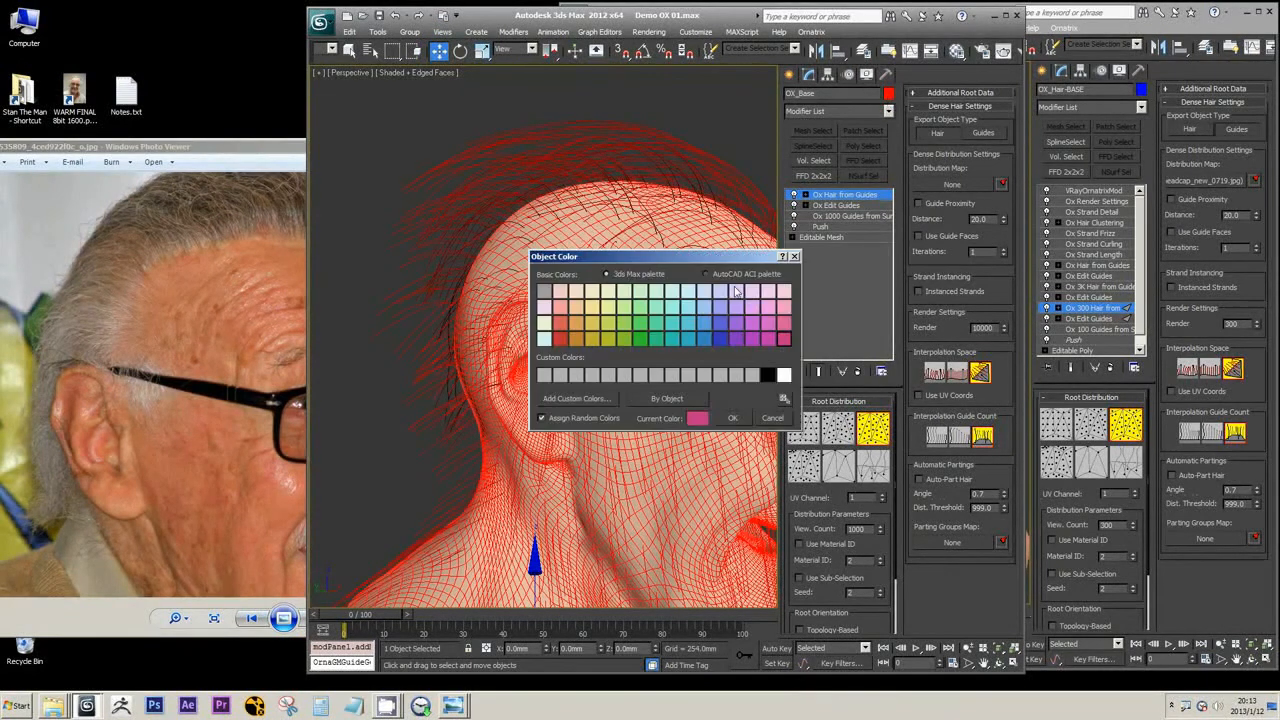
{"action": "left_click", "coordinate": [751, 292]}
{"action": "left_click", "coordinate": [732, 418]}
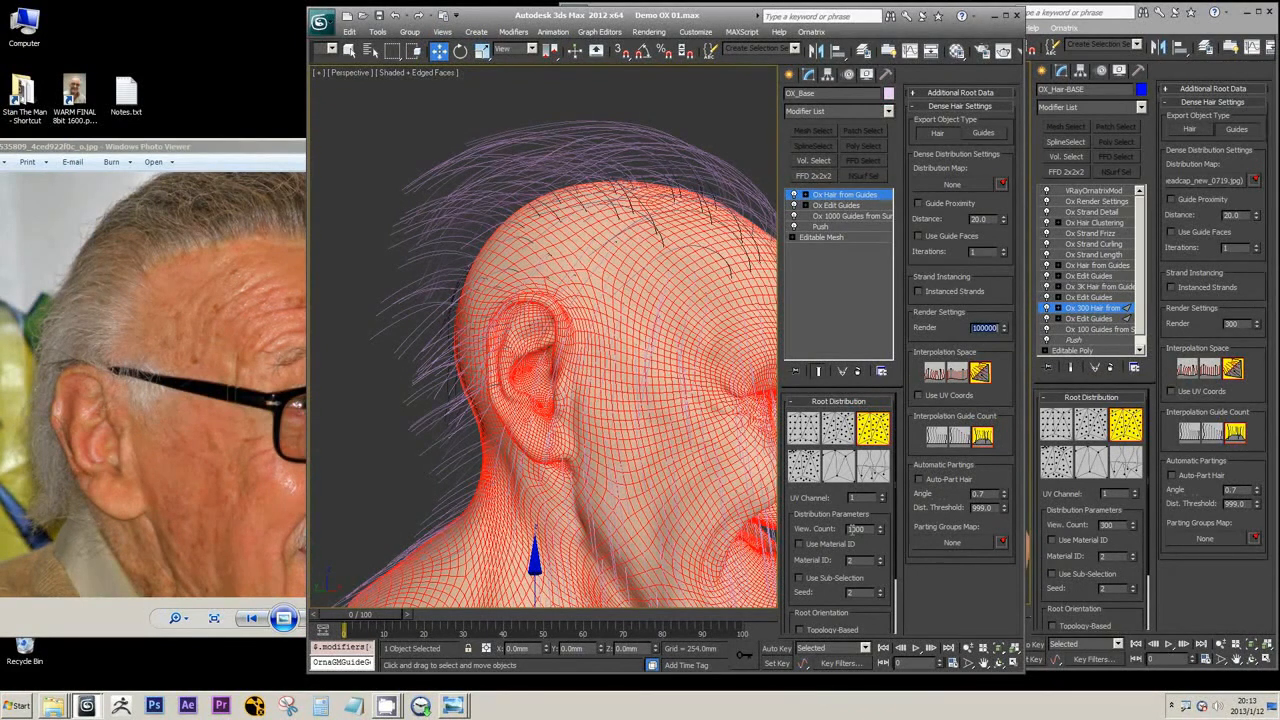
{"action": "mouse_move", "coordinate": [631, 327]}
{"action": "middle_mouse_down", "text": "alt"}
{"action": "mouse_move", "coordinate": [620, 337]}
{"action": "mouse_move", "coordinate": [632, 340]}
{"action": "middle_mouse_up", "text": "alt"}
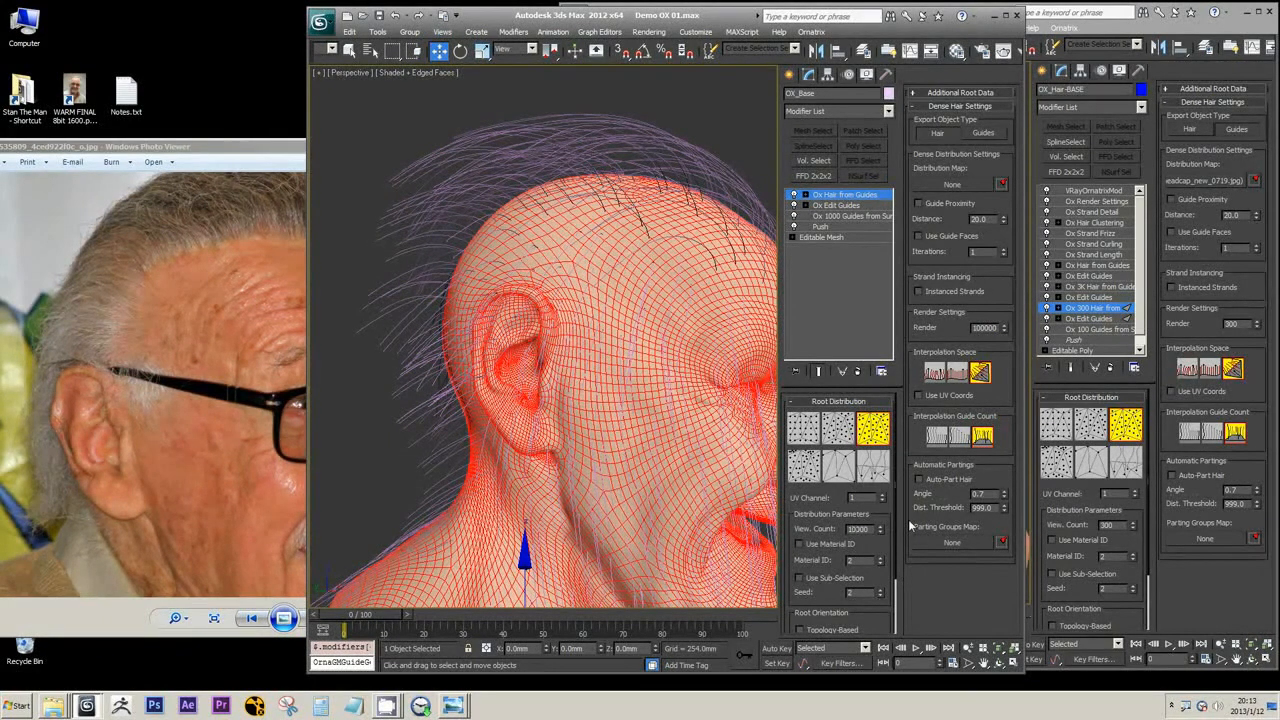
{"action": "key", "text": "Return"}
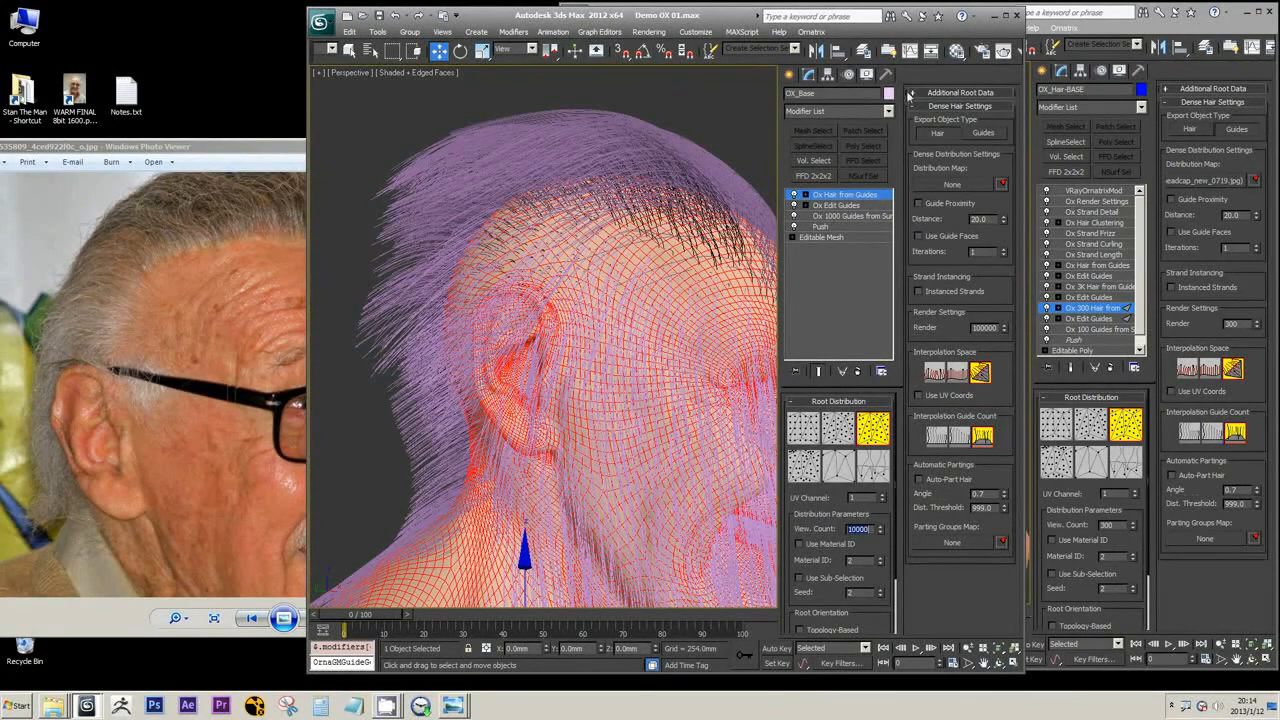
Copy the headcap distribution map from the Guides from Surface modifier into the Hair from Guides distribution map
{"action": "left_click", "coordinate": [850, 215]}
{"action": "right_click", "coordinate": [963, 139]}
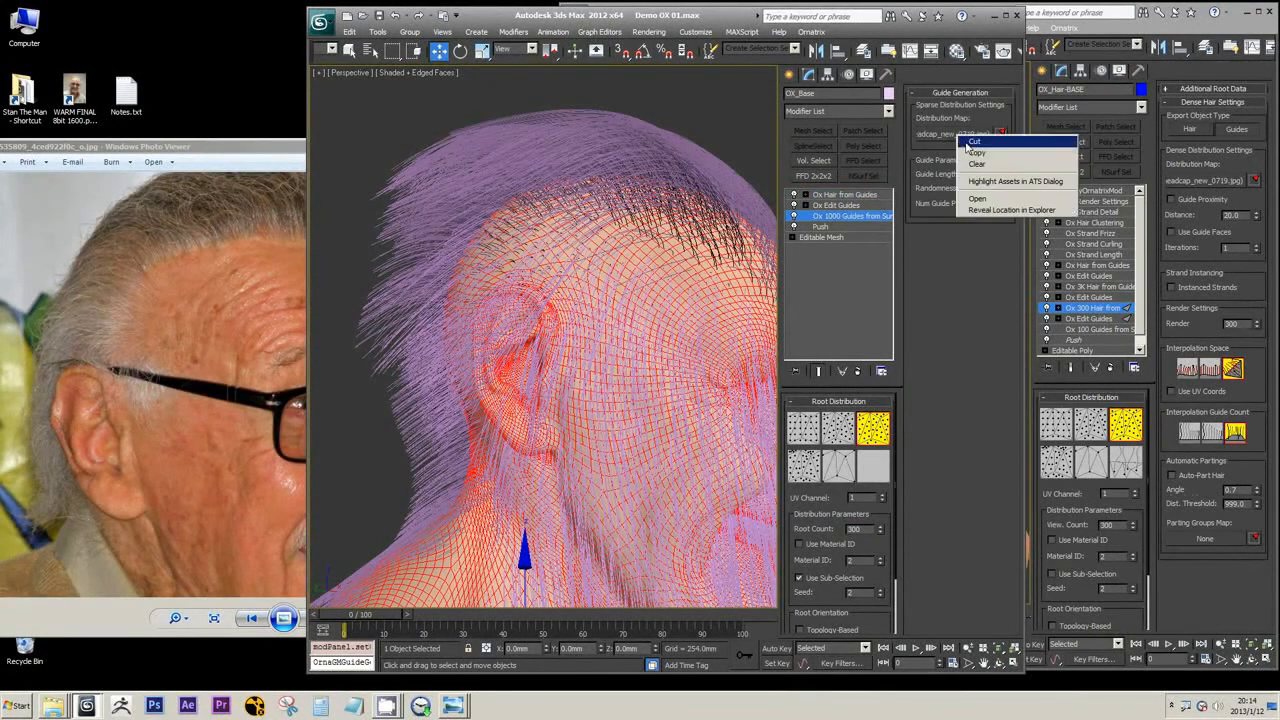
{"action": "left_click", "coordinate": [845, 194]}
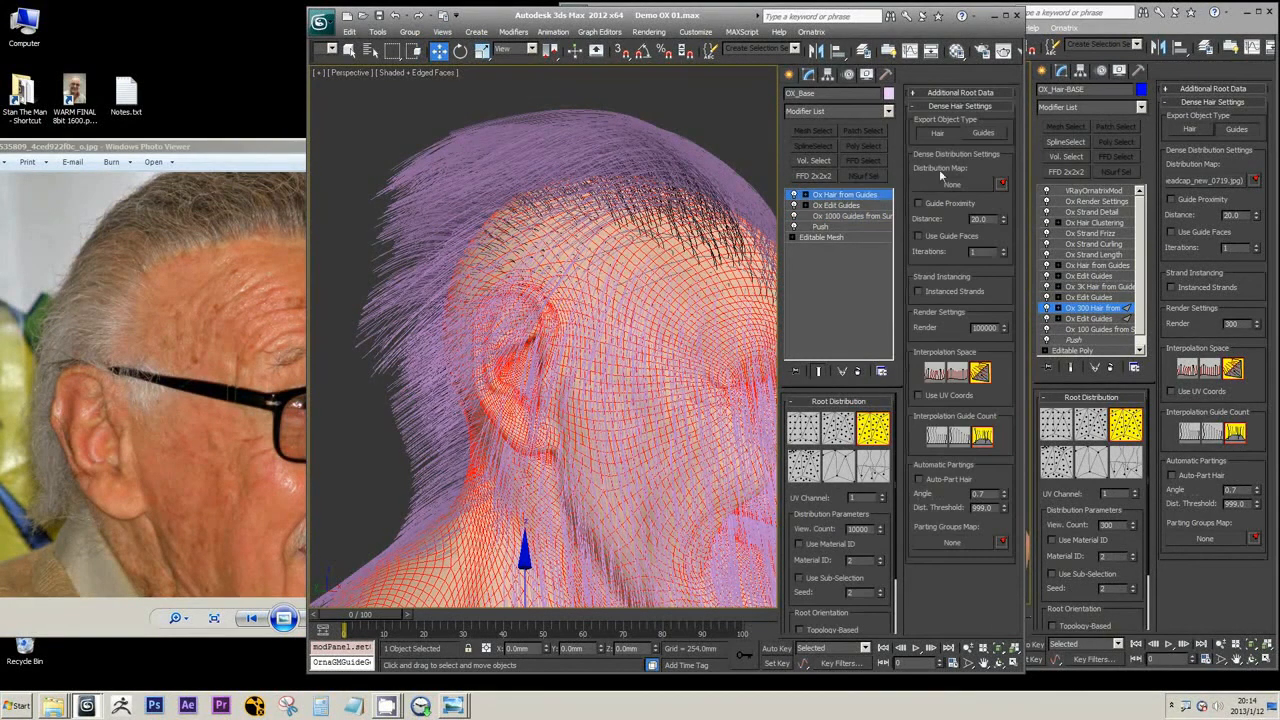
{"action": "right_click", "coordinate": [942, 180]}
{"action": "left_click", "coordinate": [985, 204]}
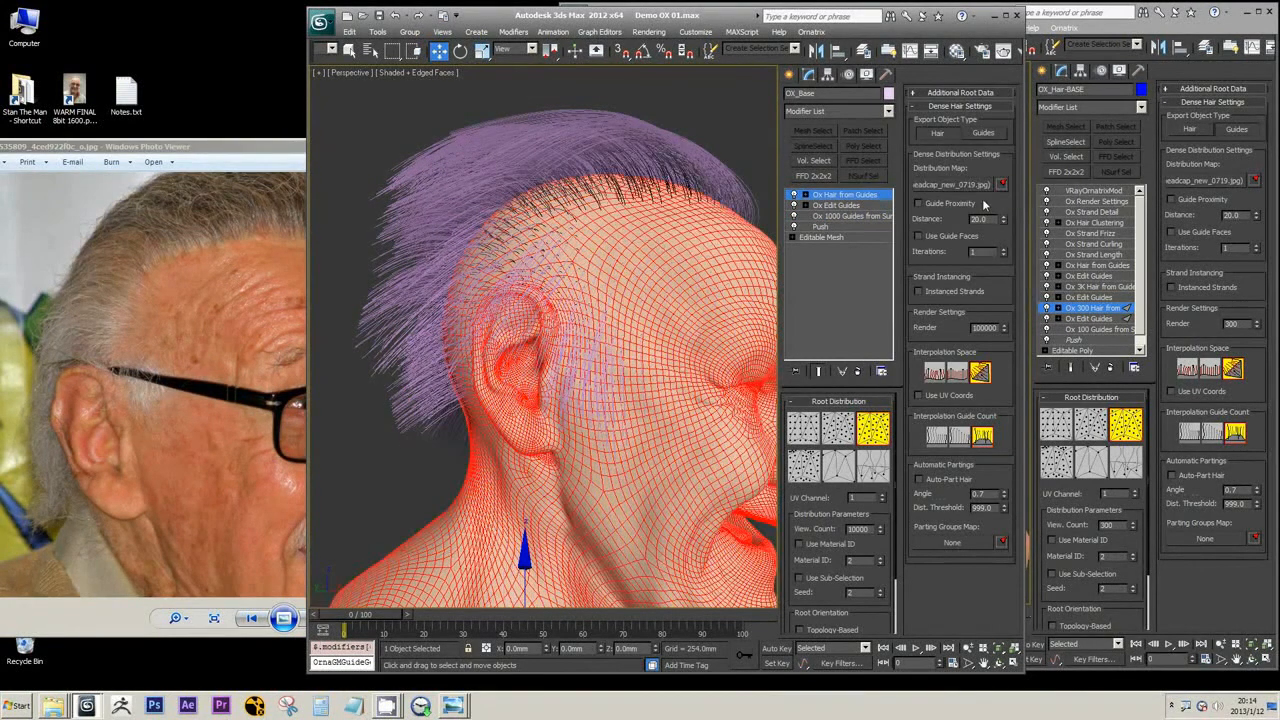
Examine the hair distribution around the ear, temple and sideburn from several close angles
{"action": "middle_click_drag", "start_coordinate": [624, 385], "coordinate": [774, 285], "text": "alt"}
{"action": "scroll", "coordinate": [624, 383], "scroll_direction": "up", "scroll_amount": 4}
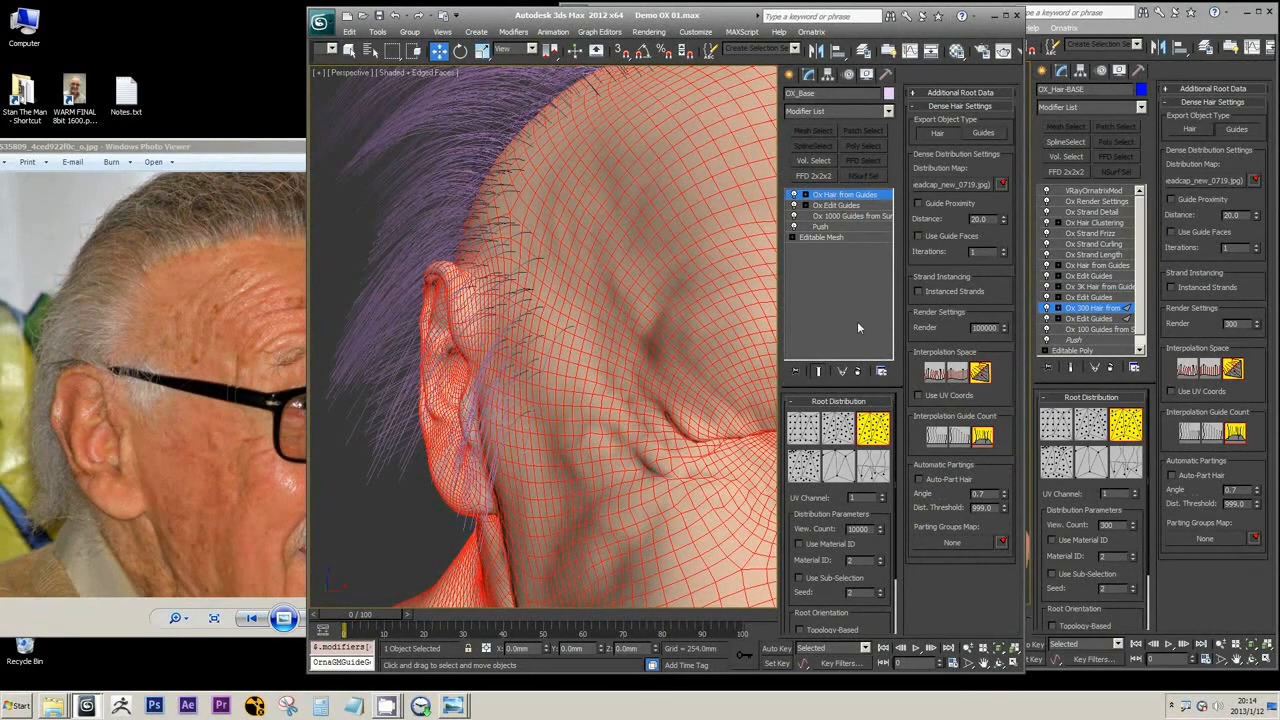
{"action": "middle_click_drag", "start_coordinate": [511, 332], "coordinate": [586, 321], "text": "alt"}
{"action": "scroll", "coordinate": [589, 297], "scroll_direction": "up", "scroll_amount": 4}
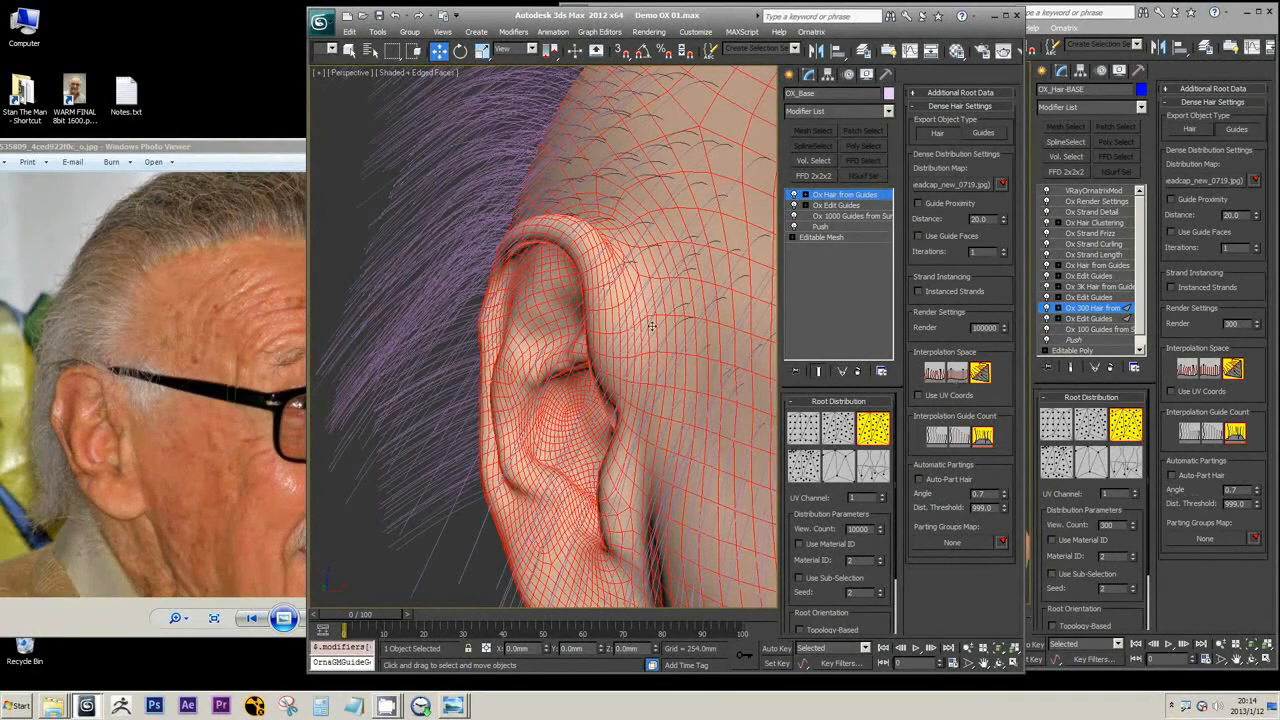
{"action": "middle_click_drag", "start_coordinate": [652, 326], "coordinate": [633, 315], "text": "alt"}
{"action": "scroll", "coordinate": [636, 320], "scroll_direction": "up", "scroll_amount": 5}
{"action": "middle_click_drag", "start_coordinate": [536, 289], "coordinate": [603, 400], "text": "alt"}
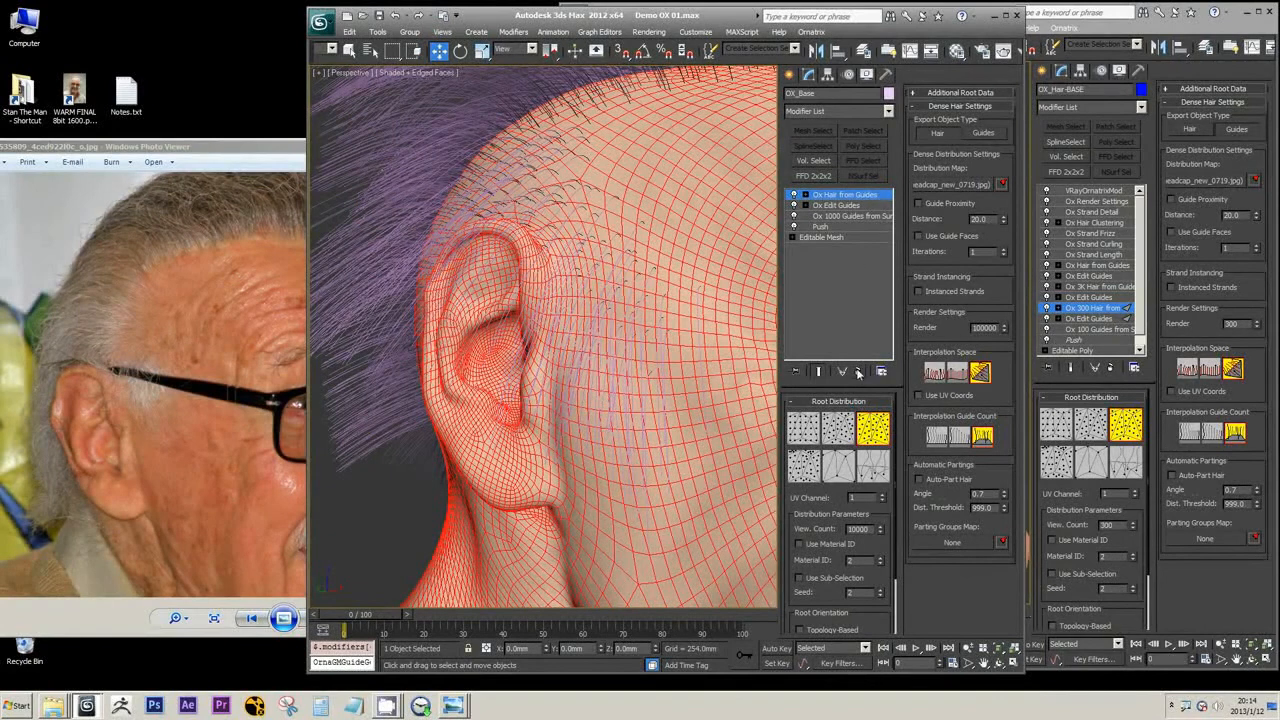
Rename the Ox 1000 Guides from Surface modifier to Ox 300 Guides from Surface
{"action": "left_click", "coordinate": [838, 216]}
{"action": "right_click", "coordinate": [831, 216]}
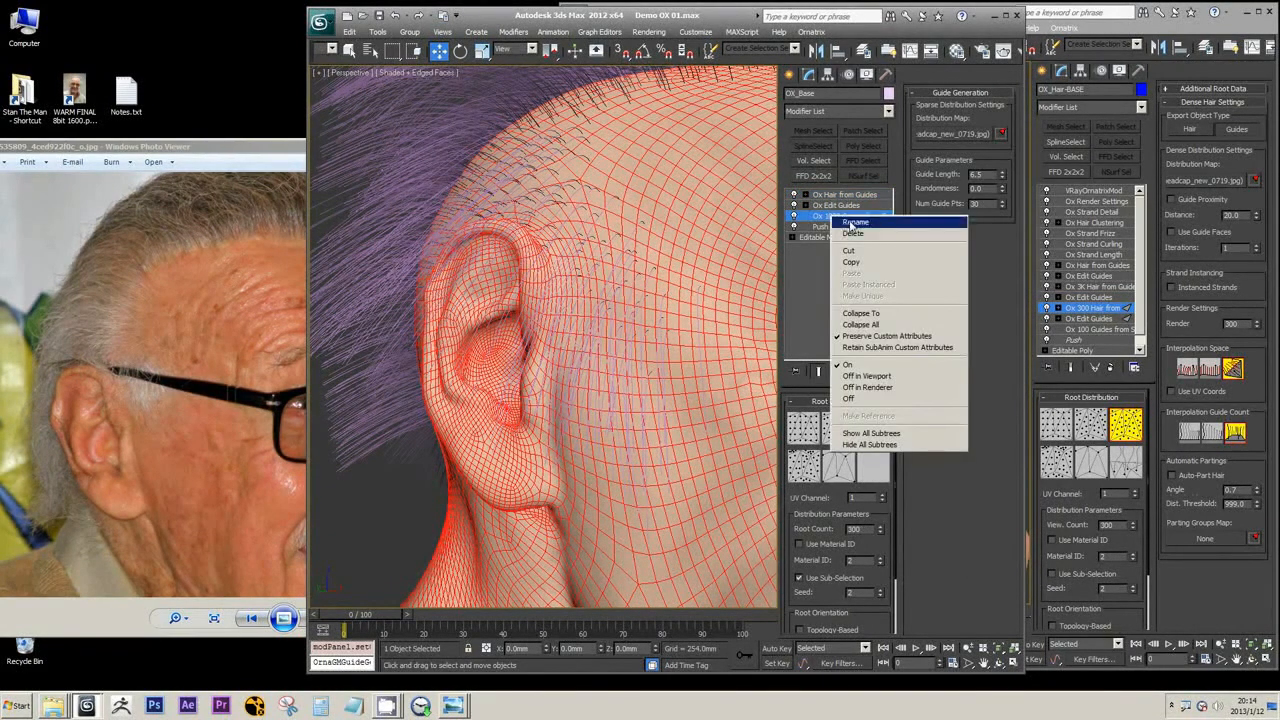
{"action": "left_click", "coordinate": [850, 224]}
{"action": "type", "text": "3"}
{"action": "key", "text": "Return"}
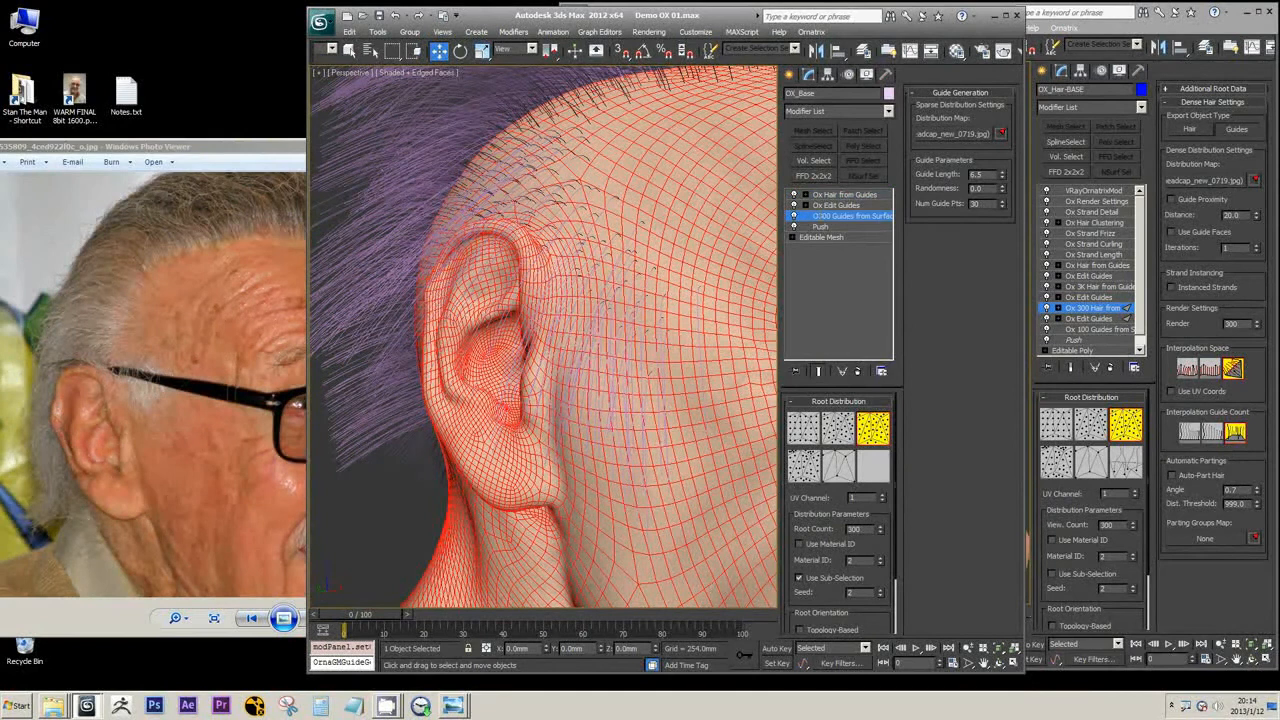
{"action": "right_click", "coordinate": [836, 217]}
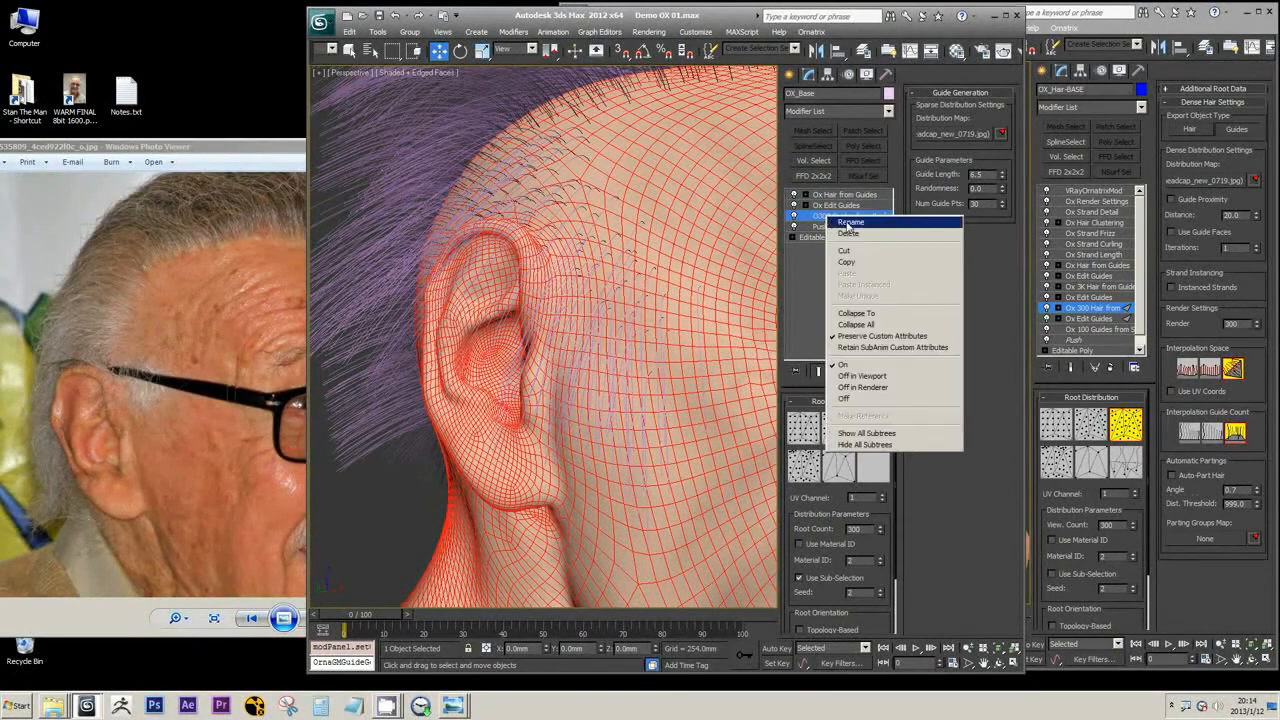
{"action": "left_click", "coordinate": [838, 221]}
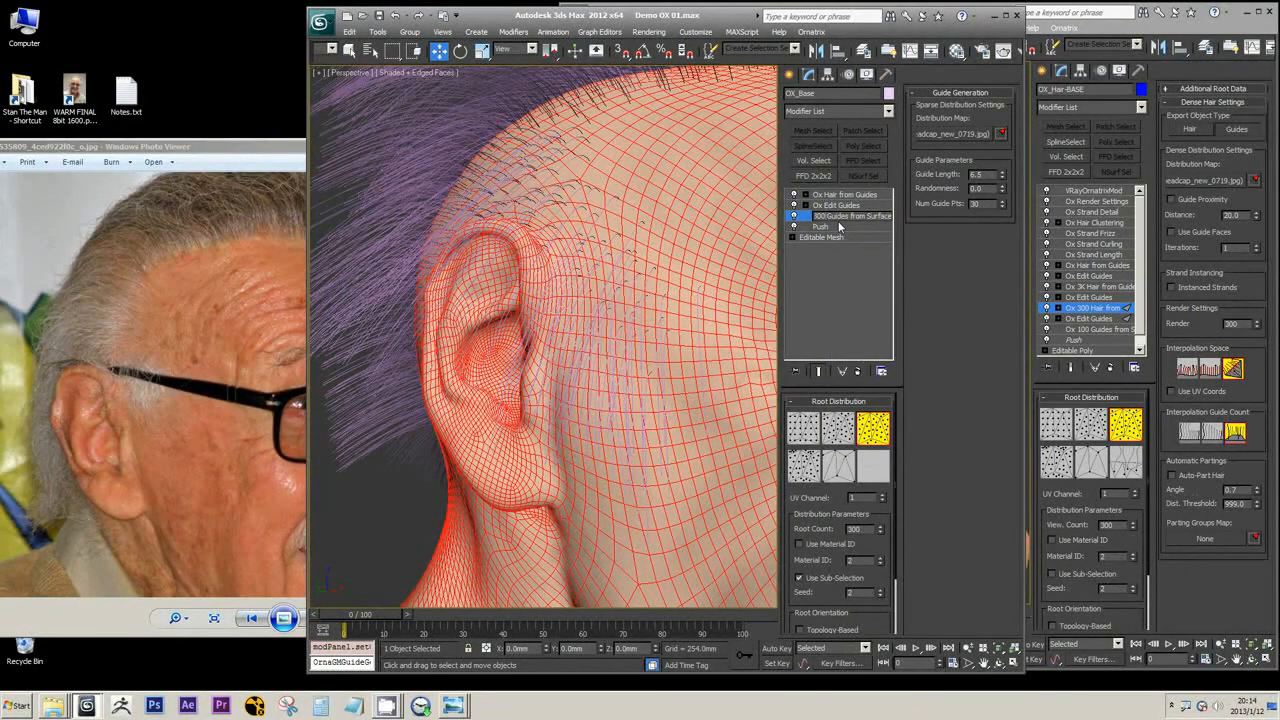
{"action": "key", "text": "Home"}
{"action": "key", "text": "Right"}
{"action": "key", "text": "Right"}
{"action": "key", "text": "Return"}
Rename the Ox Hair from Guides modifier to Ox 3K Hair from Guides
{"action": "left_click", "coordinate": [836, 195]}
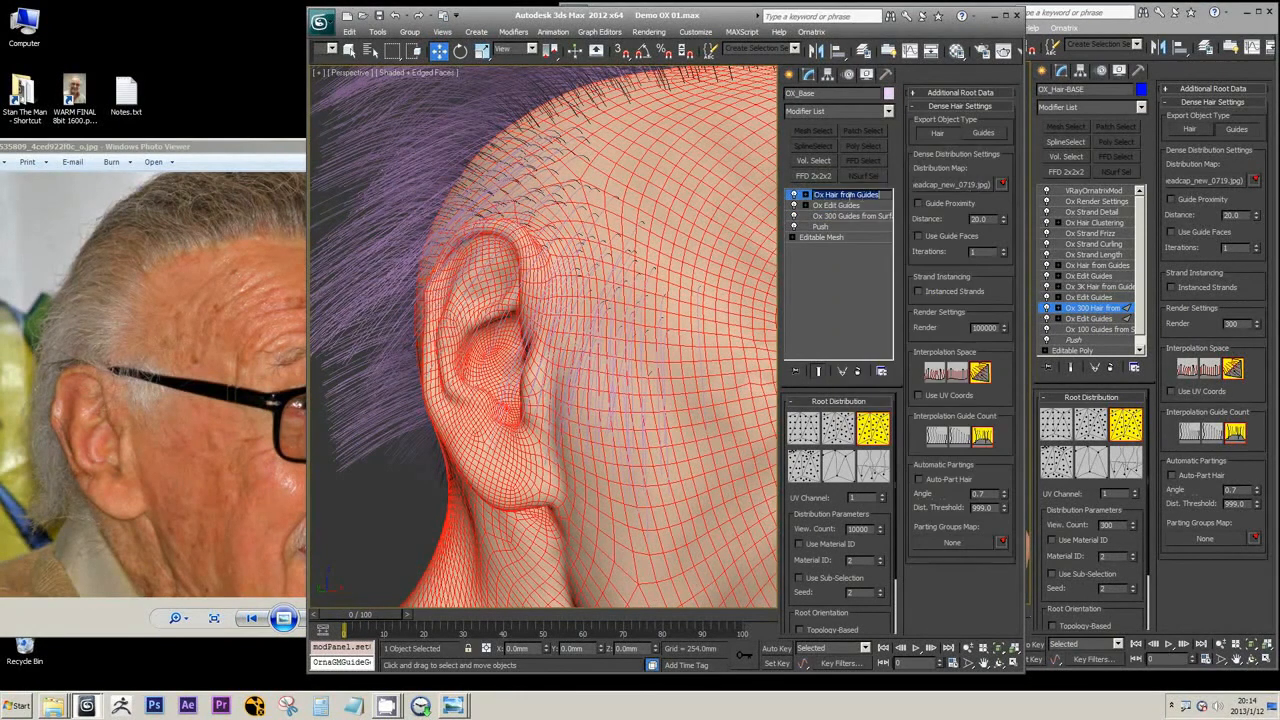
{"action": "left_click", "coordinate": [827, 196]}
{"action": "type", "text": "3K"}
{"action": "key", "text": "Return"}
Set both the view count and the render count of the Ox 3K Hair from Guides modifier to 3000
{"action": "left_click_drag", "start_coordinate": [870, 530], "coordinate": [828, 528]}
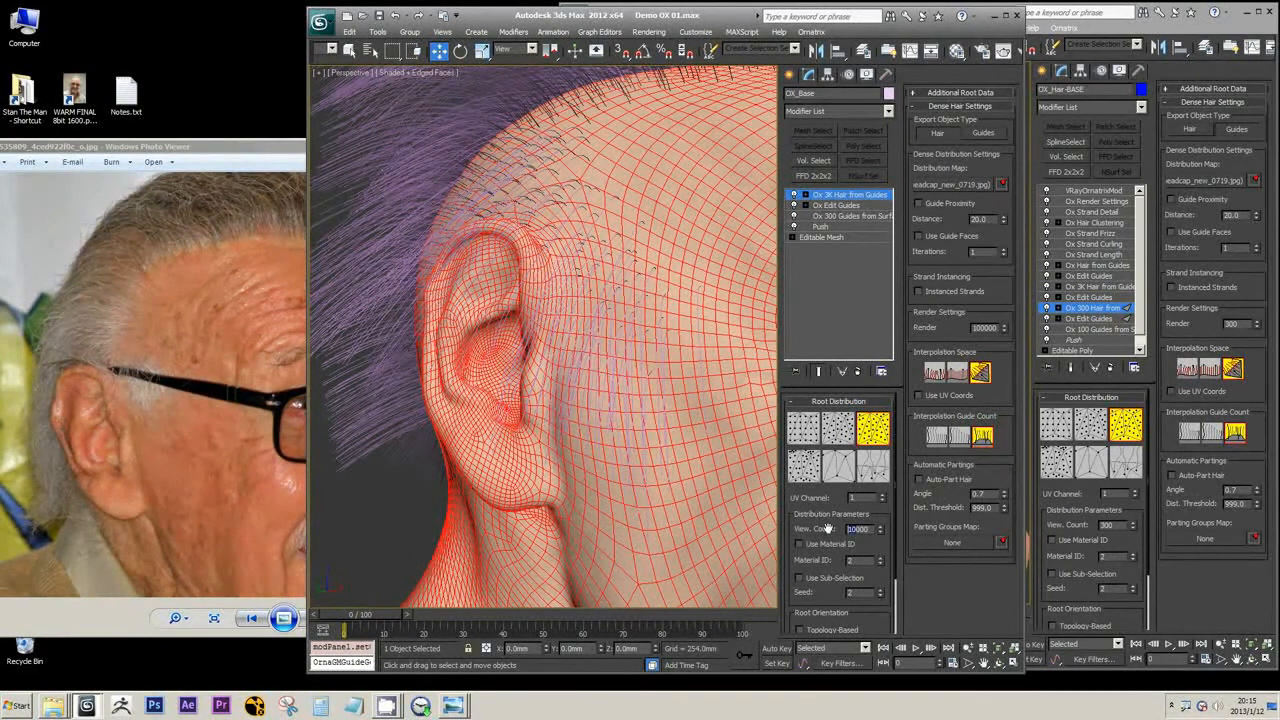
{"action": "type", "text": "3000"}
{"action": "left_click_drag", "start_coordinate": [980, 330], "coordinate": [966, 330]}
{"action": "type", "text": "3"}
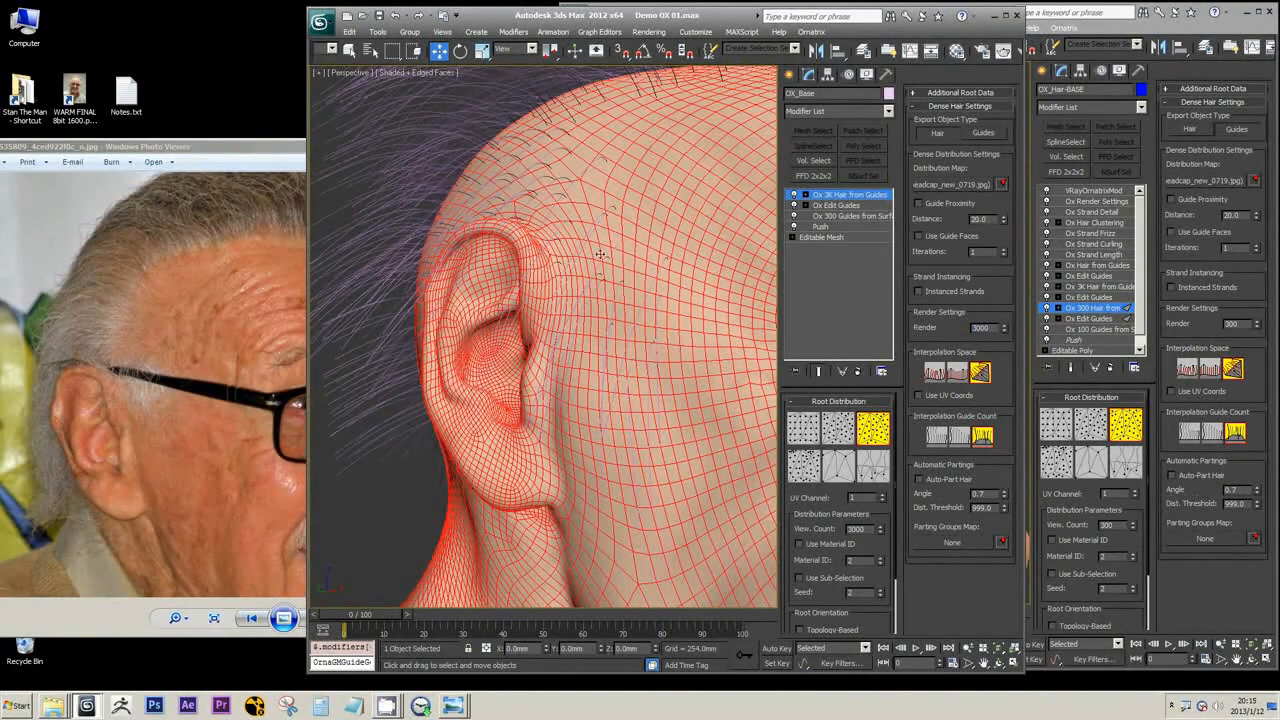
Examine the generated hair's coverage on the side of the head, checking the Ox Edit Guides level as well
{"action": "scroll", "coordinate": [640, 250], "scroll_direction": "down", "scroll_amount": 5}
{"action": "middle_click_drag", "start_coordinate": [665, 250], "coordinate": [622, 306], "text": "alt"}
{"action": "left_click", "coordinate": [842, 206]}
{"action": "left_click", "coordinate": [853, 196]}
{"action": "scroll", "coordinate": [597, 281], "scroll_direction": "up", "scroll_amount": 4}
{"action": "scroll", "coordinate": [646, 309], "scroll_direction": "up", "scroll_amount": 4}
{"action": "scroll", "coordinate": [622, 306], "scroll_direction": "down", "scroll_amount": 4}
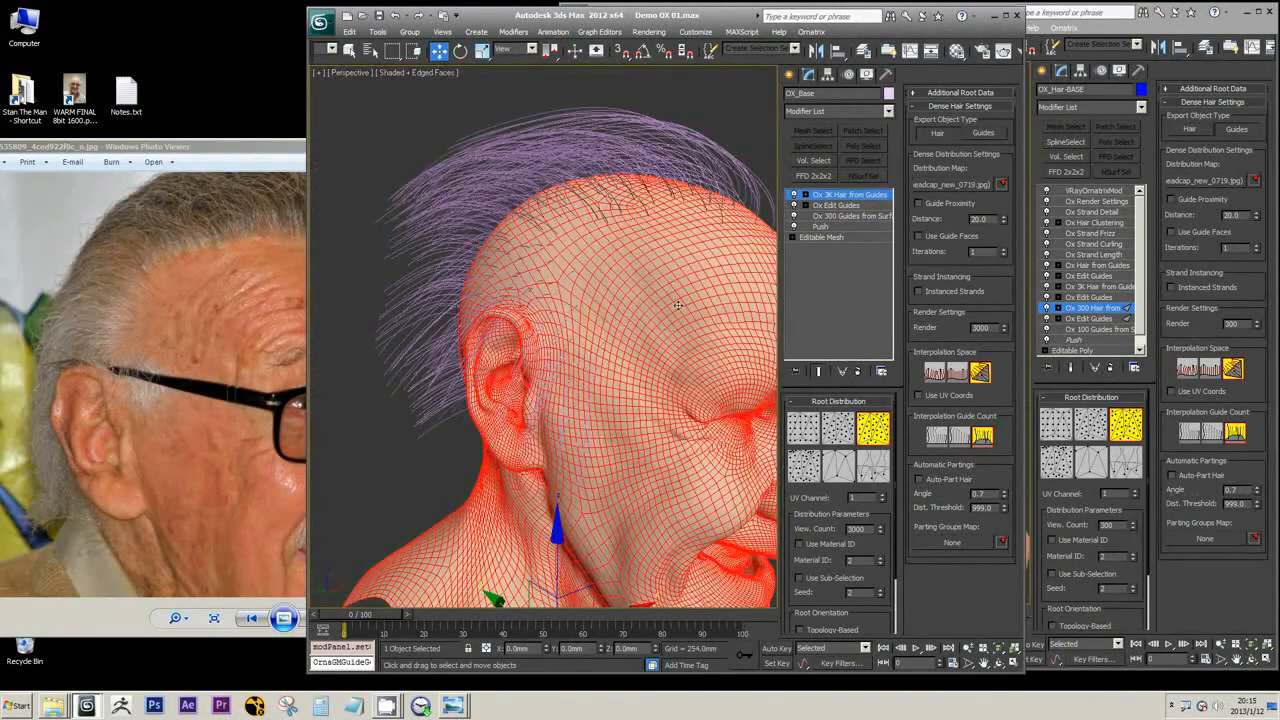
Isolate the hair to inspect it without the head, exit isolation and review the head in side view
{"action": "key", "text": "alt+q"}
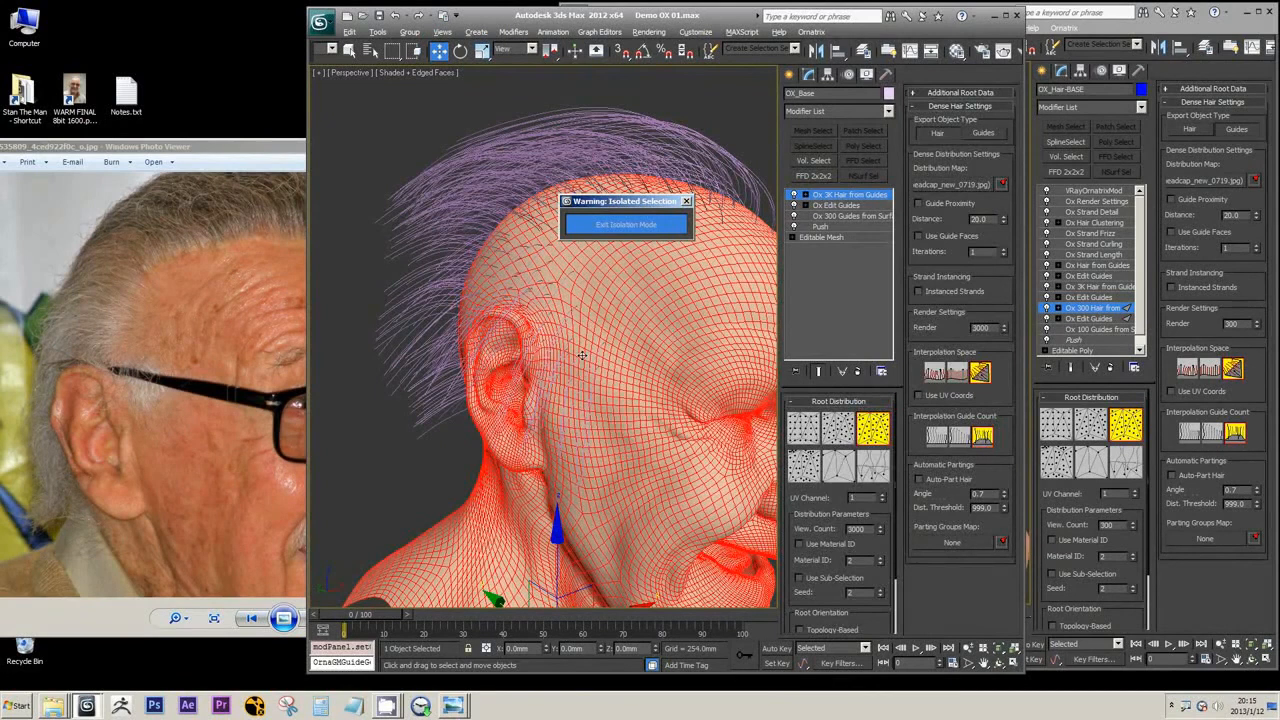
{"action": "scroll", "coordinate": [534, 352], "scroll_direction": "up", "scroll_amount": 4}
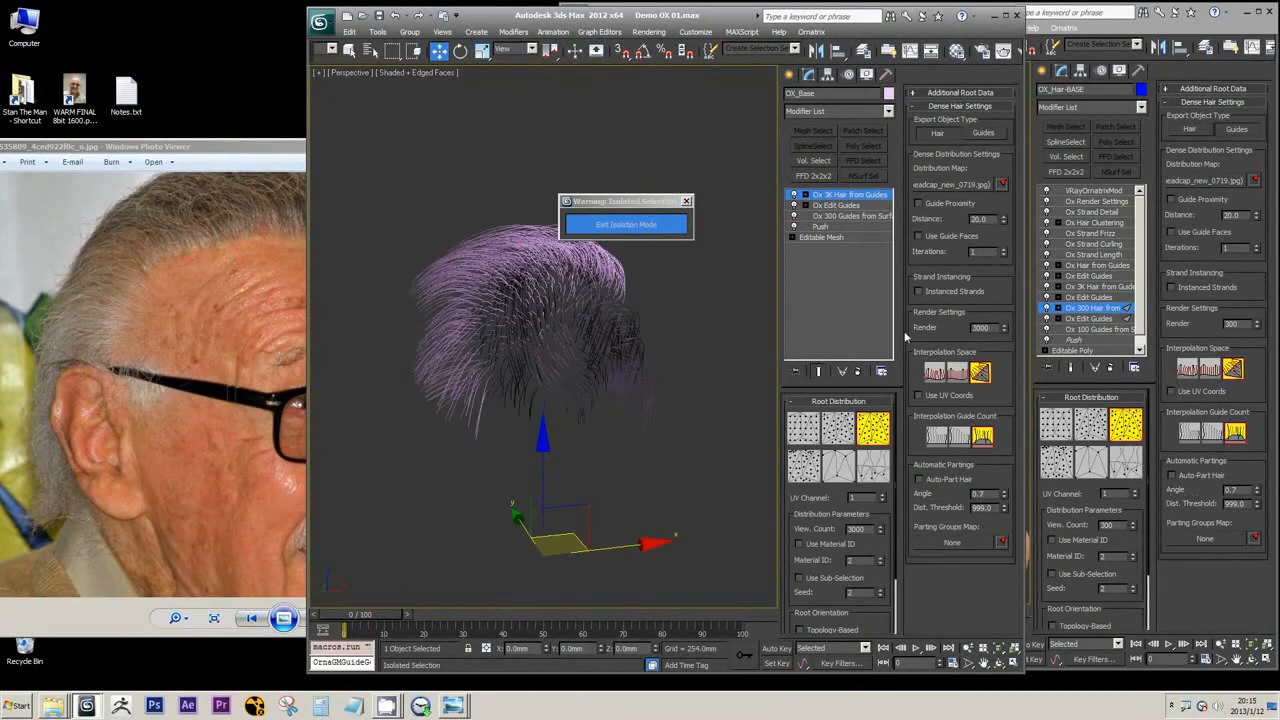
{"action": "left_click", "coordinate": [650, 226]}
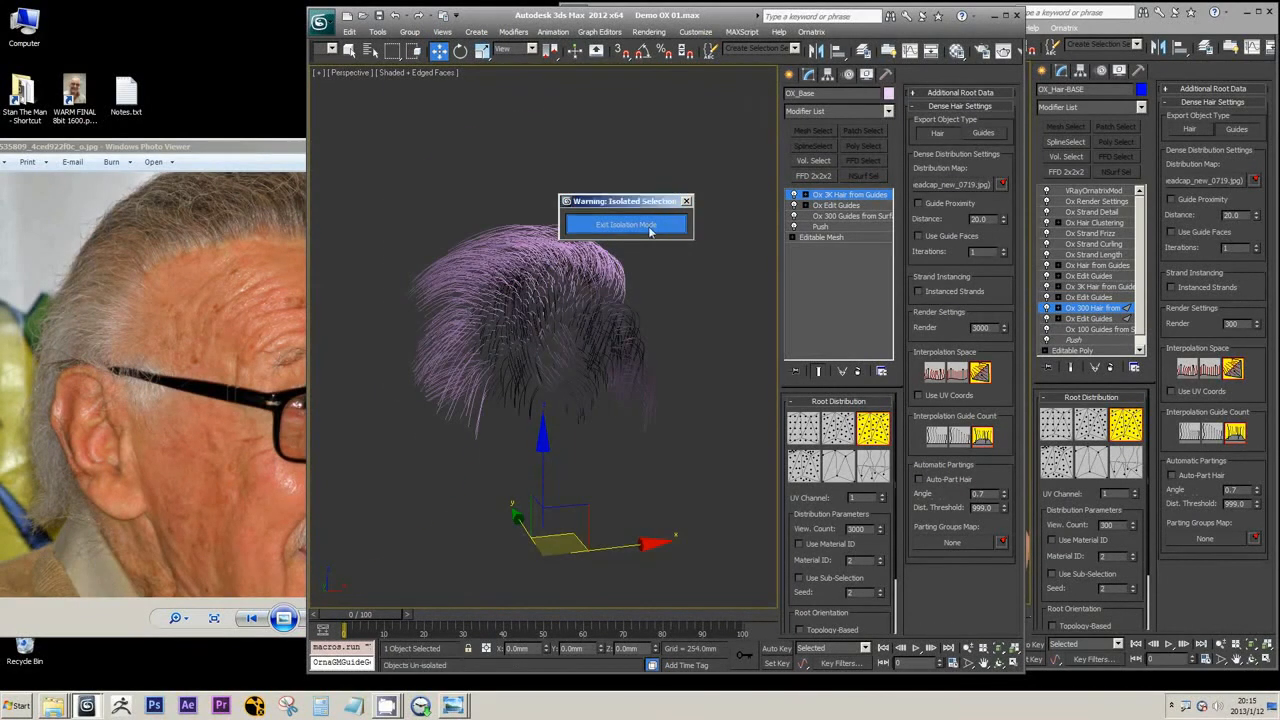
{"action": "scroll", "coordinate": [580, 342], "scroll_direction": "up", "scroll_amount": 6}
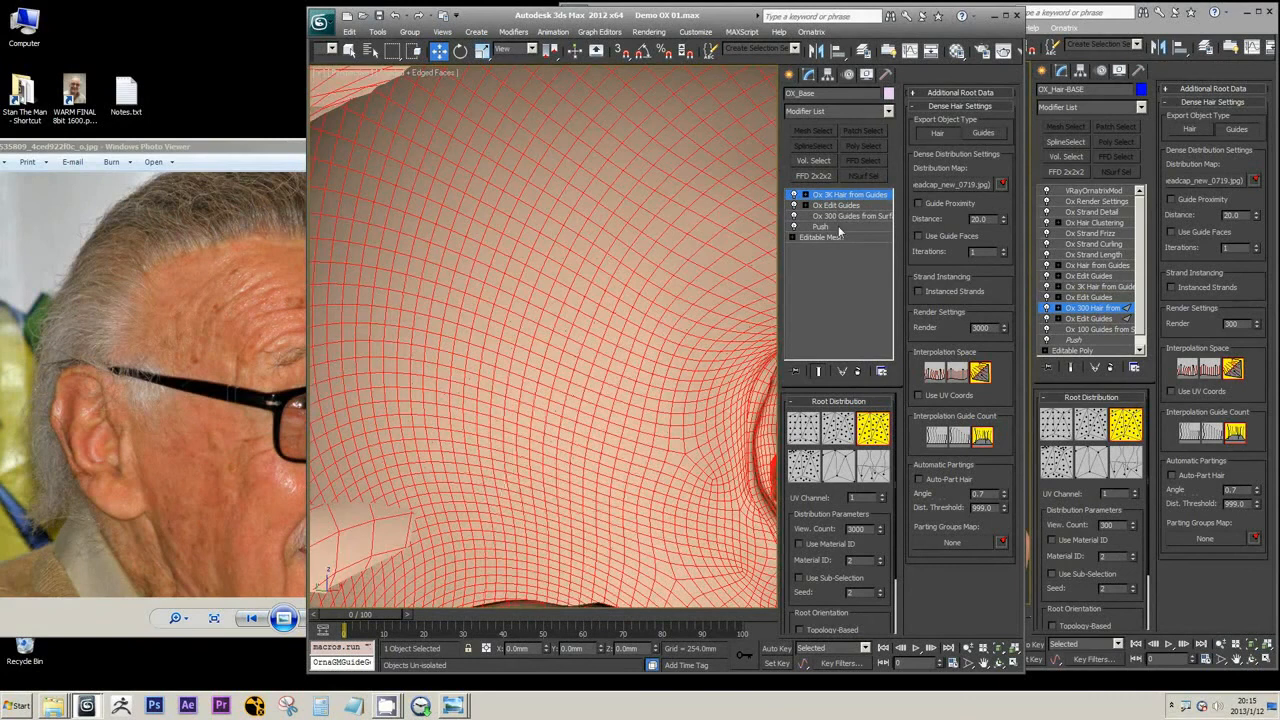
{"action": "scroll", "coordinate": [543, 323], "scroll_direction": "down", "scroll_amount": 6}
{"action": "scroll", "coordinate": [600, 300], "scroll_direction": "up", "scroll_amount": 6}
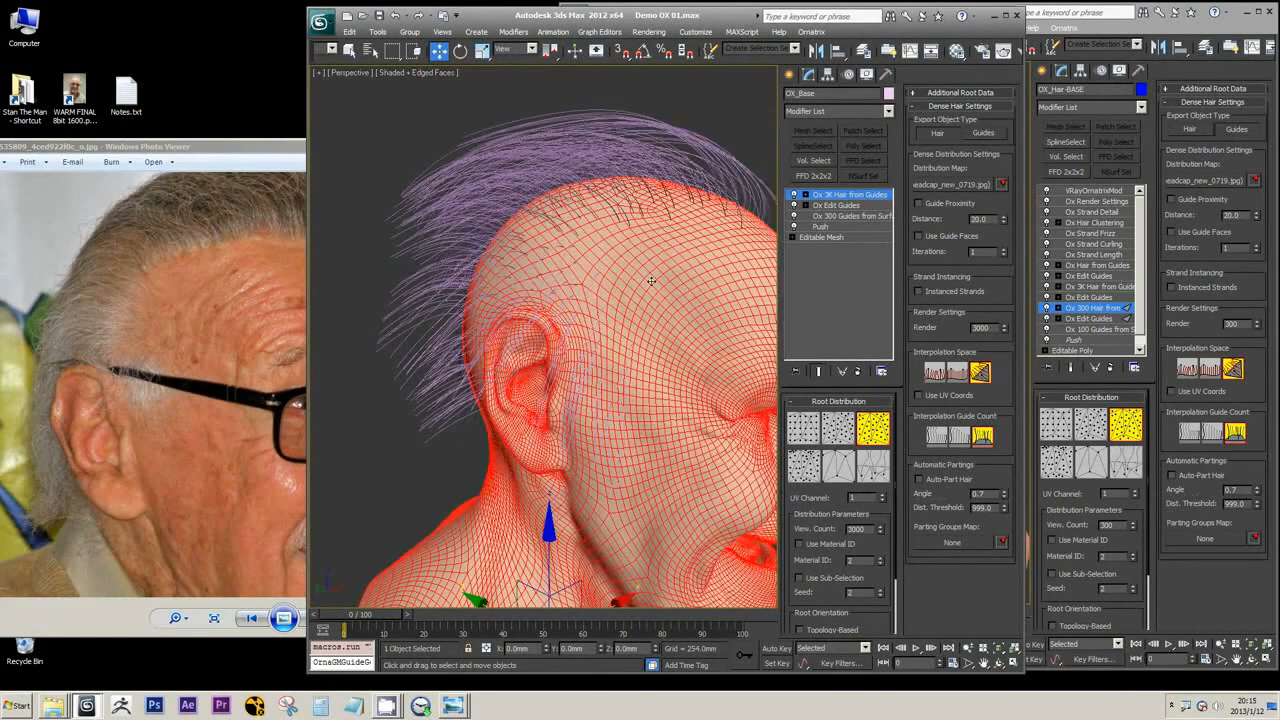
{"action": "mouse_move", "coordinate": [651, 281]}
{"action": "middle_mouse_down", "text": "alt"}
{"action": "mouse_move", "coordinate": [640, 283]}
{"action": "mouse_move", "coordinate": [658, 288]}
{"action": "middle_mouse_up", "text": "alt"}
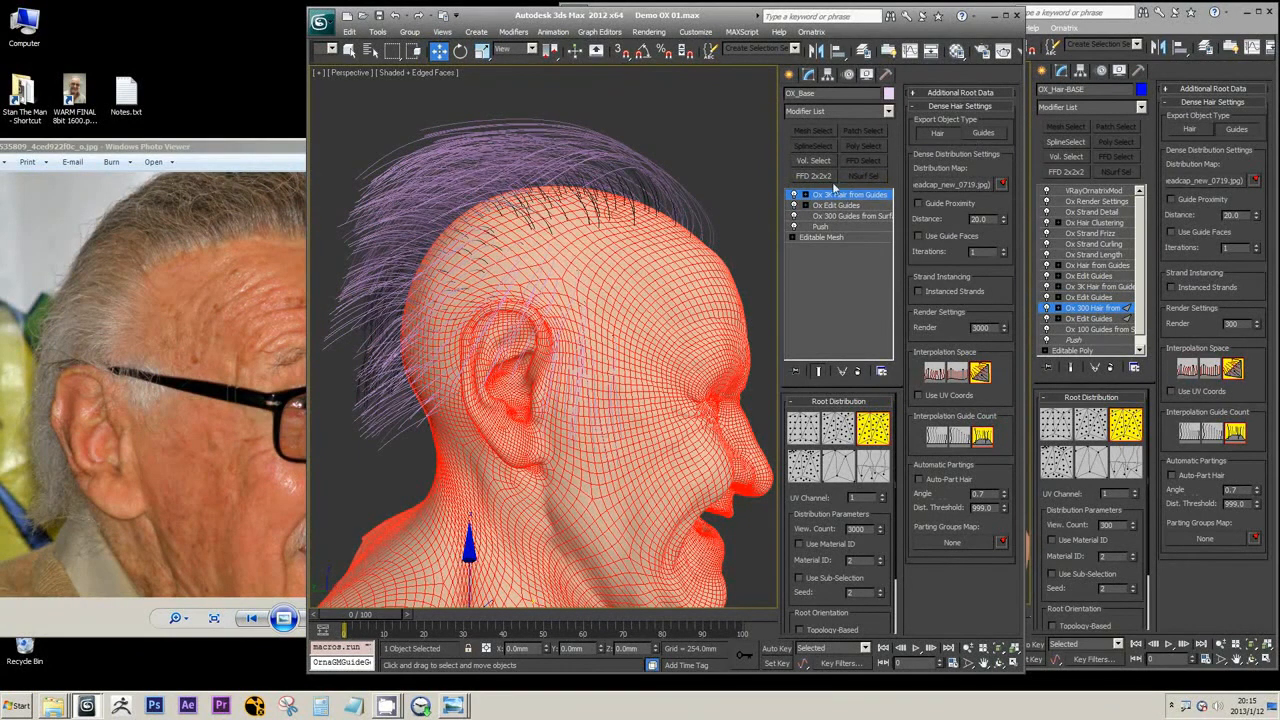
Set the Ox 3K Hair from Guides export type to Guides and add an Ox Edit Guides modifier above it
{"action": "left_click", "coordinate": [988, 135]}
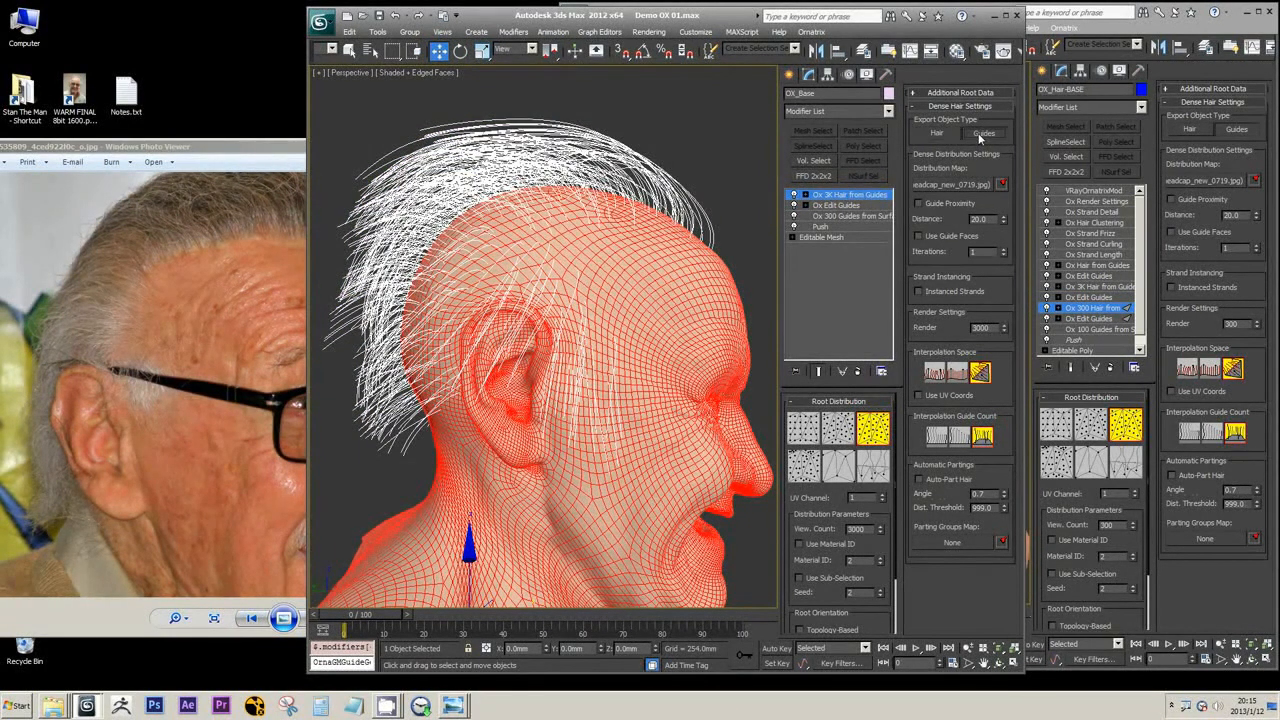
{"action": "left_click", "coordinate": [887, 111]}
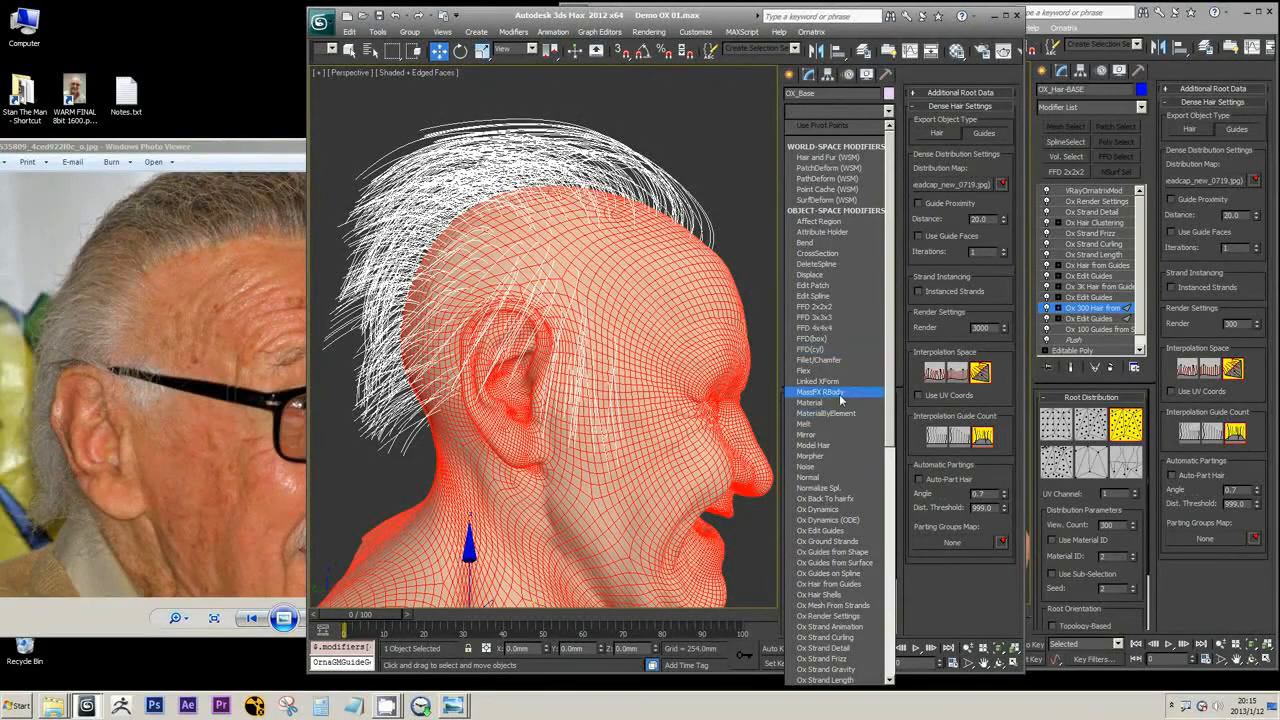
{"action": "left_click", "coordinate": [836, 532]}
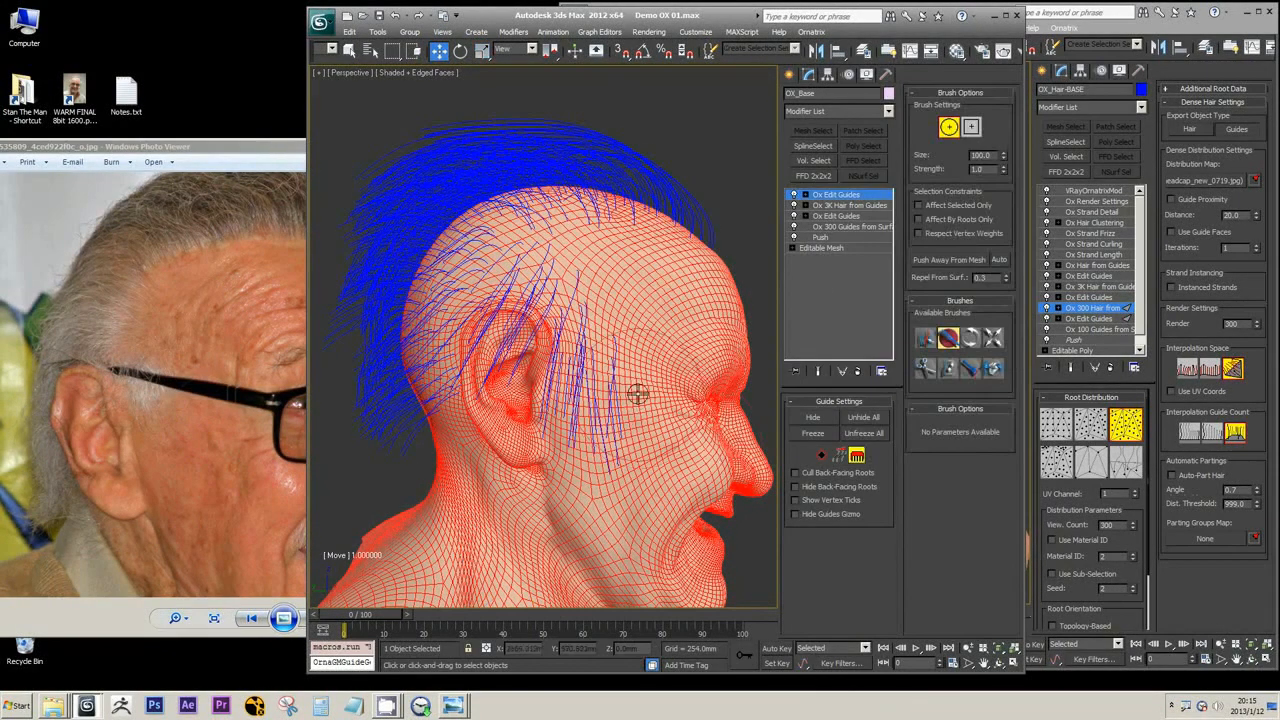
Reduce the brush size to 73, choose the Select brush and turn on Affect Selected Only for the sideburn guides
{"action": "scroll", "coordinate": [643, 383], "scroll_direction": "up", "scroll_amount": 5}
{"action": "scroll", "coordinate": [643, 383], "scroll_direction": "down", "scroll_amount": 10}
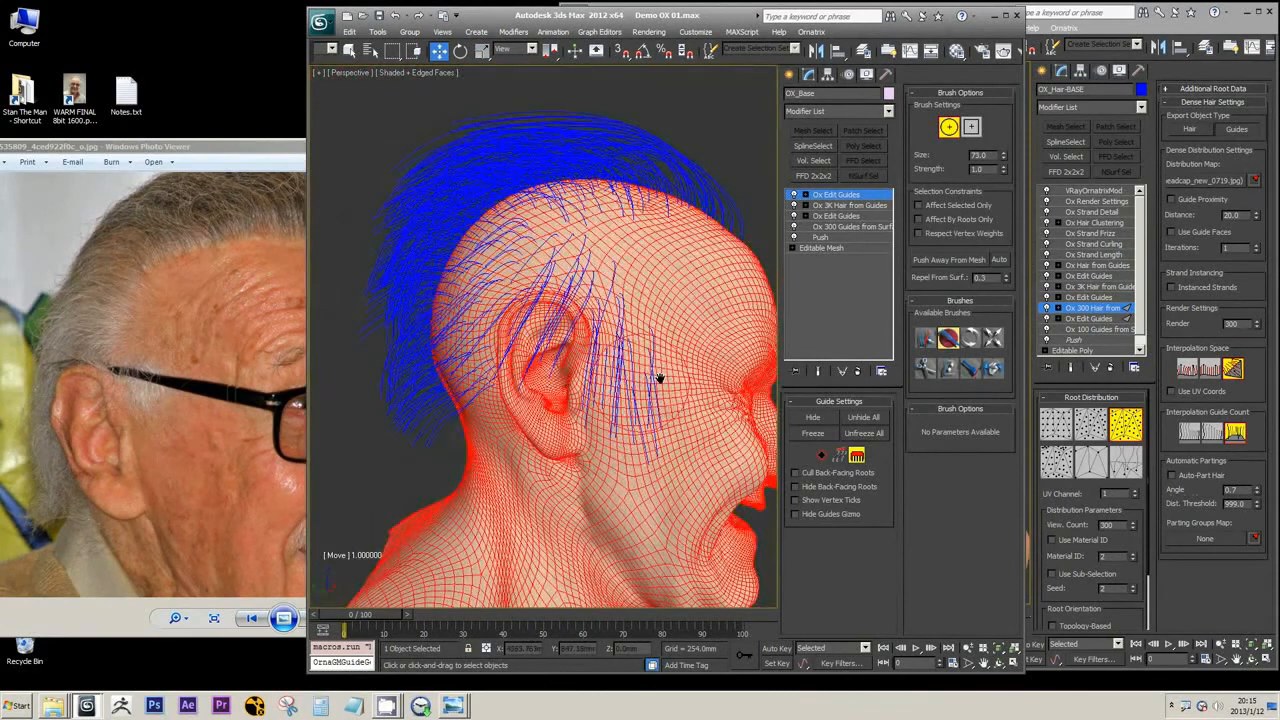
{"action": "scroll", "coordinate": [643, 383], "scroll_direction": "up", "scroll_amount": 6}
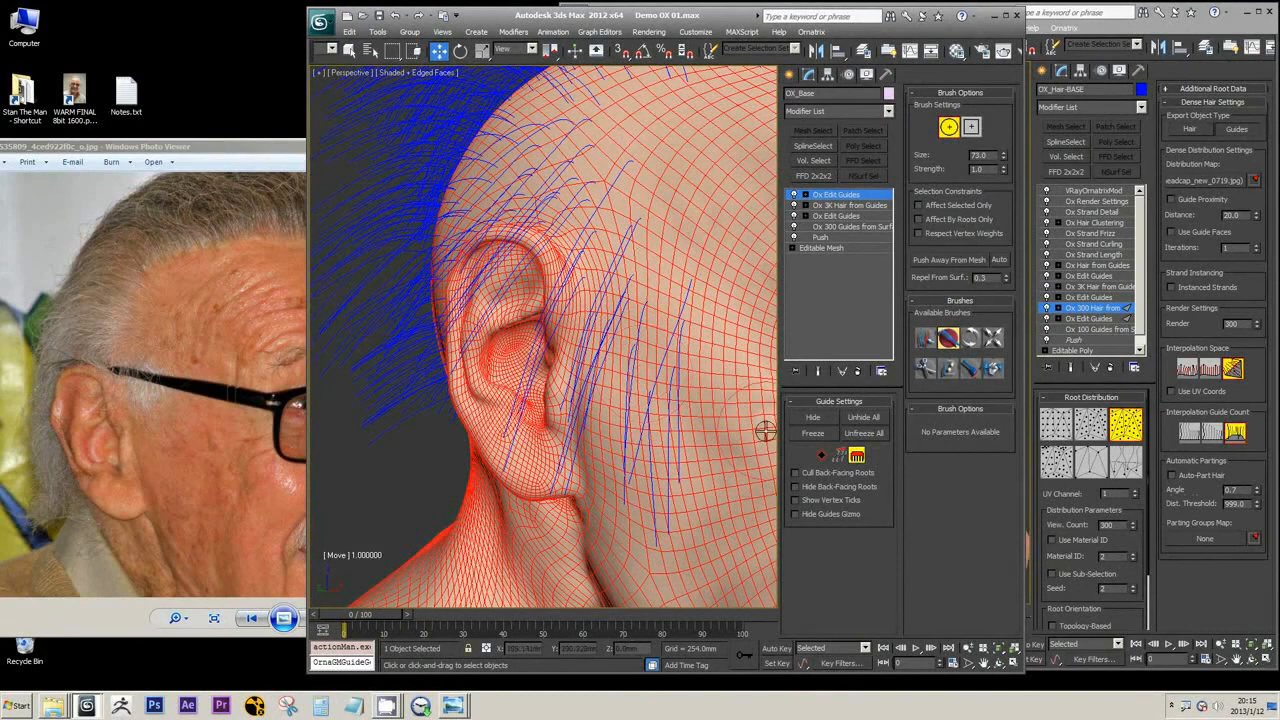
{"action": "left_click", "coordinate": [925, 338]}
{"action": "left_click", "coordinate": [918, 205]}
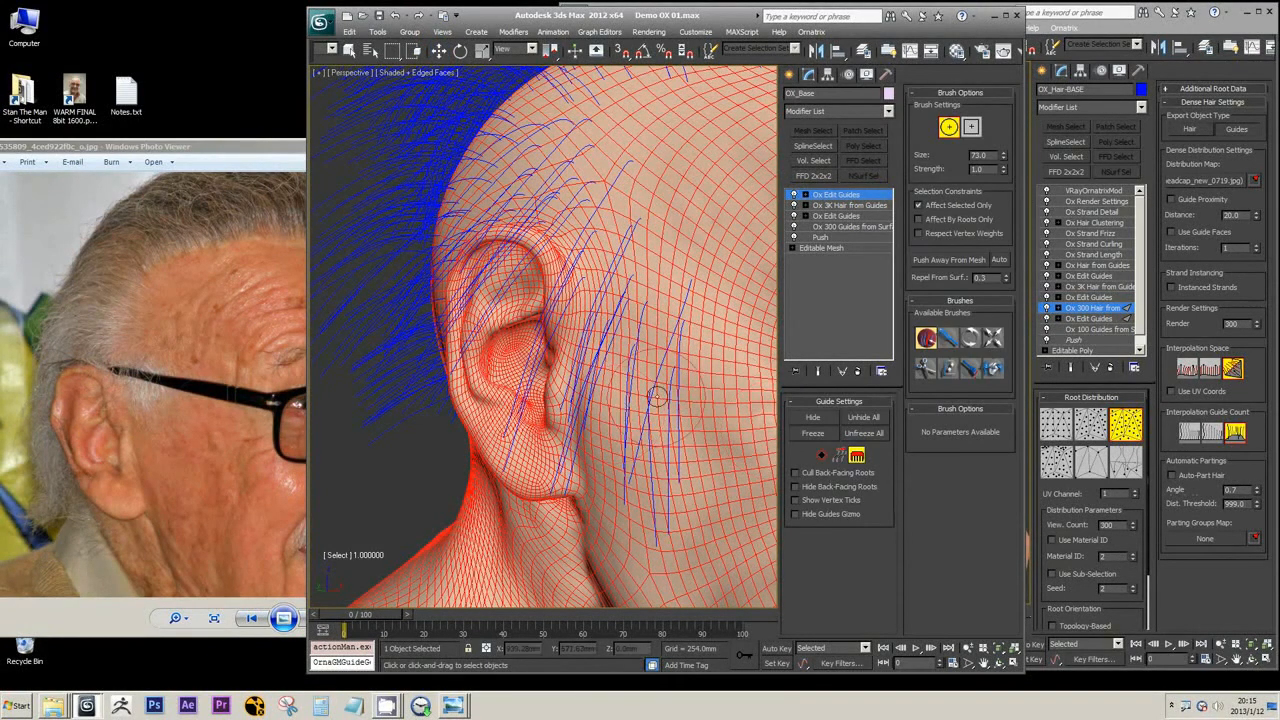
Select the guides growing above and over the ear with the Select brush at size 73
{"action": "middle_click_drag", "start_coordinate": [593, 350], "coordinate": [603, 346], "text": "alt"}
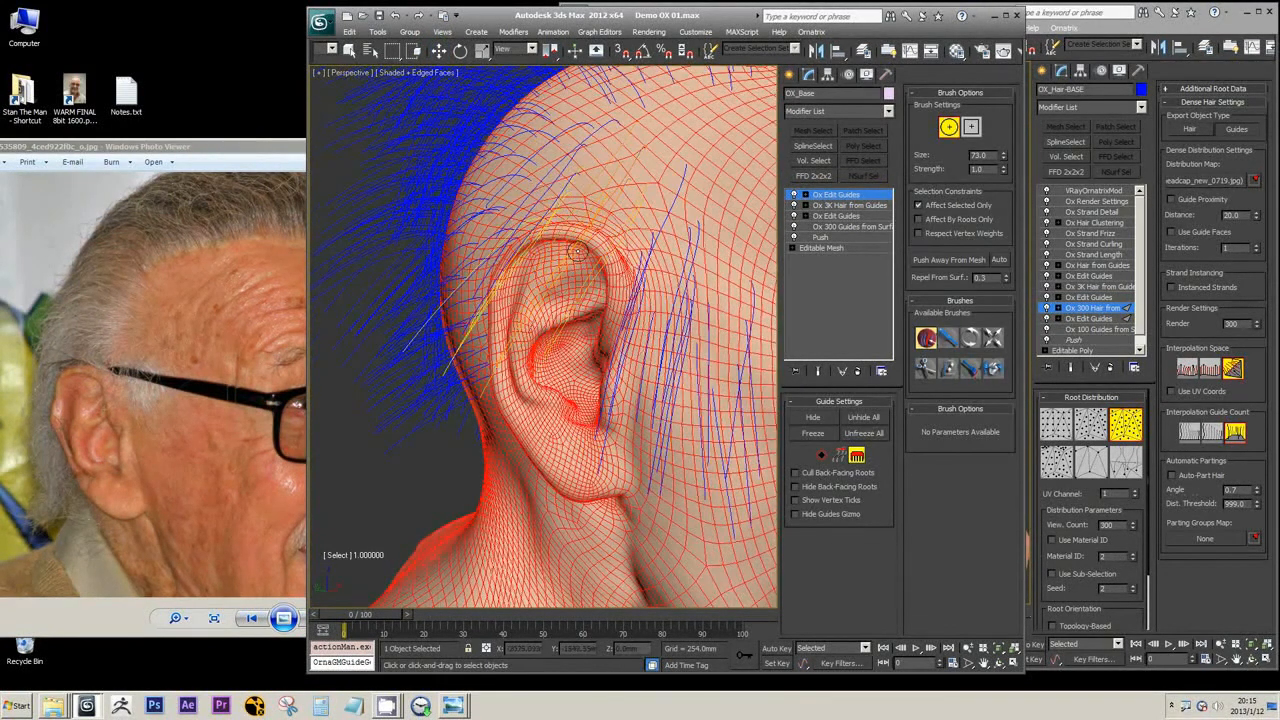
{"action": "middle_click_drag", "start_coordinate": [585, 255], "coordinate": [615, 265], "text": "alt"}
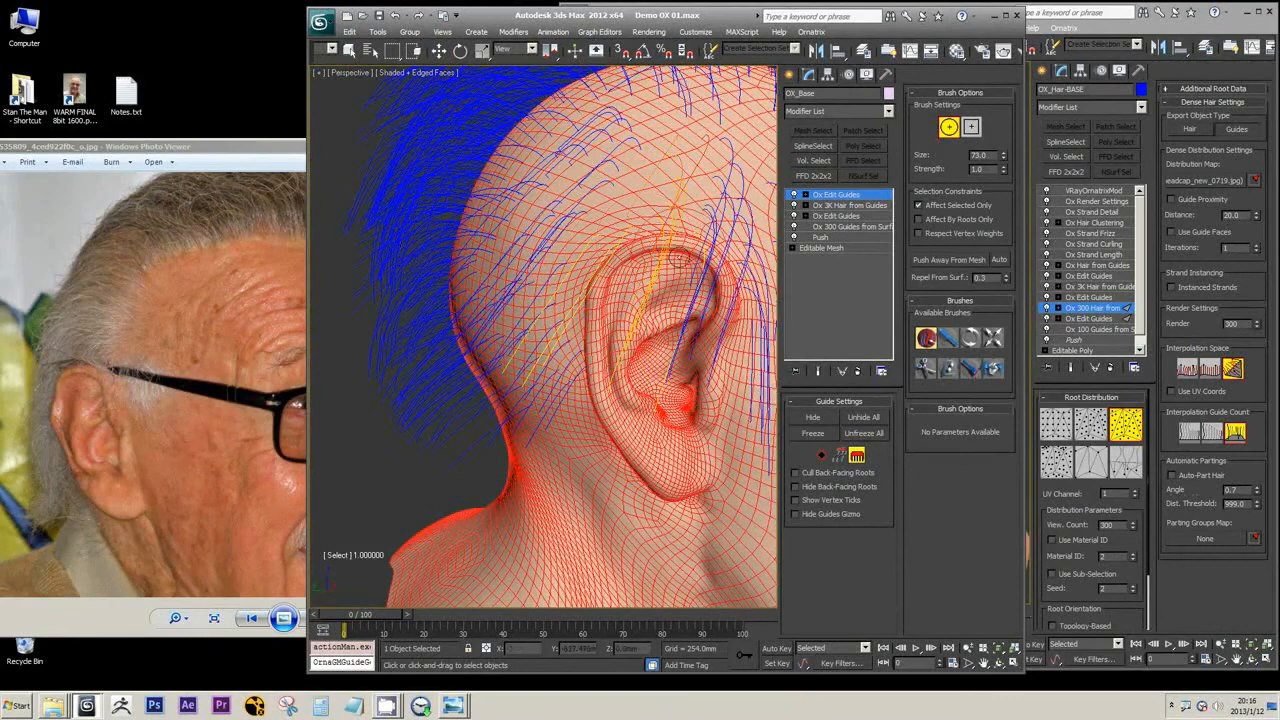
{"action": "left_click_drag", "start_coordinate": [730, 226], "coordinate": [656, 226]}
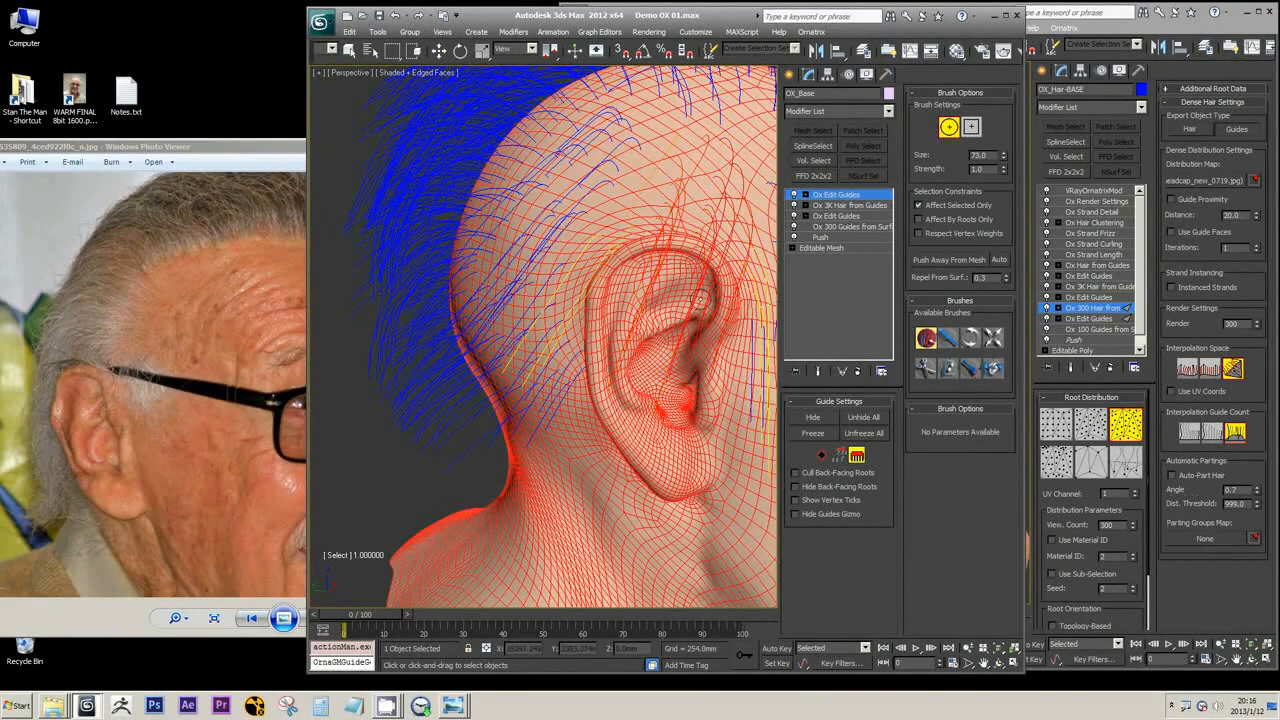
{"action": "mouse_move", "coordinate": [704, 288]}
{"action": "middle_mouse_down", "text": "alt"}
{"action": "mouse_move", "coordinate": [690, 301]}
{"action": "mouse_move", "coordinate": [606, 294]}
{"action": "mouse_move", "coordinate": [675, 299]}
{"action": "mouse_move", "coordinate": [641, 322]}
{"action": "mouse_move", "coordinate": [591, 443]}
{"action": "middle_mouse_up", "text": "alt"}
Isolate the hair, complete the selection of the guides around the ear with the Select brush and hide them
{"action": "key", "text": "alt+q"}
{"action": "key", "text": "w"}
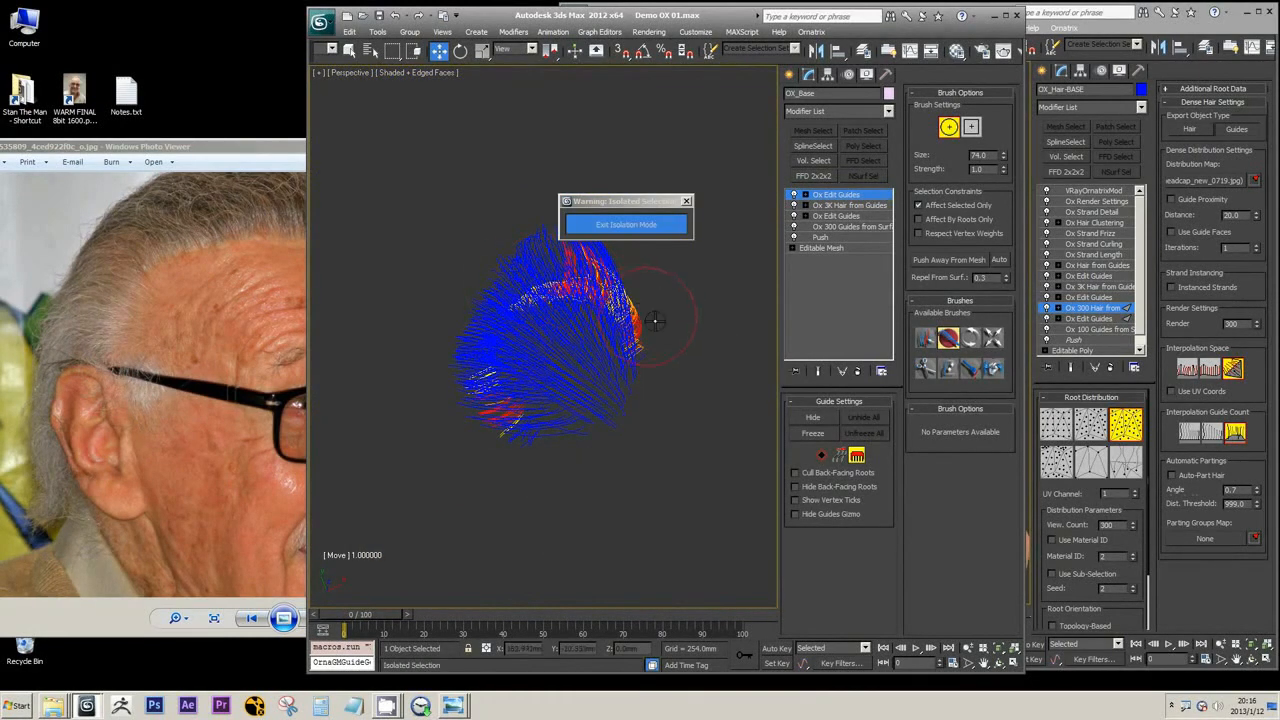
{"action": "left_click", "coordinate": [924, 339]}
{"action": "mouse_move", "coordinate": [533, 268]}
{"action": "left_mouse_down"}
{"action": "mouse_move", "coordinate": [636, 328]}
{"action": "mouse_move", "coordinate": [624, 358]}
{"action": "left_mouse_up"}
{"action": "middle_click_drag", "start_coordinate": [621, 383], "coordinate": [632, 358], "text": "alt"}
{"action": "scroll", "coordinate": [632, 358], "scroll_direction": "up", "scroll_amount": 4}
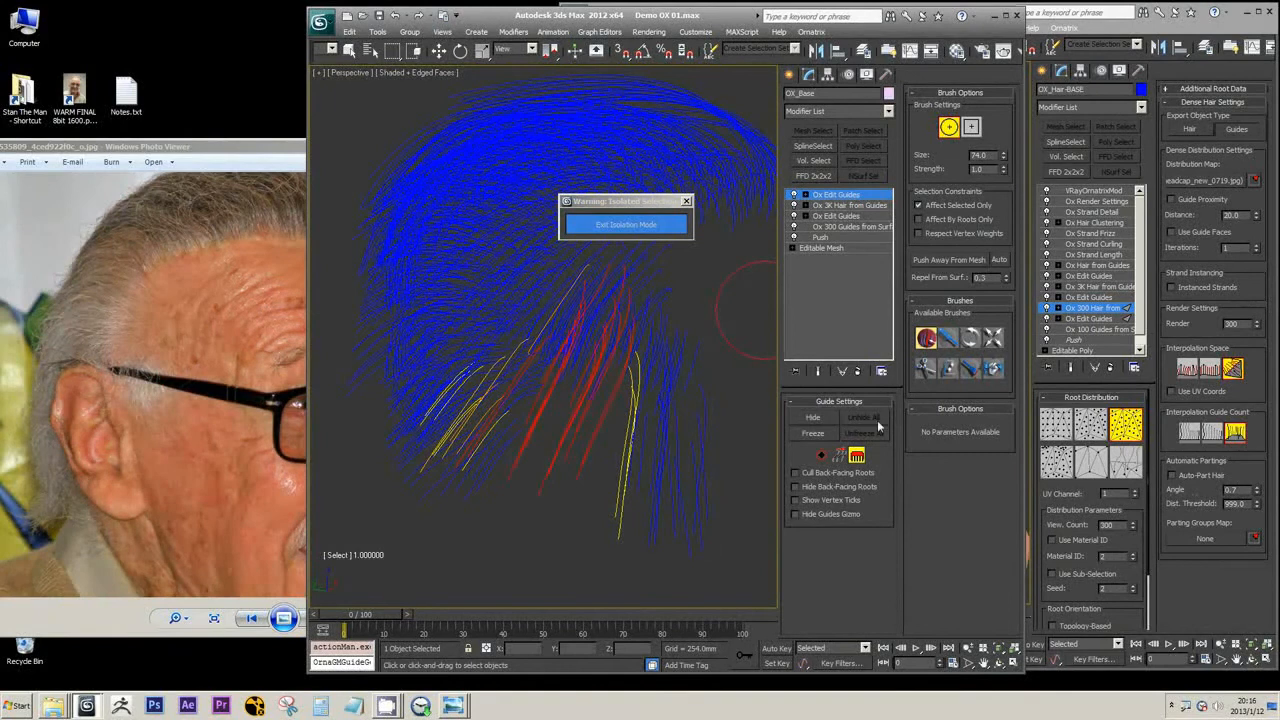
{"action": "left_click", "coordinate": [813, 418]}
Enlarge the Select brush to size 191 and select all guides that are still visible
{"action": "scroll", "coordinate": [540, 400], "scroll_direction": "down", "scroll_amount": 5}
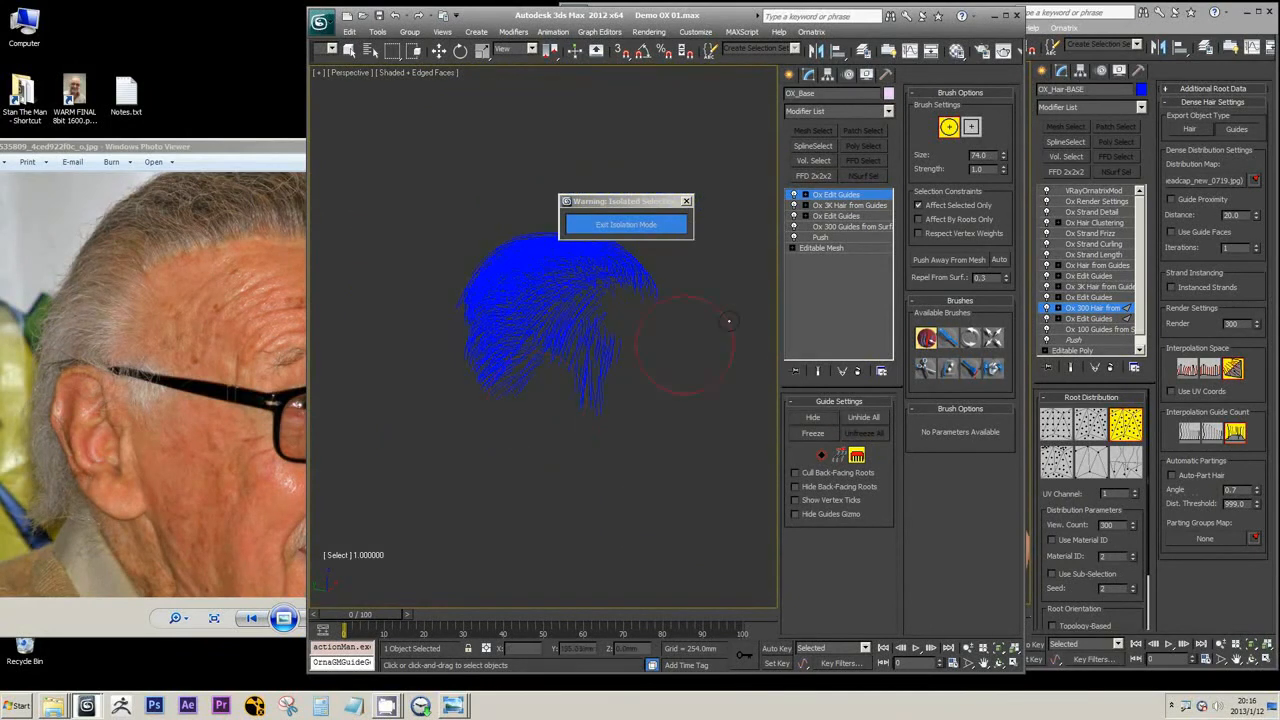
{"action": "left_click", "coordinate": [928, 206]}
{"action": "left_click_drag", "start_coordinate": [547, 298], "coordinate": [512, 360]}
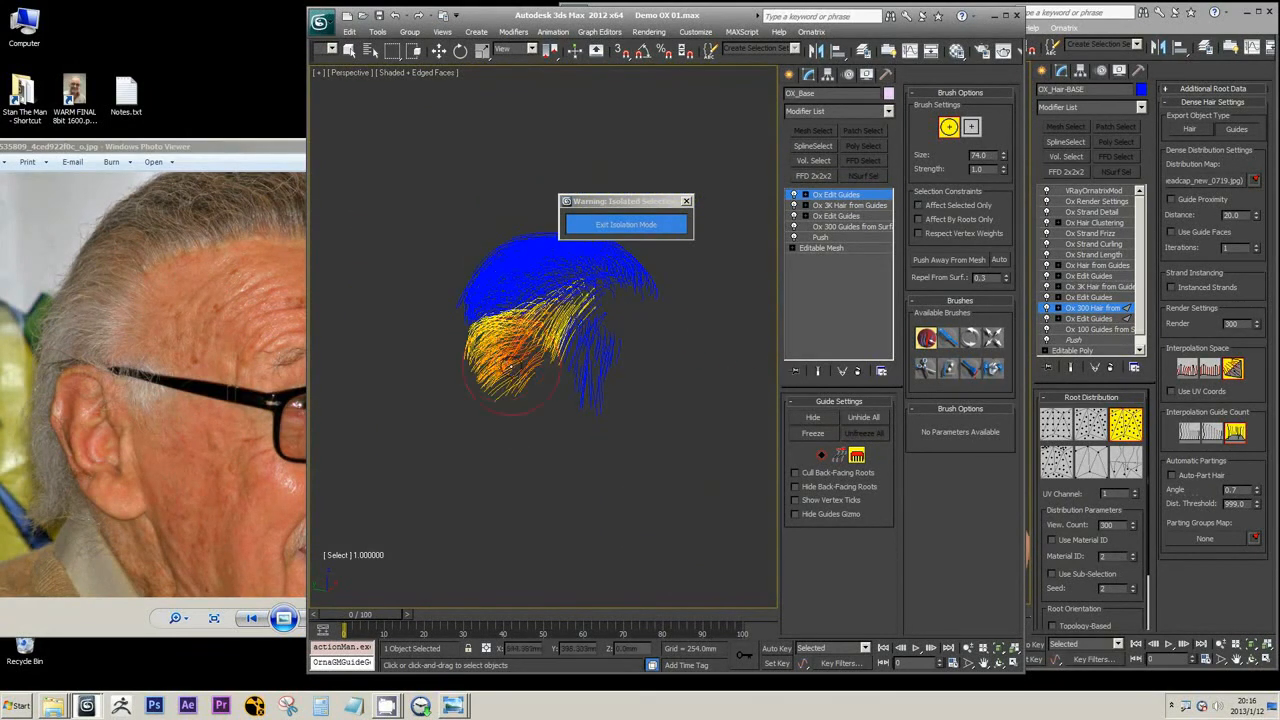
{"action": "middle_click_drag", "start_coordinate": [662, 381], "coordinate": [660, 400]}
{"action": "left_click_drag", "start_coordinate": [622, 310], "coordinate": [552, 294], "text": "ctrl+shift"}
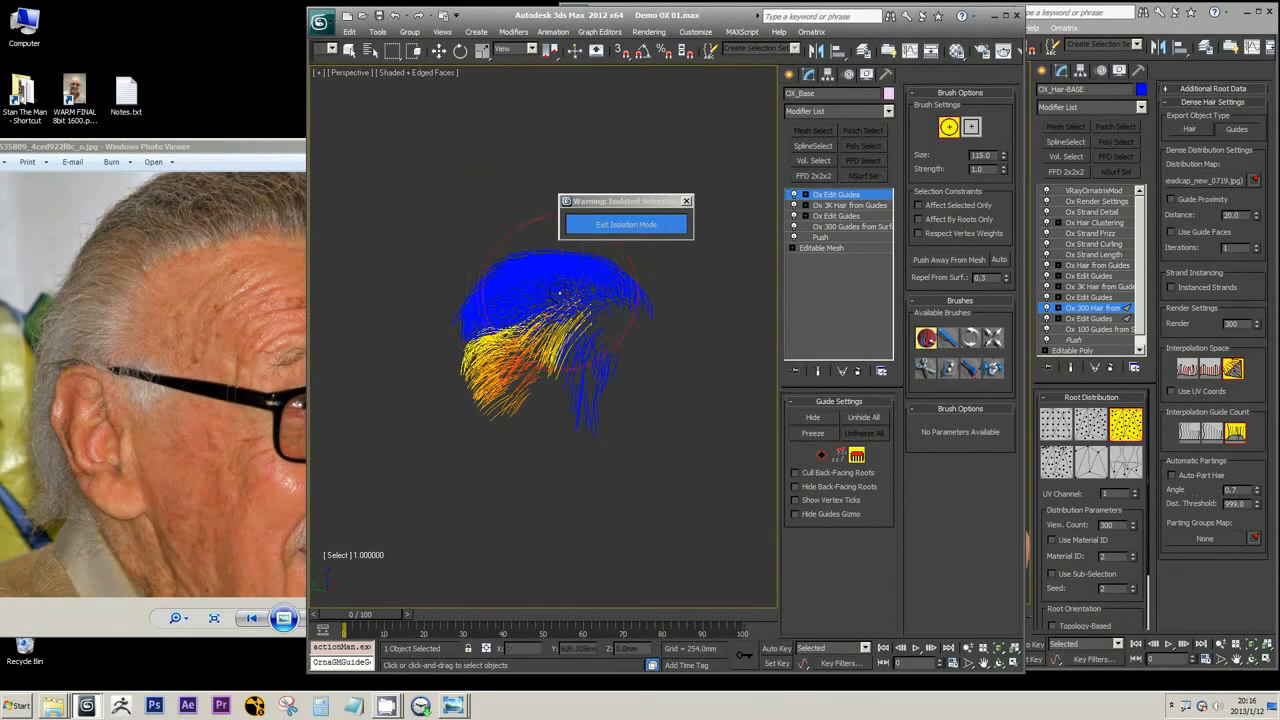
{"action": "left_click", "coordinate": [577, 292]}
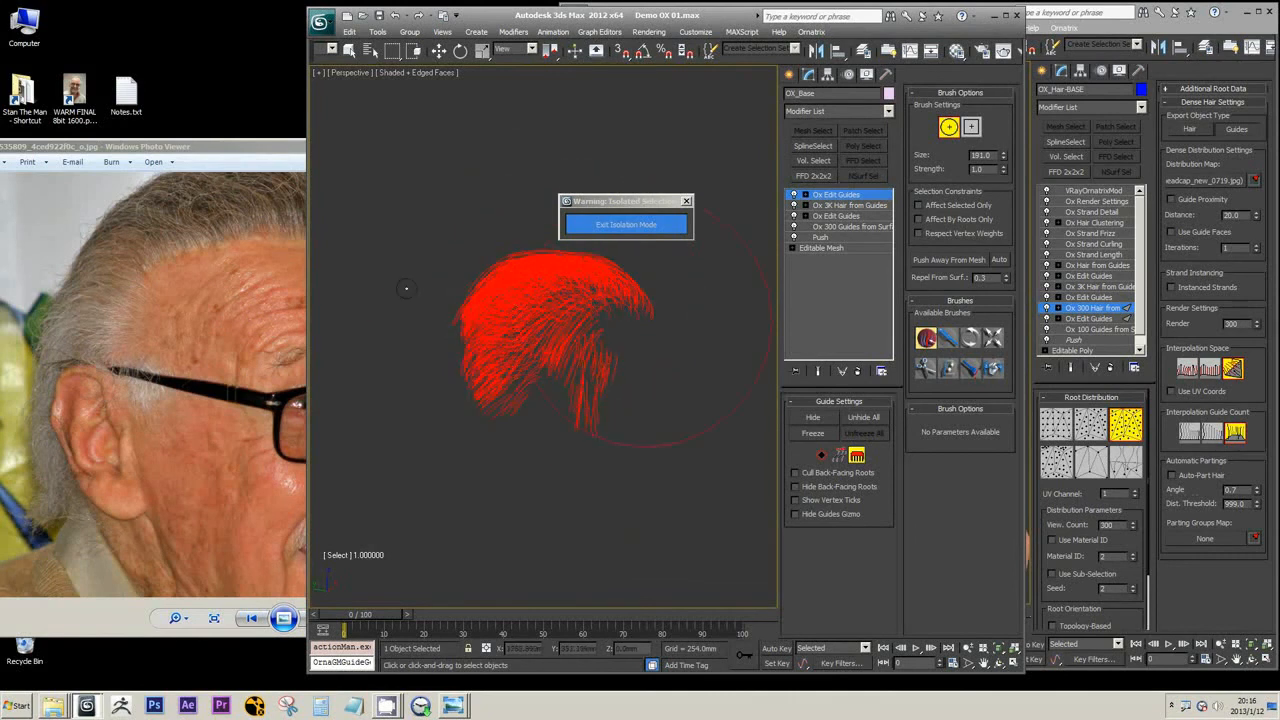
{"action": "mouse_move", "coordinate": [629, 363]}
{"action": "left_mouse_down"}
{"action": "mouse_move", "coordinate": [592, 367]}
{"action": "mouse_move", "coordinate": [674, 378]}
{"action": "mouse_move", "coordinate": [668, 408]}
{"action": "mouse_move", "coordinate": [700, 408]}
{"action": "left_mouse_up"}
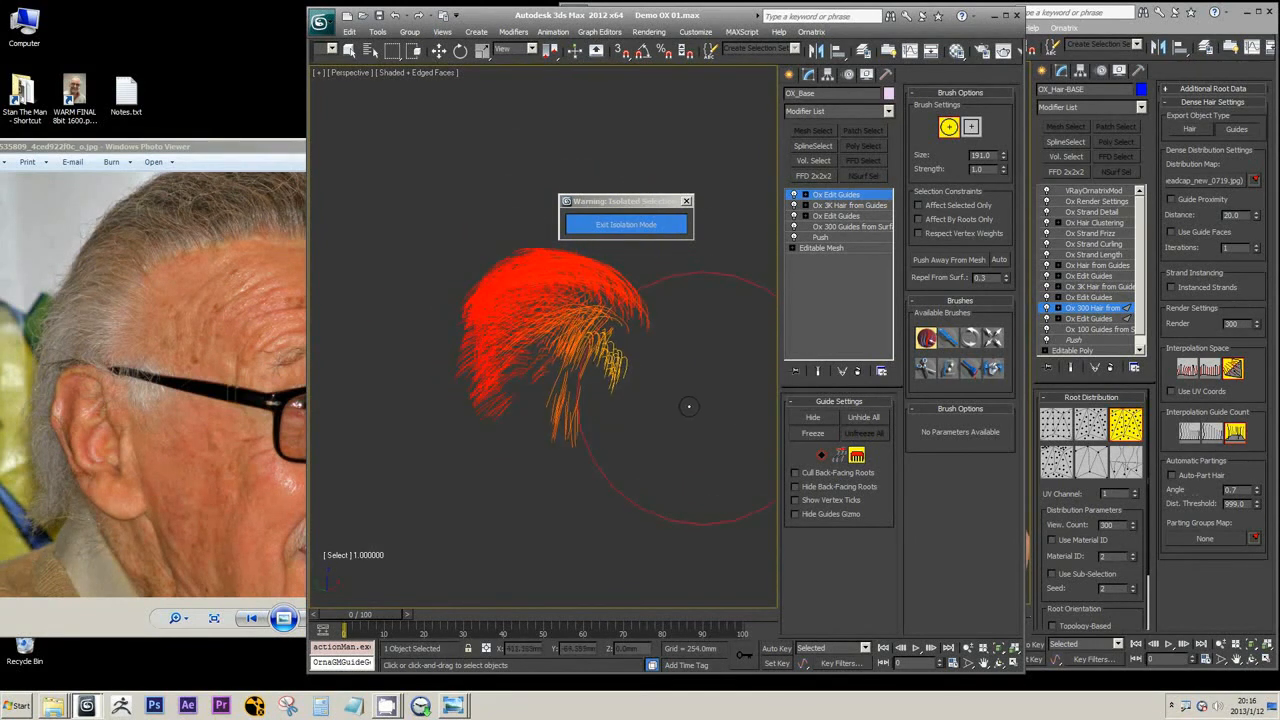
Unhide the ear guides, then freeze the selected guides so only the ones around the ear stay editable
{"action": "left_click", "coordinate": [859, 418]}
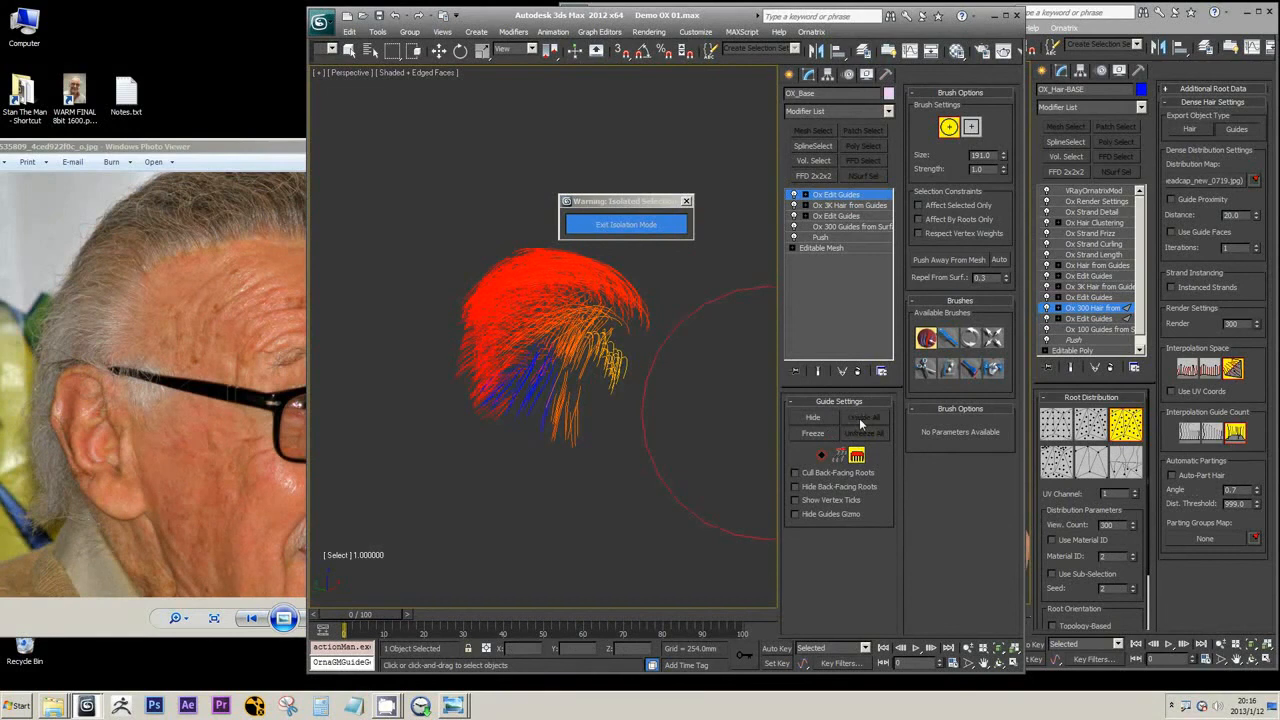
{"action": "left_click", "coordinate": [816, 433]}
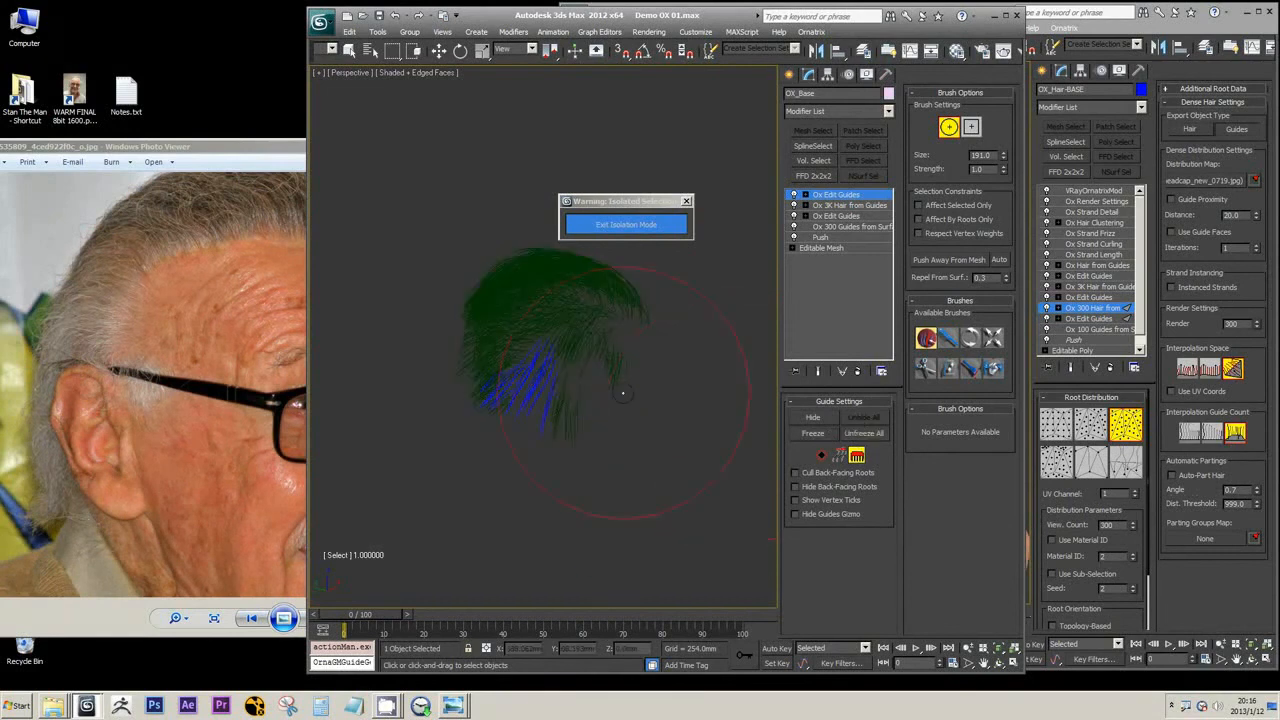
{"action": "scroll", "coordinate": [642, 393], "scroll_direction": "up", "scroll_amount": 2}
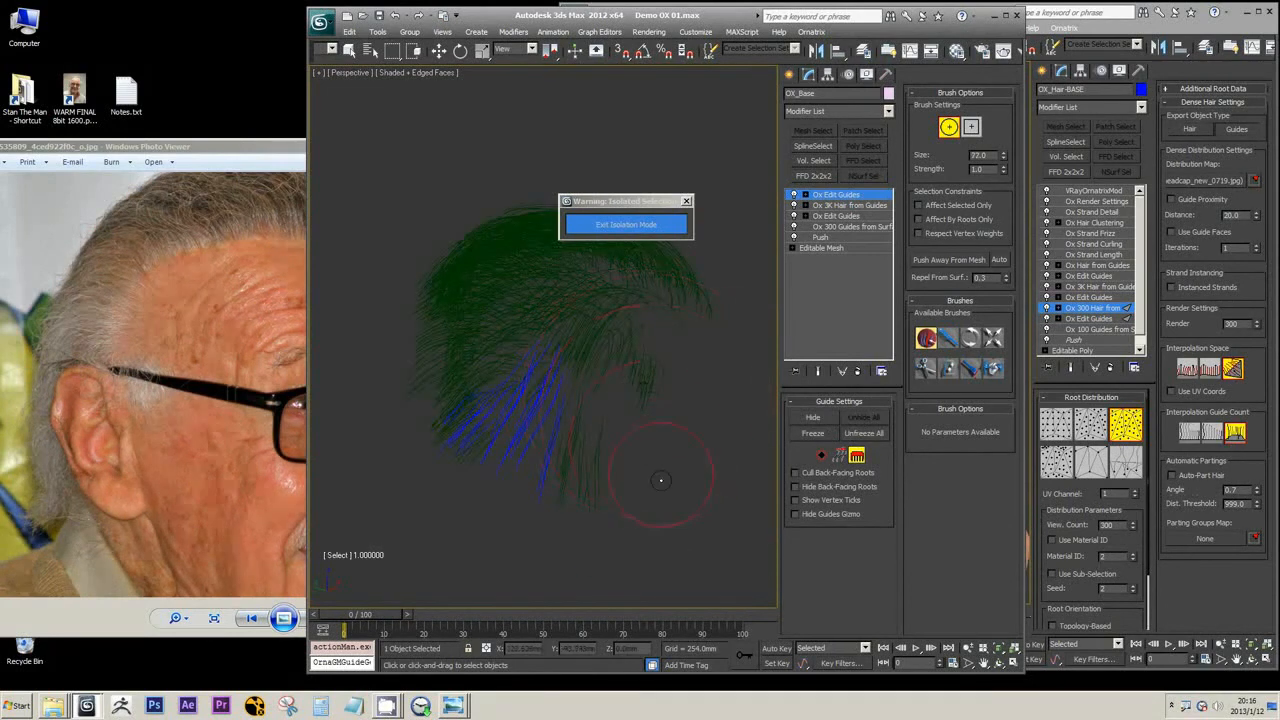
{"action": "middle_click_drag", "start_coordinate": [651, 429], "coordinate": [622, 441], "text": "alt"}
{"action": "scroll", "coordinate": [598, 438], "scroll_direction": "up", "scroll_amount": 3}
Exit isolation mode and trim the unfrozen guides over the ear with the Cut brush at size 70
{"action": "left_click", "coordinate": [652, 230]}
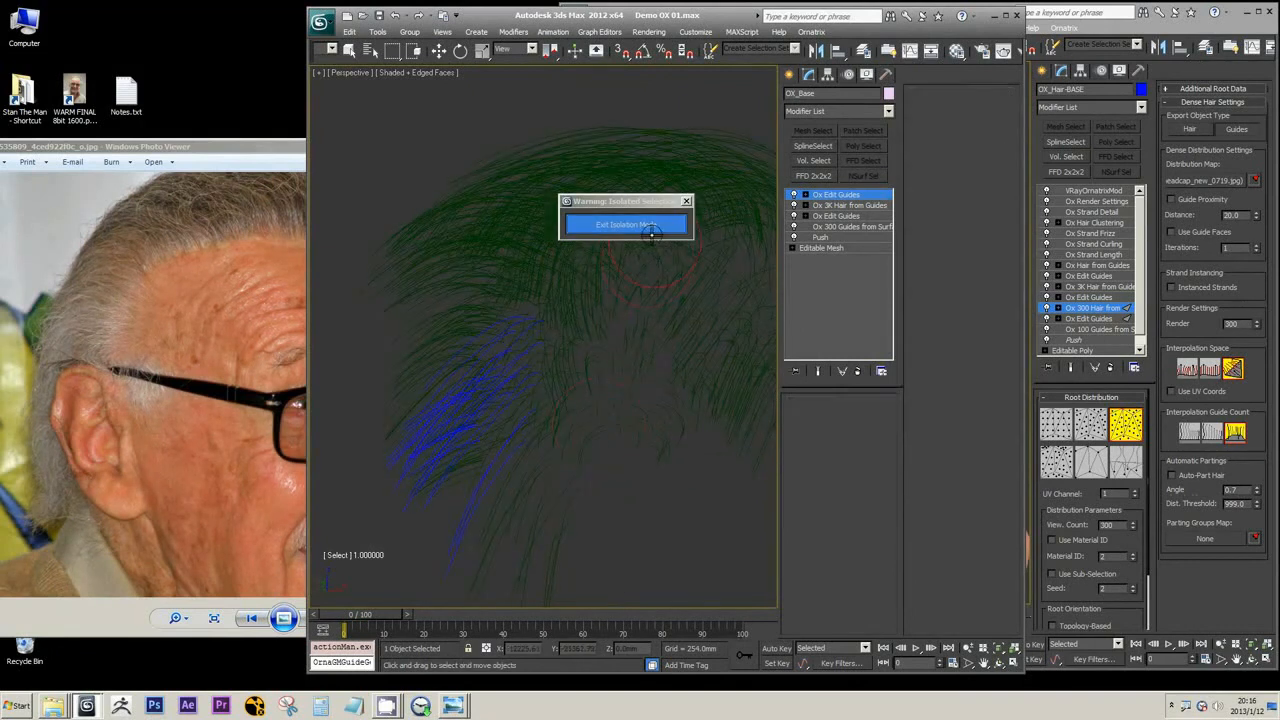
{"action": "mouse_move", "coordinate": [604, 371]}
{"action": "middle_mouse_down", "text": "alt"}
{"action": "mouse_move", "coordinate": [530, 374]}
{"action": "mouse_move", "coordinate": [551, 346]}
{"action": "mouse_move", "coordinate": [612, 352]}
{"action": "middle_mouse_up", "text": "alt"}
{"action": "scroll", "coordinate": [515, 374], "scroll_direction": "up", "scroll_amount": 3}
{"action": "left_click", "coordinate": [926, 368]}
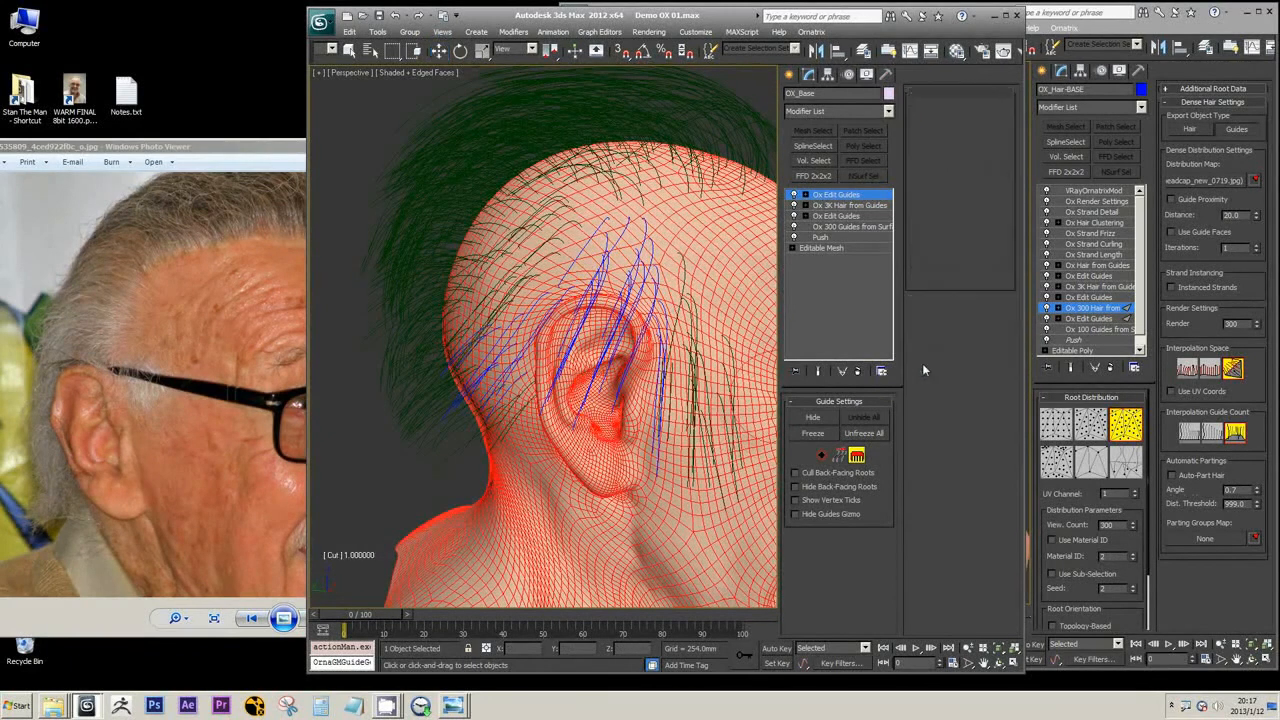
{"action": "mouse_move", "coordinate": [562, 307]}
{"action": "middle_mouse_down", "text": "alt"}
{"action": "mouse_move", "coordinate": [499, 301]}
{"action": "mouse_move", "coordinate": [640, 340]}
{"action": "middle_mouse_up", "text": "alt"}
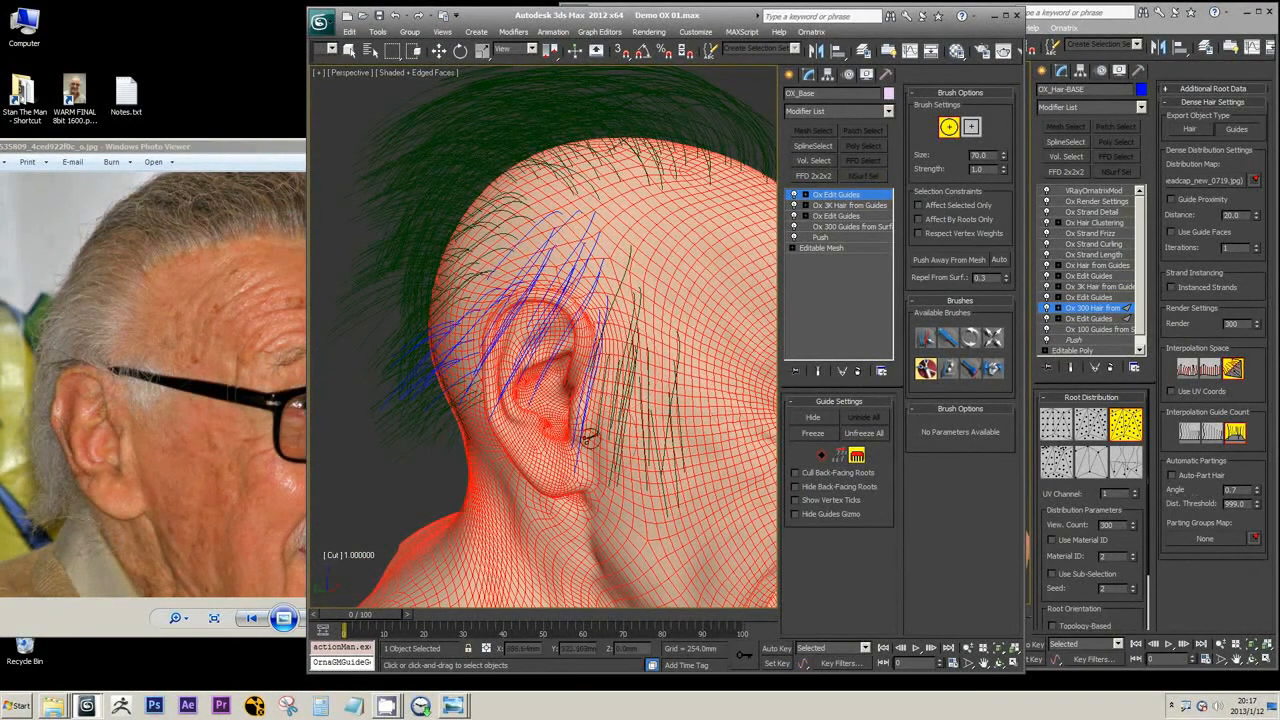
{"action": "middle_click_drag", "start_coordinate": [507, 422], "coordinate": [579, 457], "text": "alt"}
{"action": "middle_click_drag", "start_coordinate": [591, 454], "coordinate": [616, 452]}
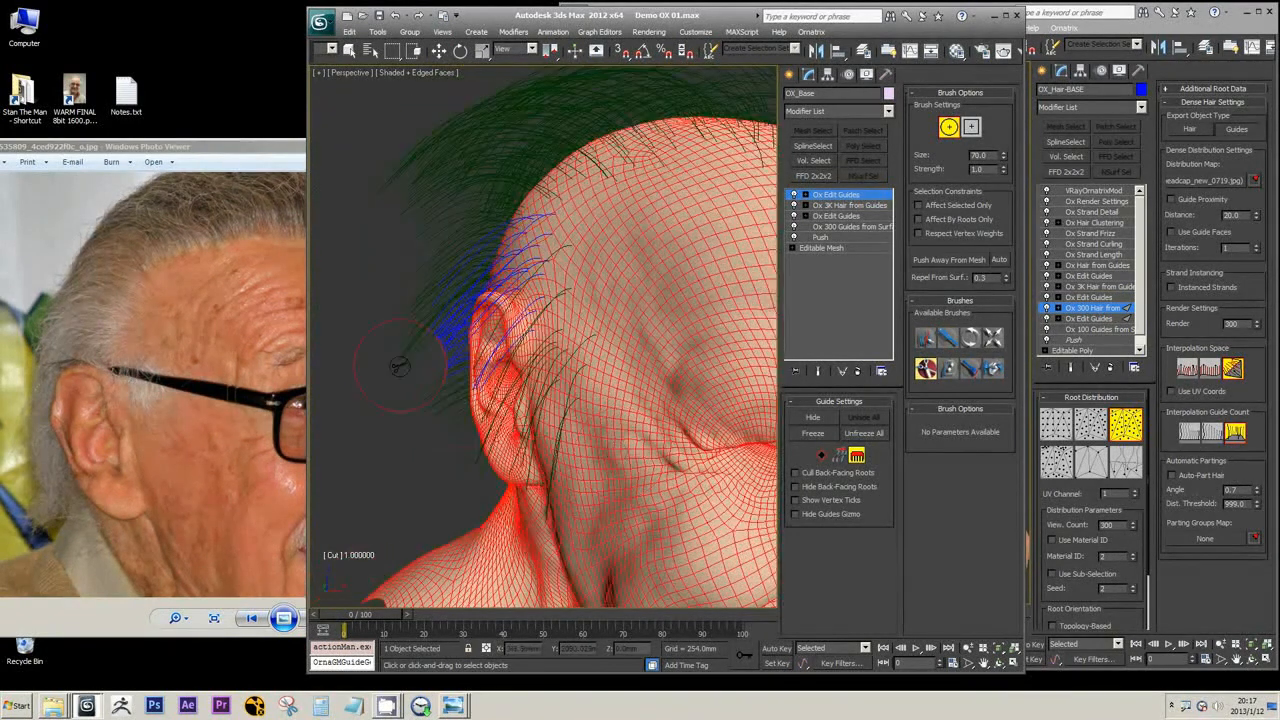
Comb the unfrozen guides beside the ear away from the head with the Move brush at size 70
{"action": "middle_click_drag", "start_coordinate": [500, 380], "coordinate": [460, 372], "text": "alt"}
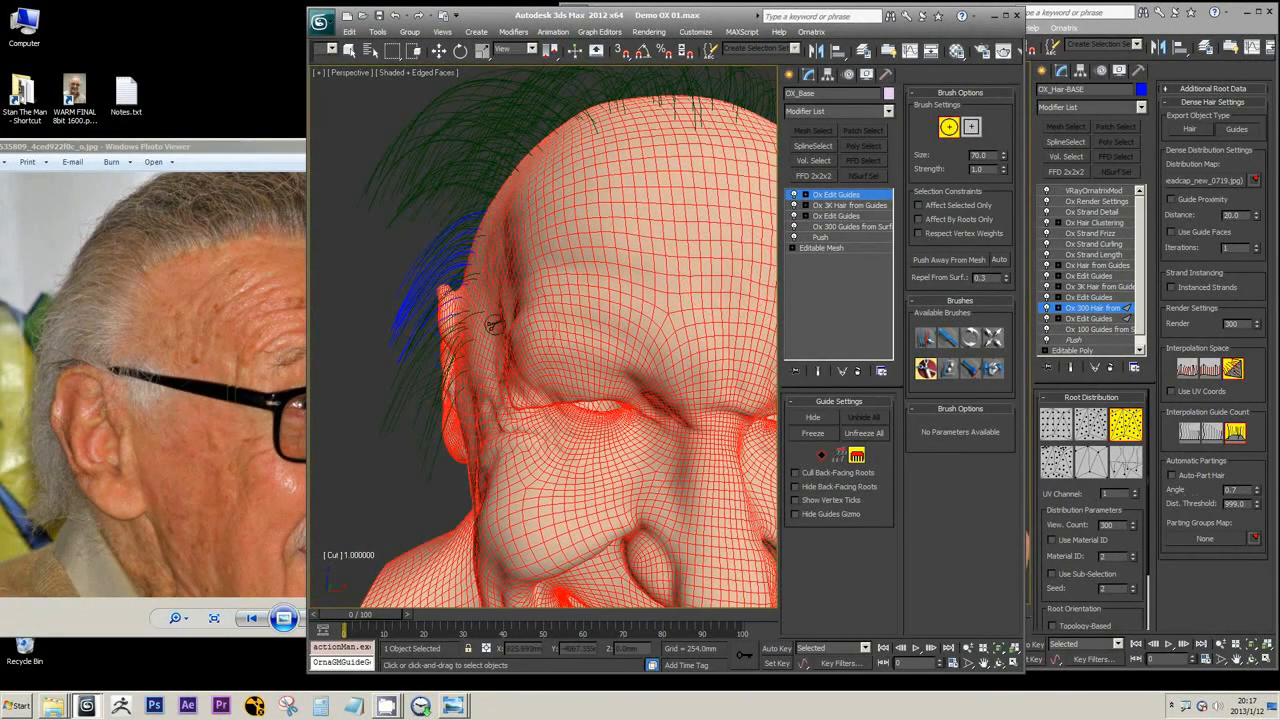
{"action": "middle_click_drag", "start_coordinate": [468, 315], "coordinate": [618, 384]}
{"action": "scroll", "coordinate": [695, 385], "scroll_direction": "up", "scroll_amount": 4}
{"action": "scroll", "coordinate": [606, 363], "scroll_direction": "up", "scroll_amount": 5}
{"action": "scroll", "coordinate": [640, 365], "scroll_direction": "down", "scroll_amount": 3}
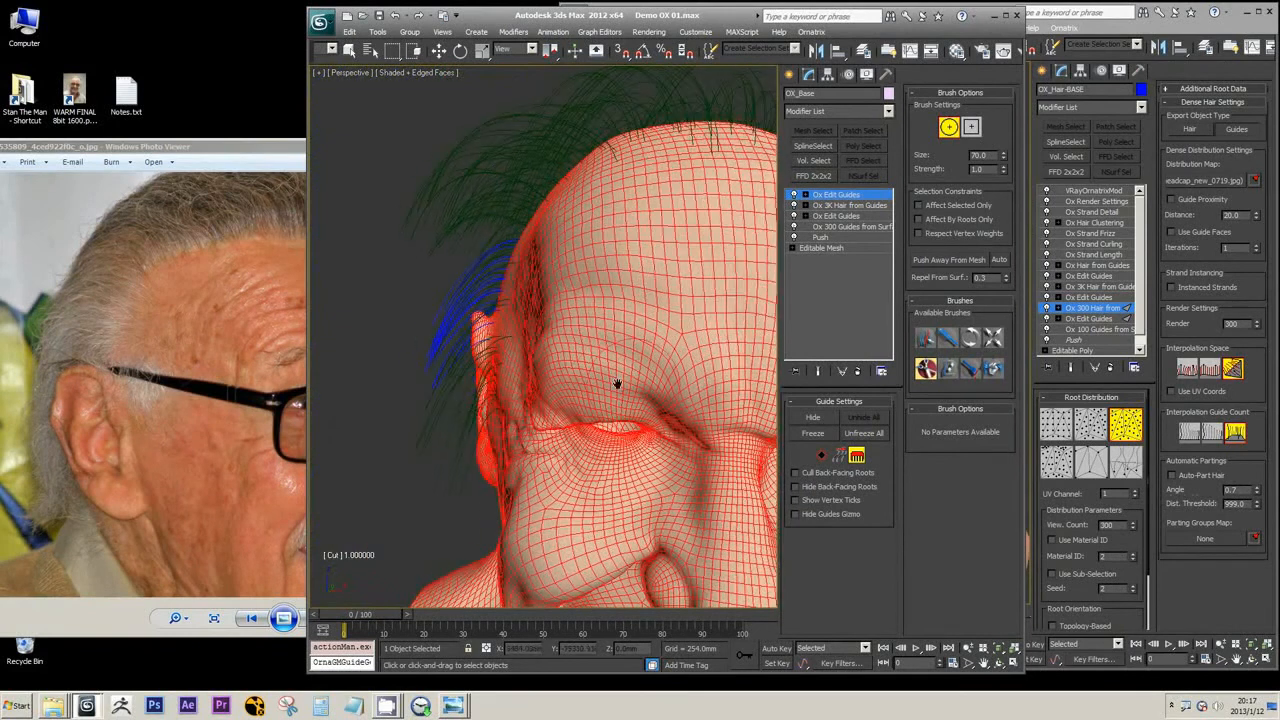
{"action": "left_click", "coordinate": [948, 338]}
{"action": "mouse_move", "coordinate": [506, 261]}
{"action": "left_mouse_down"}
{"action": "mouse_move", "coordinate": [470, 325]}
{"action": "mouse_move", "coordinate": [485, 345]}
{"action": "mouse_move", "coordinate": [474, 285]}
{"action": "mouse_move", "coordinate": [478, 303]}
{"action": "left_mouse_up"}
{"action": "middle_click_drag", "start_coordinate": [500, 362], "coordinate": [560, 375], "text": "alt"}
{"action": "scroll", "coordinate": [580, 378], "scroll_direction": "up", "scroll_amount": 4}
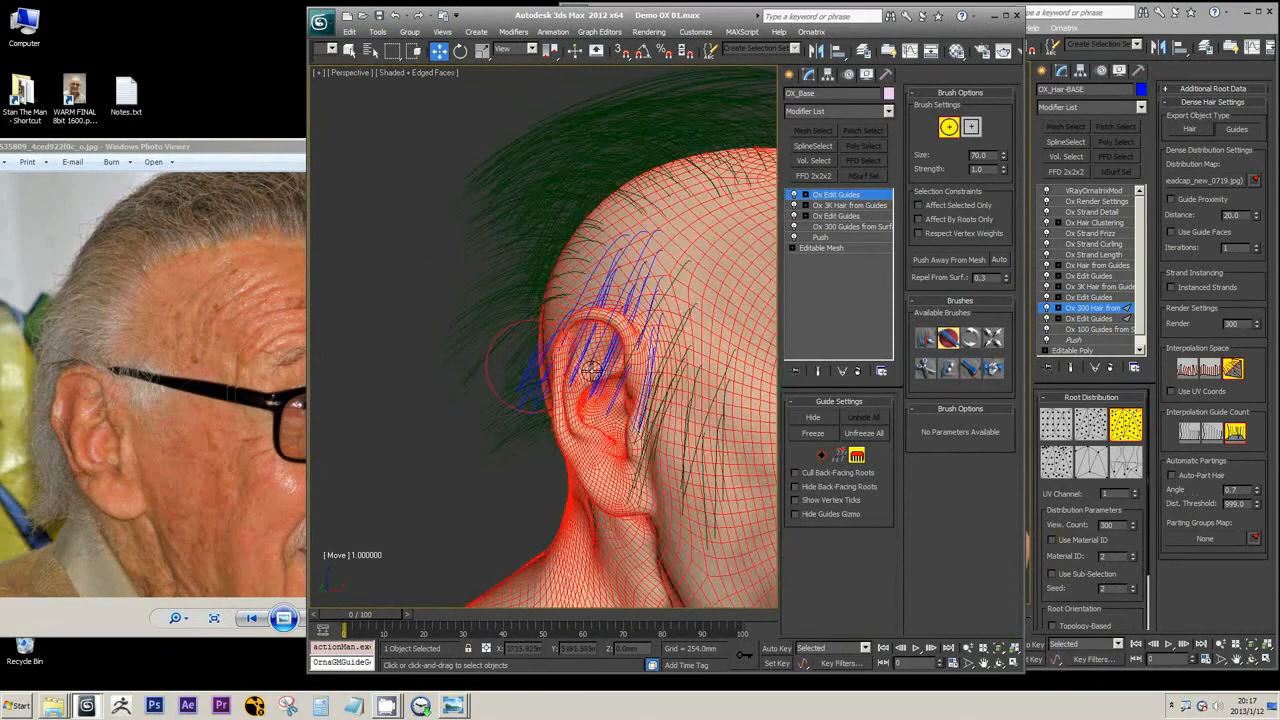
Reduce the brush size to 52 and inspect up close where the guides pass through the upper ear
{"action": "scroll", "coordinate": [657, 357], "scroll_direction": "down", "scroll_amount": 5}
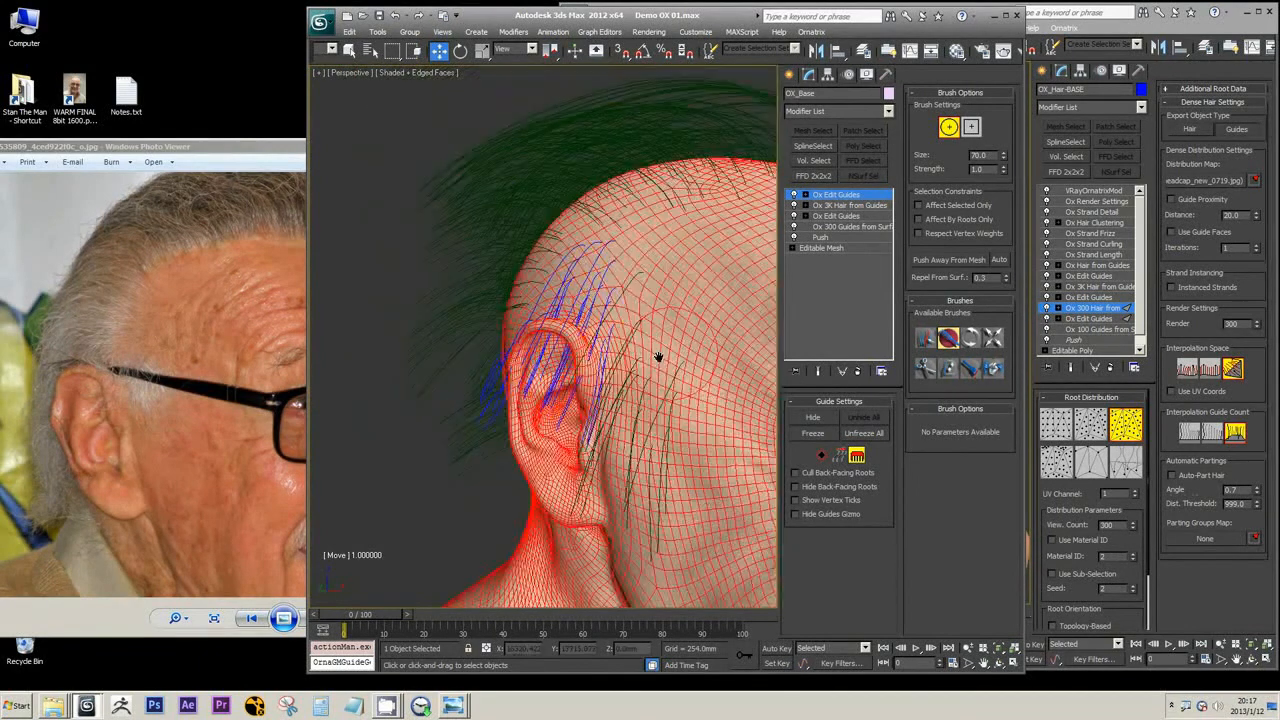
{"action": "scroll", "coordinate": [657, 357], "scroll_direction": "up", "scroll_amount": 8}
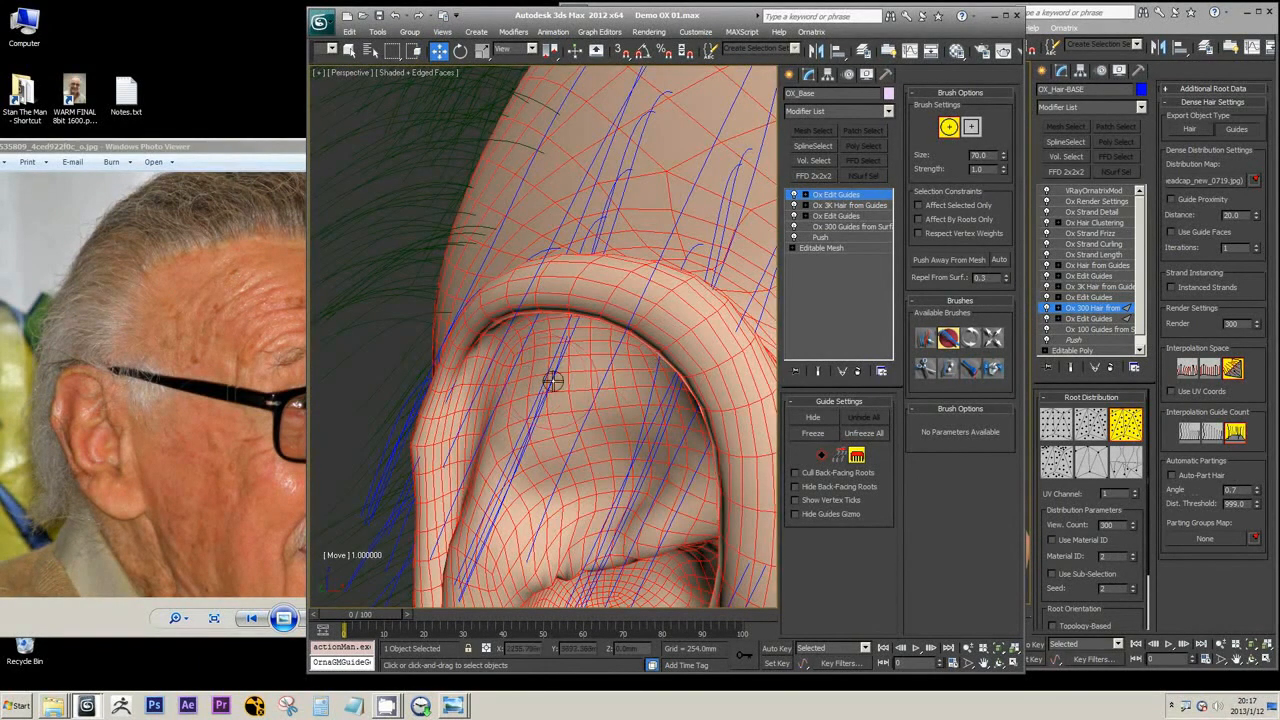
{"action": "left_click_drag", "start_coordinate": [563, 377], "coordinate": [540, 406], "text": "ctrl+shift"}
{"action": "scroll", "coordinate": [555, 436], "scroll_direction": "up", "scroll_amount": 3}
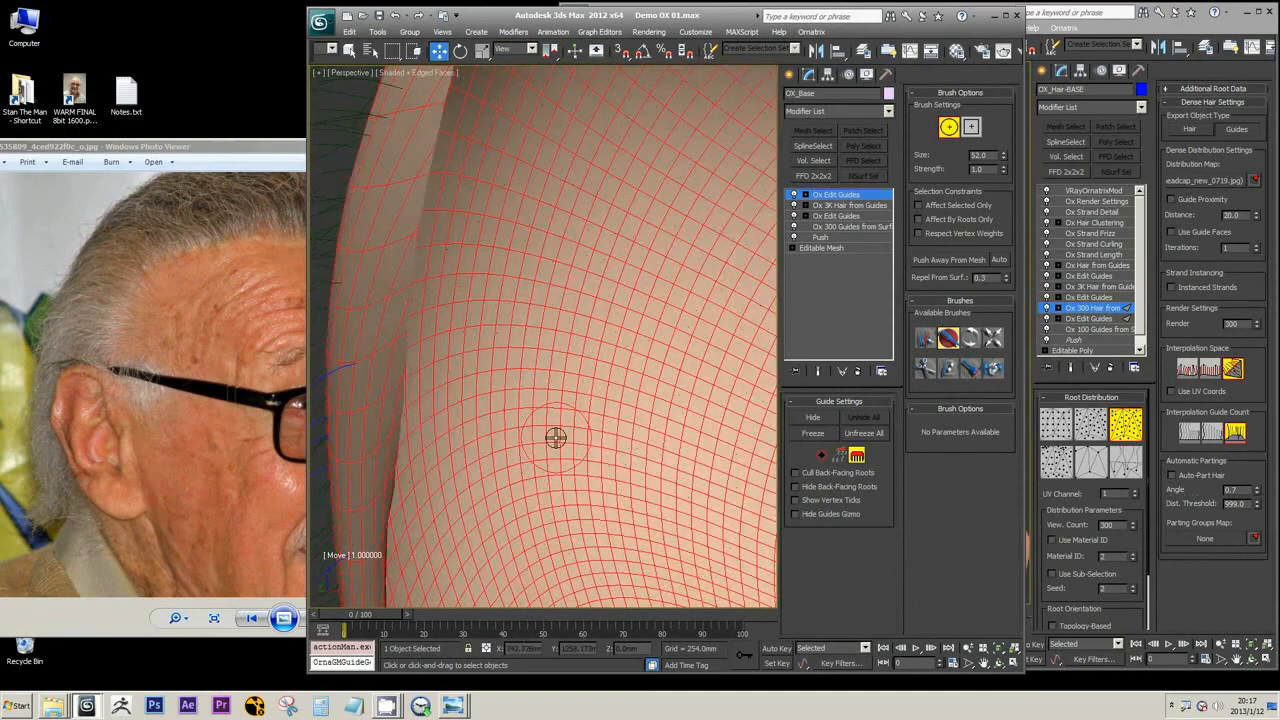
{"action": "scroll", "coordinate": [556, 437], "scroll_direction": "down", "scroll_amount": 3}
{"action": "middle_click_drag", "start_coordinate": [557, 437], "coordinate": [714, 423], "text": "alt"}
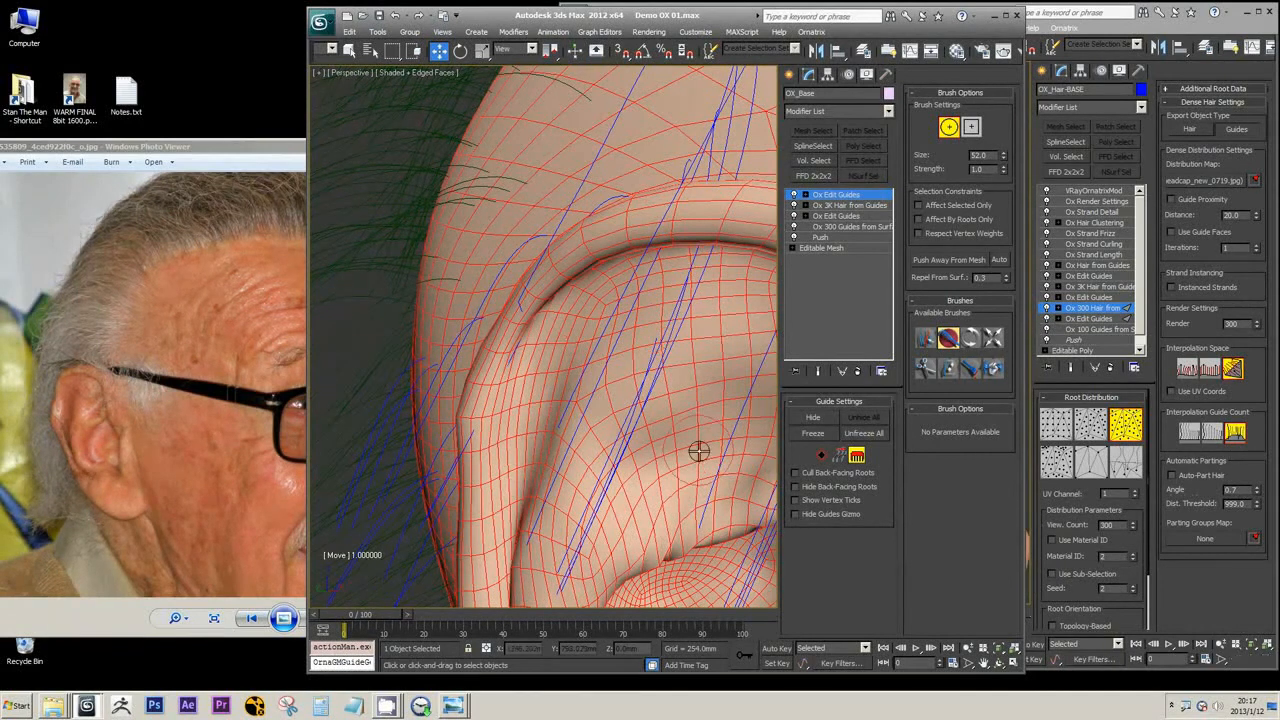
Switch Ox Edit Guides to strand editing and set the Straighten Strands angle threshold to 0.917 for the guides around the ear
{"action": "left_click", "coordinate": [839, 455]}
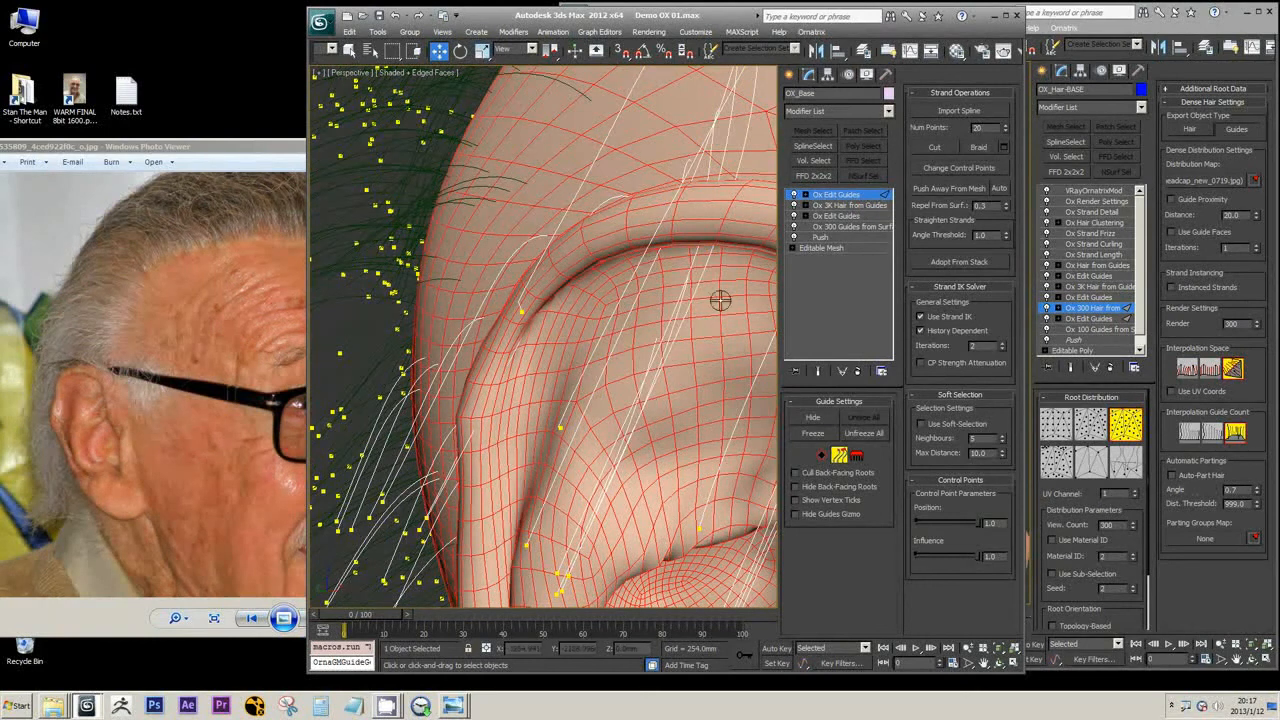
{"action": "key", "text": "q"}
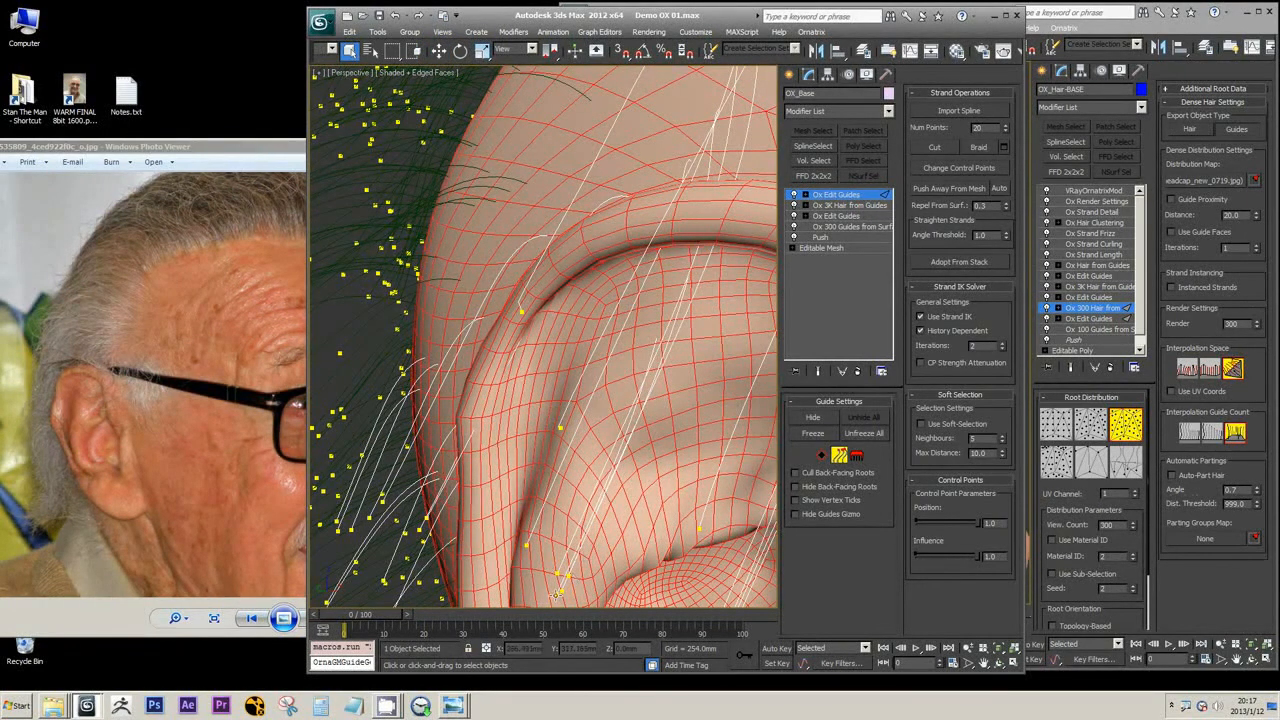
{"action": "scroll", "coordinate": [614, 500], "scroll_direction": "down", "scroll_amount": 10}
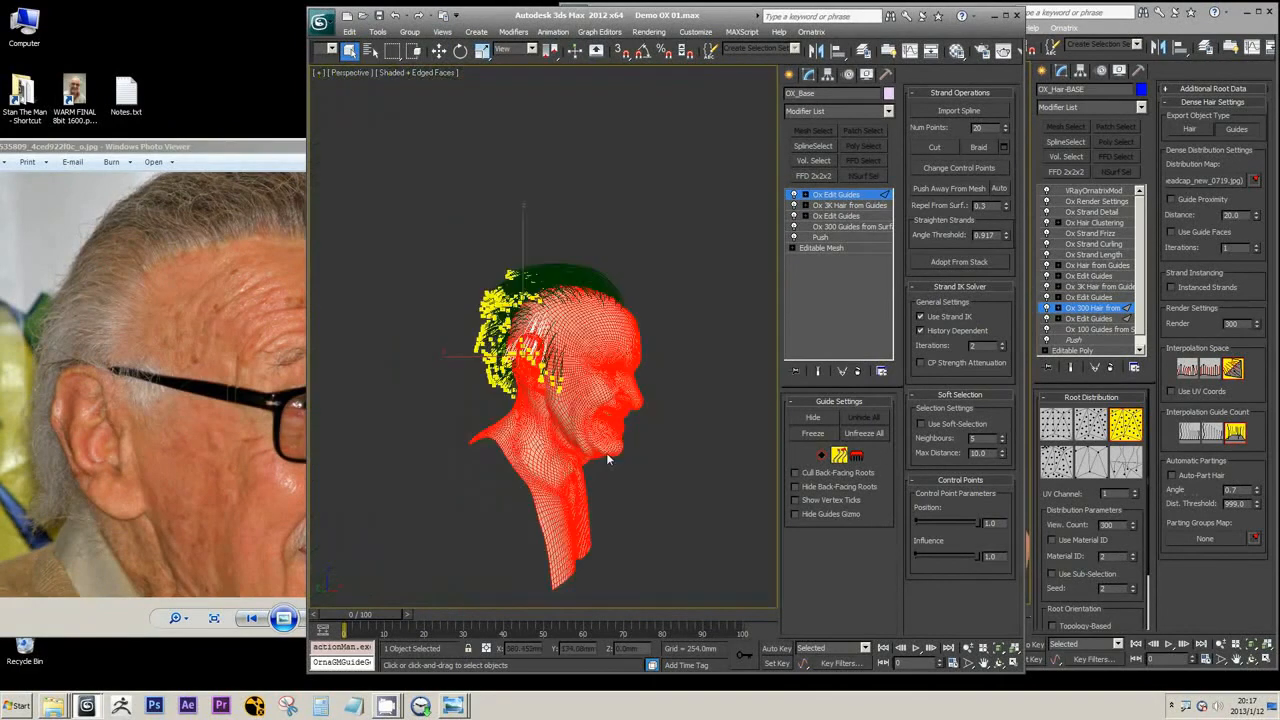
{"action": "scroll", "coordinate": [606, 452], "scroll_direction": "up", "scroll_amount": 10}
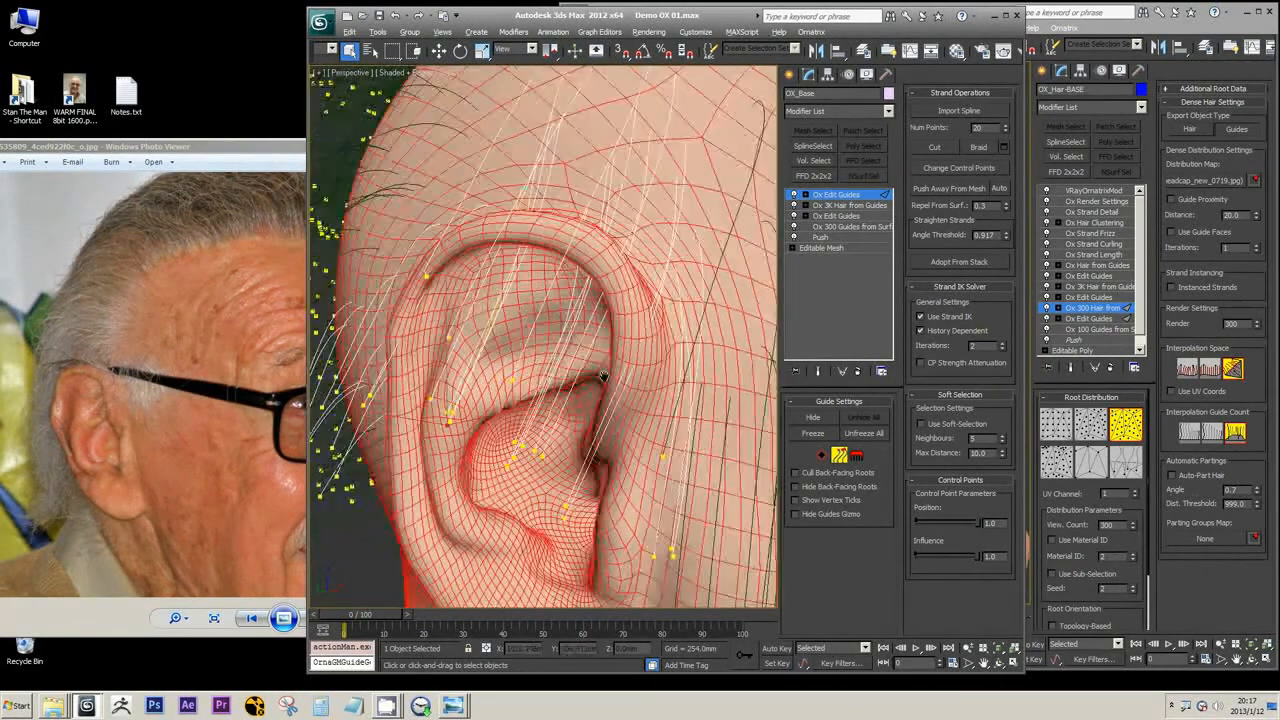
{"action": "scroll", "coordinate": [604, 376], "scroll_direction": "up", "scroll_amount": 2}
{"action": "scroll", "coordinate": [588, 354], "scroll_direction": "up", "scroll_amount": 1}
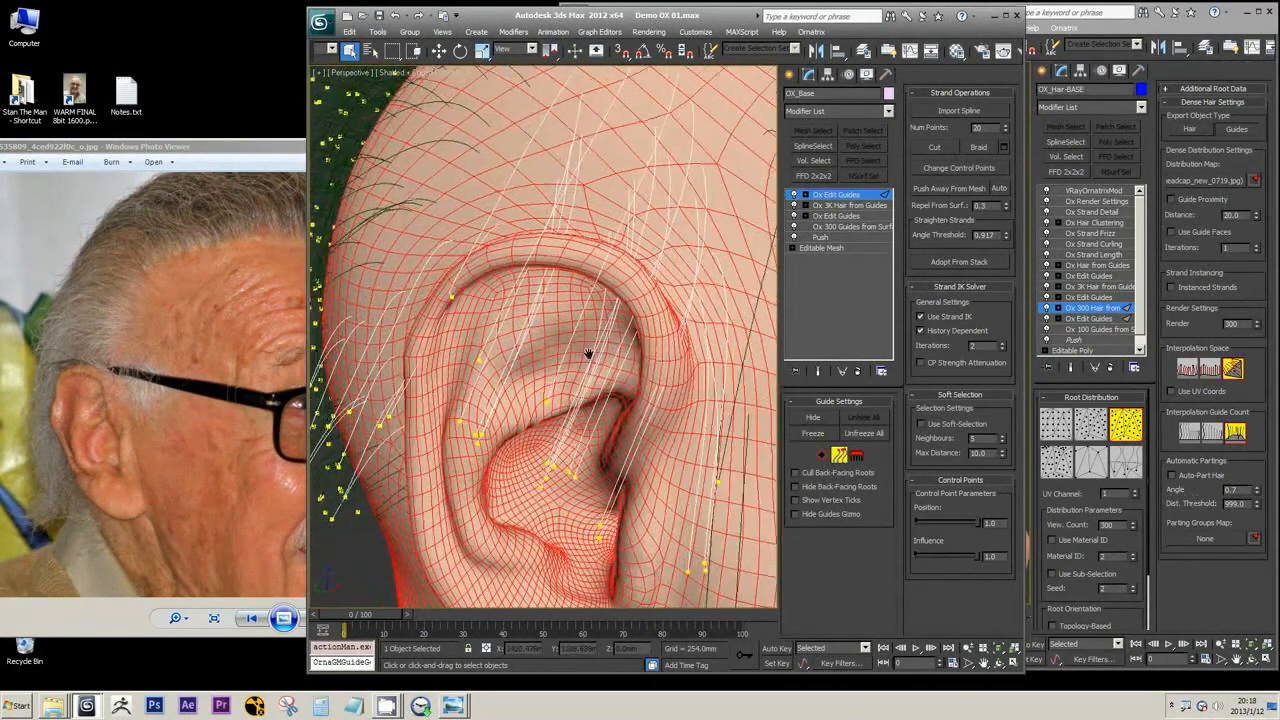
{"action": "middle_click_drag", "start_coordinate": [588, 354], "coordinate": [587, 291], "text": "alt"}
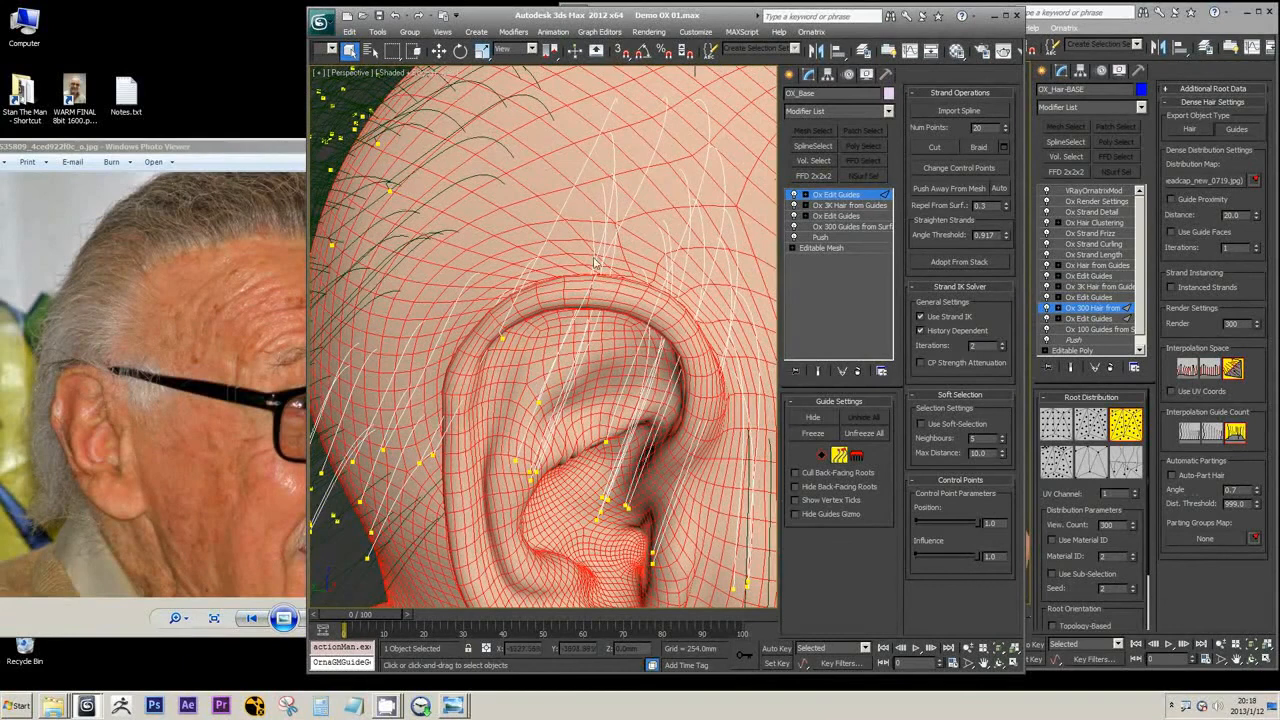